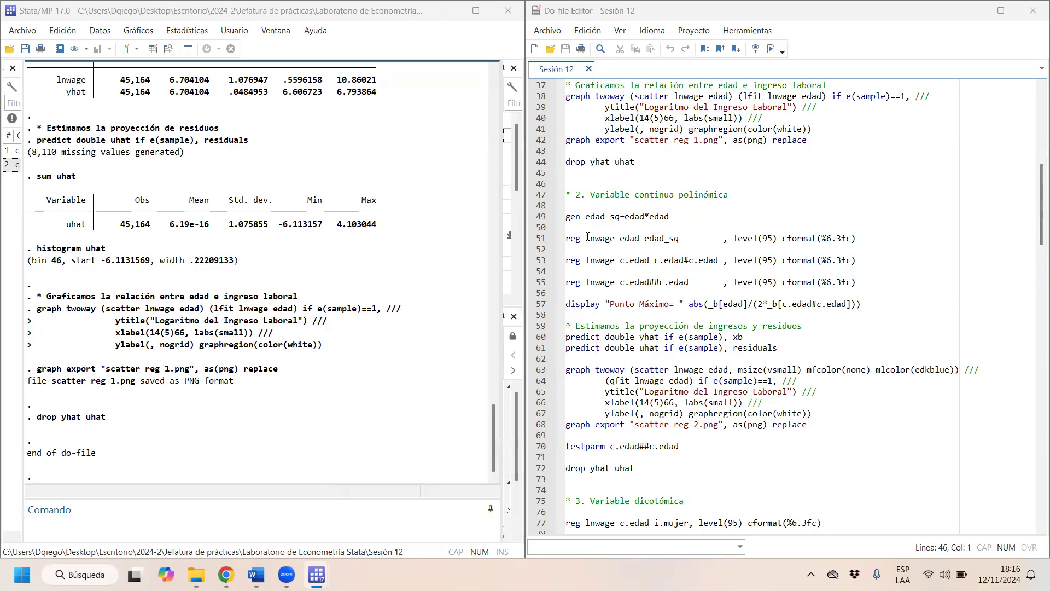
- Review the continuous polynomial variable section of the do-file, focusing on the lnwage regression on edad and edad_sq
drag(585, 238, 690, 236)
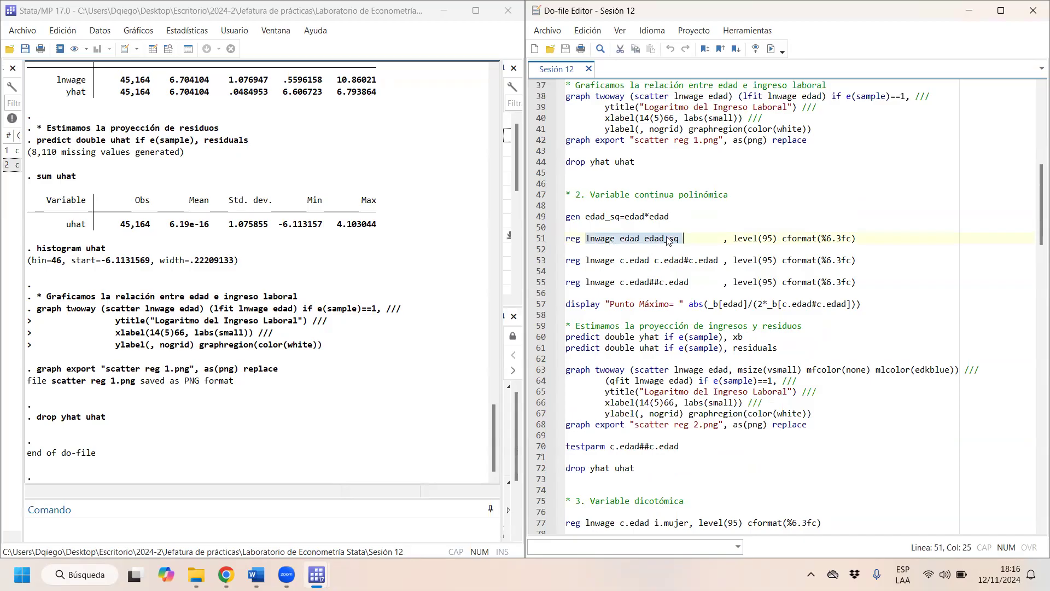
scroll(668, 240, down, 8)
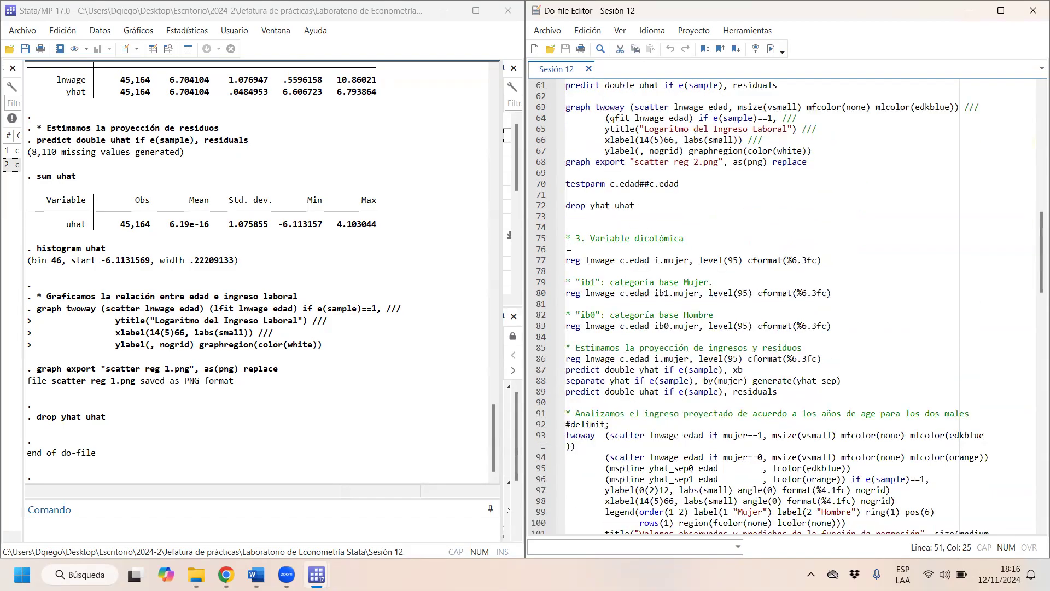
drag(568, 239, 685, 239)
scroll(701, 227, up, 2)
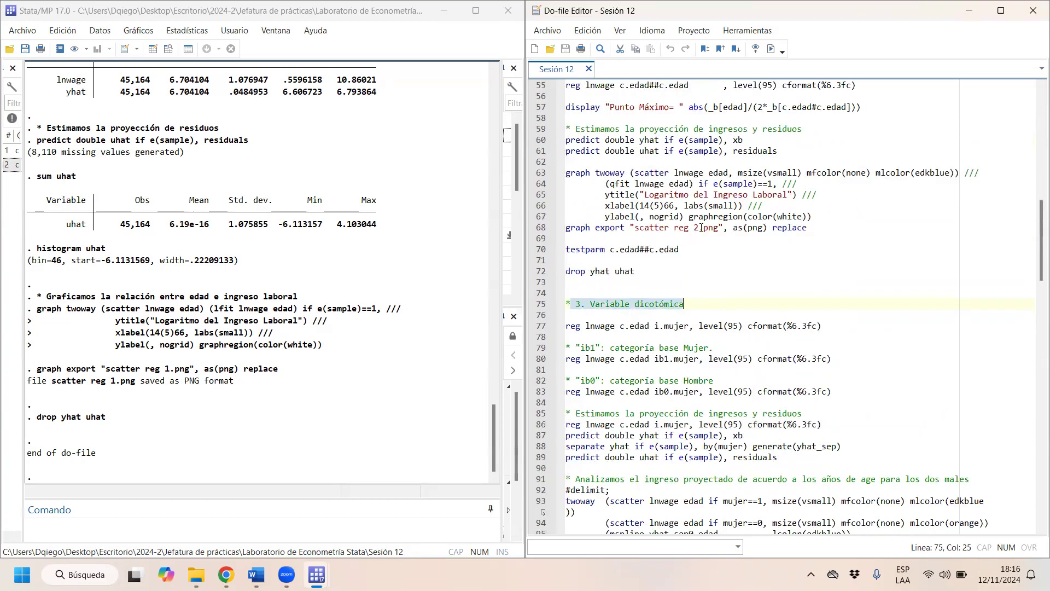
scroll(702, 227, up, 5)
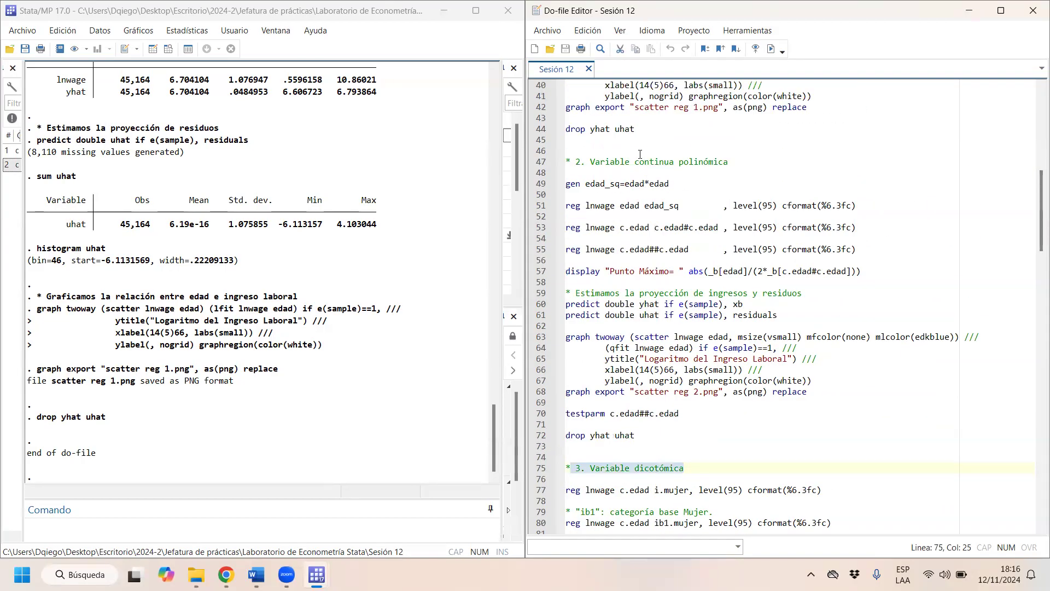
drag(610, 163, 728, 163)
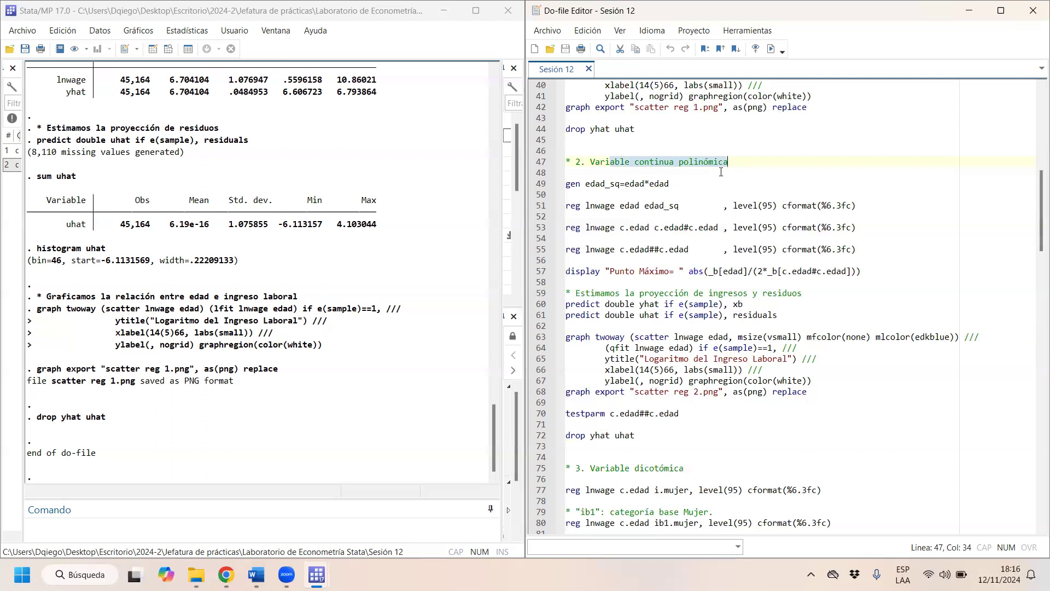
click(597, 163)
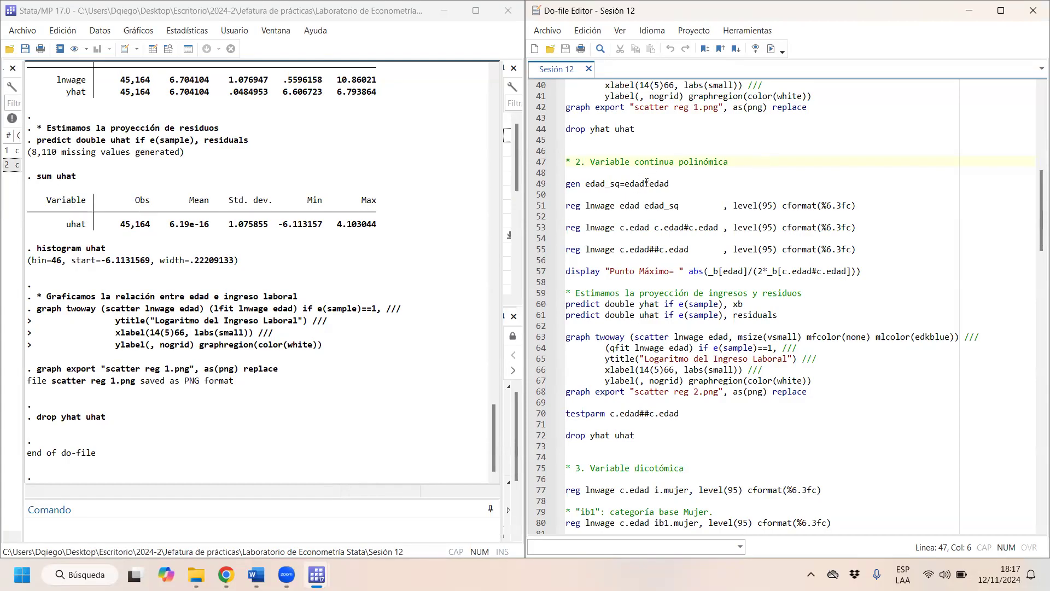
drag(683, 206, 640, 205)
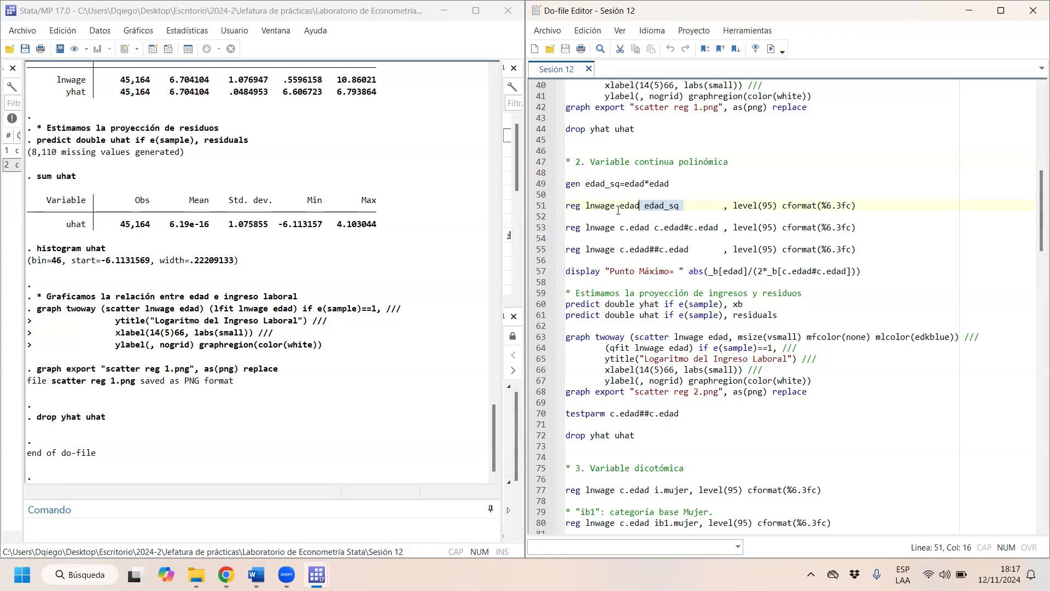
drag(621, 210, 595, 206)
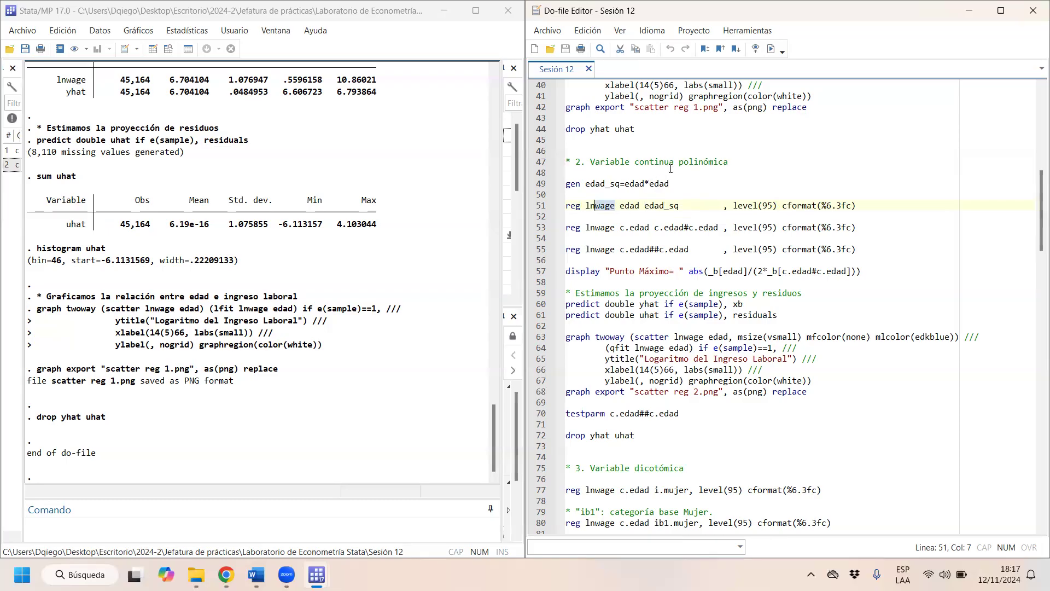
- Try adding exp and exp_sq as regressors after edad_sq in the first polynomial regression
click(684, 206)
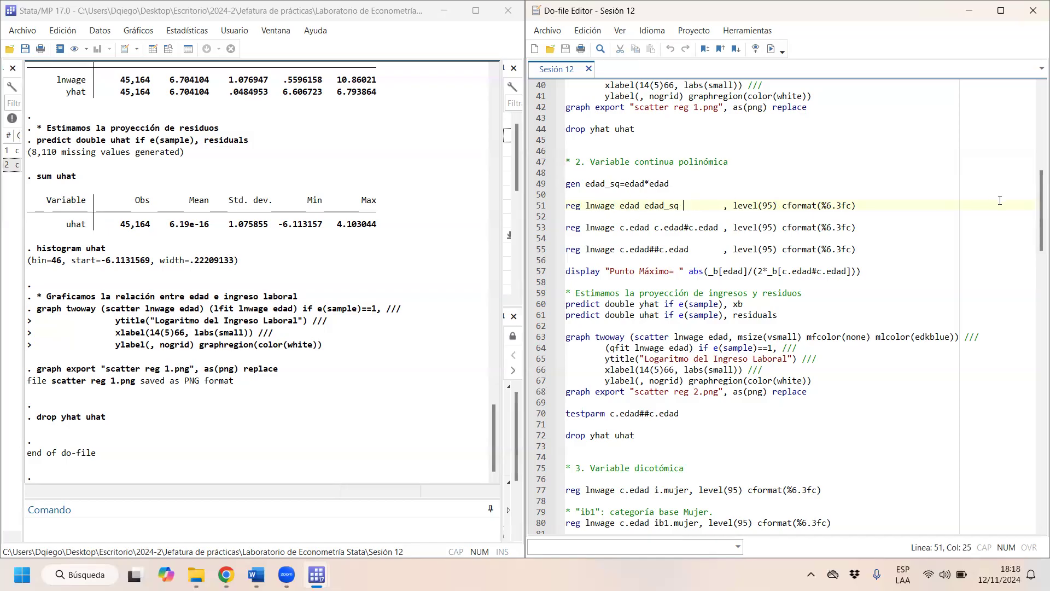
text(exp )
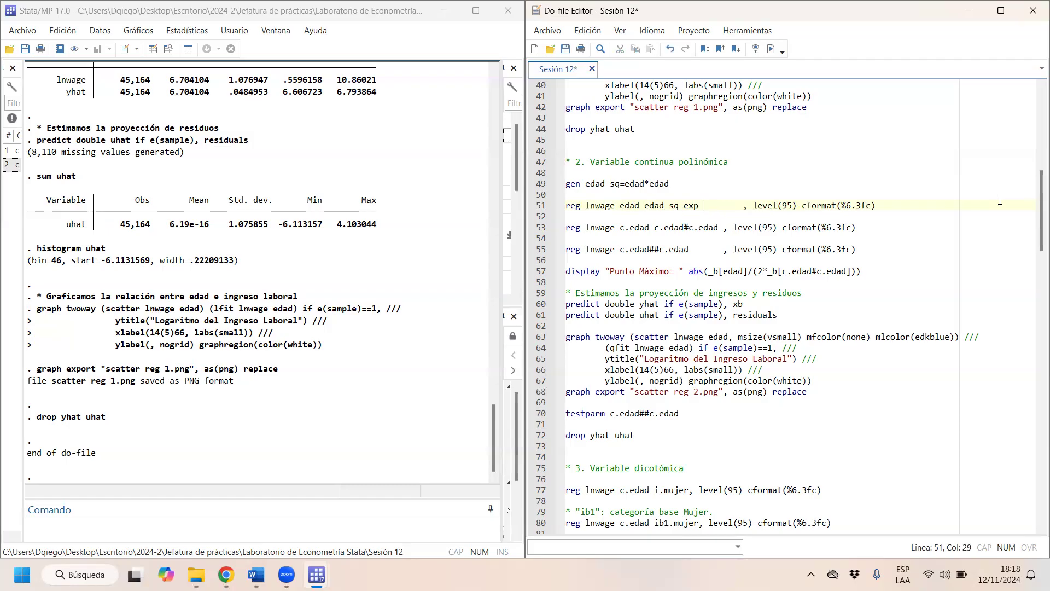
text(exp_)
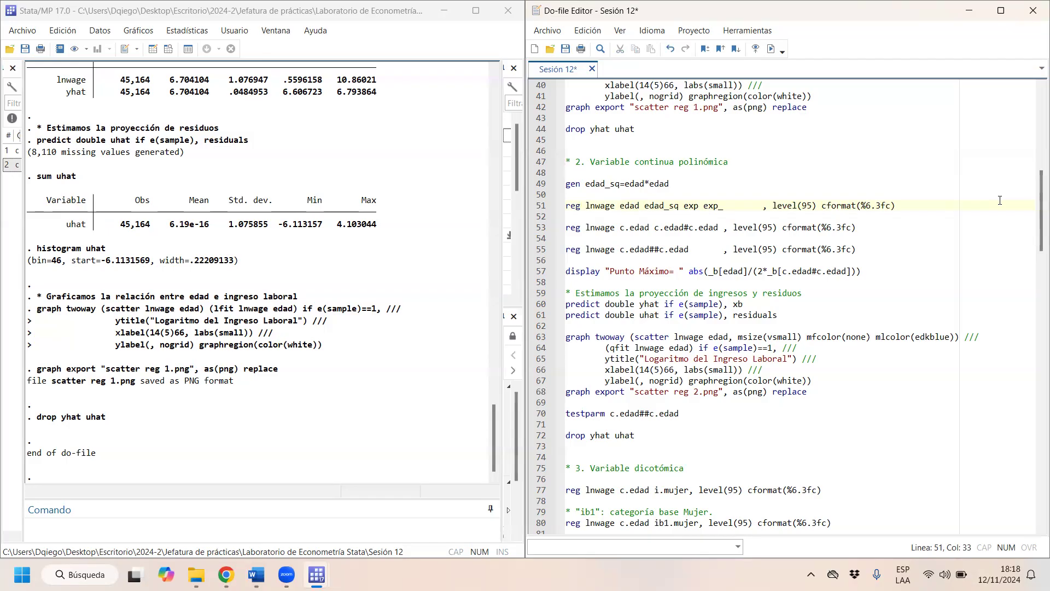
text(sq)
drag(683, 203, 700, 204)
click(591, 206)
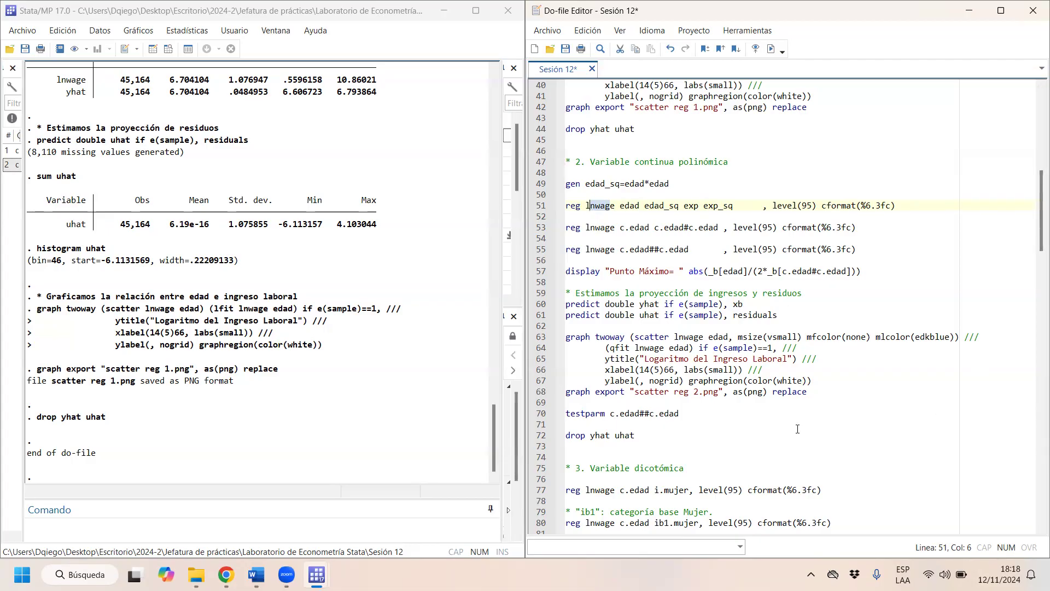
drag(733, 206, 685, 205)
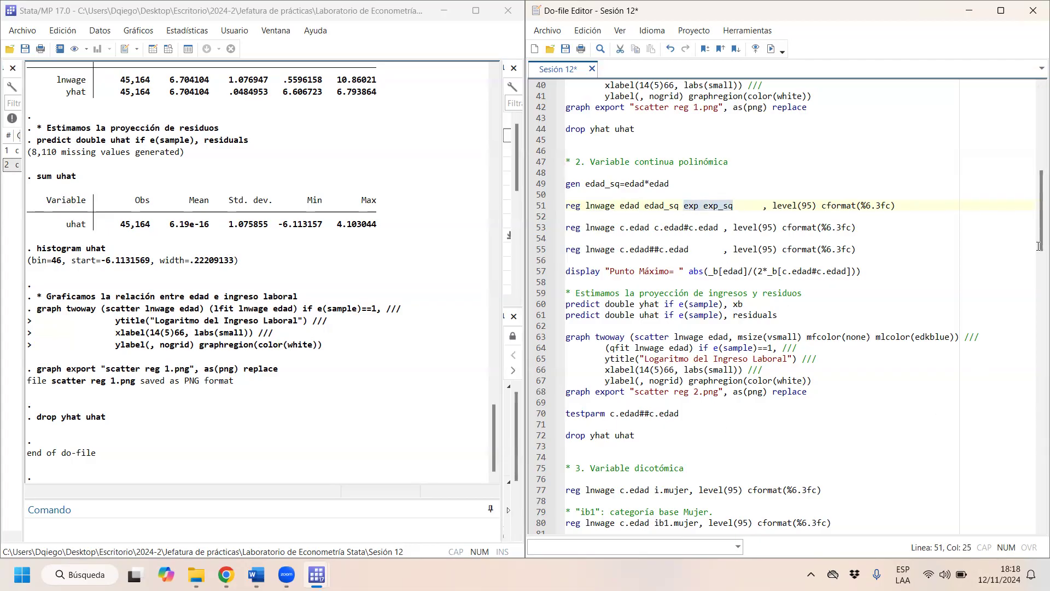
key(Delete)
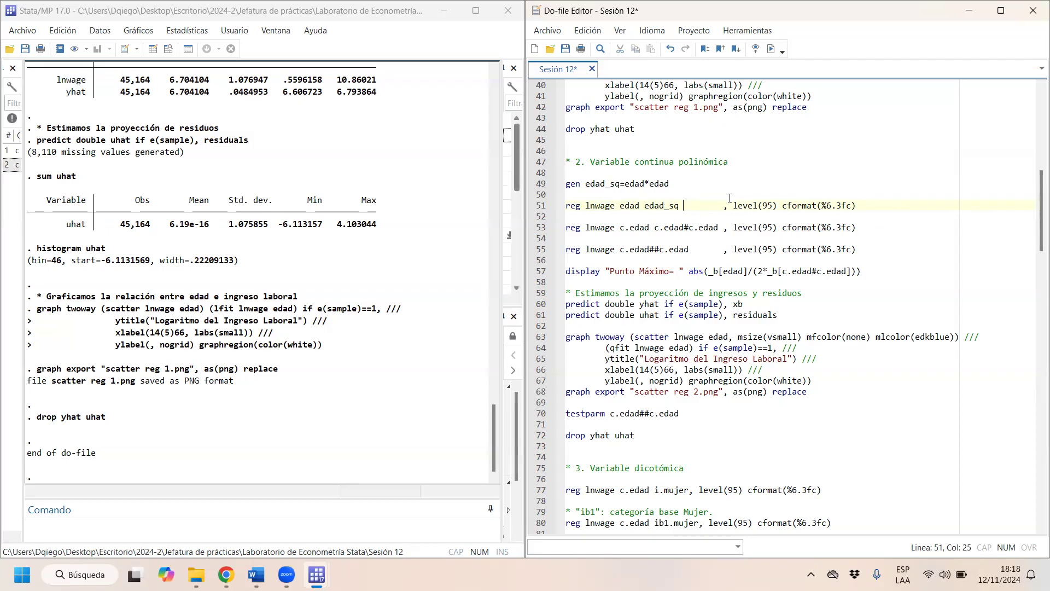
- Examine how the squared age term is built with gen edad_sq and with the # and ## operators in the polynomial regressions
scroll(730, 198, down, 1)
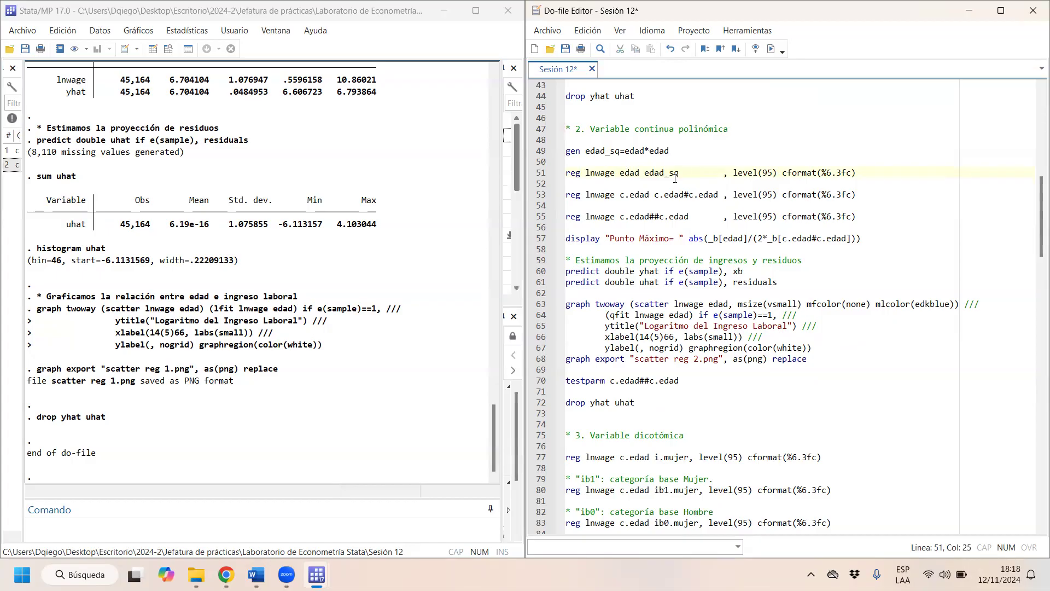
drag(681, 172, 585, 151)
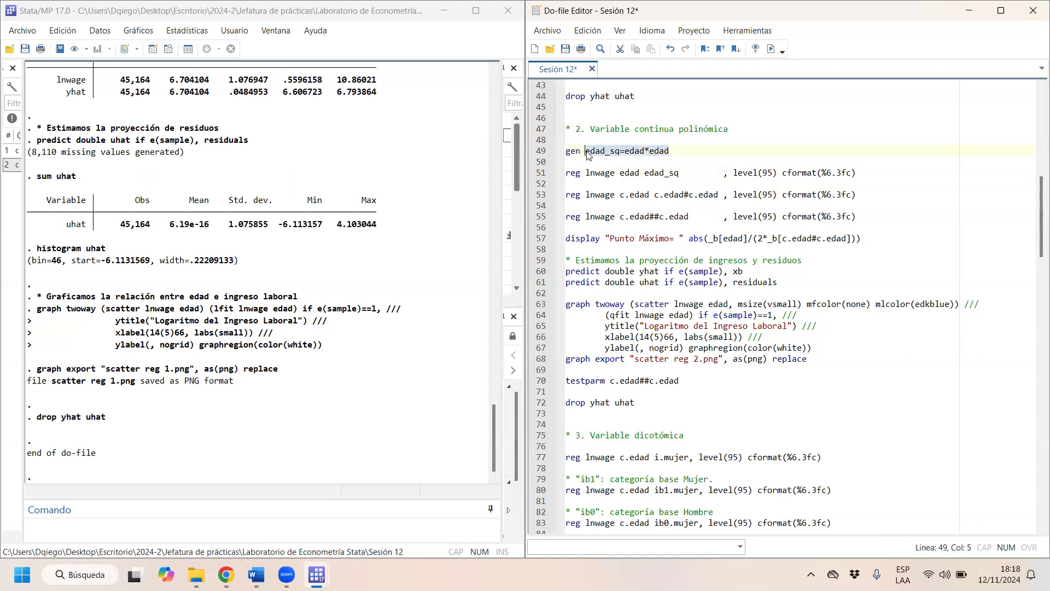
click(687, 196)
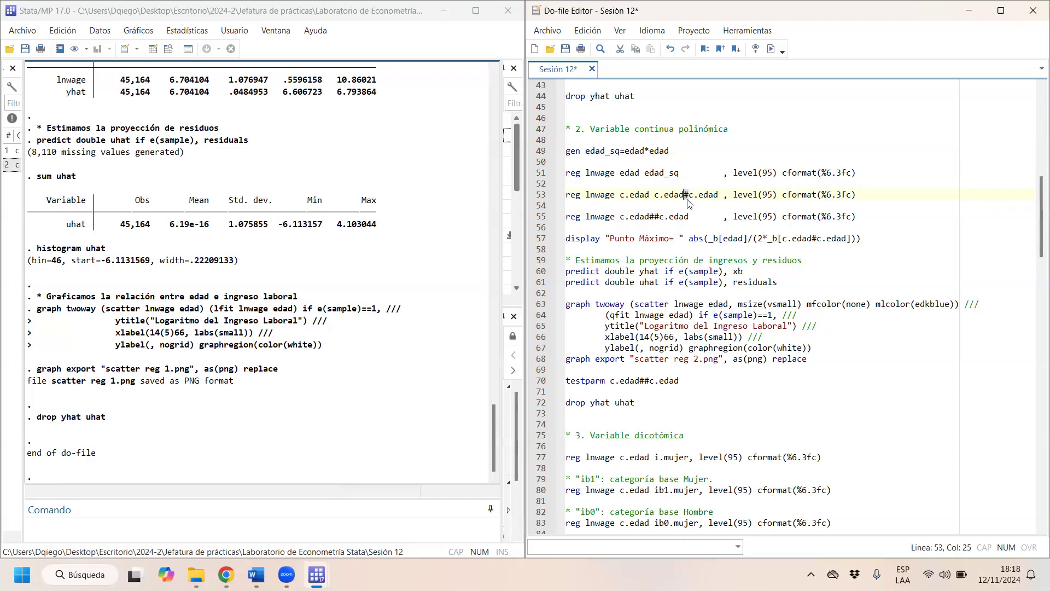
click(658, 217)
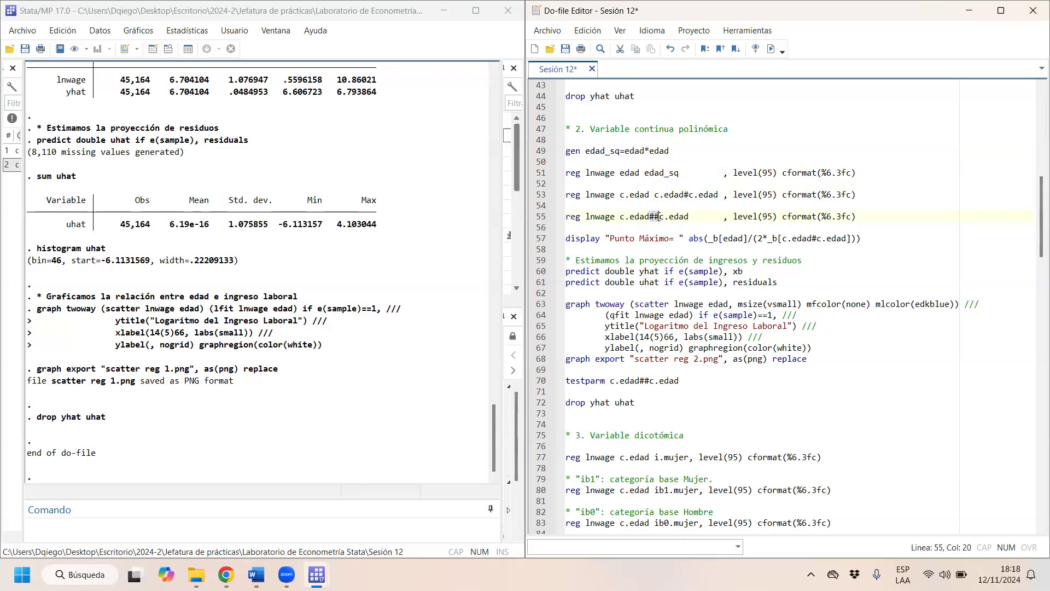
scroll(645, 301, down, 2)
scroll(644, 302, down, 5)
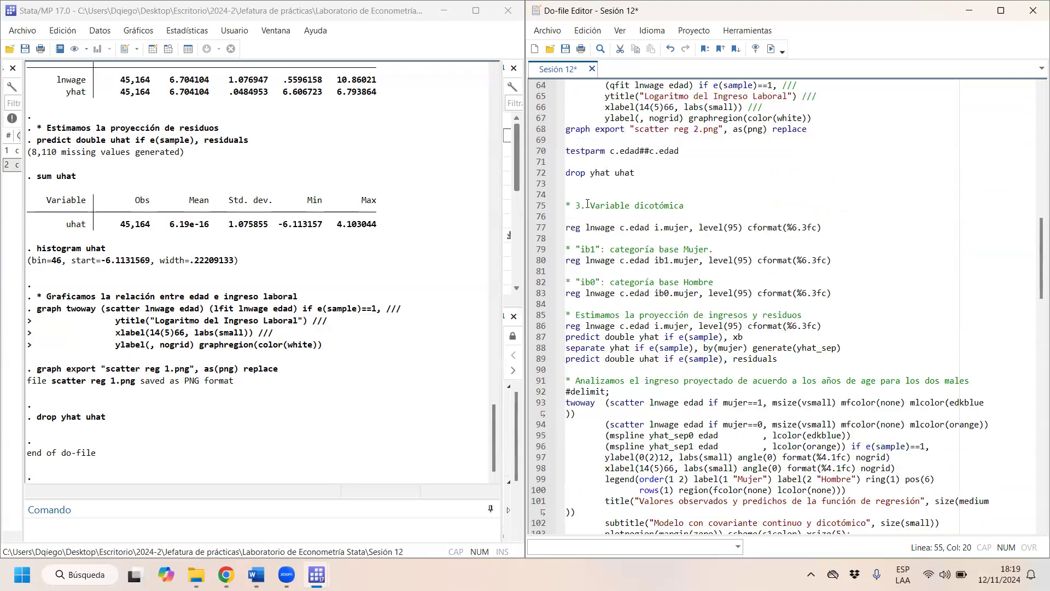
scroll(685, 184, up, 1)
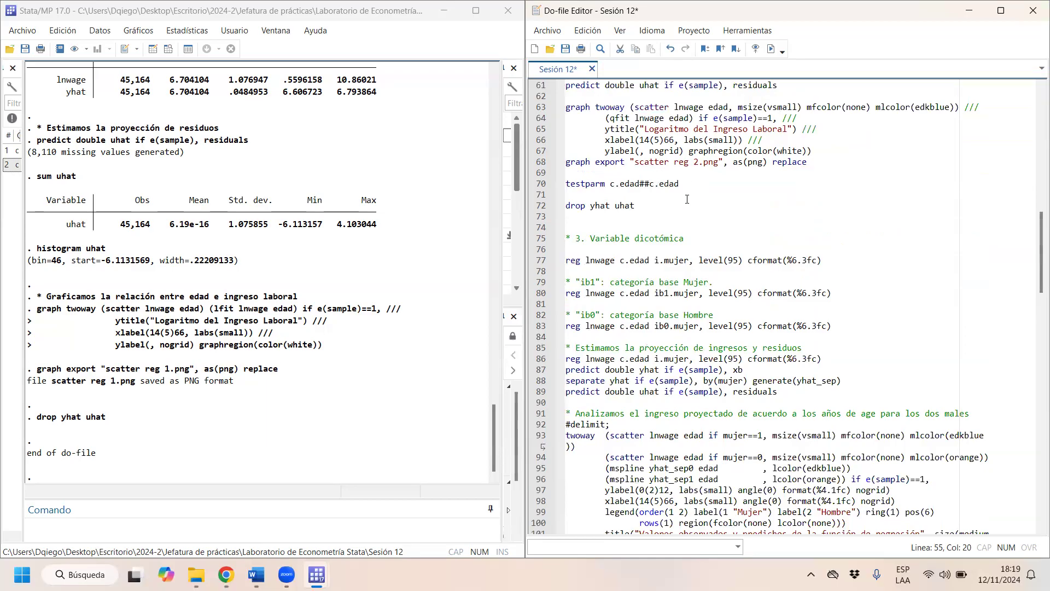
- Write the command reg lnwage edad mujer exp on the empty line under the "3. Variable dicotómica" heading
click(630, 260)
key(Up)
text(reg lnwage edad)
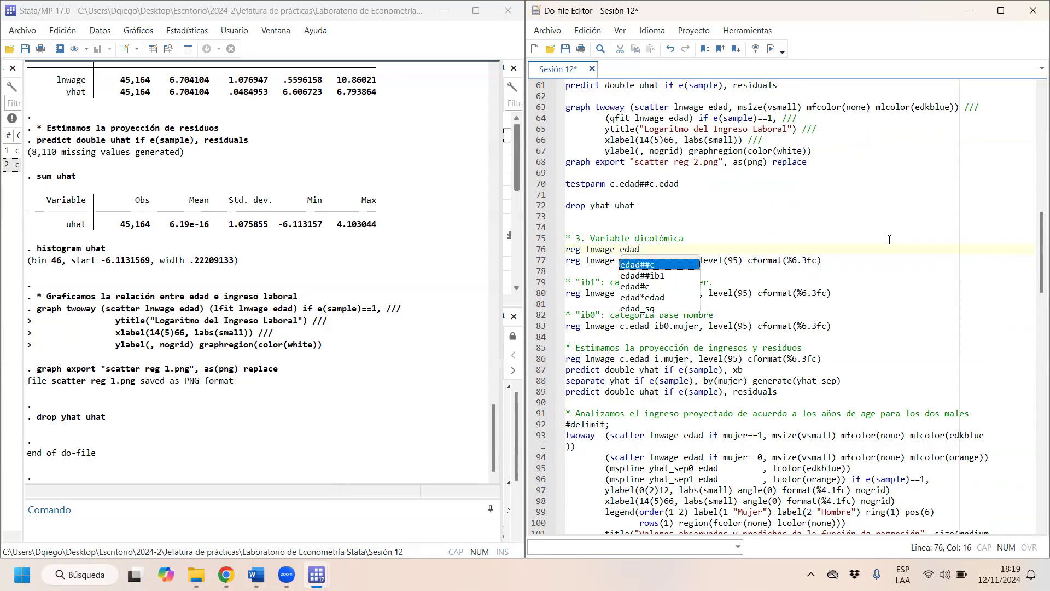
text( mujer)
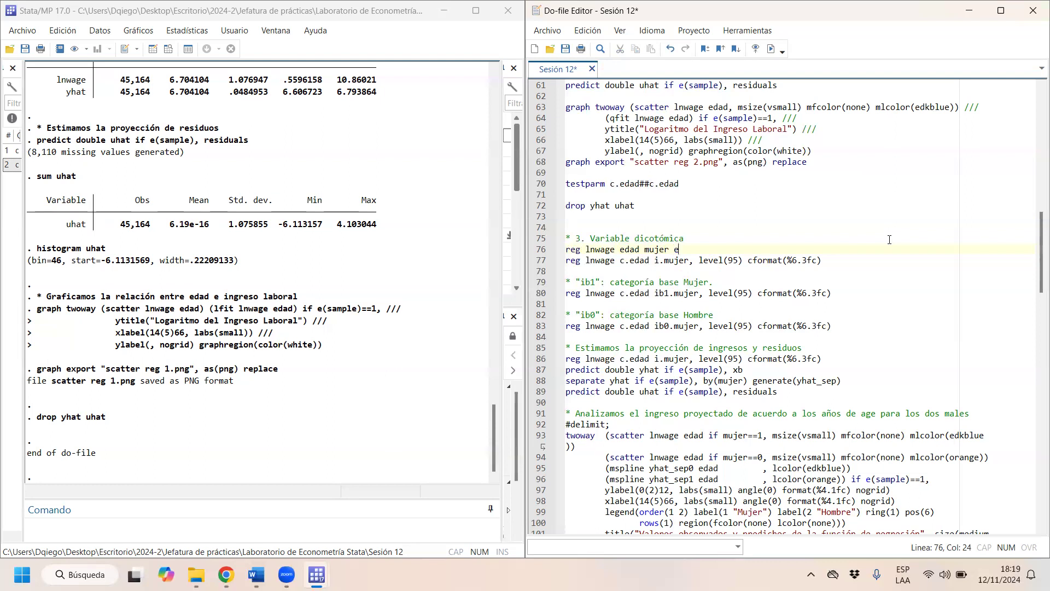
text( exp)
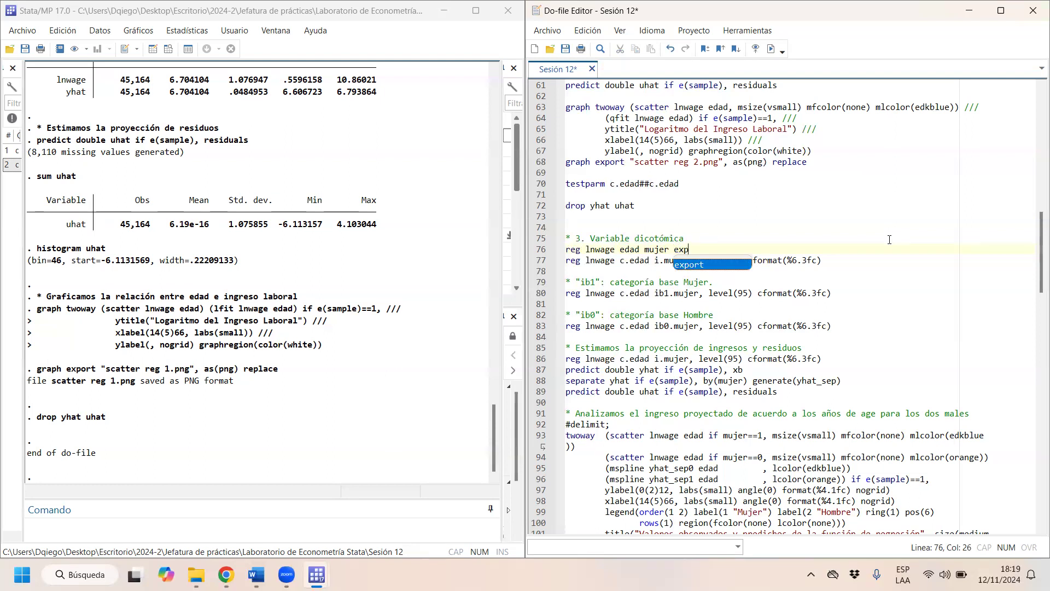
- Compare the unprefixed regressors in the new command with the c. and i. prefixes on edad and mujer in the regression below
click(636, 250)
drag(645, 250, 702, 249)
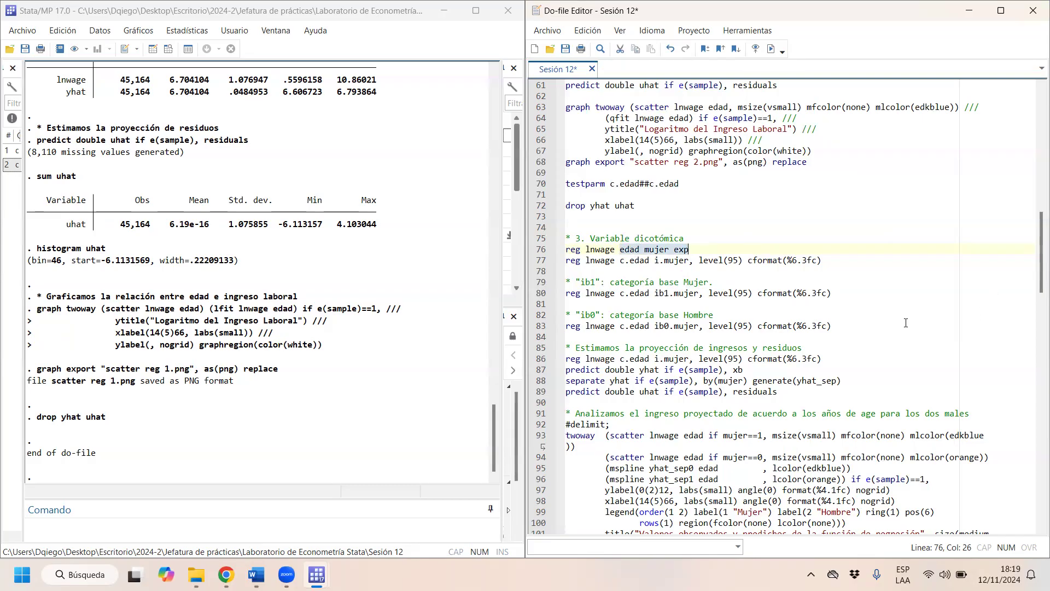
click(622, 261)
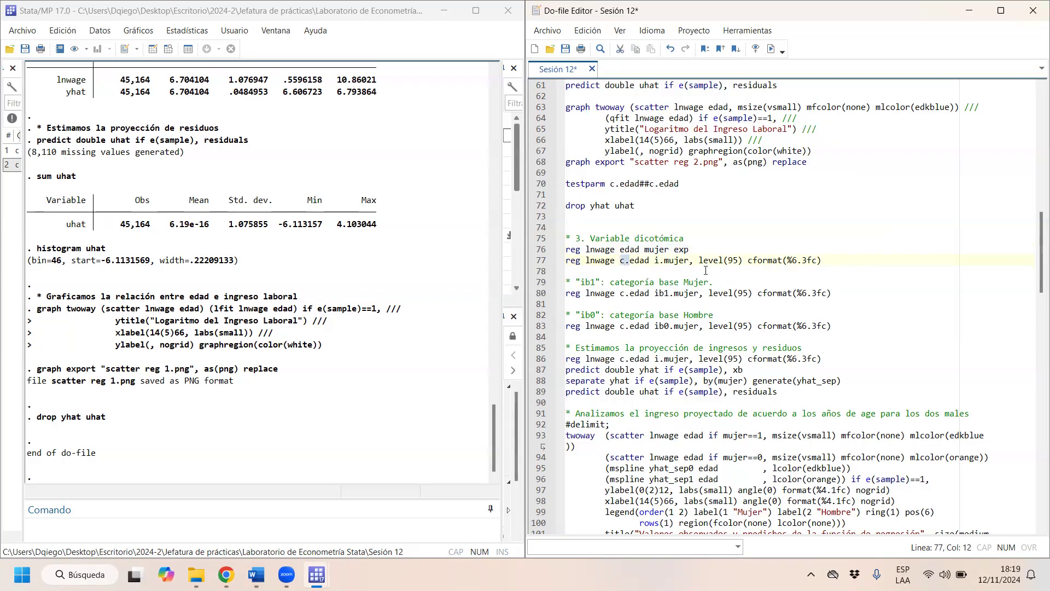
click(657, 260)
double_click(657, 261)
drag(664, 261, 655, 262)
click(623, 261)
drag(630, 260, 619, 262)
click(628, 261)
drag(627, 262, 621, 262)
mouse_move(665, 262)
mouse_down()
mouse_move(637, 270)
mouse_move(654, 250)
mouse_move(654, 268)
mouse_move(664, 262)
mouse_up()
- Leave a blank line below reg lnwage edad mujer exp and start a new line reading nivel_ed = 1
click(705, 250)
key(Return)
key(Return)
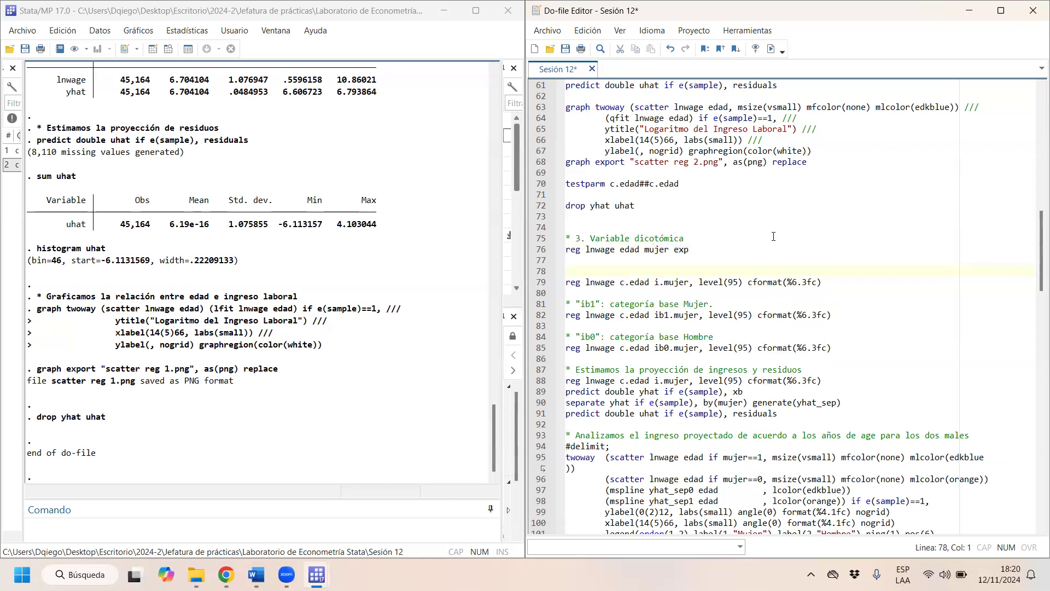
text(nivel_ed = 1)
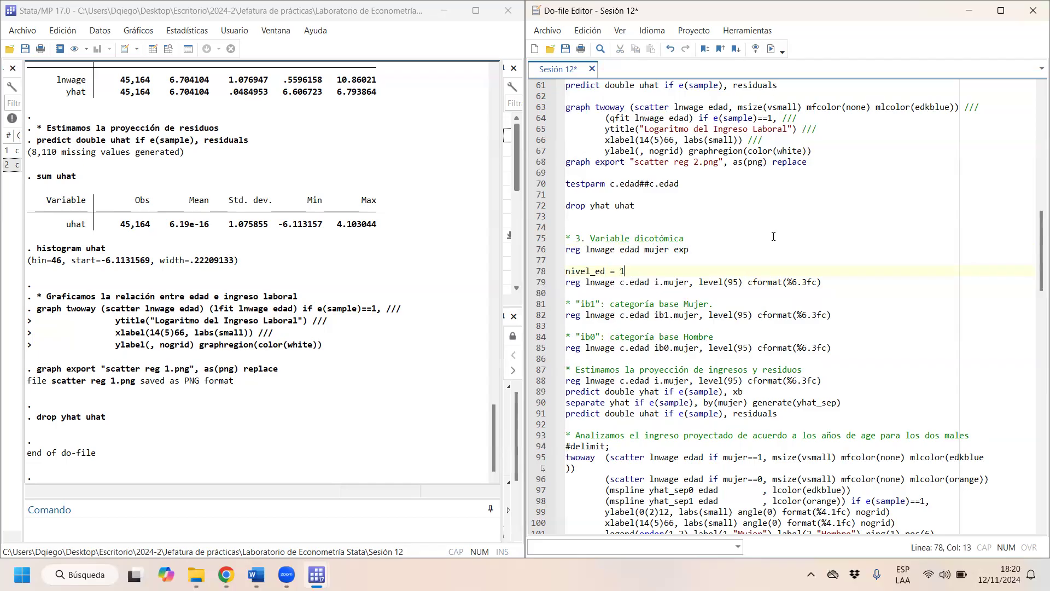
text(sin educ  2 prima in  3 prima com)
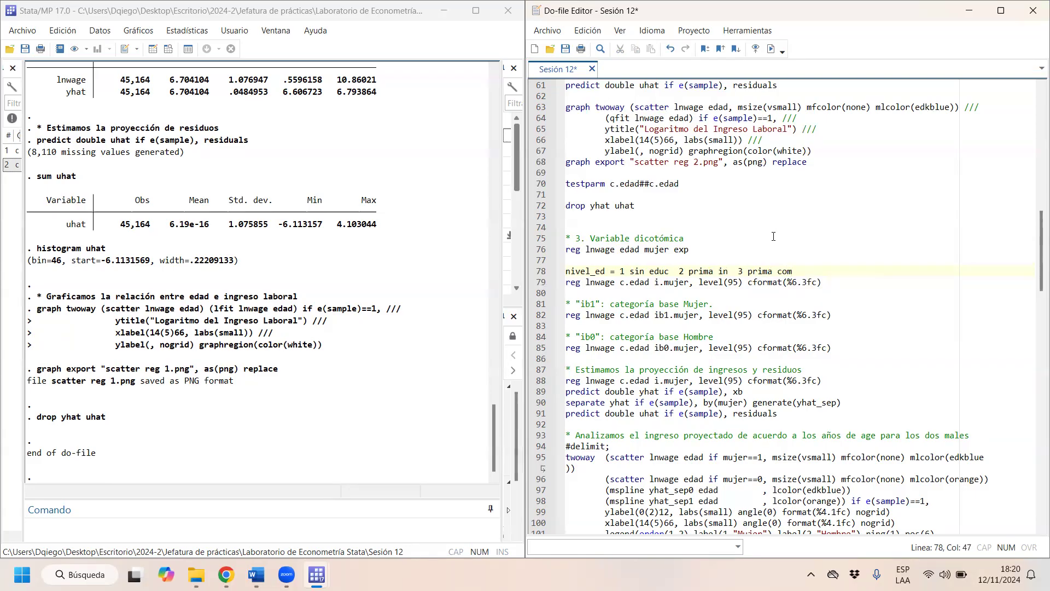
- Add nivel_ed as a regressor after i.mujer in the regression directly below the nivel_ed line
click(688, 284)
text(nivel)
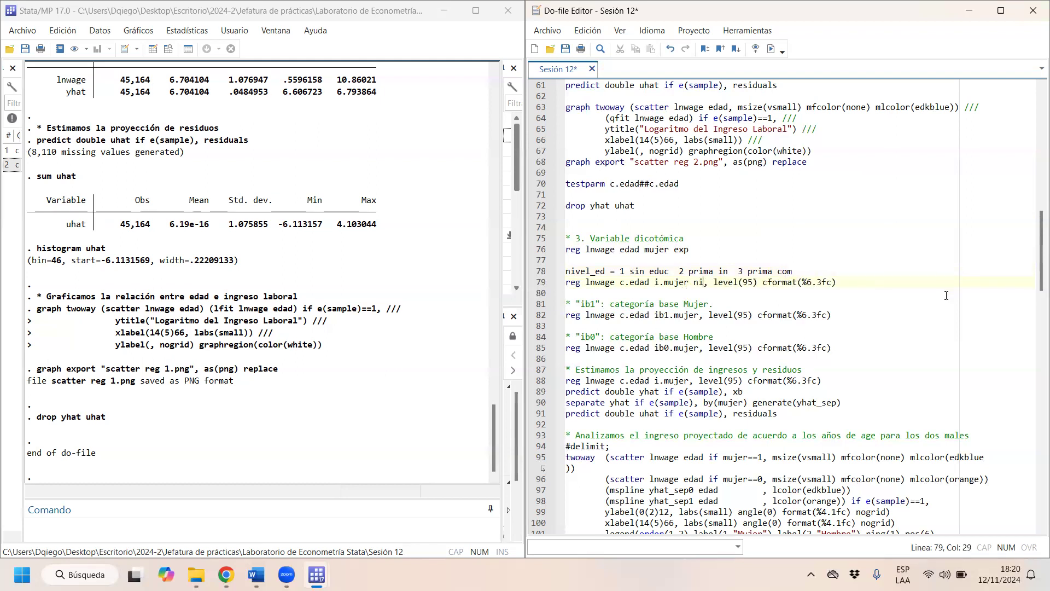
text(_edu)
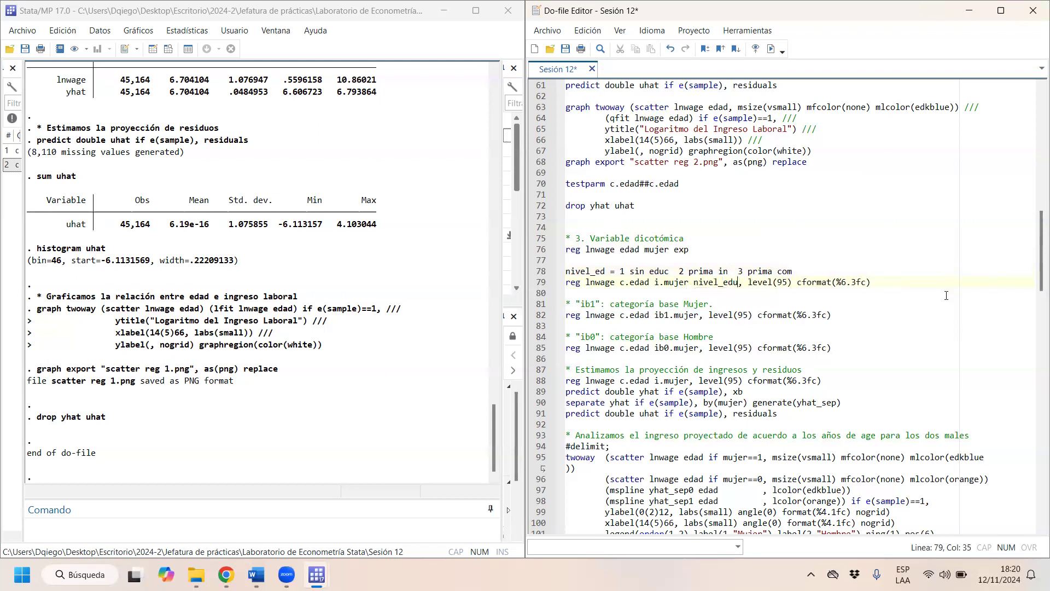
key(BackSpace)
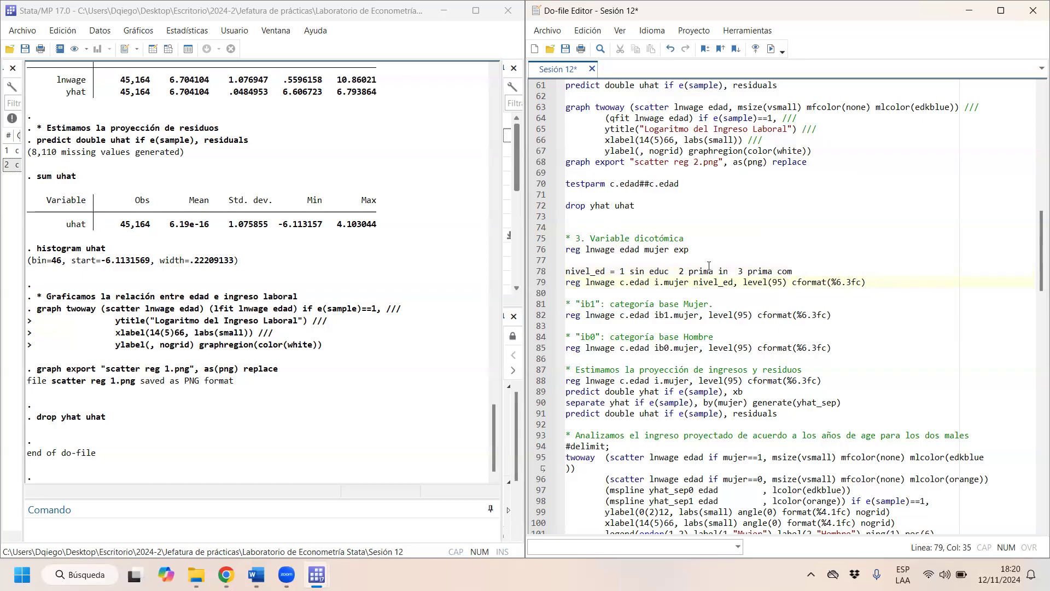
- Try marking nivel_ed as categorical with the i. prefix in the regression containing i.mujer
drag(693, 282, 733, 282)
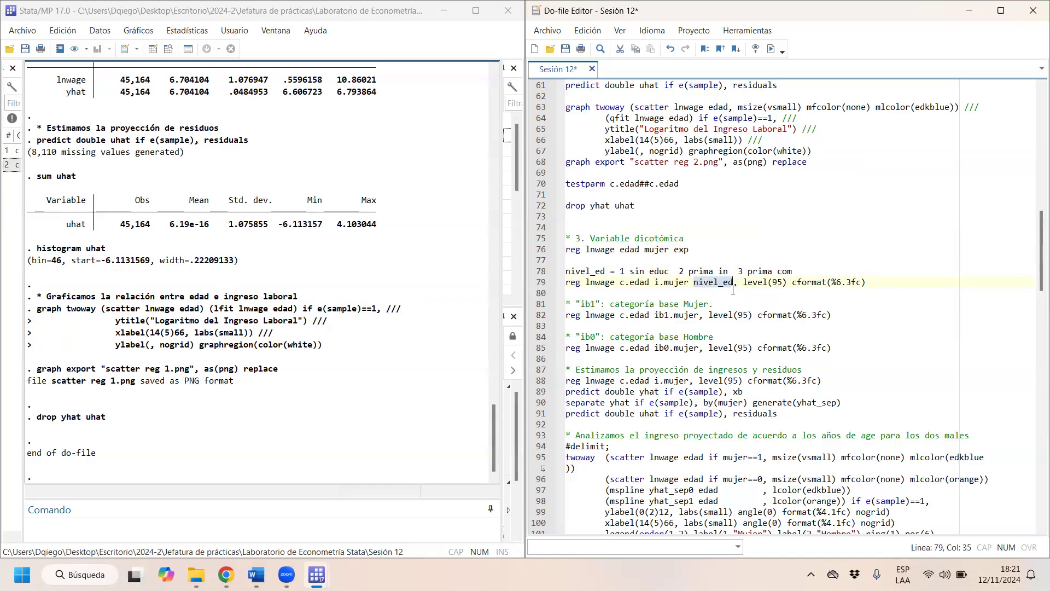
click(622, 272)
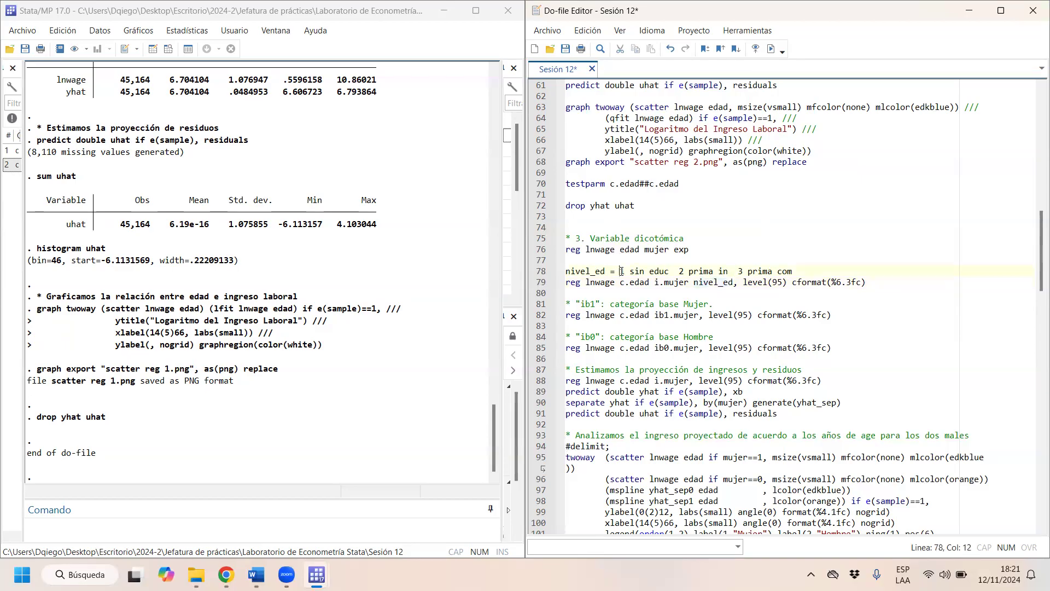
click(681, 271)
drag(619, 273, 813, 267)
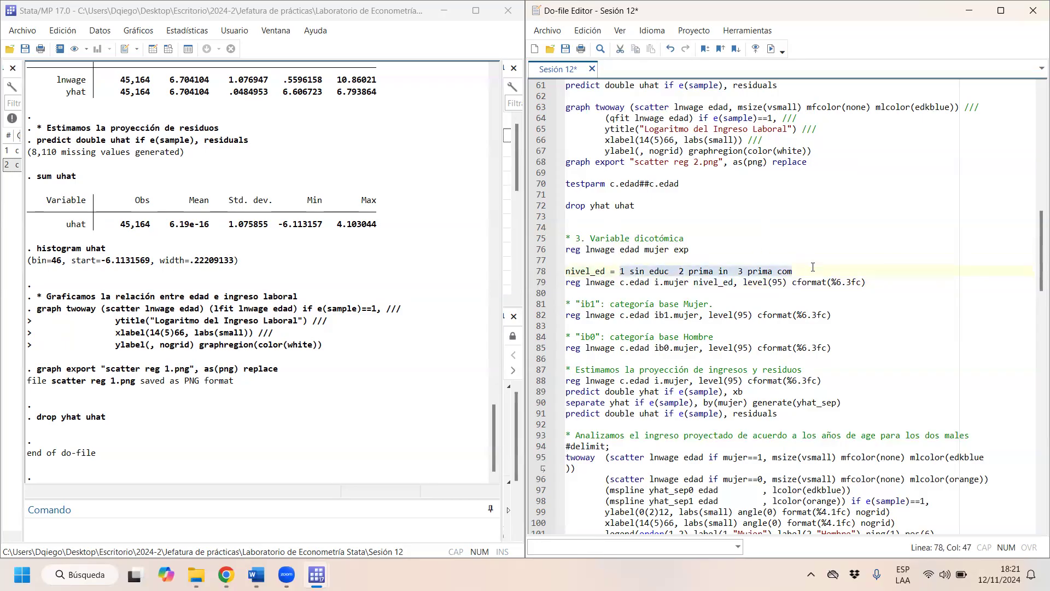
click(694, 281)
text(i.)
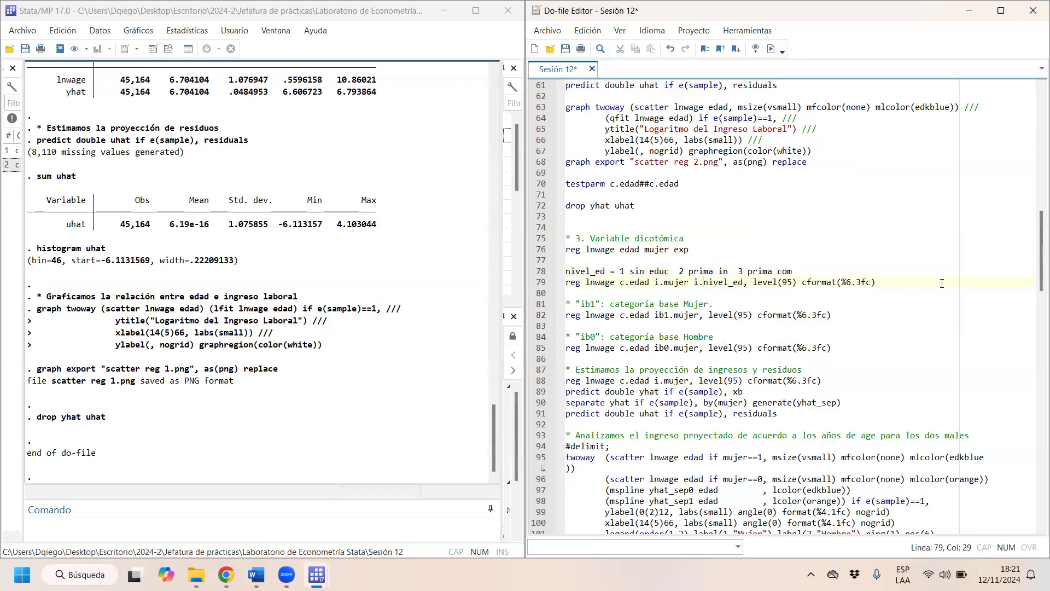
key(BackSpace)
key(BackSpace)
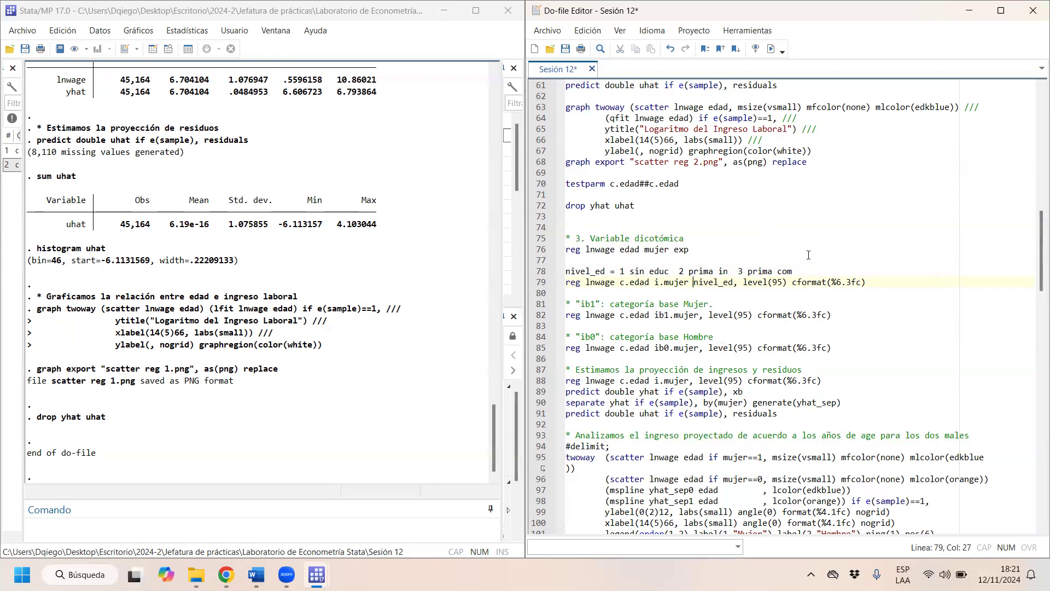
- Delete the example lines reg lnwage edad mujer exp and nivel_ed = 1 sin educ..., and remove nivel_ed from the regression below them
drag(794, 272, 557, 247)
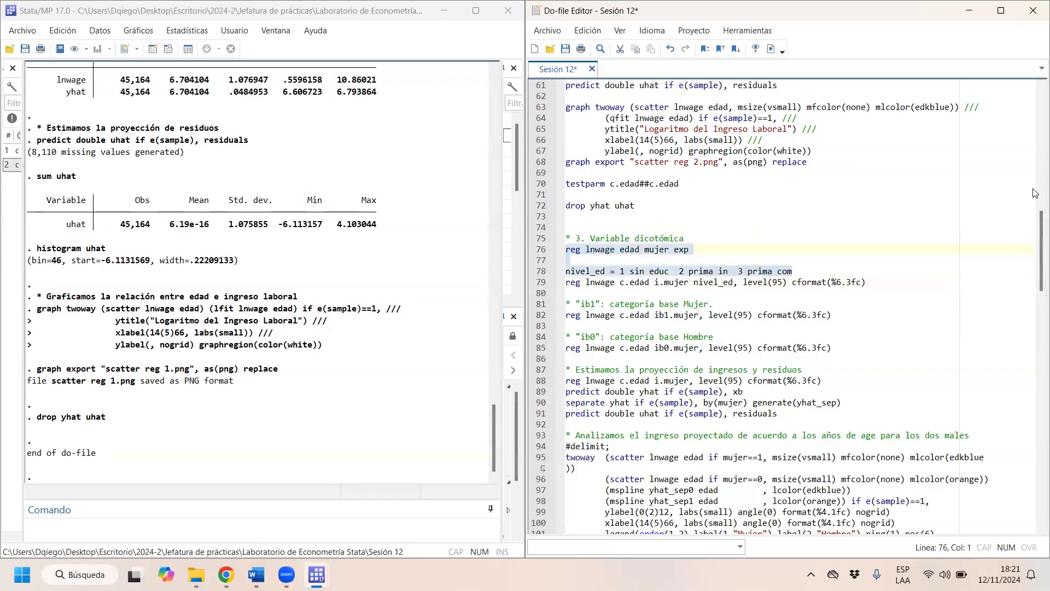
key(Delete)
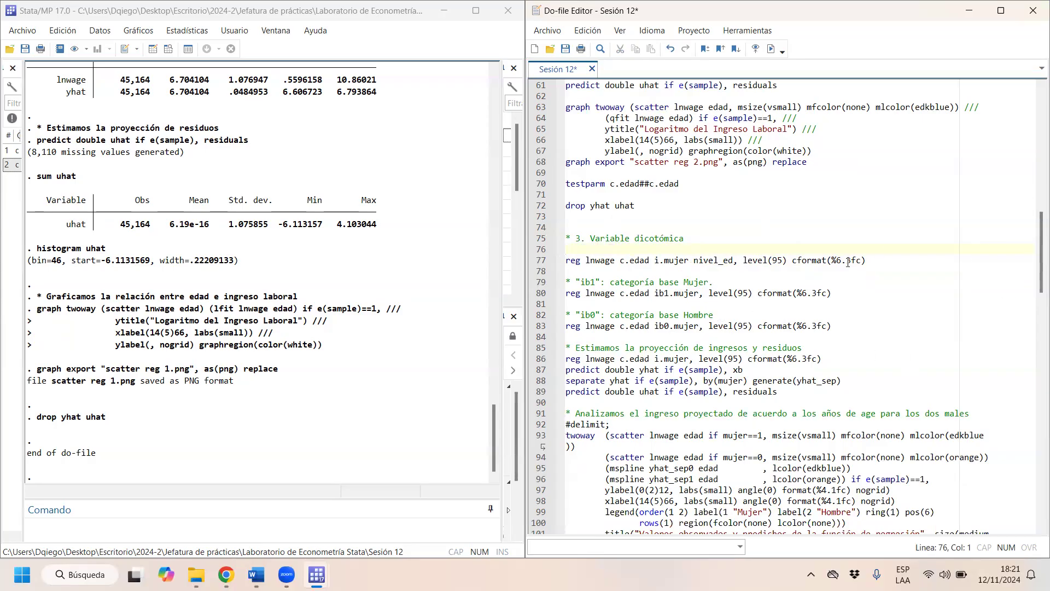
click(734, 261)
key(BackSpace)
key(BackSpace)
key(BackSpace)
key(BackSpace)
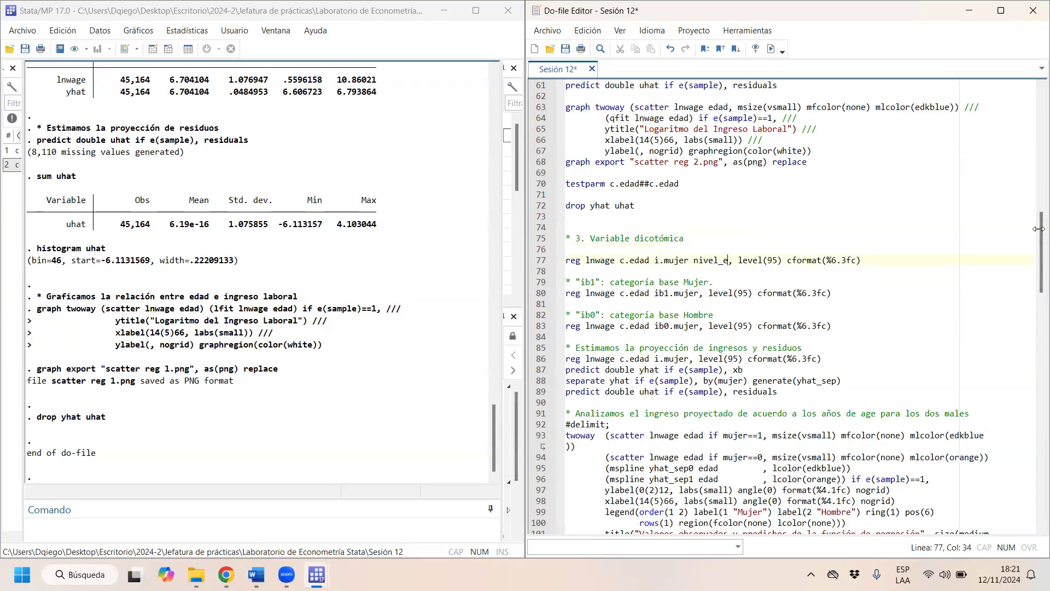
key(BackSpace)
key(BackSpace)
key(BackSpace)
key(BackSpace)
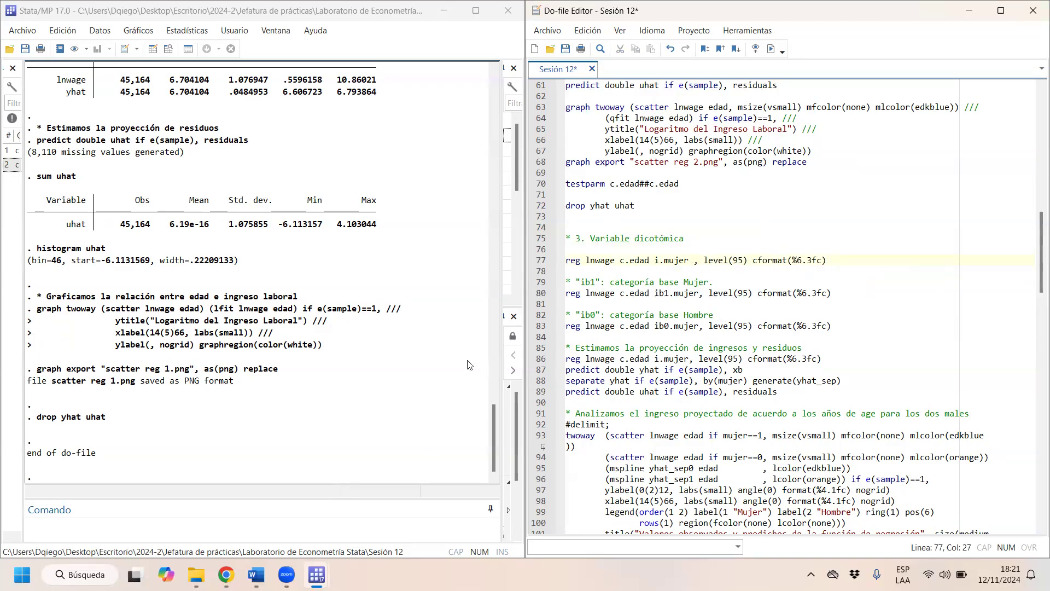
- Run the regression of lnwage on c.edad and i.mujer, then highlight the edad results row and the i.mujer term
drag(589, 261, 654, 261)
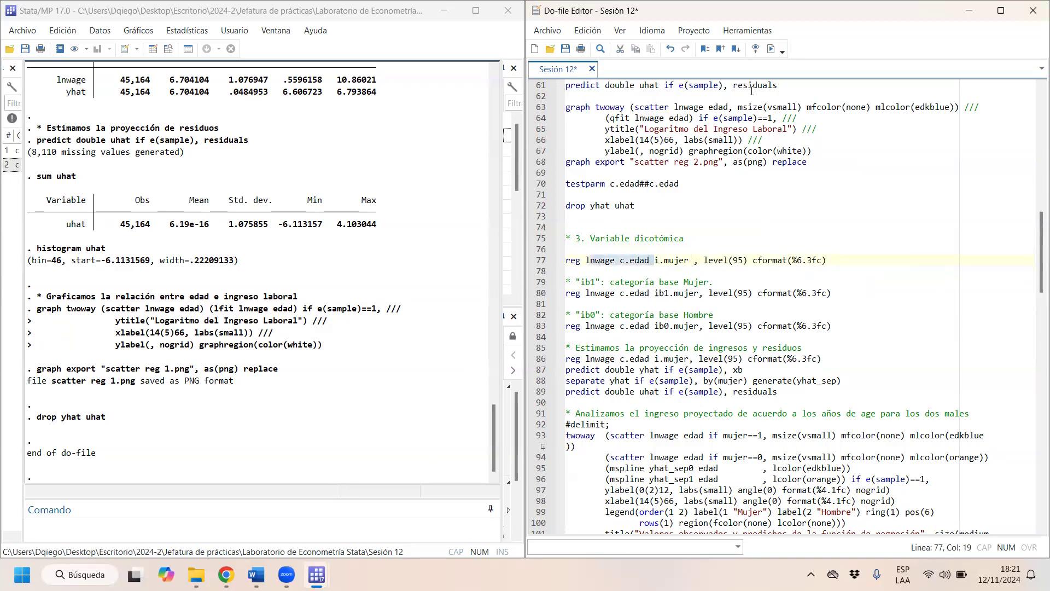
click(771, 48)
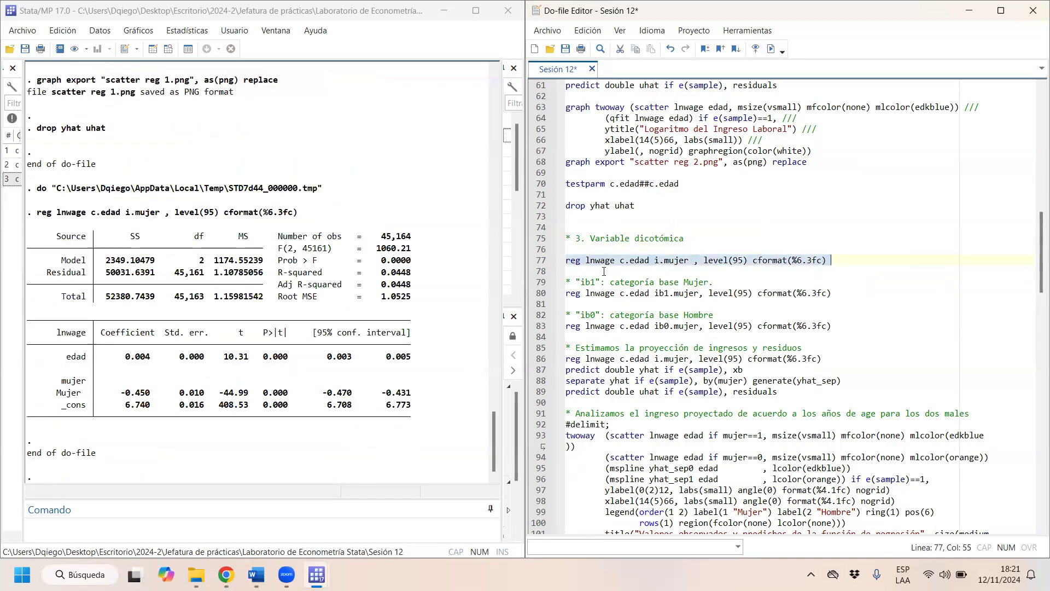
drag(69, 357, 425, 362)
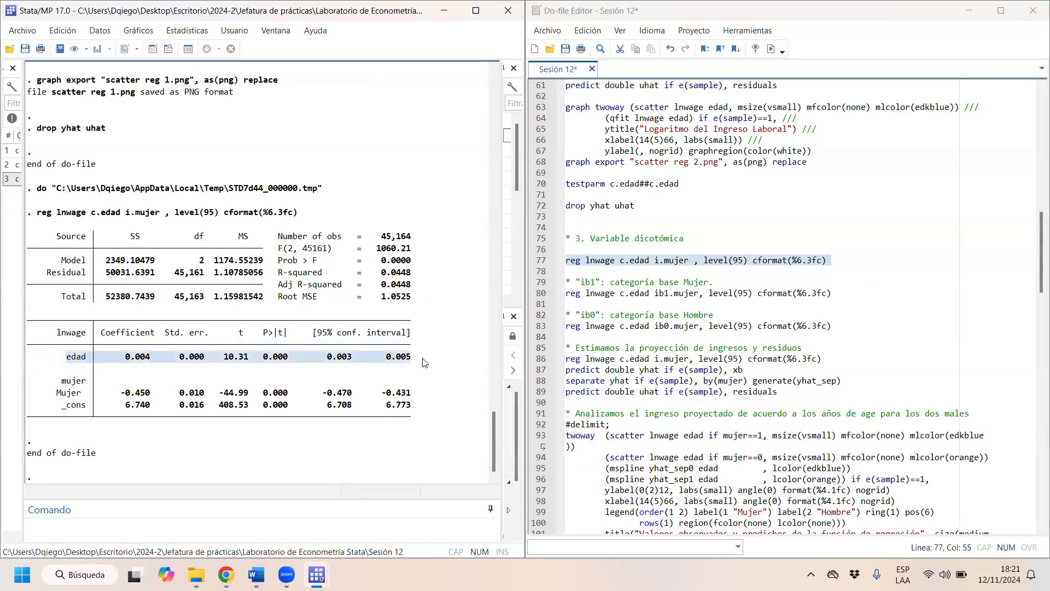
click(653, 268)
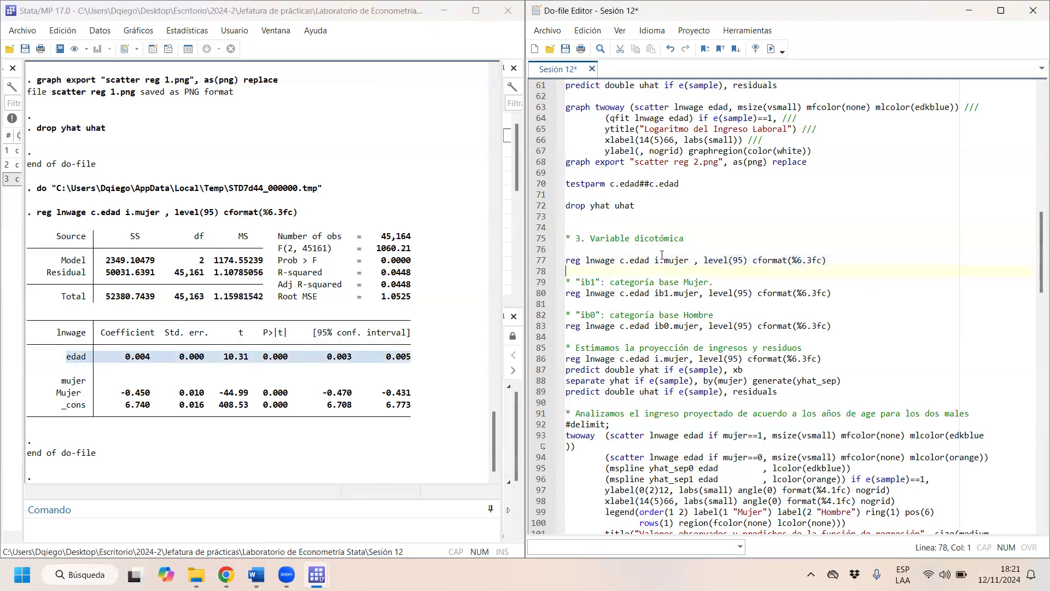
drag(656, 261, 686, 261)
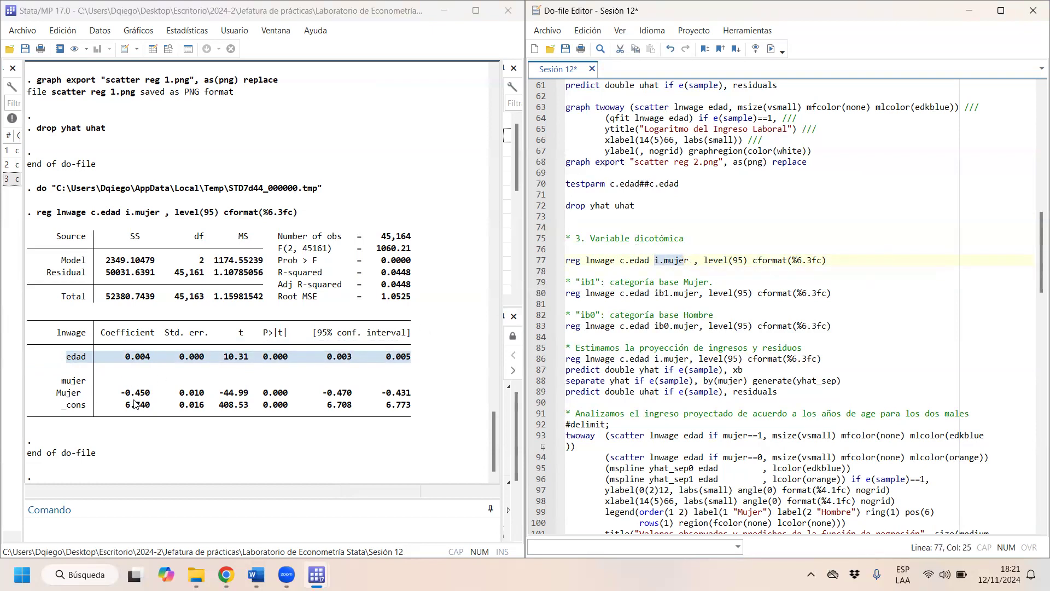
- Inspect the numeric codes behind the mujer labels in the enaho_laboral data using edit mode, then close the data editor
click(170, 49)
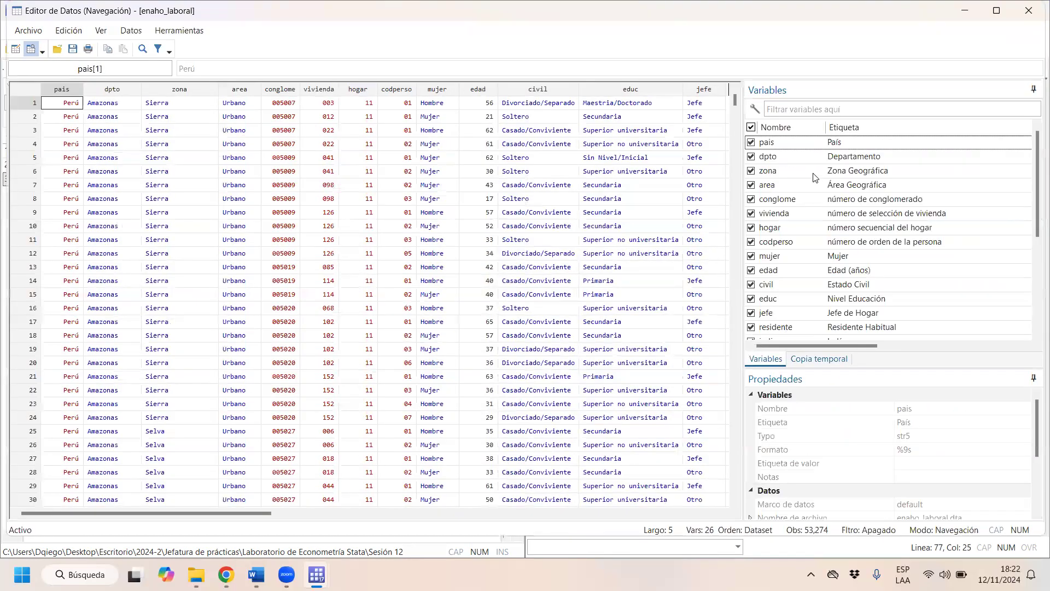
click(799, 259)
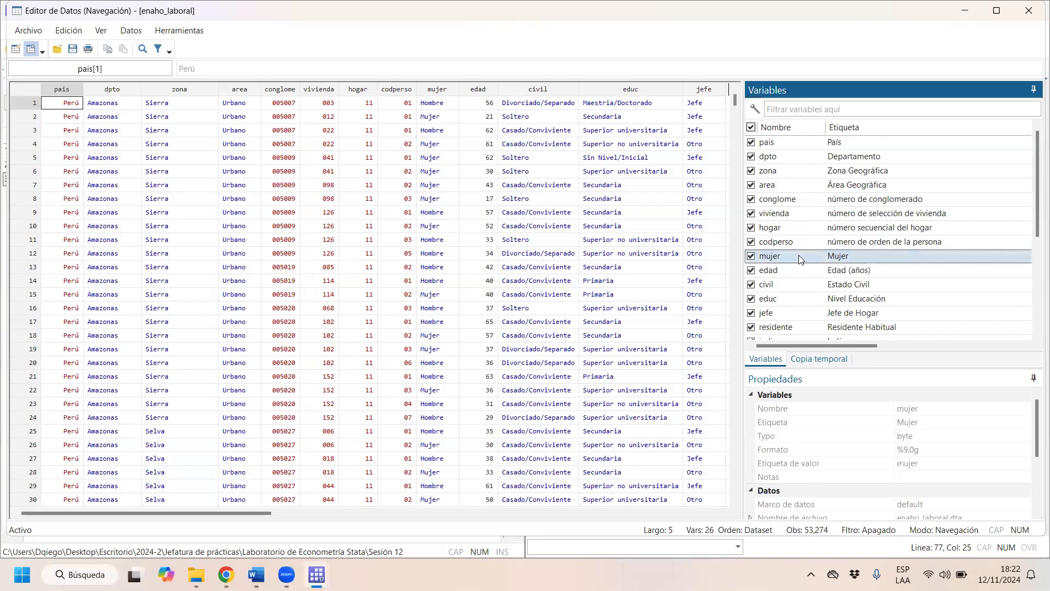
click(16, 49)
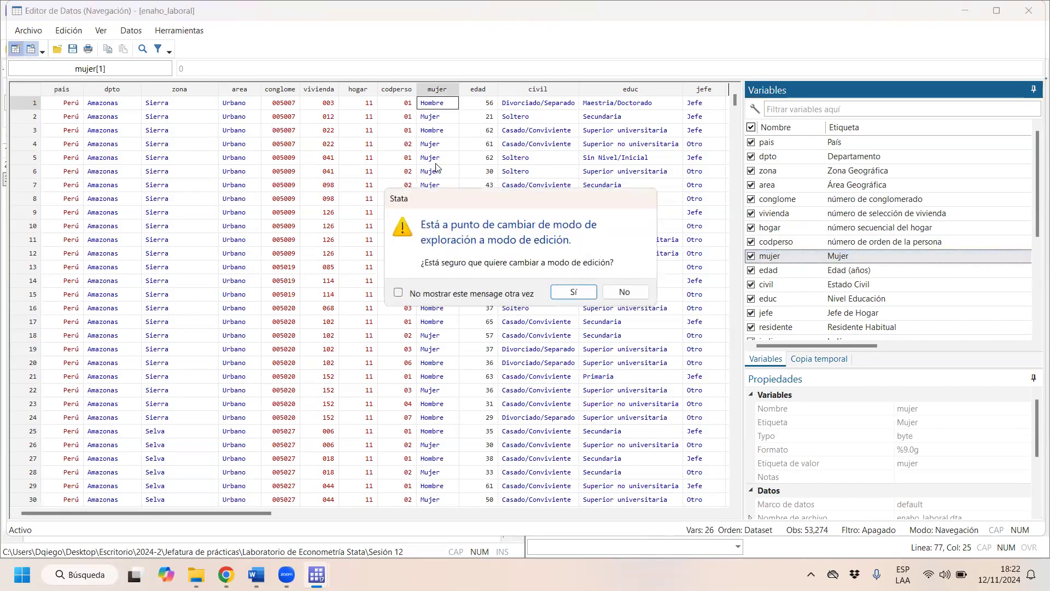
click(573, 295)
click(436, 121)
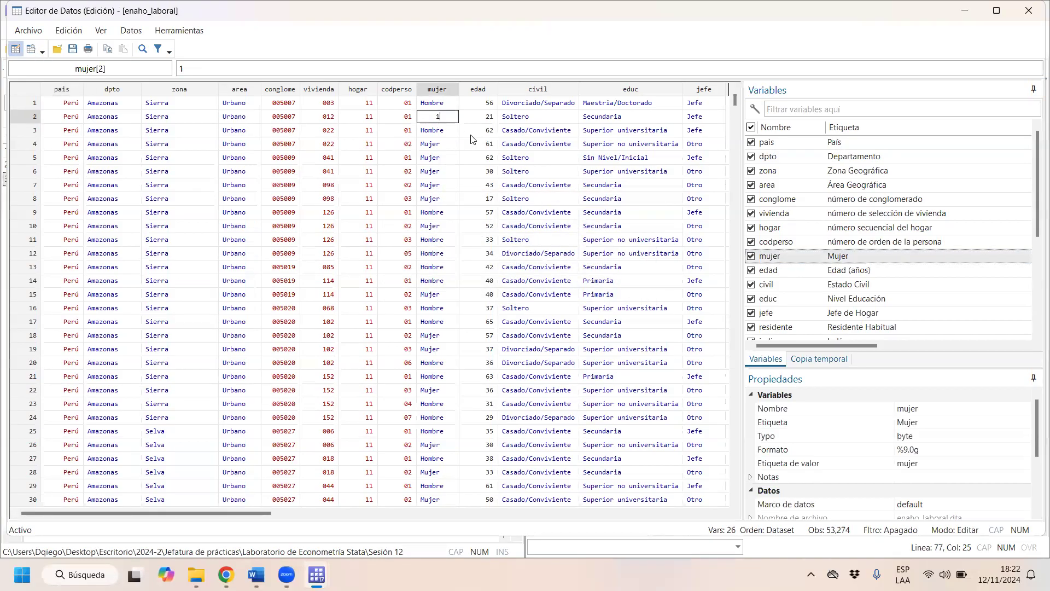
click(439, 135)
double_click(440, 135)
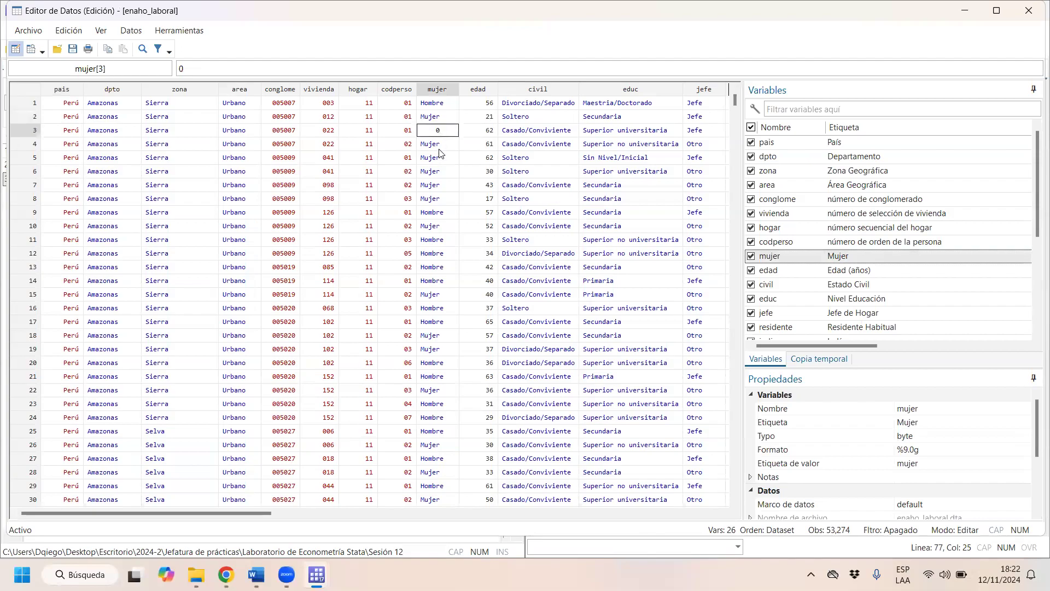
click(1029, 10)
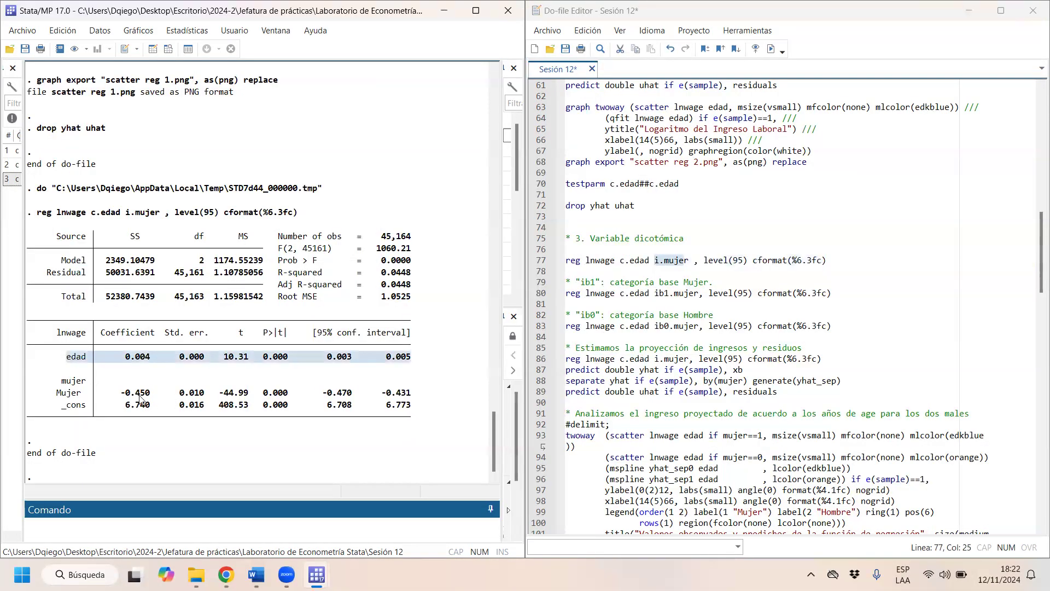
- Examine the Mujer coefficient and the constant in the i.mujer regression output, highlighting each row
drag(150, 394, 98, 397)
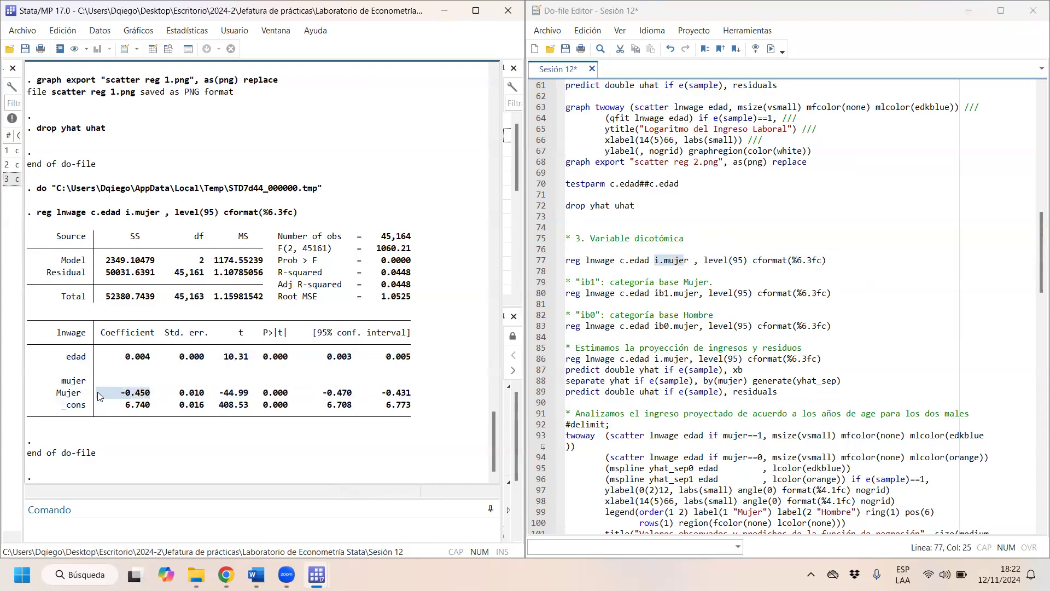
drag(99, 396, 130, 397)
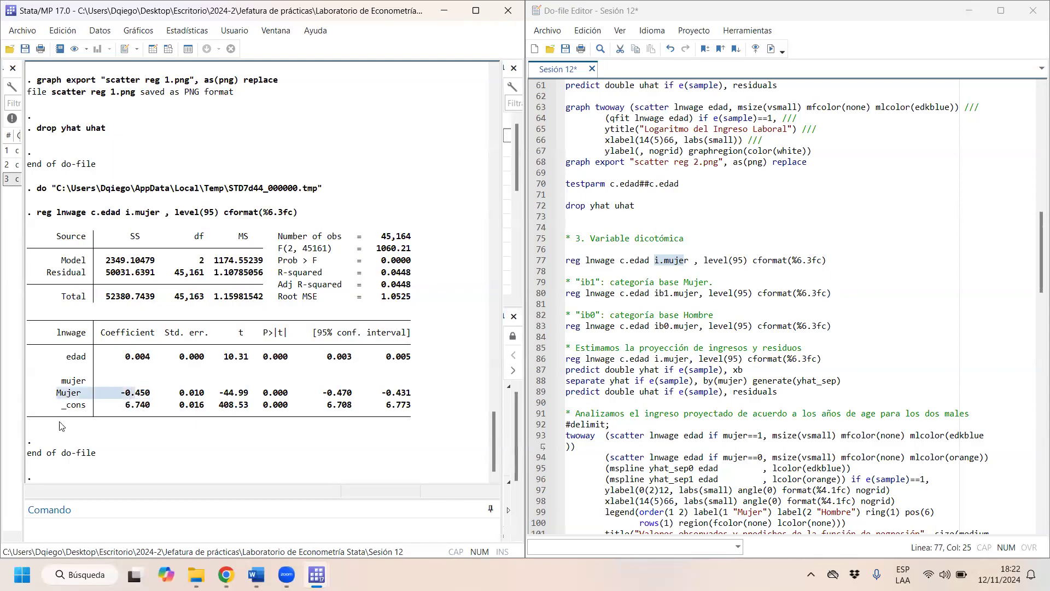
drag(63, 408, 135, 418)
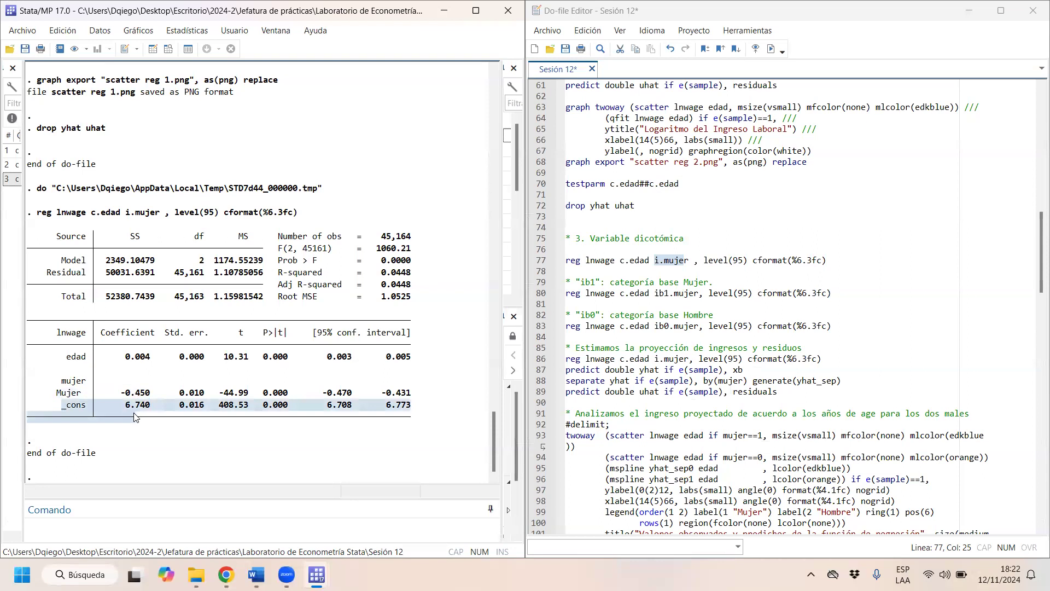
click(597, 291)
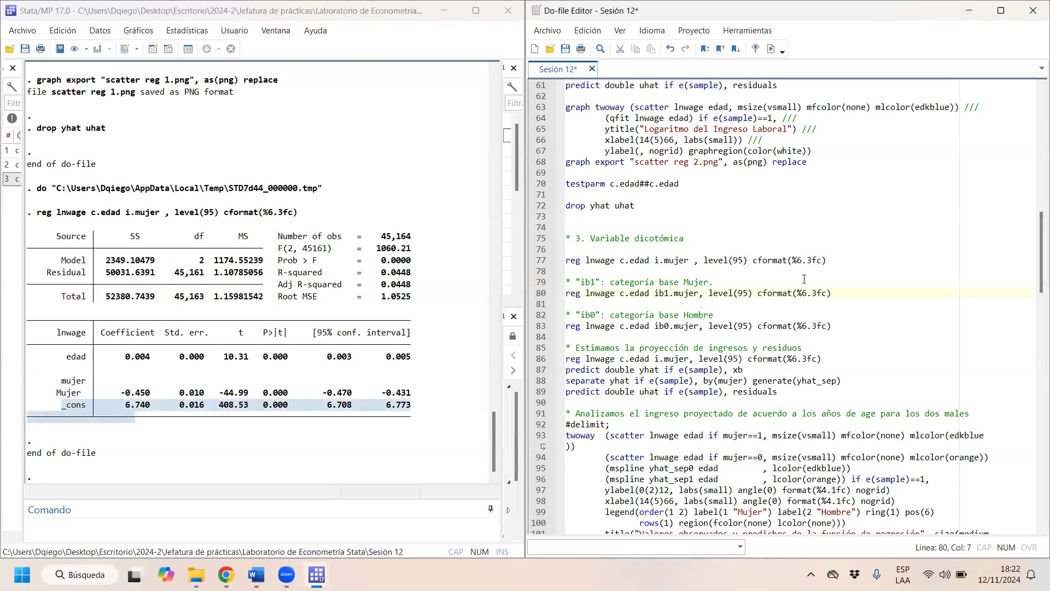
click(113, 409)
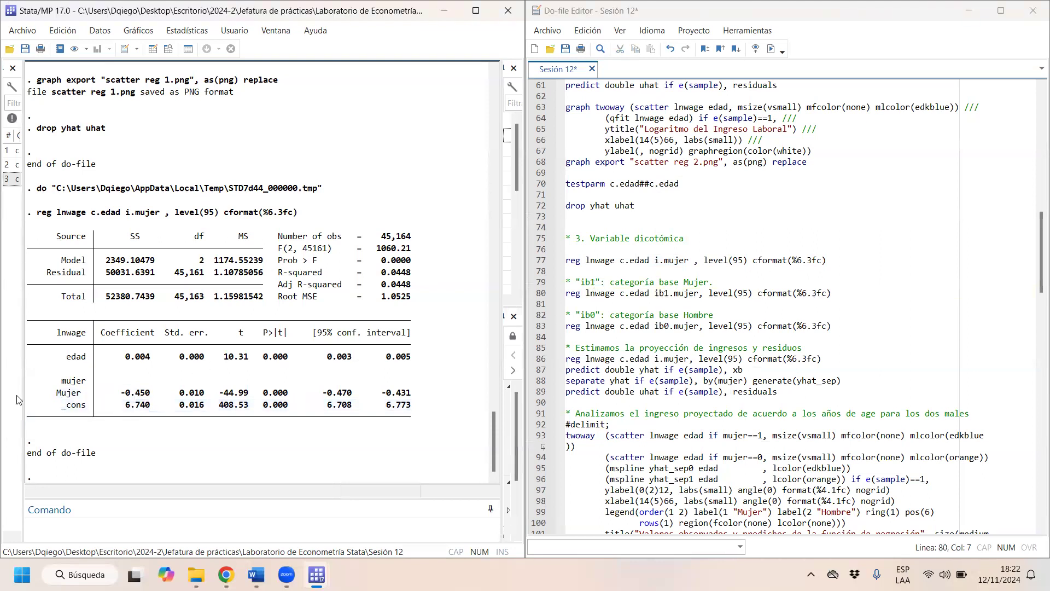
drag(48, 398, 411, 401)
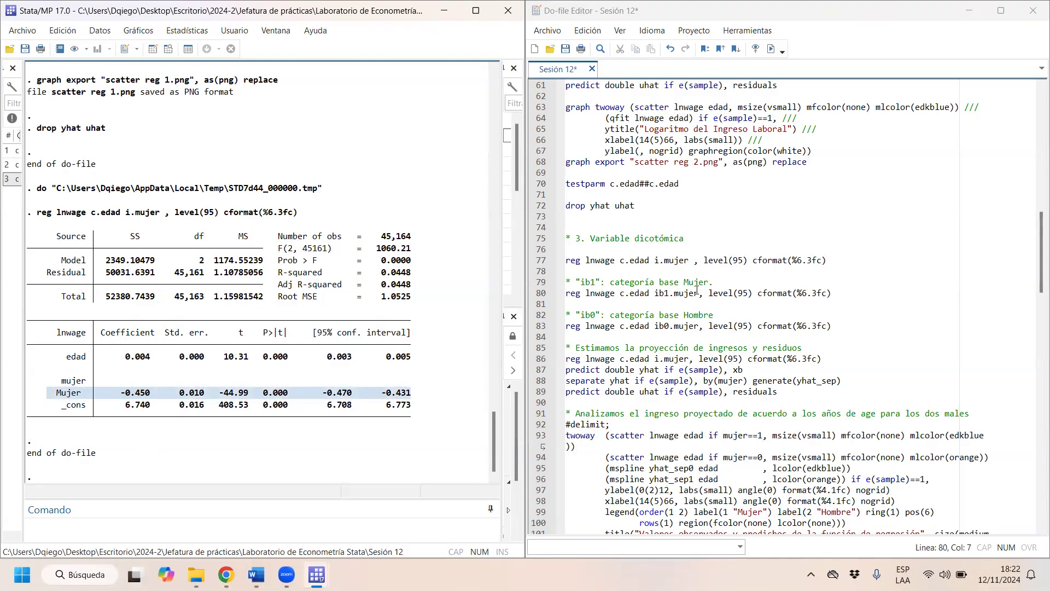
- Highlight the ib1 prefix in the regression with base category Mujer and run that line on its own
drag(699, 294, 656, 294)
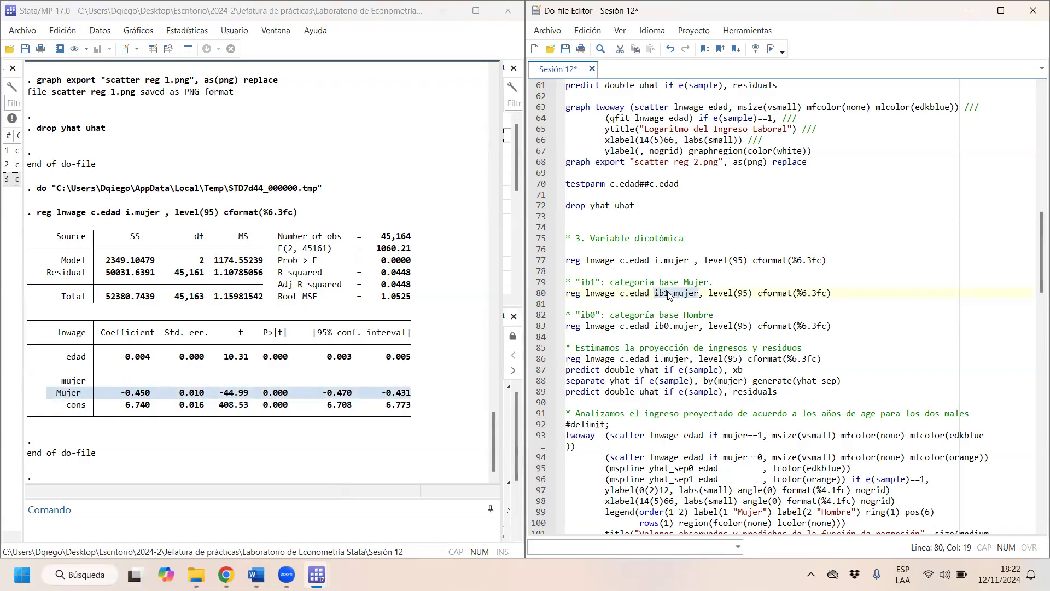
drag(655, 295, 667, 293)
click(660, 294)
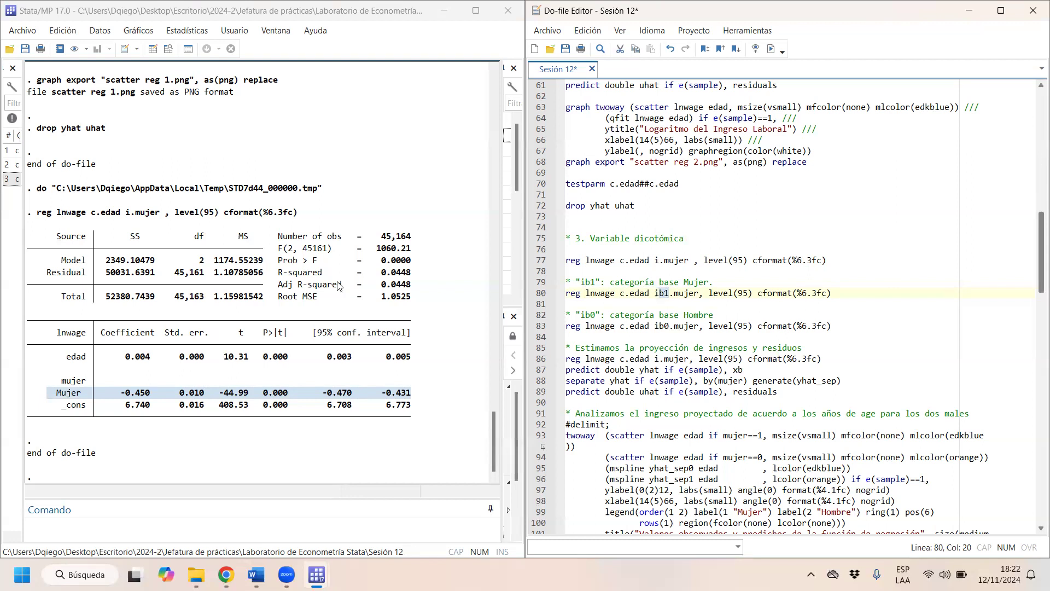
triple_click(711, 293)
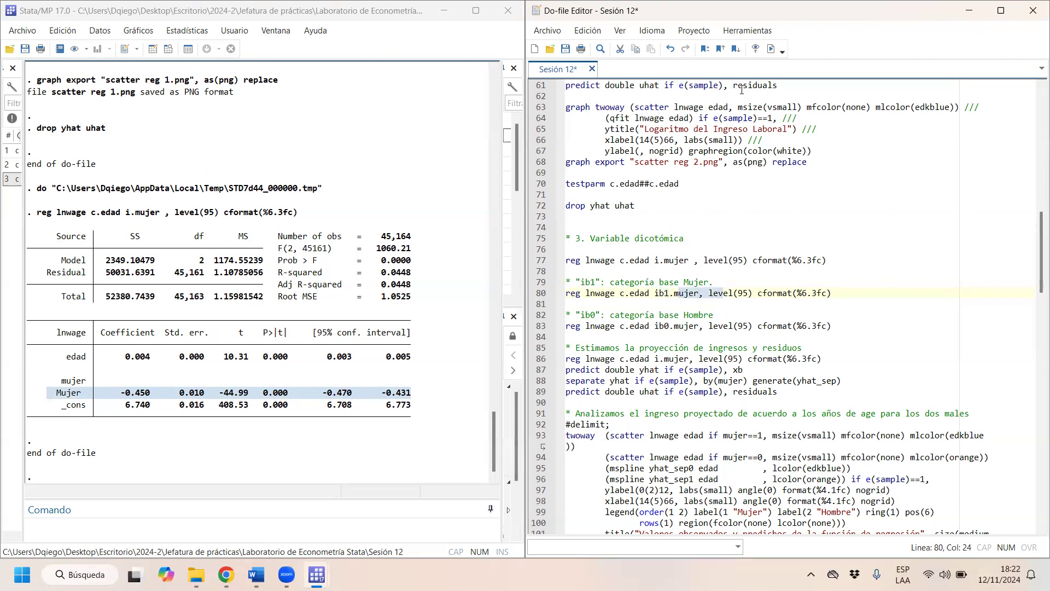
click(771, 49)
- Highlight the Hombre row of the ib1.mujer output and review it against the earlier i.mujer regression table
drag(52, 382, 412, 386)
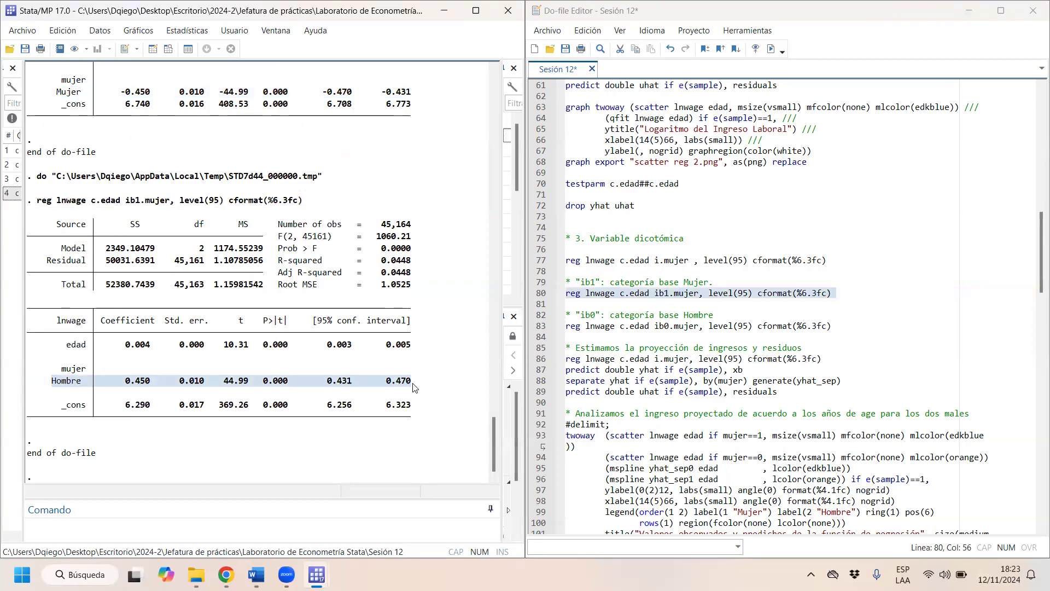
scroll(328, 271, up, 3)
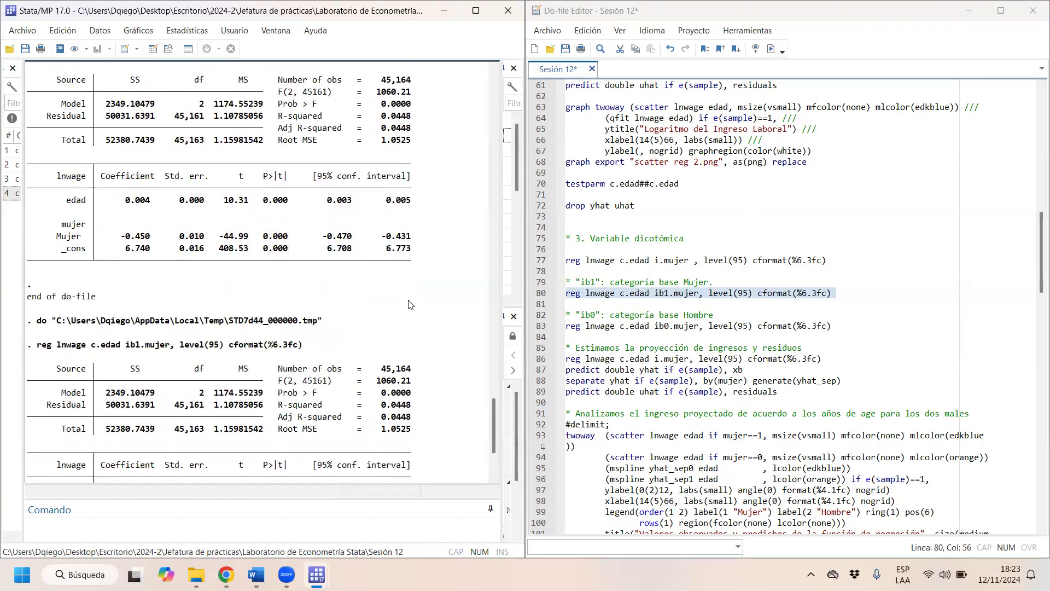
scroll(391, 134, up, 2)
scroll(365, 182, down, 2)
scroll(416, 183, up, 2)
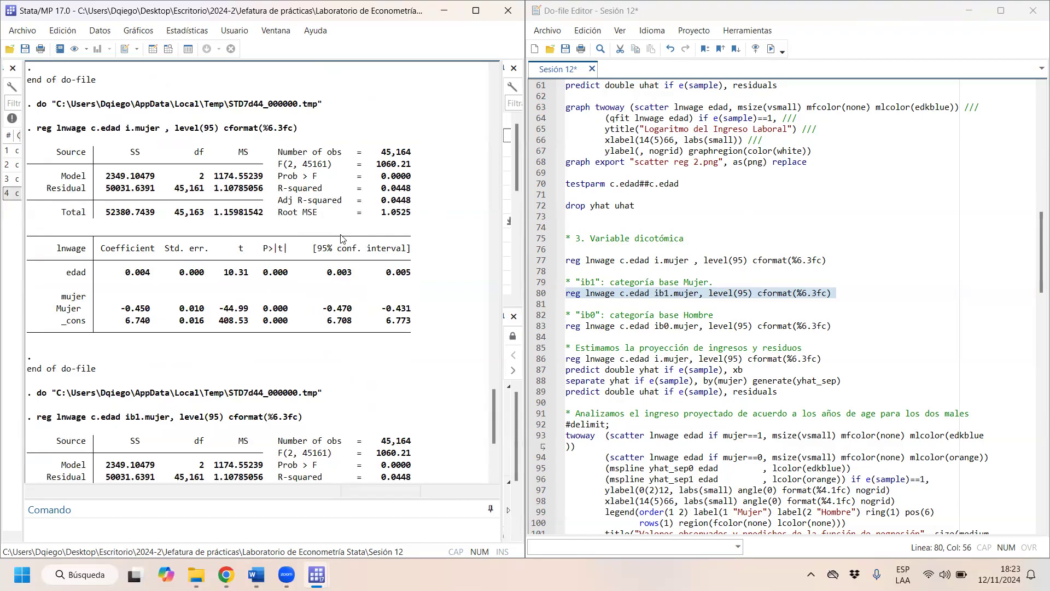
scroll(45, 435, down, 3)
scroll(133, 459, down, 3)
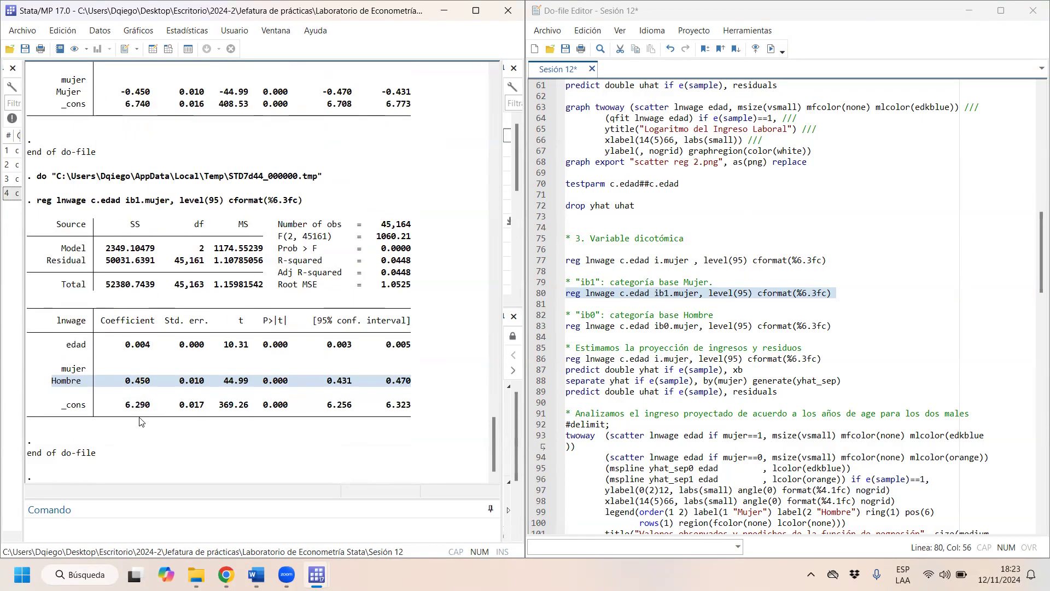
- Compare the Mujer coefficient of the i.mujer regression with the Hombre coefficient of the ib1.mujer regression, highlighting both rows in turn
scroll(184, 385, up, 1)
drag(120, 128, 152, 130)
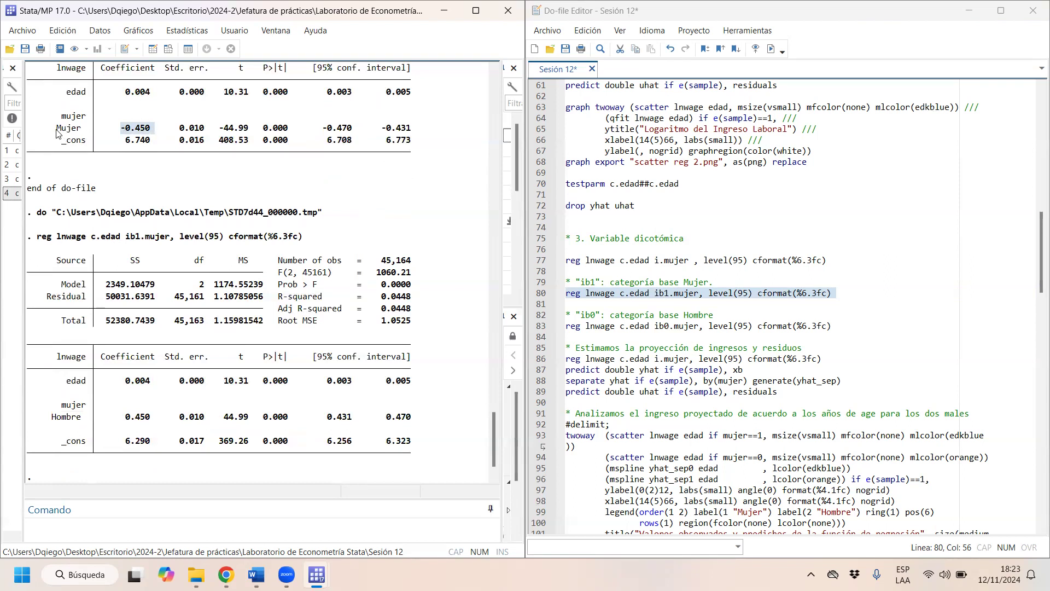
drag(57, 129, 83, 130)
click(52, 132)
drag(53, 132, 159, 132)
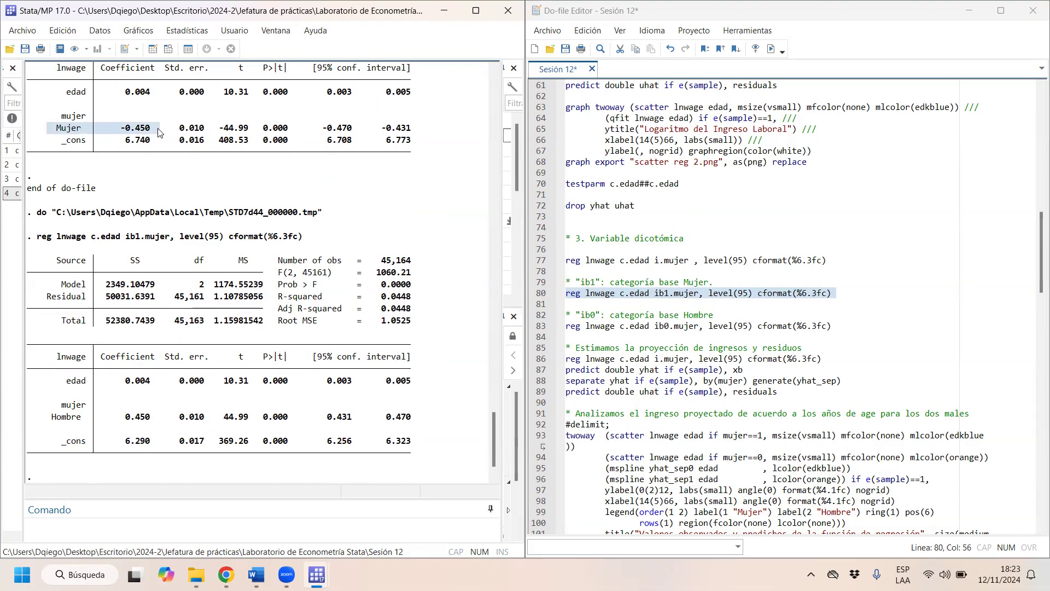
drag(53, 417, 421, 420)
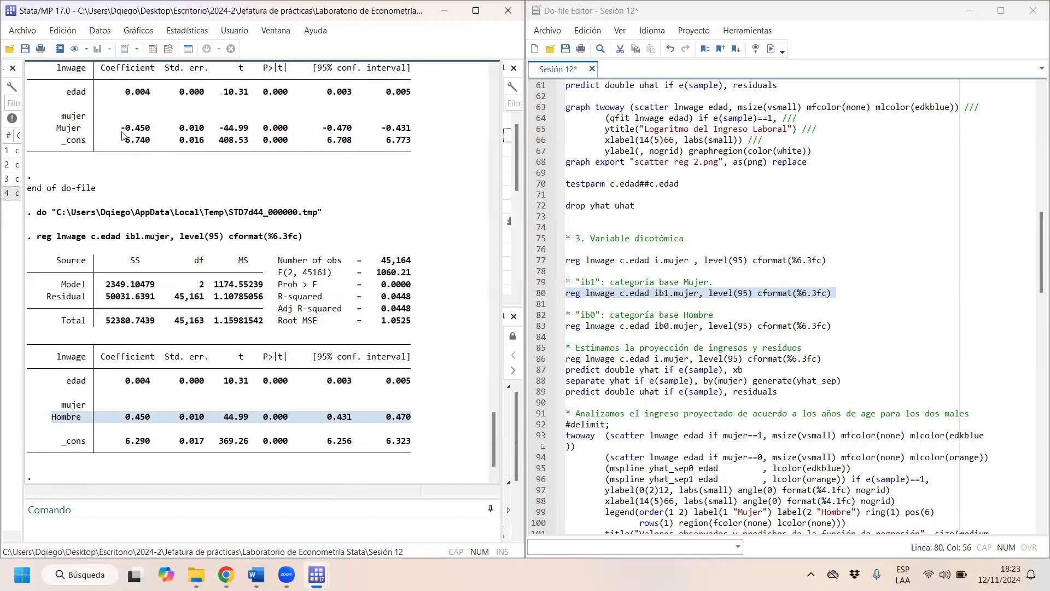
scroll(122, 133, up, 1)
drag(149, 164, 42, 168)
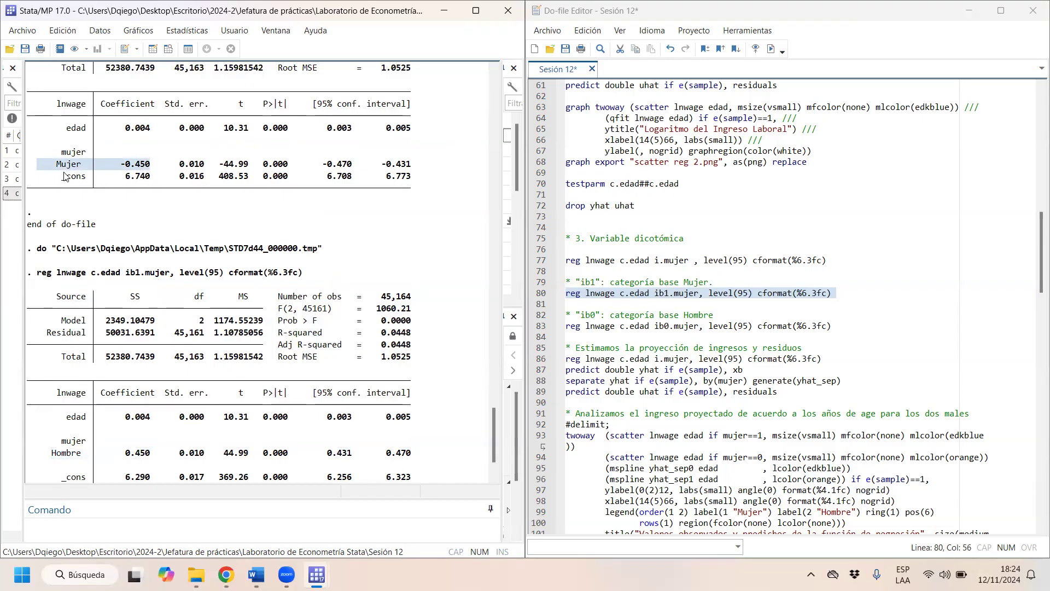
drag(49, 453, 406, 459)
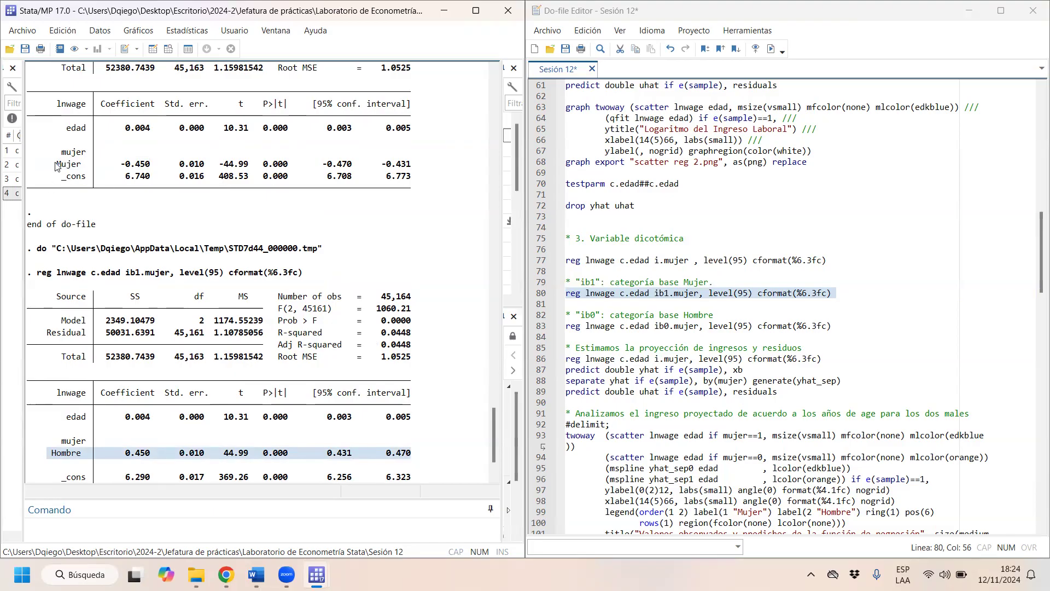
drag(53, 163, 469, 174)
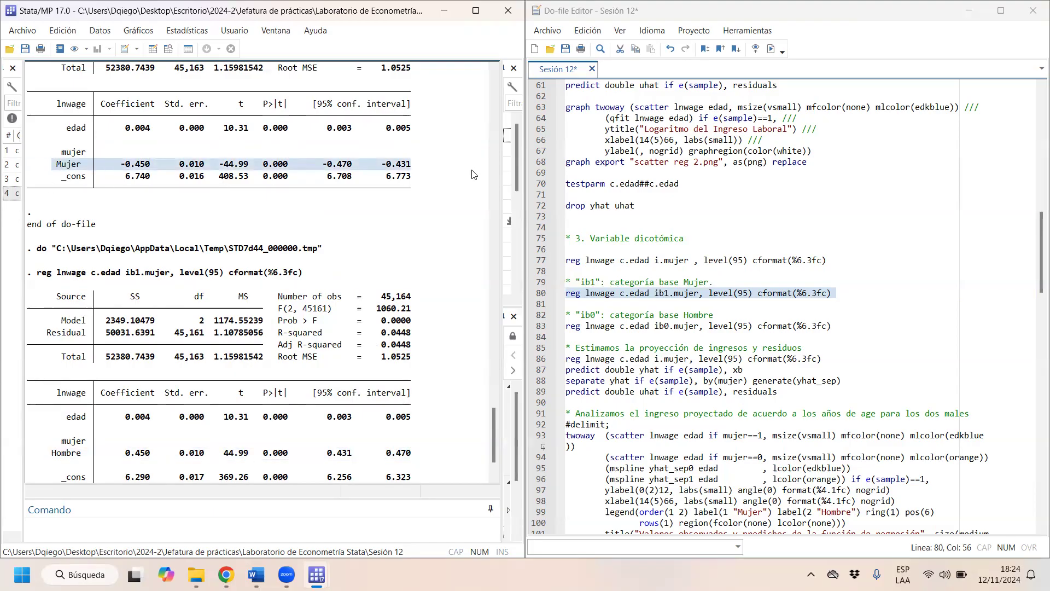
drag(52, 453, 413, 467)
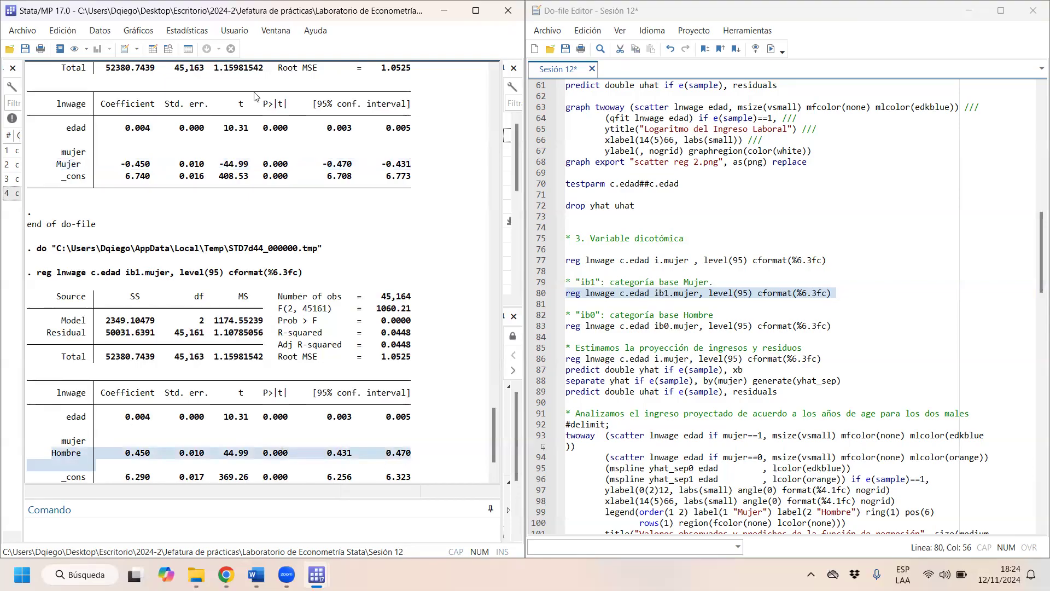
- Compare the edad row and its t statistic between the i.mujer and ib1.mujer regression outputs, highlighting each in turn
click(111, 129)
drag(111, 129, 416, 131)
drag(228, 425, 257, 418)
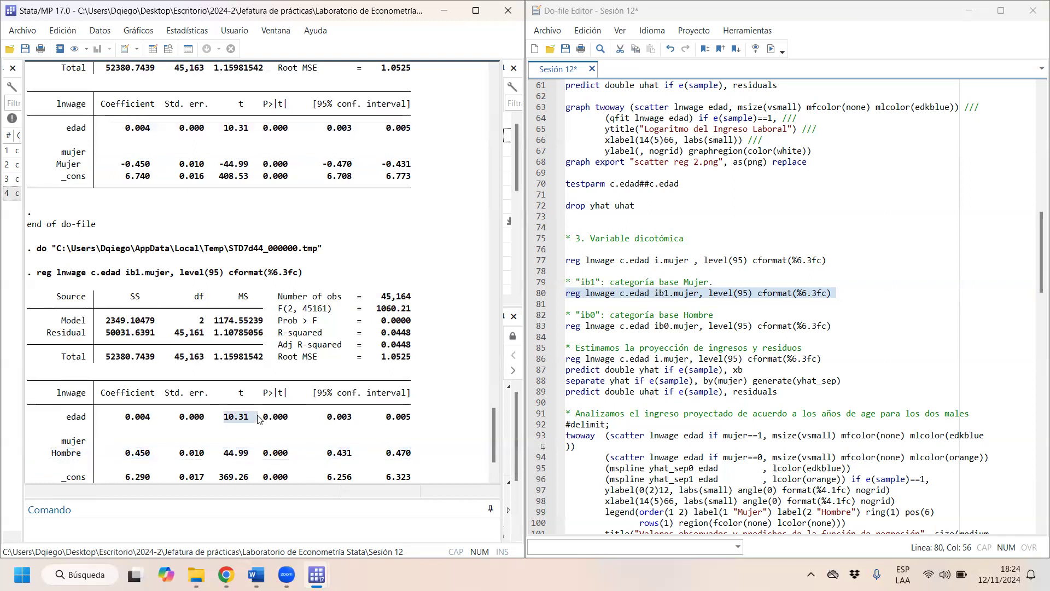
drag(224, 127, 252, 130)
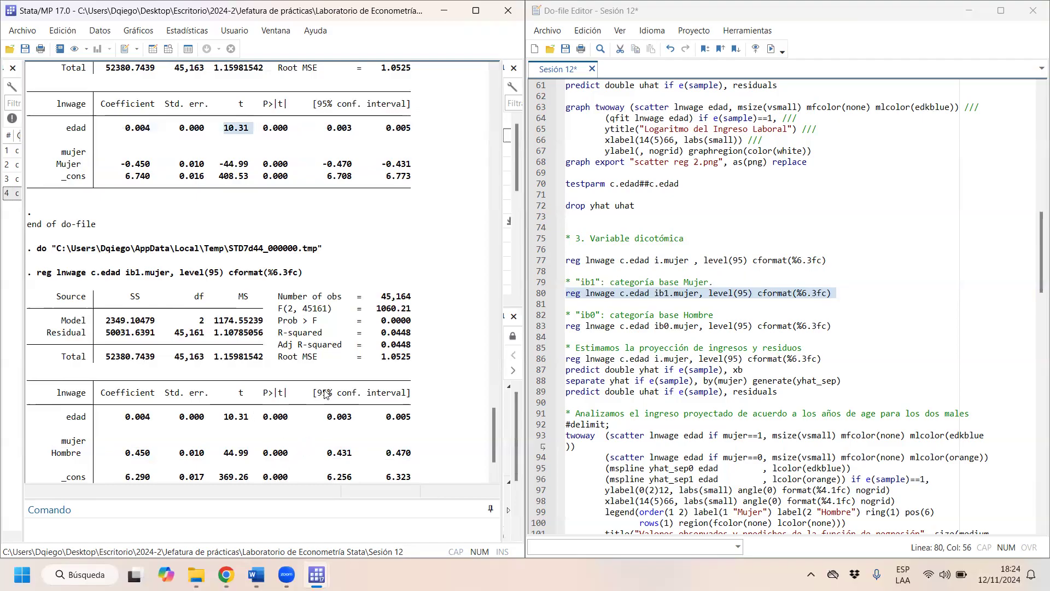
scroll(327, 393, down, 1)
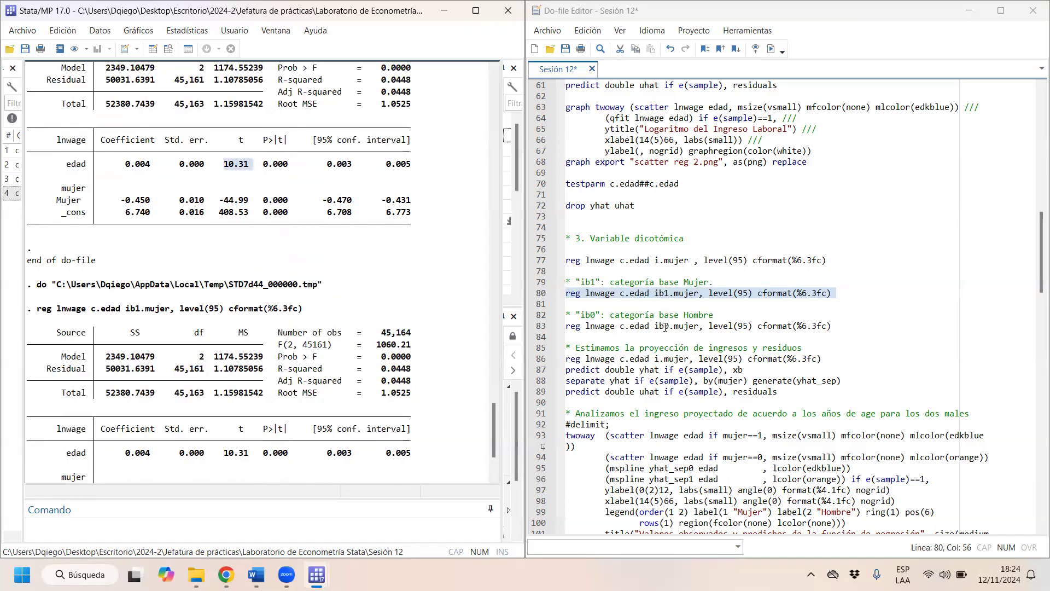
- Run the ib0.mujer regression line with base category Hombre on its own and highlight the Mujer row of its output
drag(584, 326, 723, 327)
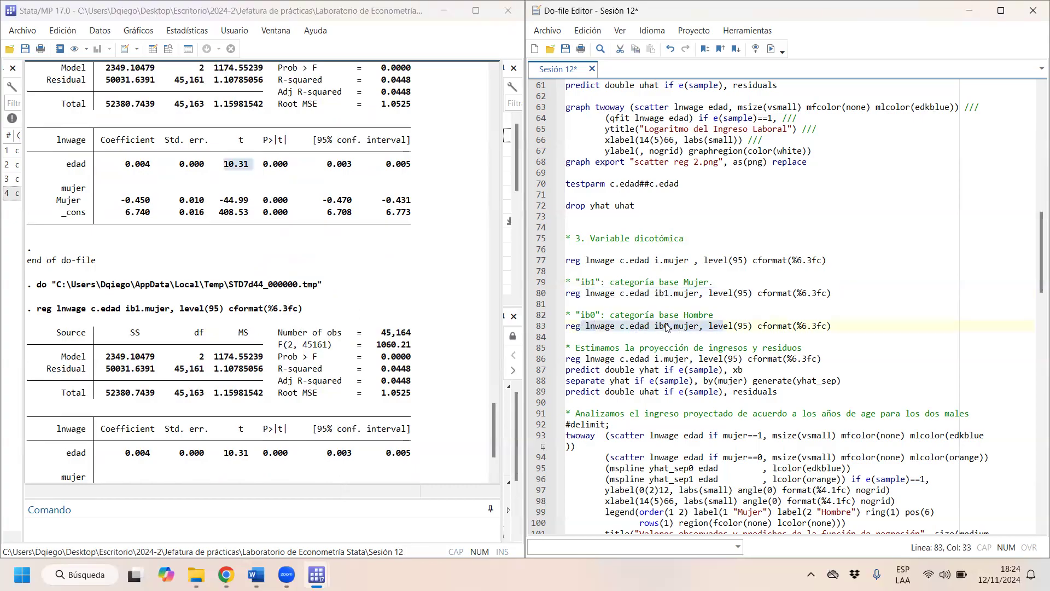
click(661, 326)
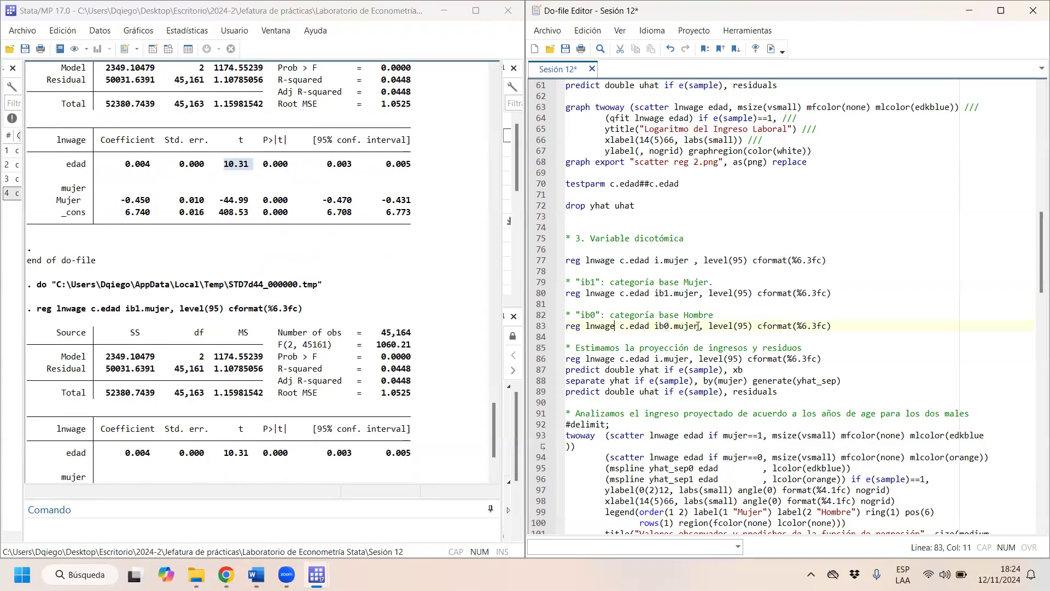
drag(620, 326, 733, 327)
click(771, 49)
drag(57, 385, 424, 397)
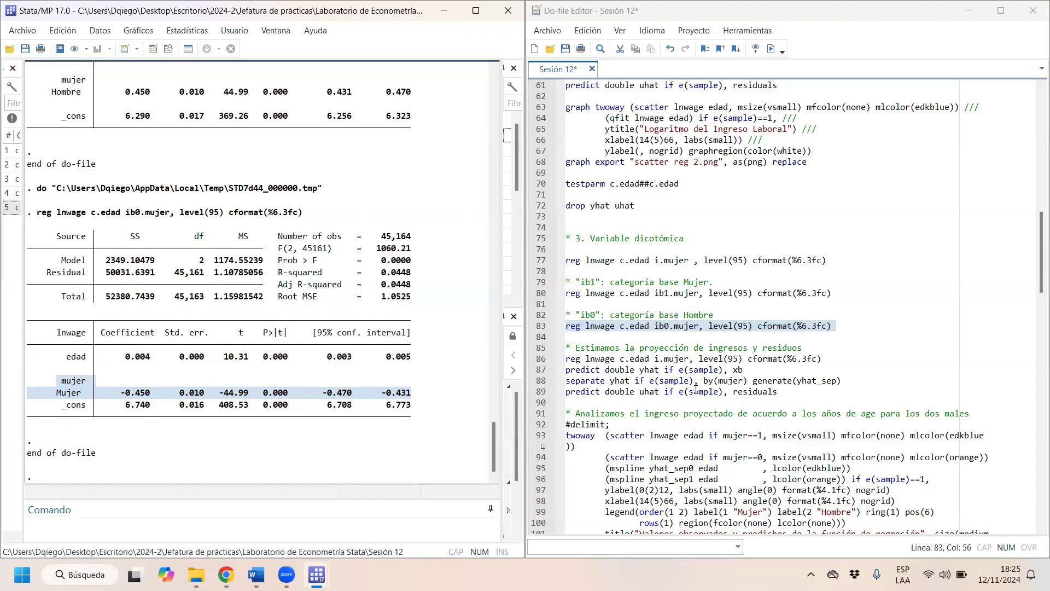
- Run the i.mujer regression under the income projection and residuals comment, highlighting the edad coefficient and the constant in its output
click(630, 358)
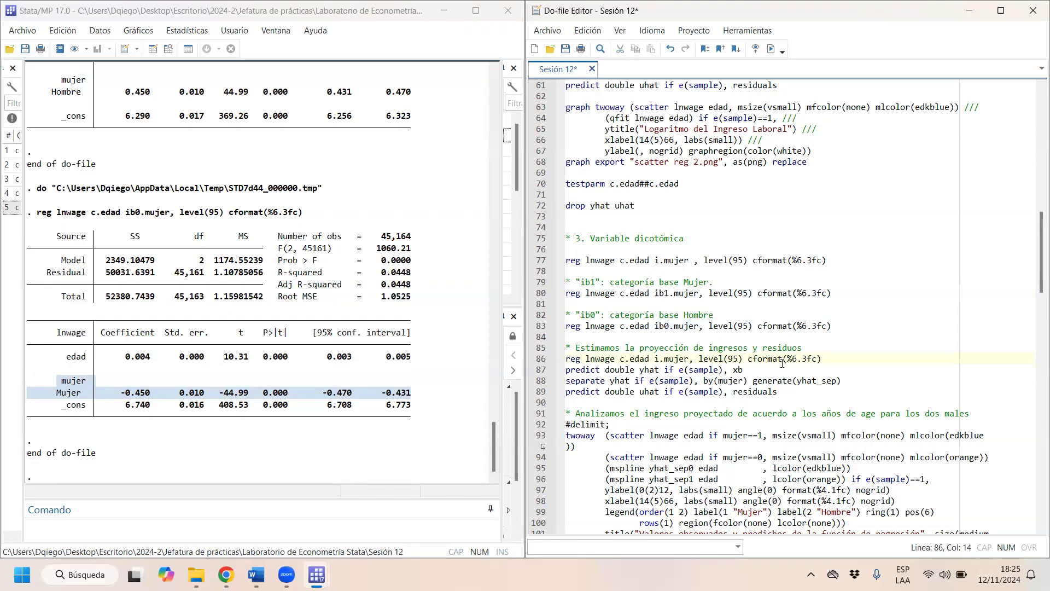
drag(843, 357, 553, 357)
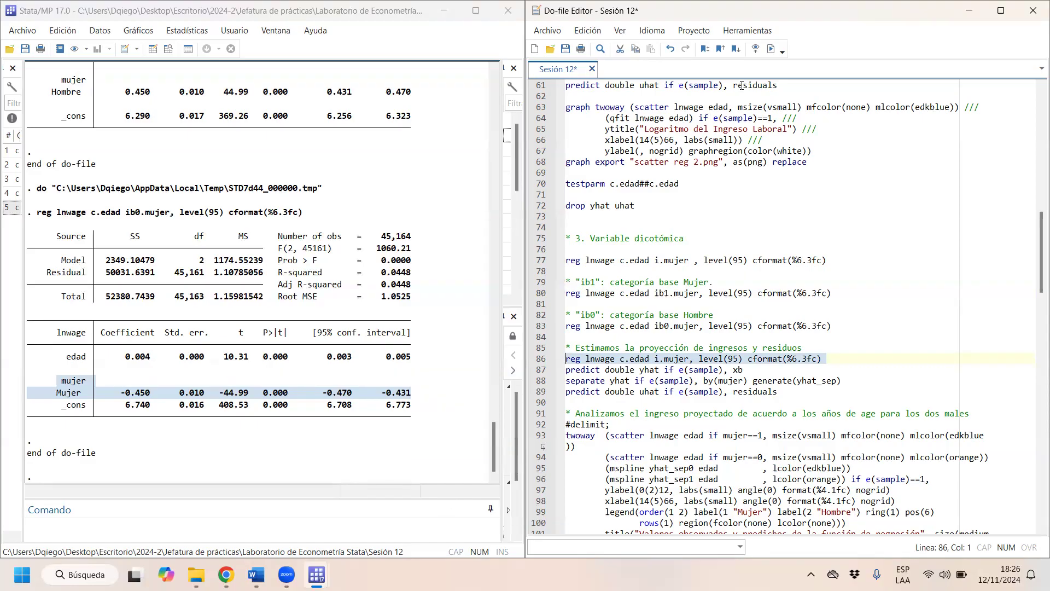
click(771, 48)
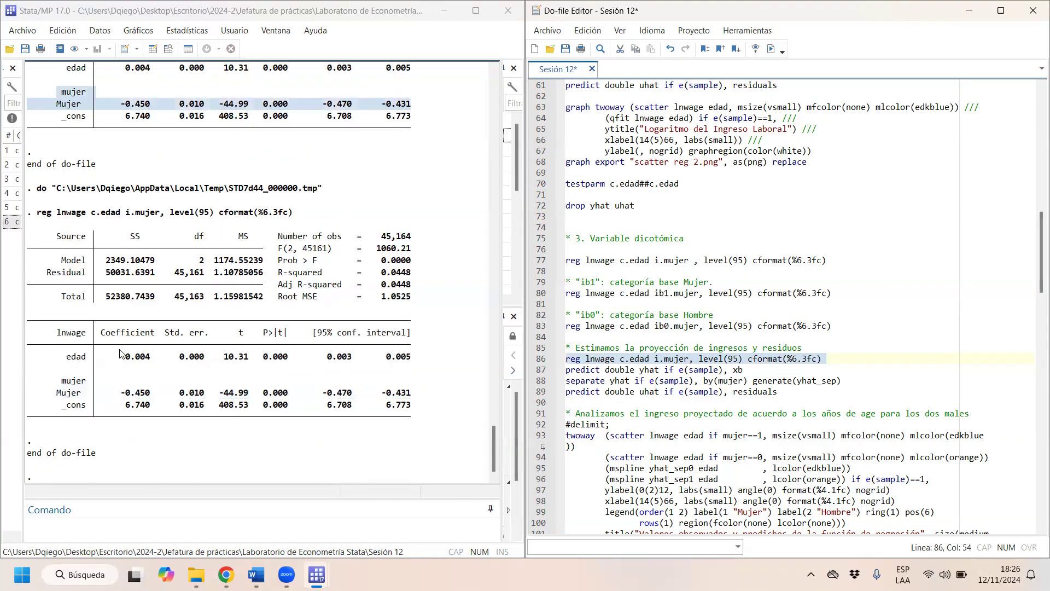
drag(121, 357, 150, 364)
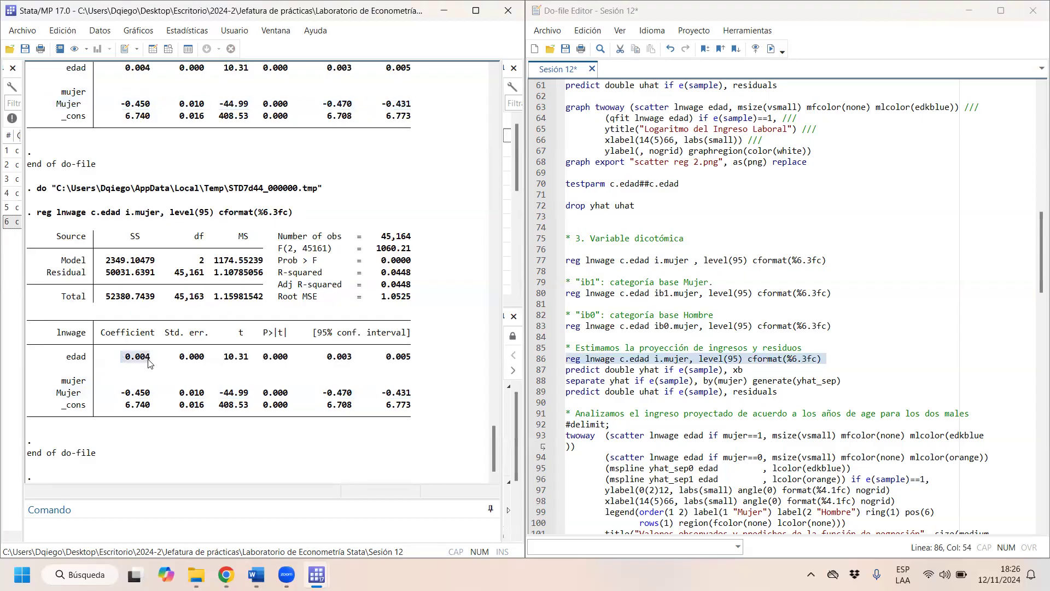
drag(121, 394, 151, 417)
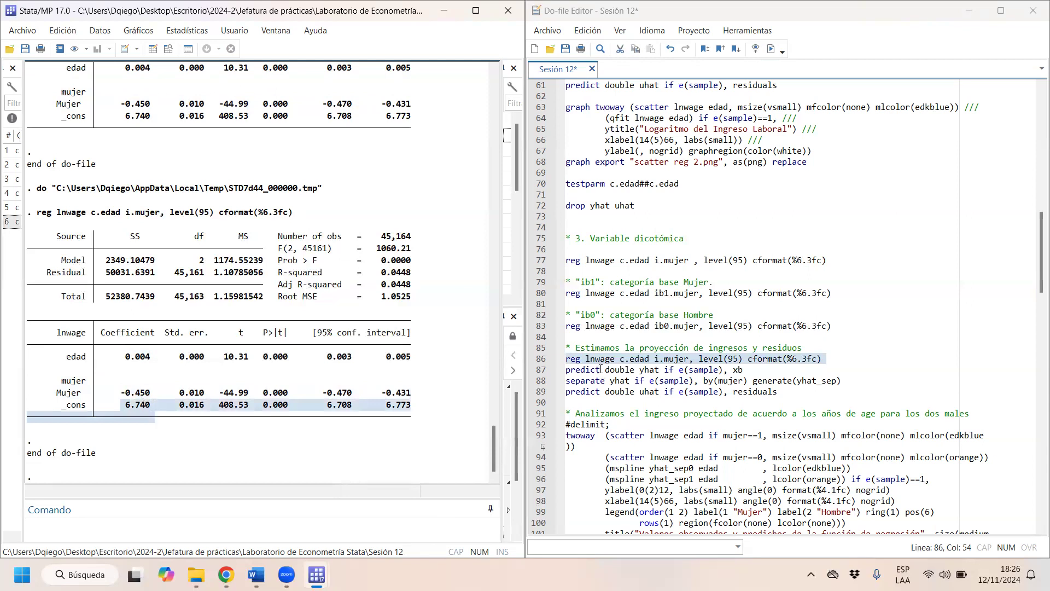
- Run the predict line that generates yhat with the xb option and bring up the yhat column in the data browser
drag(745, 371, 567, 373)
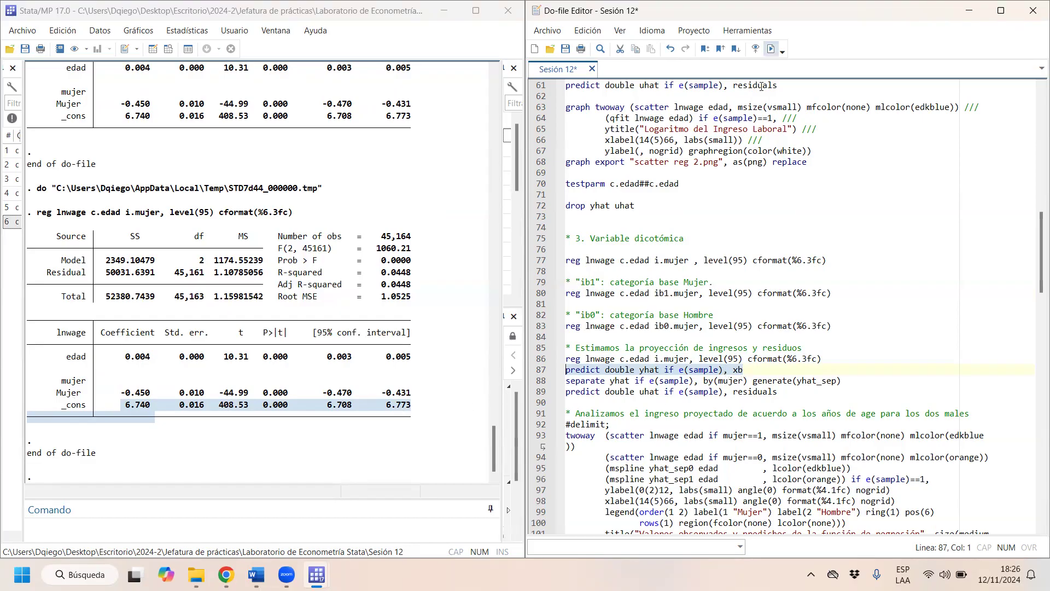
key(ctrl+d)
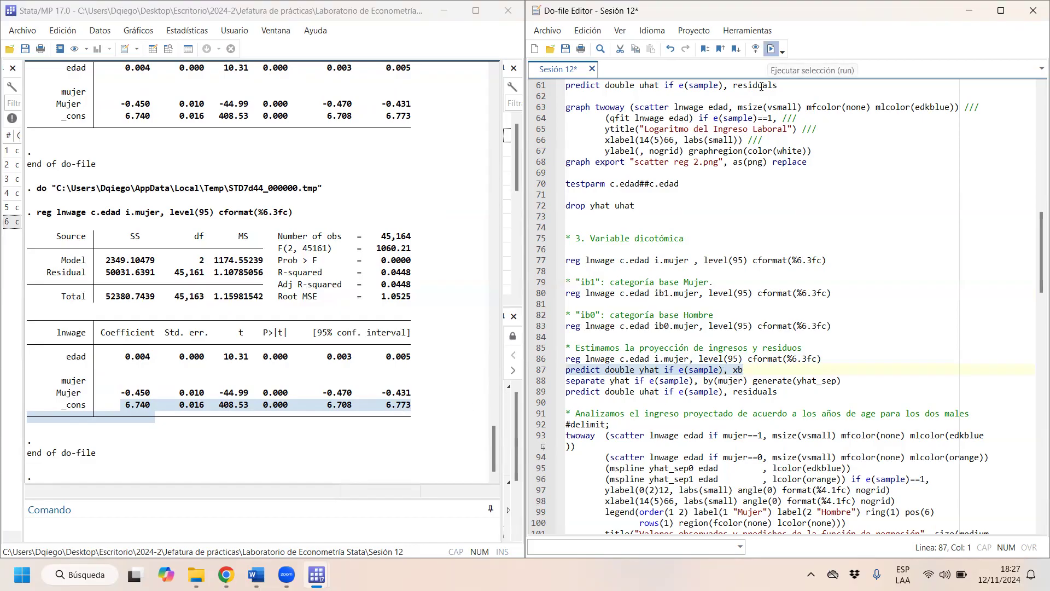
click(168, 49)
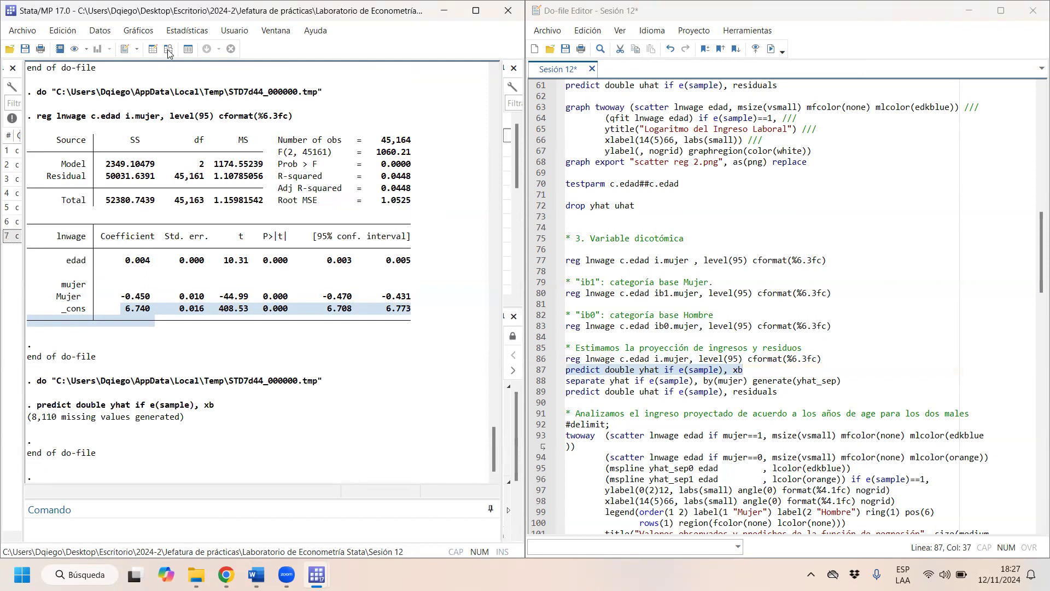
drag(172, 513, 553, 476)
click(247, 90)
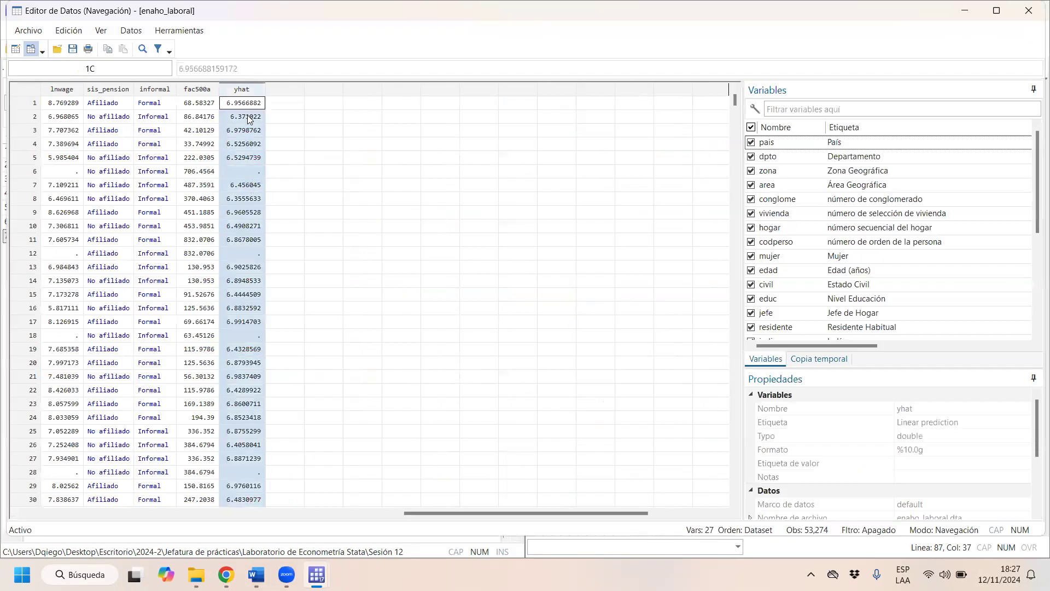
- Compare the observed lnwage with the predicted yhat for observations 1 and 7, and close the data browser
click(252, 159)
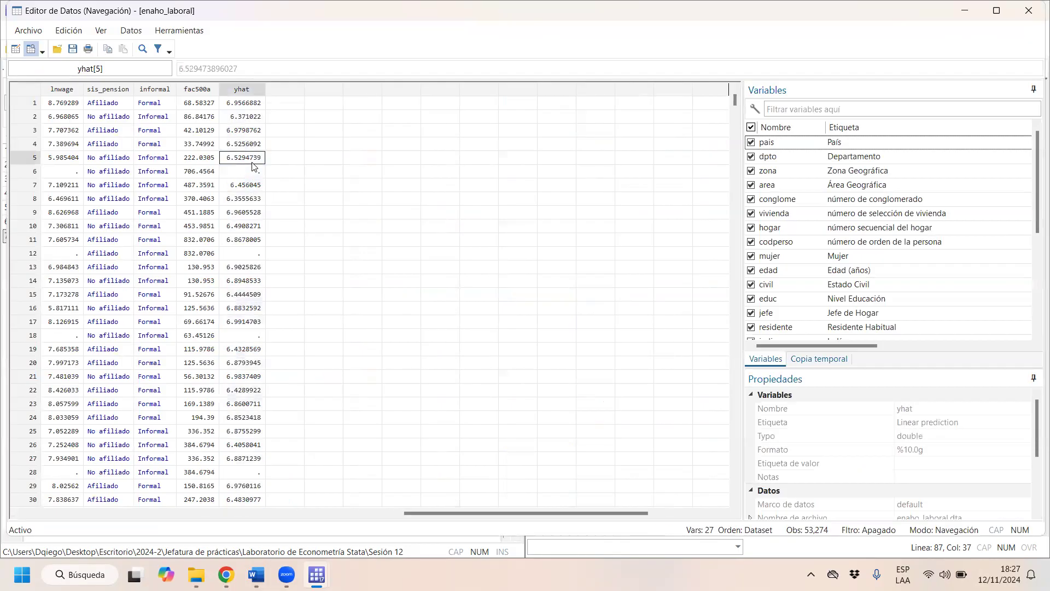
click(254, 104)
click(251, 120)
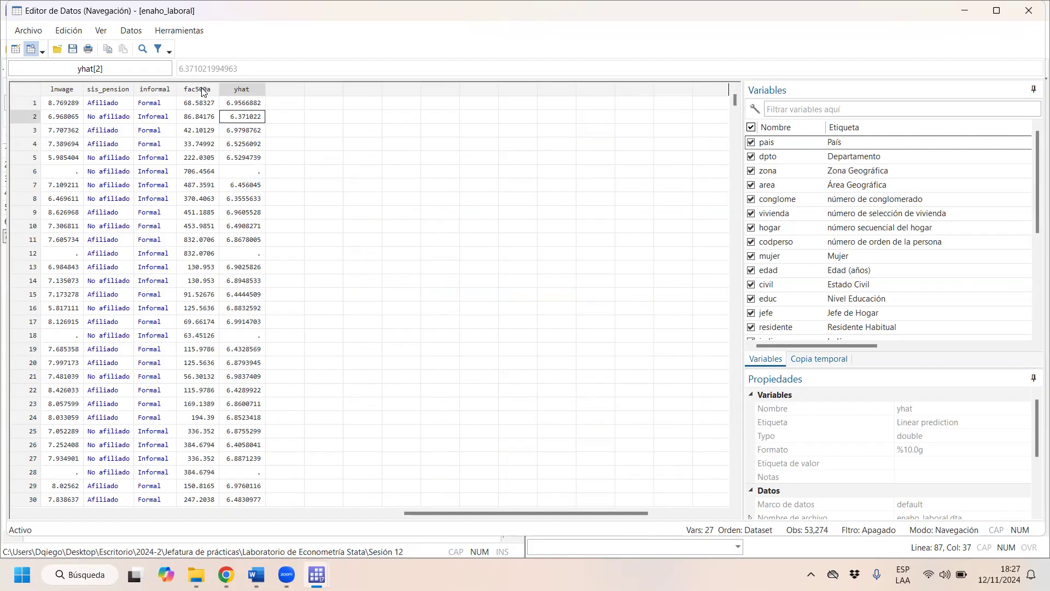
click(79, 109)
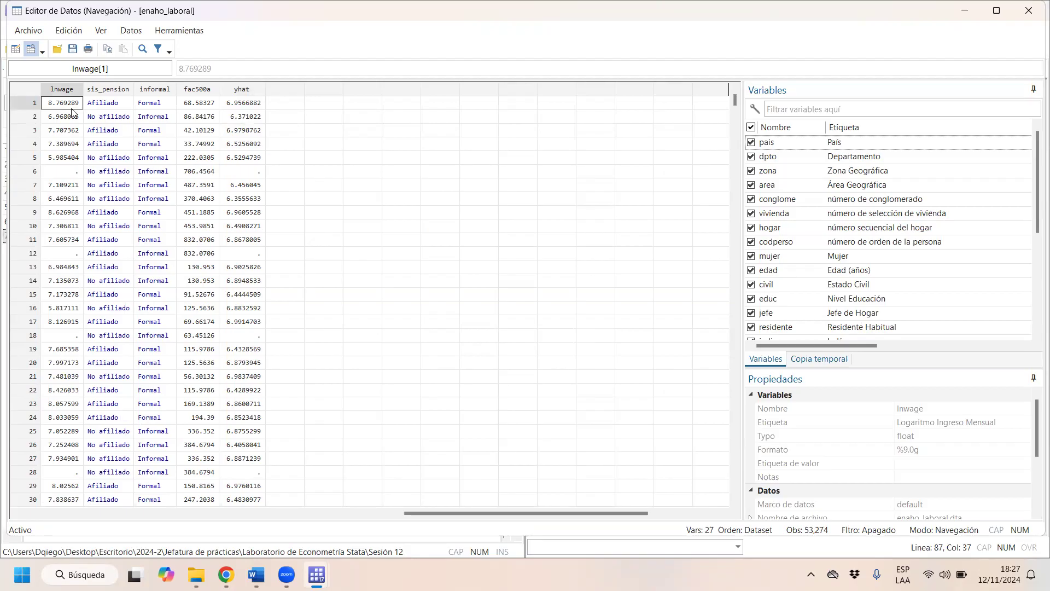
click(240, 108)
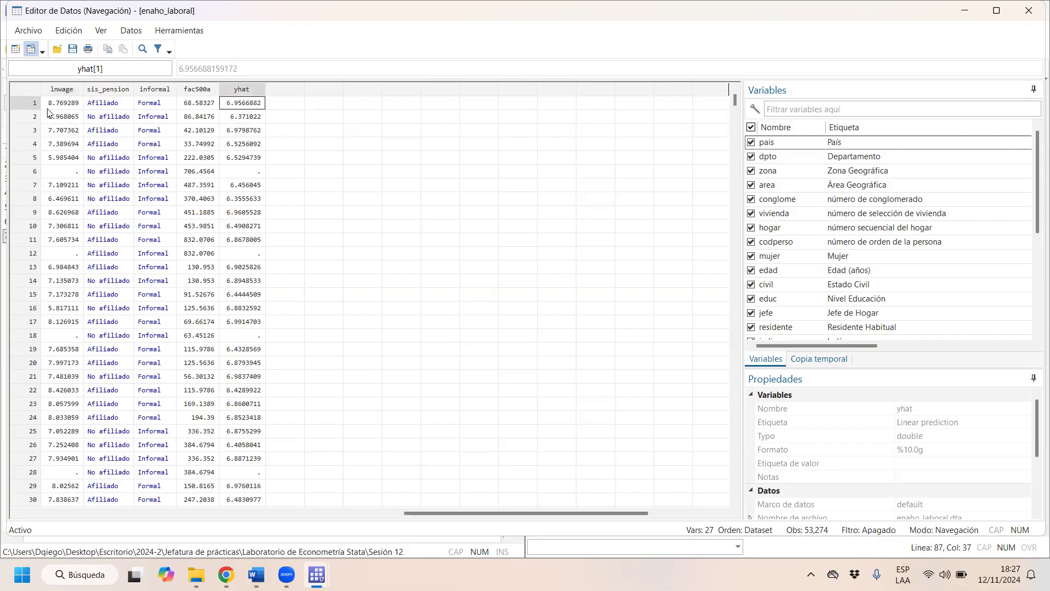
click(68, 182)
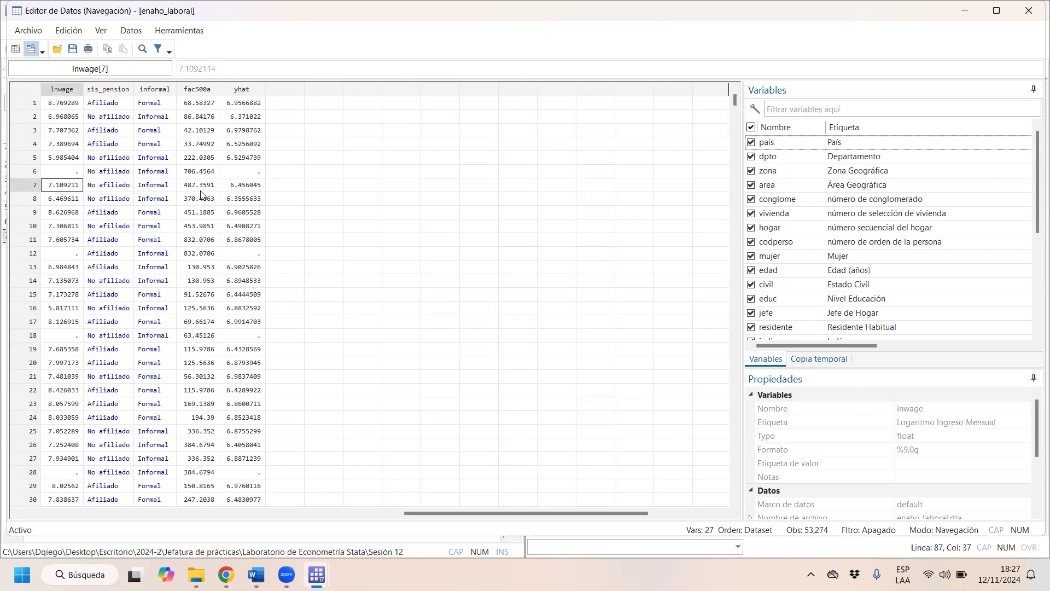
right_click(240, 190)
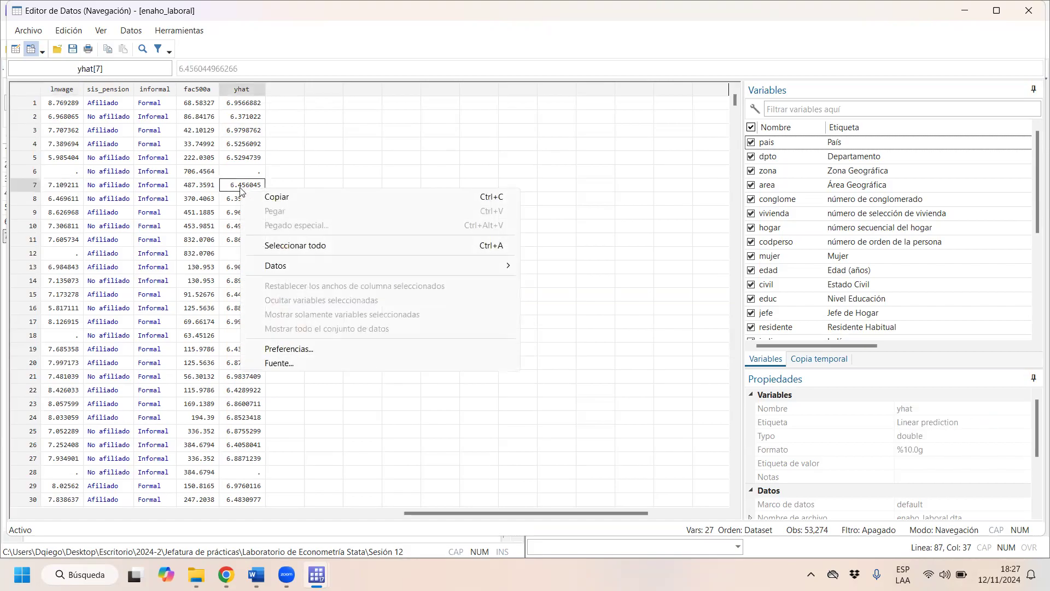
click(236, 191)
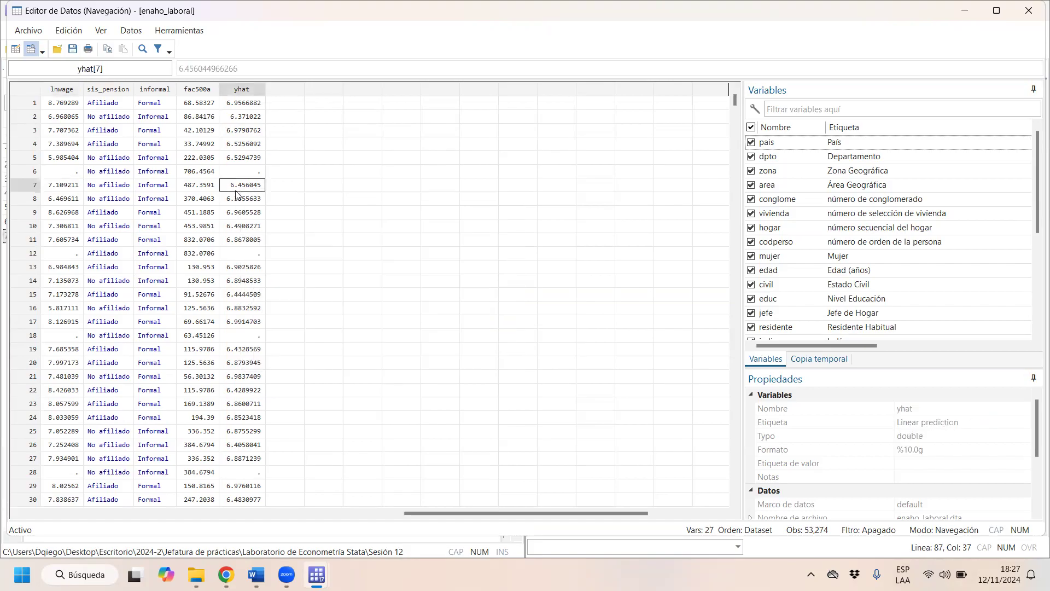
click(1029, 12)
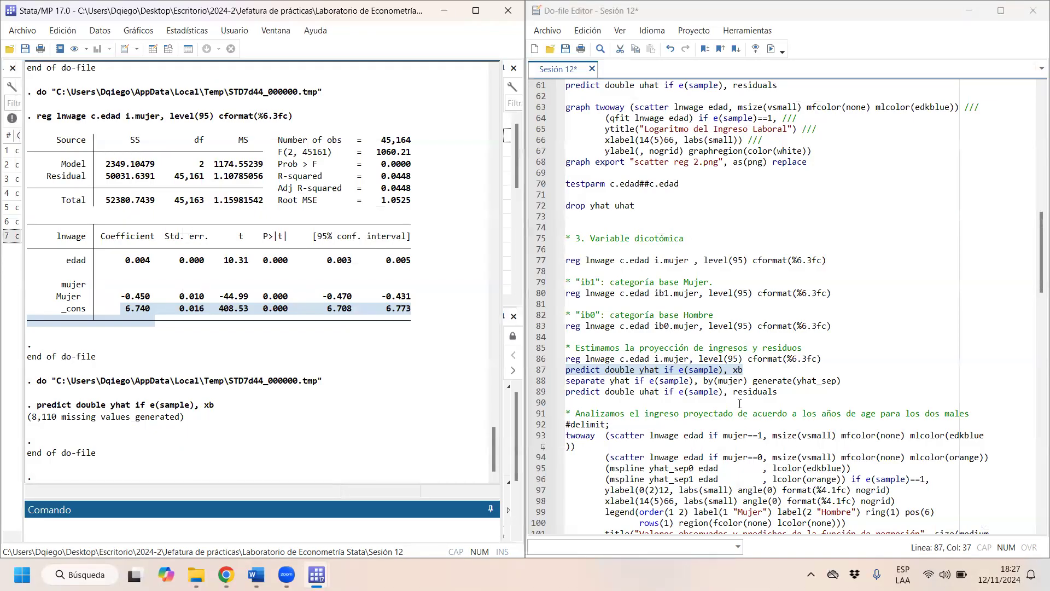
- Run the predict line that generates uhat with the residuals option and bring up the uhat column in the data browser
drag(781, 393, 548, 395)
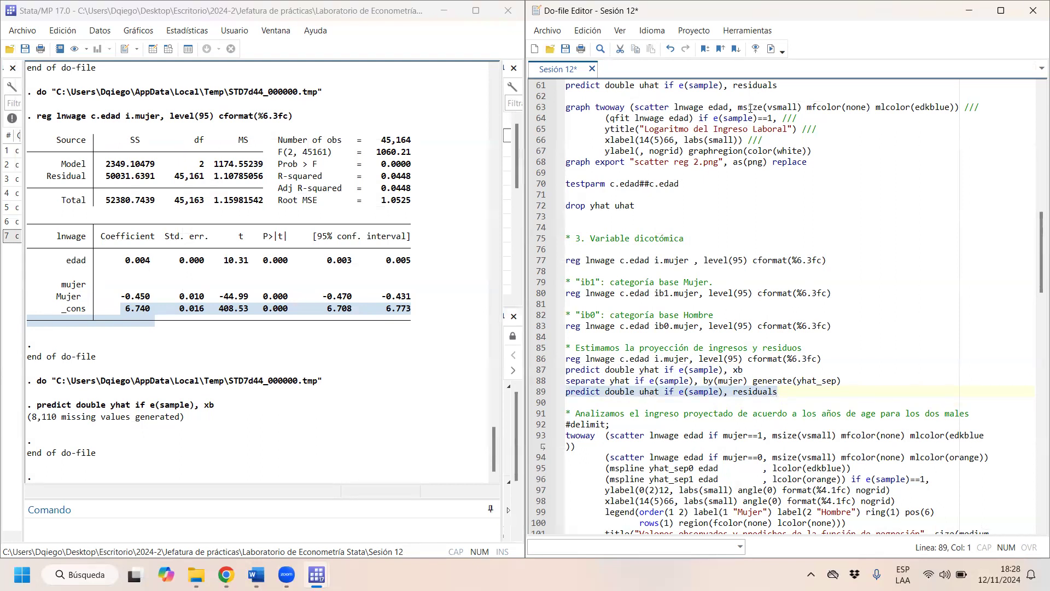
right_click(771, 55)
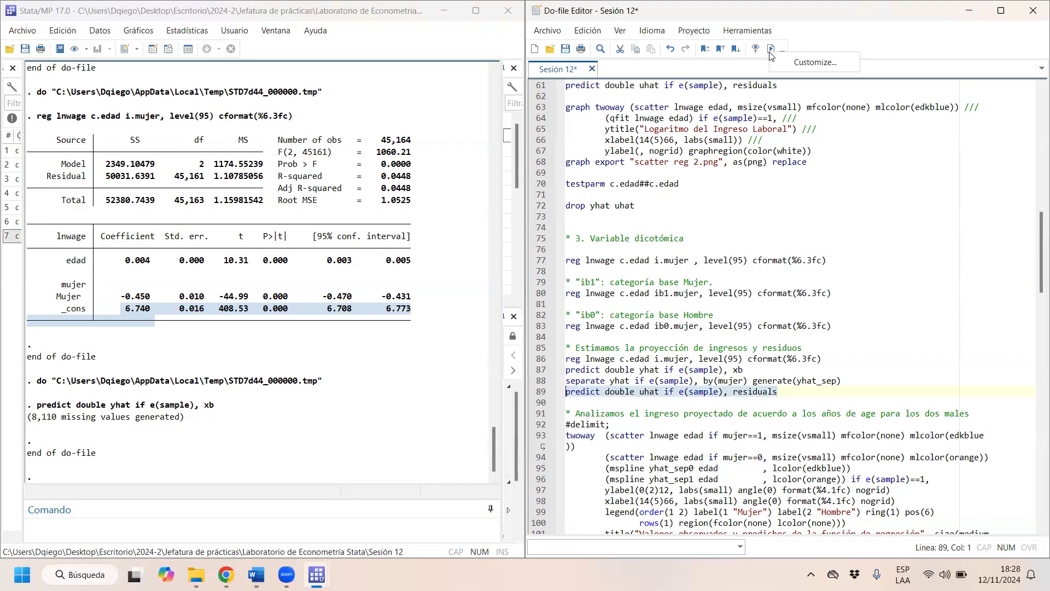
click(771, 53)
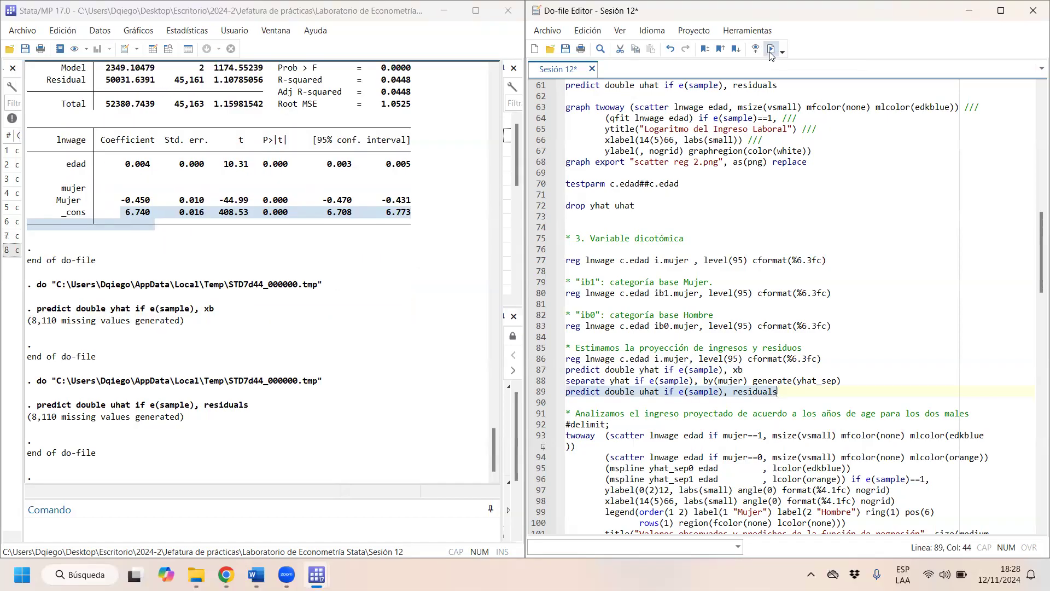
click(172, 49)
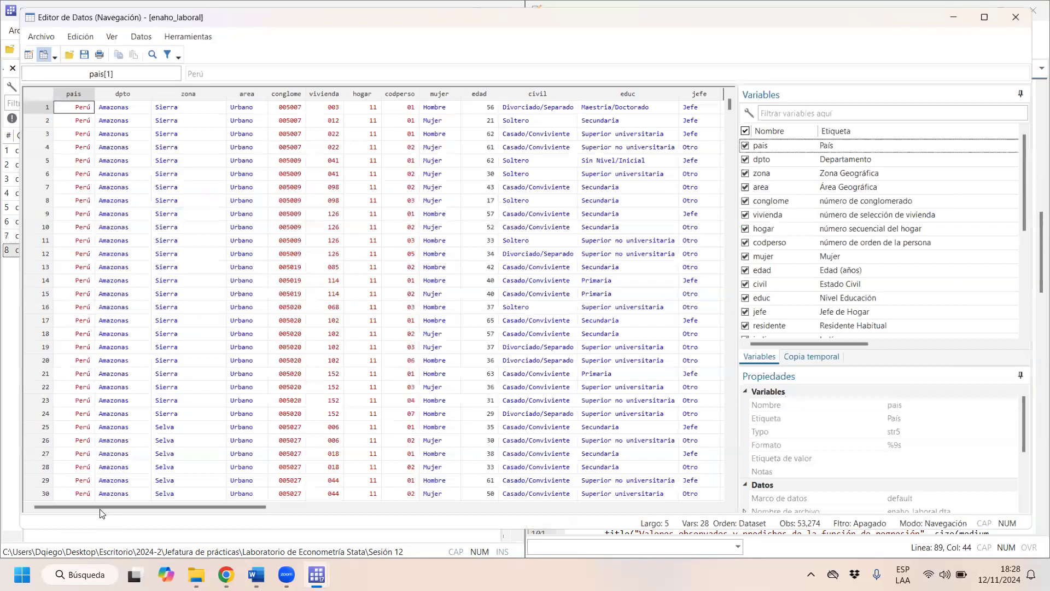
drag(99, 511, 527, 513)
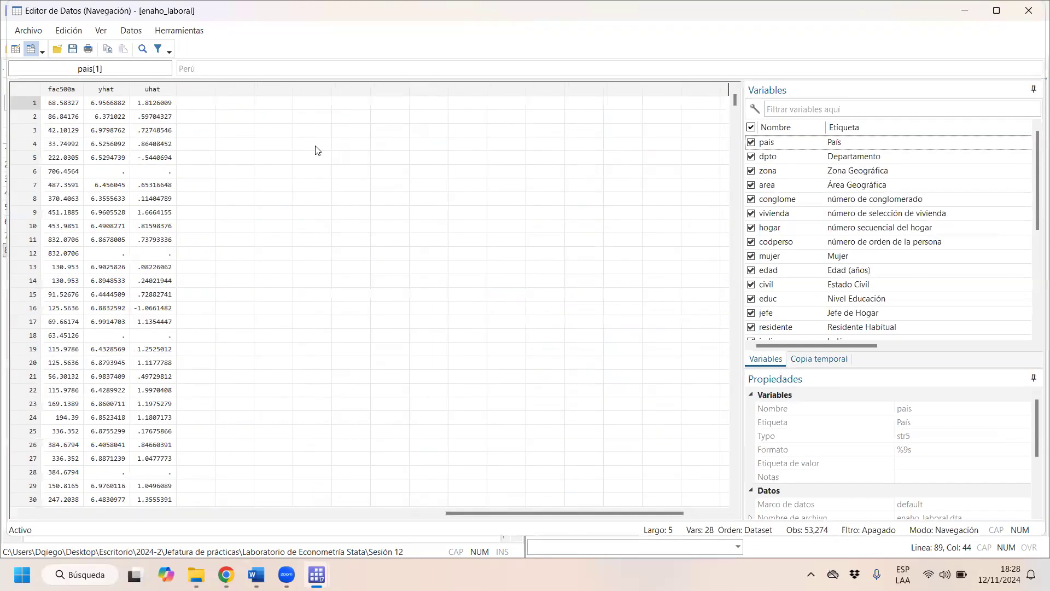
click(159, 103)
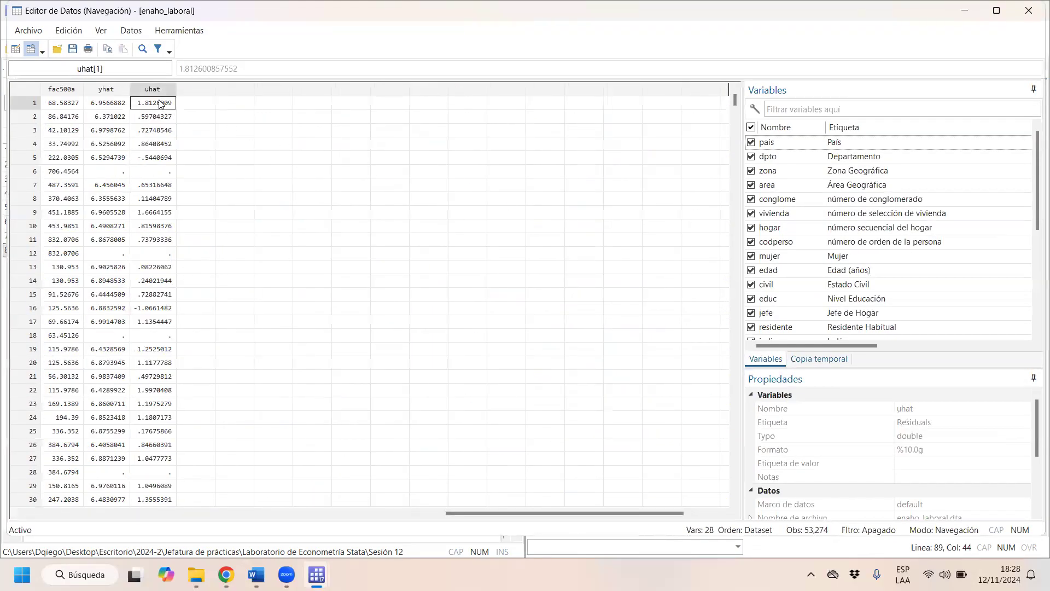
- Compare lnwage, yhat and uhat for the first observation, close the data browser and return to the do-file
key(Left)
key(Left)
key(Left)
key(Left)
key(Left)
key(Left)
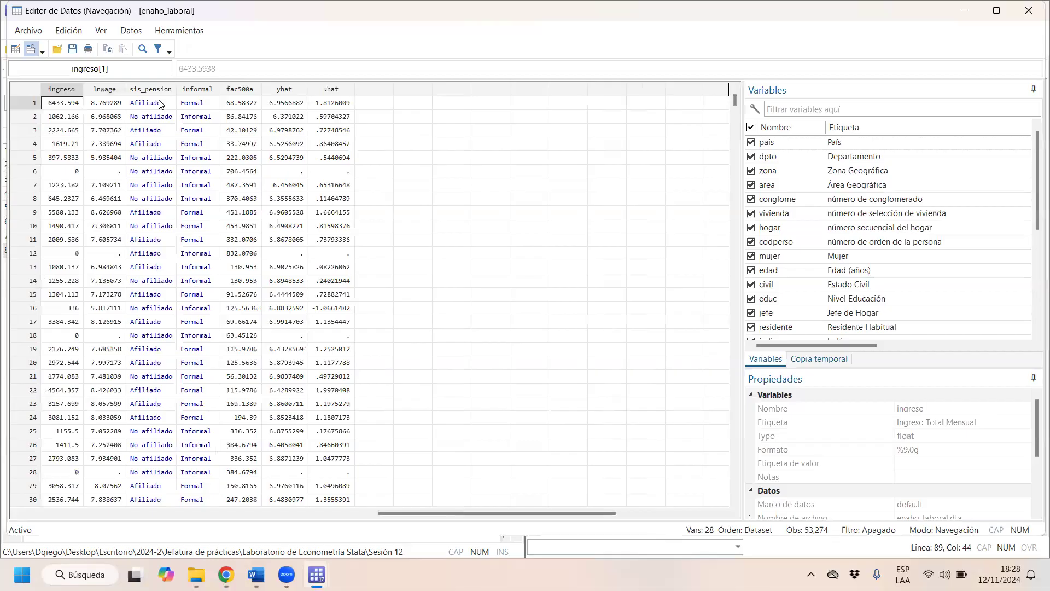
key(Right)
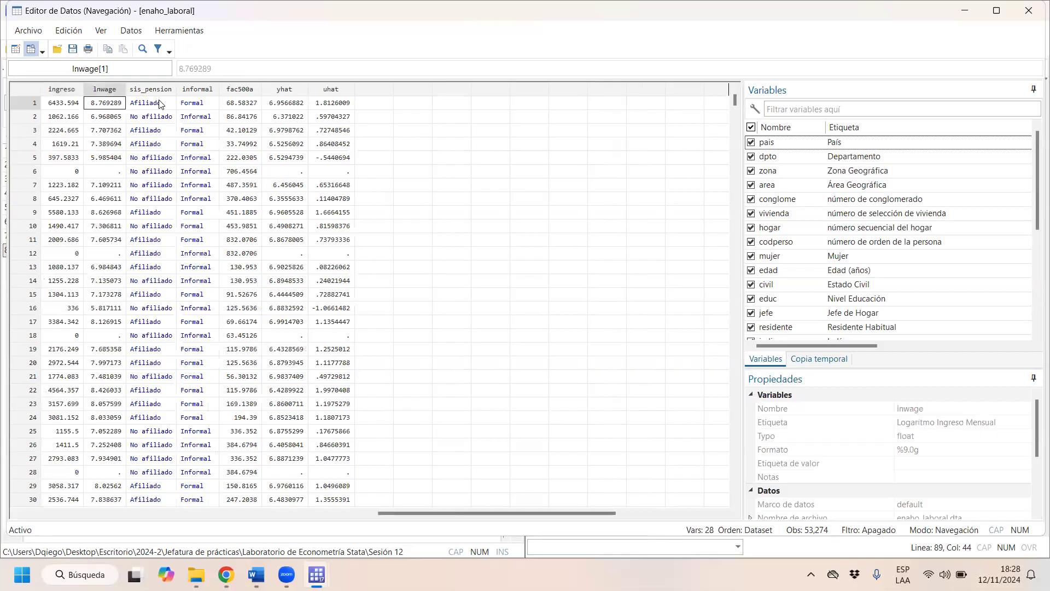
key(Right)
key(Right)
key(Right)
key(Right)
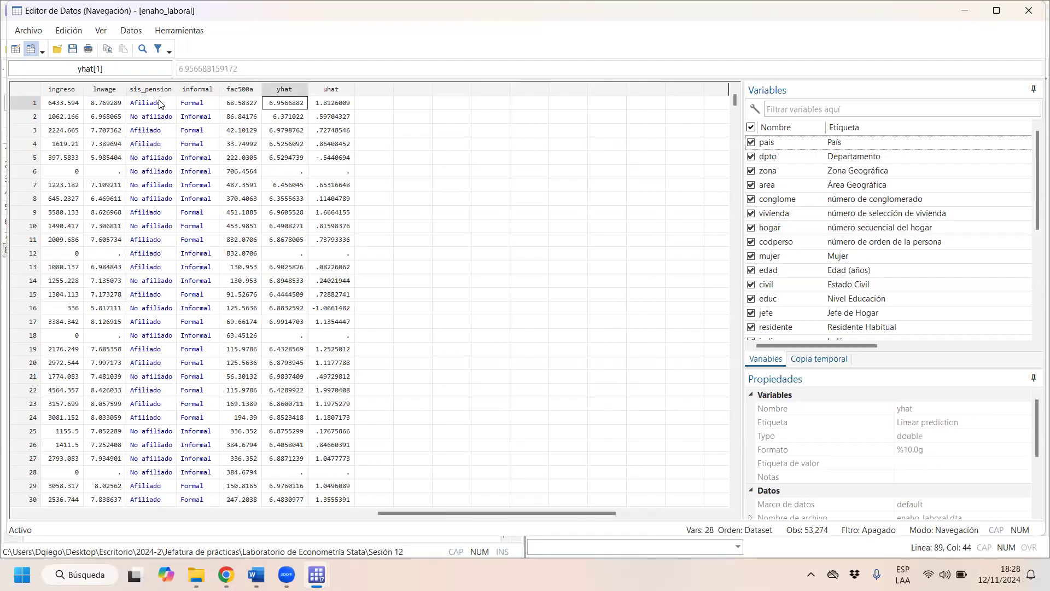
key(Right)
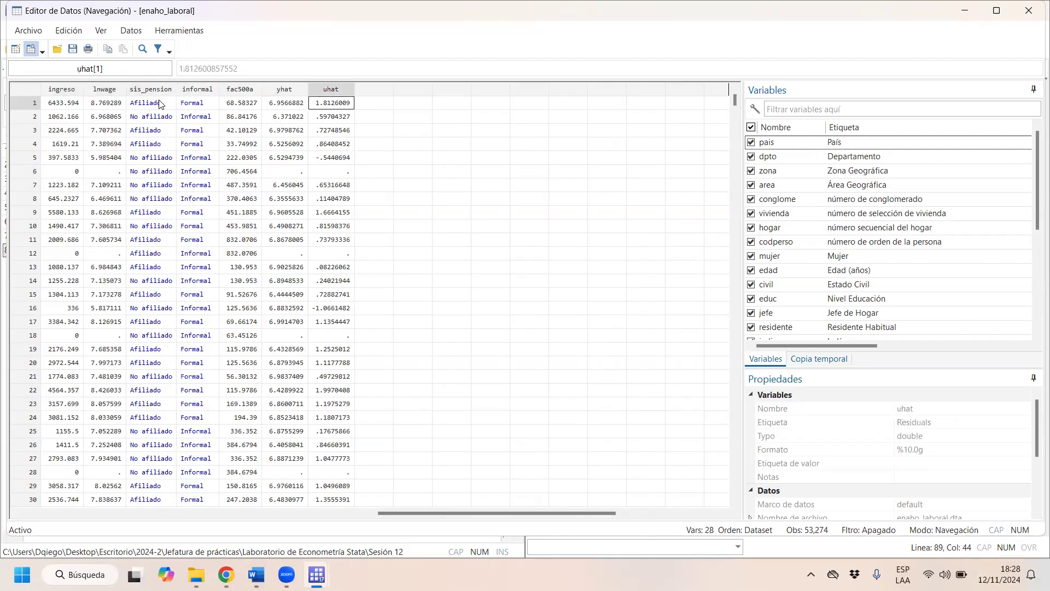
click(1028, 17)
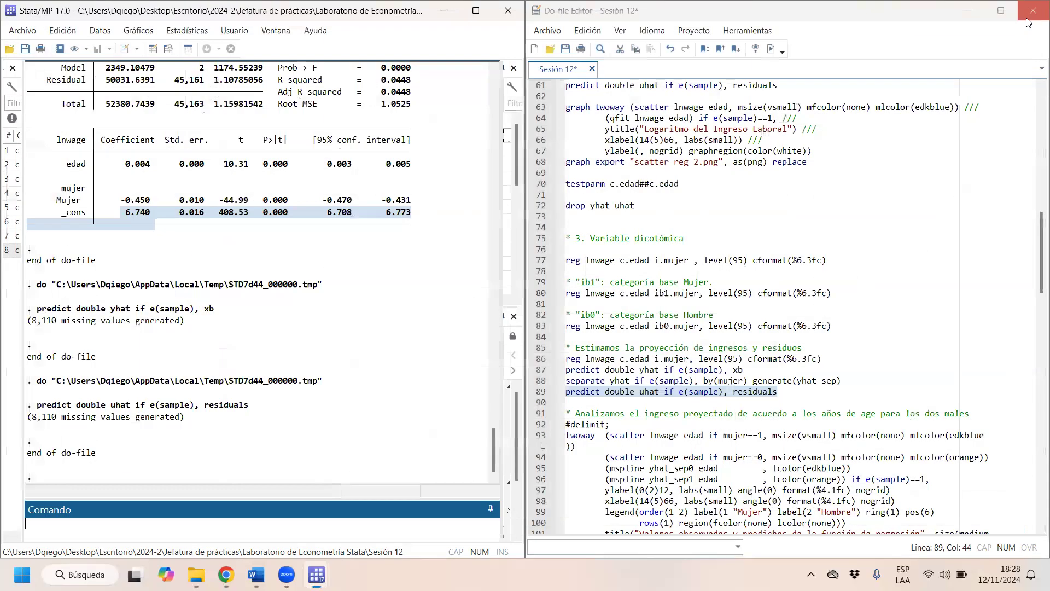
click(760, 398)
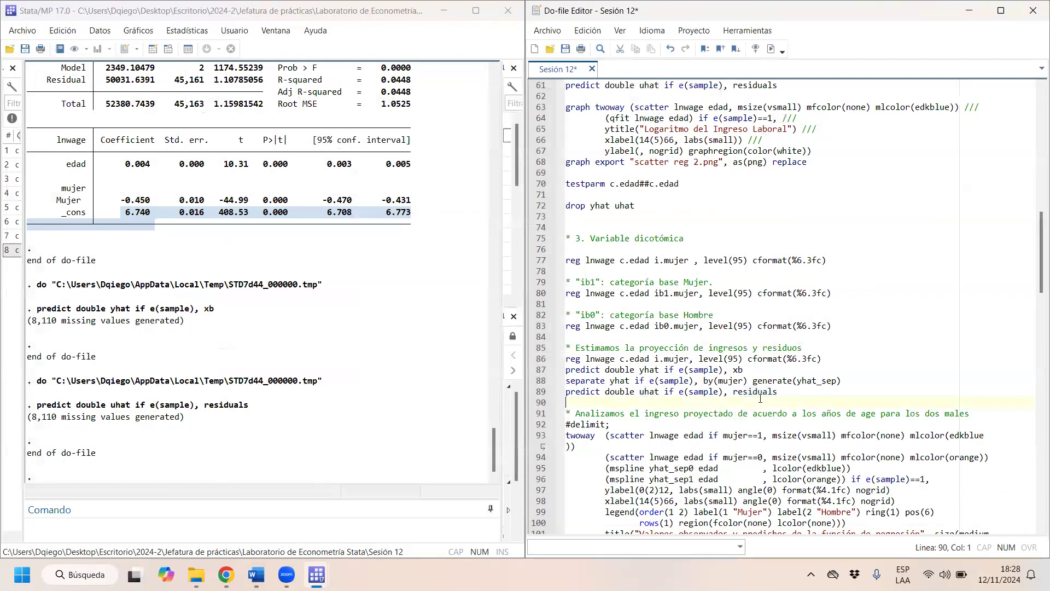
- Run the separate line that splits yhat by mujer within the estimation sample, using generate(yhat_sep)
key(Down)
key(Down)
key(Down)
key(Down)
key(Down)
key(Down)
key(Down)
key(Down)
key(Down)
key(Down)
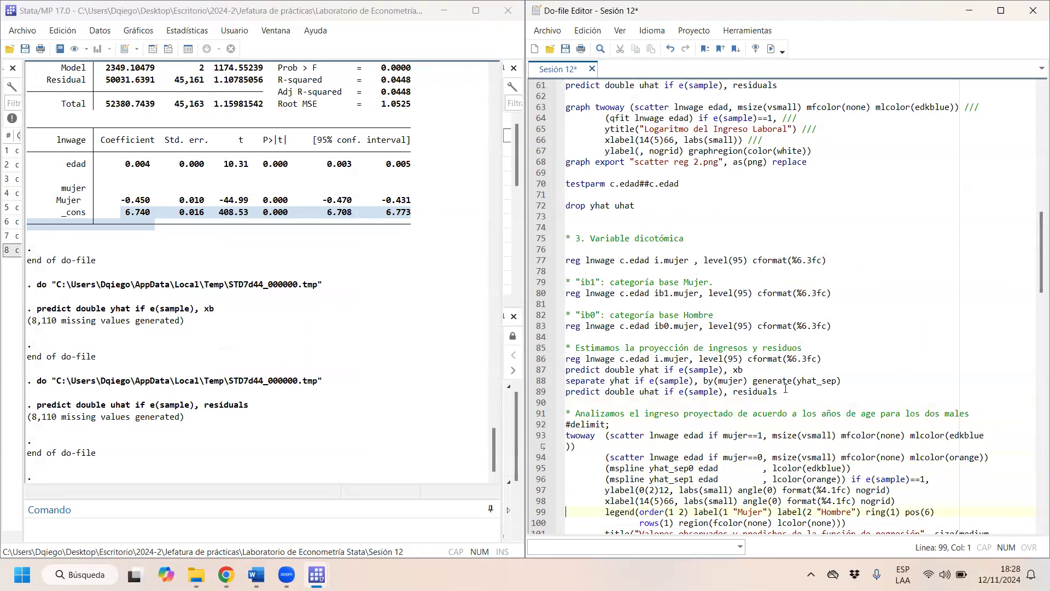
drag(853, 381, 564, 382)
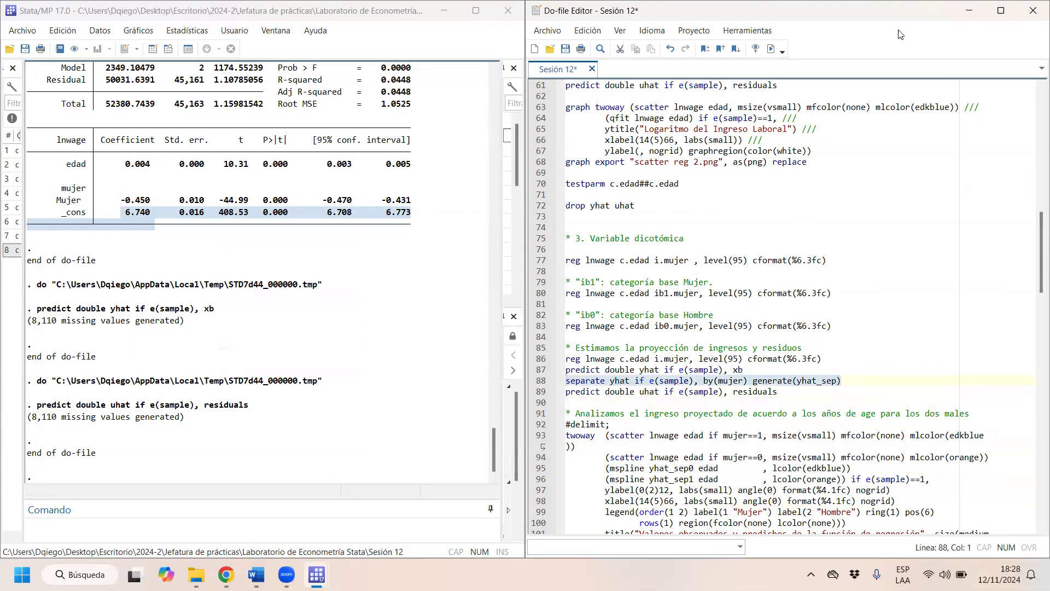
key(ctrl+d)
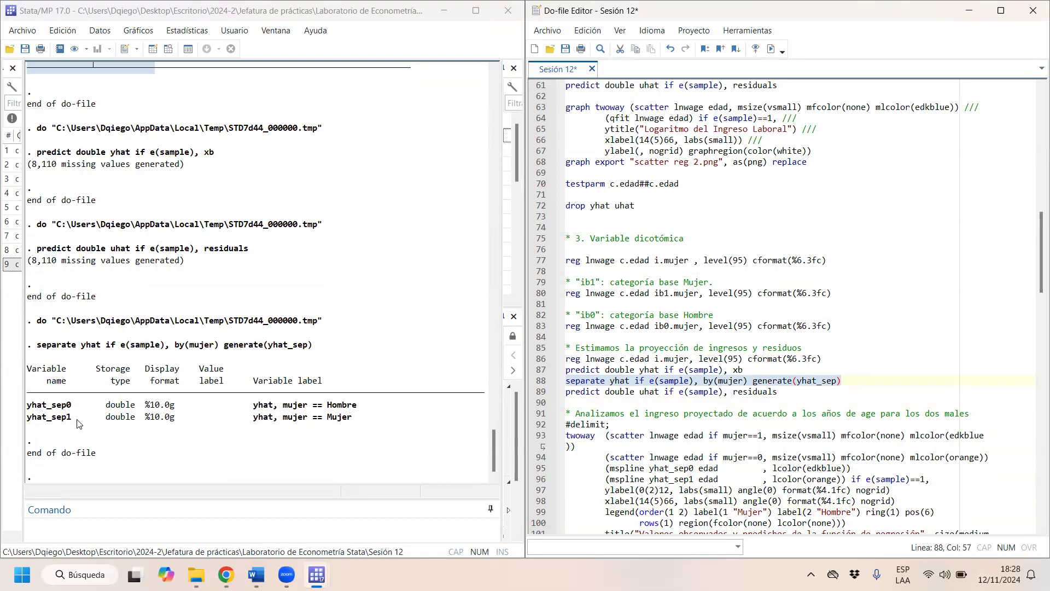
- Open the data browser and compare the yhat, yhat_sep0 and yhat_sep1 columns
click(167, 49)
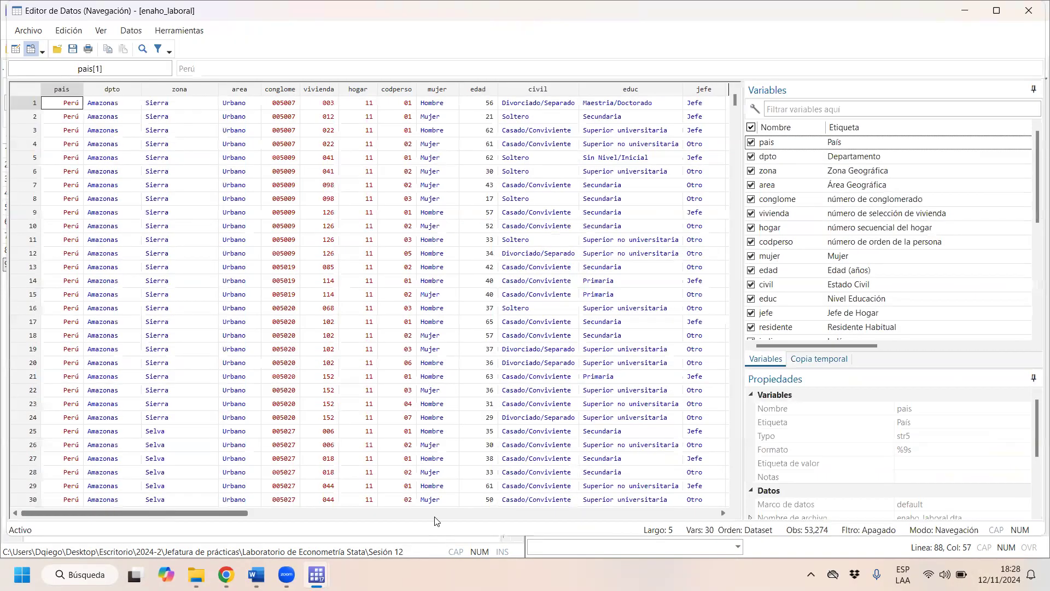
click(436, 513)
click(236, 90)
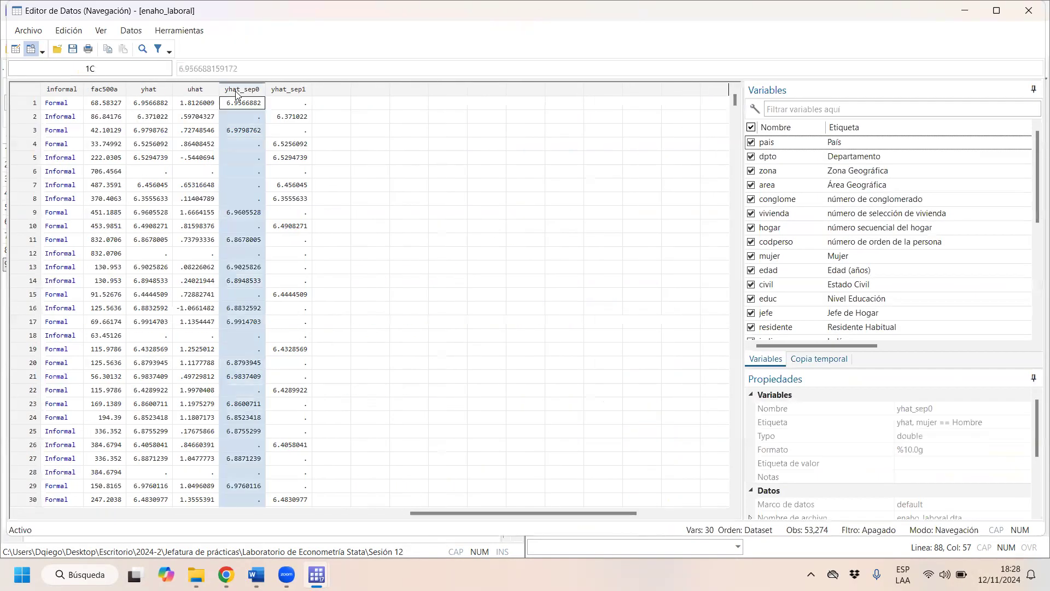
click(148, 89)
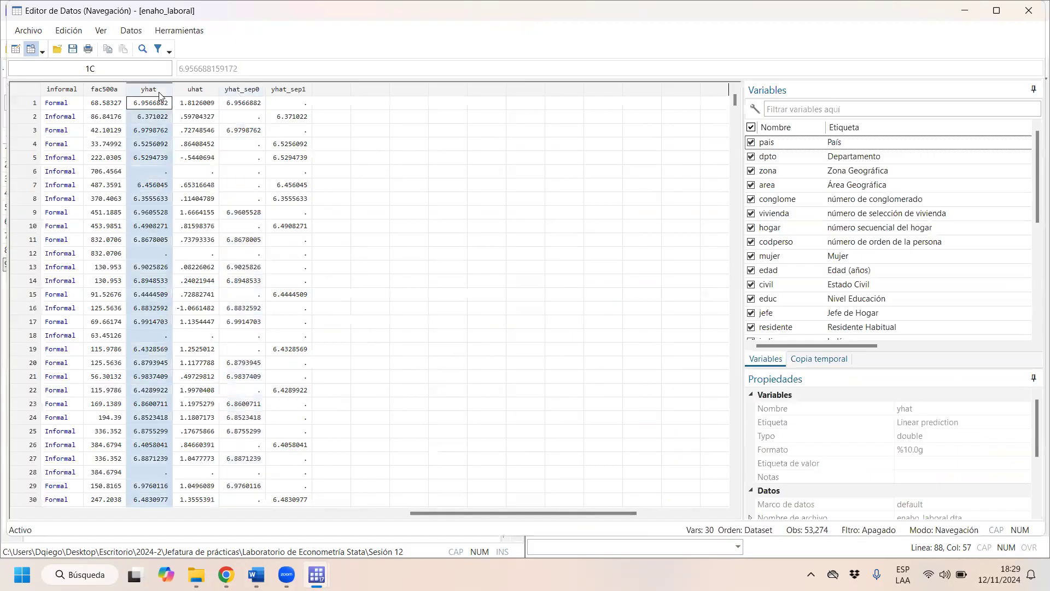
click(236, 90)
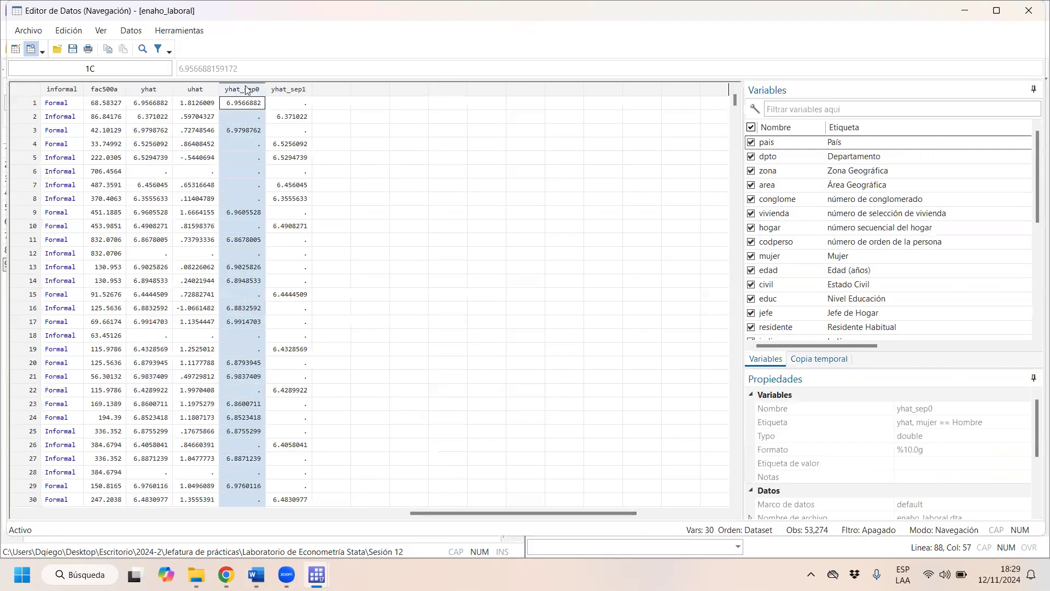
click(274, 89)
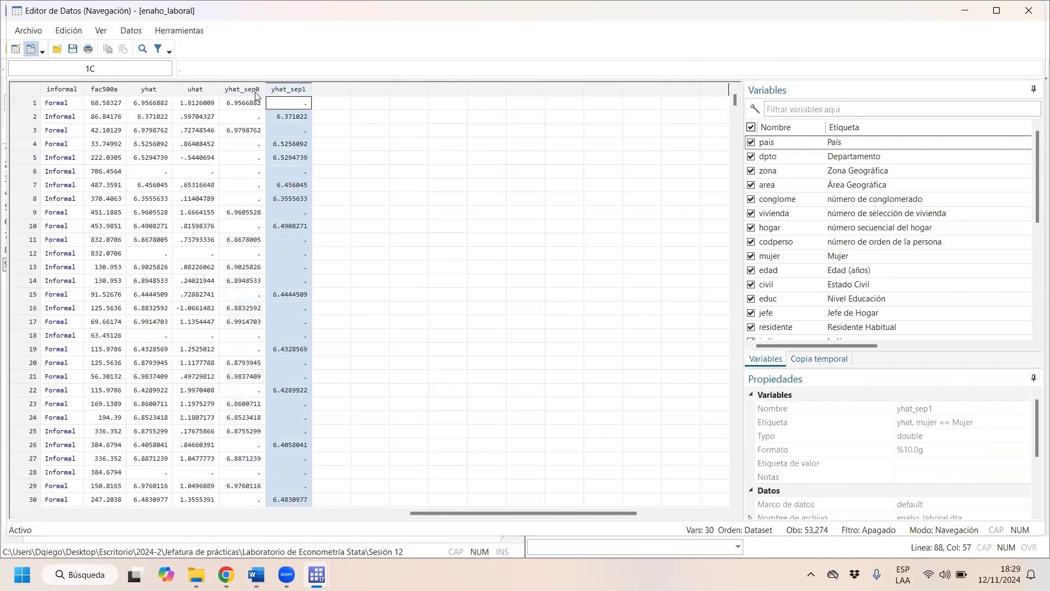
click(257, 92)
- Compare yhat with yhat_sep0 for observation 1 and with yhat_sep1 for observation 2, and return to the do-file
click(147, 104)
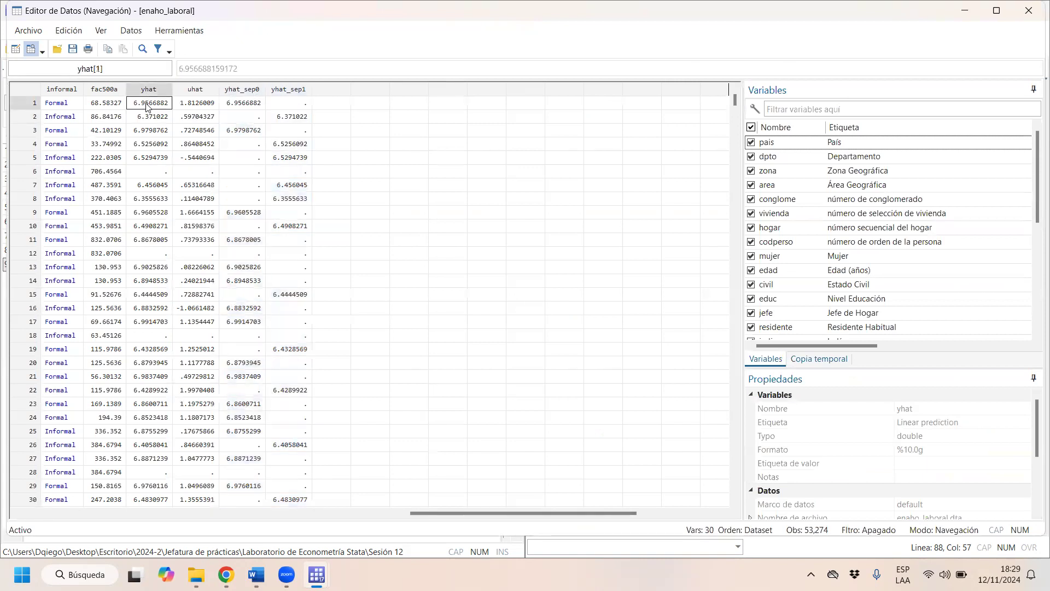
click(254, 110)
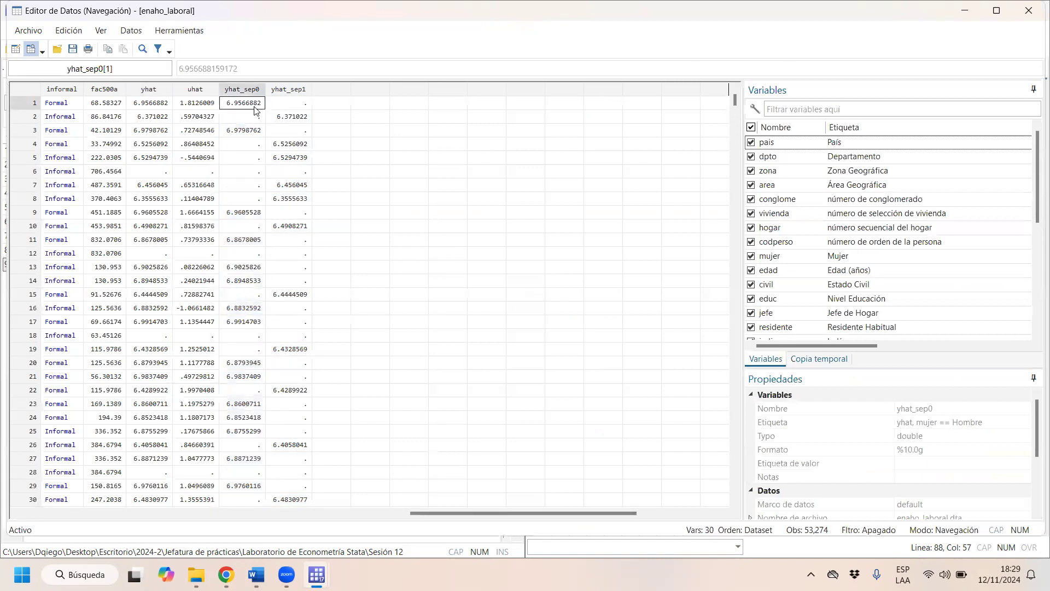
click(146, 124)
click(293, 120)
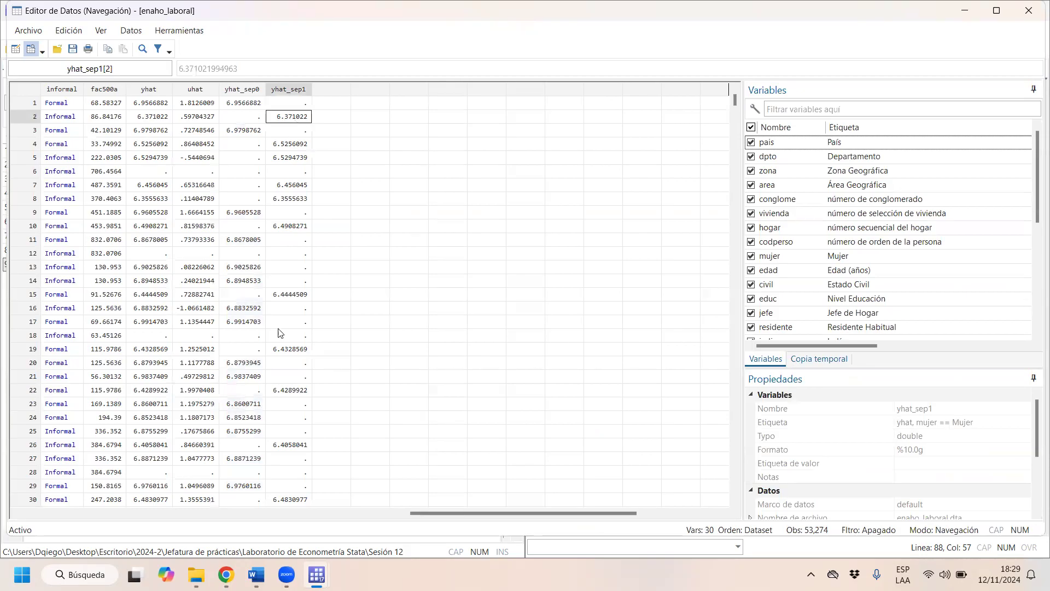
click(1034, 9)
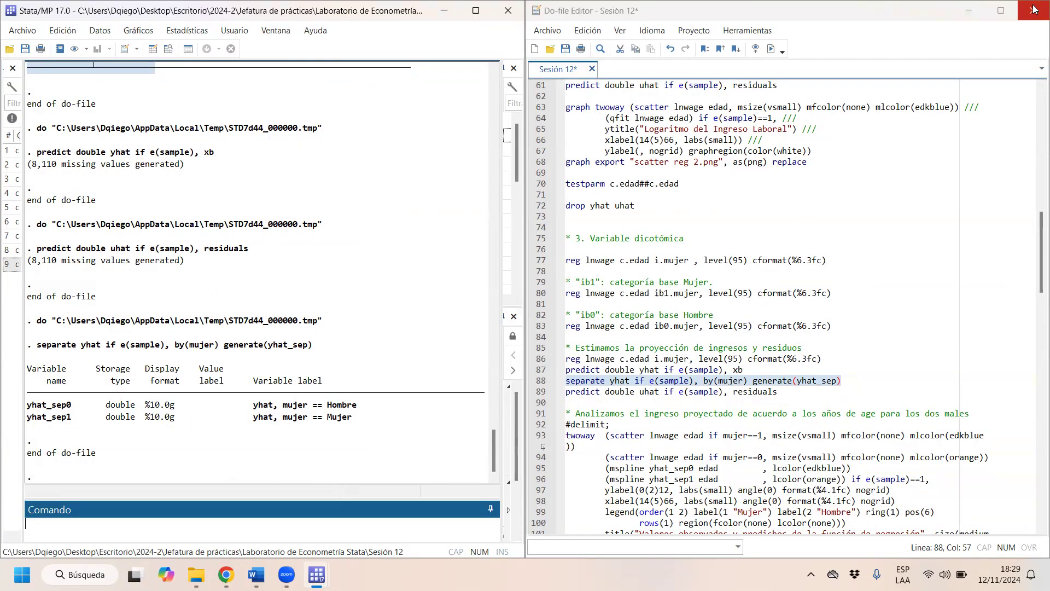
click(672, 405)
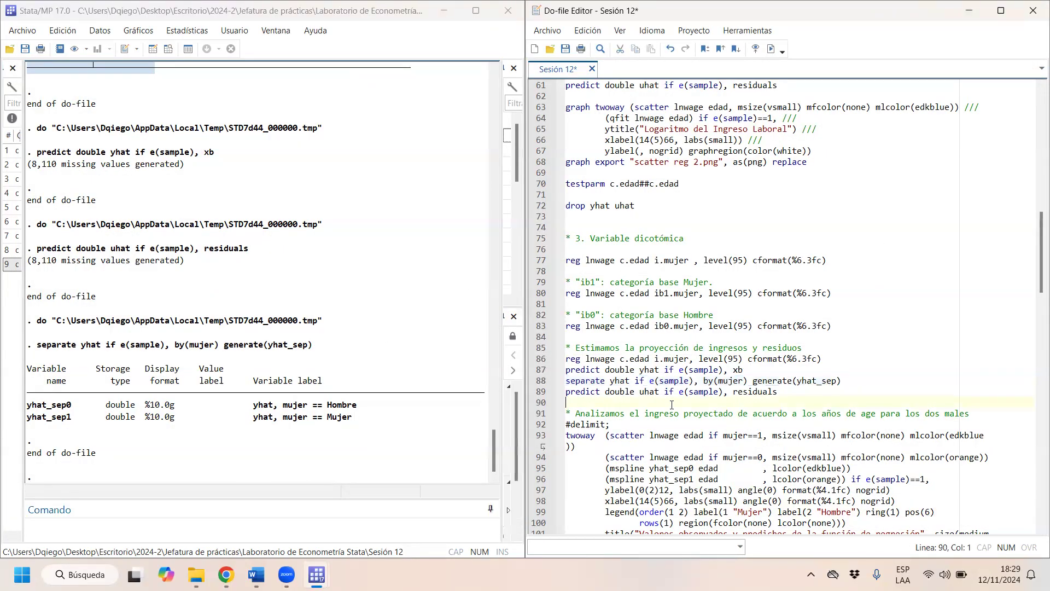
- Highlight the graph block from #delimit; to #delimit cr to review it, and dismiss the Google Drive notification
key(Down)
key(Down)
key(Down)
key(Down)
key(Down)
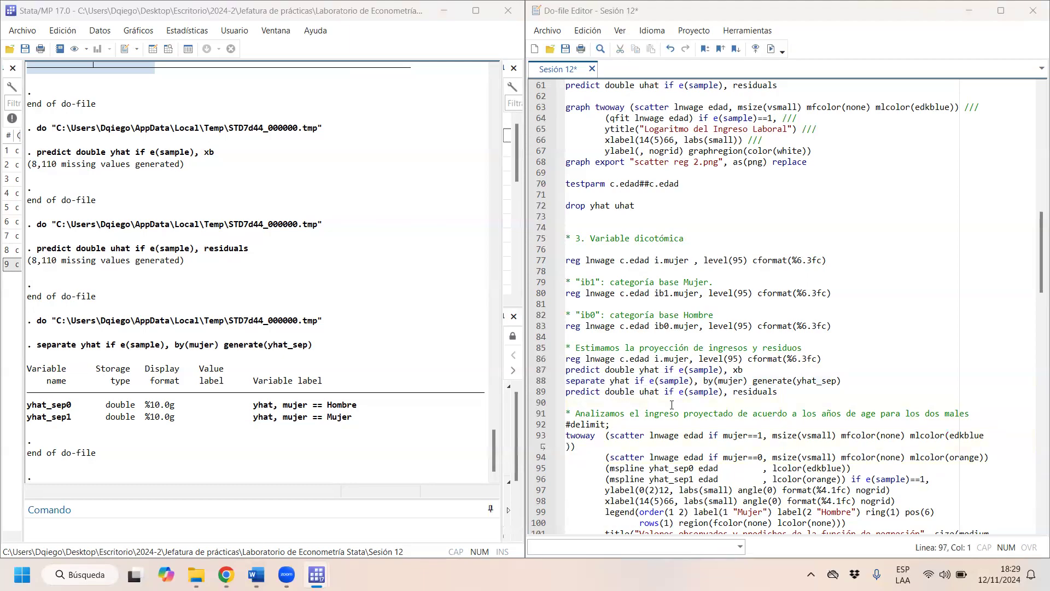
drag(1036, 290, 1036, 327)
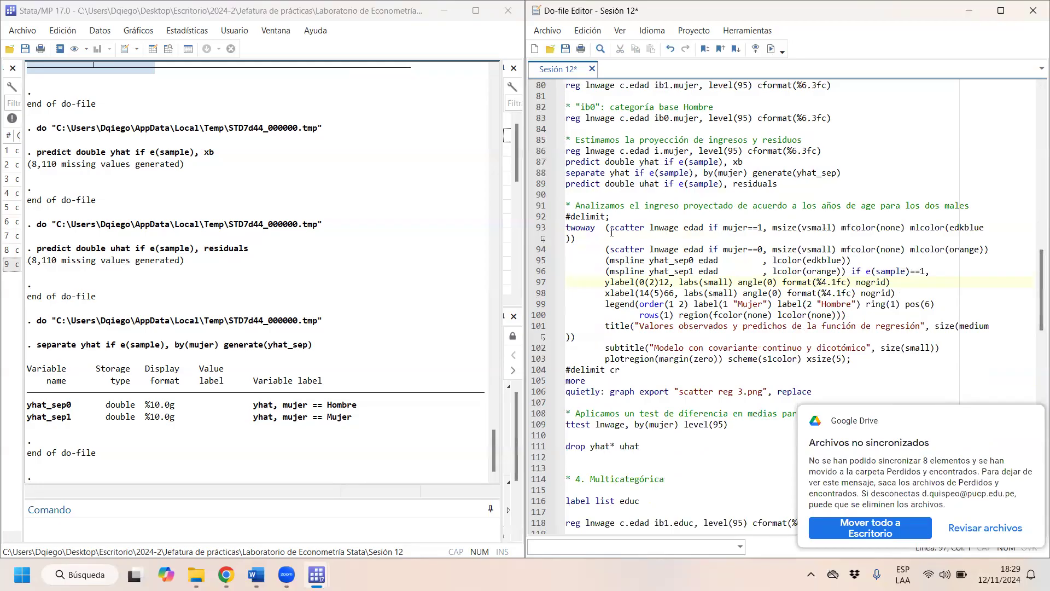
drag(612, 218, 567, 215)
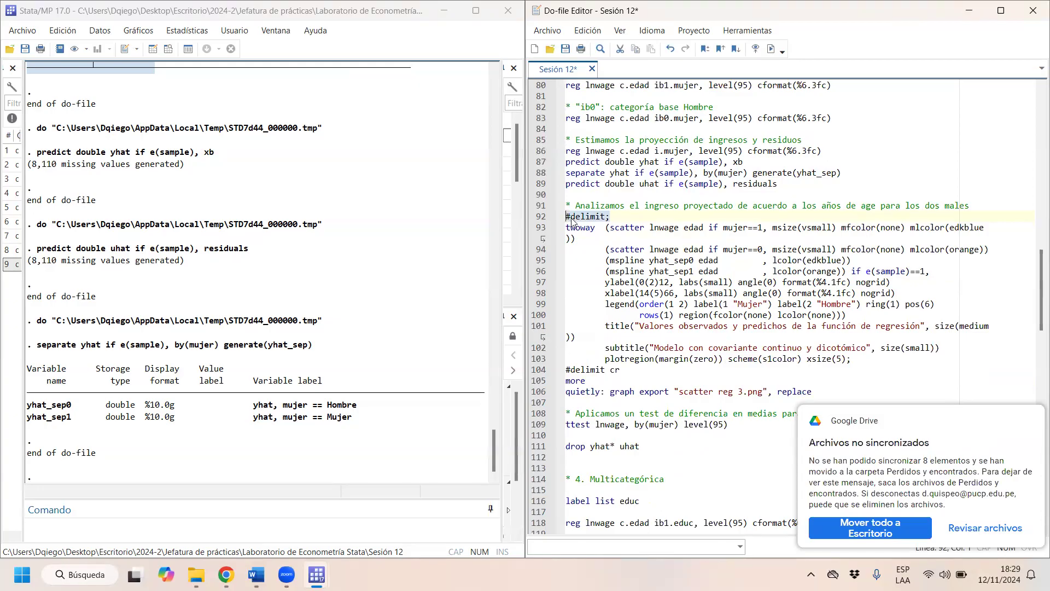
drag(628, 369, 554, 224)
click(628, 370)
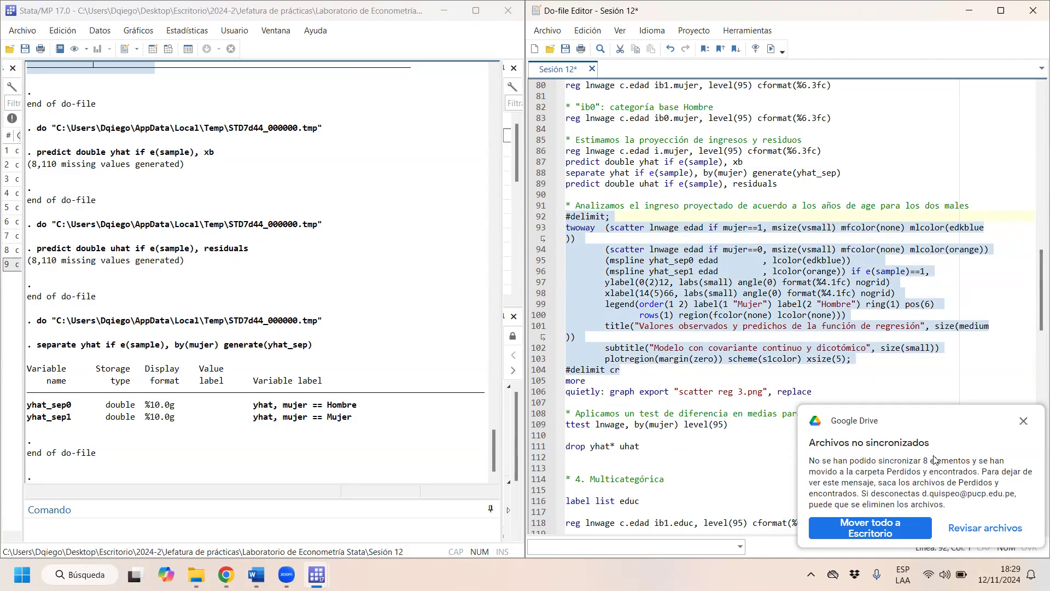
mouse_move(1030, 431)
click(1023, 421)
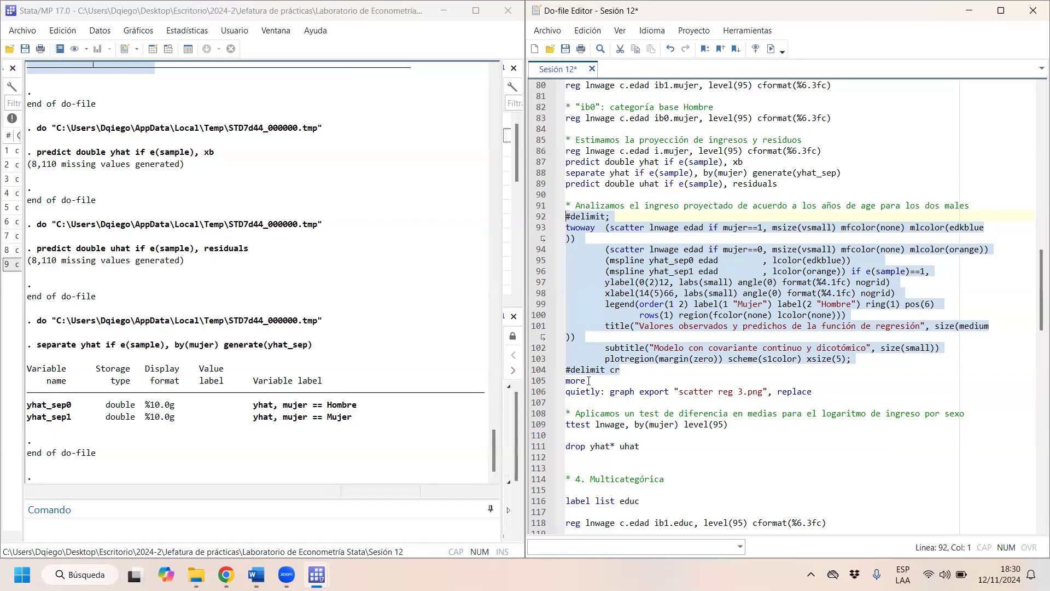
- Highlight the twoway command and its first scatter layer of lnwage against edad for mujer==1
click(727, 245)
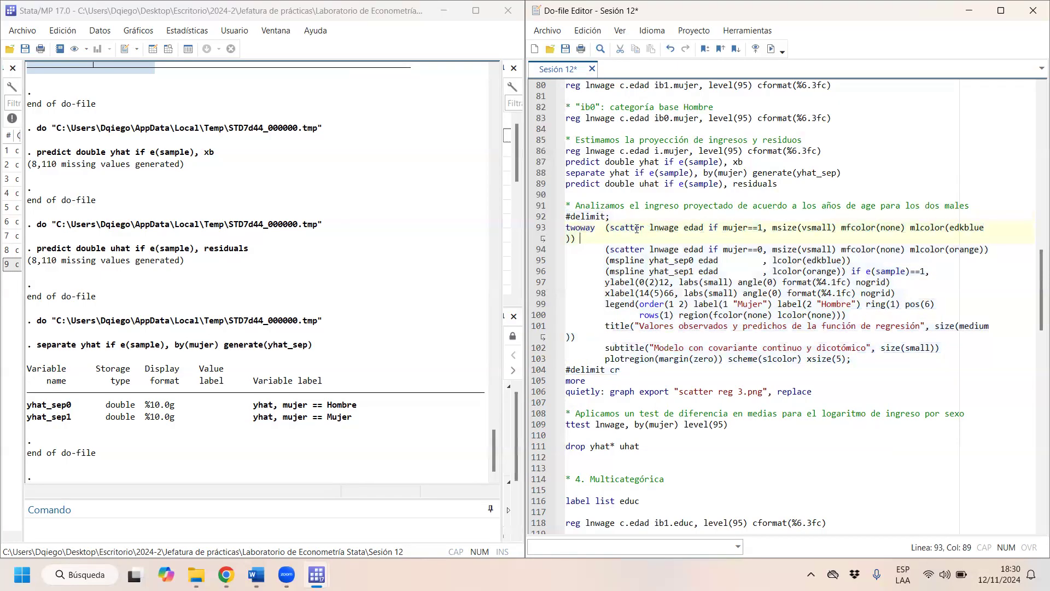
drag(595, 228, 549, 230)
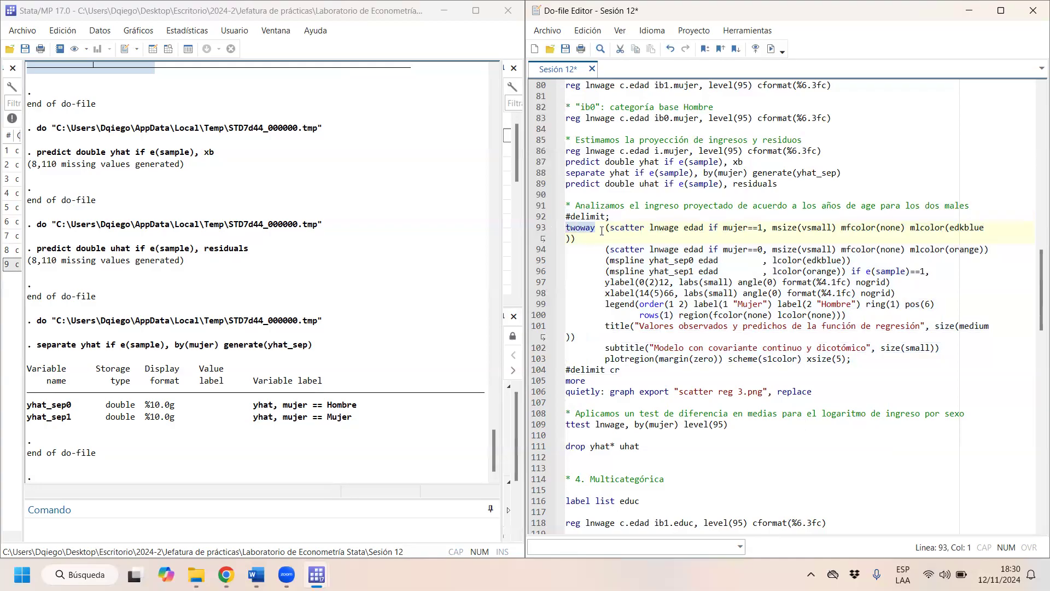
mouse_move(603, 230)
mouse_down()
mouse_move(988, 234)
mouse_move(938, 228)
mouse_move(990, 225)
mouse_move(984, 236)
mouse_move(916, 227)
mouse_move(832, 239)
mouse_move(835, 226)
mouse_move(952, 227)
mouse_move(700, 272)
mouse_move(588, 239)
mouse_up()
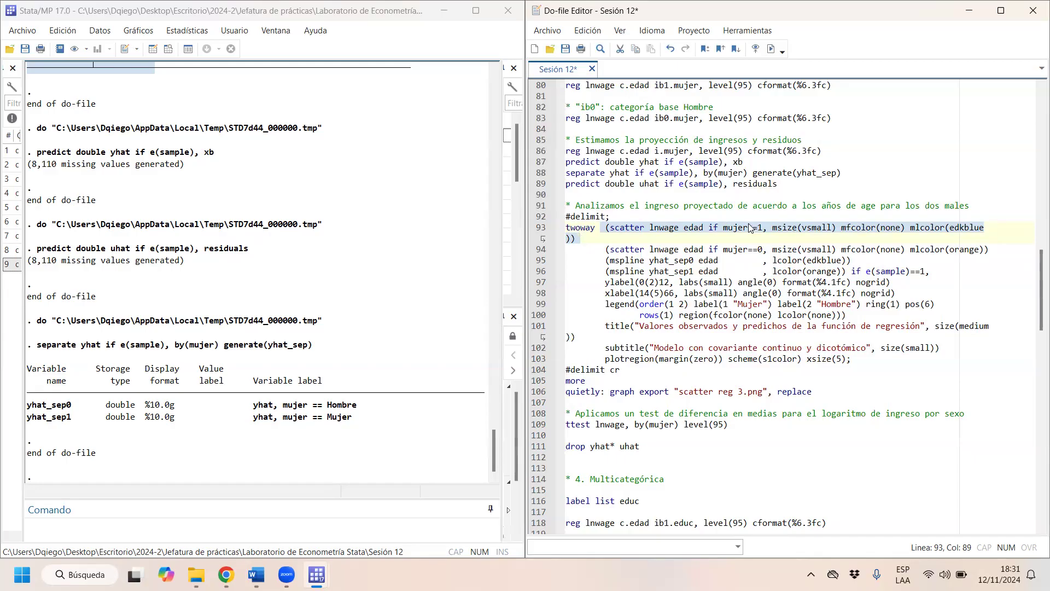
- Separate the mujer==1 scatter from the following layers with two line breaks and run only that twoway line
click(582, 238)
key(Return)
key(Return)
drag(587, 237, 567, 228)
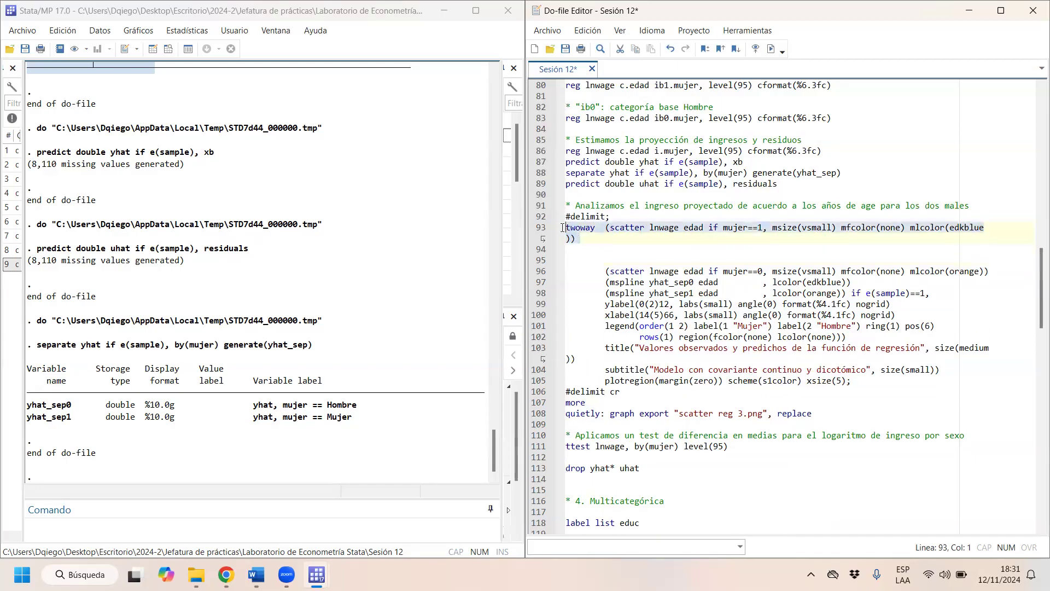
click(771, 49)
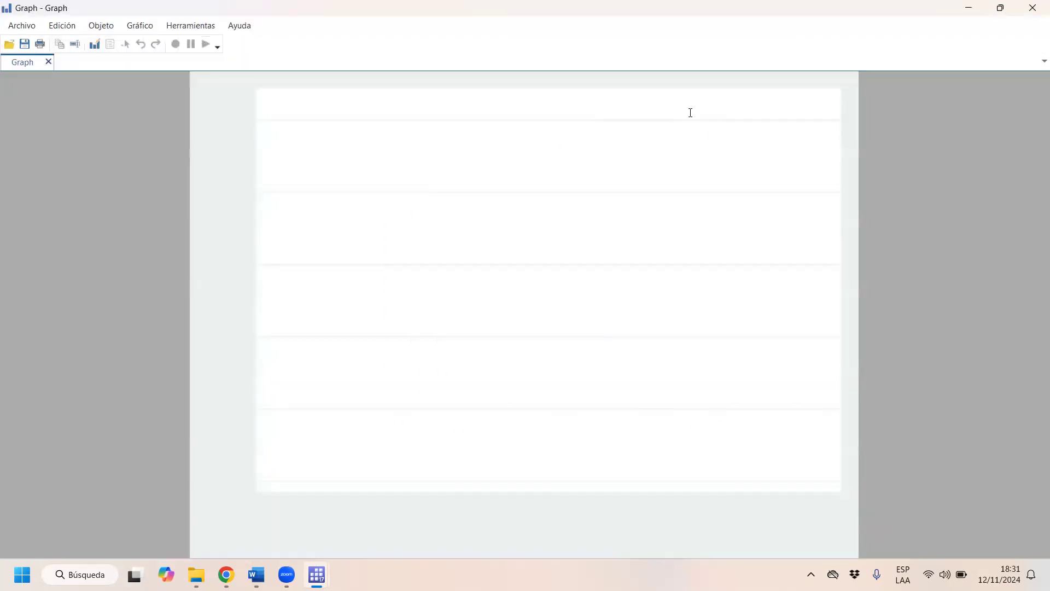
- Place the graph beside the do-file, examine the mujer==1 scatter of lnwage against edad, and close it
double_click(907, 8)
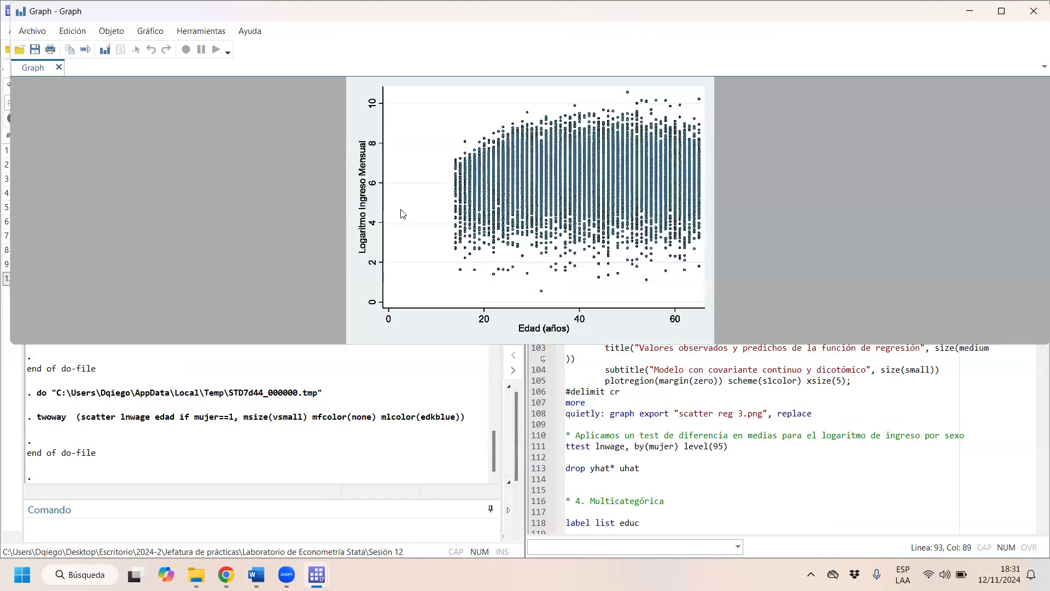
key(super+Left)
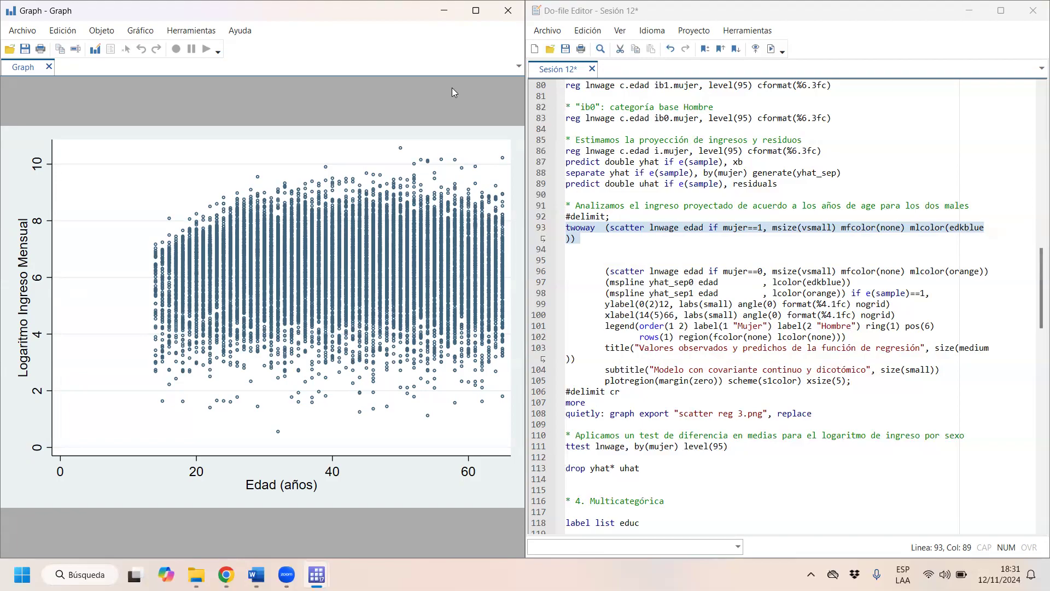
click(498, 9)
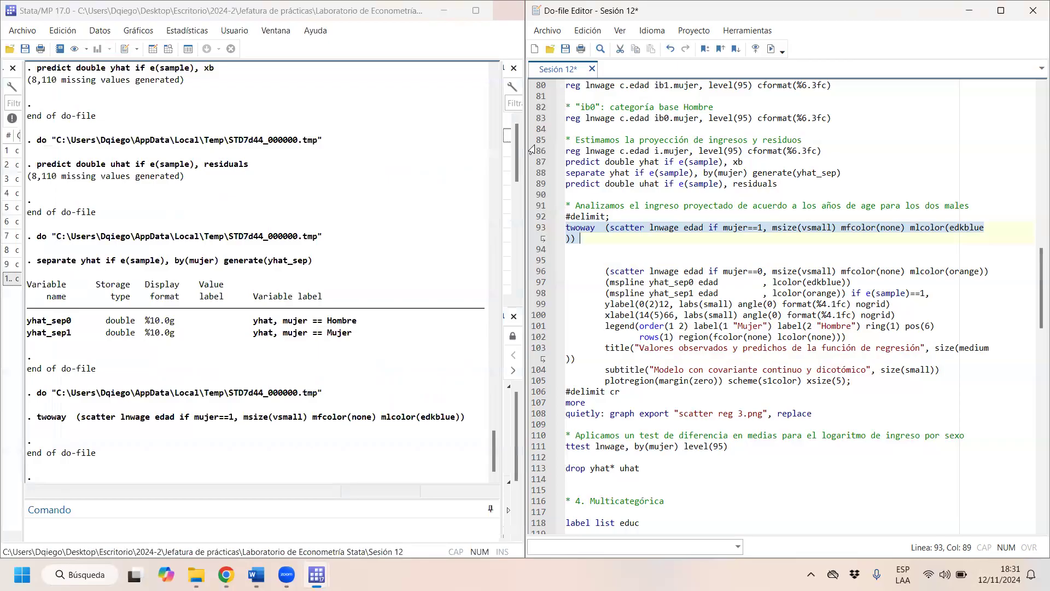
- Remove the line breaks and spacing so the mujer==0 scatter layer directly follows the mujer==1 layer
click(597, 271)
key(BackSpace)
key(BackSpace)
key(BackSpace)
key(BackSpace)
key(BackSpace)
key(BackSpace)
key(BackSpace)
key(BackSpace)
key(BackSpace)
key(BackSpace)
key(BackSpace)
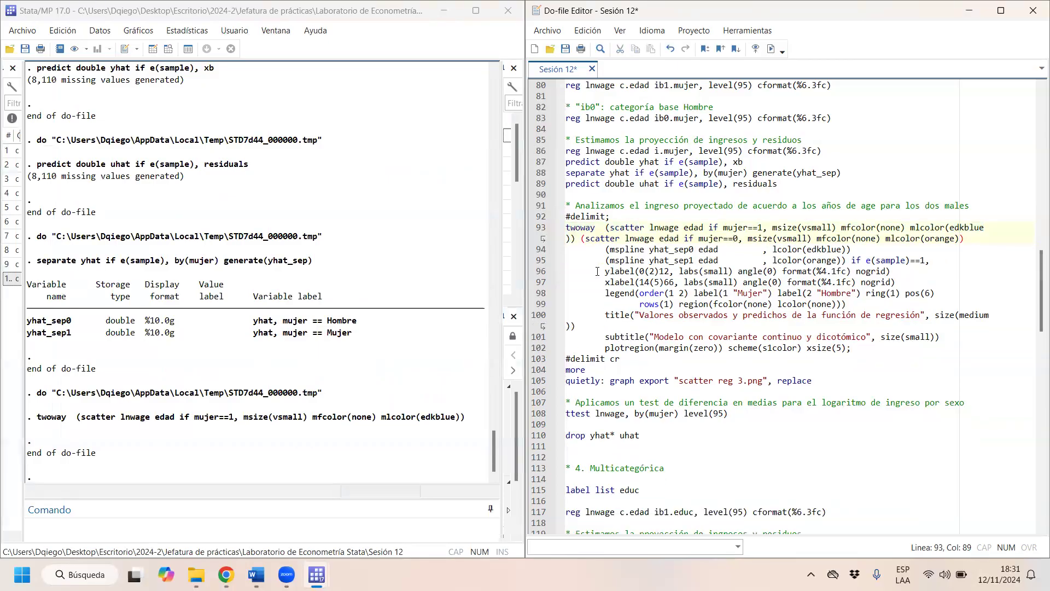
- Run the full graph block from #delimit; to #delimit cr twice, examining the observed and predicted values by sex and closing the graph each time
drag(620, 357, 538, 217)
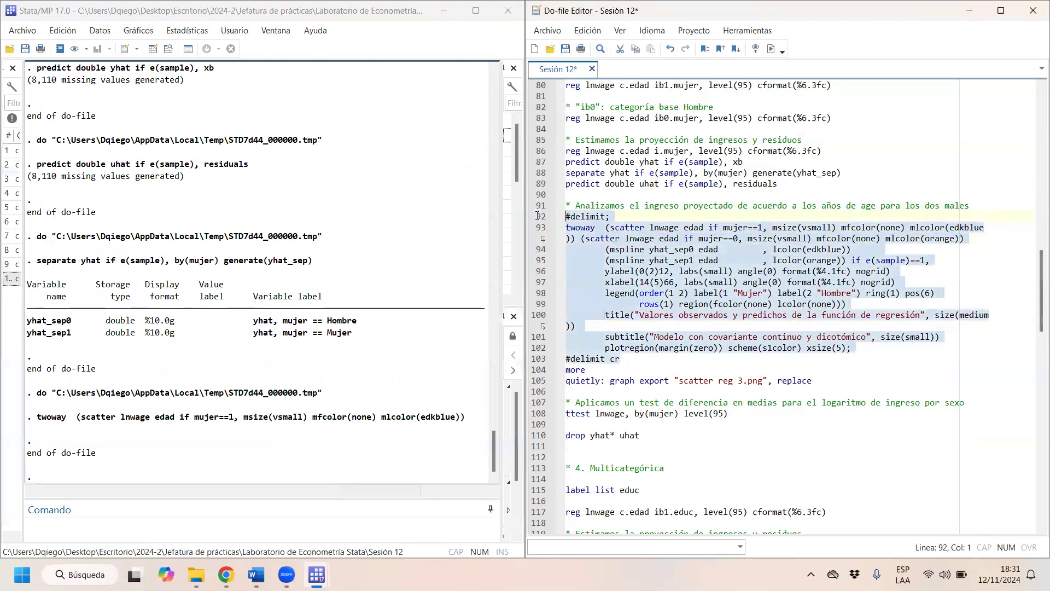
key(ctrl+d)
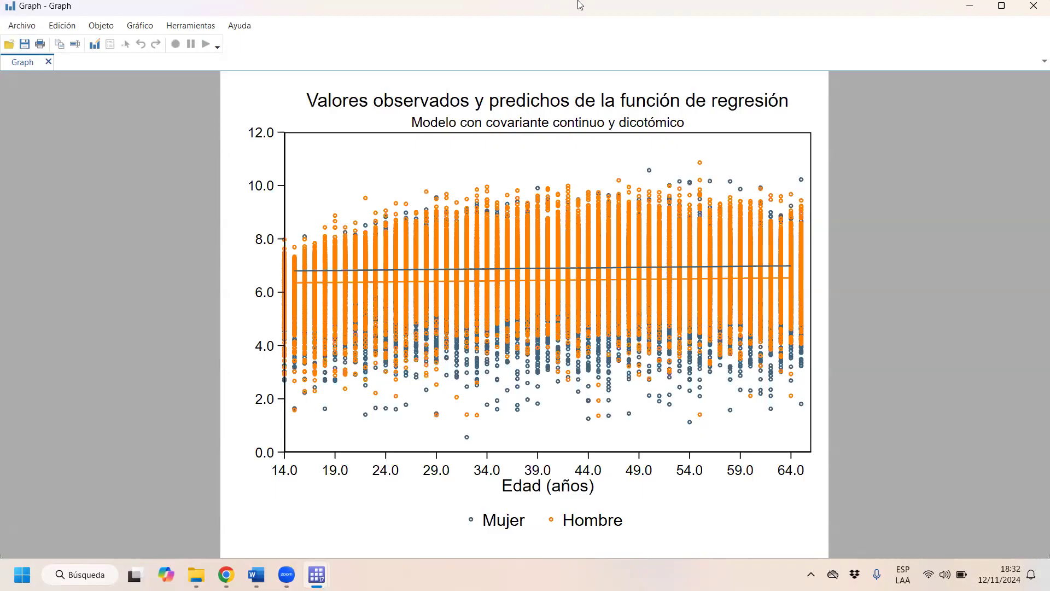
click(1033, 6)
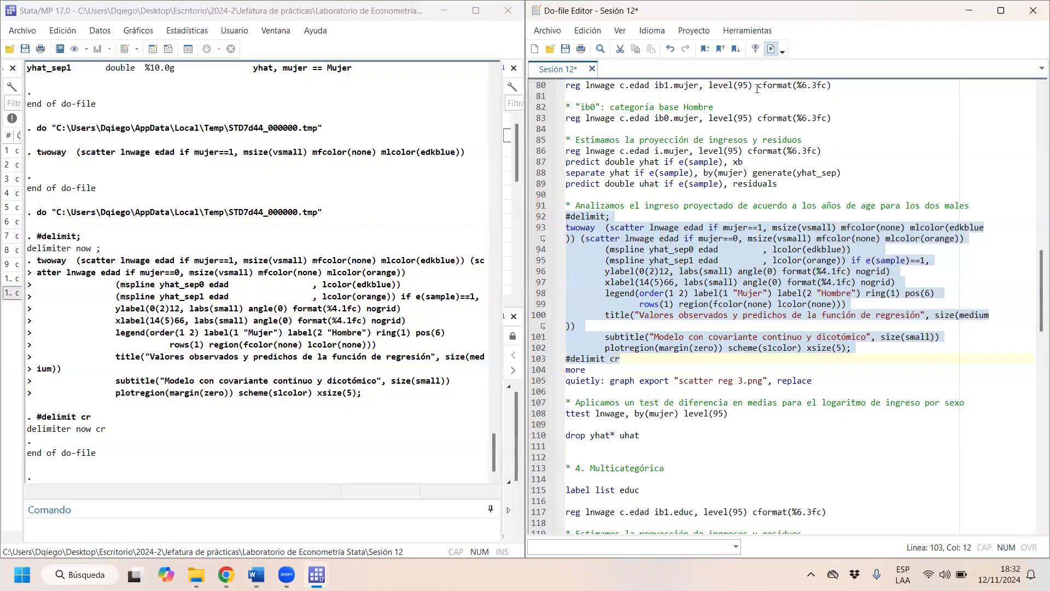
key(ctrl+d)
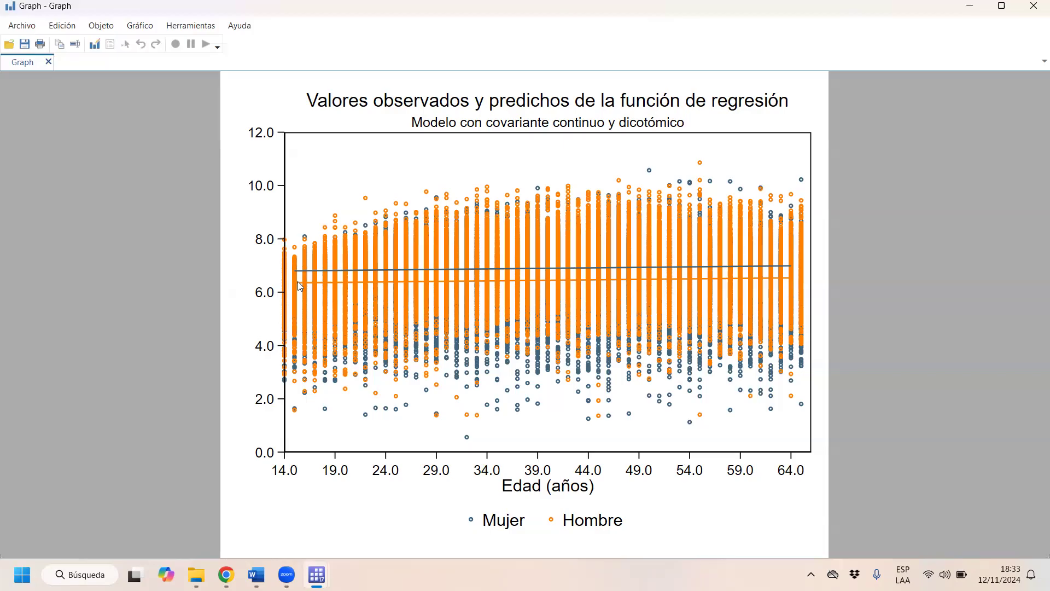
click(1033, 6)
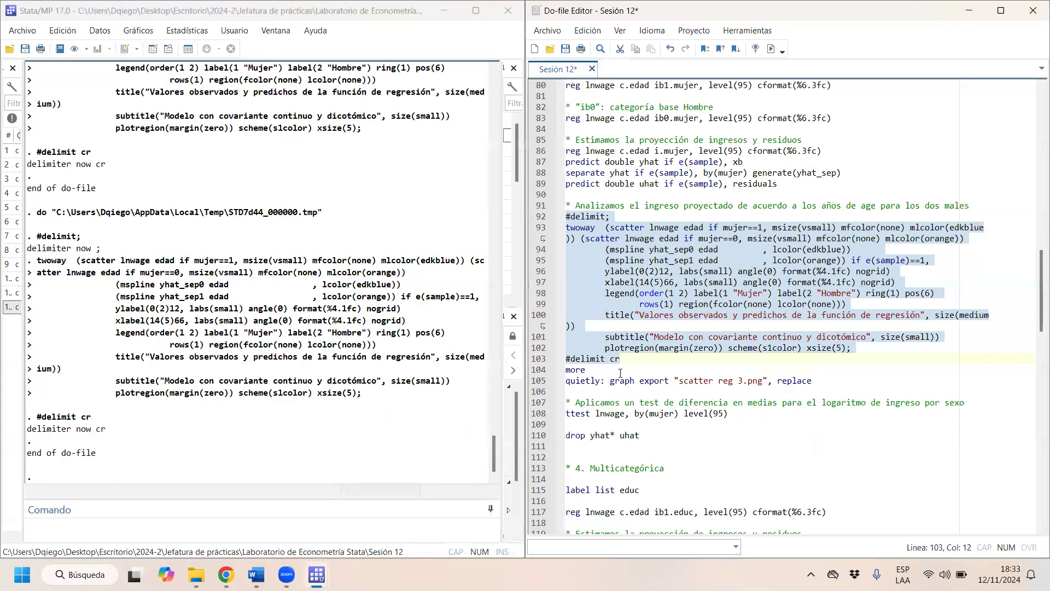
- Try to export the graph as "scatter reg 3.png" by running the more and graph export lines
click(576, 378)
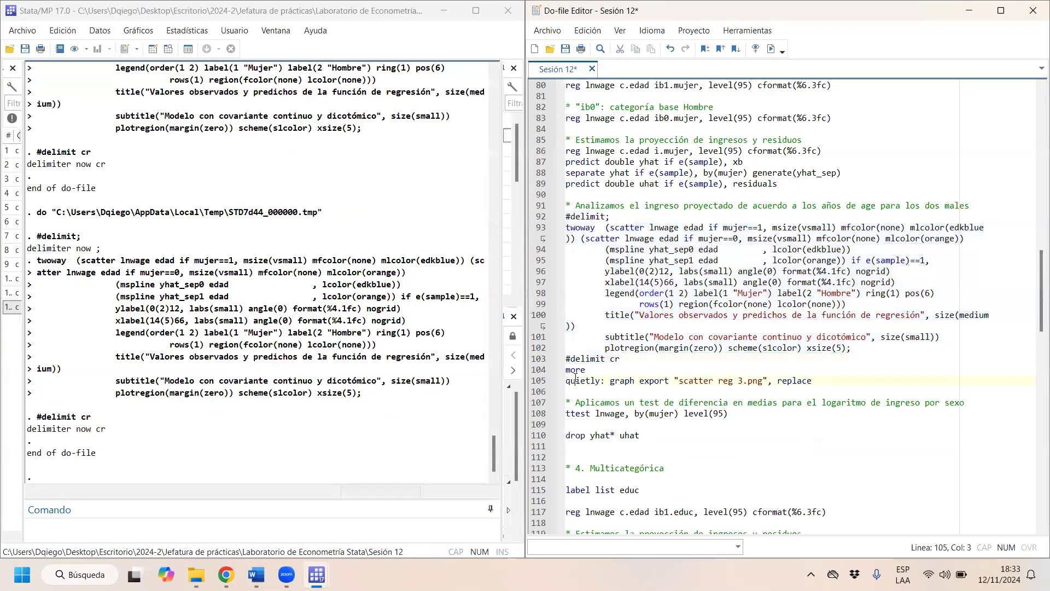
drag(566, 369, 596, 386)
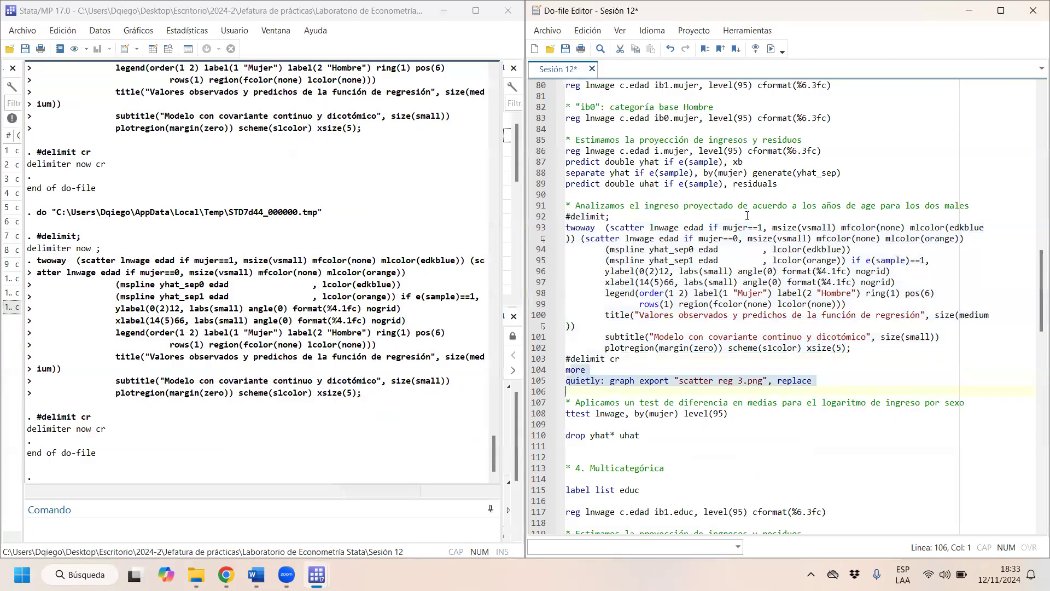
key(ctrl+d)
- Run the two-sample t test of lnwage by mujer at the 95 level from the do-file
click(611, 378)
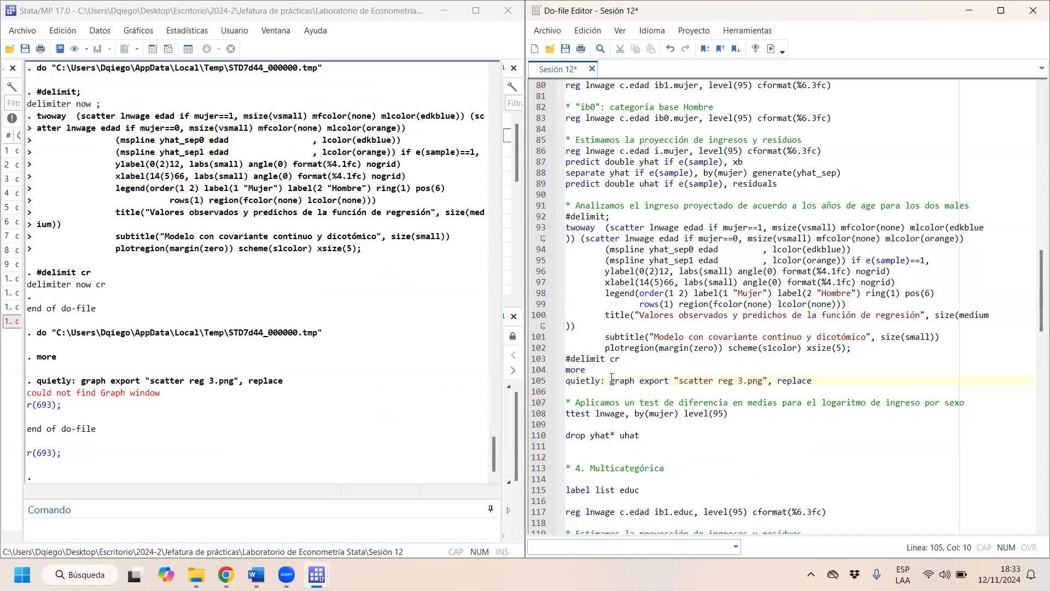
key(Down)
key(Down)
key(Down)
key(Down)
key(Down)
key(Down)
key(Down)
key(Down)
key(Down)
key(Down)
key(Down)
key(Down)
key(Down)
key(Down)
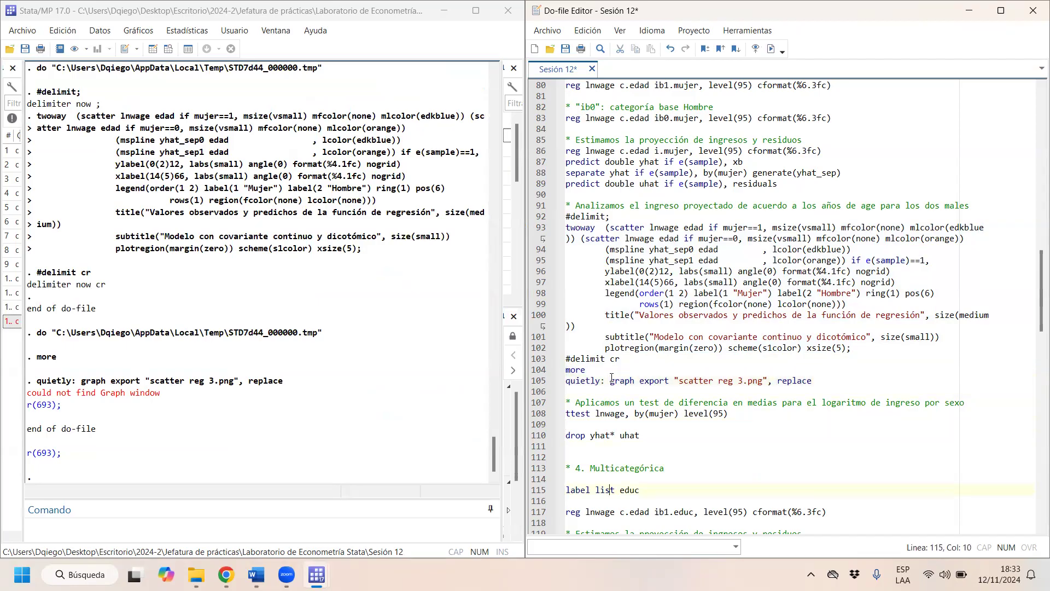
key(Down)
key(Down)
key(Down)
key(Down)
key(Down)
key(Down)
key(Down)
key(Down)
key(Down)
key(Down)
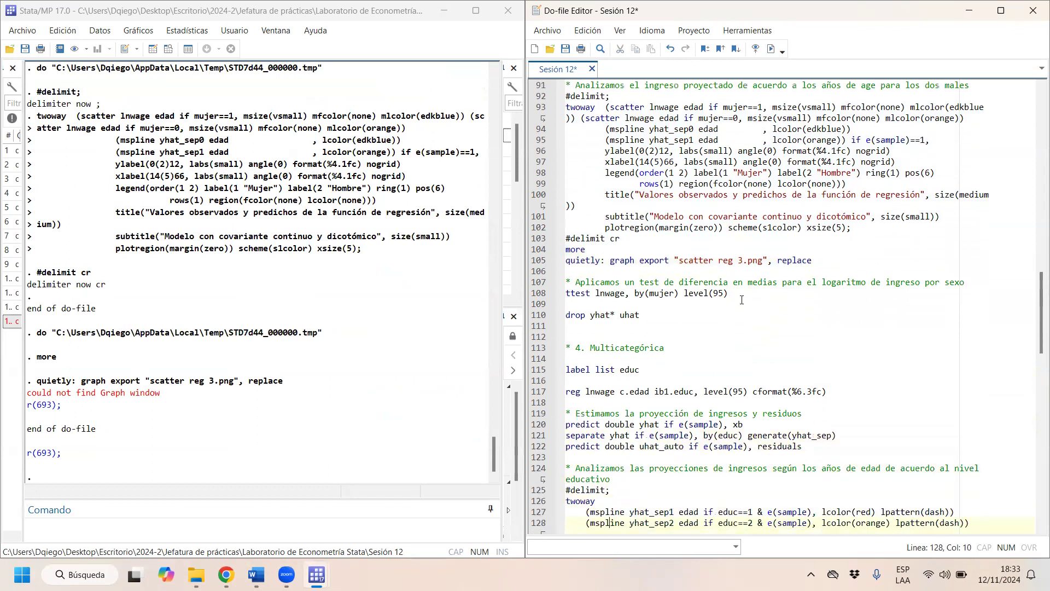
drag(738, 295, 560, 293)
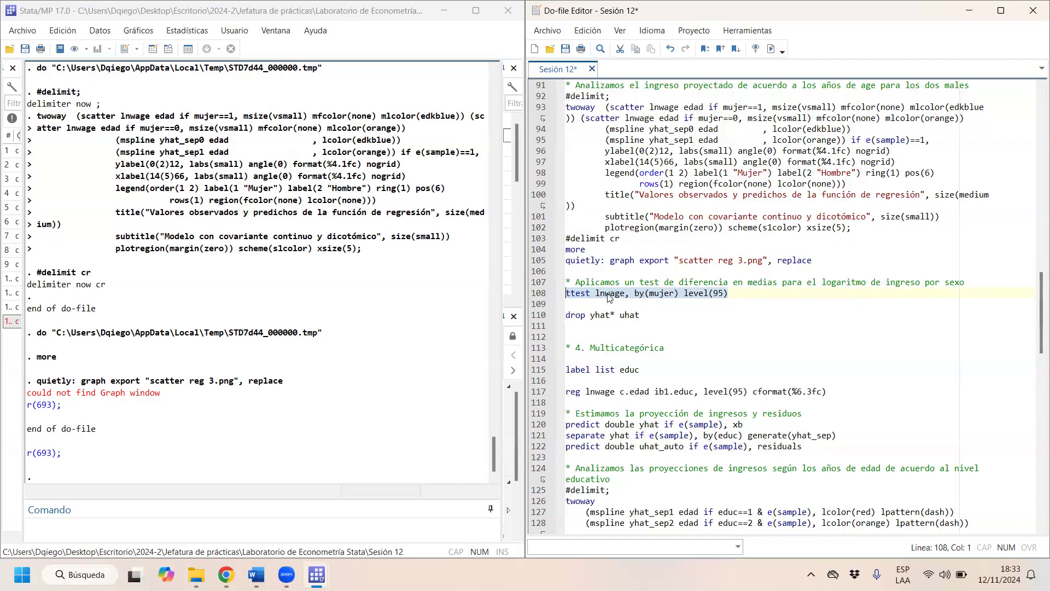
key(ctrl+d)
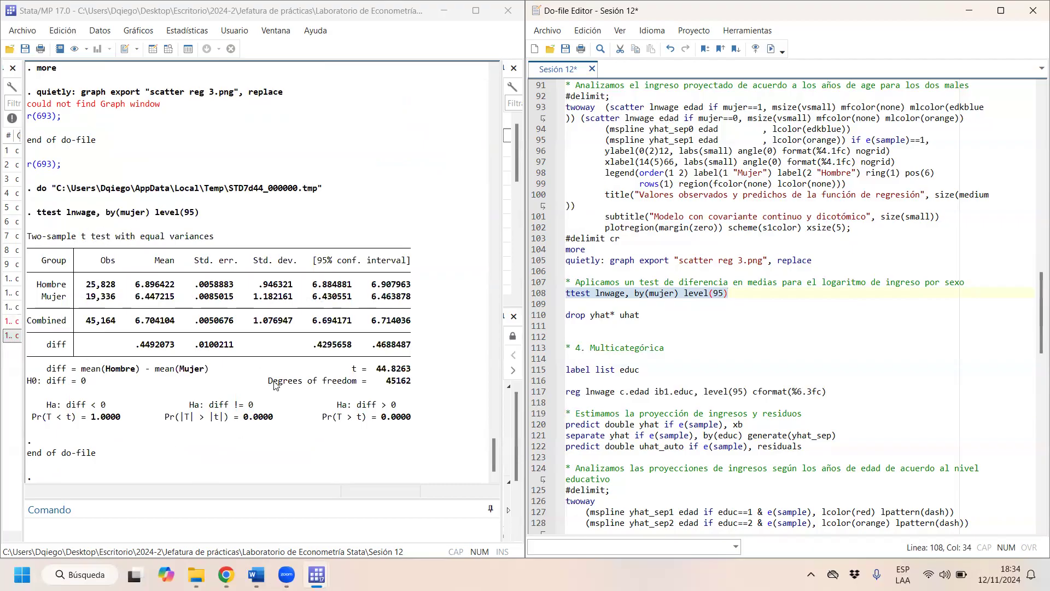
- Examine the t test output: observations and means by sex, the mean difference, the null and two-sided alternative hypotheses, and the p-value
drag(88, 284, 110, 302)
click(92, 294)
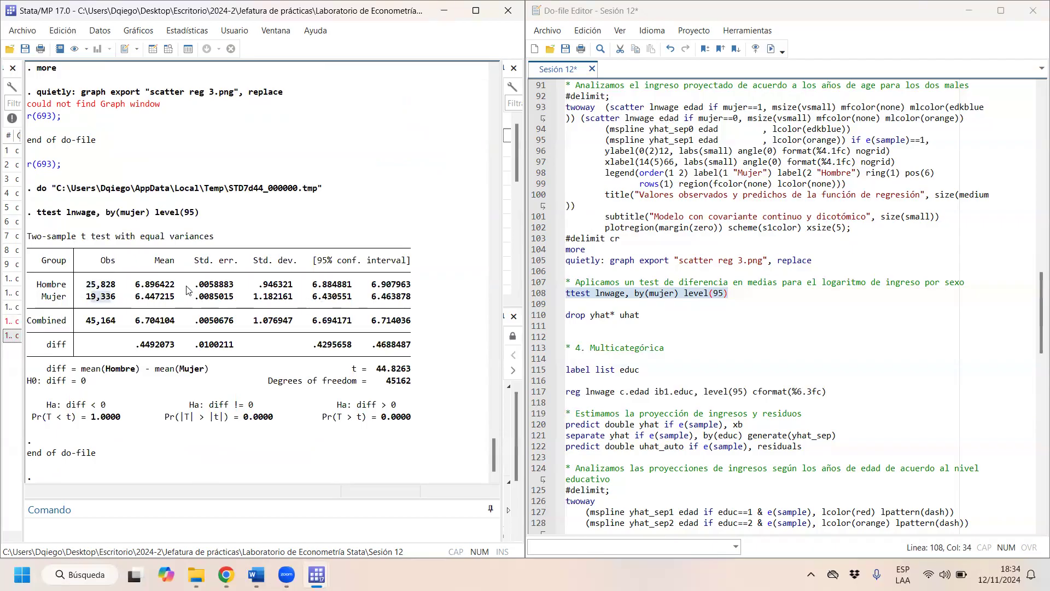
drag(184, 285, 141, 283)
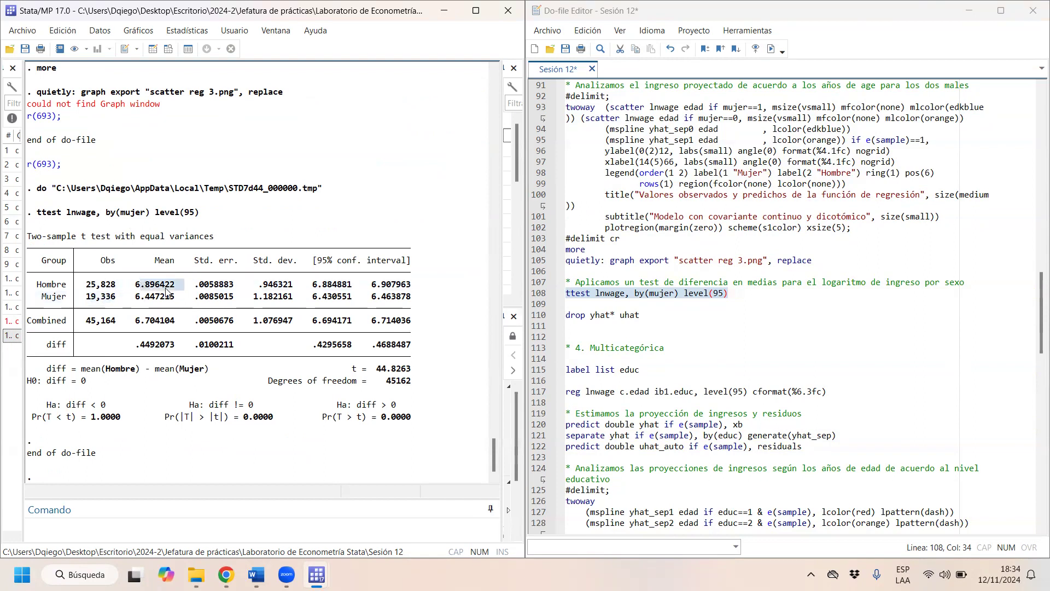
drag(173, 297, 144, 296)
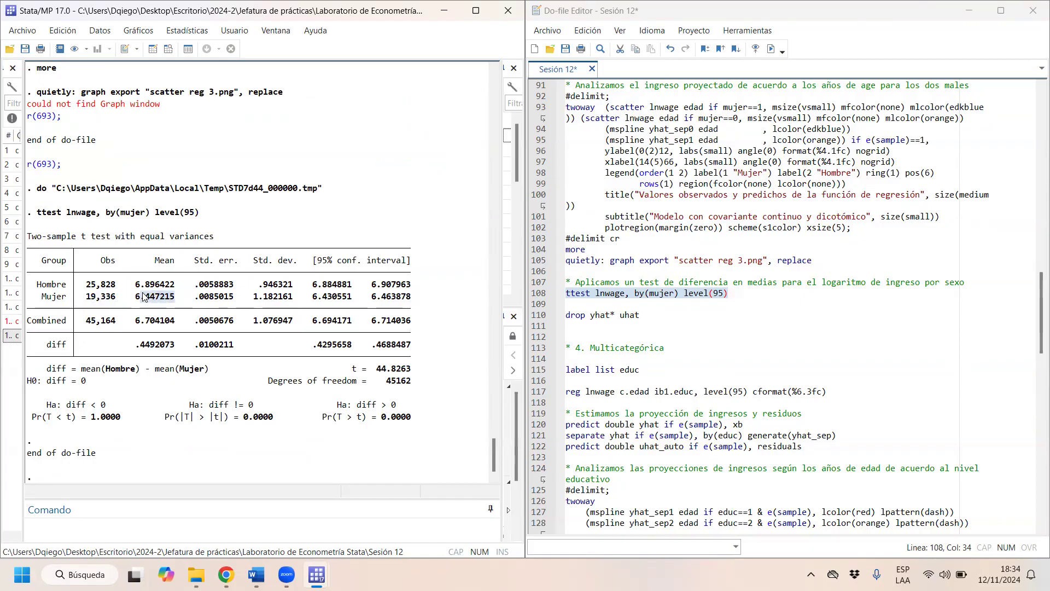
drag(179, 350, 138, 352)
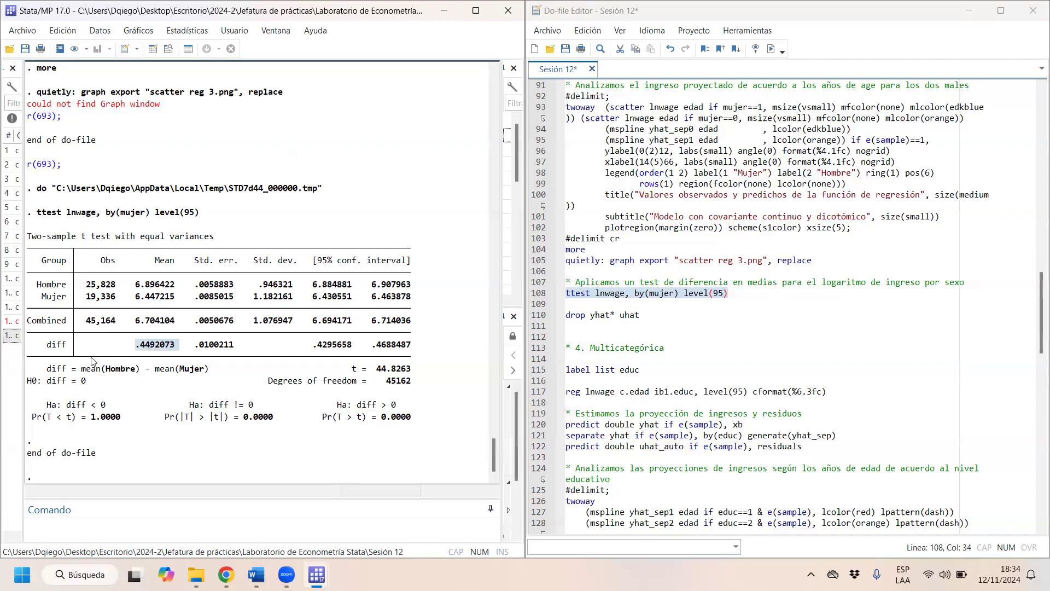
drag(27, 382, 86, 385)
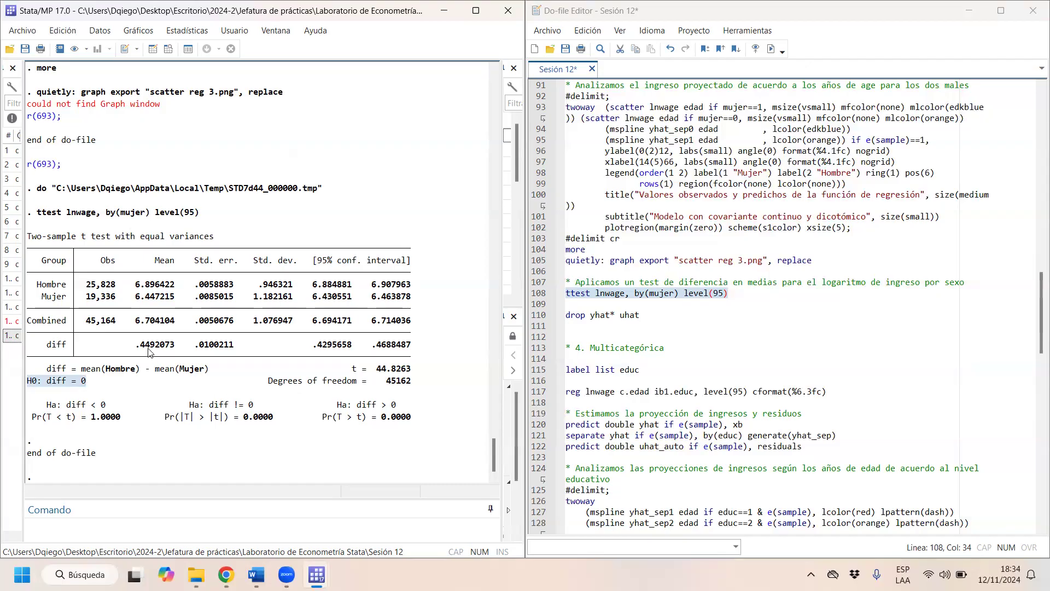
drag(188, 406, 253, 407)
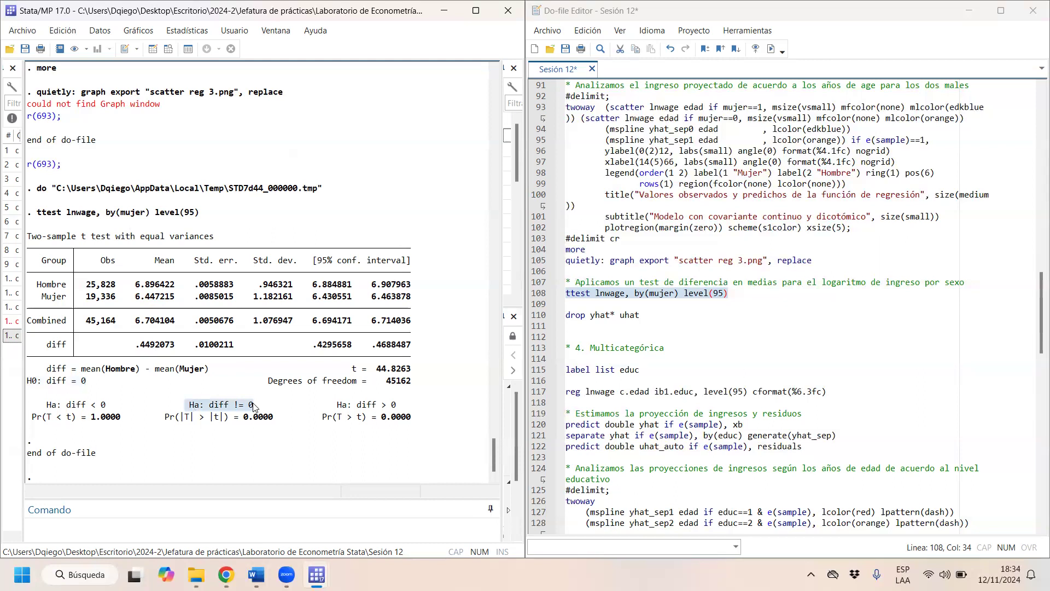
drag(273, 416, 171, 421)
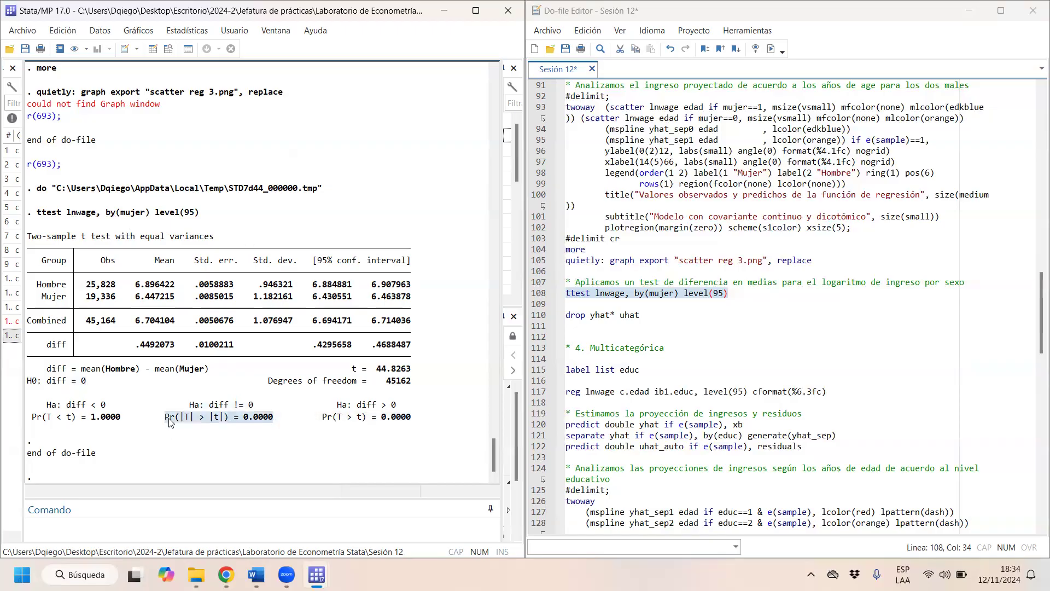
drag(96, 382, 32, 382)
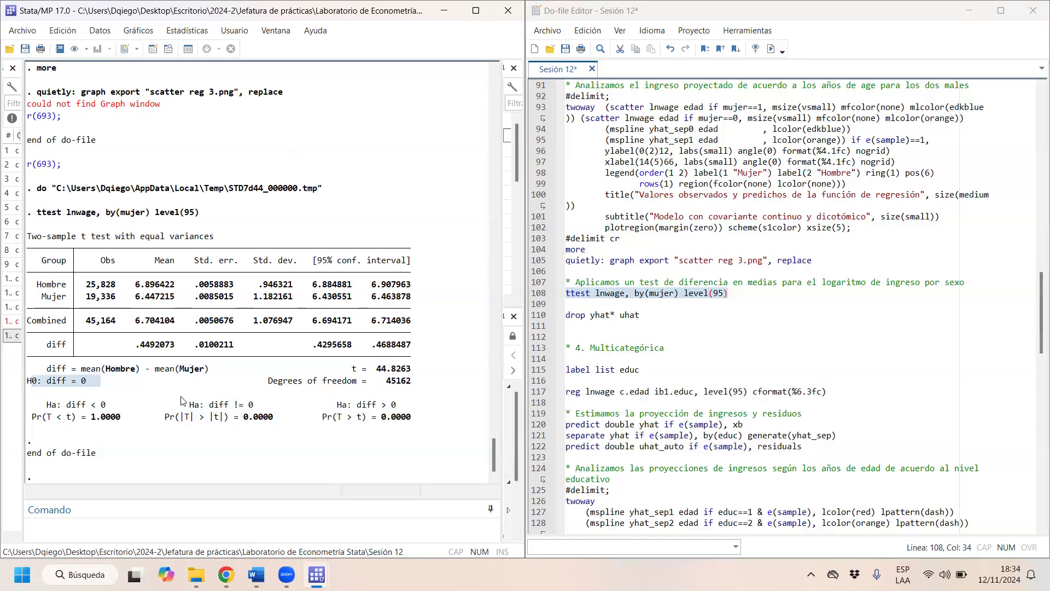
drag(185, 404, 268, 407)
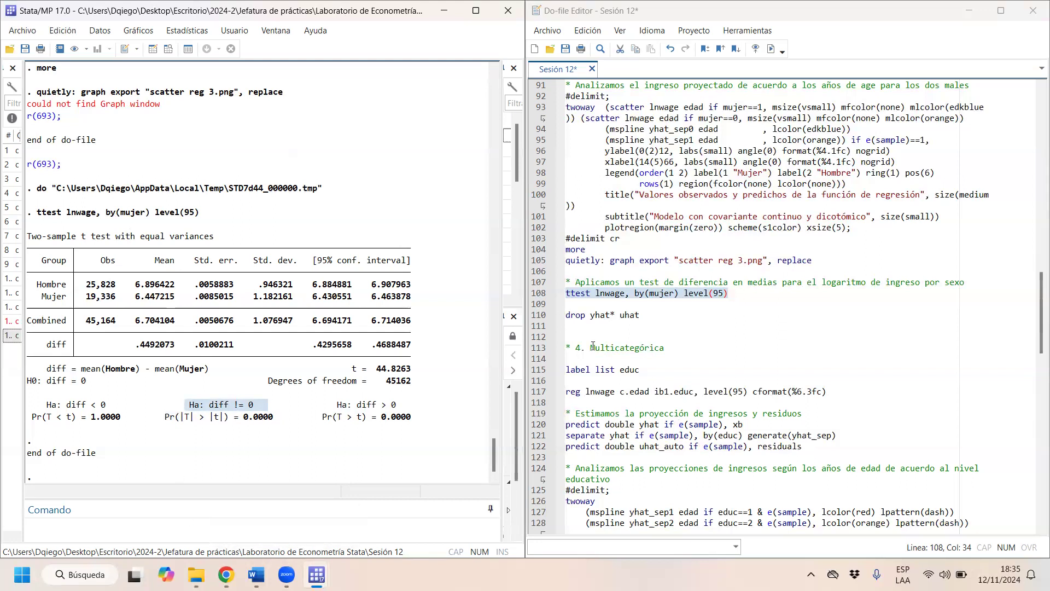
- Run the drop yhat* uhat line to remove the prediction and residual variables
drag(566, 315, 630, 315)
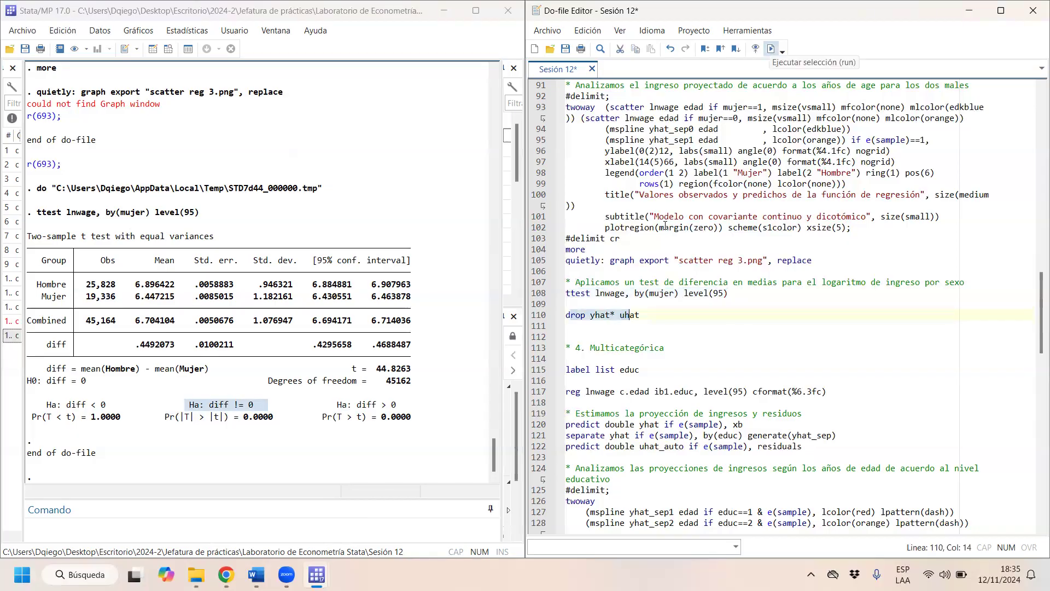
key(shift+End)
key(ctrl+d)
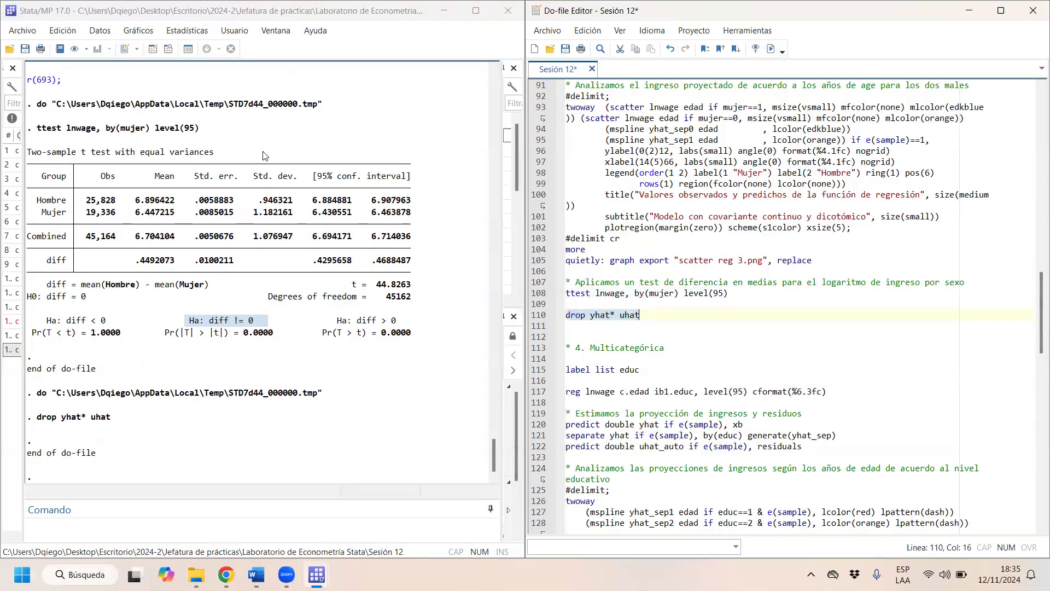
- Review the code of section 4, Multicategórica, from label list educ down to the testparm ib1.educ test
click(717, 370)
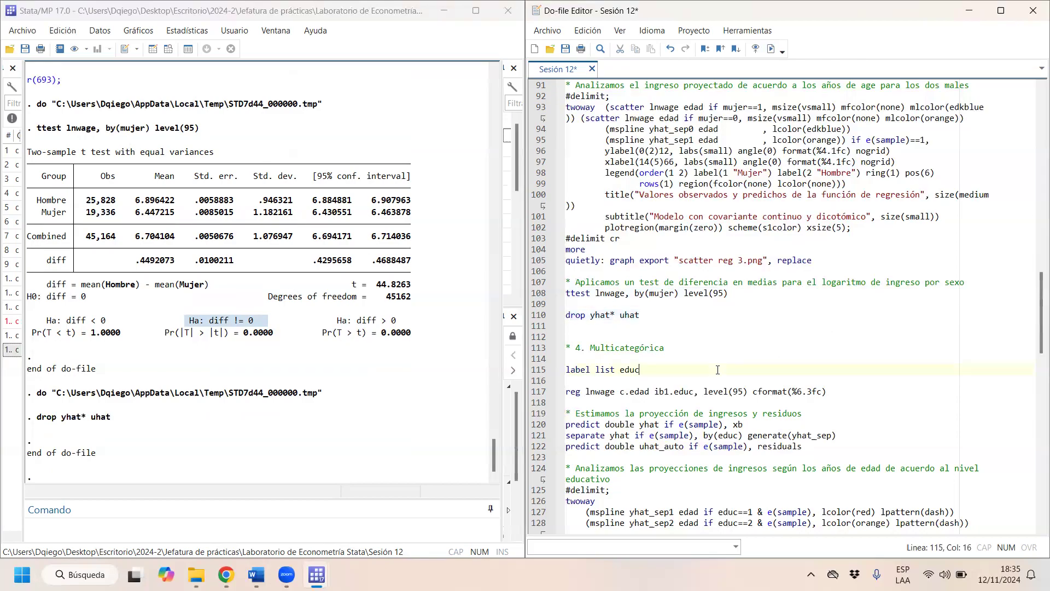
key(Down)
key(Down)
key(Down)
key(Down)
key(Down)
key(Down)
key(Down)
key(Down)
key(Down)
key(Down)
key(Down)
key(Down)
key(Down)
key(Down)
key(Down)
key(Down)
key(Down)
key(Down)
key(Down)
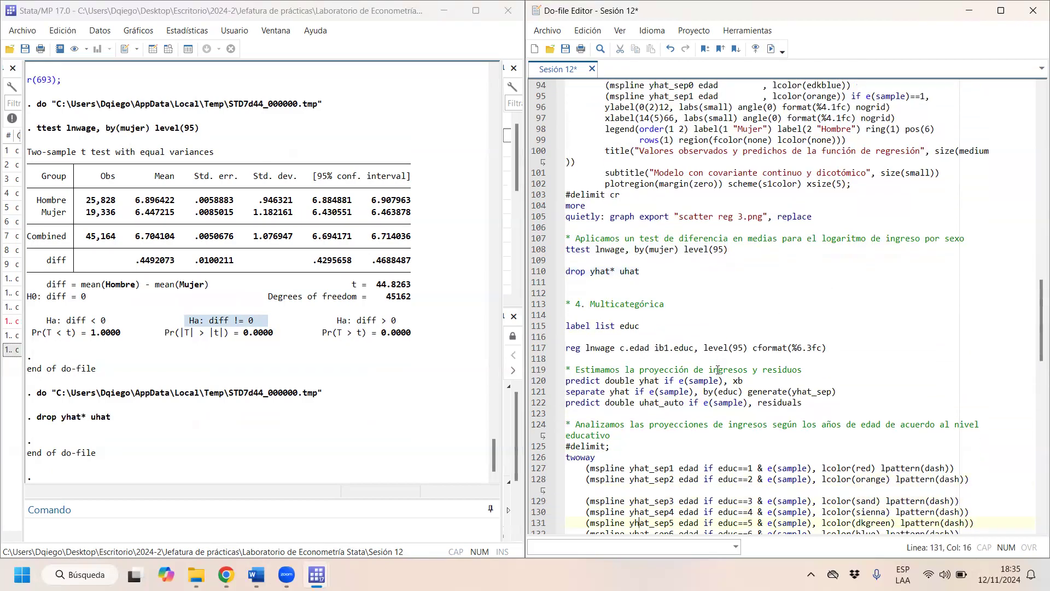
key(Down)
key(Down)
key(Down)
key(Down)
key(Down)
key(Down)
key(Down)
key(Down)
key(Down)
key(Down)
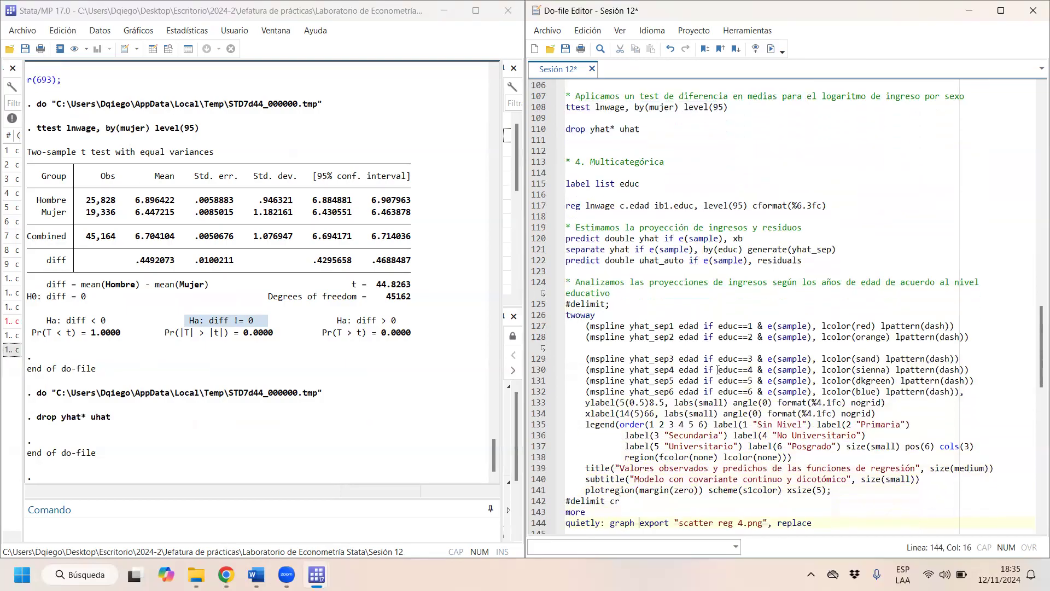
key(Down)
key(Down)
key(Down)
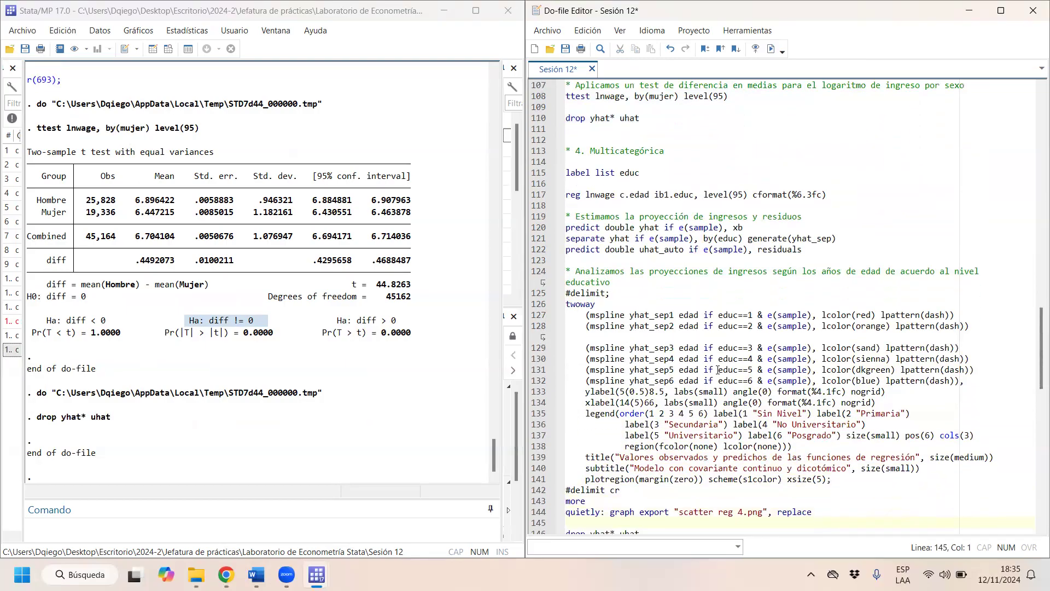
key(Down)
key(Down)
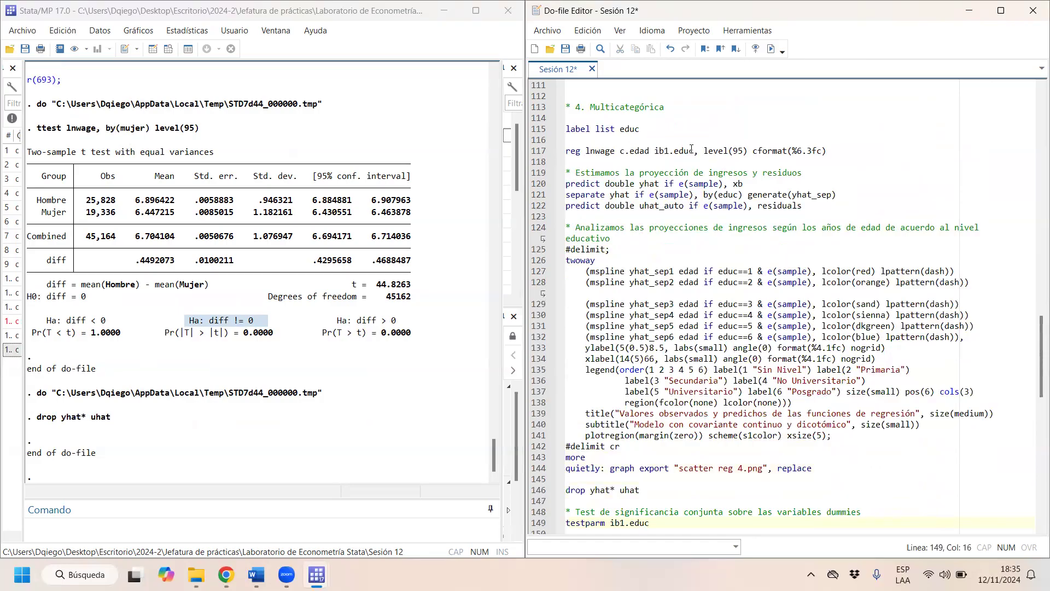
- Tabulate educ with tab educ and examine the education level categories
click(186, 528)
text(tab educ)
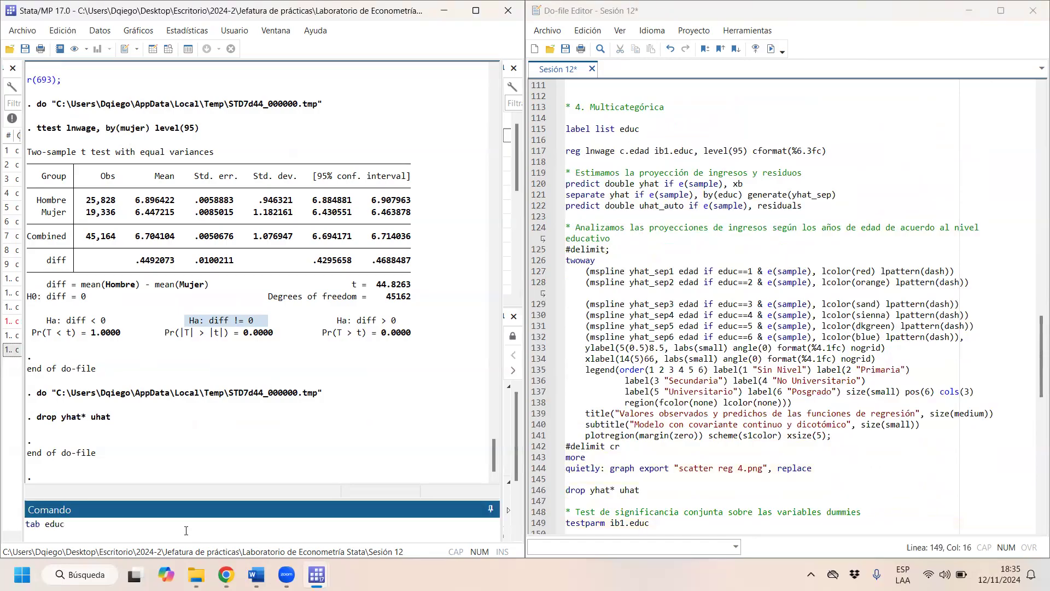
key(Return)
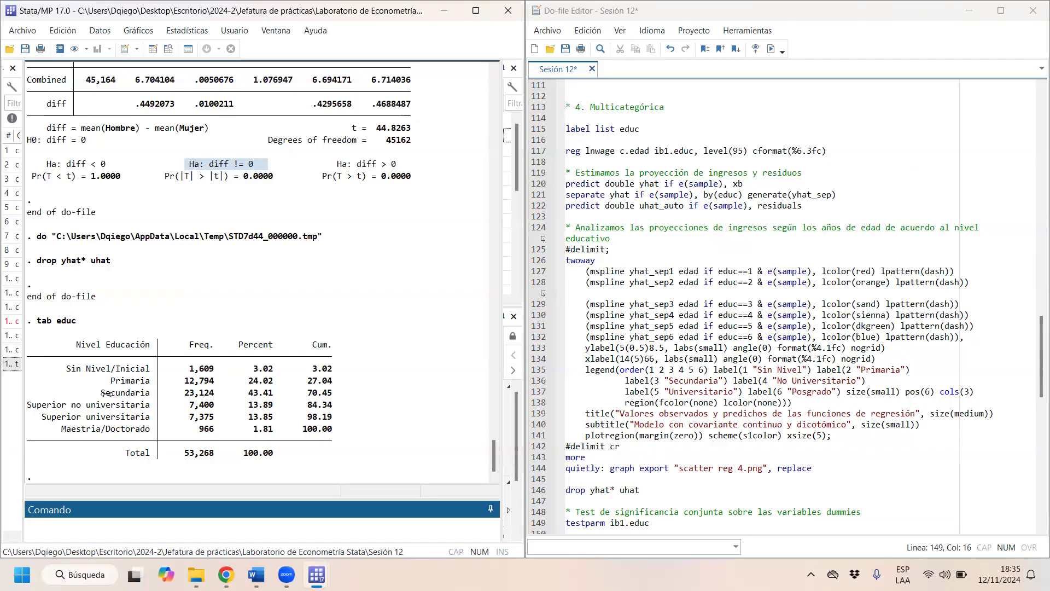
drag(105, 393, 140, 393)
drag(78, 405, 144, 418)
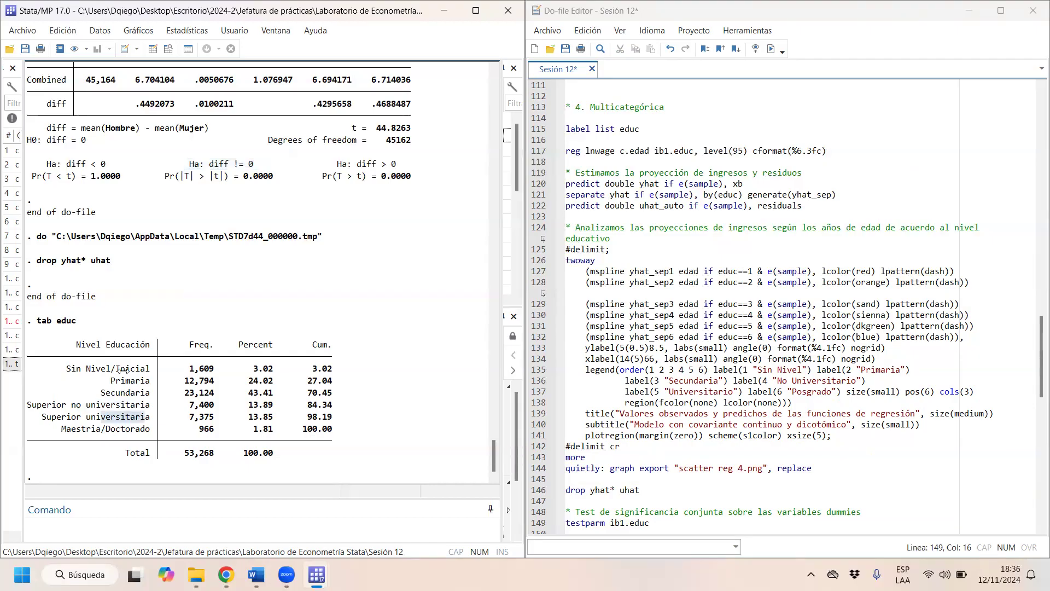
- Tabulate educ without value labels by reusing the previous command with the nol option
drag(78, 322, 35, 319)
key(ctrl+c)
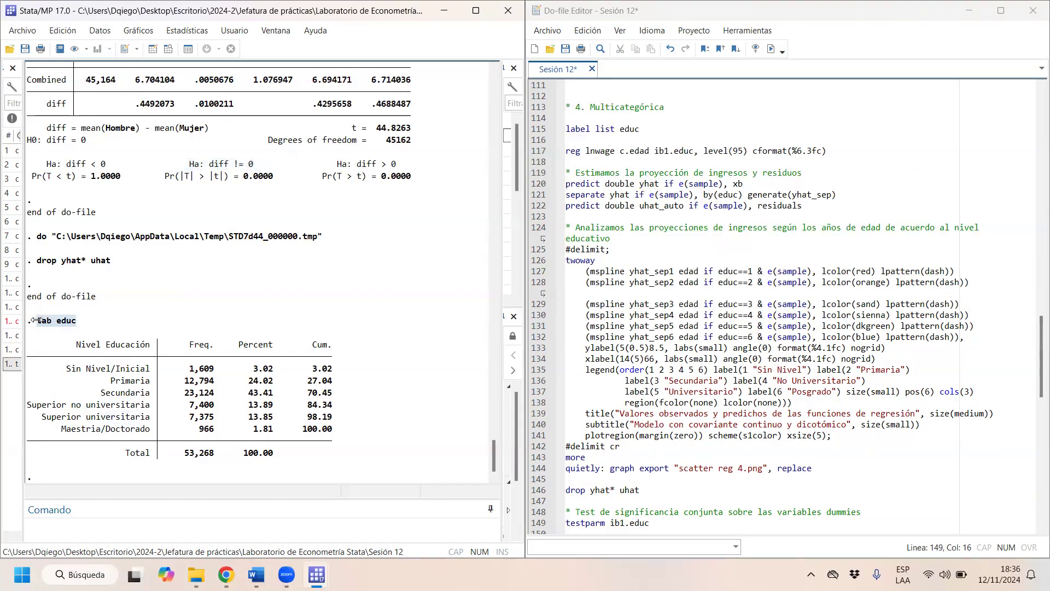
click(89, 525)
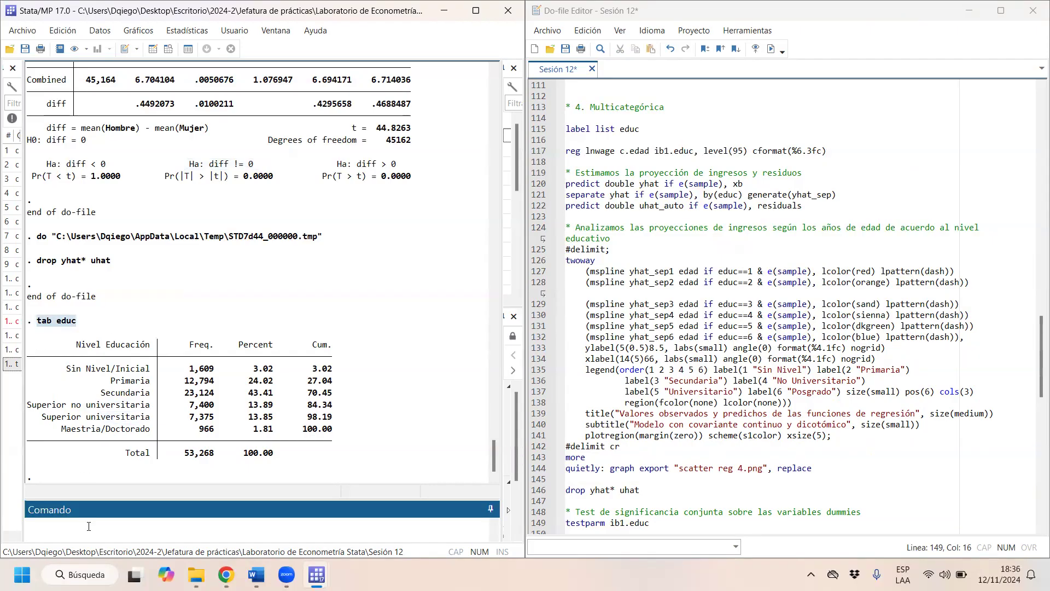
key(ctrl+v)
text(, nol)
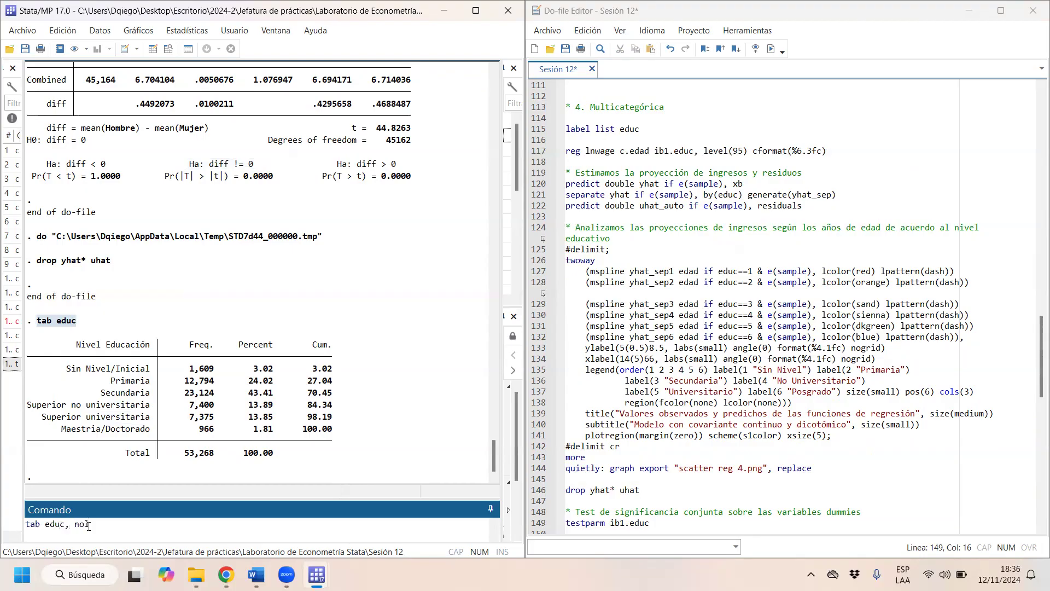
key(Return)
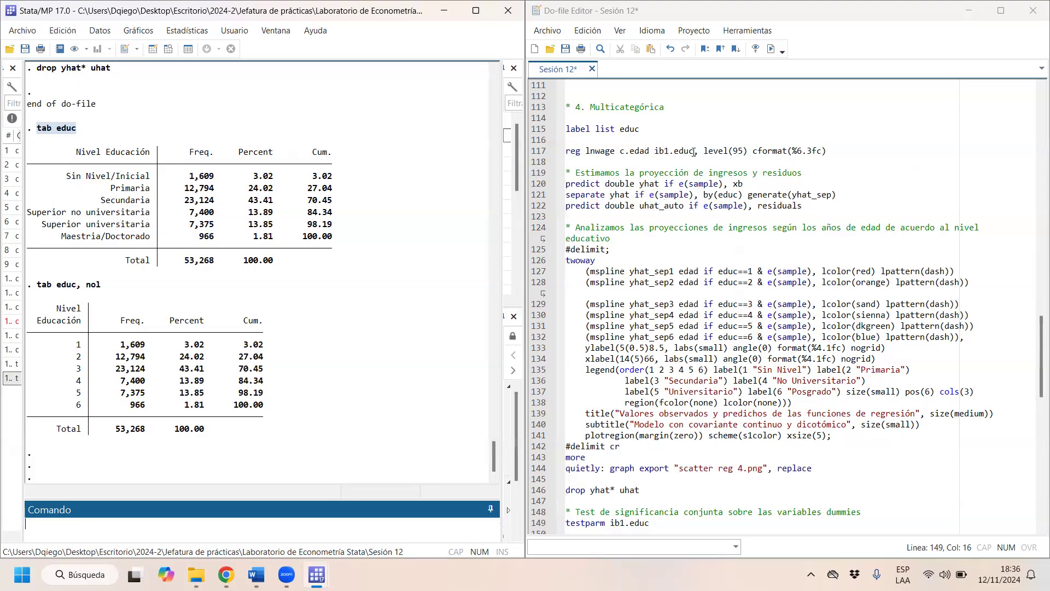
- Change ib1.educ to i.educ in the lnwage regression on c.edad and run that line
drag(693, 151, 666, 151)
click(669, 151)
key(BackSpace)
key(BackSpace)
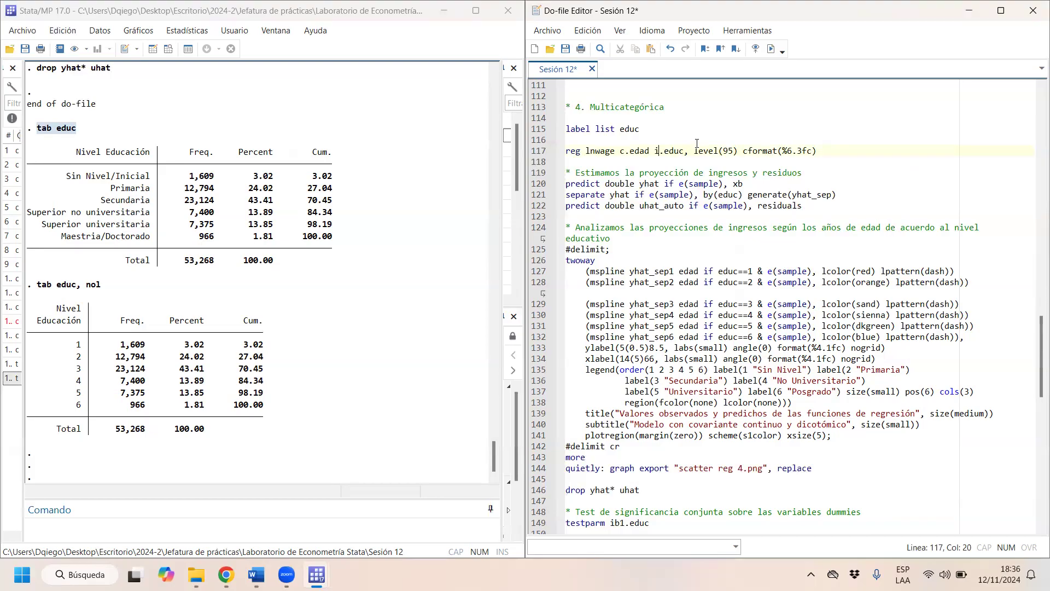
drag(702, 151, 616, 151)
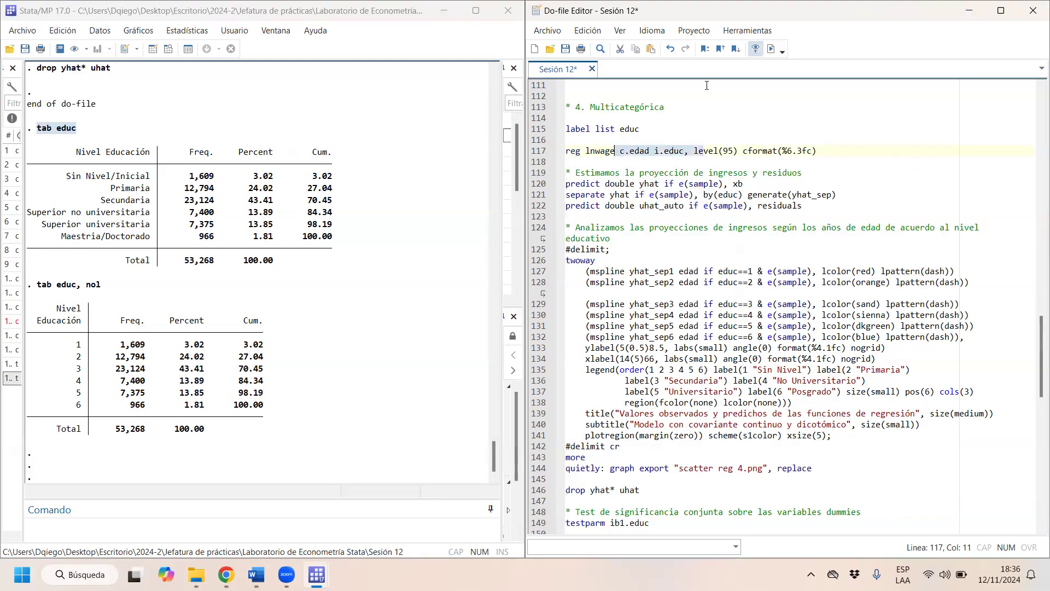
right_click(767, 51)
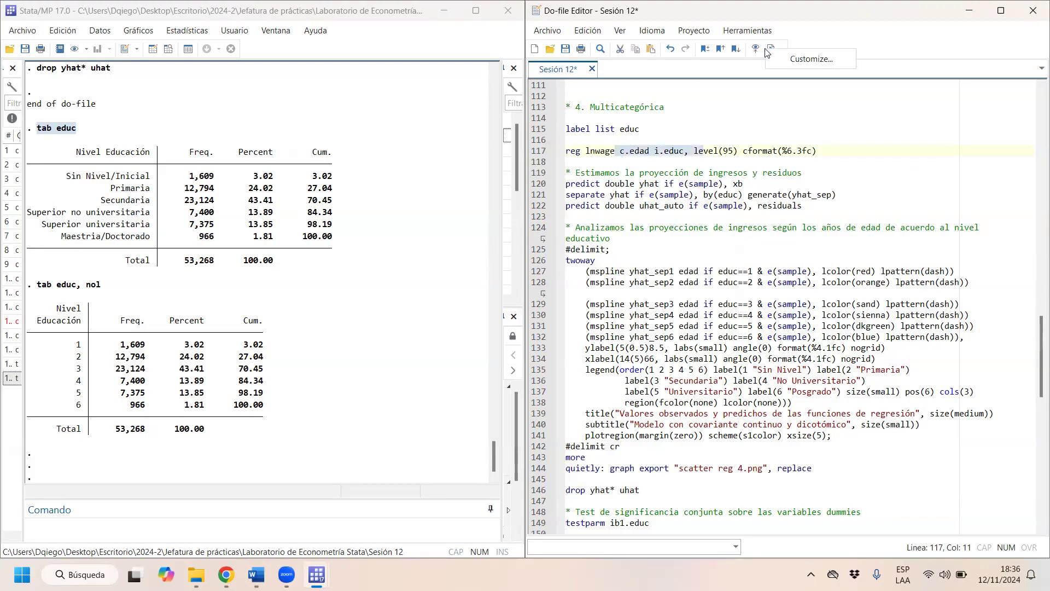
click(768, 51)
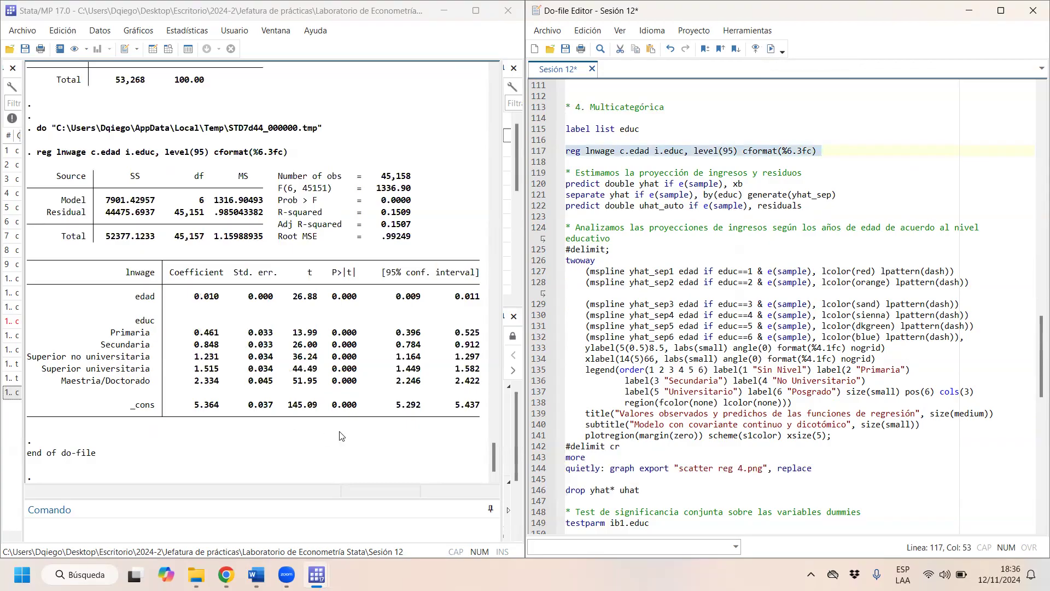
- Examine the education level coefficients in the regression output, starting with the Primaria coefficient
drag(112, 321, 147, 345)
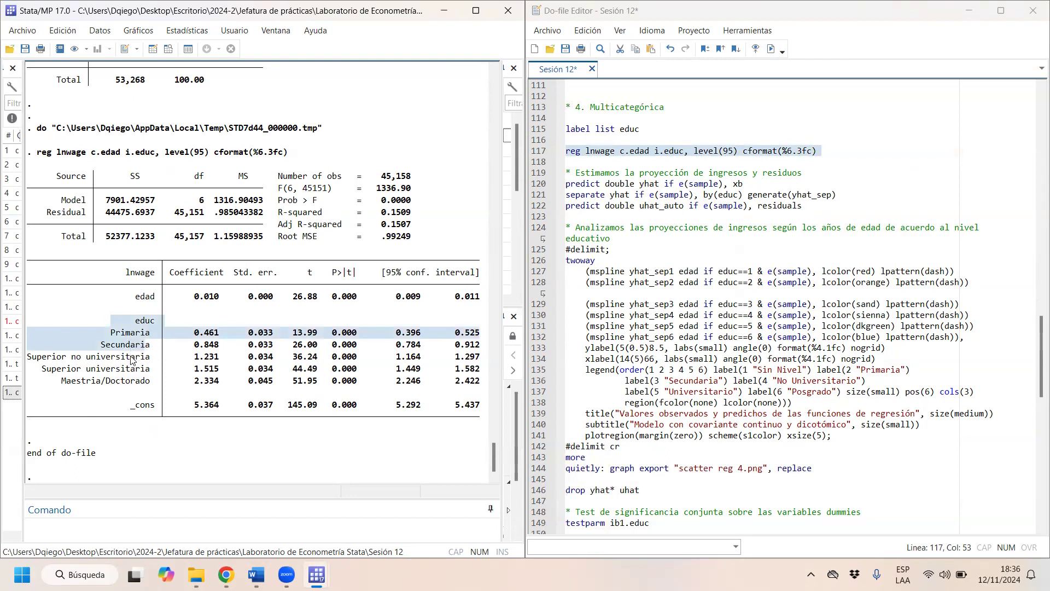
right_click(480, 384)
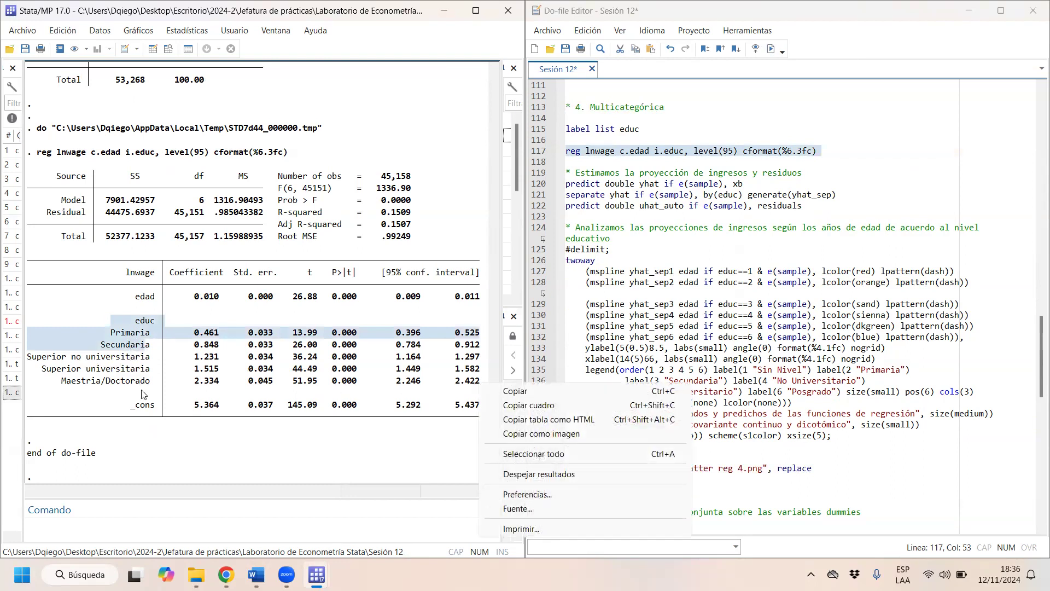
click(119, 334)
click(119, 333)
drag(108, 335, 462, 386)
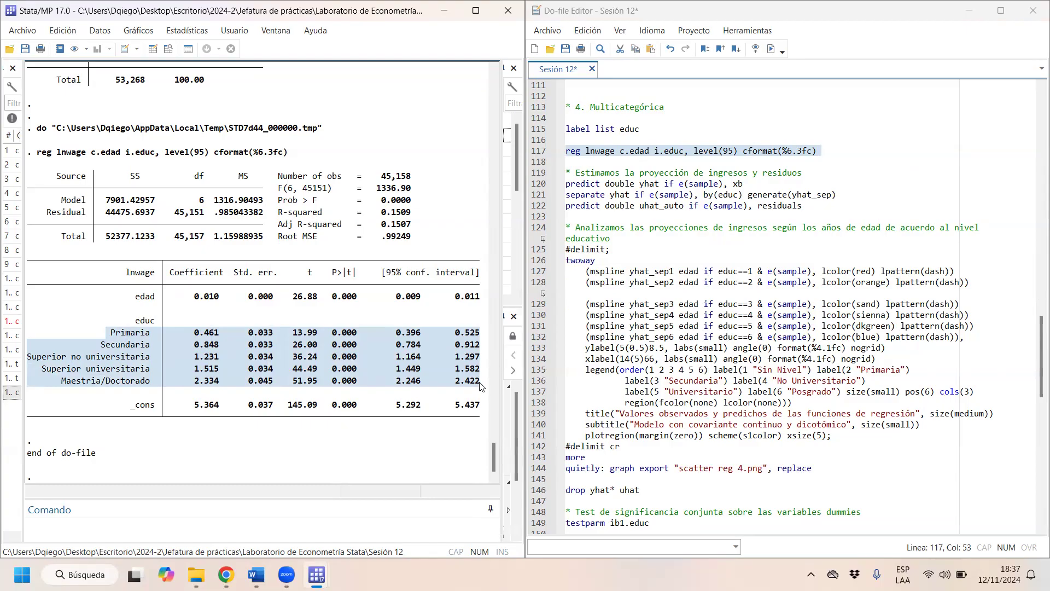
click(218, 342)
drag(218, 338, 195, 336)
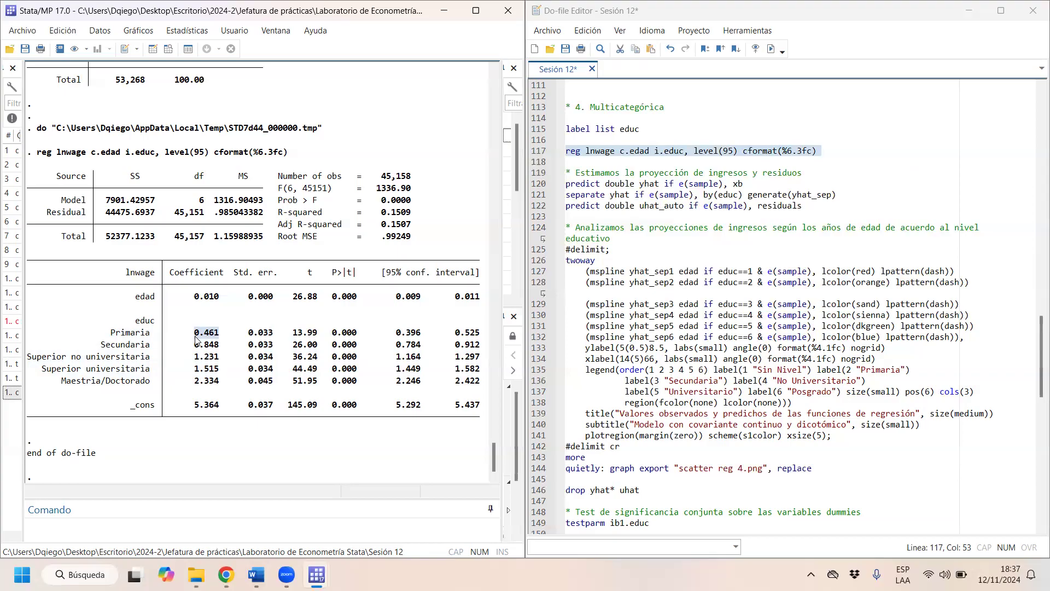
- Examine the lnwage regression coefficients for Secundaria, Superior no universitaria, Superior universitaria and Maestria/Doctorado
drag(224, 346, 195, 345)
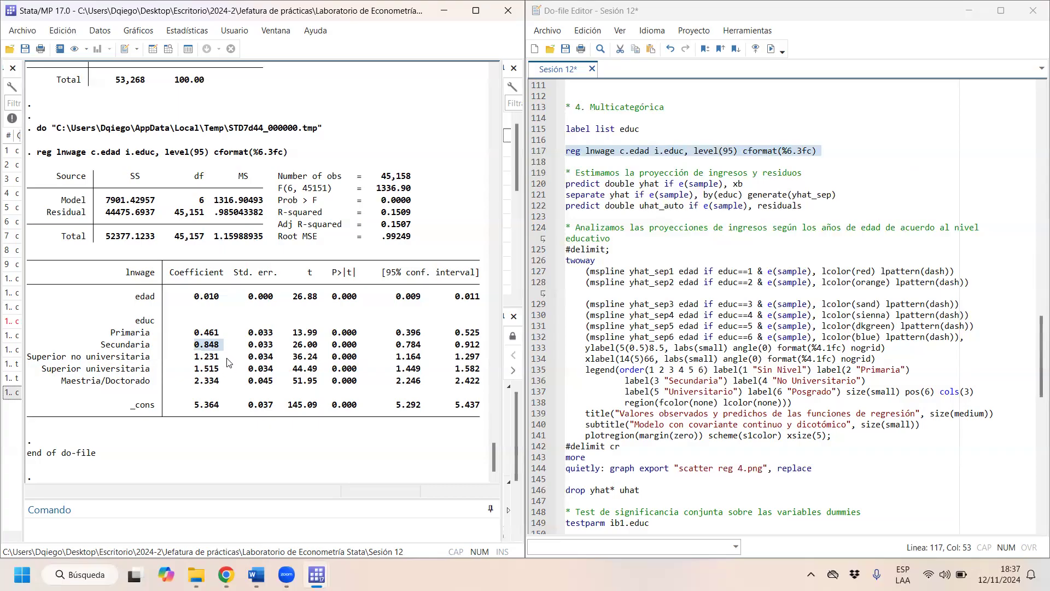
drag(228, 360, 196, 366)
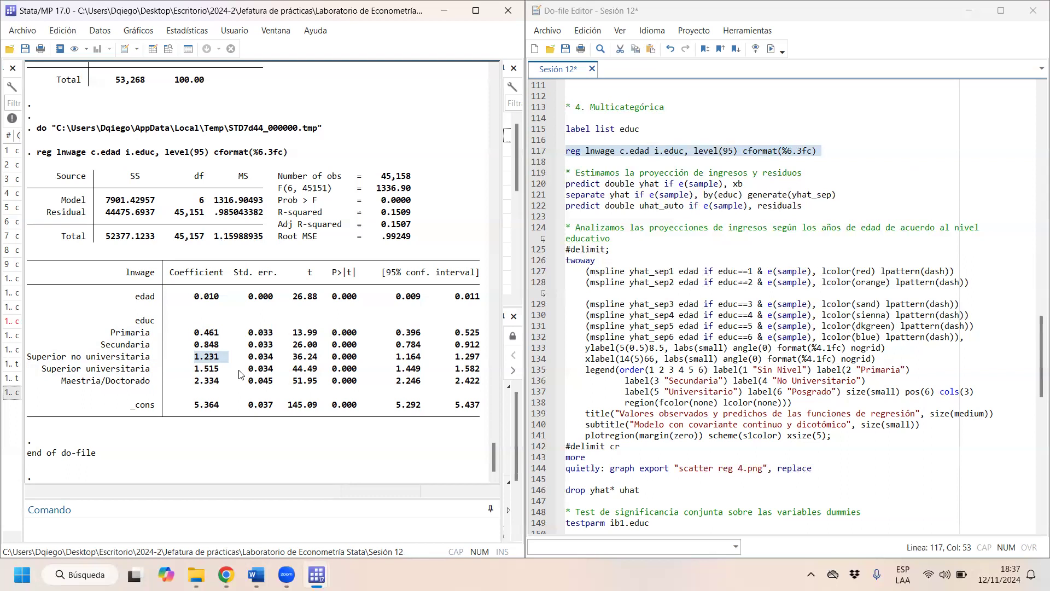
mouse_move(199, 369)
mouse_down()
mouse_move(242, 372)
mouse_move(228, 384)
mouse_move(219, 377)
mouse_up()
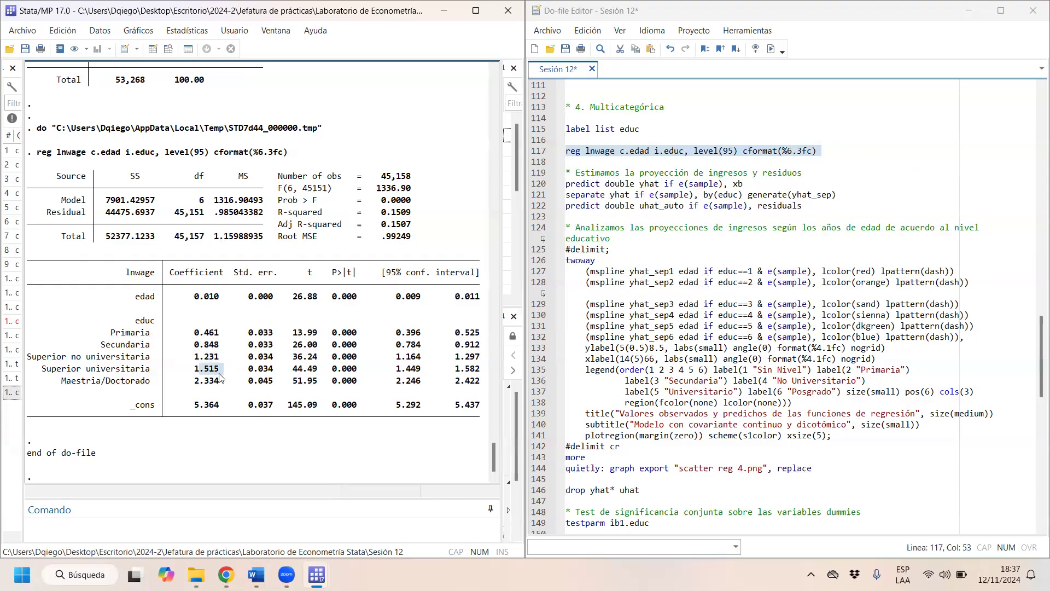
drag(195, 381, 221, 381)
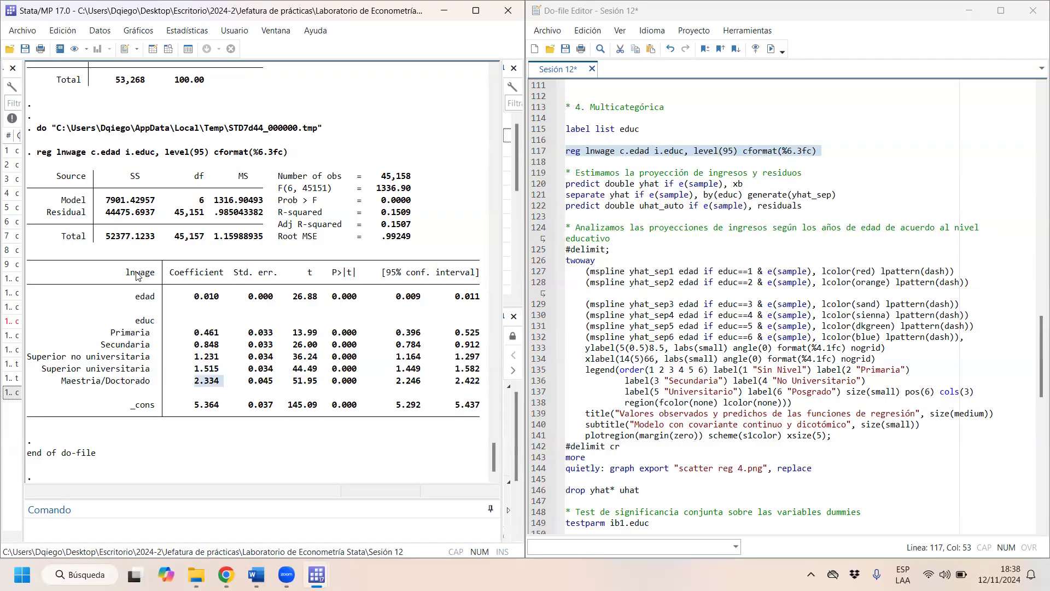
- Check the code for the highest education level, change i.educ to ib6.educ in the lnwage regression, and run that line
click(666, 152)
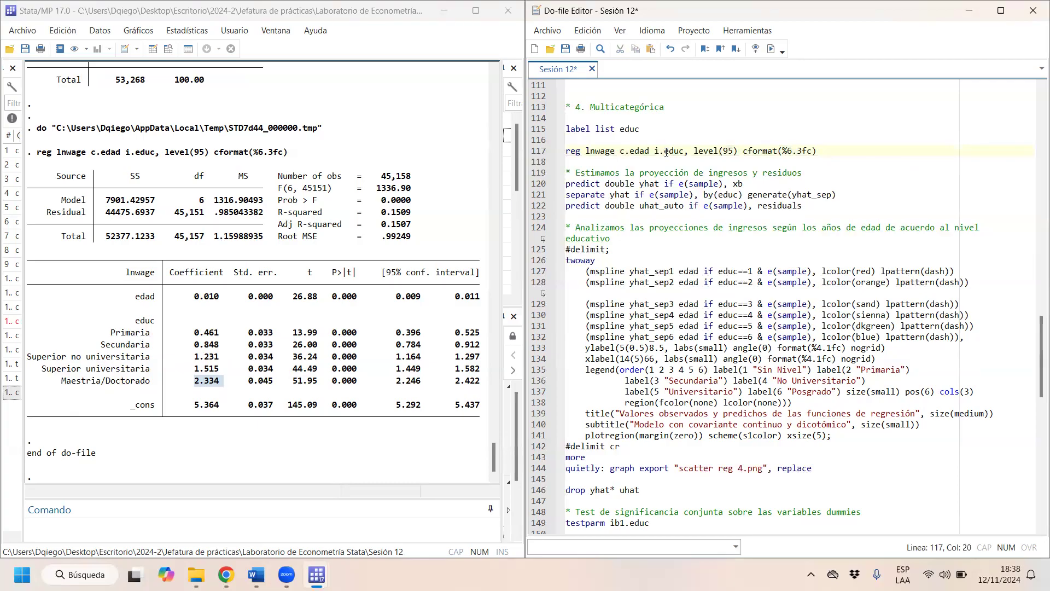
text(b)
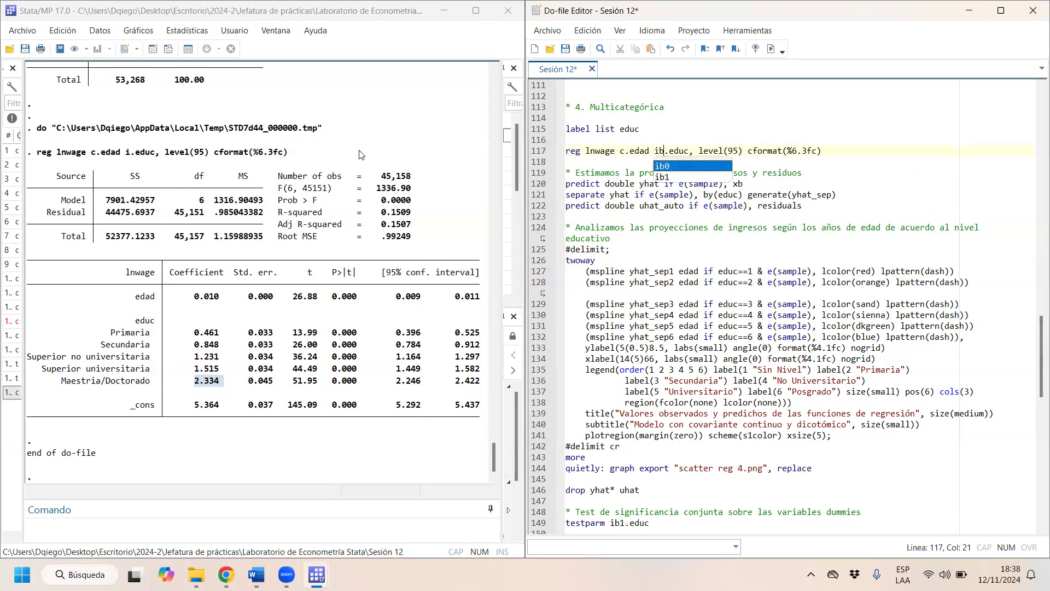
click(186, 112)
scroll(186, 113, up, 3)
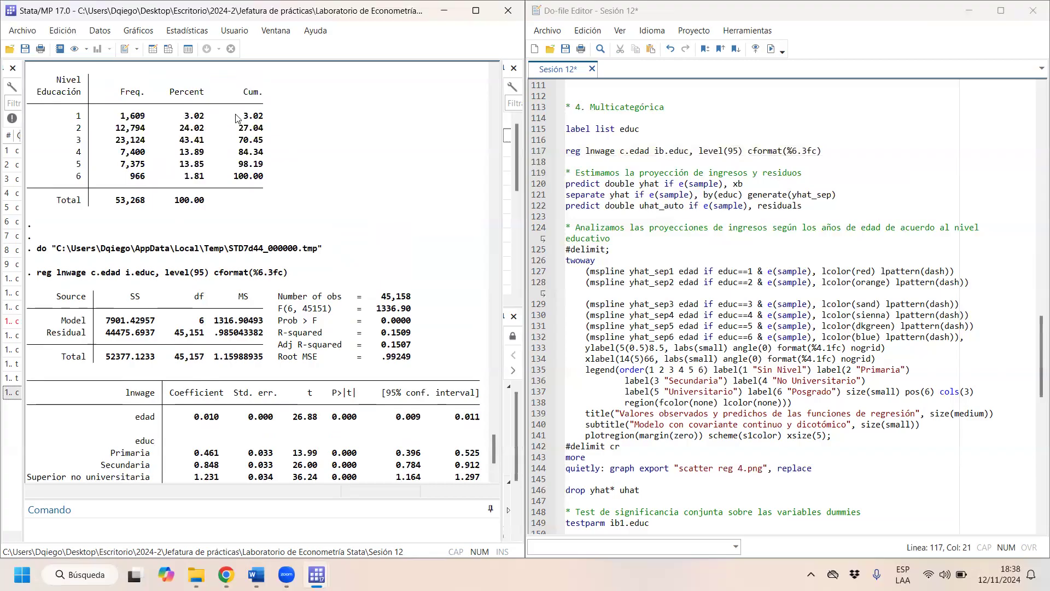
mouse_move(65, 185)
mouse_down()
mouse_move(94, 177)
mouse_move(77, 178)
mouse_up()
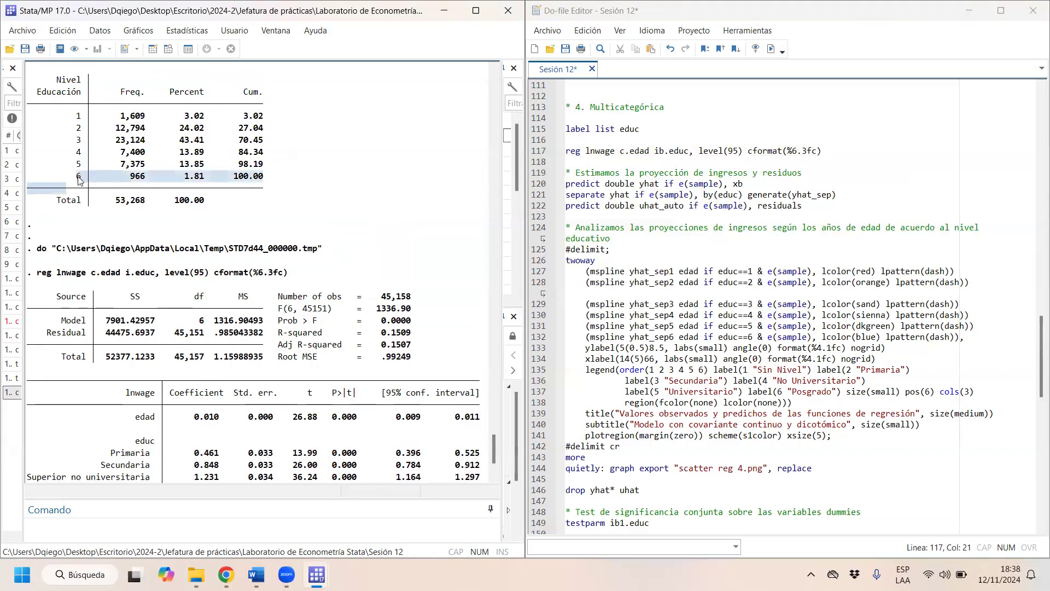
click(418, 219)
scroll(418, 223, up, 3)
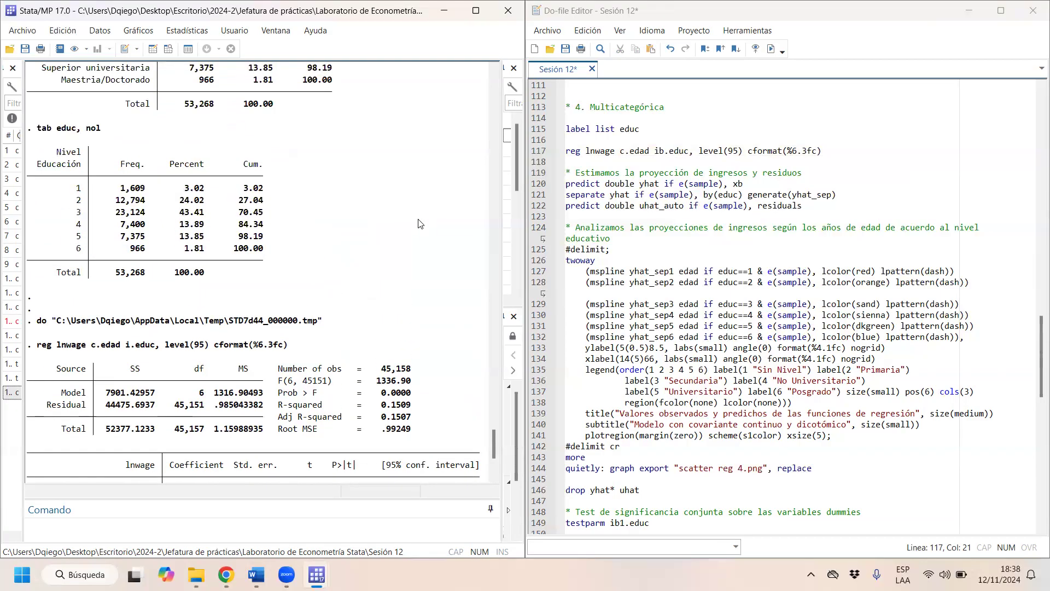
click(666, 151)
text(6)
drag(644, 151, 703, 151)
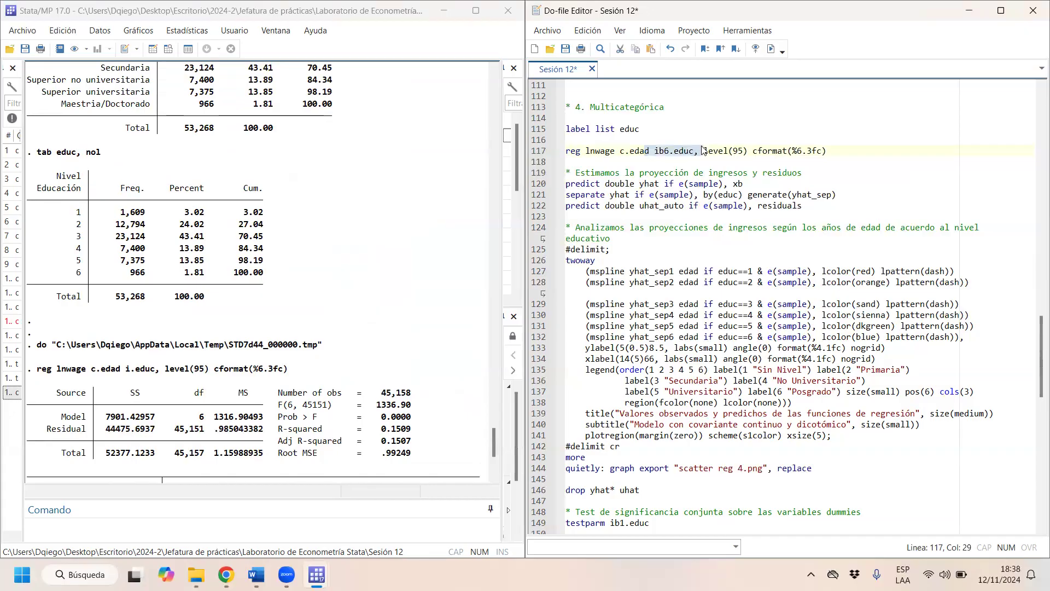
click(772, 48)
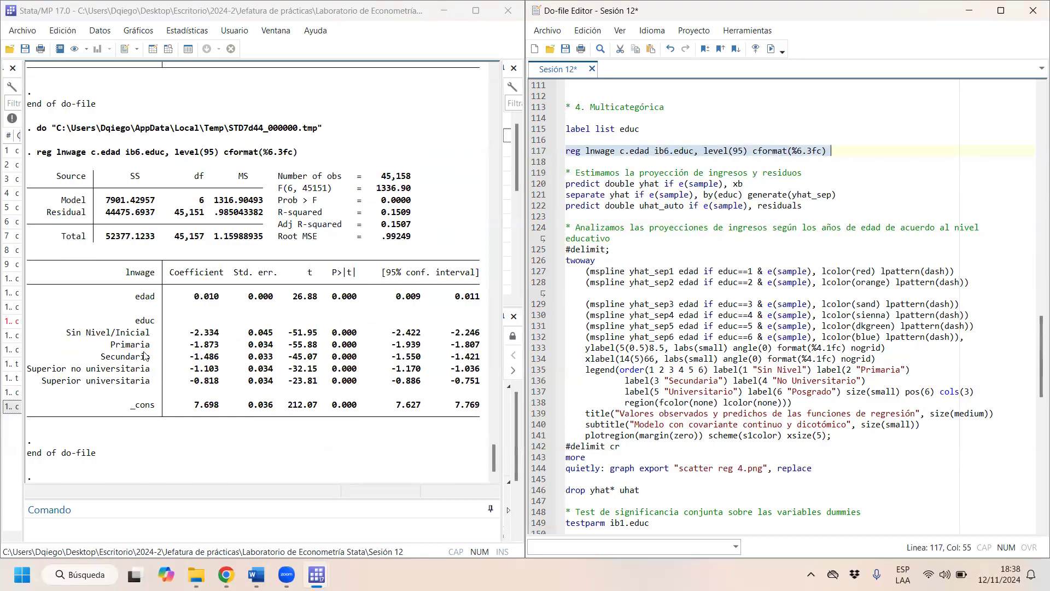
- Examine the educ coefficients of the ib6.educ regression and compare them with those of the earlier i.educ regression
drag(189, 332, 244, 336)
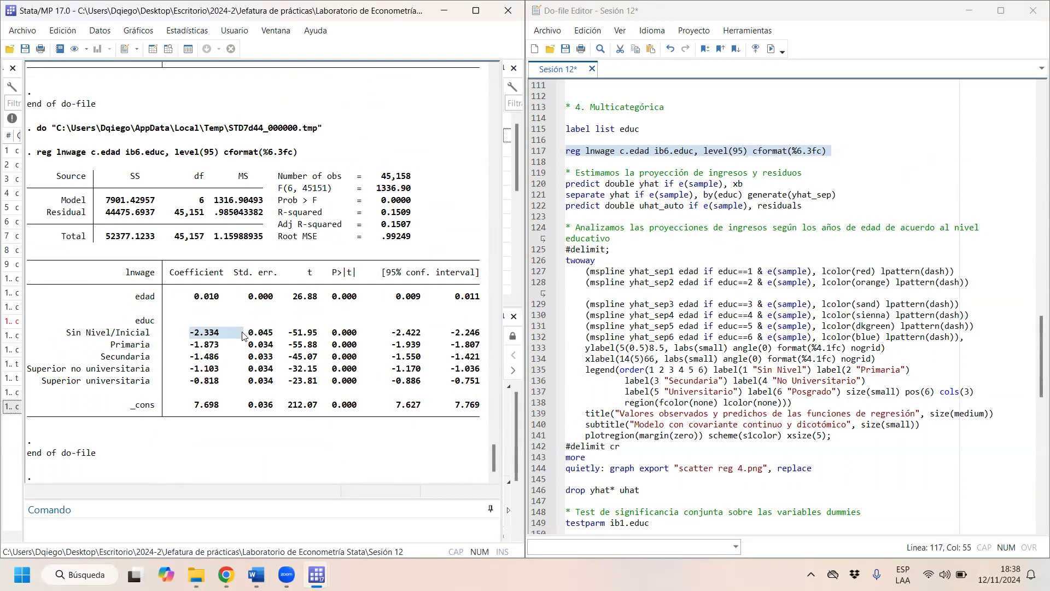
drag(190, 345, 215, 347)
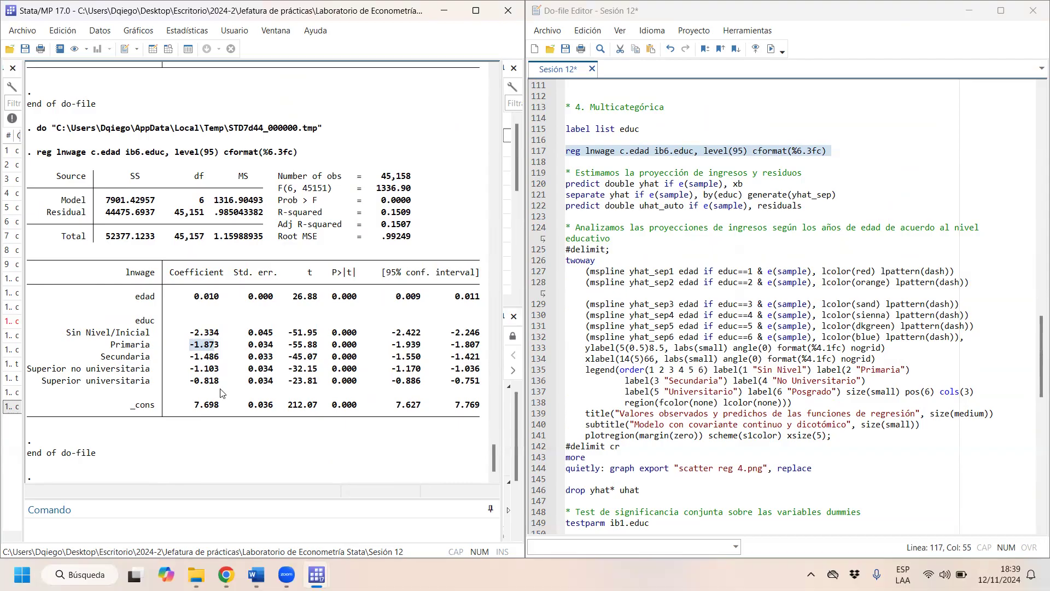
drag(477, 385, 2, 327)
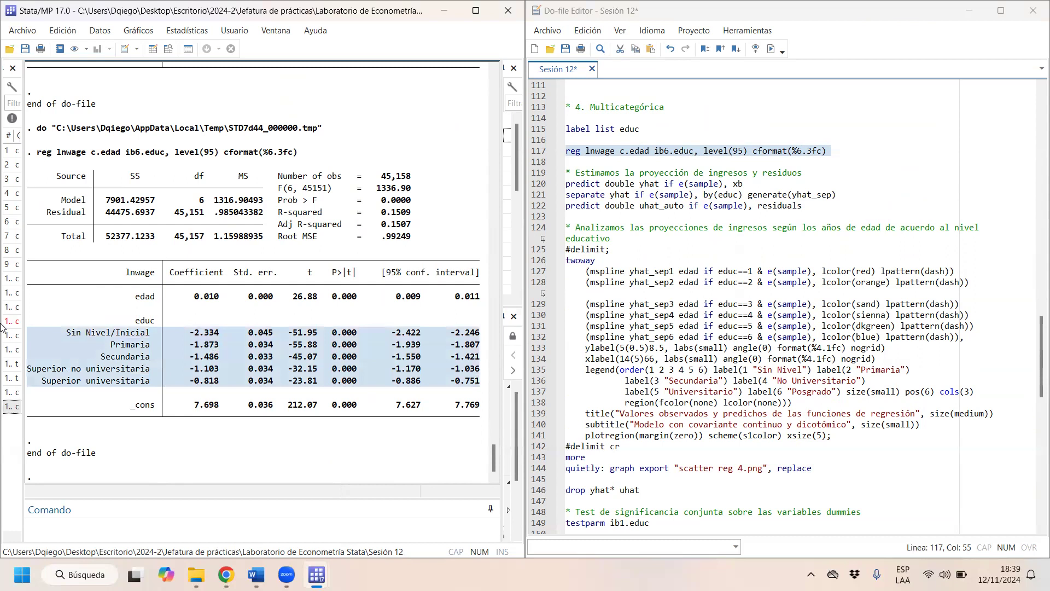
click(81, 307)
scroll(81, 306, up, 1)
scroll(81, 307, up, 5)
scroll(81, 306, down, 5)
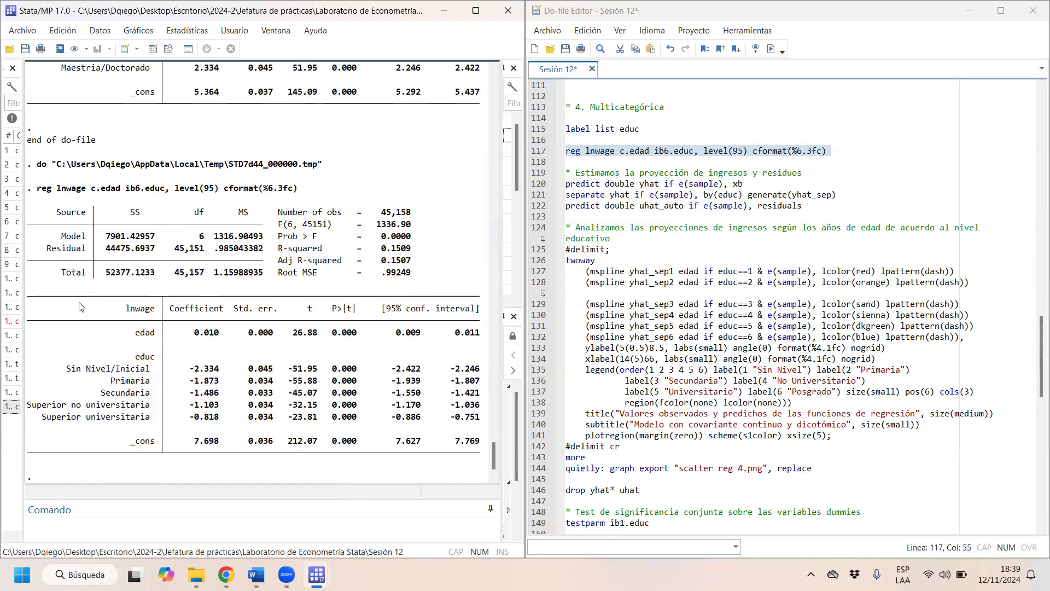
scroll(81, 306, down, 1)
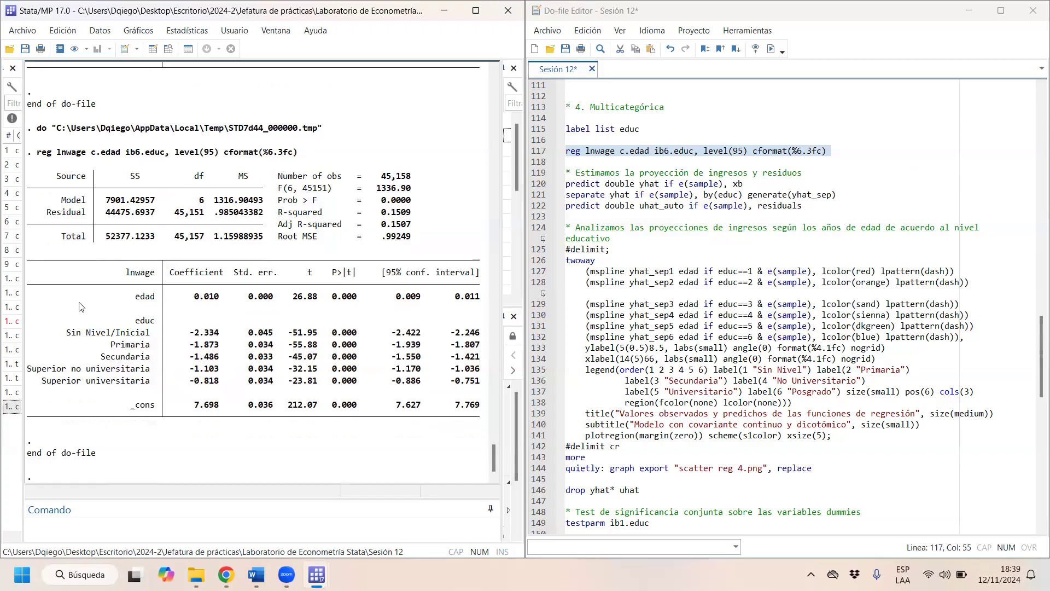
scroll(81, 307, up, 6)
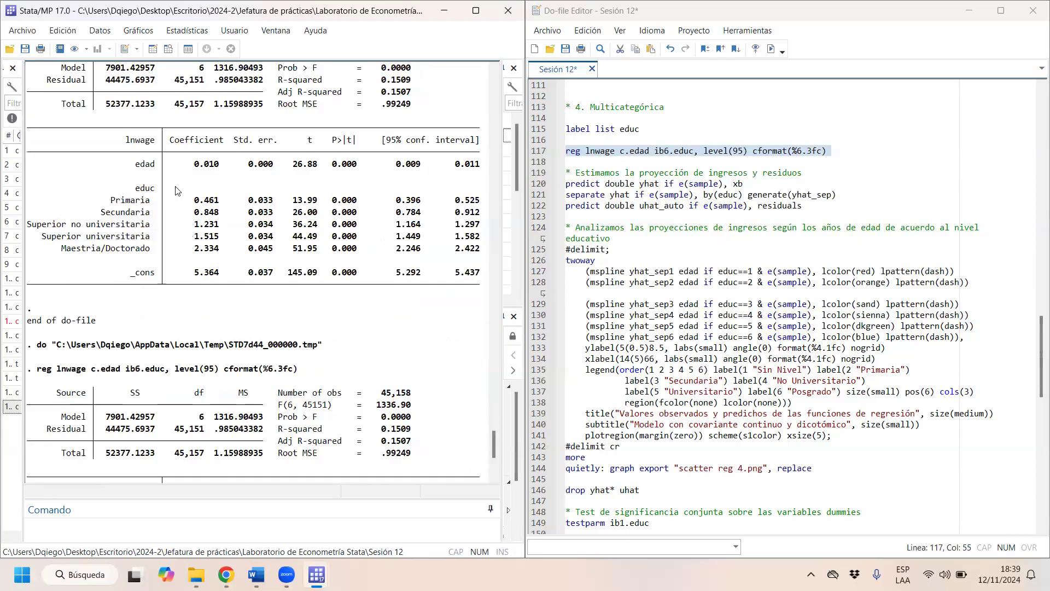
scroll(176, 190, down, 6)
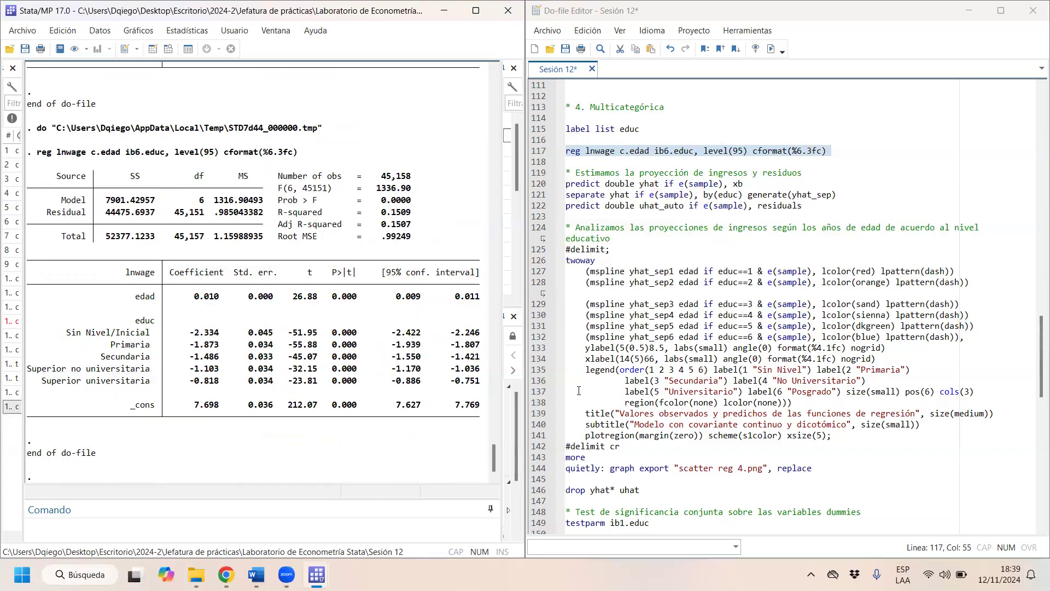
- Change ib6.educ to ib3.educ in the lnwage regression, run that line and review the education coefficients
click(674, 152)
key(Left)
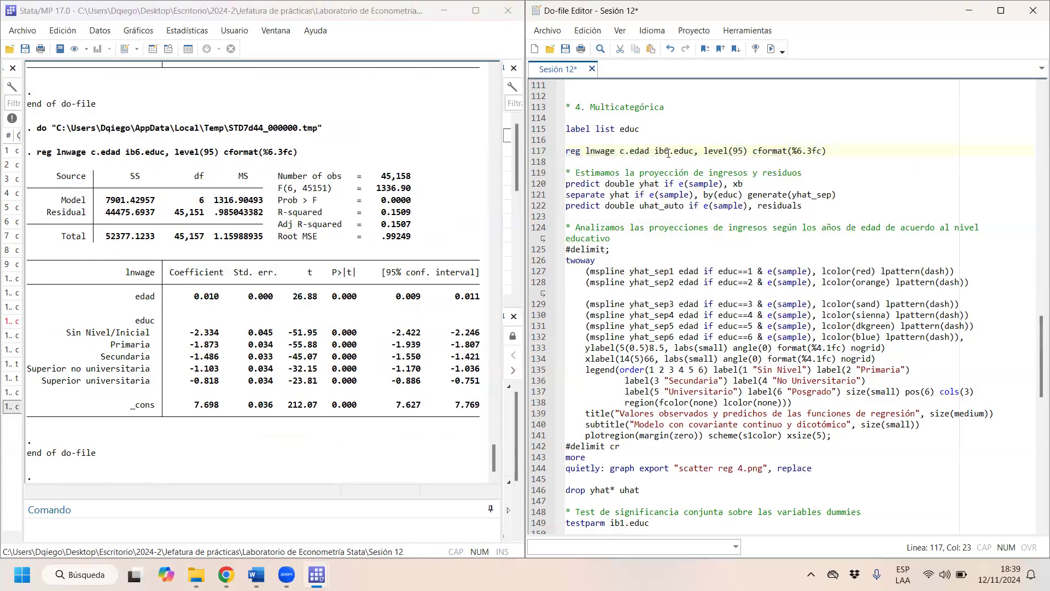
key(BackSpace)
text(3)
click(323, 181)
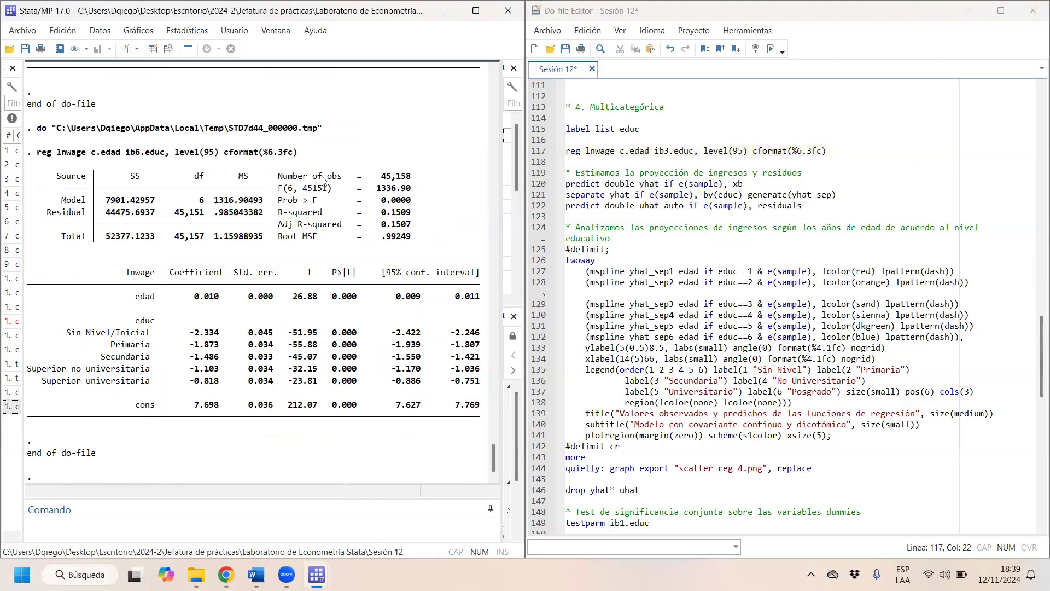
scroll(322, 181, up, 1)
scroll(323, 181, up, 2)
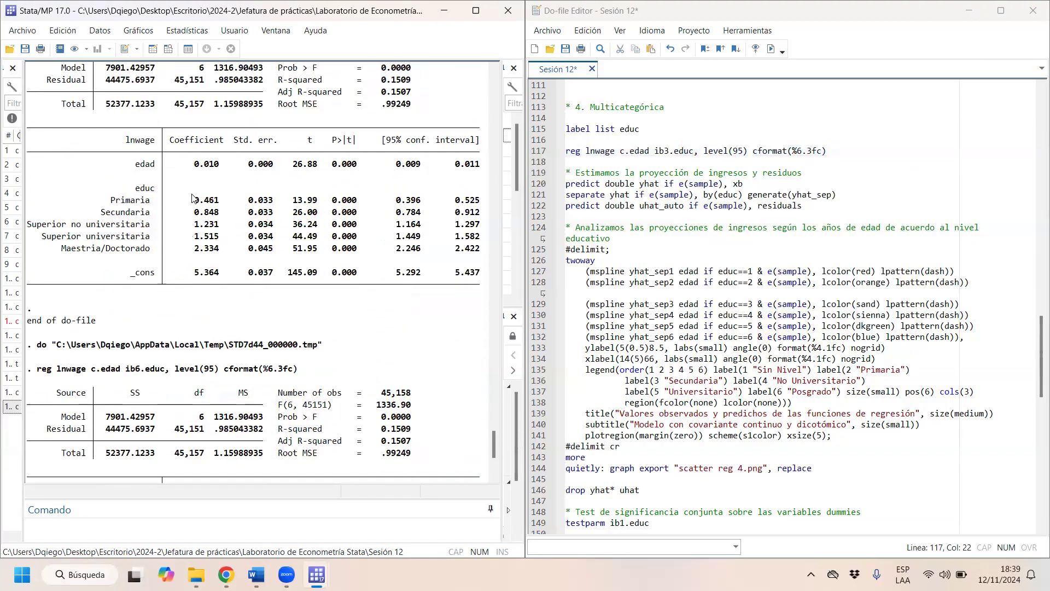
drag(648, 151, 700, 149)
click(771, 49)
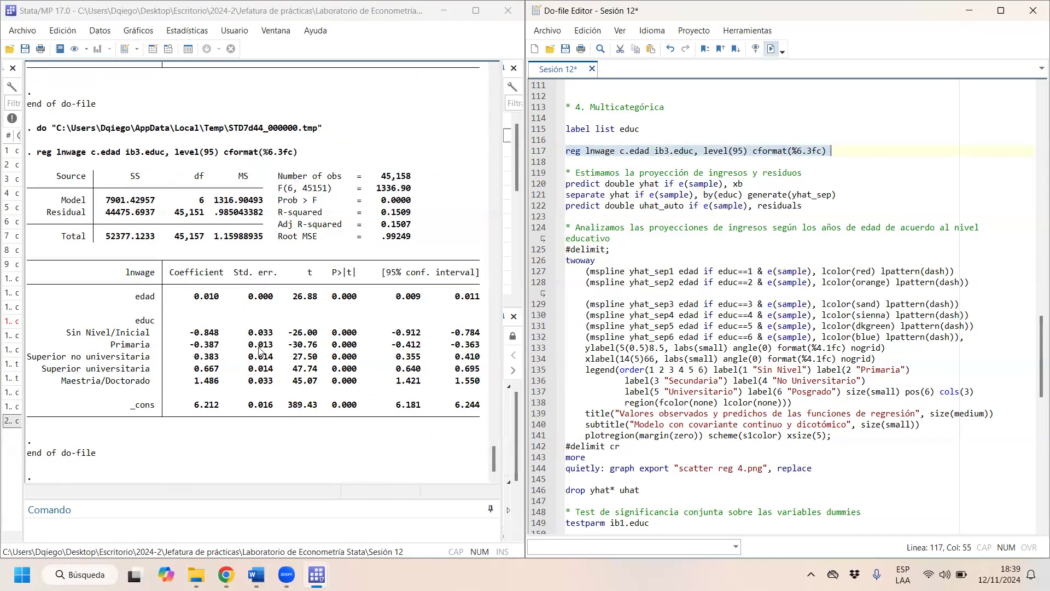
drag(193, 335, 233, 394)
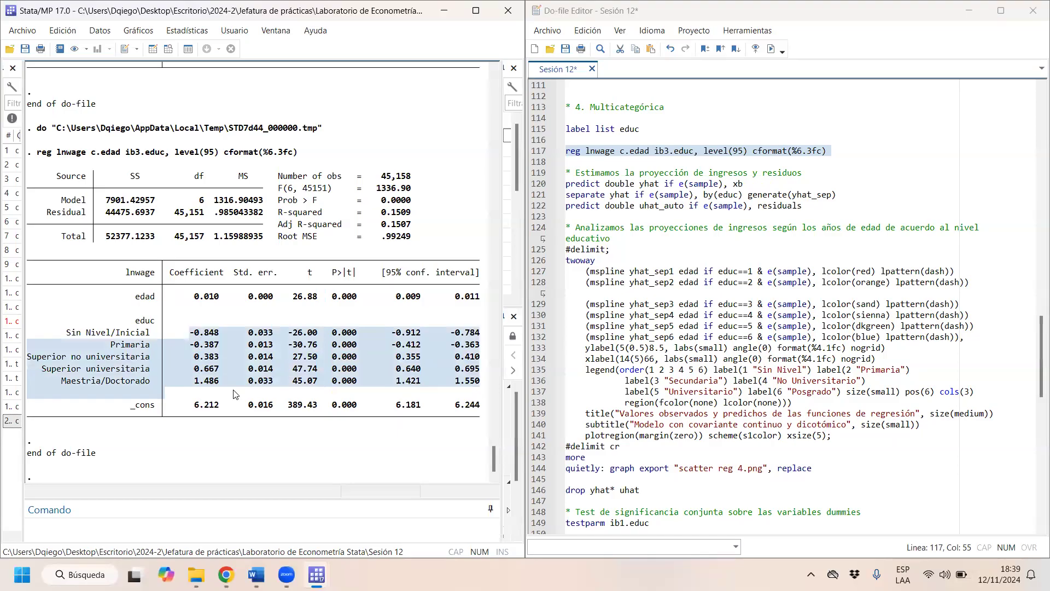
- Set the regression term back to ib1.educ and run the three lines generating yhat, yhat_sep by educ and the uhat_auto residuals
click(673, 149)
key(BackSpace)
text(1)
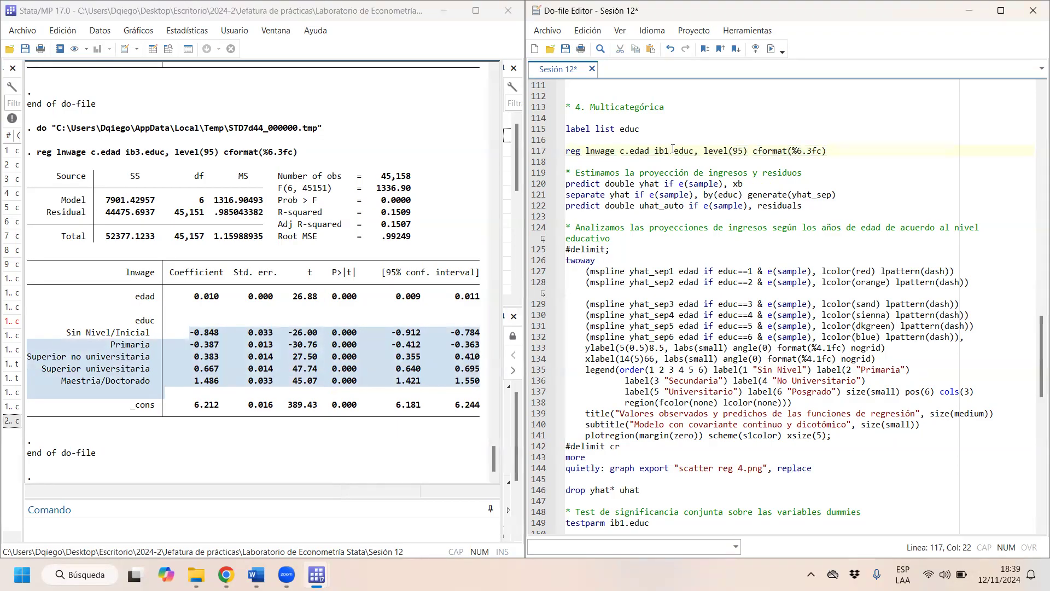
drag(602, 185, 749, 203)
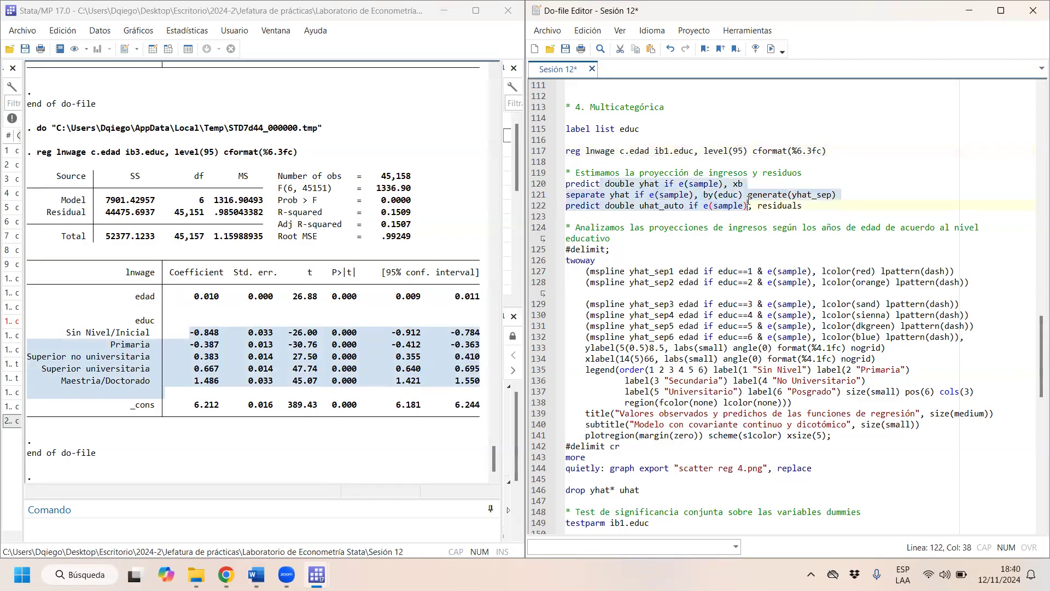
key(ctrl+d)
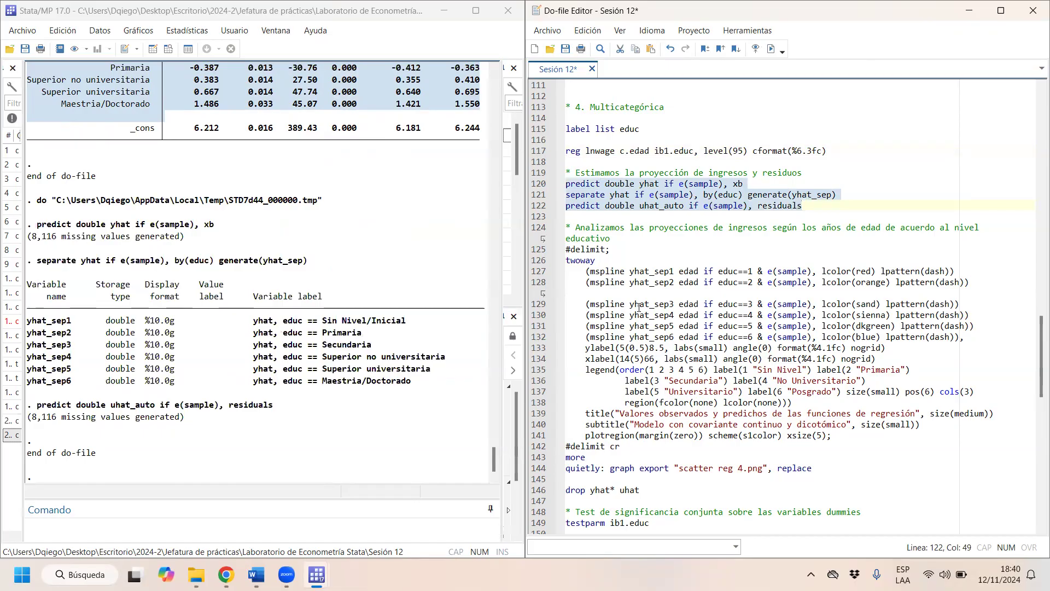
- Run the twoway mspline graph block of predicted income by age and education level, from #delimit; through #delimit cr
drag(567, 248, 664, 467)
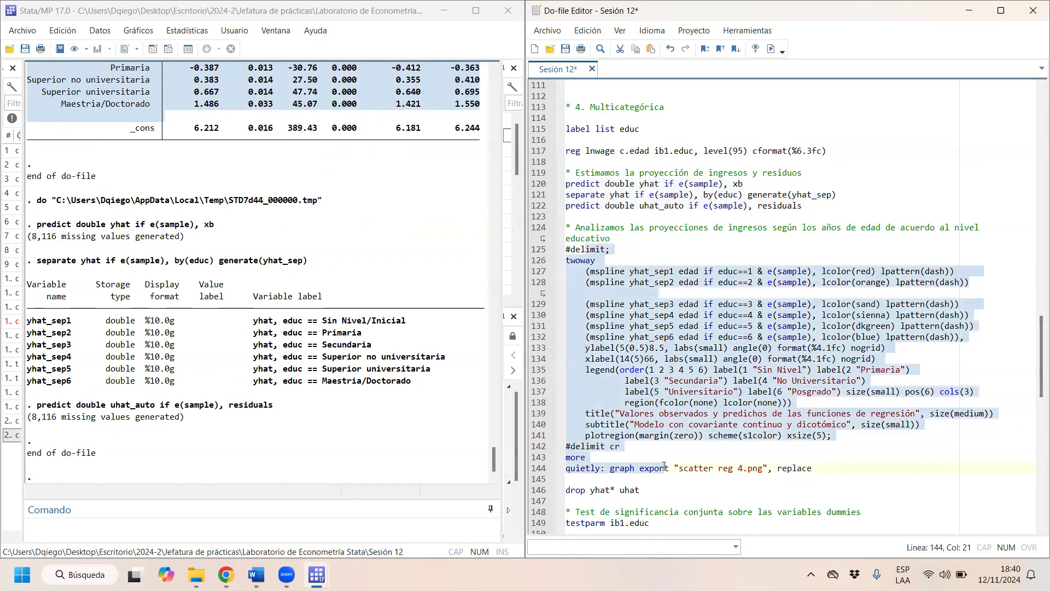
click(611, 272)
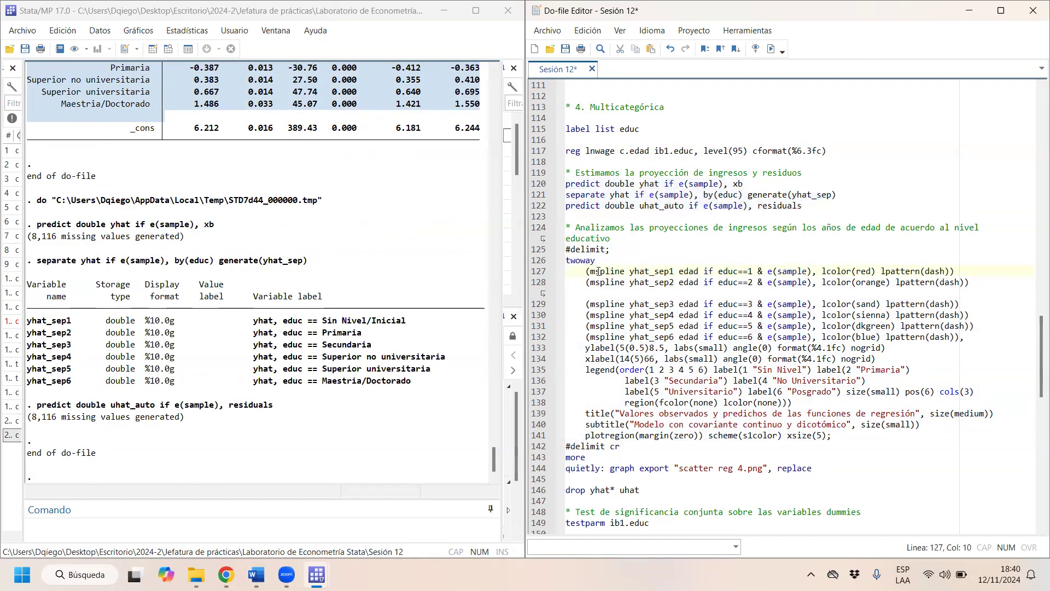
click(582, 249)
drag(582, 248, 637, 467)
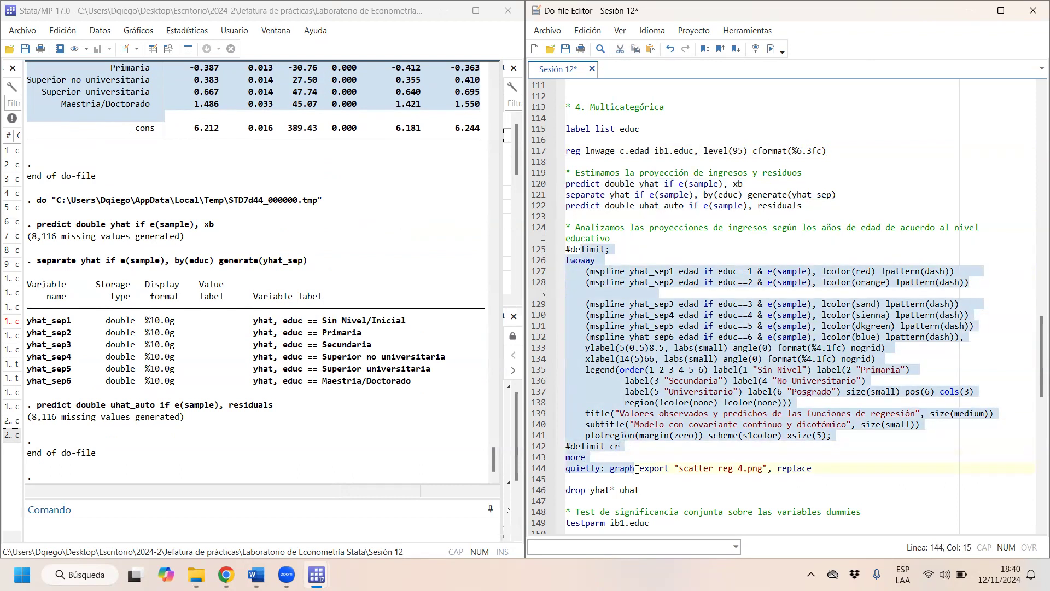
drag(636, 469, 621, 446)
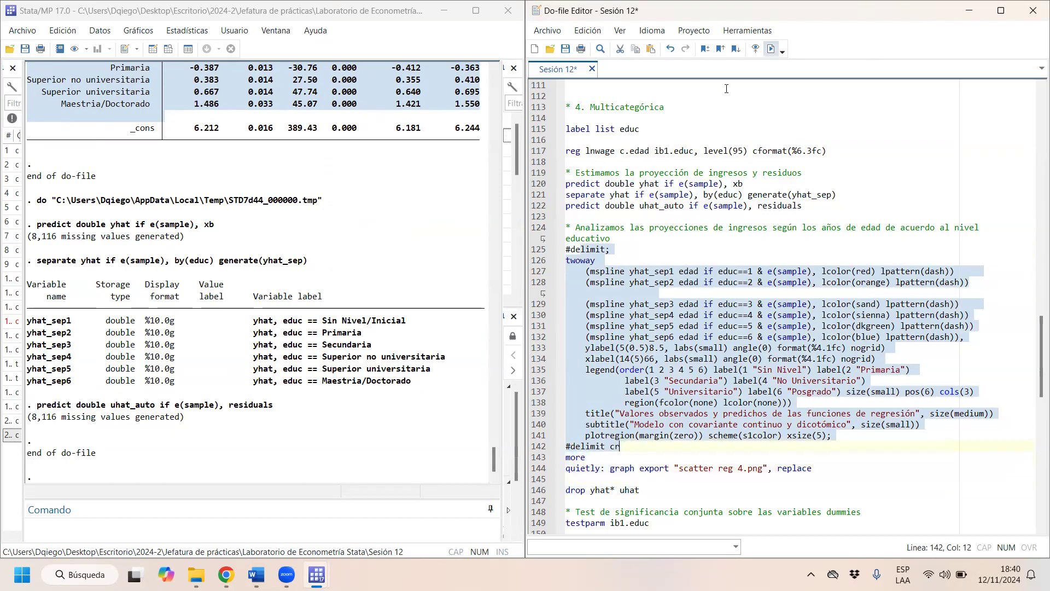
key(ctrl+d)
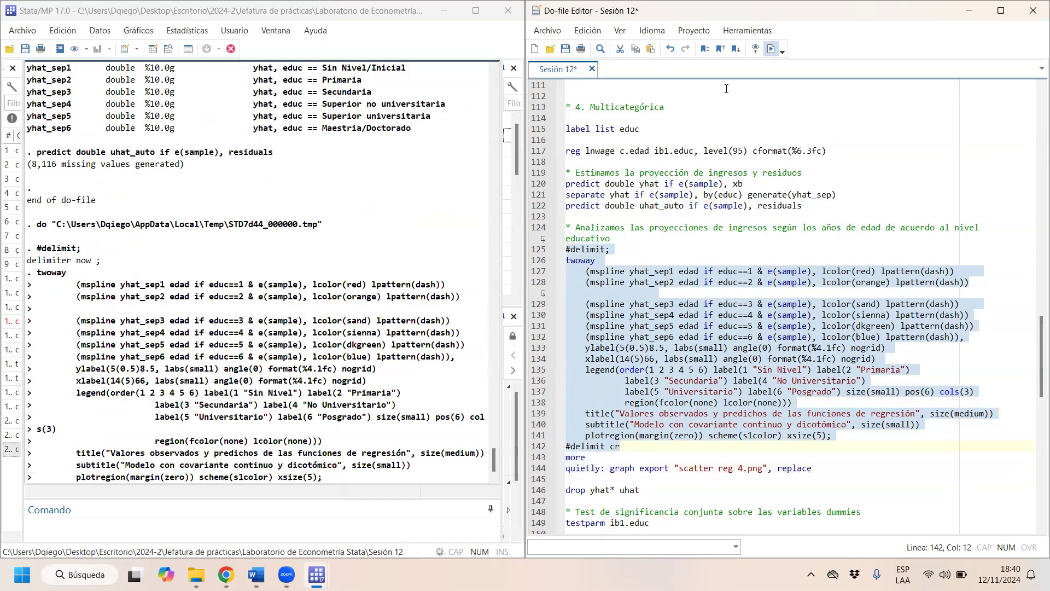
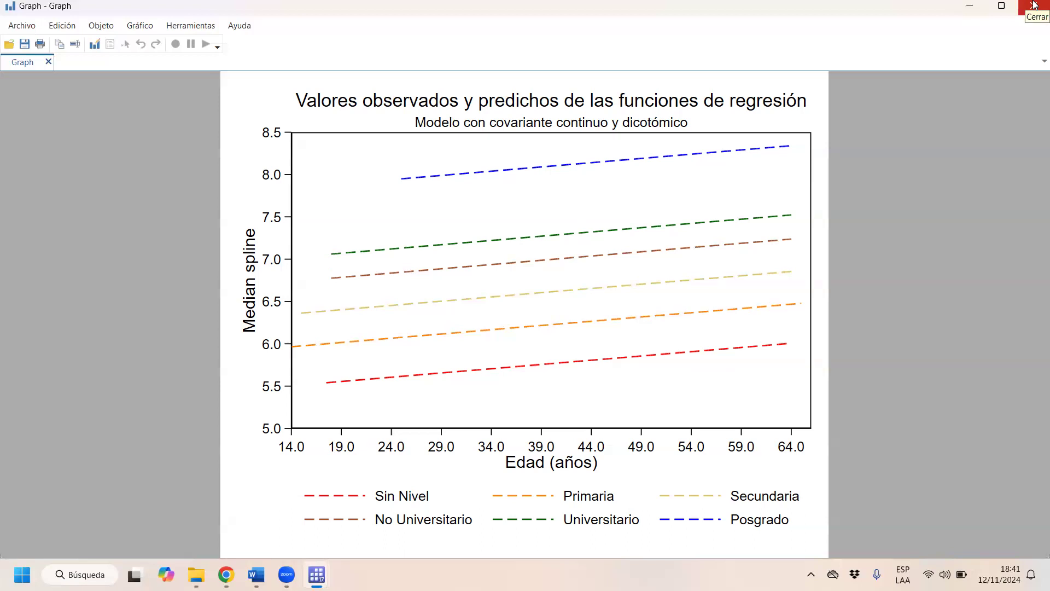
- Close the graph window and locate the joint significance test testparm ib1.educ in the do-file
click(1035, 5)
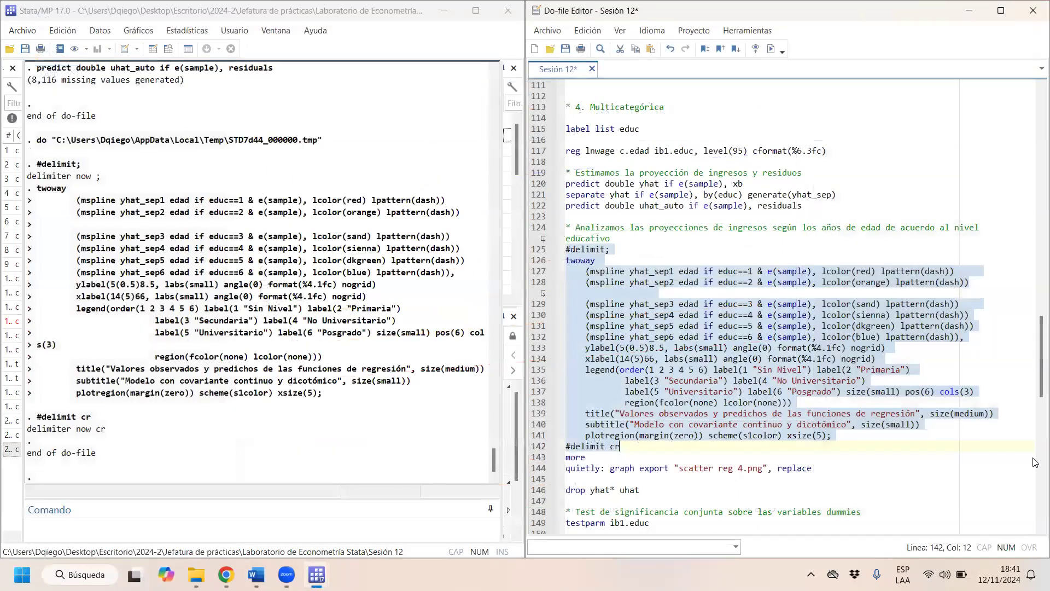
drag(1037, 352, 1038, 409)
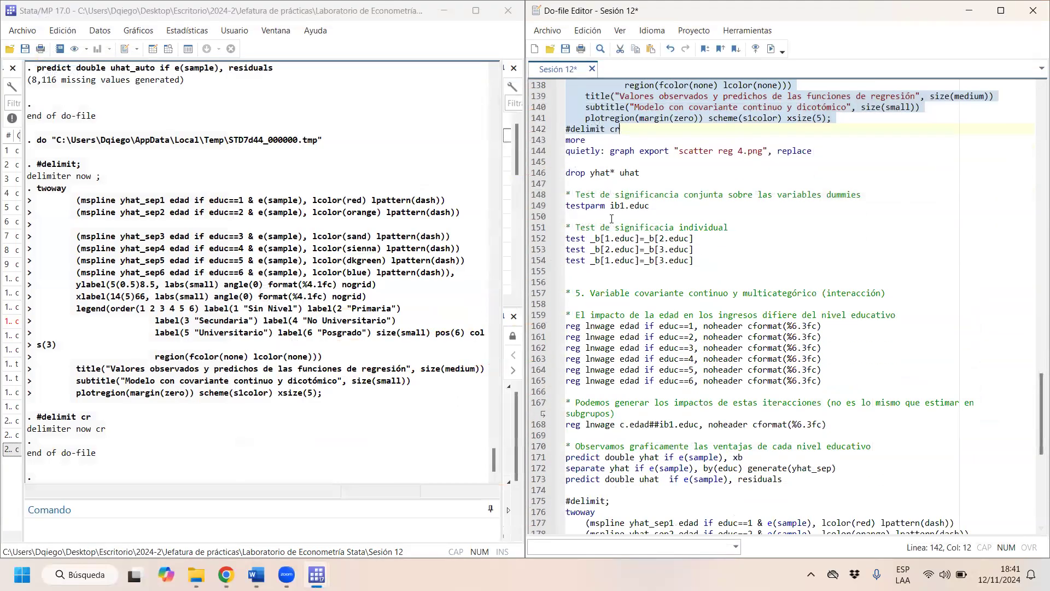
drag(565, 151, 650, 214)
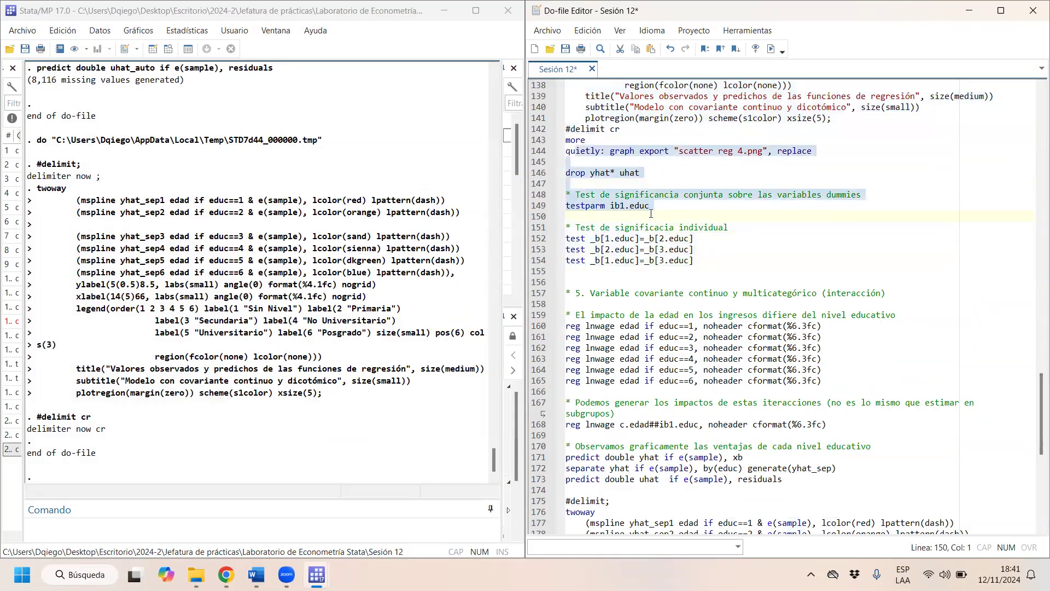
click(614, 183)
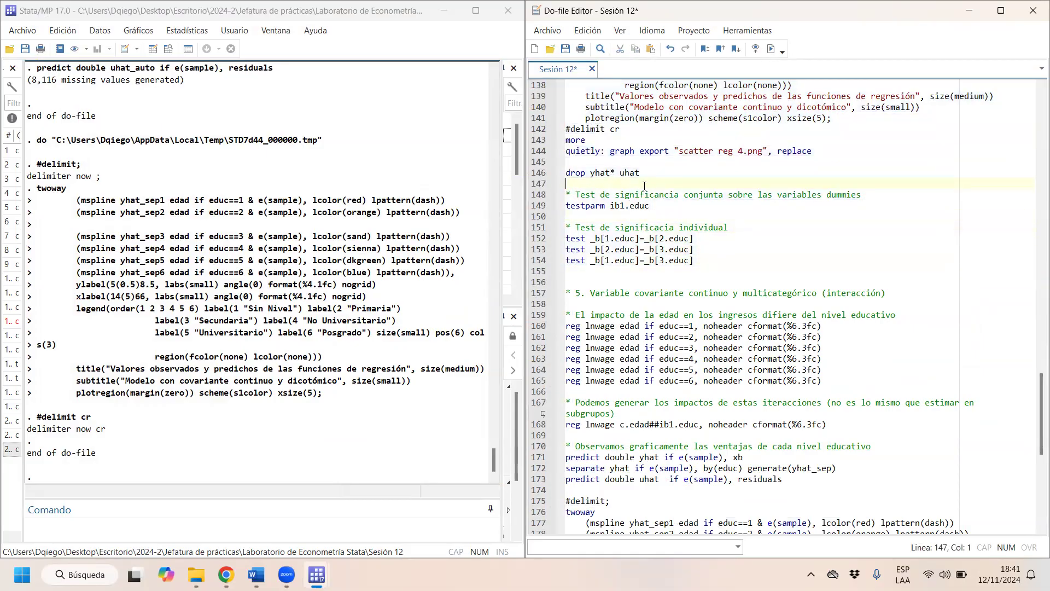
drag(651, 206, 549, 208)
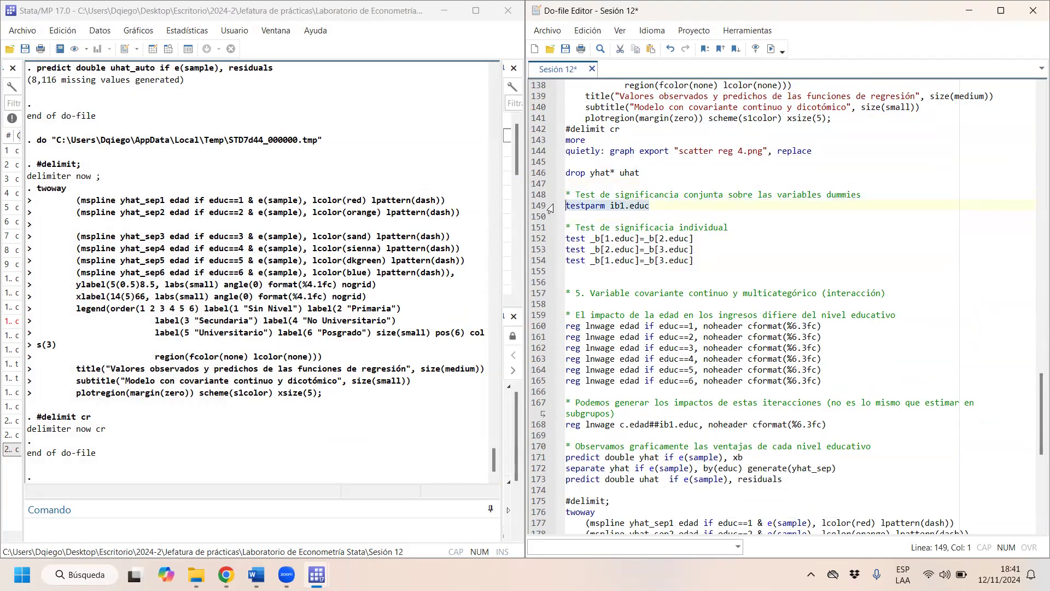
click(726, 215)
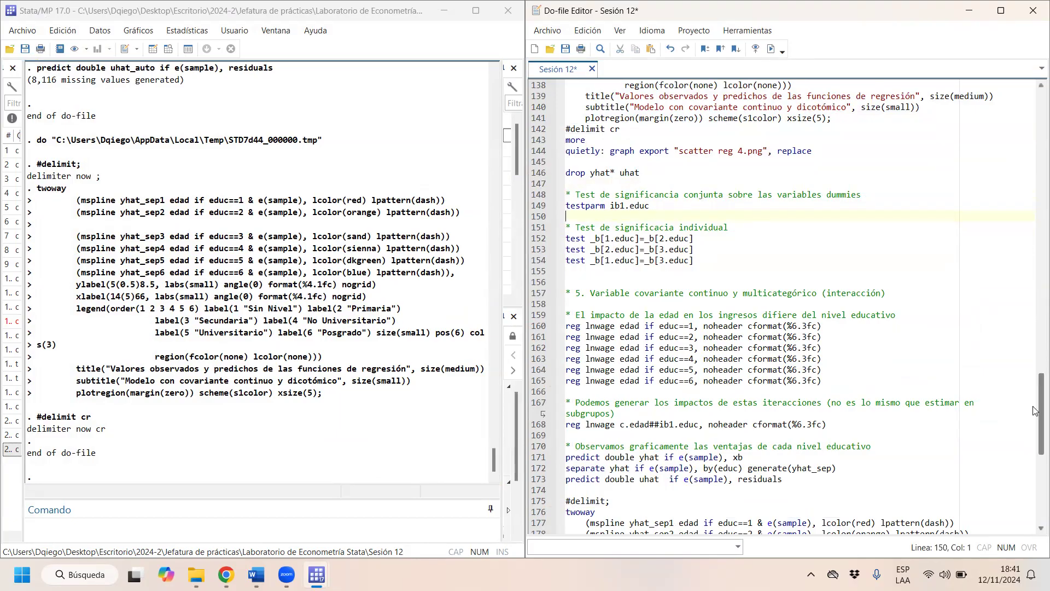
- Rerun the regression line reg lnwage c.edad ib1.educ, level(95) cformat(%6.3fc)
drag(1033, 405, 1033, 345)
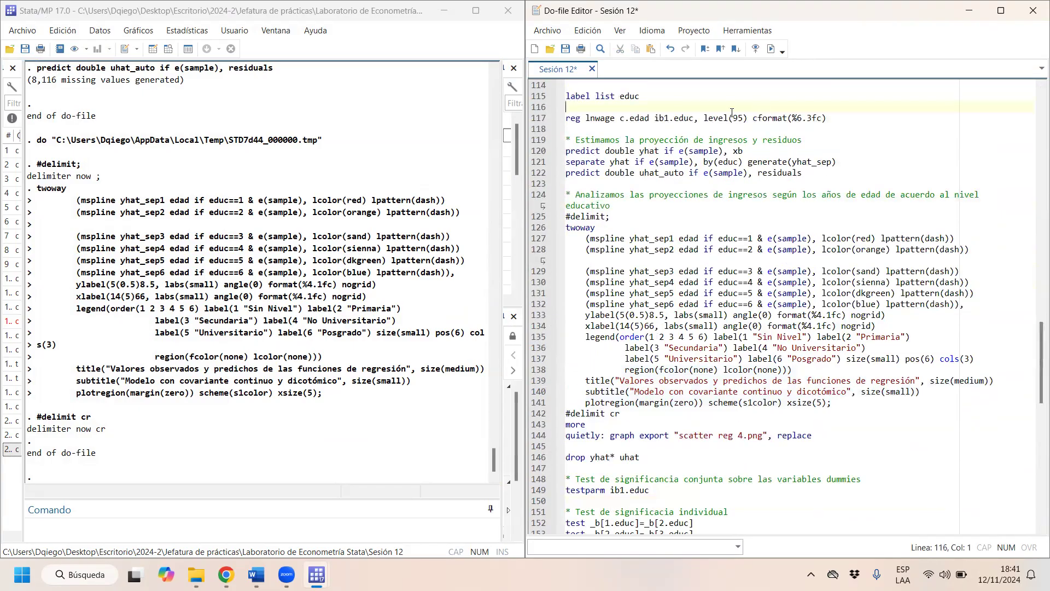
drag(566, 107, 674, 118)
key(shift+End)
key(ctrl+d)
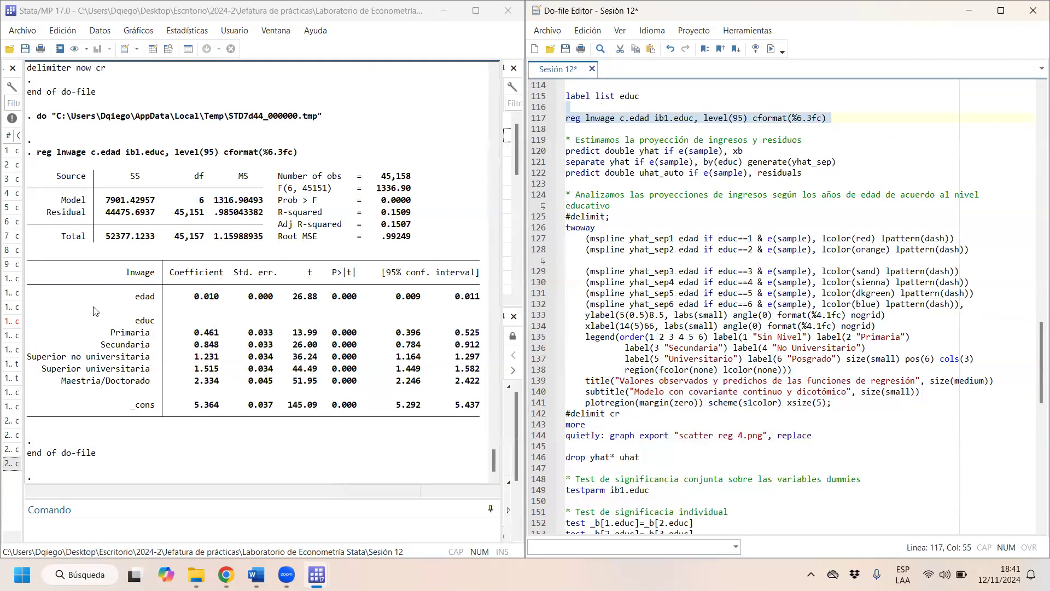
- Examine the educ coefficients, p-values and confidence intervals in the regression output, from Primaria to Maestria/Doctorado
drag(127, 322, 164, 323)
drag(227, 327, 475, 326)
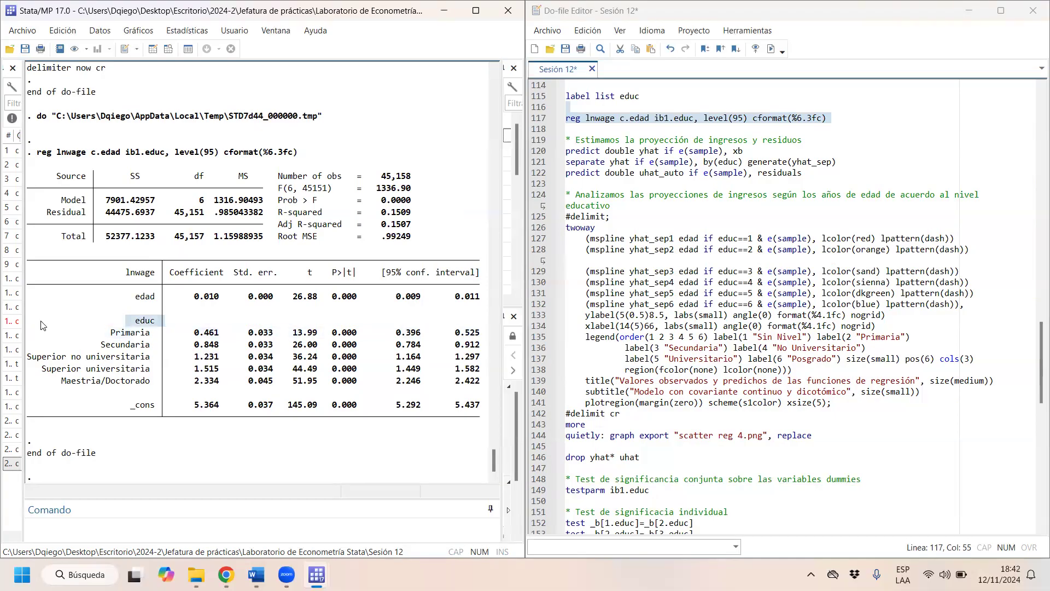
drag(486, 388, 125, 334)
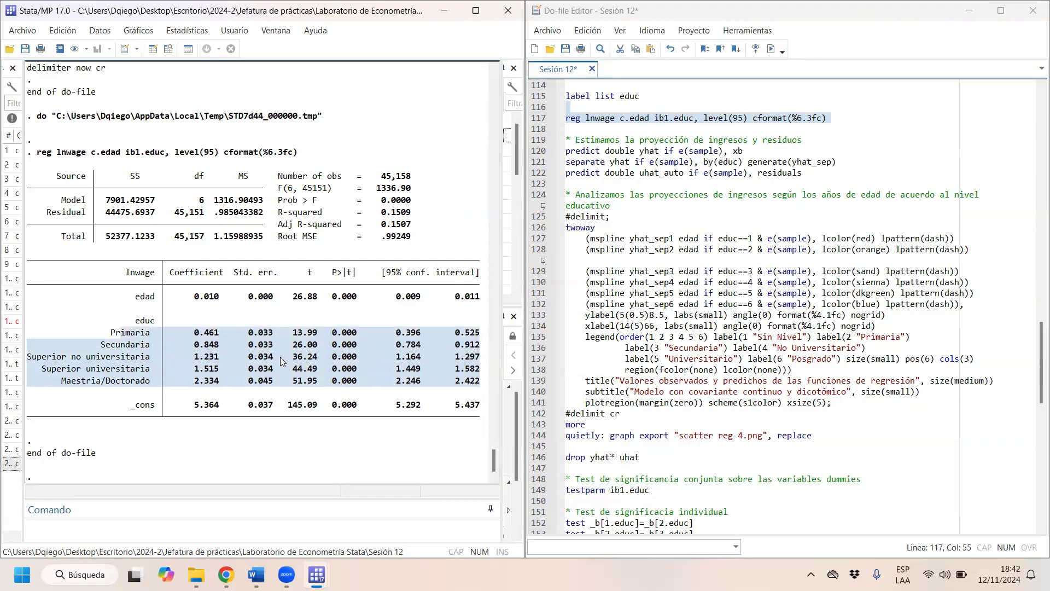
drag(332, 333, 488, 391)
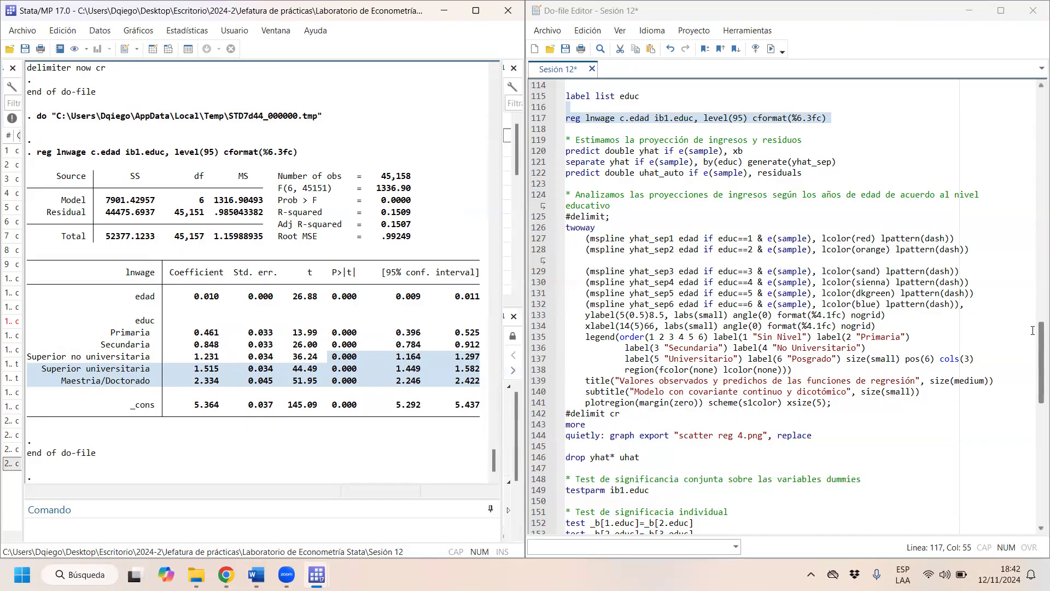
- Run the joint significance test testparm ib1.educ on the education dummies
drag(1033, 346, 1035, 376)
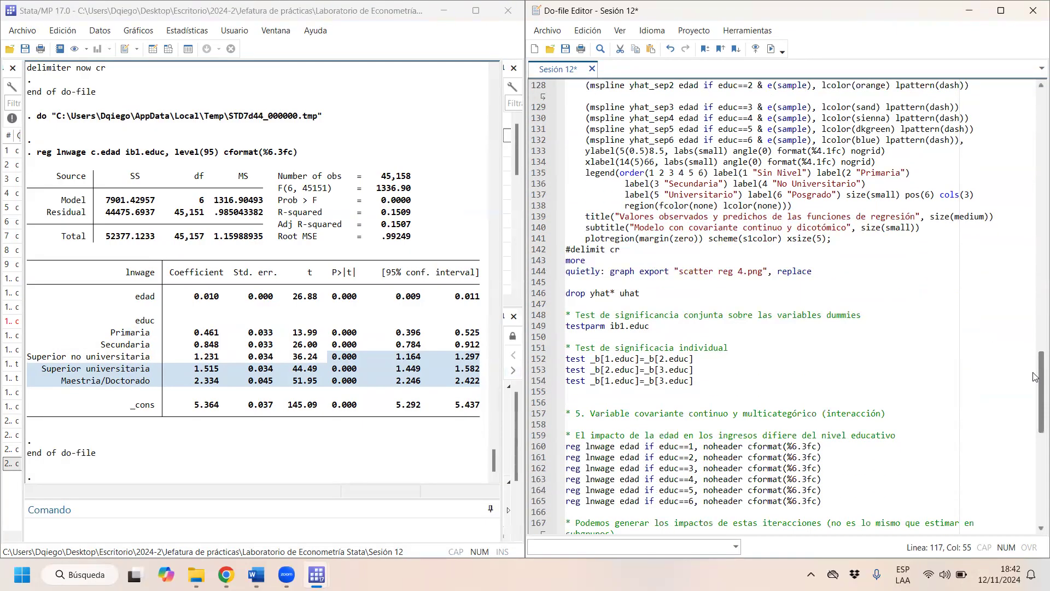
drag(673, 330, 553, 328)
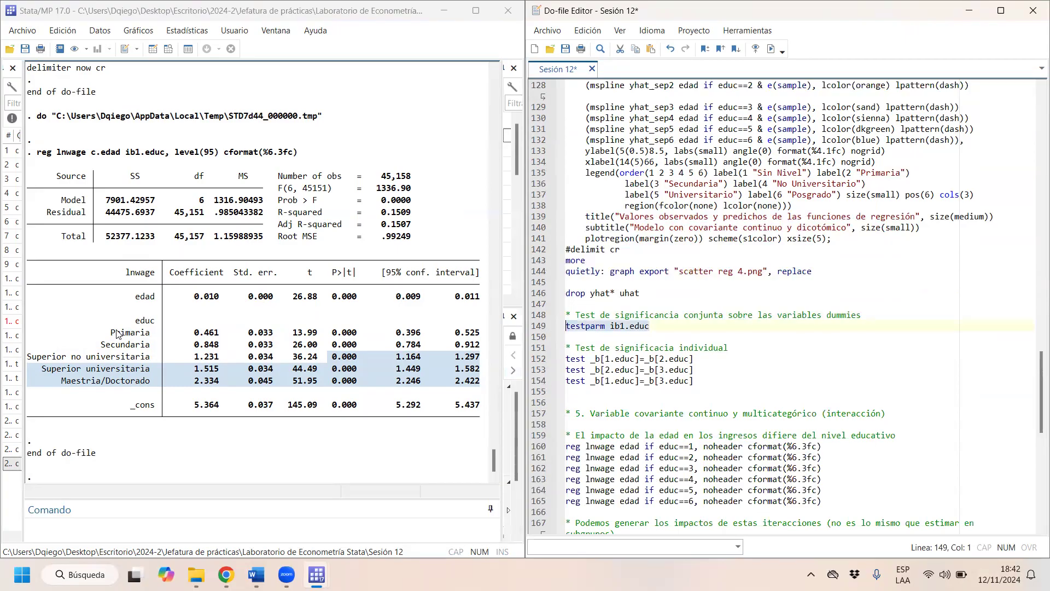
drag(110, 331, 483, 389)
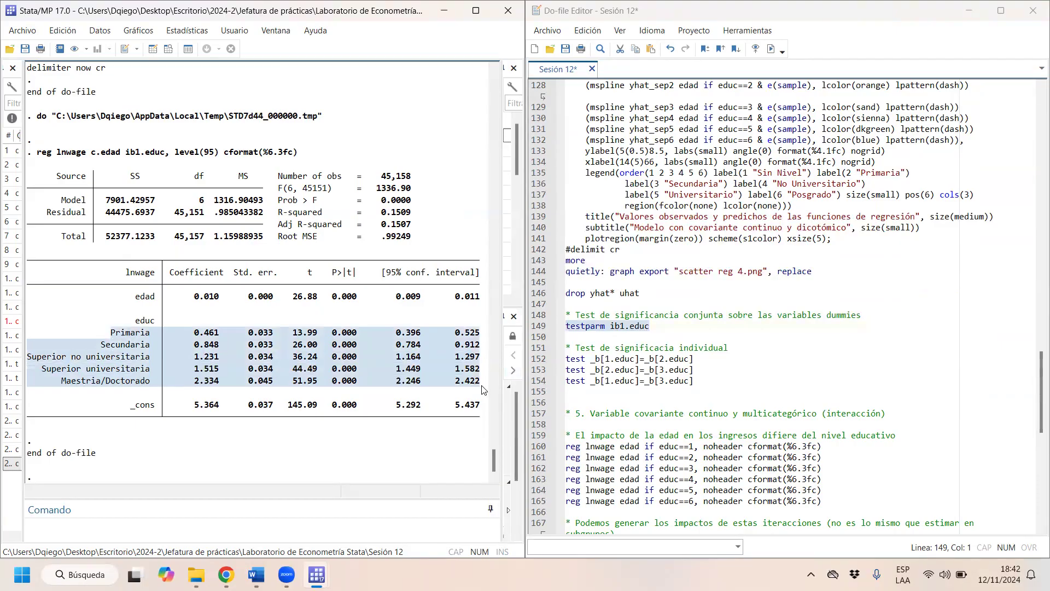
click(585, 327)
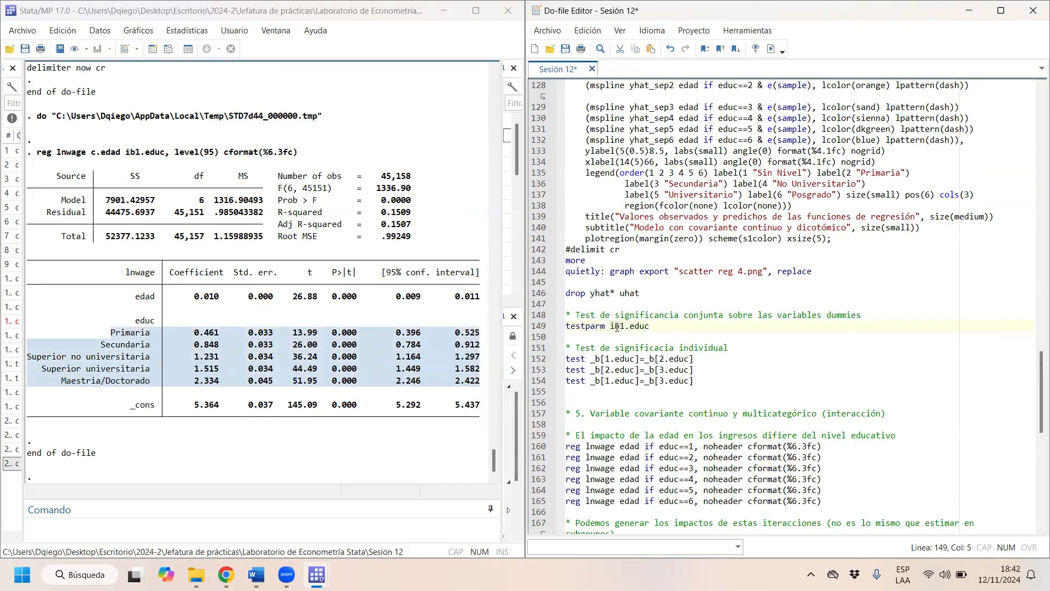
click(650, 327)
key(shift+Home)
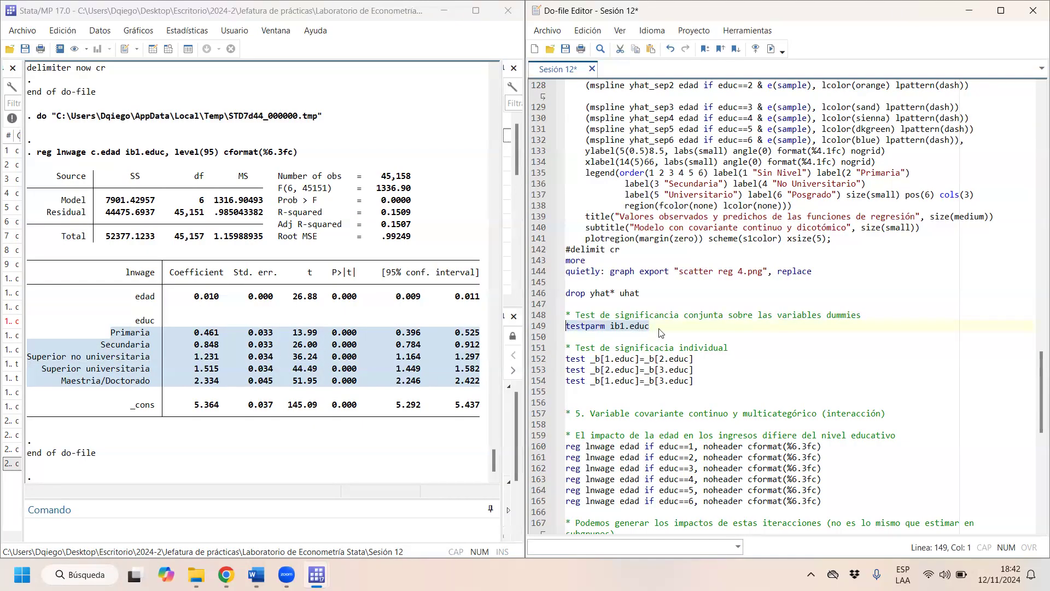
click(626, 326)
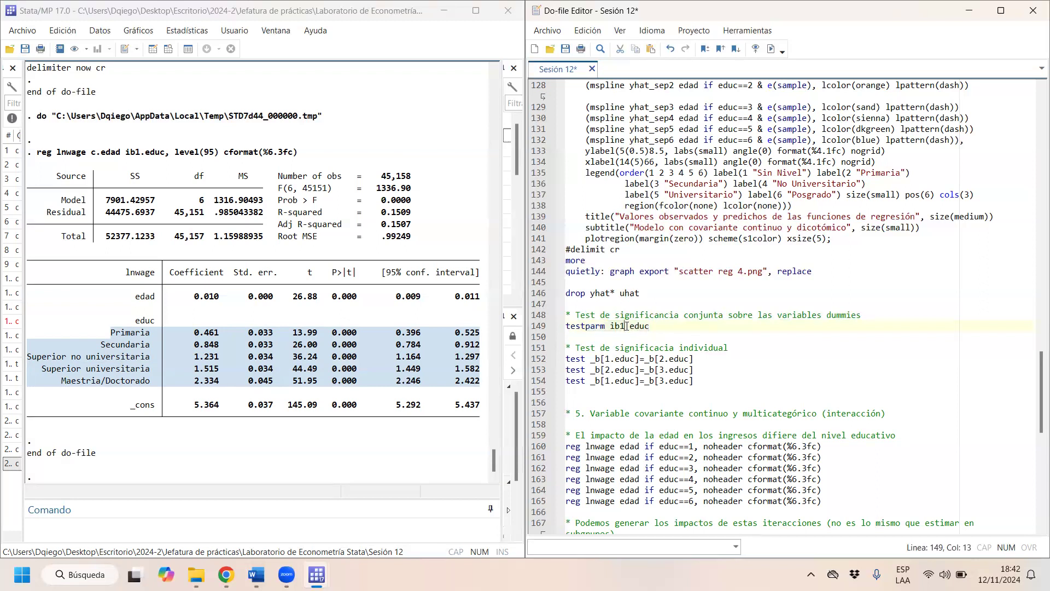
click(620, 326)
click(617, 326)
click(771, 48)
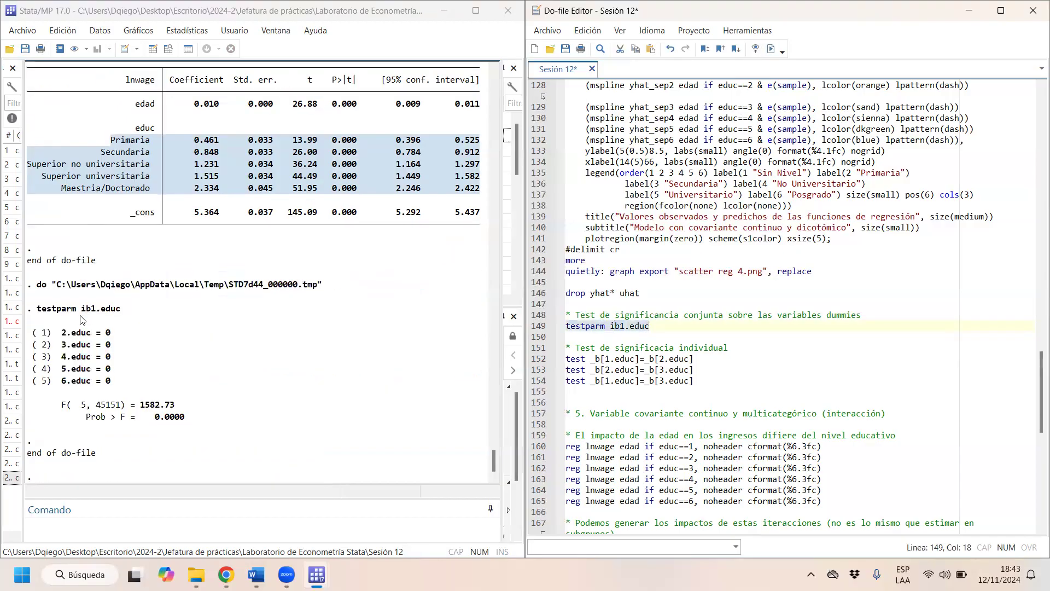
- Review the null hypotheses and Prob > F of the joint test alongside the education rows of the regression table
drag(124, 386, 12, 321)
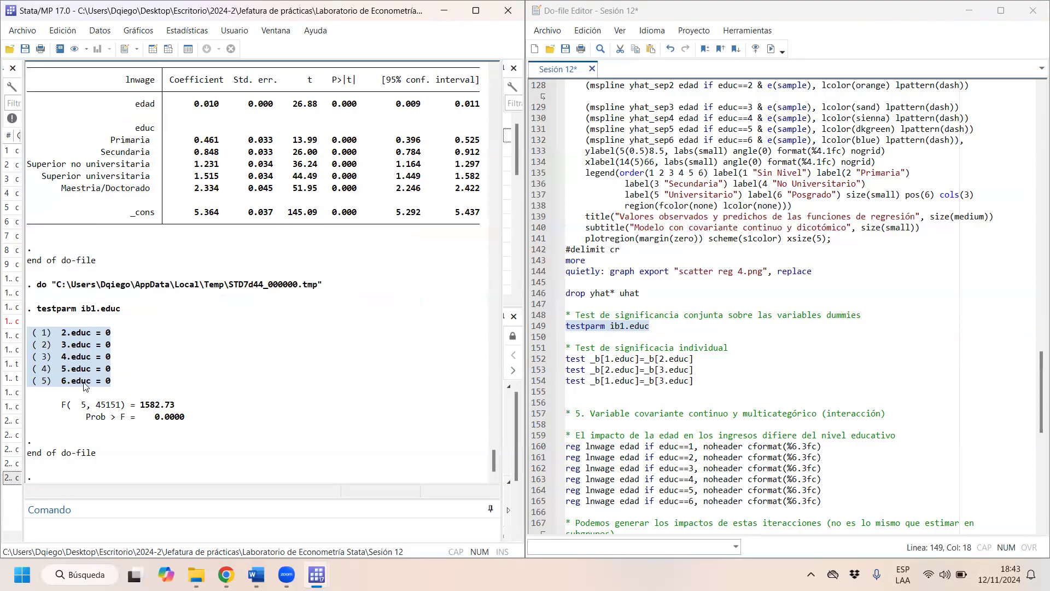
click(127, 385)
drag(201, 421, 156, 420)
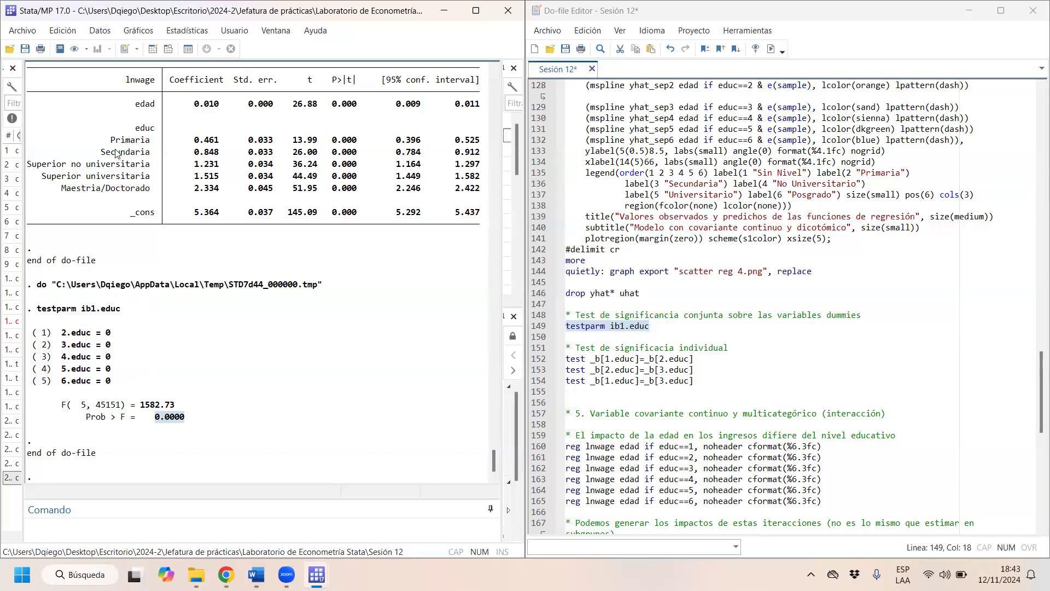
drag(484, 196, 110, 141)
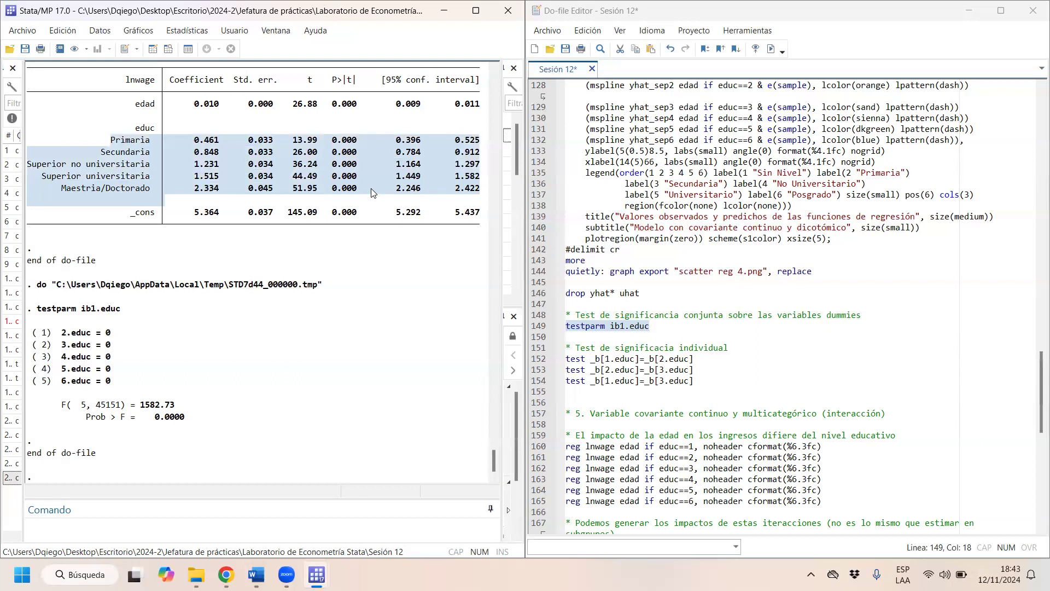
click(418, 339)
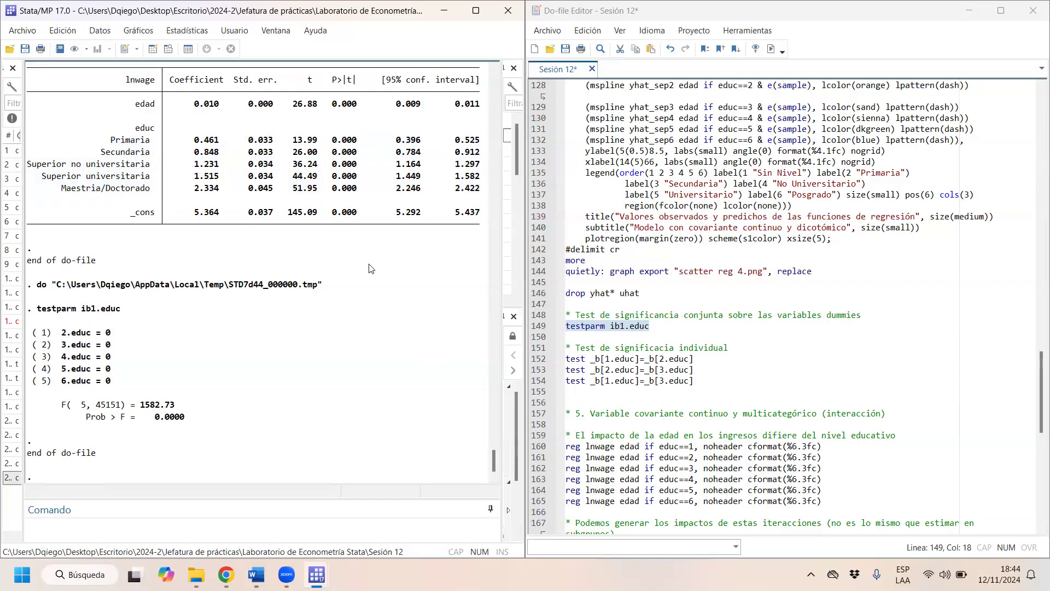
- Compare the Primaria and Secundaria coefficients on lnwage in the regression table
scroll(371, 268, up, 4)
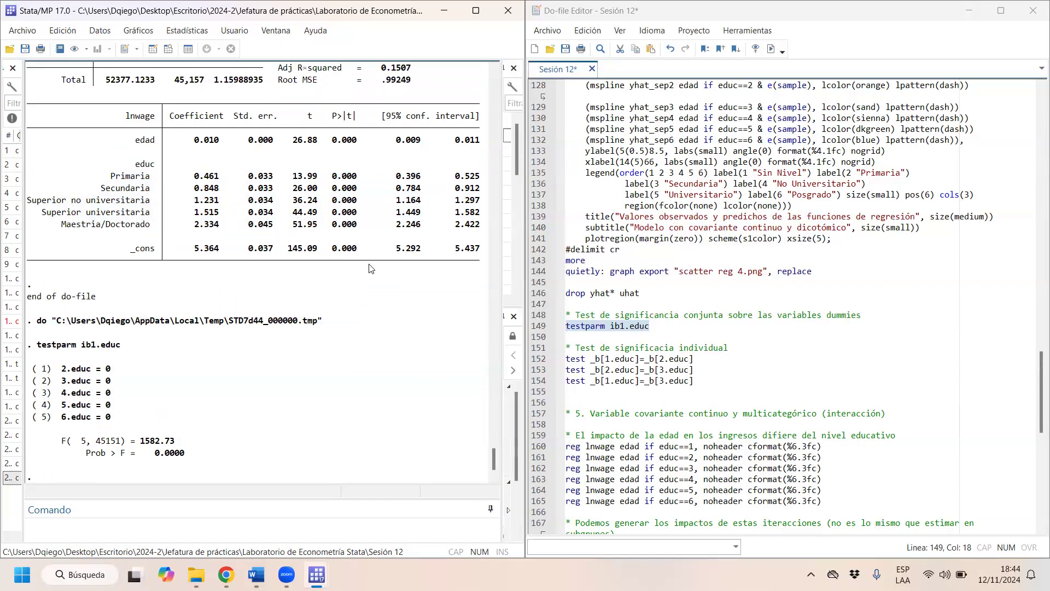
drag(190, 186, 214, 185)
click(135, 129)
double_click(135, 129)
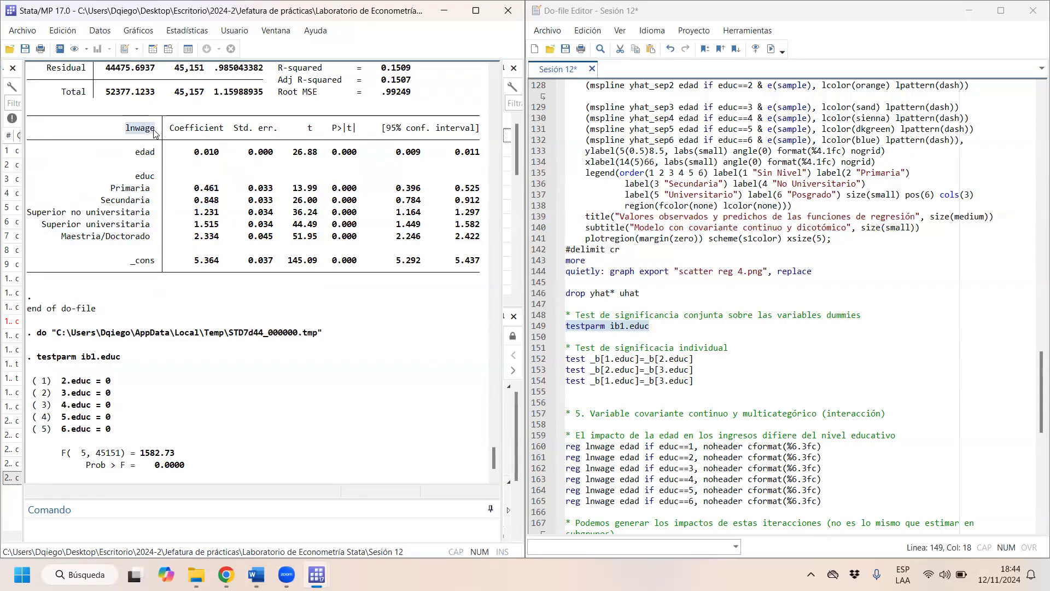
drag(185, 191, 227, 186)
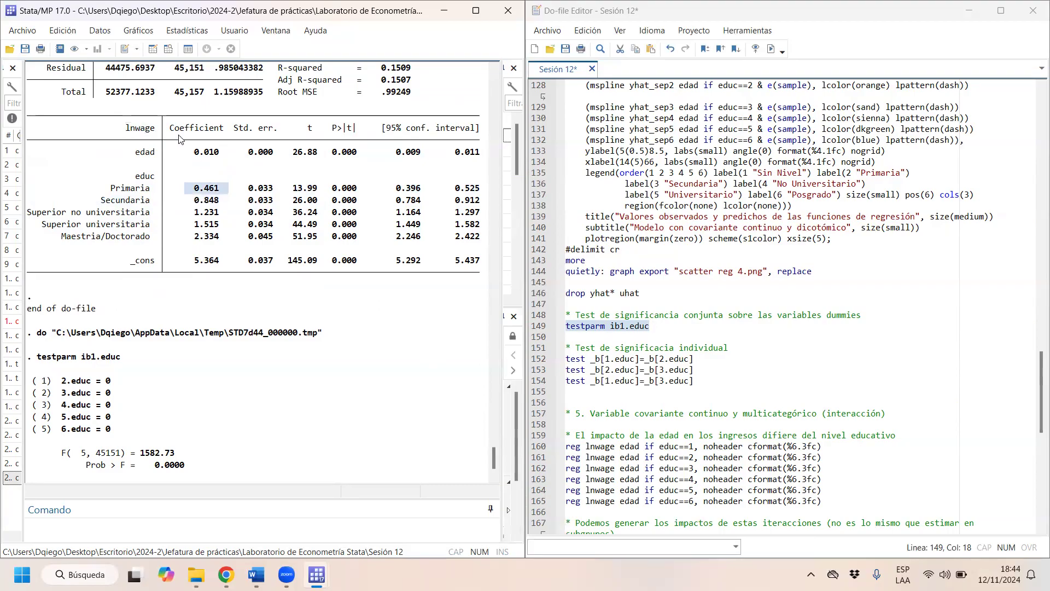
drag(226, 204, 189, 206)
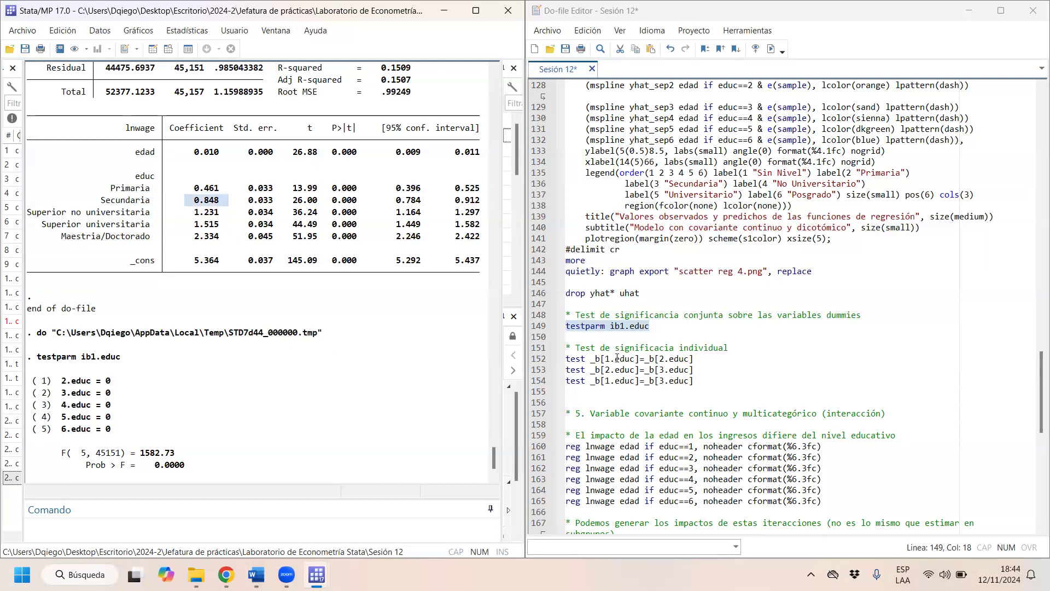
- Relate the individual significance tests to the education rows and run test _b[2.educ]=_b[3.educ]
drag(583, 360, 559, 362)
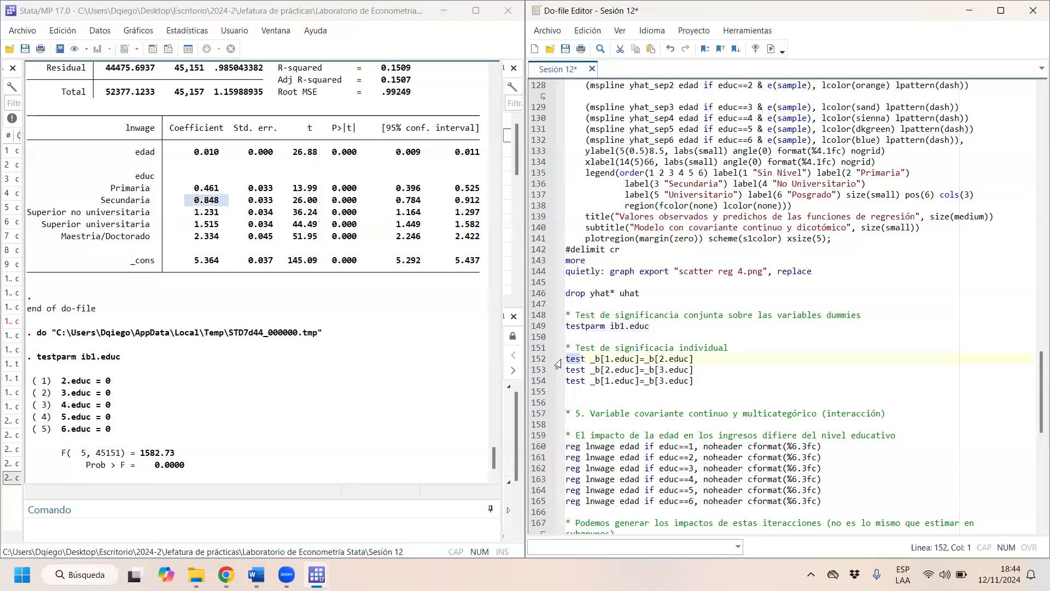
click(587, 359)
drag(131, 190, 27, 189)
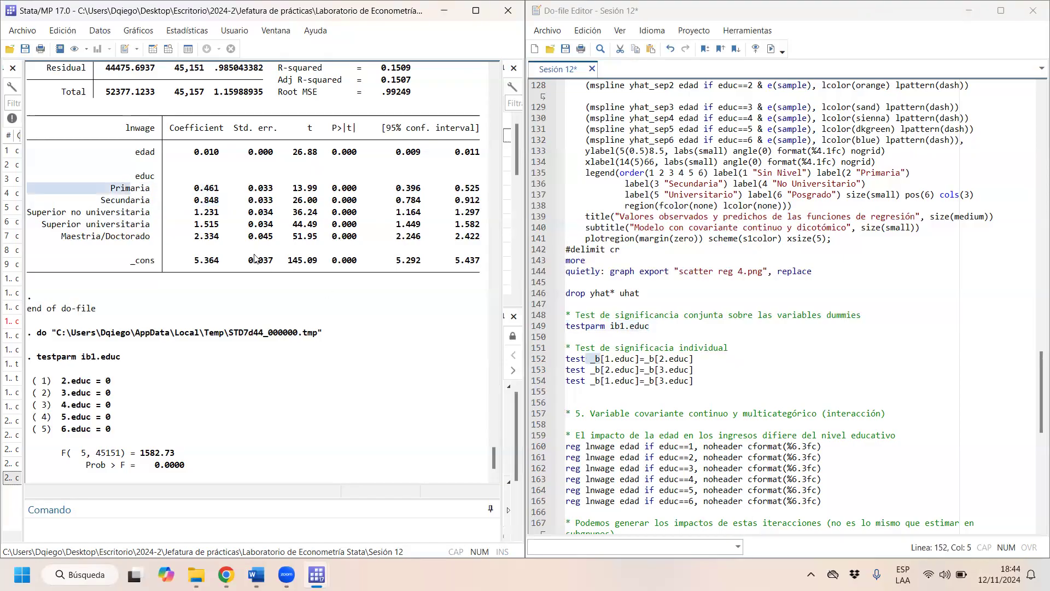
drag(141, 201, 218, 205)
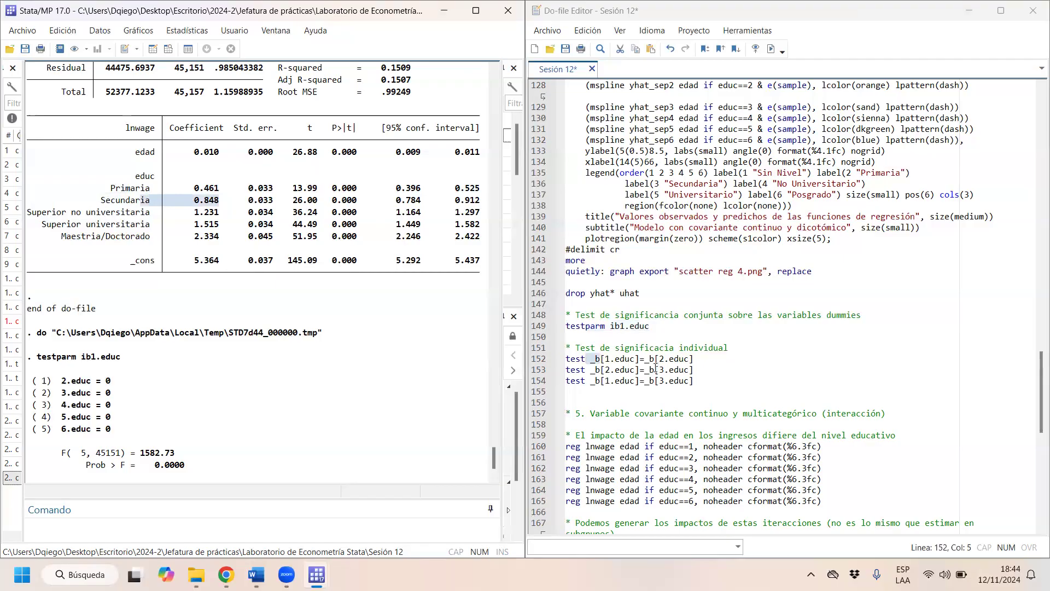
drag(606, 370, 684, 371)
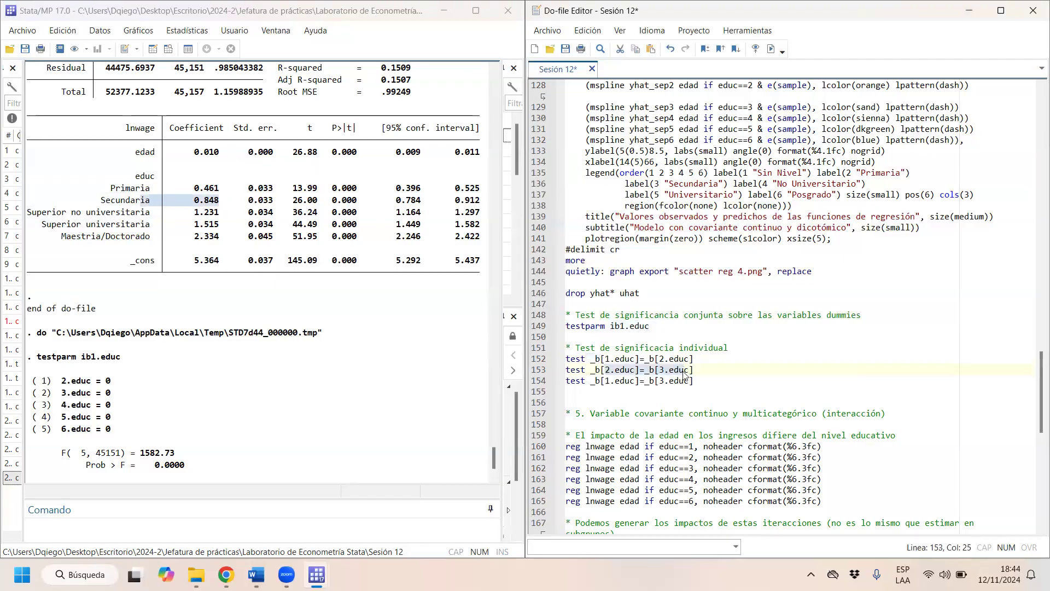
click(147, 213)
drag(166, 201, 194, 189)
click(580, 361)
drag(580, 360, 572, 370)
click(771, 49)
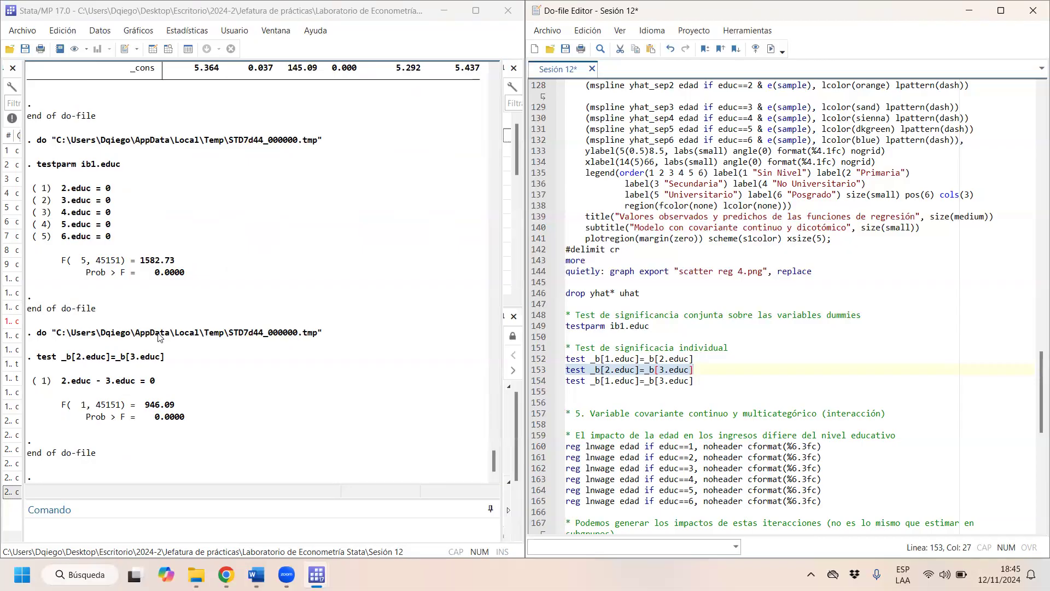
- Check the Primaria and Secundaria coefficients that the equality test of 2.educ and 3.educ compares
click(229, 229)
scroll(229, 229, up, 5)
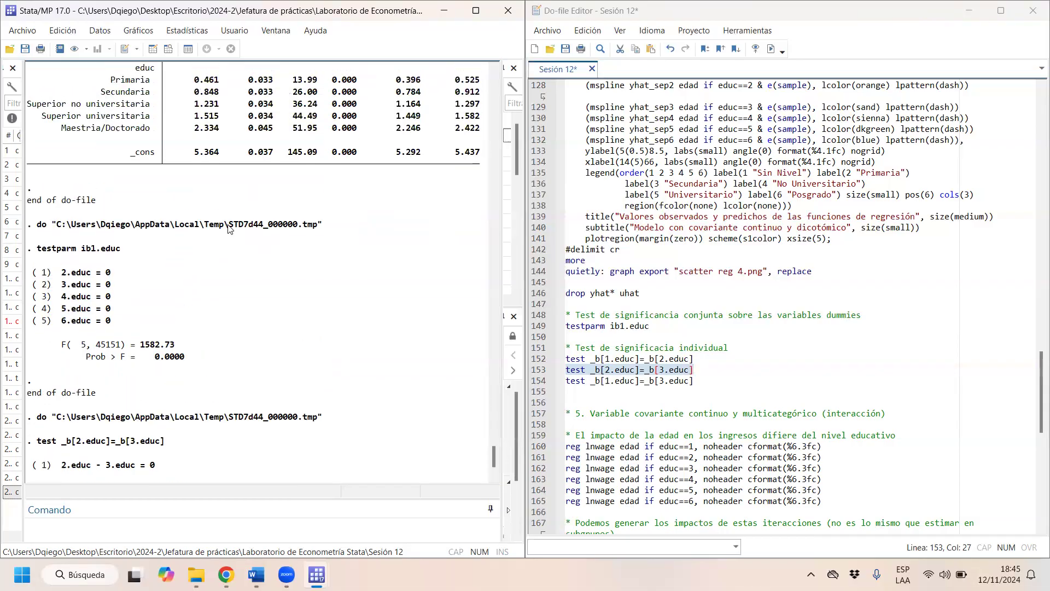
scroll(230, 229, up, 1)
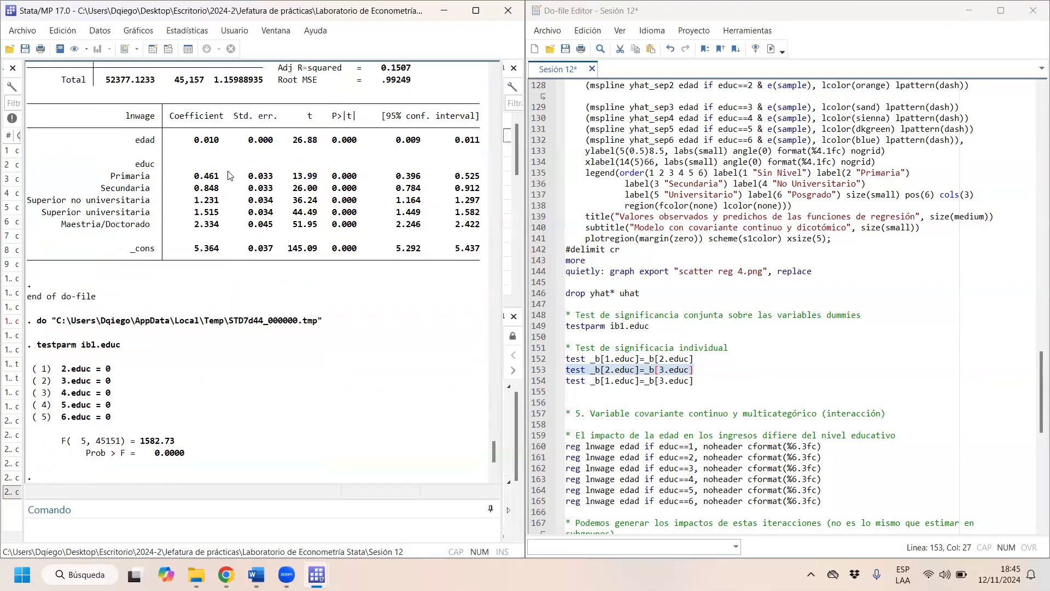
drag(228, 176, 181, 178)
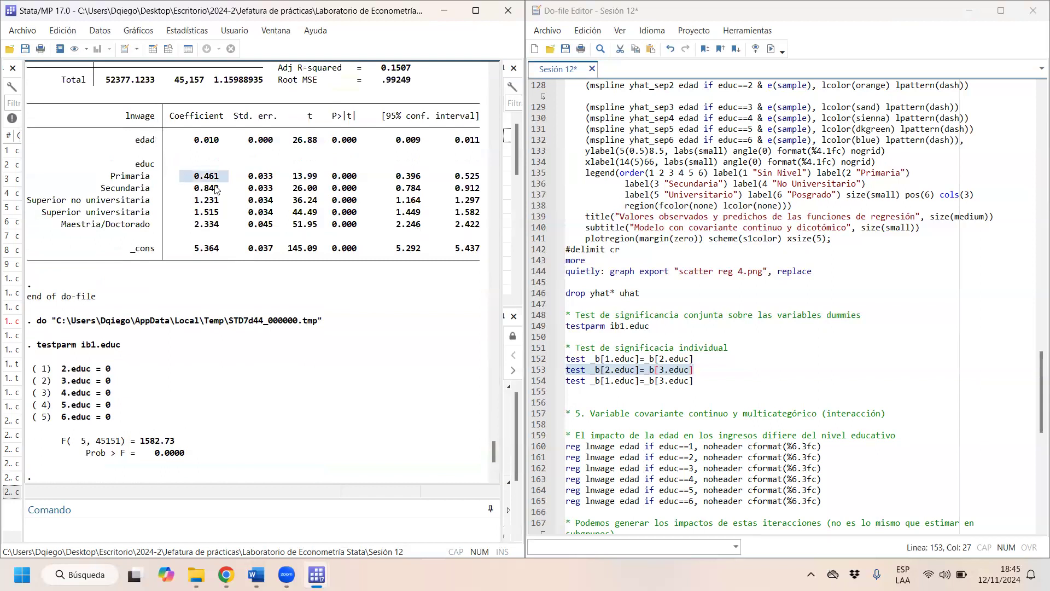
drag(226, 193, 195, 192)
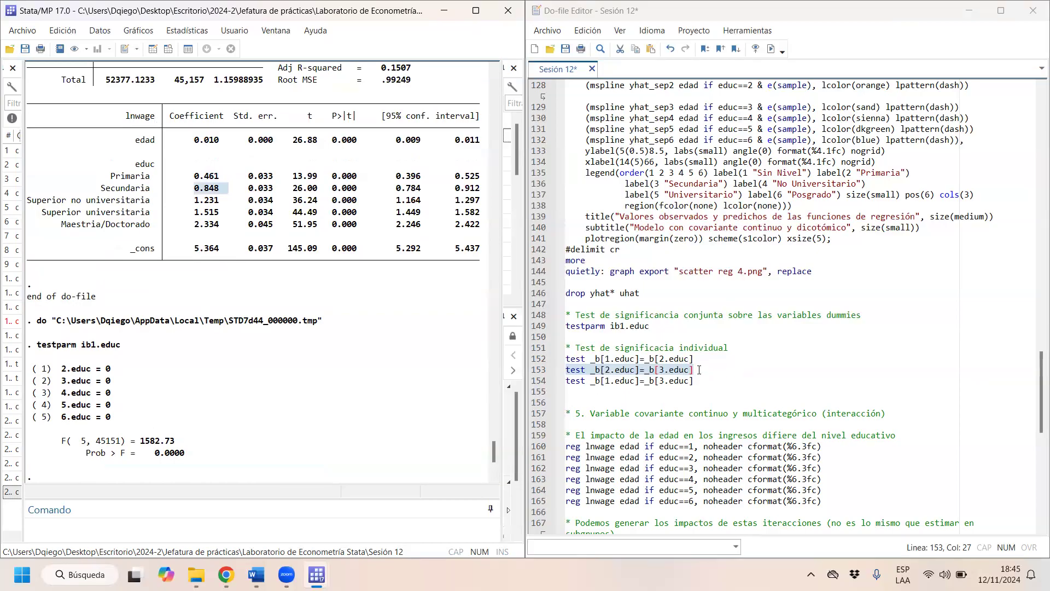
- Run the individual significance tests test _b[1.educ]=_b[2.educ] and test _b[1.educ]=_b[3.educ] from the do-file
drag(700, 362, 552, 355)
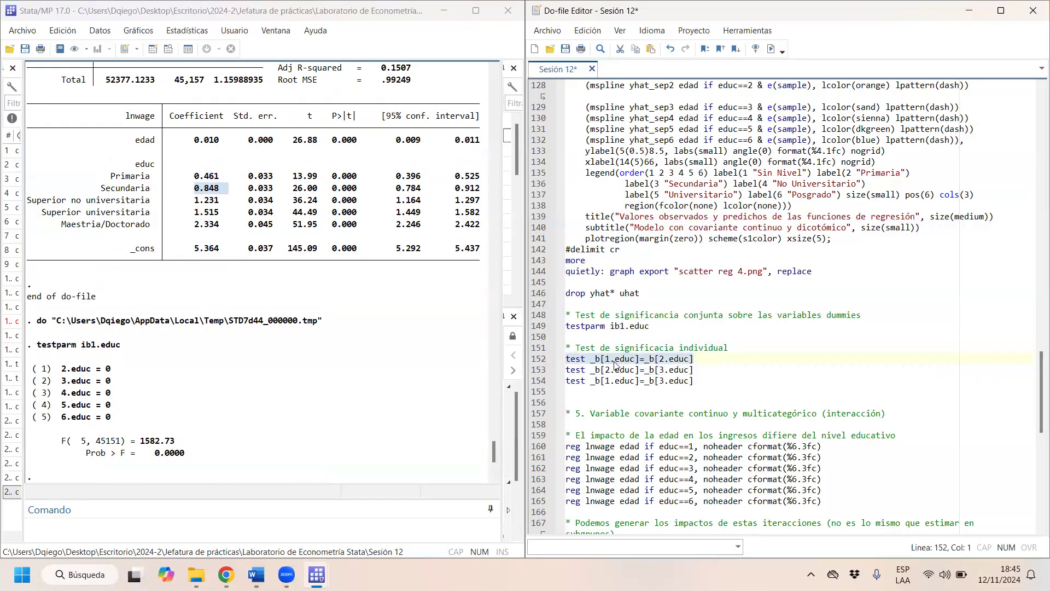
drag(670, 358, 615, 358)
double_click(669, 358)
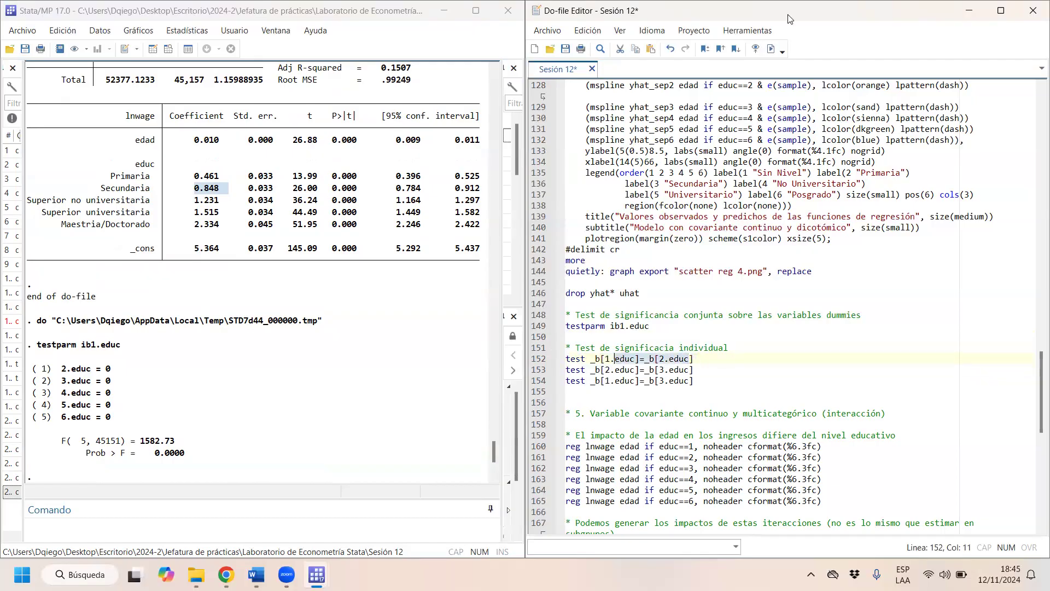
click(771, 49)
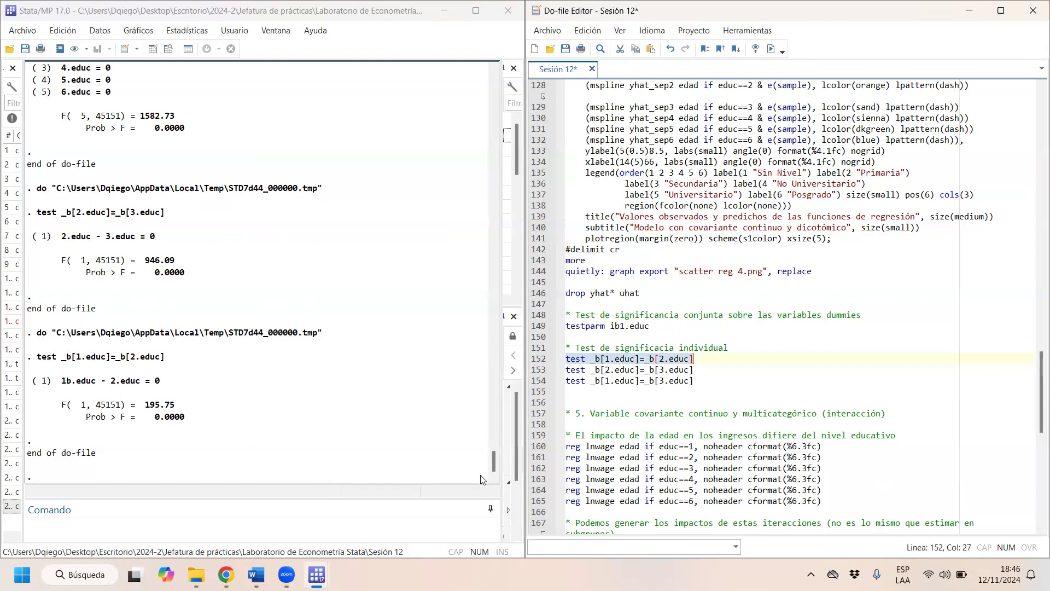
drag(697, 383, 554, 384)
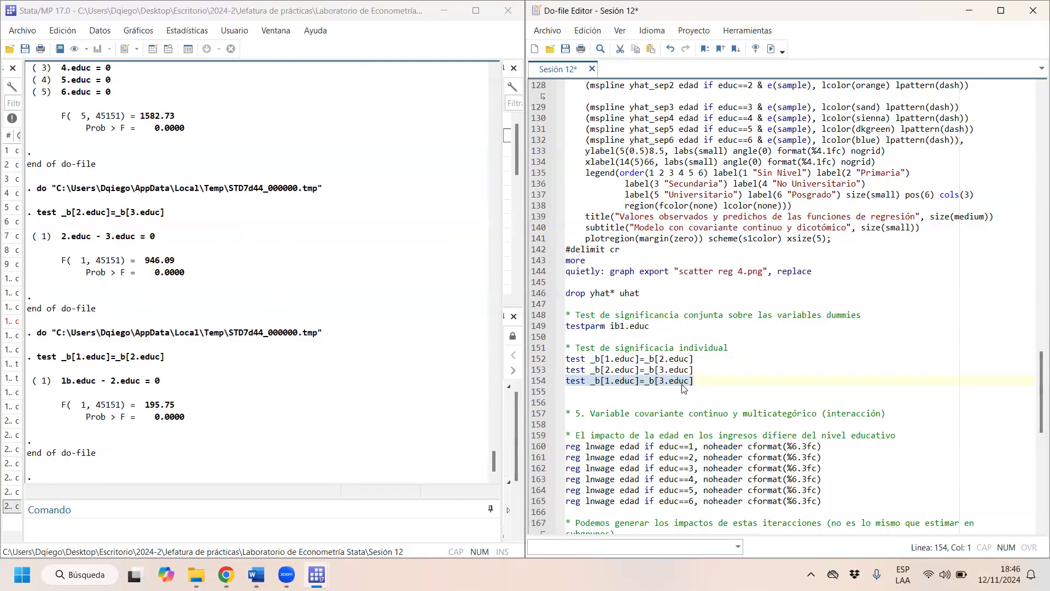
click(771, 49)
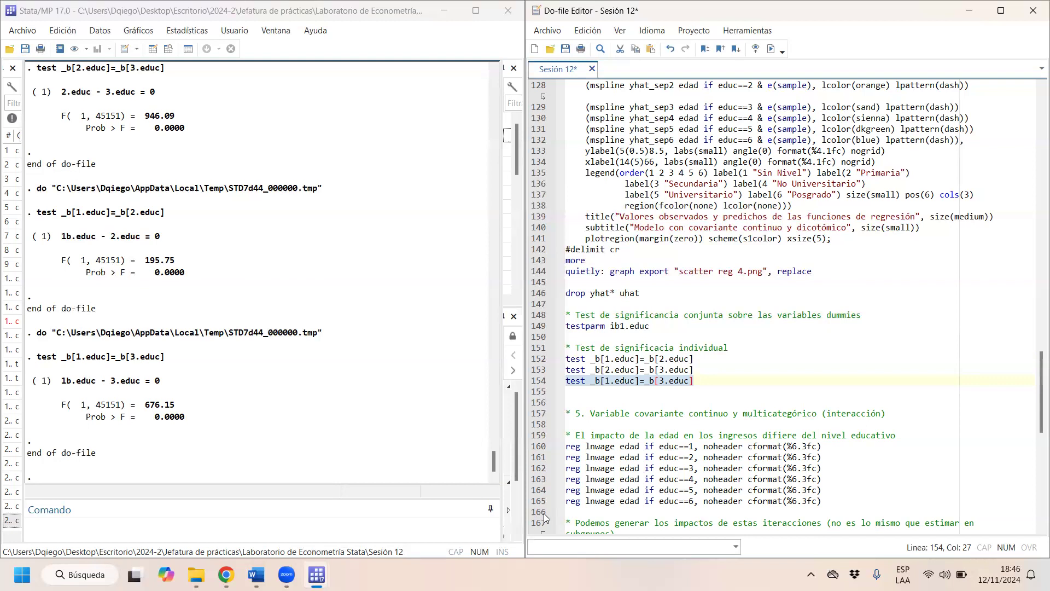
- Compare the Superior no universitaria, Superior universitaria and Maestria/Doctorado rows in the lnwage regression table
drag(494, 461, 496, 431)
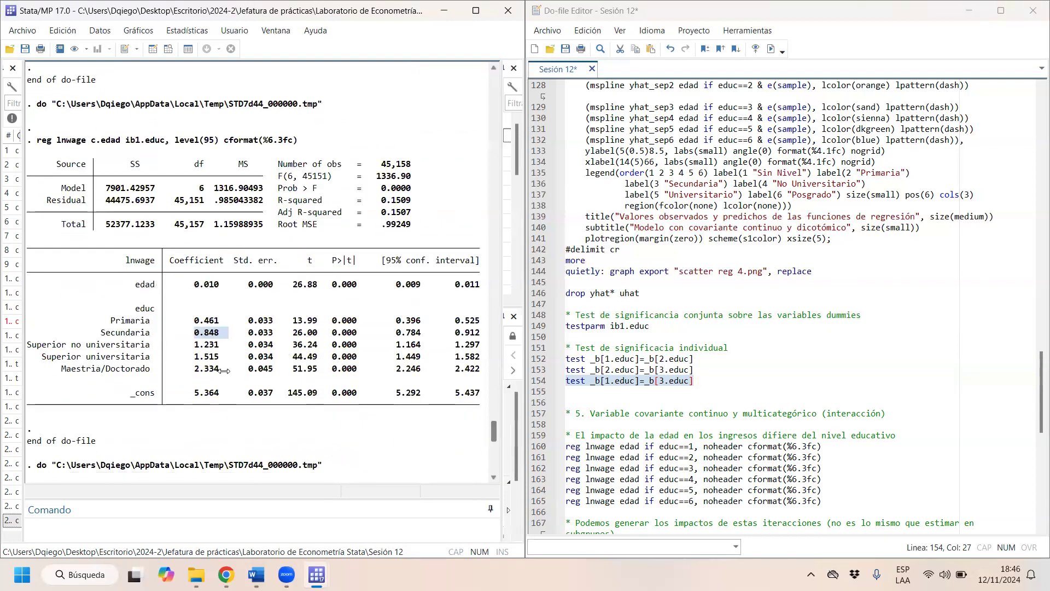
drag(116, 343, 485, 356)
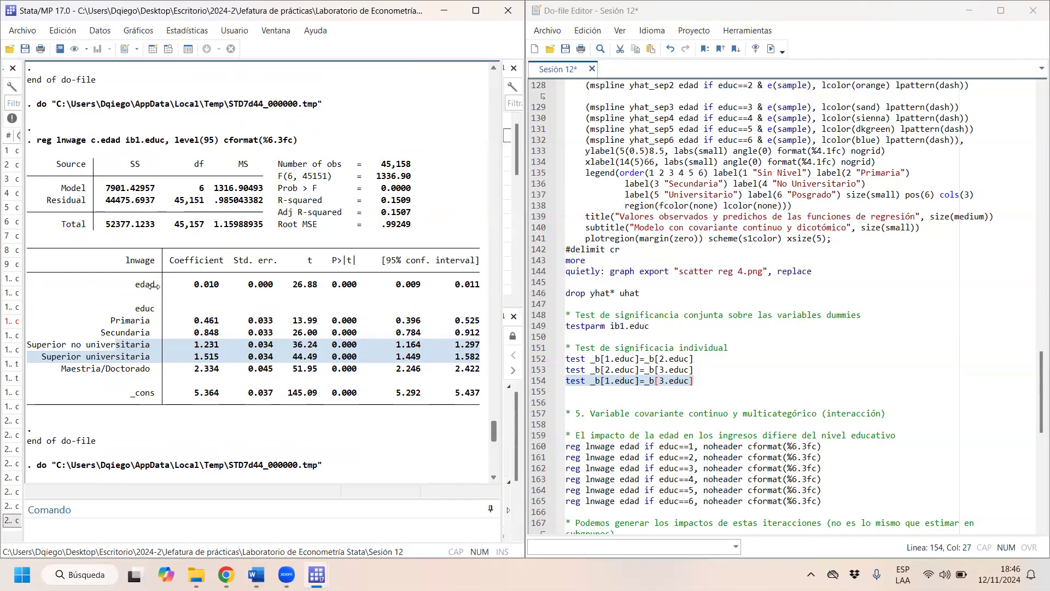
click(139, 360)
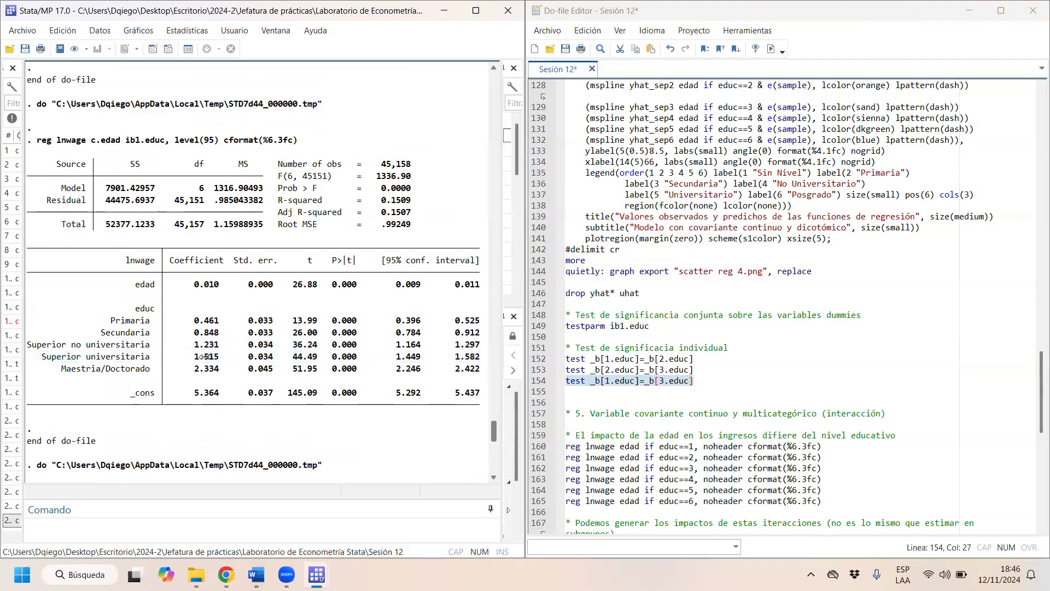
drag(185, 354, 221, 373)
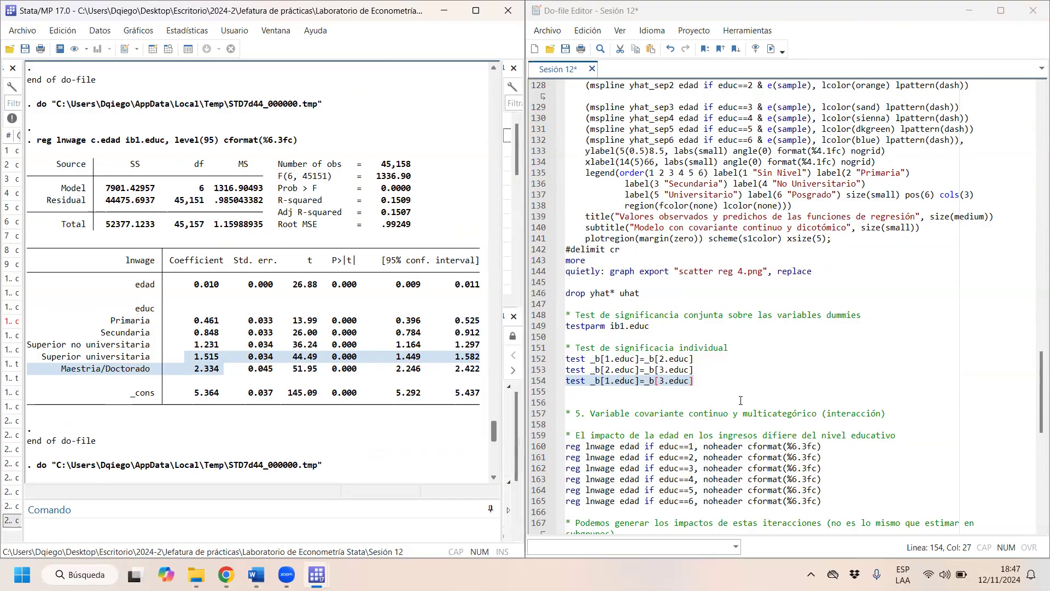
- Look through section 5 of the do-file on the interaction of the continuous covariate with the multicategorical variable
key(Down)
key(Down)
key(Down)
key(Right)
key(Right)
key(Right)
key(Right)
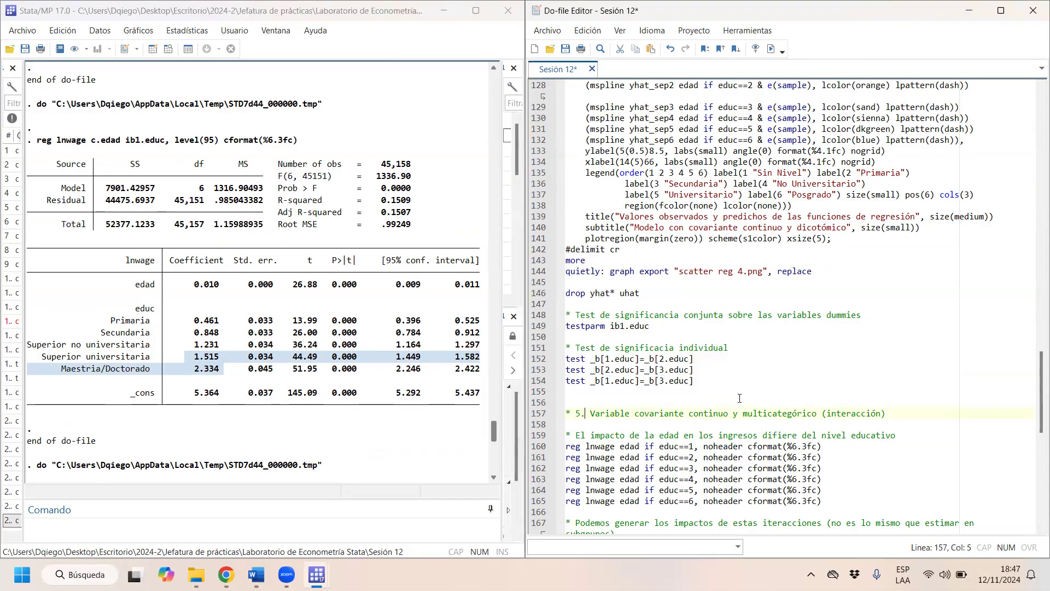
key(Down)
key(Down)
key(Down)
key(Down)
key(Down)
key(Down)
key(Down)
key(Down)
key(Down)
key(Down)
key(Down)
key(Down)
key(Down)
key(Down)
key(Down)
key(Down)
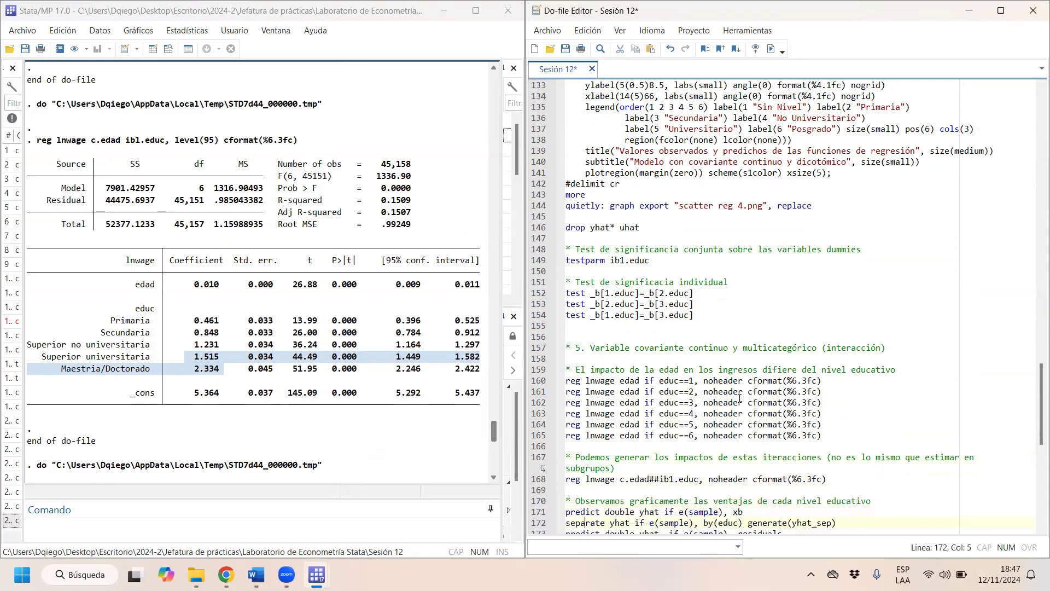
key(Down)
key(Down)
key(Down)
key(Down)
key(Down)
key(Down)
key(Down)
key(Down)
key(Down)
key(Down)
key(Down)
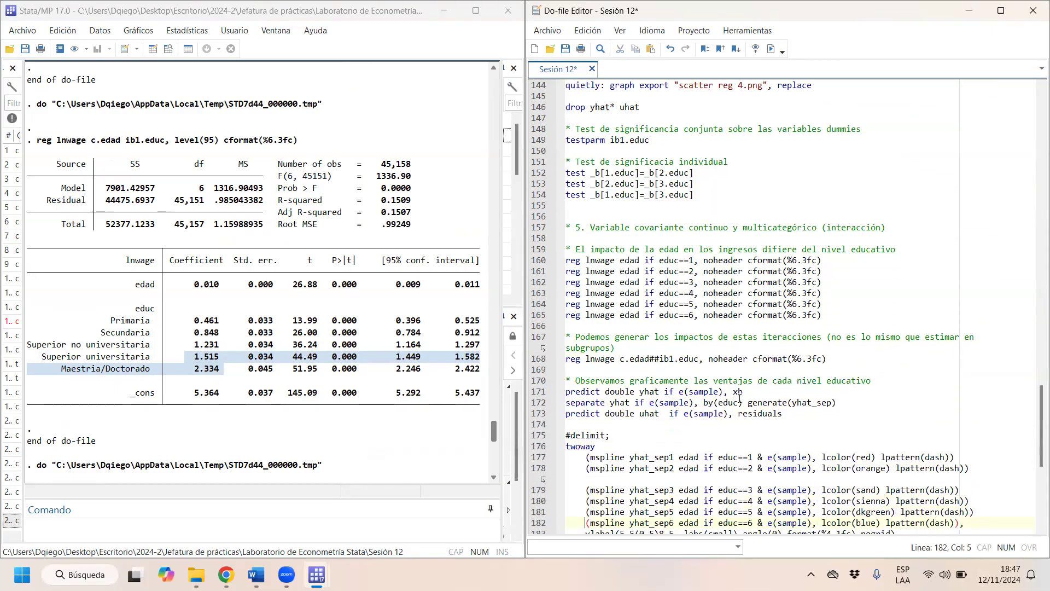
key(Down)
key(Down)
key(Down)
key(Down)
key(Down)
key(Down)
key(Down)
key(Down)
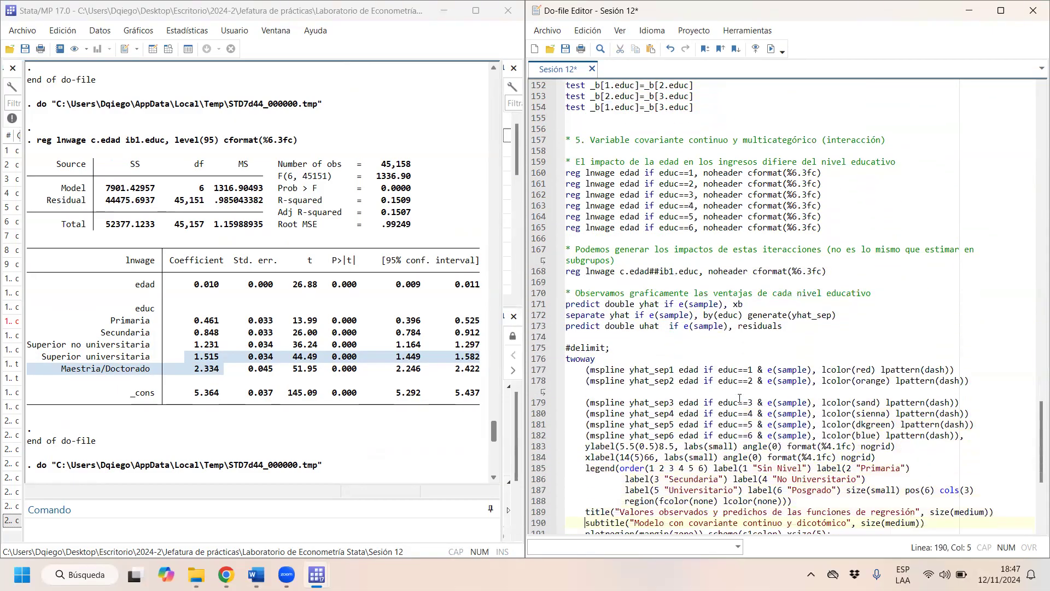
key(Down)
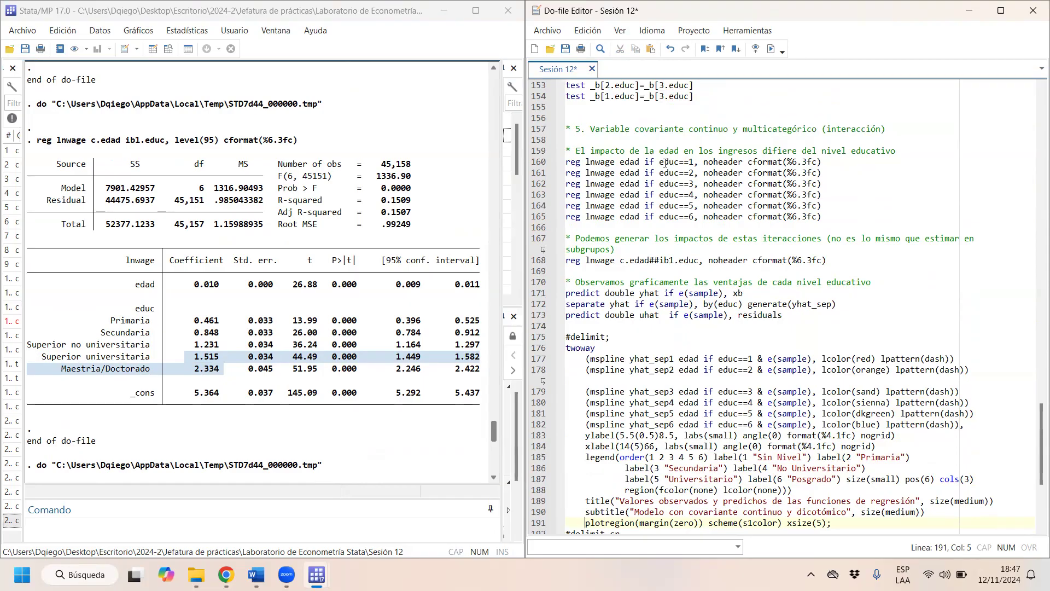
- Go over the educ==1 condition and the lnwage and edad variables, and run that regression
drag(656, 161, 688, 162)
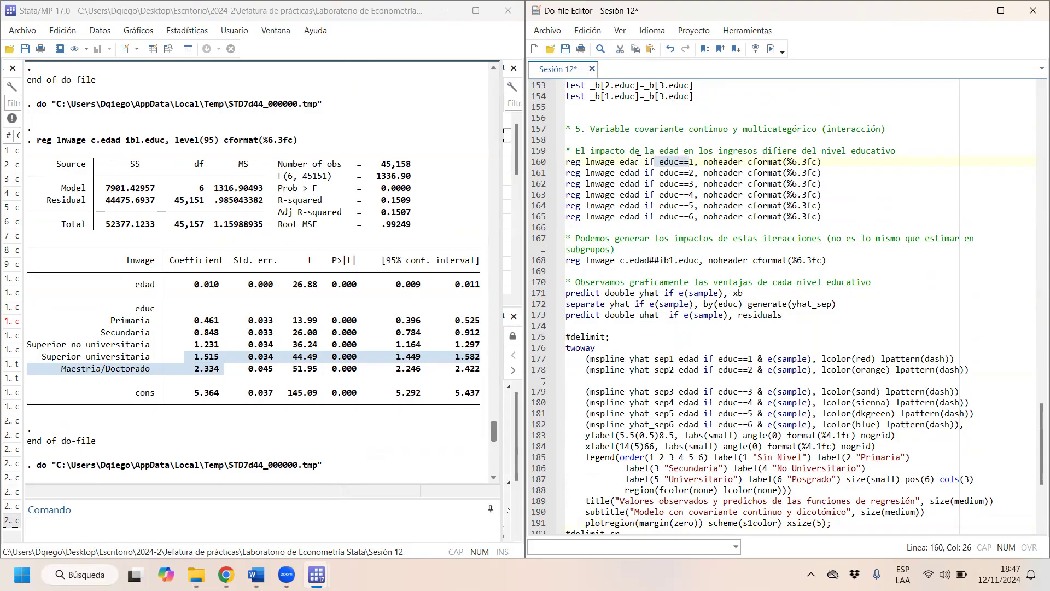
drag(639, 161, 586, 162)
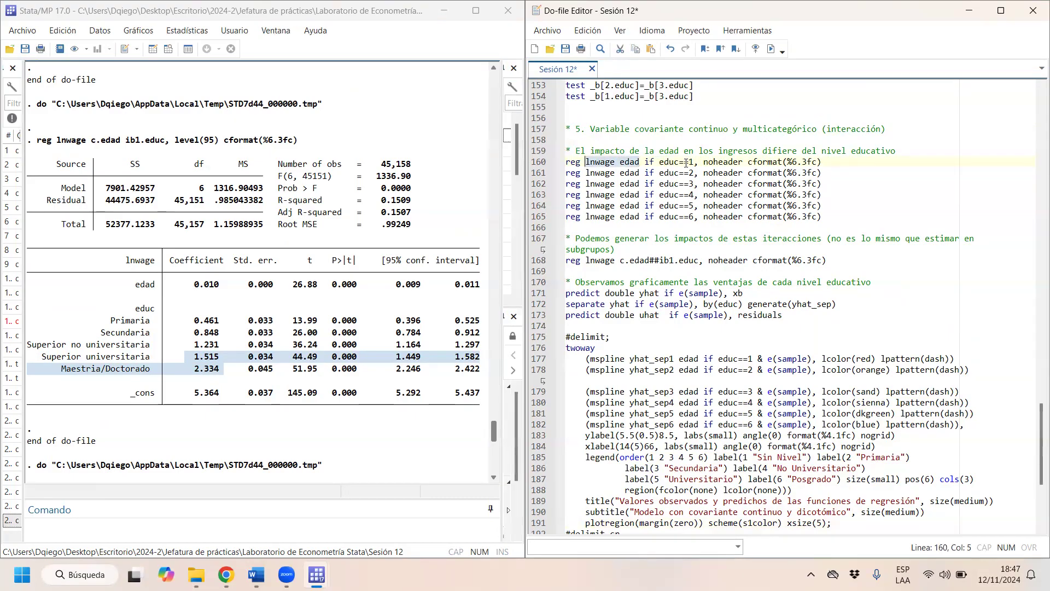
drag(686, 163, 611, 162)
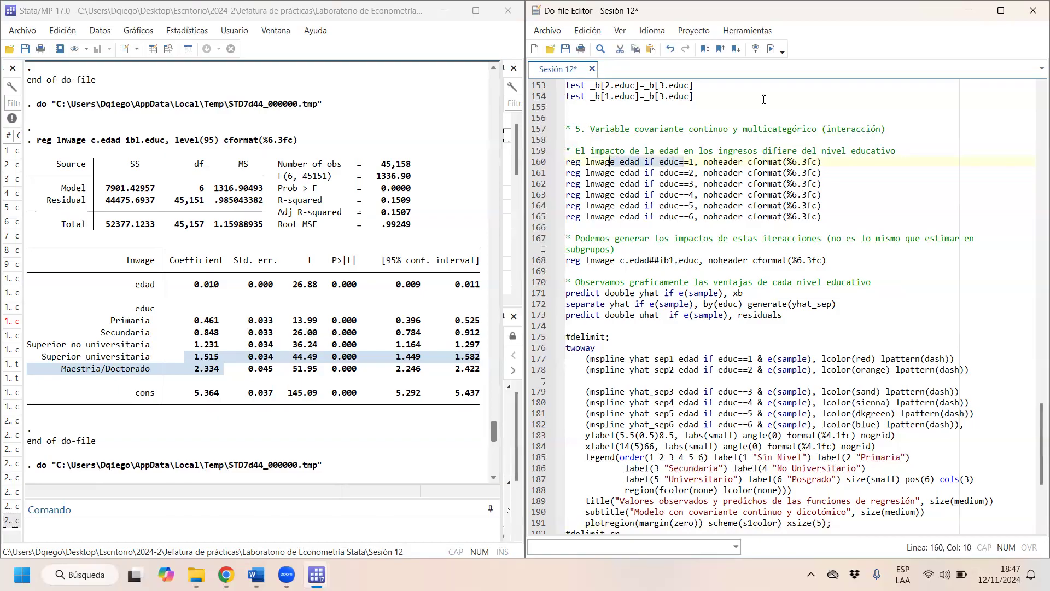
click(771, 49)
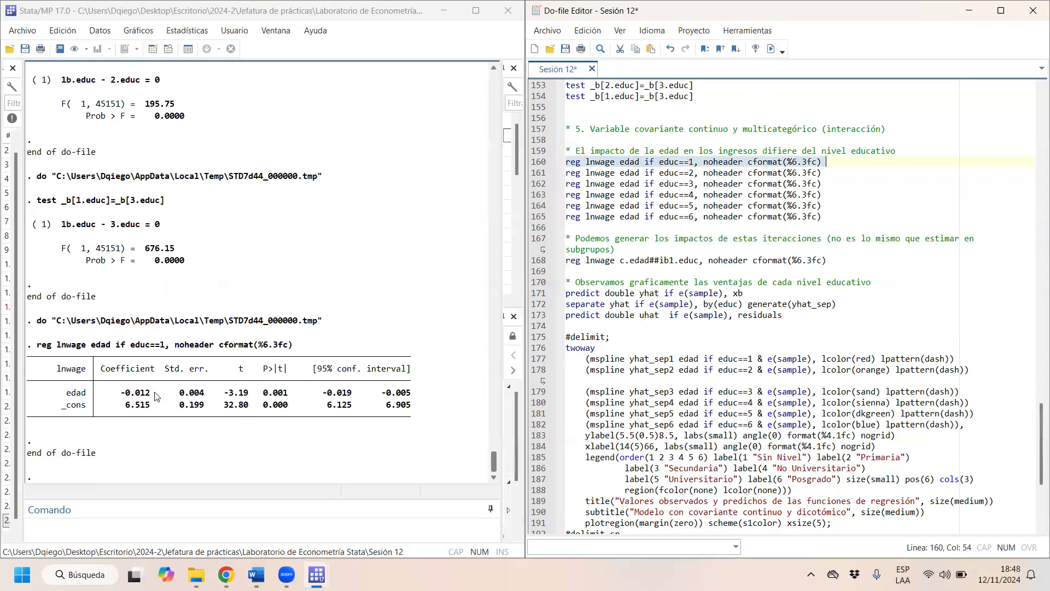
- Run the separate regressions of lnwage on edad for educ==2 and educ==3
drag(747, 172, 662, 174)
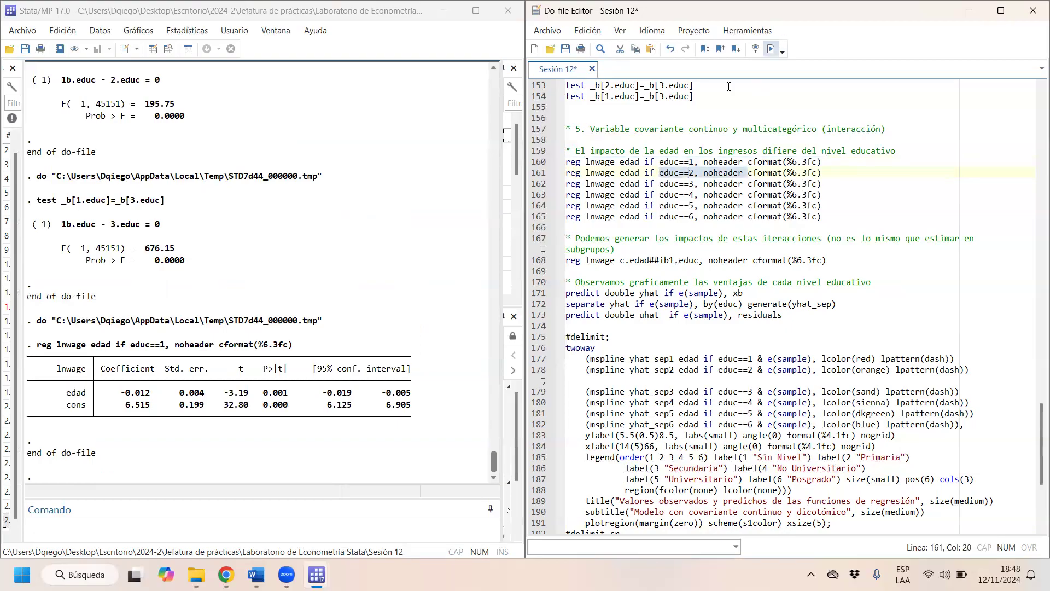
key(ctrl+d)
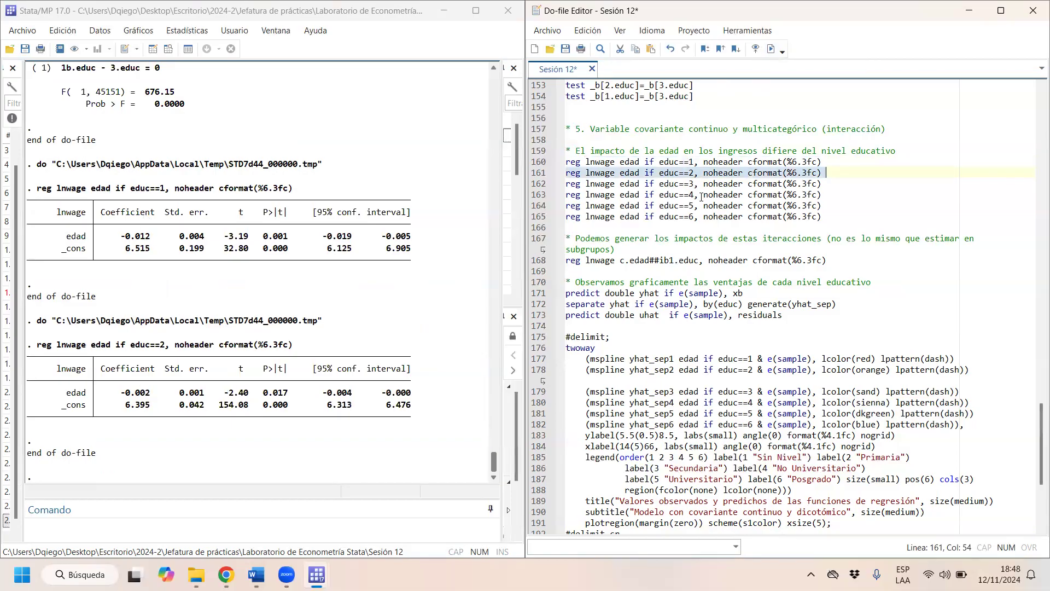
drag(702, 185, 645, 183)
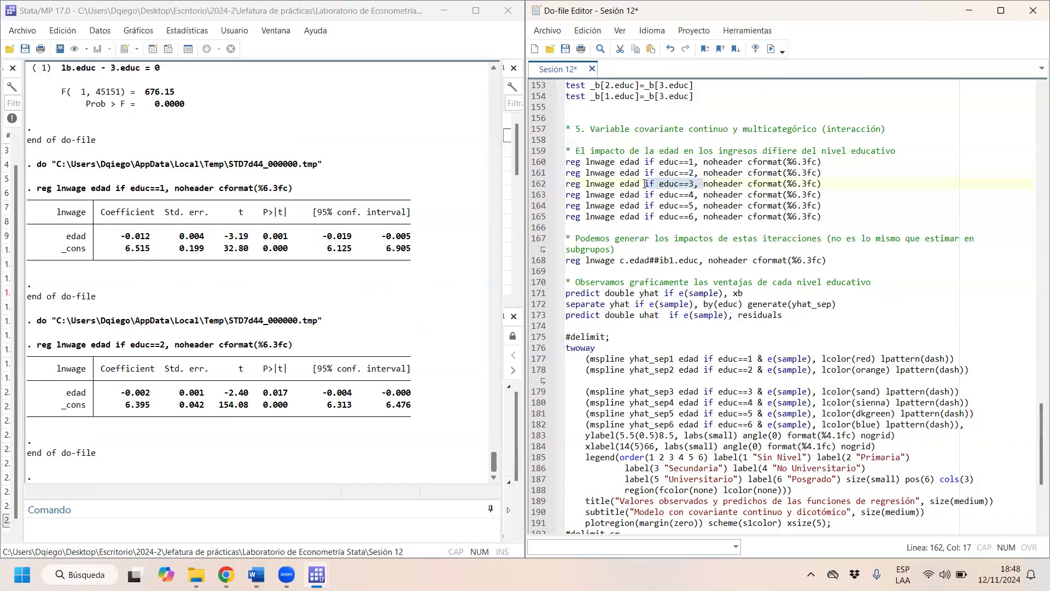
key(ctrl+d)
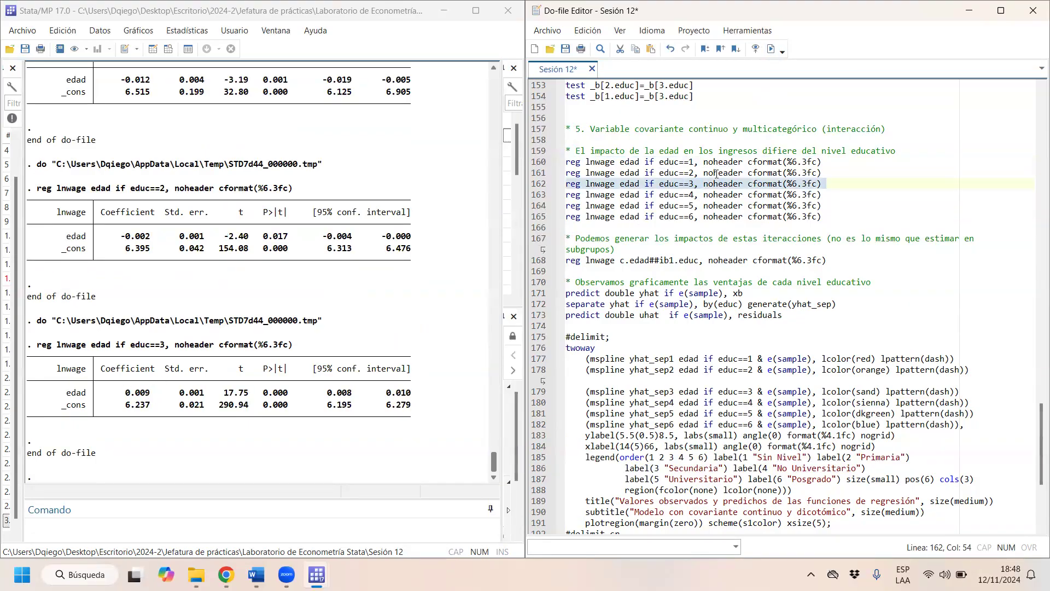
- Run the separate regressions of lnwage on edad for educ==4 and educ==5
drag(704, 196, 629, 195)
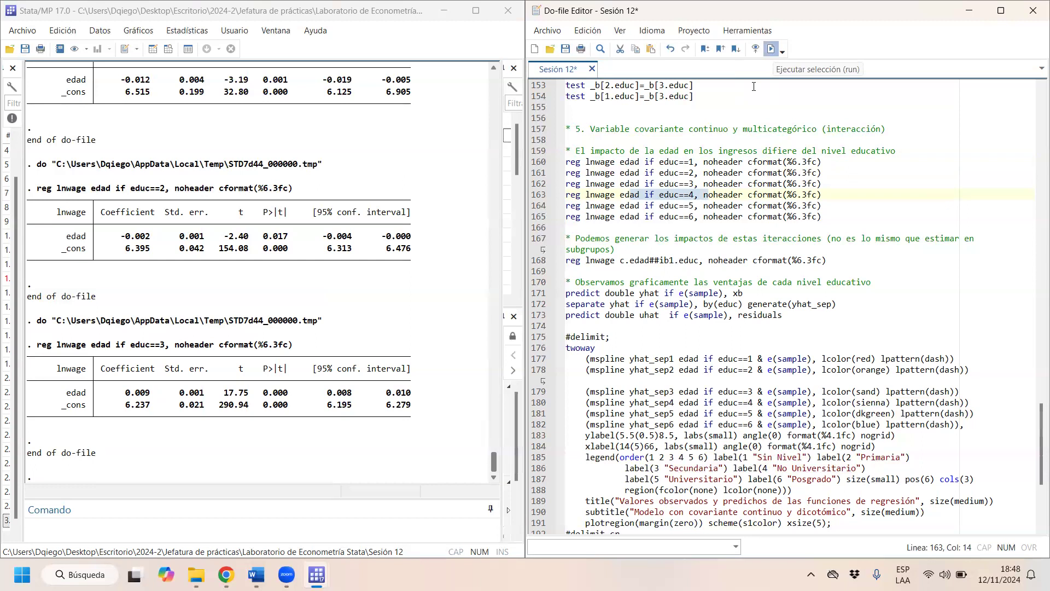
click(771, 48)
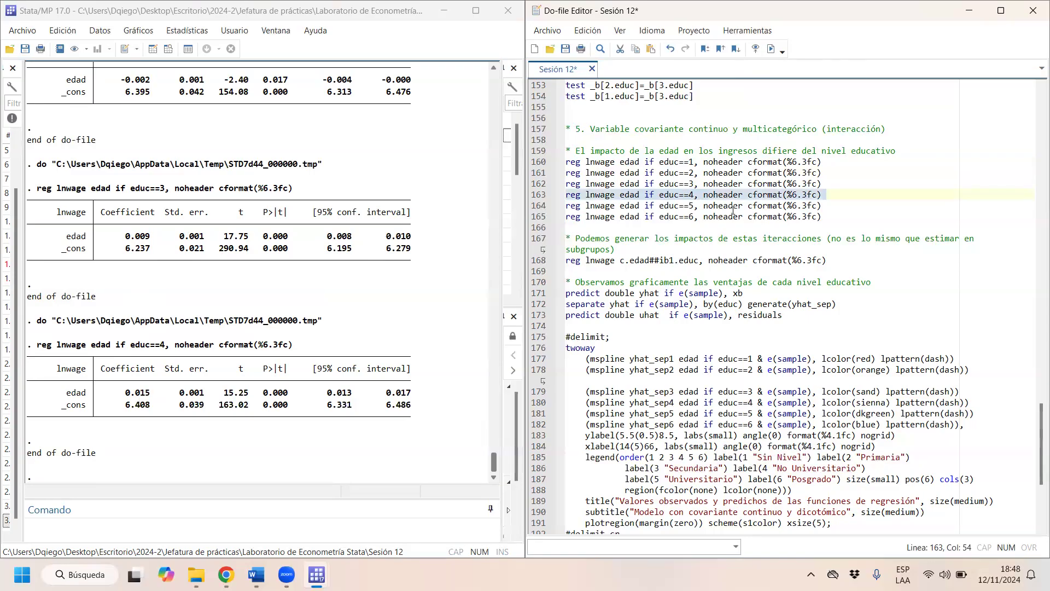
click(733, 208)
right_click(674, 208)
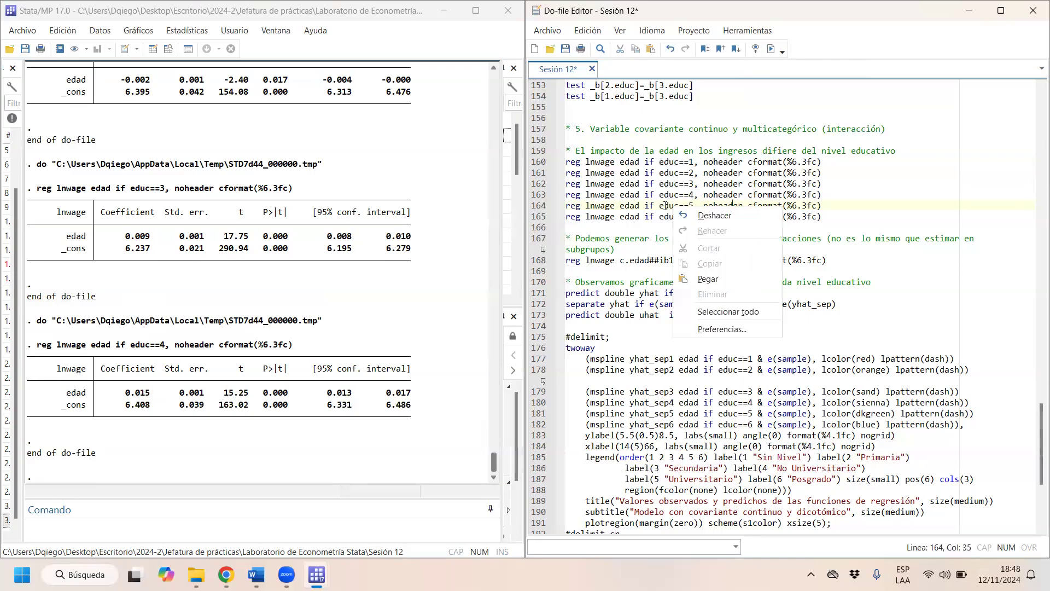
click(664, 206)
drag(660, 206, 615, 206)
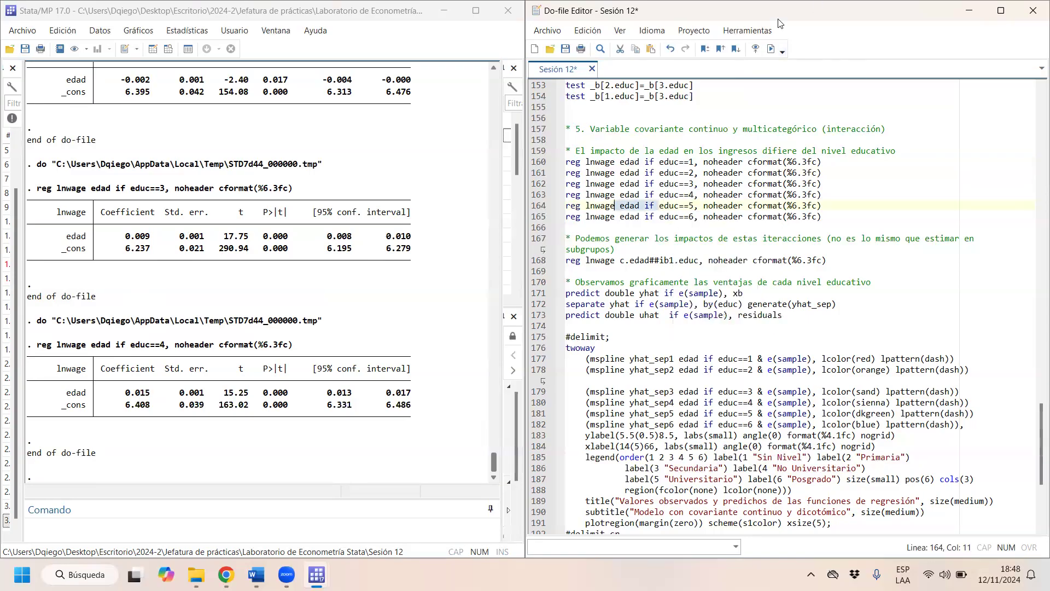
click(771, 49)
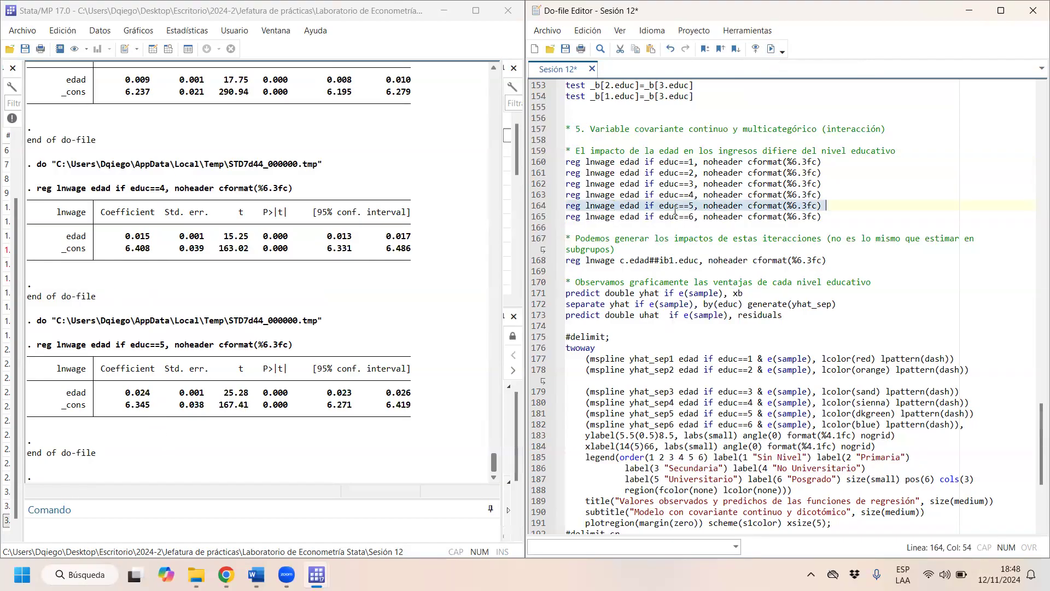
- Run the regression of lnwage on edad for educ==6 and highlight all six education-level regression commands
drag(677, 217, 583, 221)
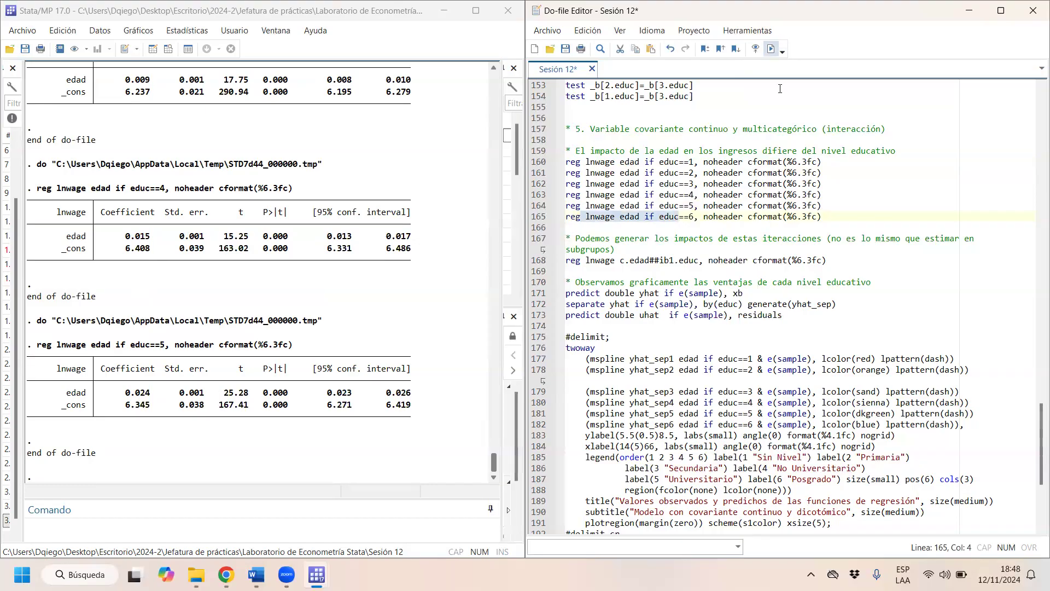
click(771, 49)
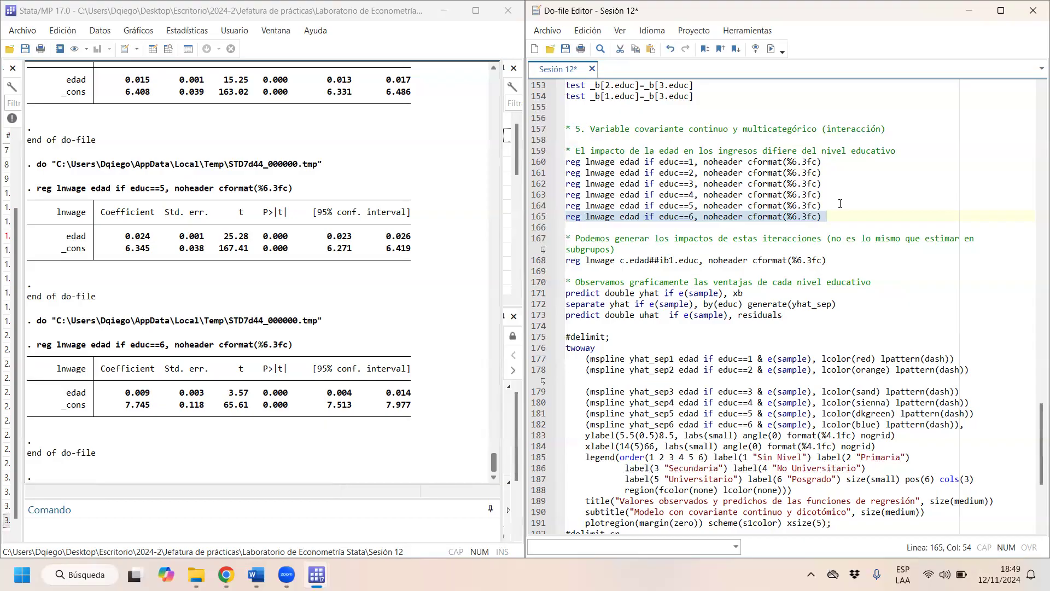
drag(862, 212, 509, 164)
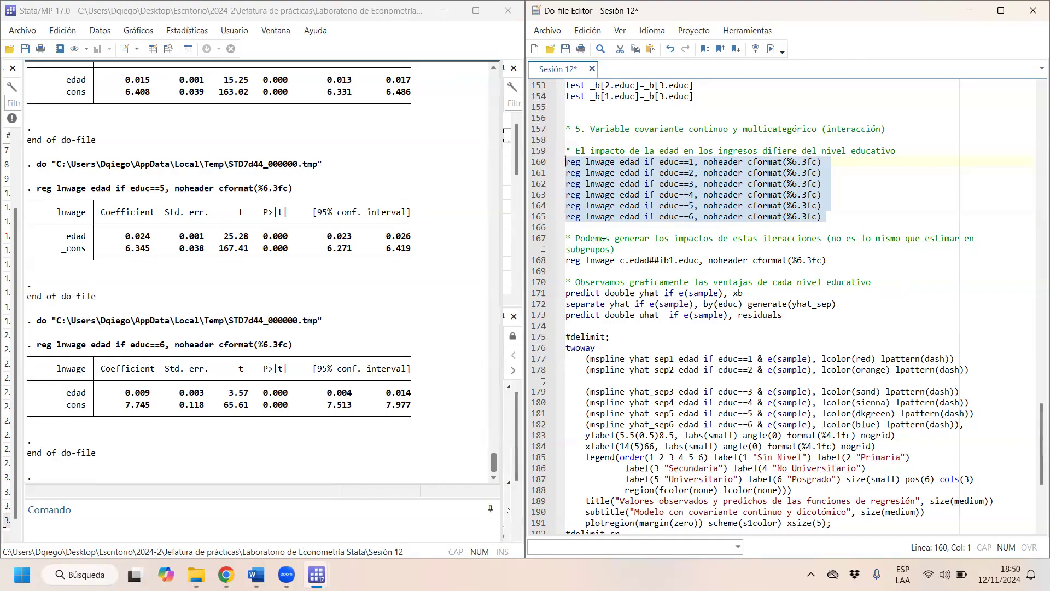
- Go over the c.edad##ib1.educ interaction term and its ib1 base-category prefix in the lnwage regression command
click(695, 260)
right_click(631, 260)
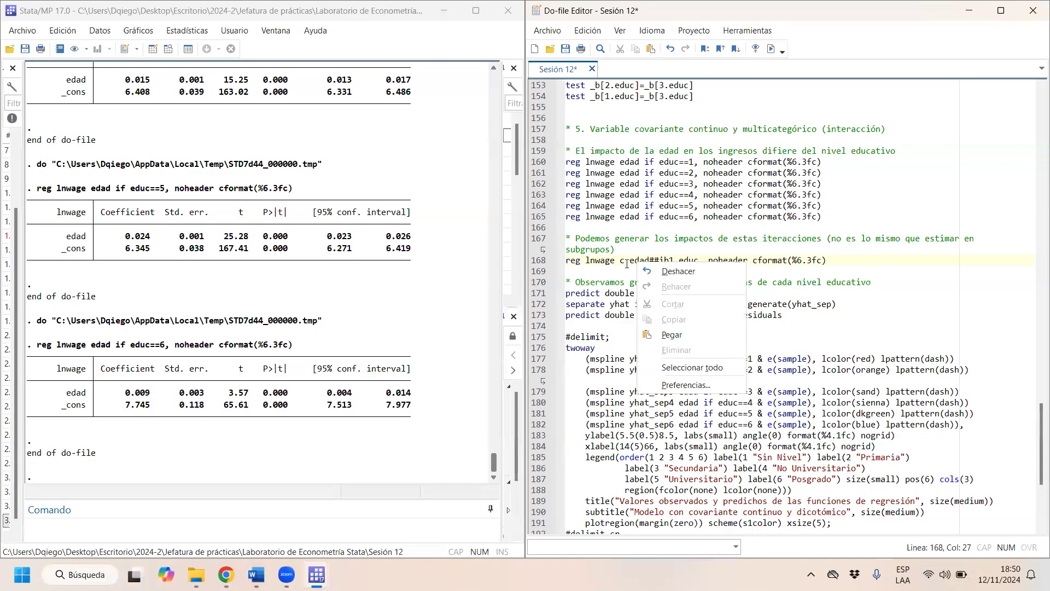
click(627, 263)
drag(620, 260, 666, 262)
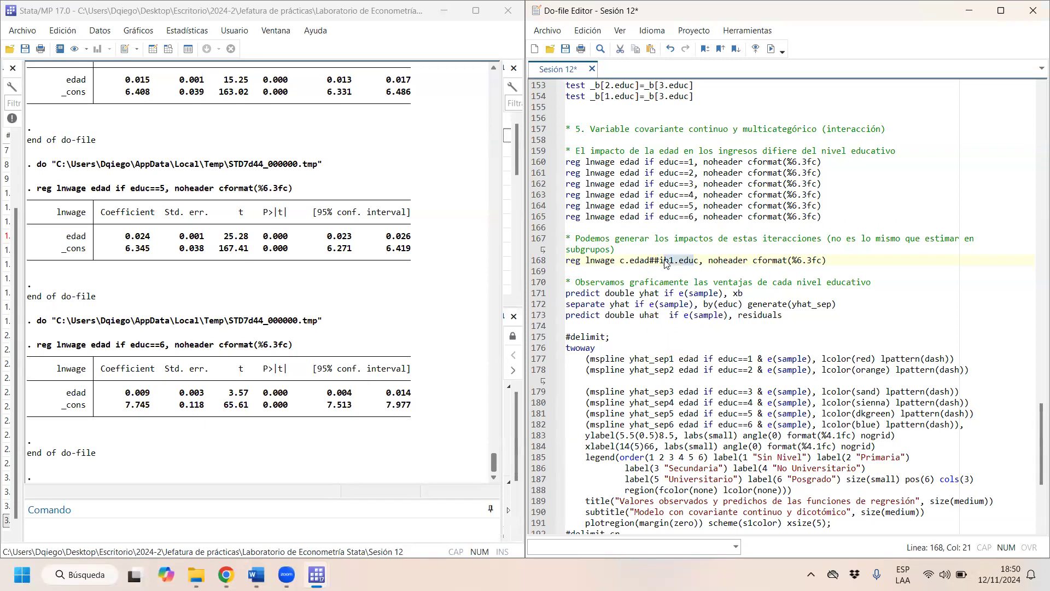
click(629, 261)
right_click(651, 264)
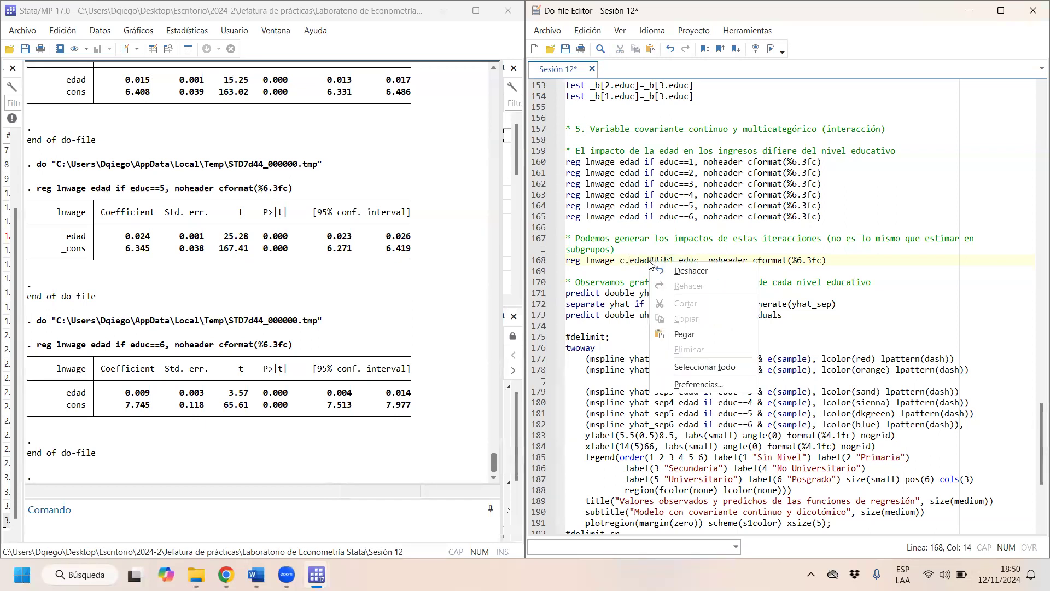
click(681, 256)
right_click(681, 256)
click(668, 260)
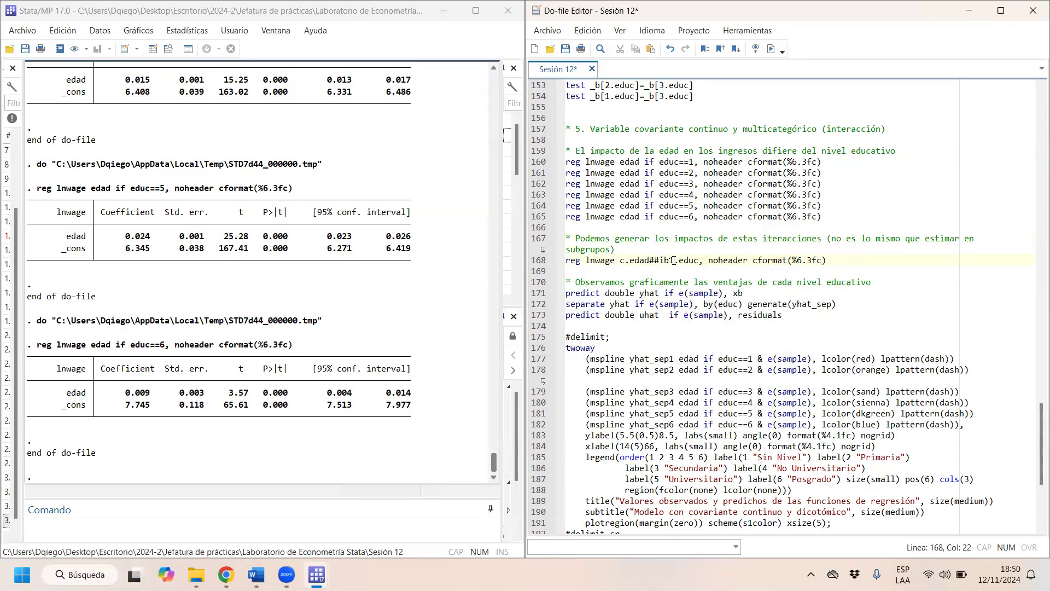
click(627, 262)
right_click(627, 263)
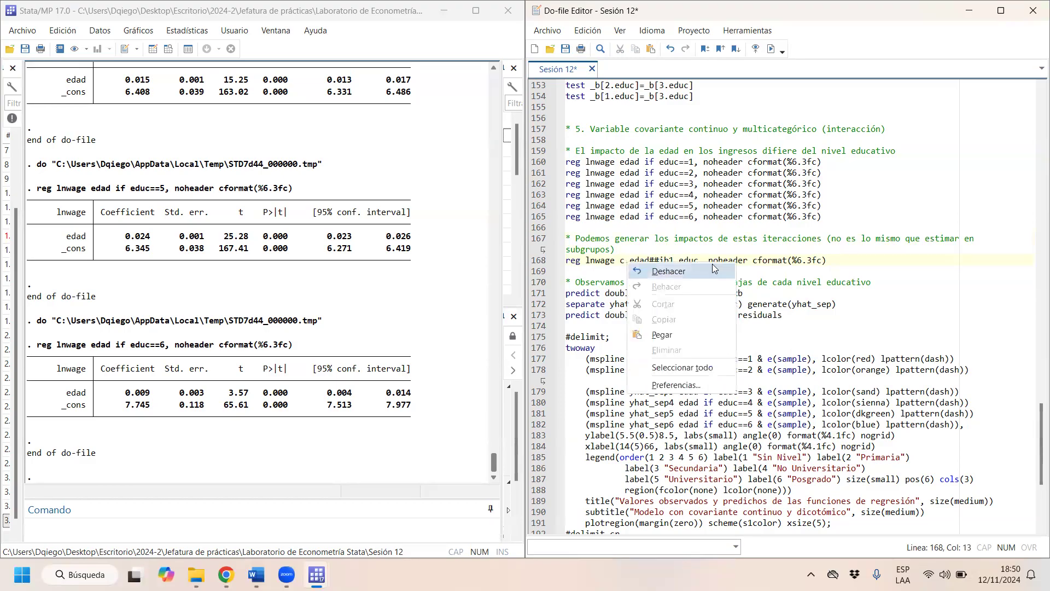
click(722, 244)
click(674, 260)
key(shift+Left)
key(shift+Left)
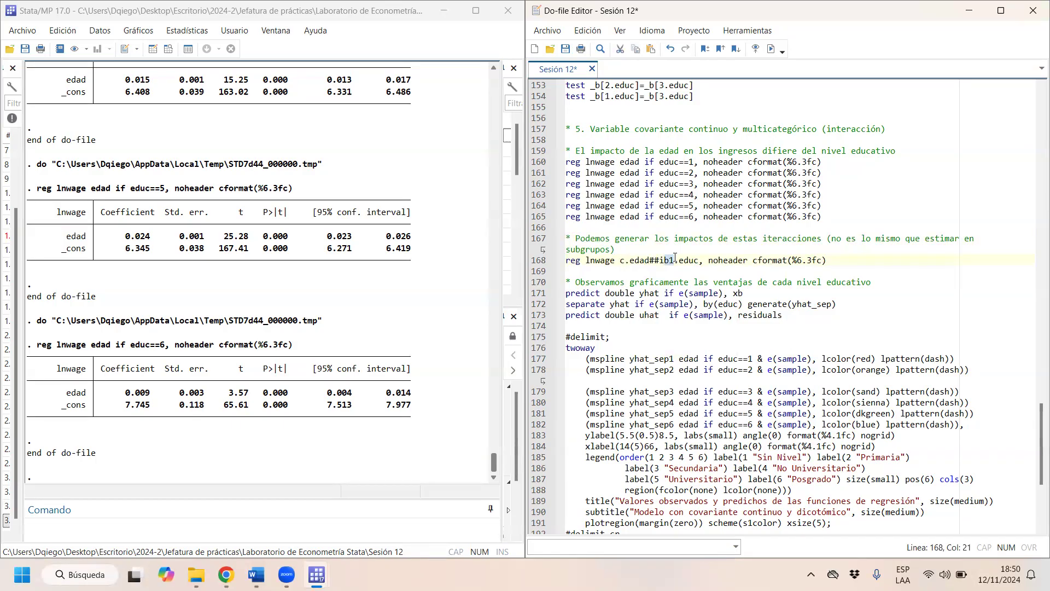
- Run the interaction regression of lnwage on c.edad##ib1.educ with noheader and cformat(%6.3fc)
key(Left)
key(Left)
key(Up)
key(Left)
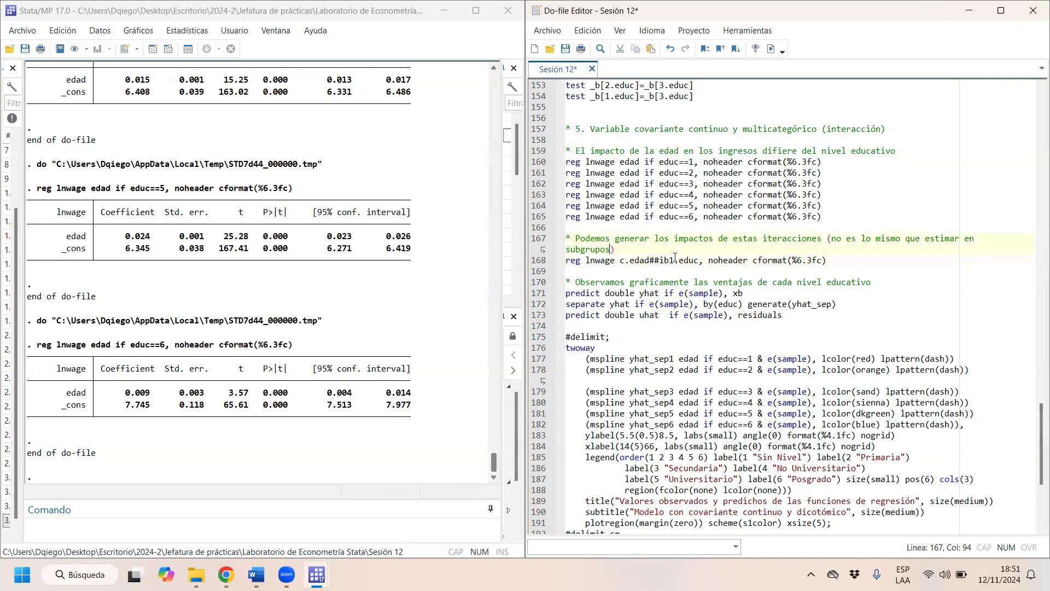
key(Down)
key(Right)
key(Right)
key(Right)
key(Right)
key(Right)
key(Right)
key(Right)
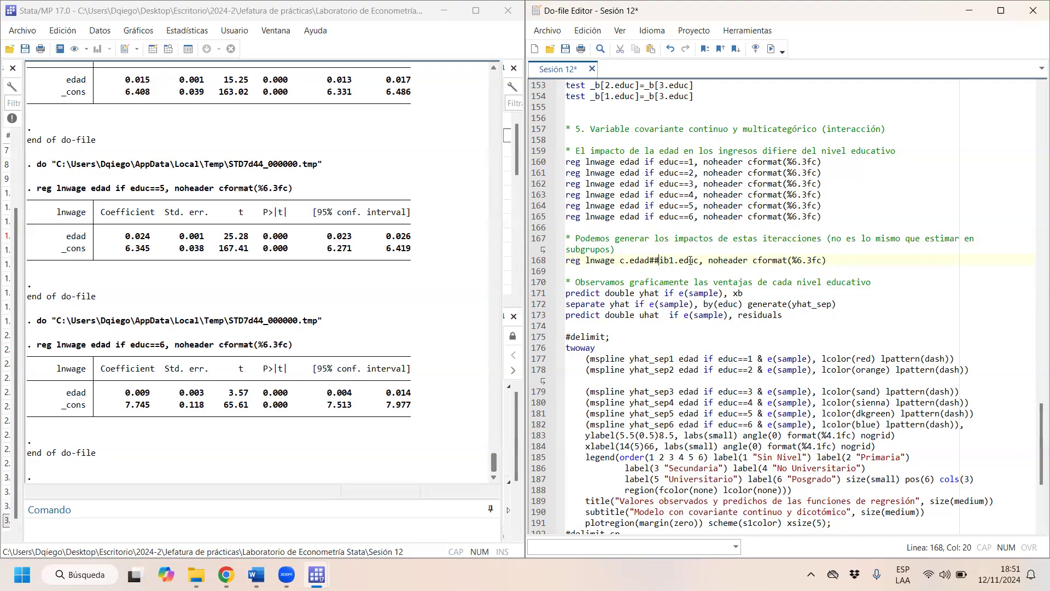
key(shift+Left)
key(shift+Left)
key(shift+Left)
key(shift+Left)
key(ctrl+d)
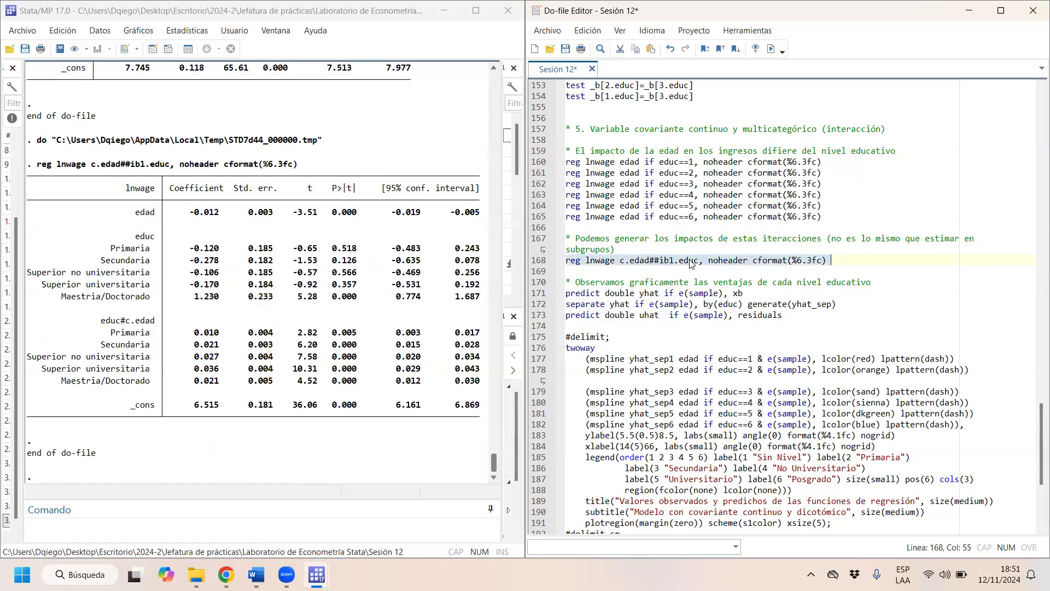
- Go over the edad coefficient, the educ coefficients and the educ#c.edad block in the interaction output
drag(190, 213, 223, 216)
drag(190, 248, 223, 285)
drag(115, 320, 161, 340)
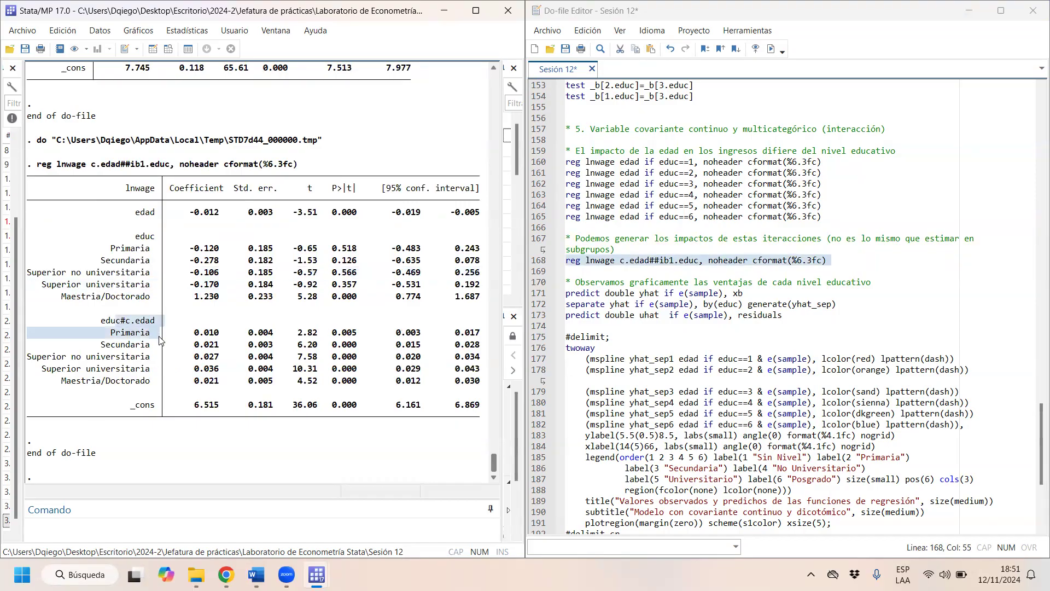
click(121, 328)
- Examine the educ#c.edad interaction coefficients one by one, from Primaria to Maestria/Doctorado
drag(190, 332, 227, 334)
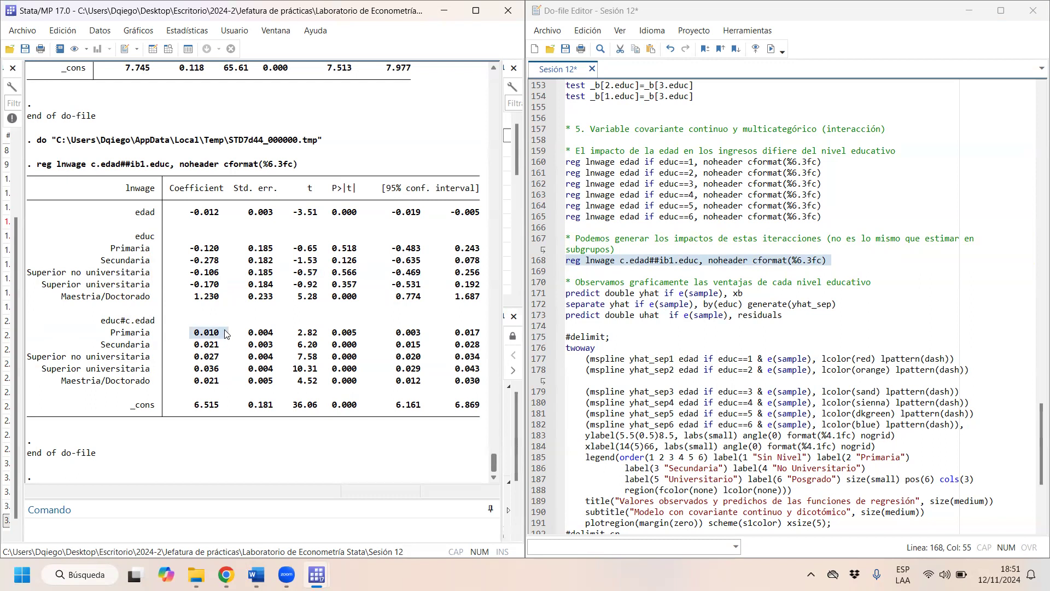
drag(194, 345, 226, 349)
drag(195, 357, 217, 362)
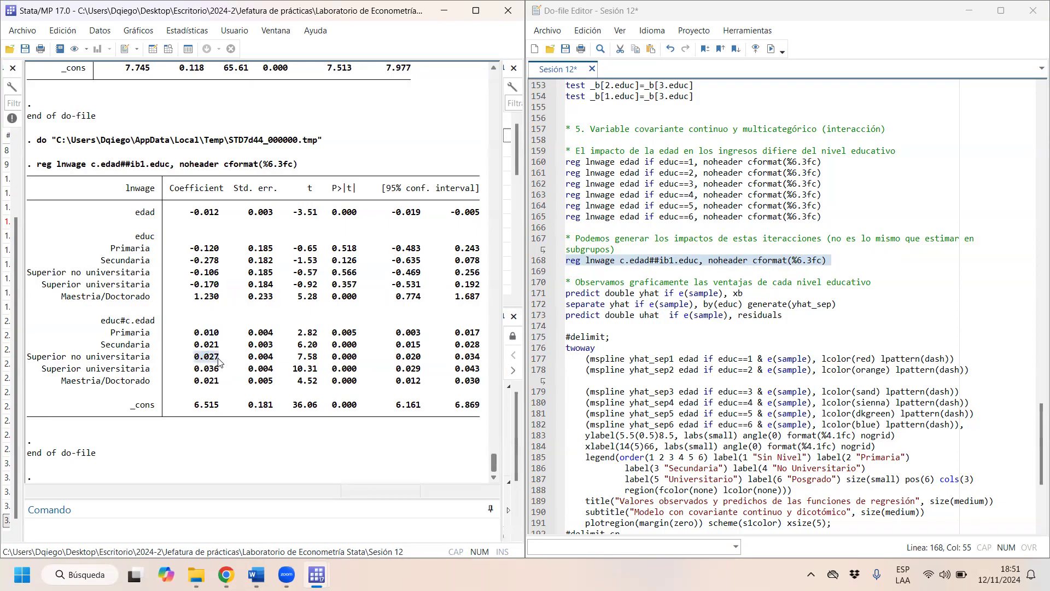
drag(192, 369, 228, 374)
click(201, 369)
drag(186, 369, 224, 368)
drag(199, 381, 223, 383)
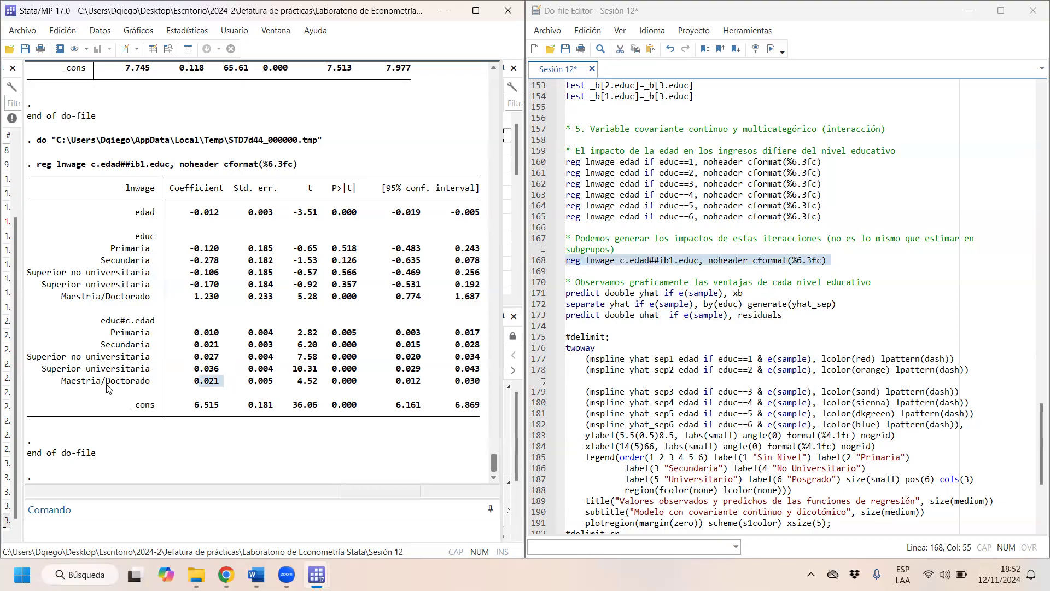
- Compare the edad coefficient of the separate educ==6 regression with the interaction model's Maestria/Doctorado results
click(177, 343)
scroll(176, 343, up, 5)
scroll(176, 343, up, 5)
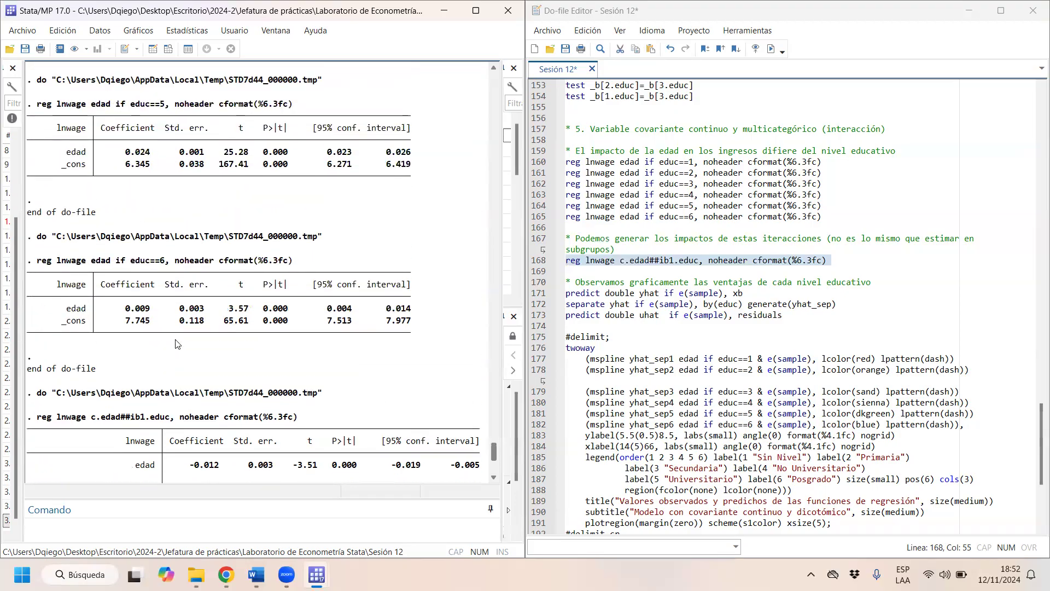
scroll(176, 343, up, 1)
drag(120, 322, 149, 326)
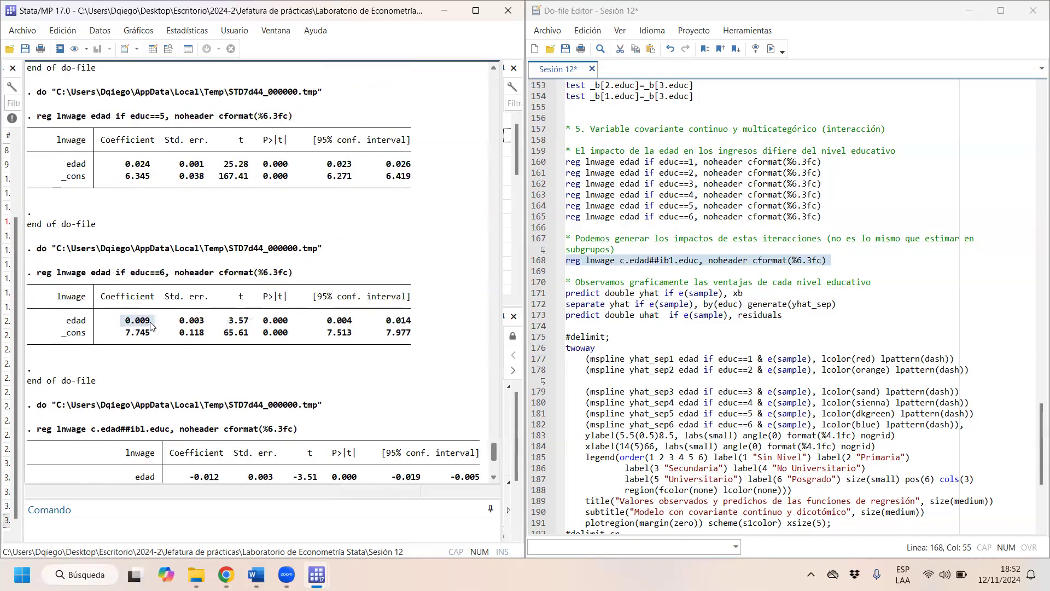
right_click(210, 362)
click(192, 362)
scroll(191, 362, down, 6)
scroll(191, 363, down, 1)
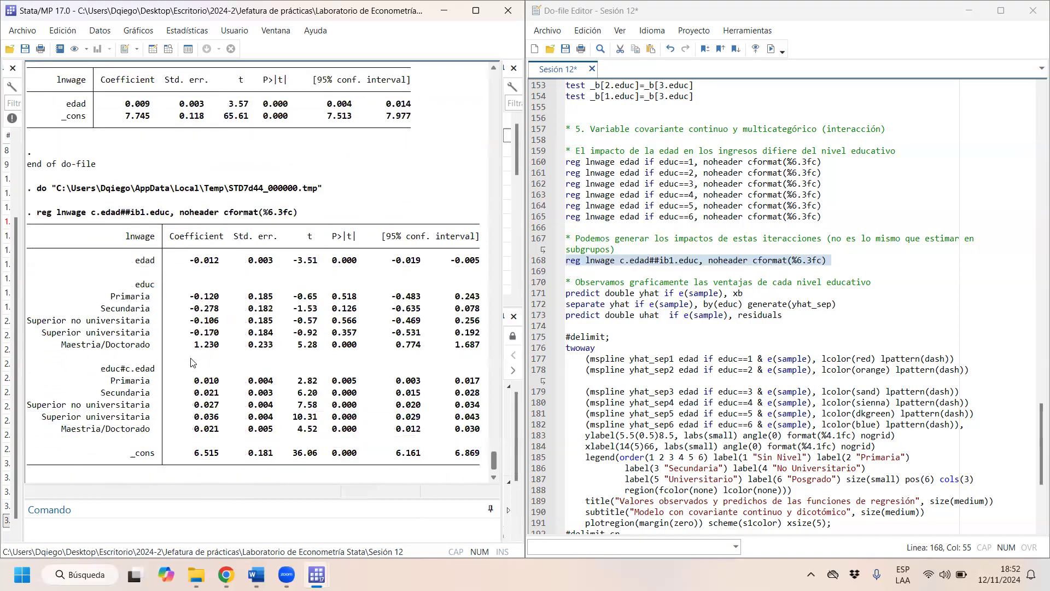
scroll(191, 363, up, 2)
scroll(192, 363, down, 1)
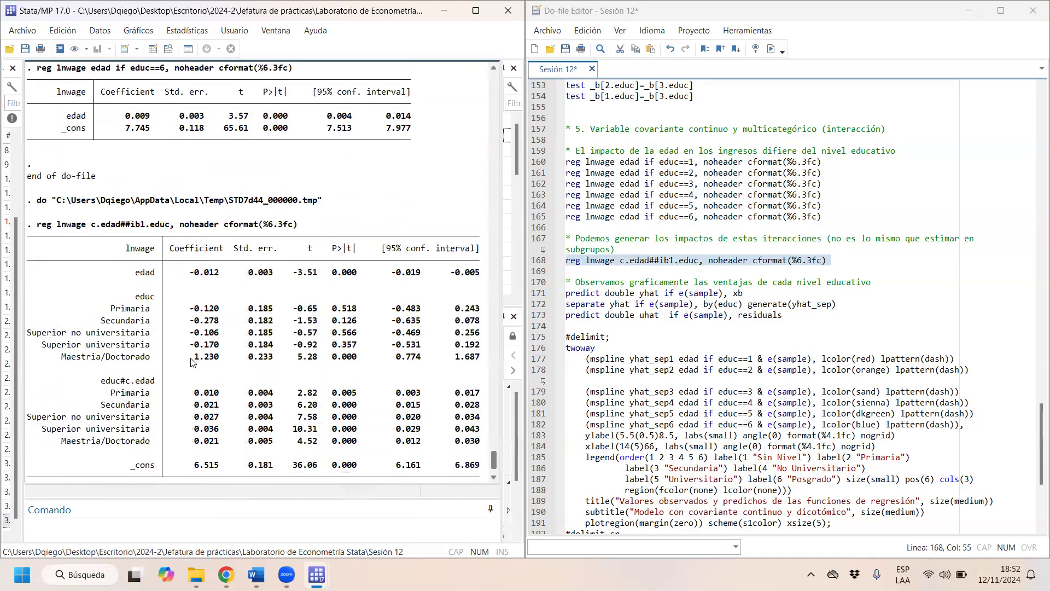
- Review the separate education-level regressions back to educ==1 and compare them with the interaction model output
scroll(192, 363, up, 3)
scroll(191, 363, up, 8)
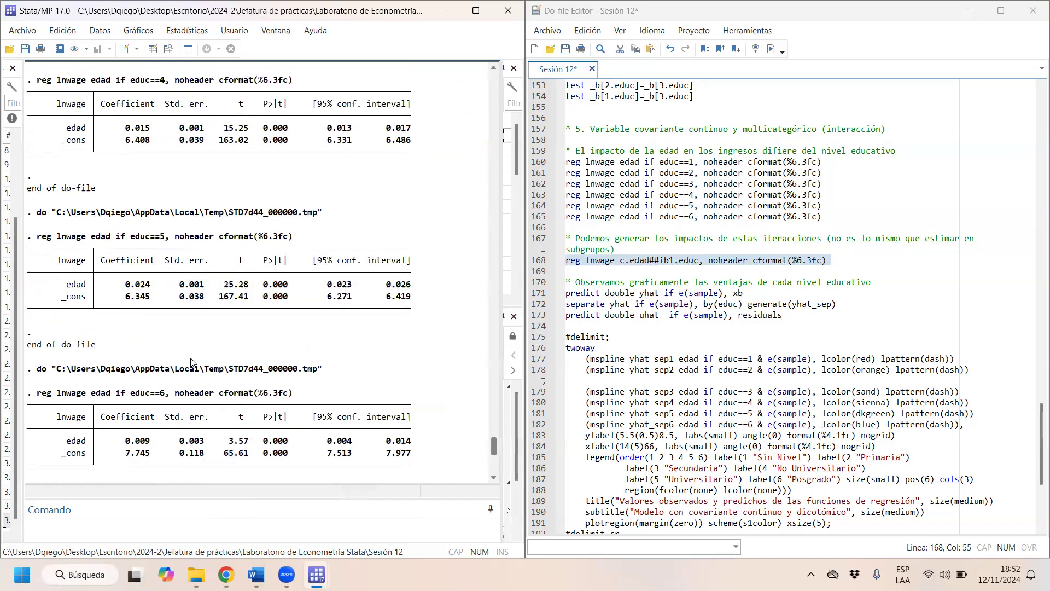
click(587, 274)
click(459, 190)
scroll(458, 190, up, 7)
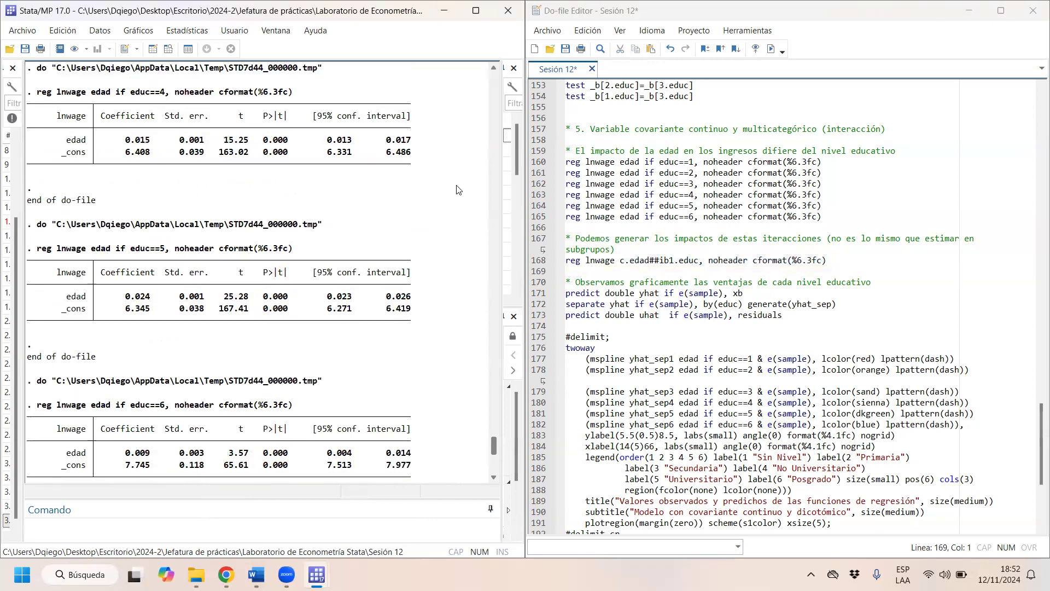
scroll(459, 189, up, 9)
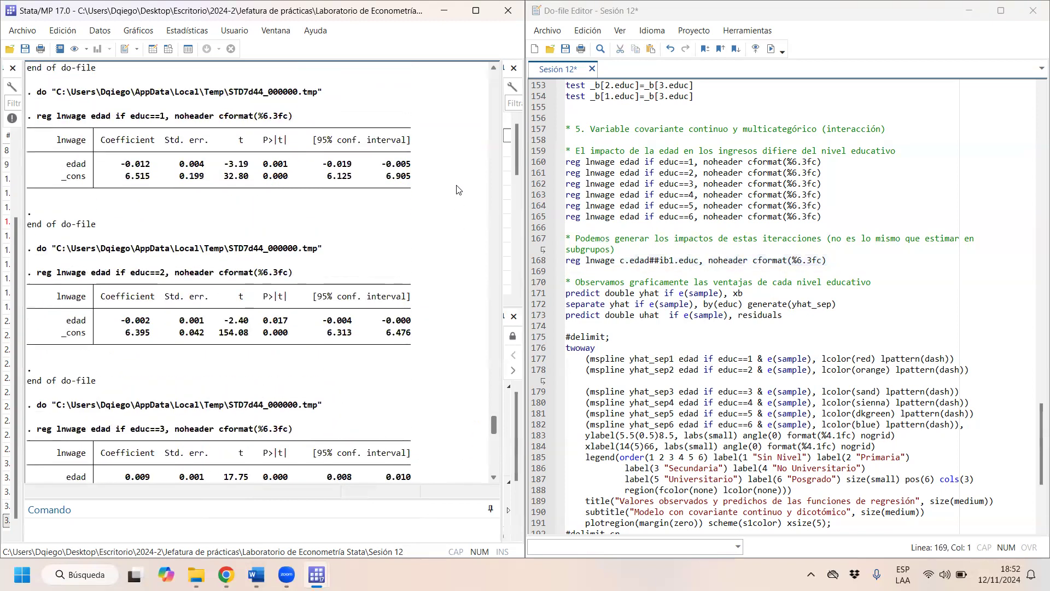
scroll(458, 190, up, 1)
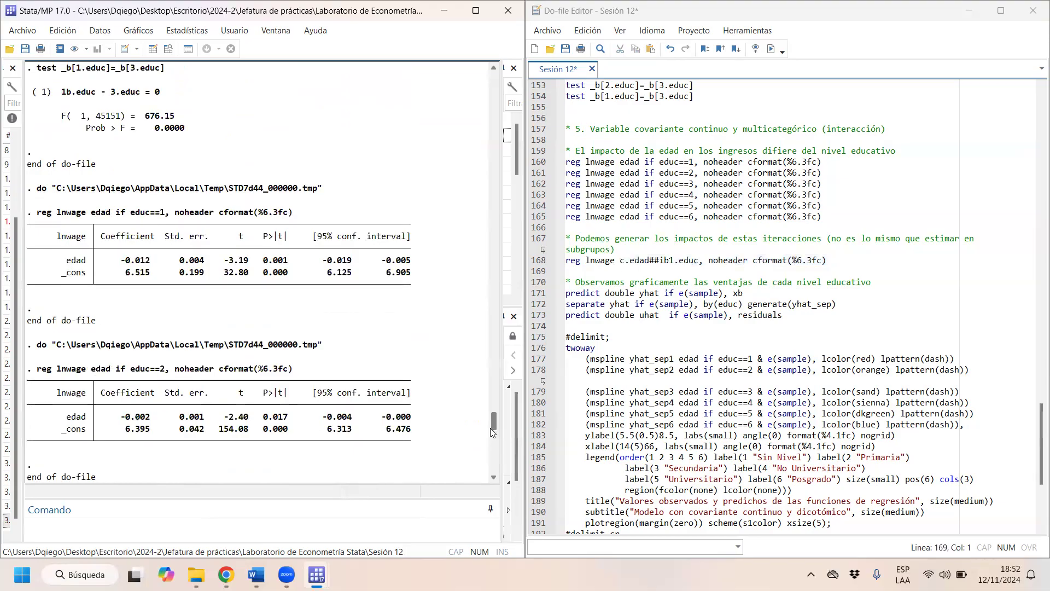
drag(494, 429, 494, 471)
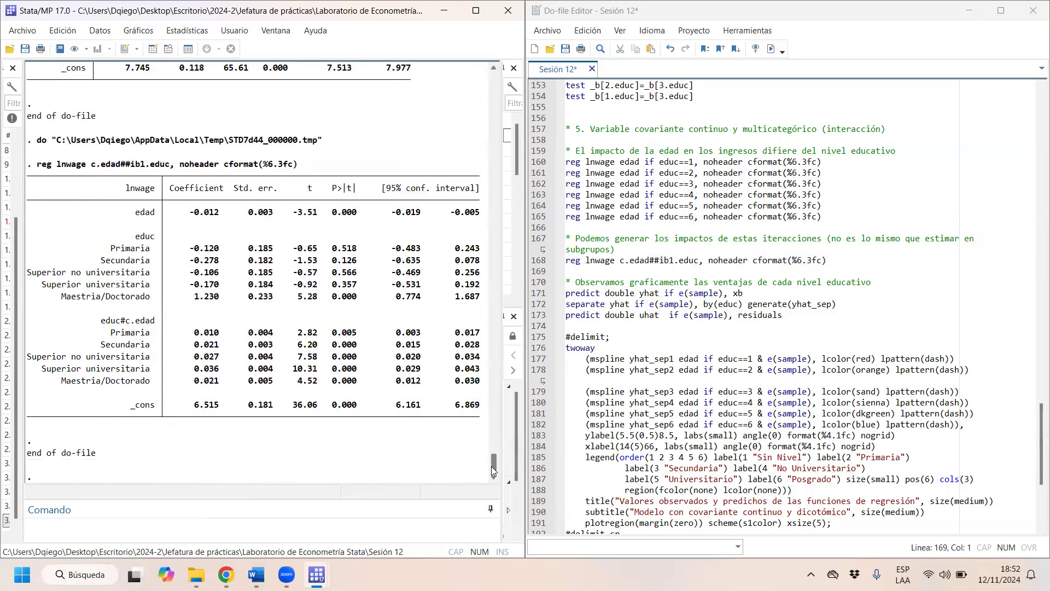
drag(491, 466, 503, 425)
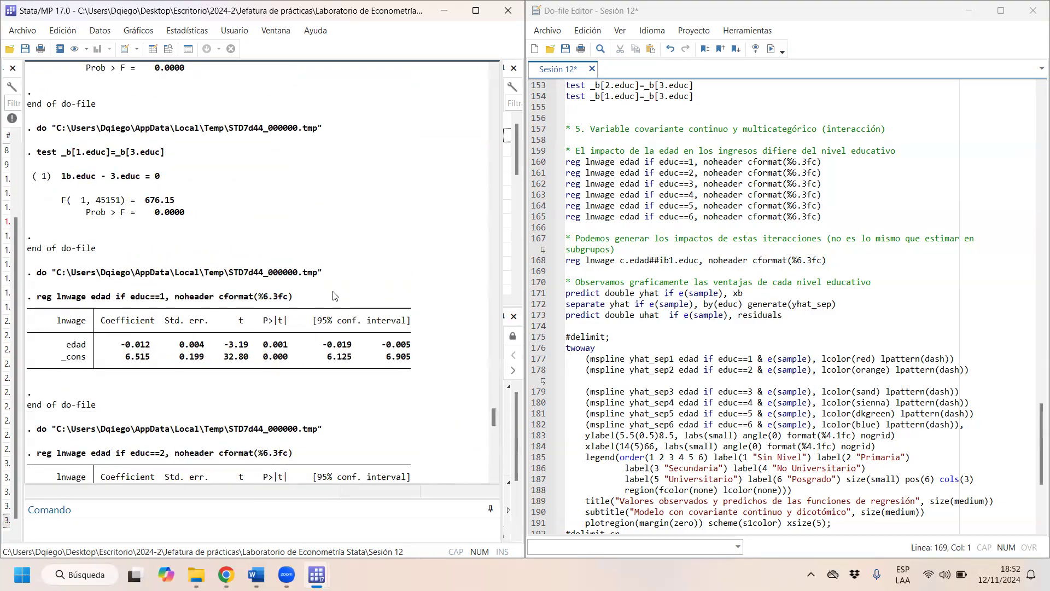
drag(495, 413, 494, 466)
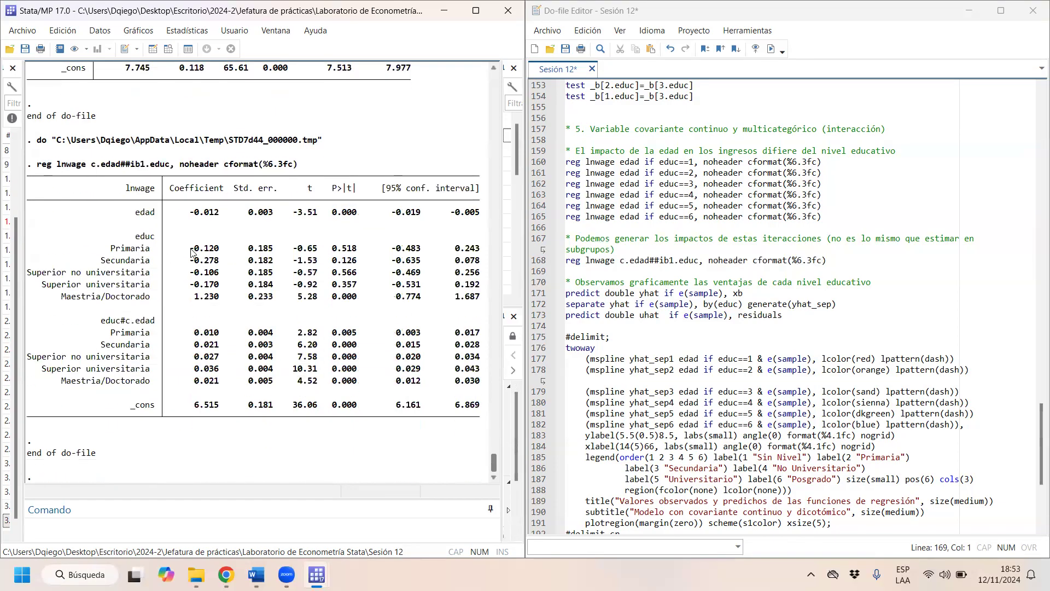
- Compare the Primaria level and interaction coefficients with the edad coefficient of the separate educ==2 regression
drag(185, 248, 224, 255)
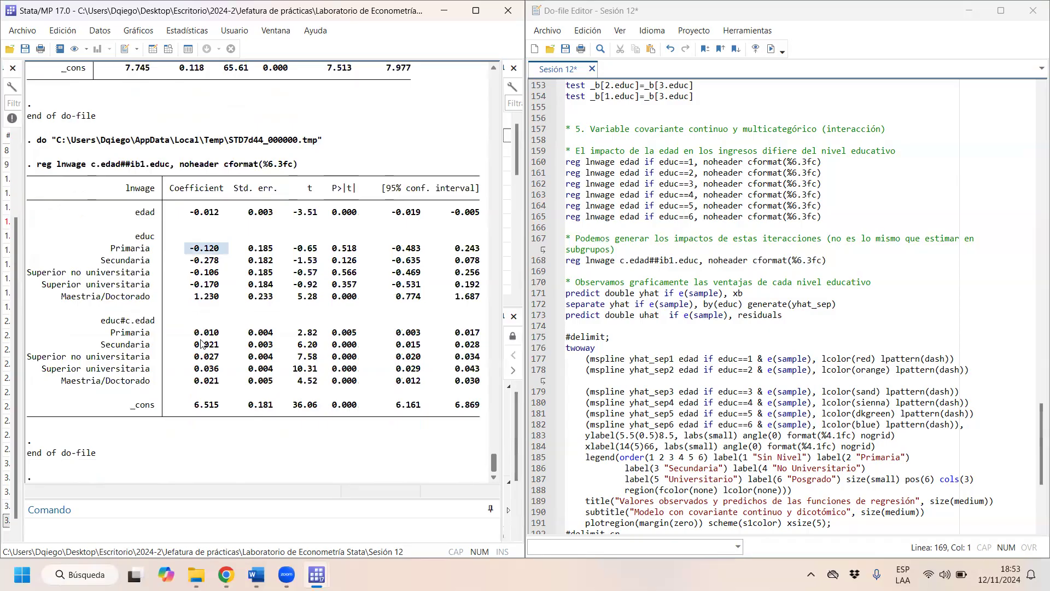
drag(190, 332, 222, 340)
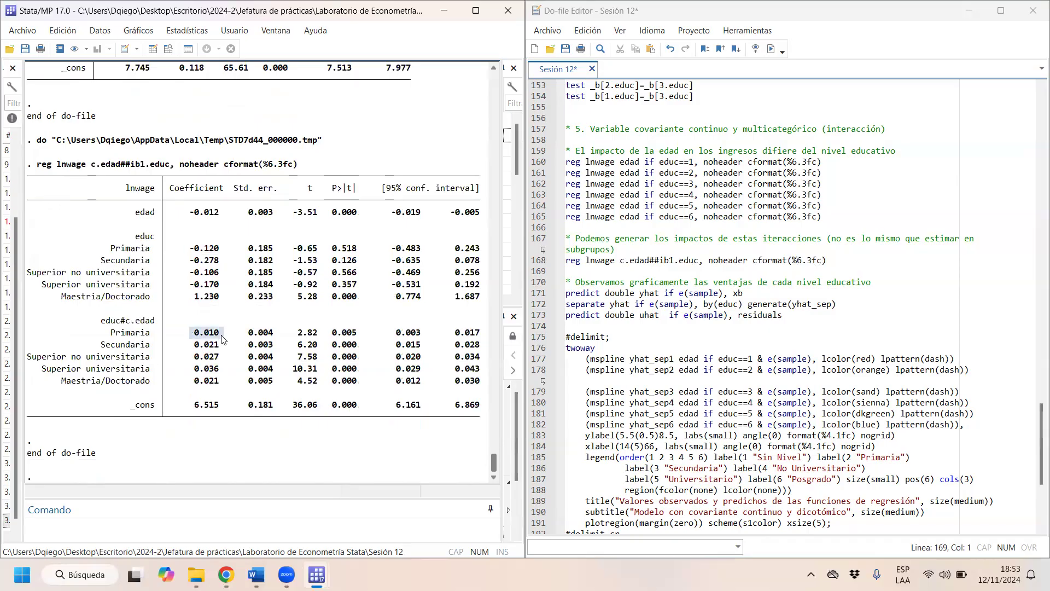
drag(495, 465, 510, 423)
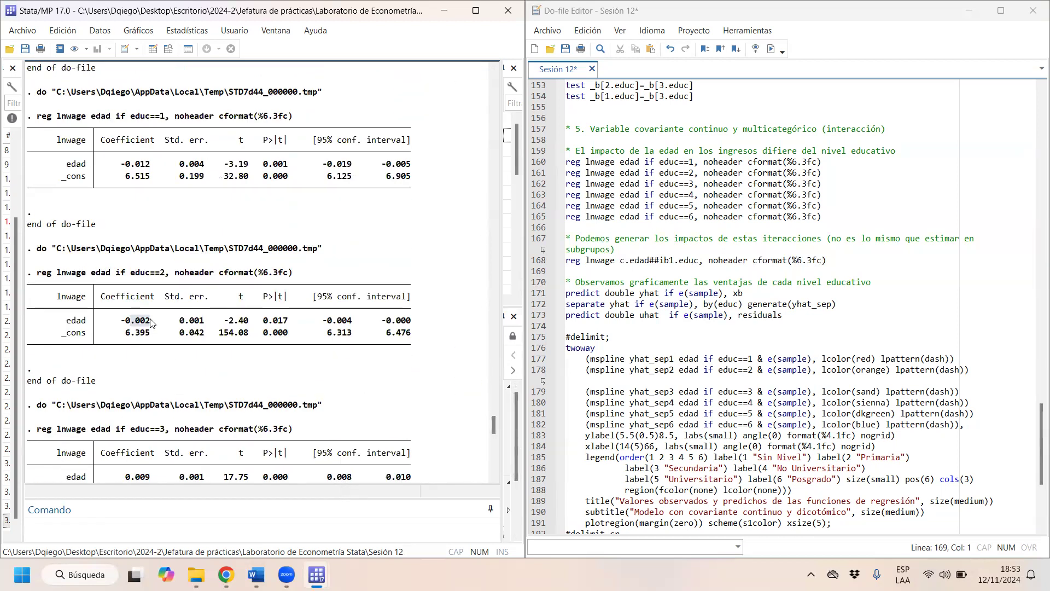
drag(498, 425, 498, 480)
- Examine the Secundaria and Superior no universitaria level and interaction coefficients, plus the standard errors of the interaction terms
drag(190, 260, 218, 261)
drag(190, 347, 218, 349)
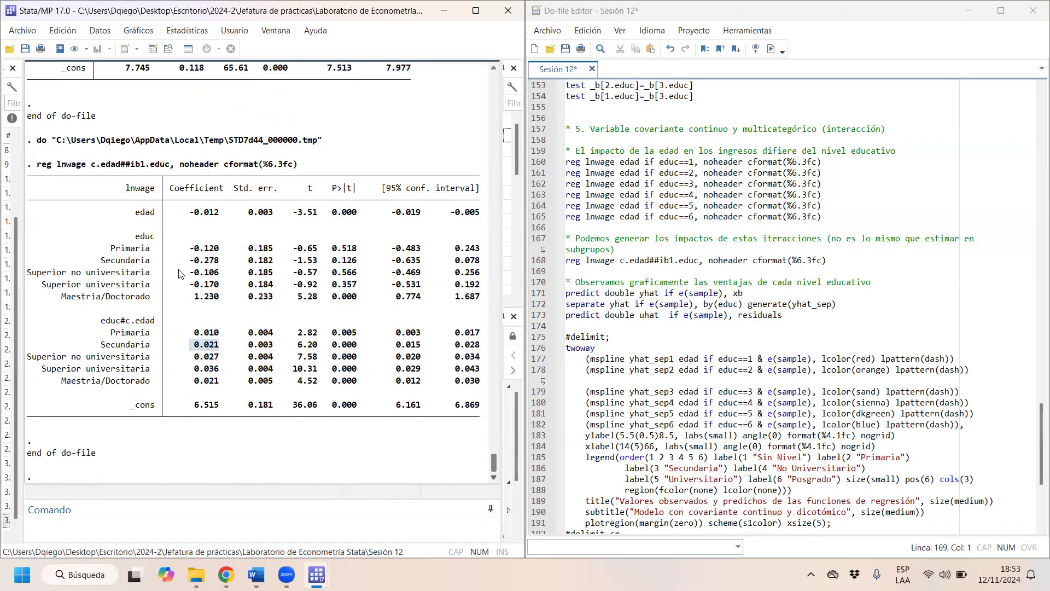
drag(193, 272, 228, 281)
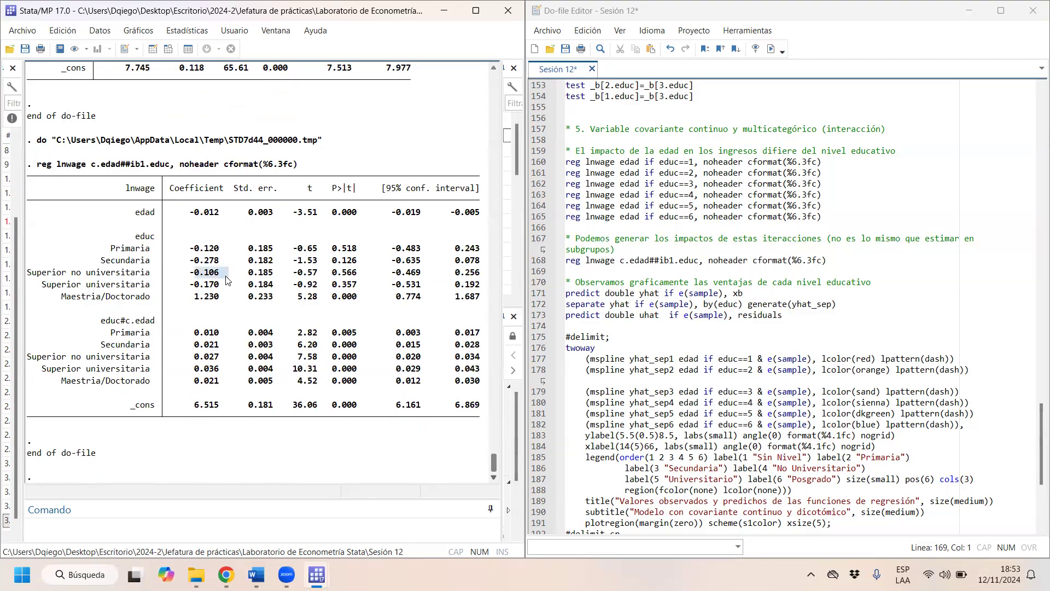
drag(190, 356, 234, 359)
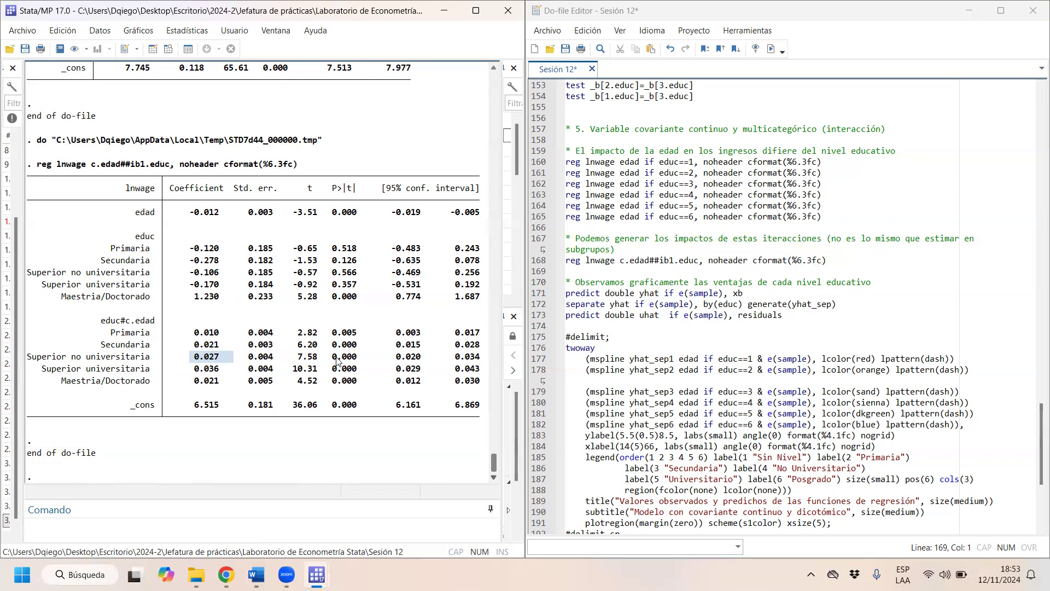
drag(249, 334, 278, 357)
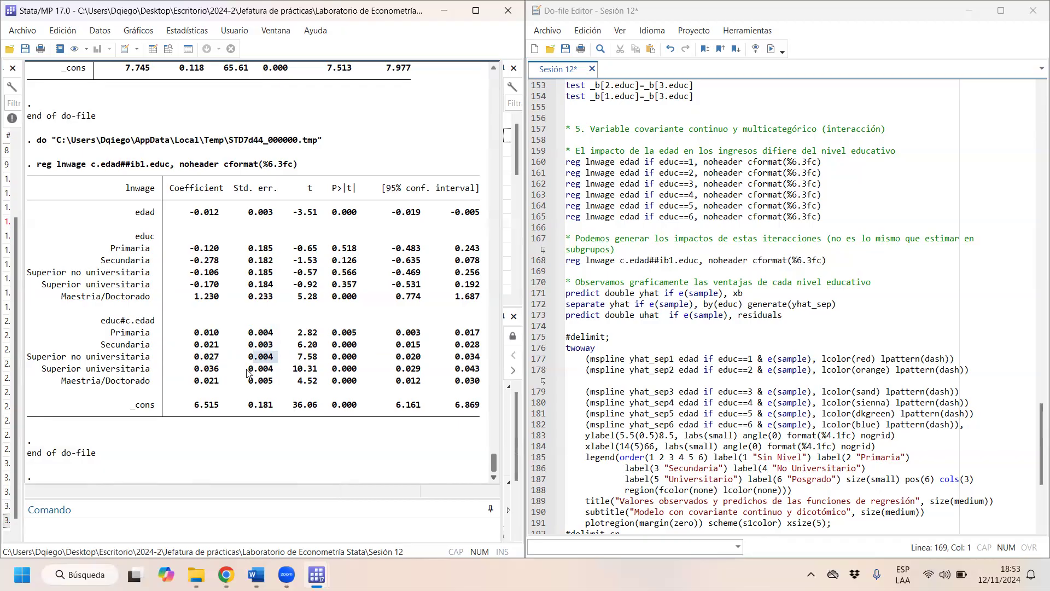
drag(244, 368, 273, 370)
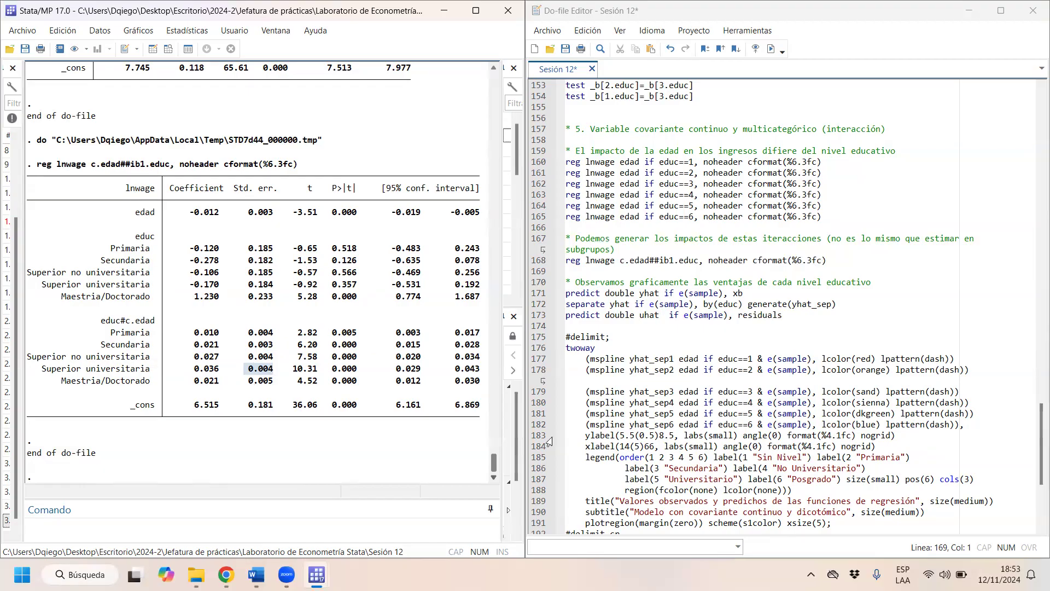
- Run the twoway mspline block that graphs predicted values by education level and exports scatter reg 5.png, and close the graph
drag(576, 330, 878, 337)
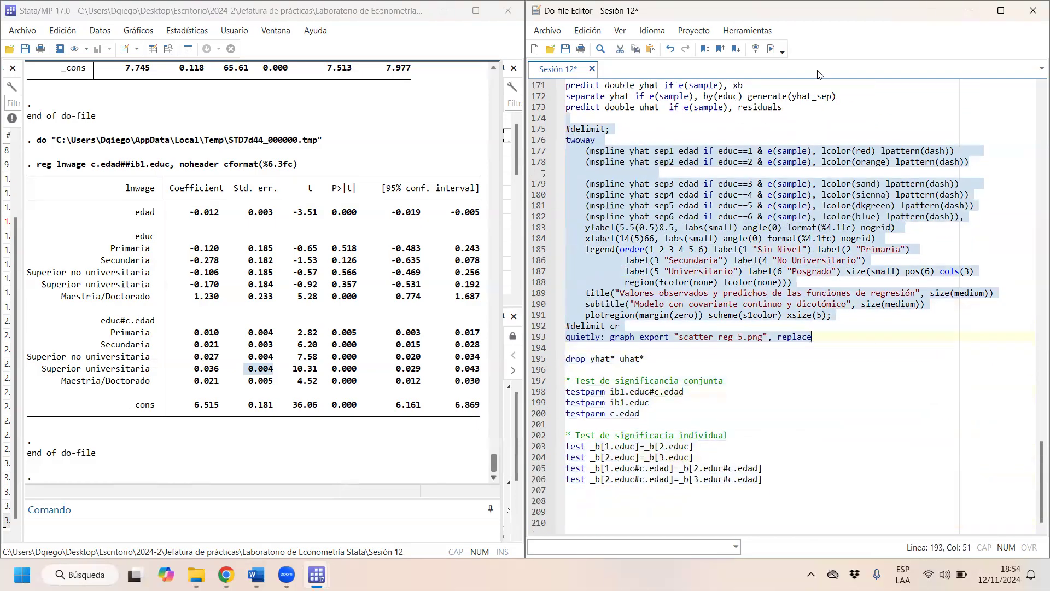
click(771, 49)
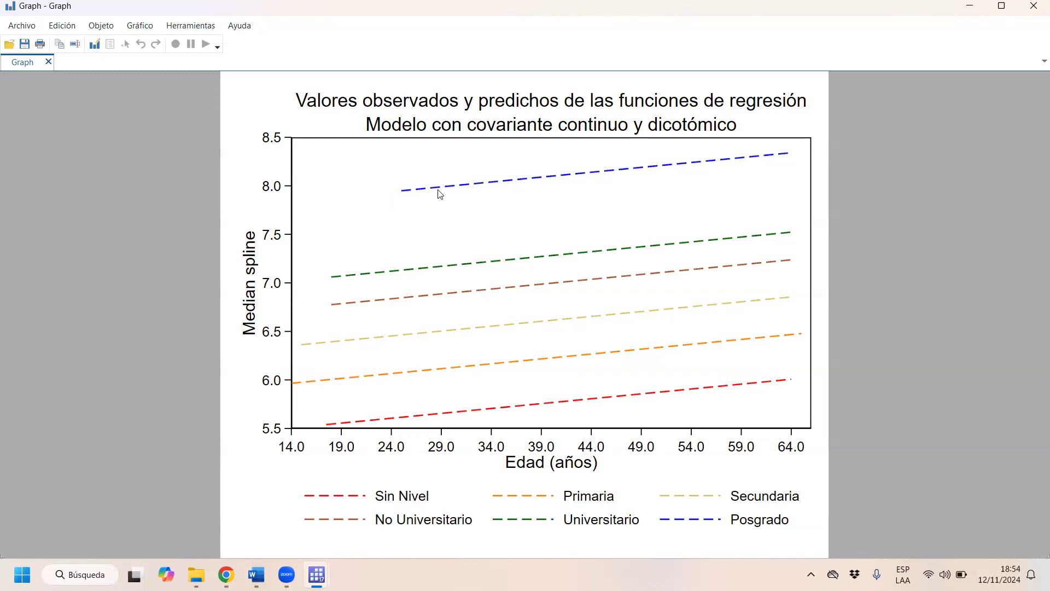
click(1034, 6)
- Go over the testparm ib1.educ#c.edad command and highlight the corresponding educ coefficients in the interaction regression output
drag(610, 391, 649, 391)
click(389, 347)
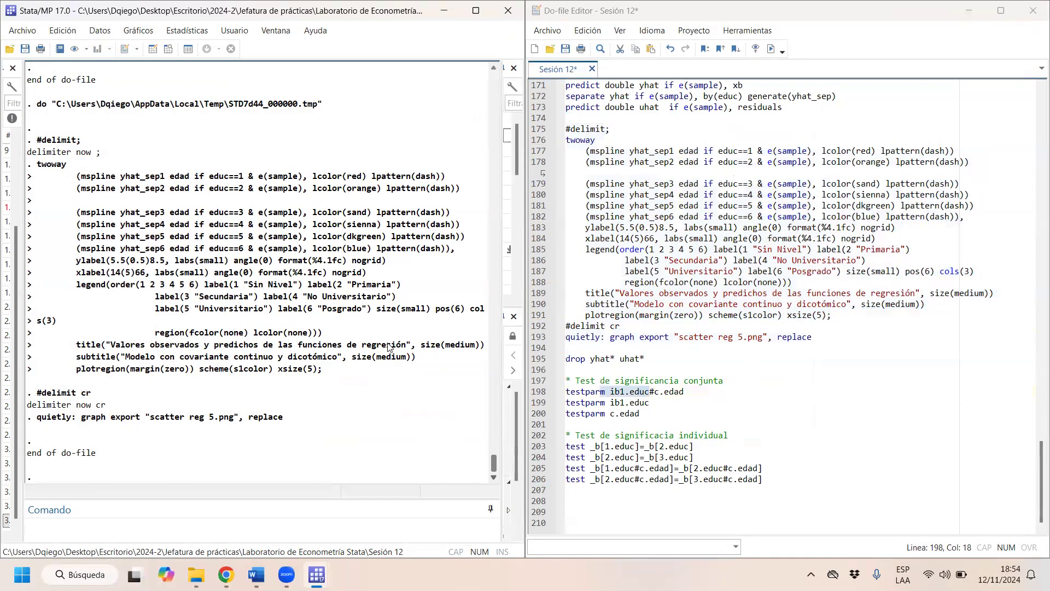
scroll(389, 347, up, 9)
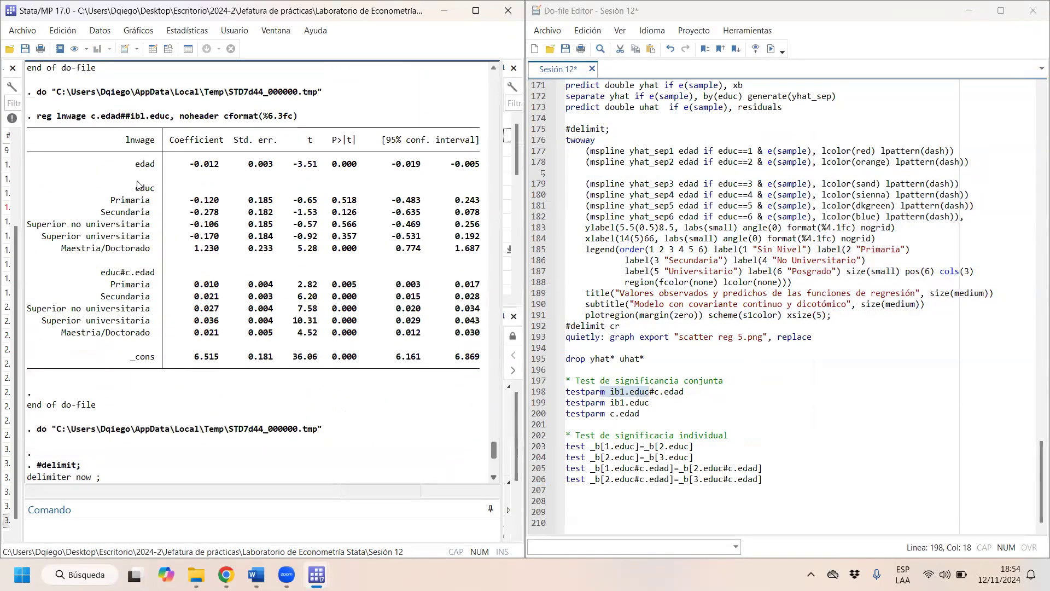
drag(138, 186, 438, 213)
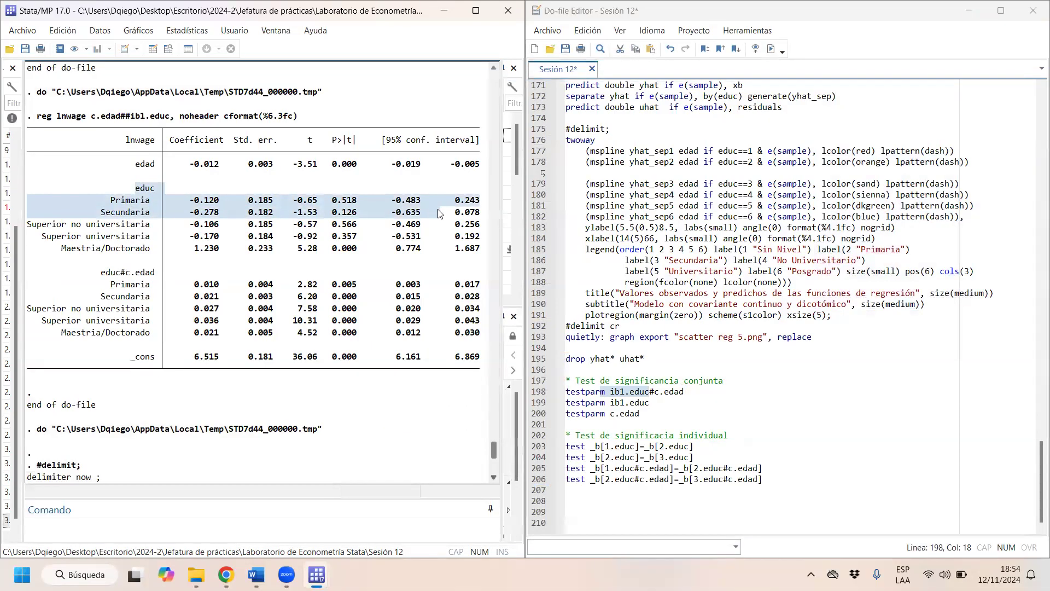
- Run testparm ib1.educ#c.edad to test the joint significance of the interaction terms
click(372, 214)
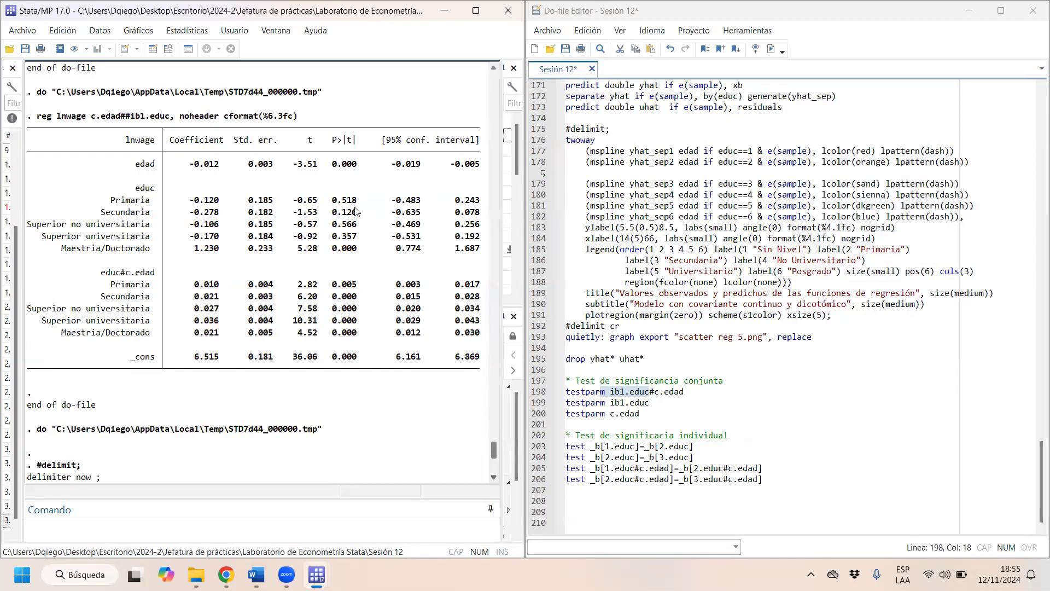
drag(351, 253, 323, 257)
click(689, 390)
drag(694, 391, 563, 394)
key(ctrl+d)
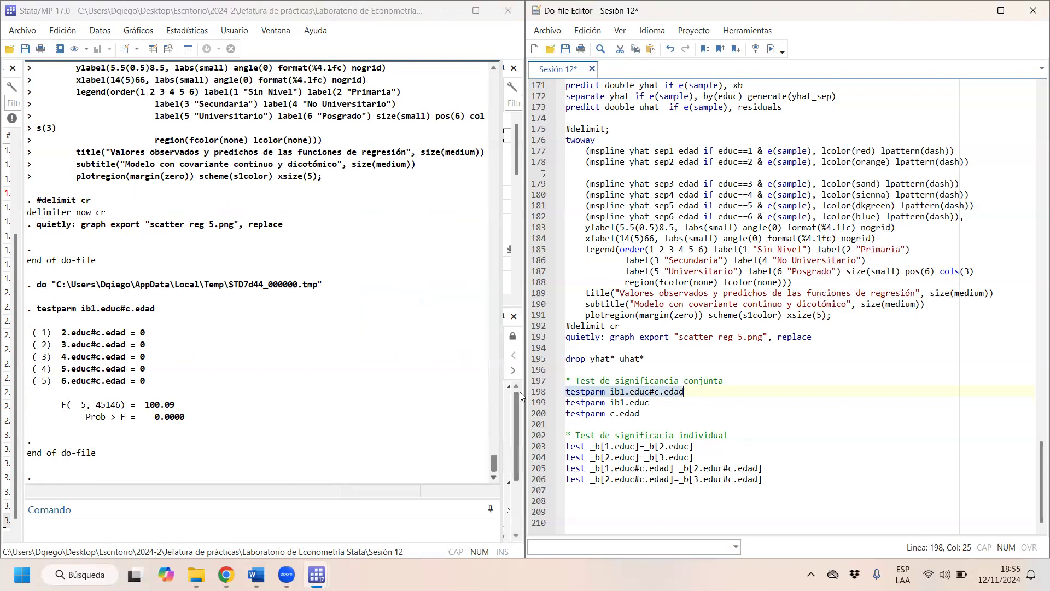
- Run the joint significance tests testparm ib1.educ and testparm c.edad one after the other
click(643, 404)
drag(617, 406, 550, 406)
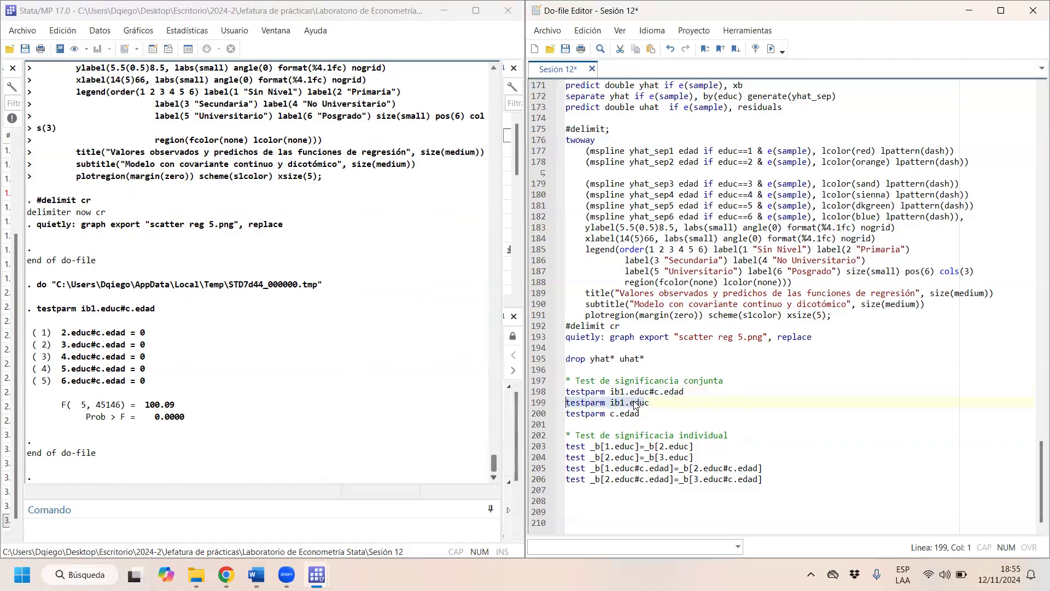
click(771, 49)
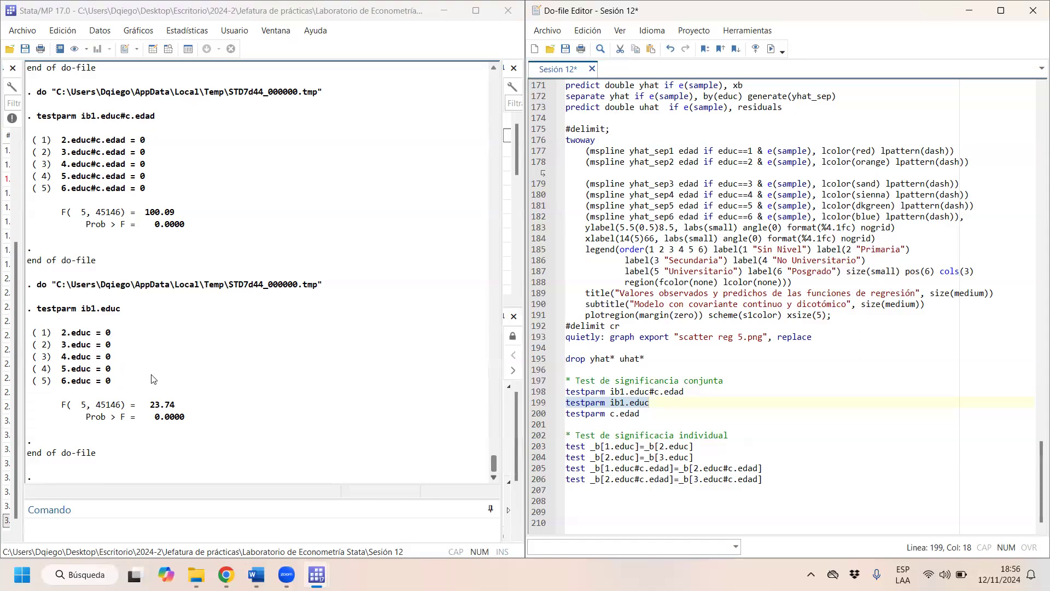
drag(626, 414, 574, 417)
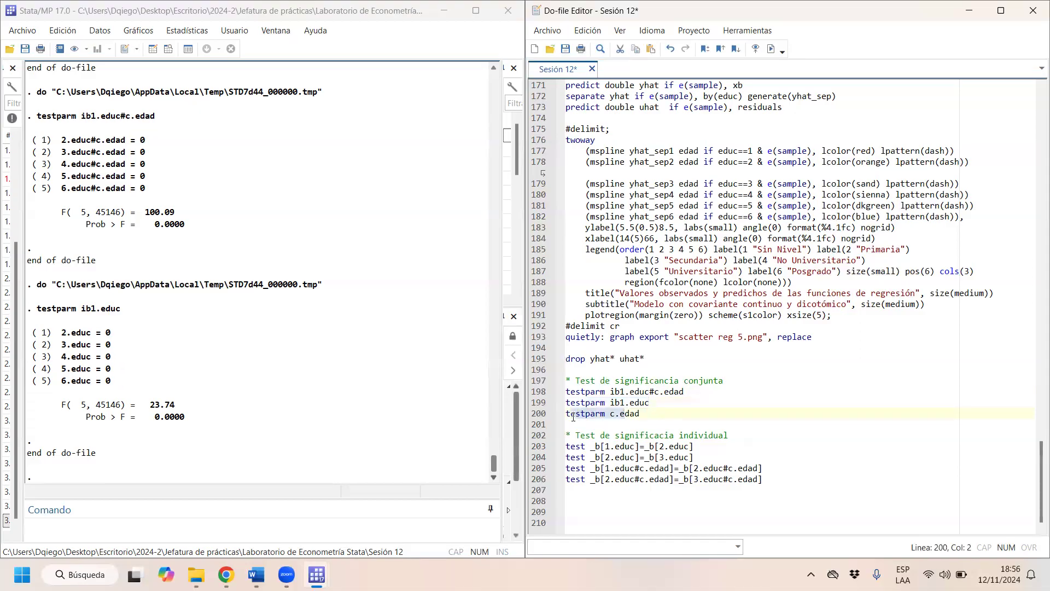
click(772, 48)
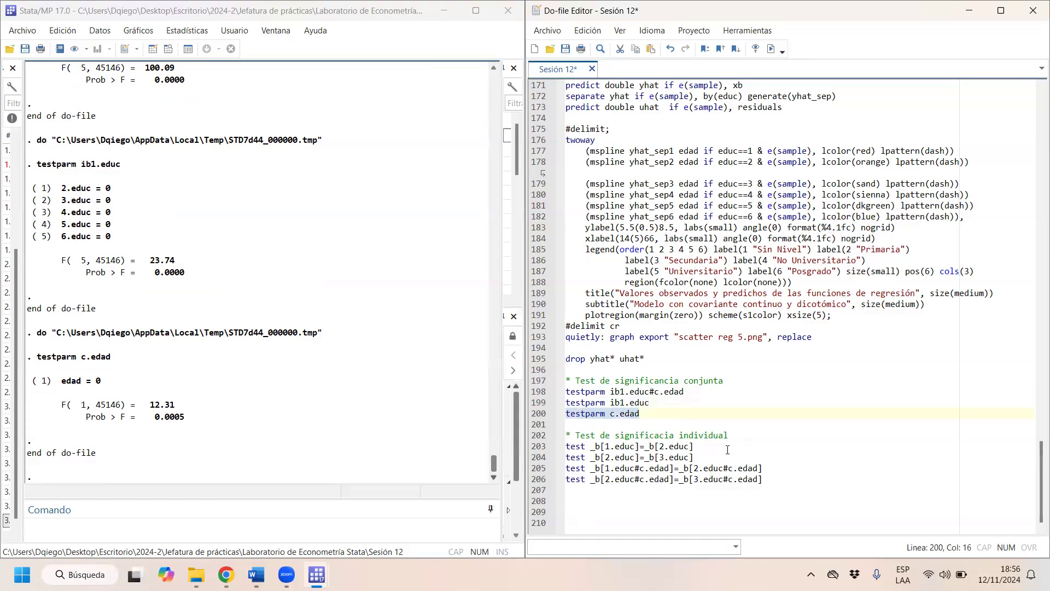
- Run the individual tests _b[1.educ]=_b[2.educ] and _b[2.educ]=_b[3.educ], checking the educ coefficients in the interaction regression output first
drag(718, 446, 571, 447)
key(Up)
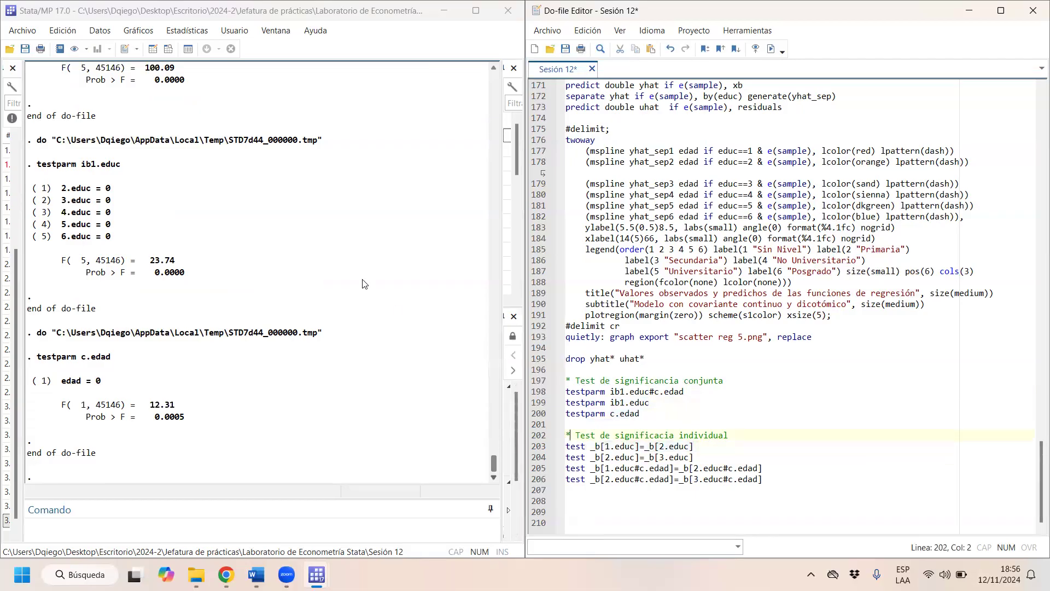
click(363, 280)
key(Up)
scroll(364, 283, up, 15)
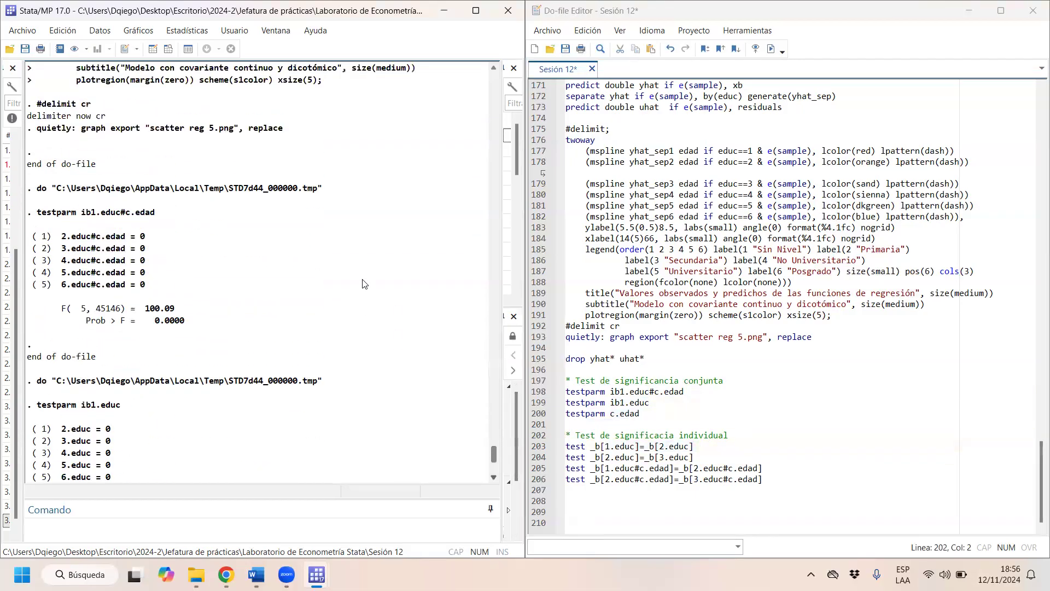
scroll(364, 284, up, 4)
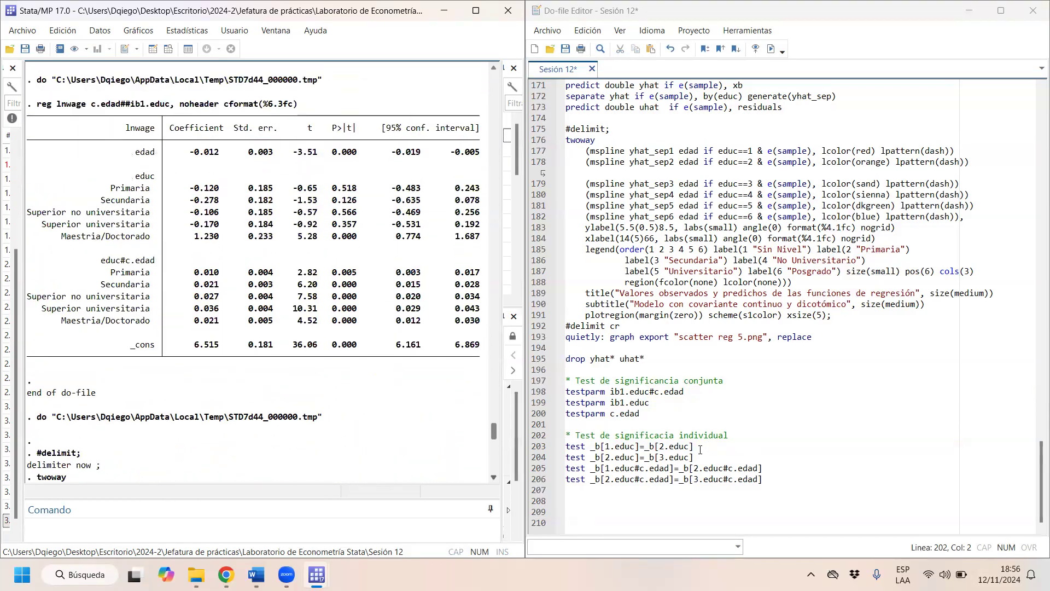
drag(700, 448, 544, 448)
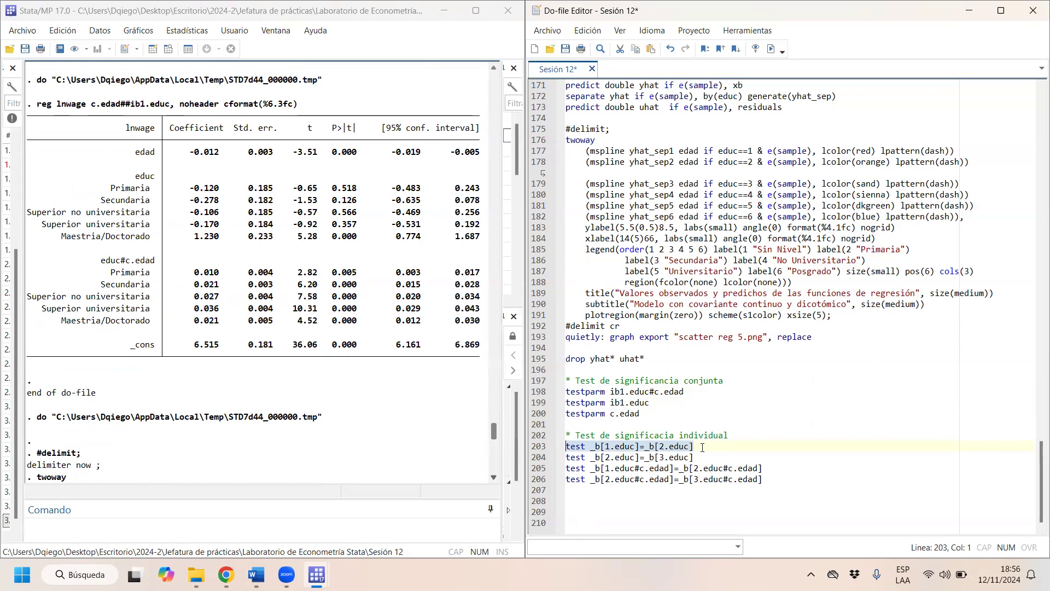
click(771, 49)
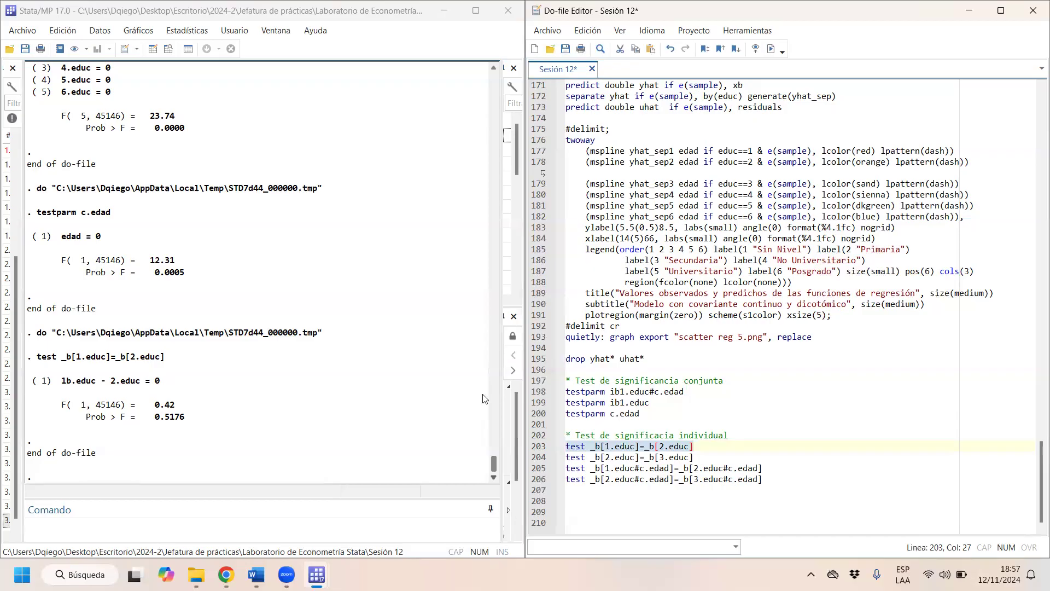
drag(695, 458, 565, 457)
key(ctrl+d)
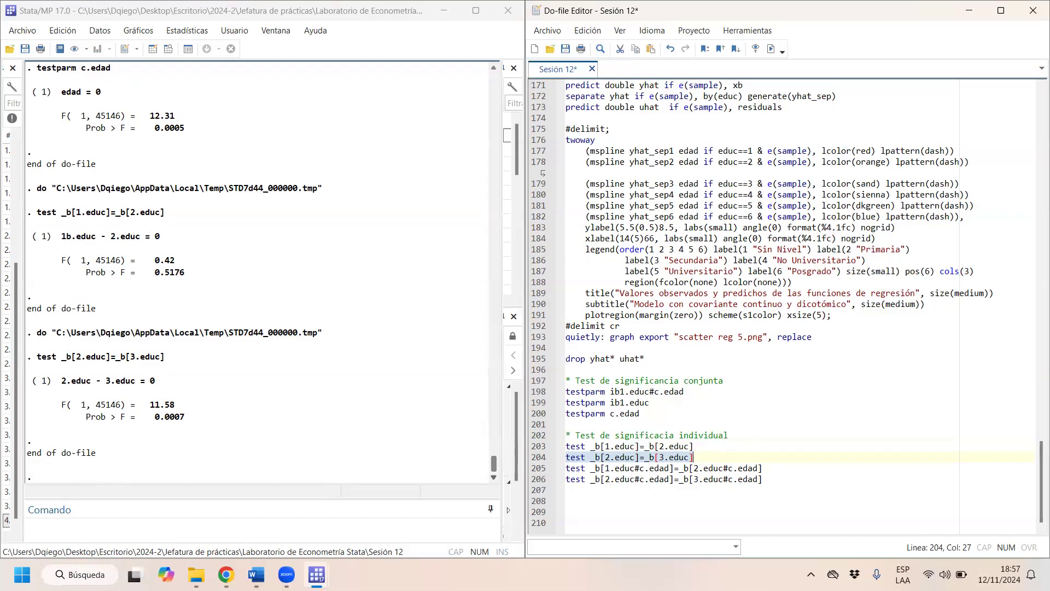
- Run the individual interaction tests _b[1.educ#c.edad]=_b[2.educ#c.edad] and _b[2.educ#c.edad]=_b[3.educ#c.edad]
drag(768, 466, 544, 471)
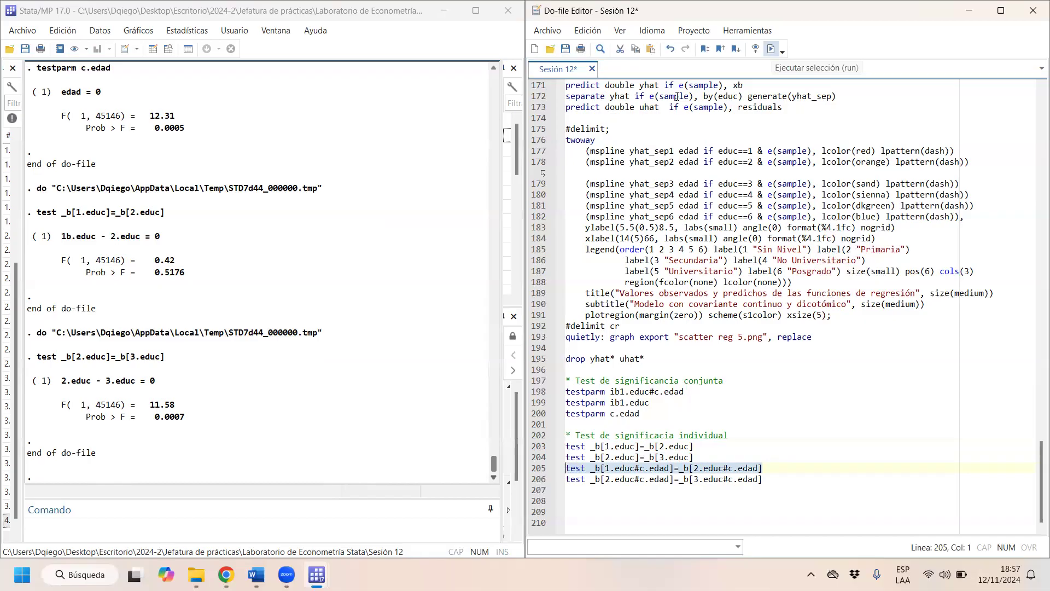
key(ctrl+d)
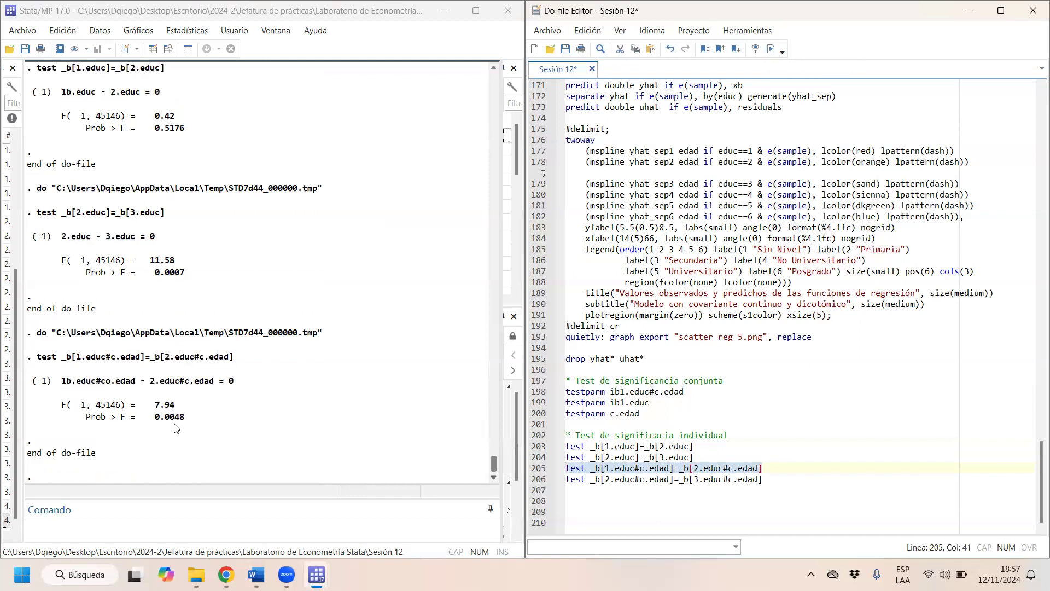
click(791, 479)
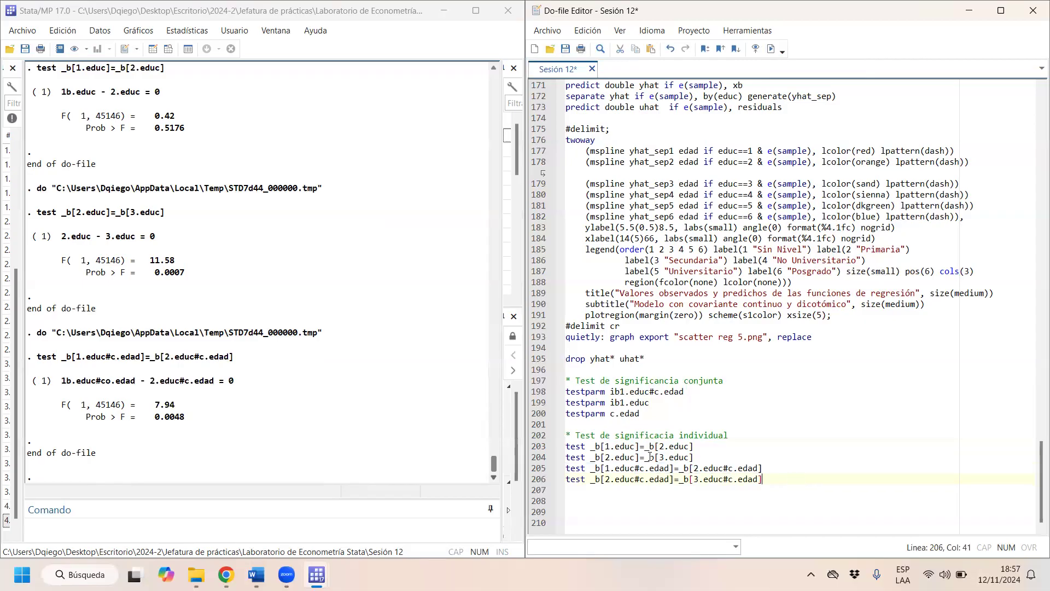
right_click(592, 492)
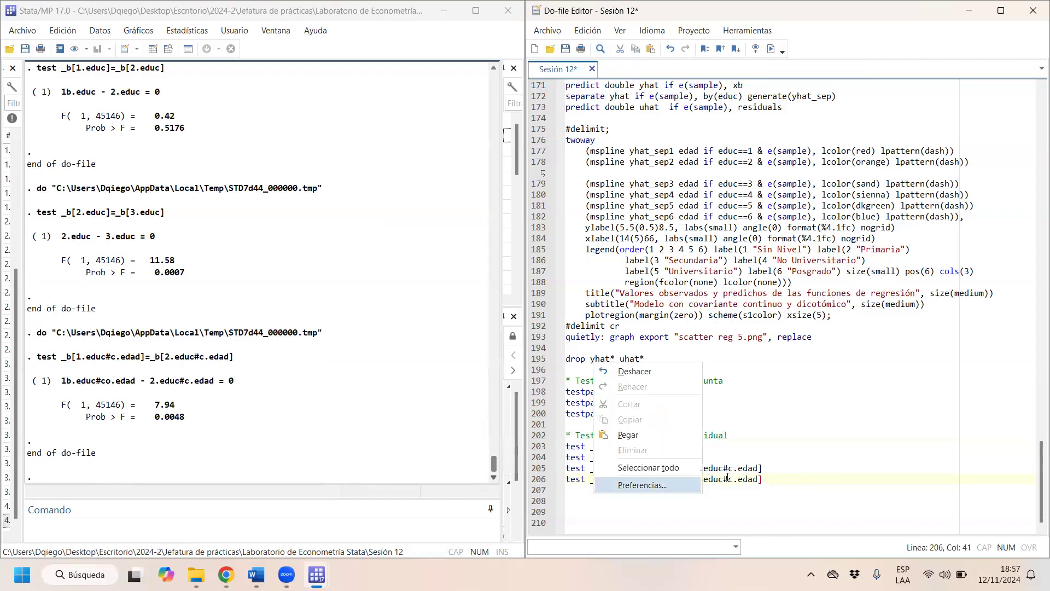
click(778, 482)
drag(778, 482, 564, 480)
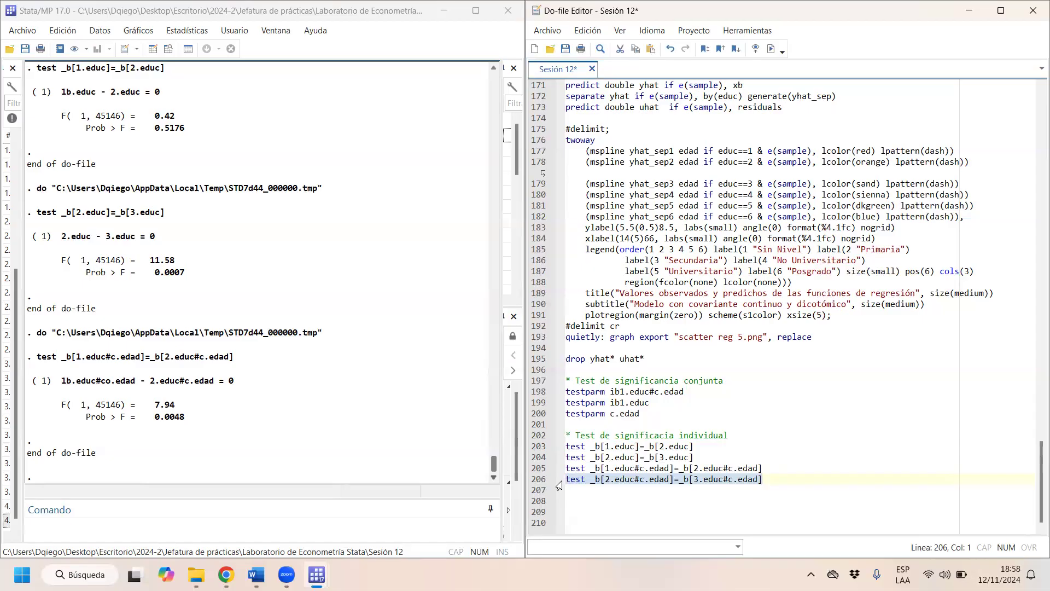
click(771, 49)
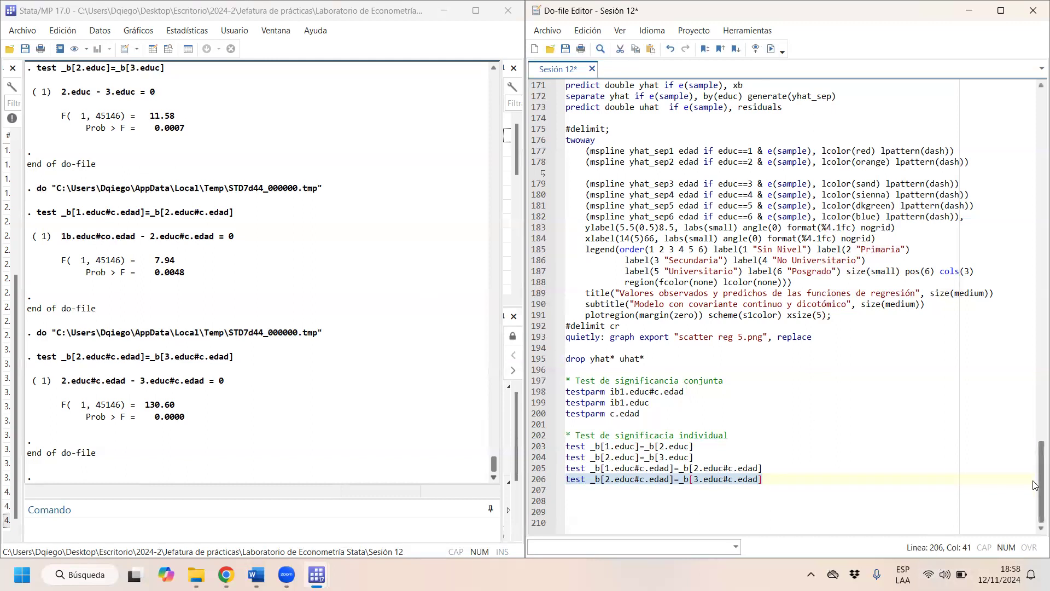
- Review the do-file's interaction section and the lnwage regression coefficients by education level in the results
scroll(1034, 459, up, 4)
scroll(1035, 458, up, 7)
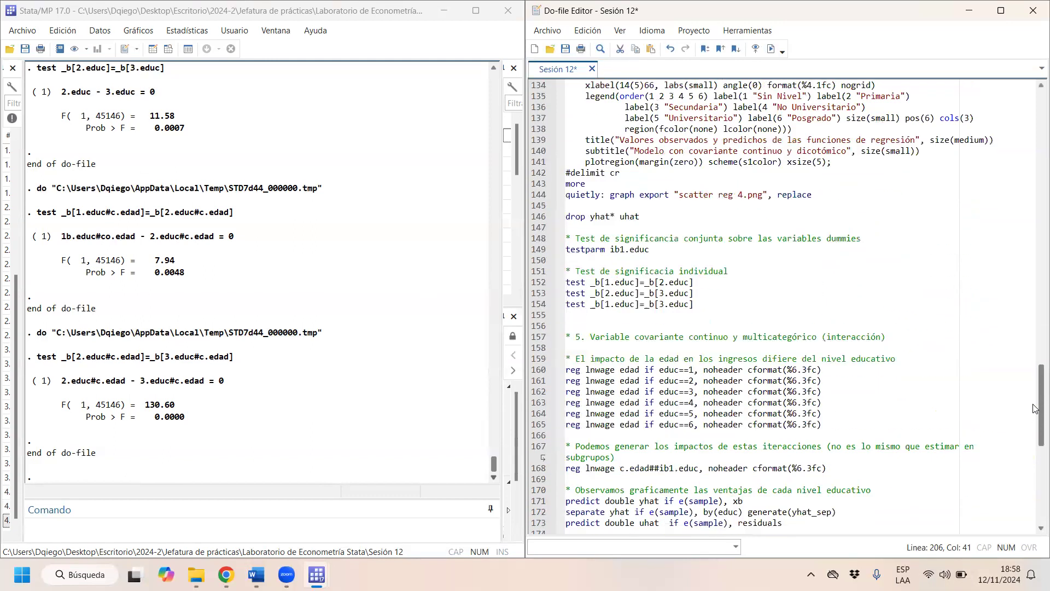
scroll(1035, 425, down, 10)
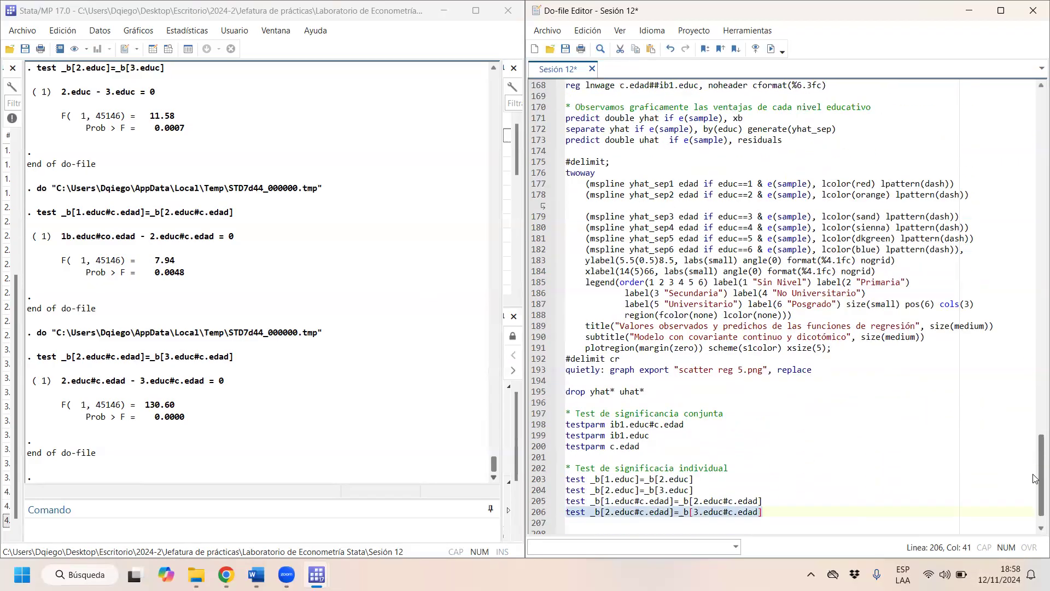
drag(491, 466, 479, 408)
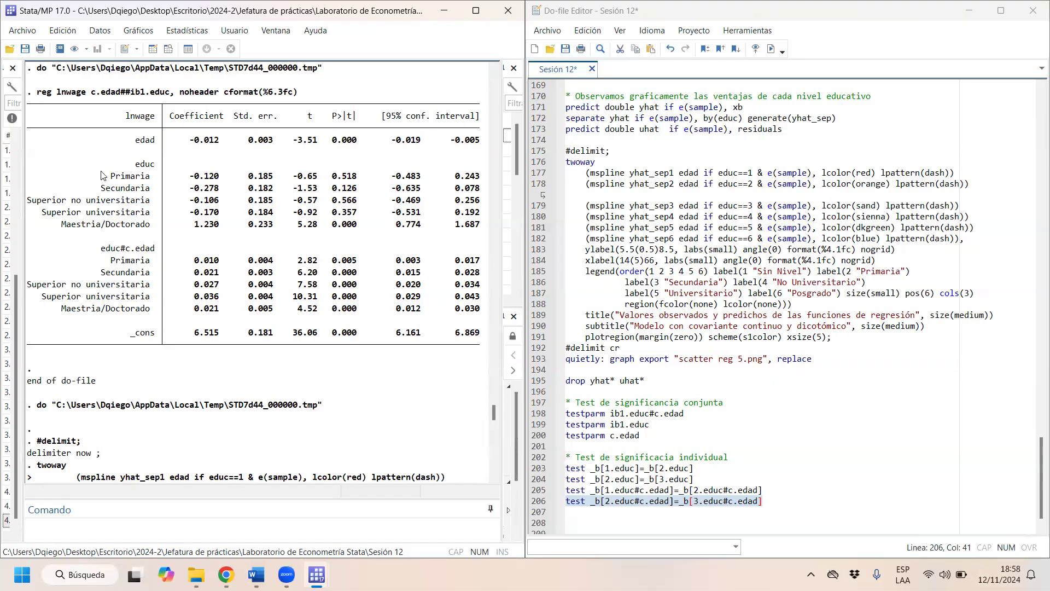
scroll(89, 149, up, 1)
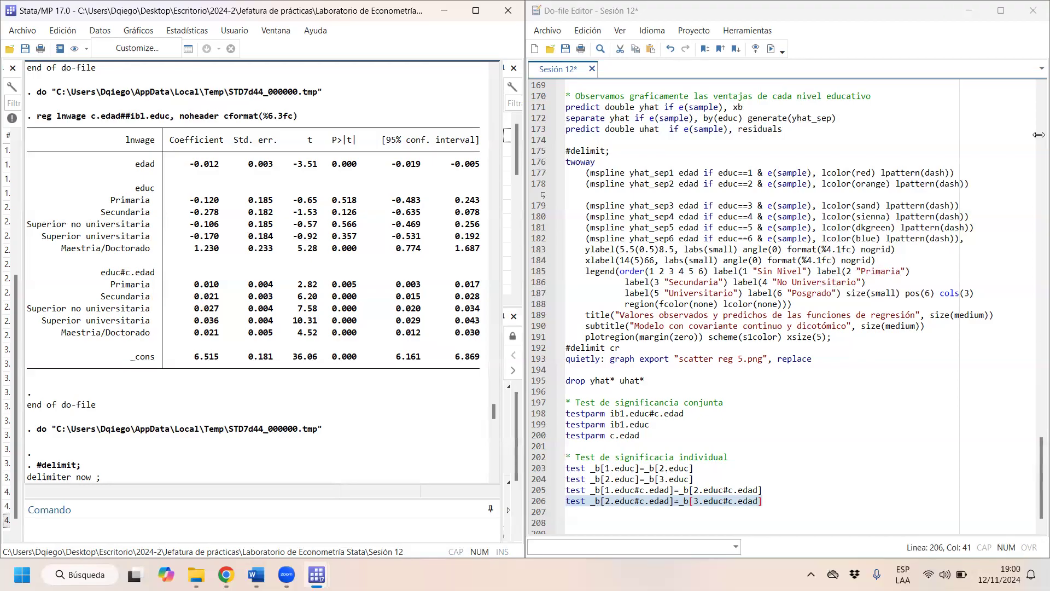
- Close the Sesión 12 do-file and end the current Stata session
click(1033, 11)
click(508, 10)
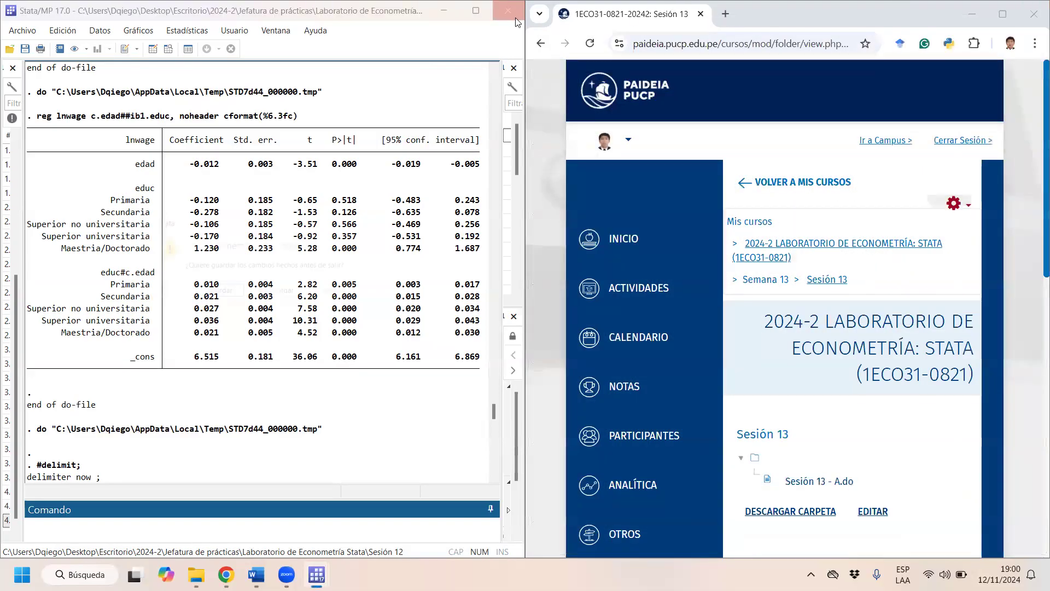
click(279, 296)
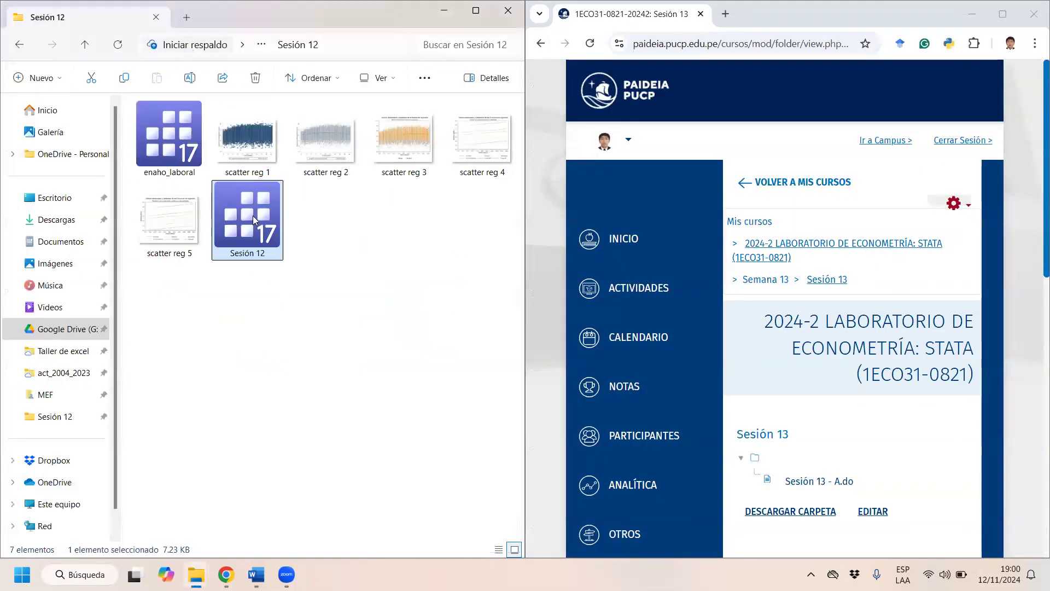
- Open the Sesión 13 - A do-file from the Sesión 13 folder and place its editor side by side with the Stata results
click(21, 50)
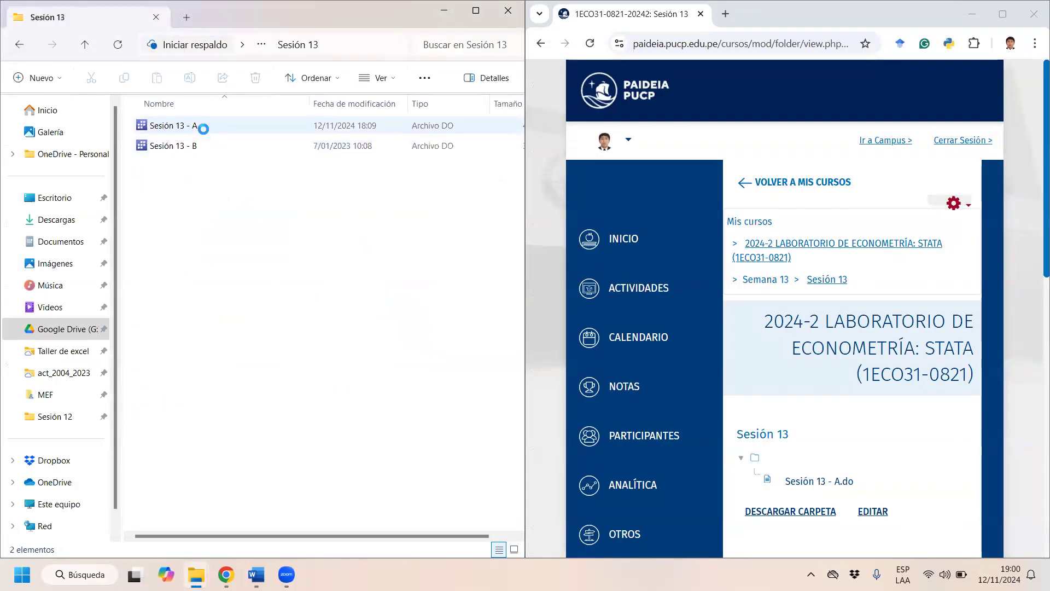
double_click(201, 126)
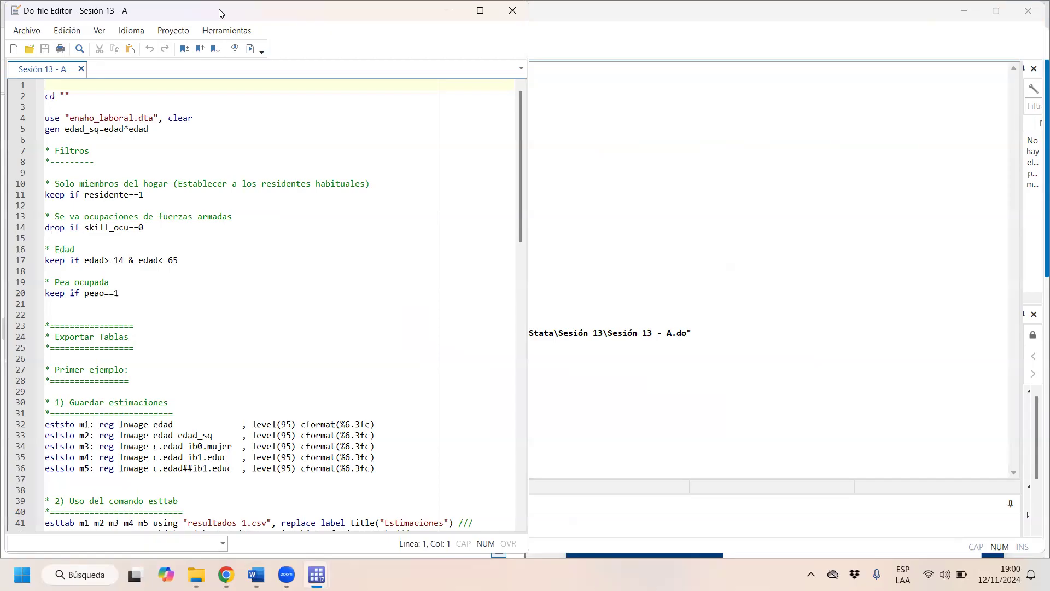
key(super+Right)
click(198, 173)
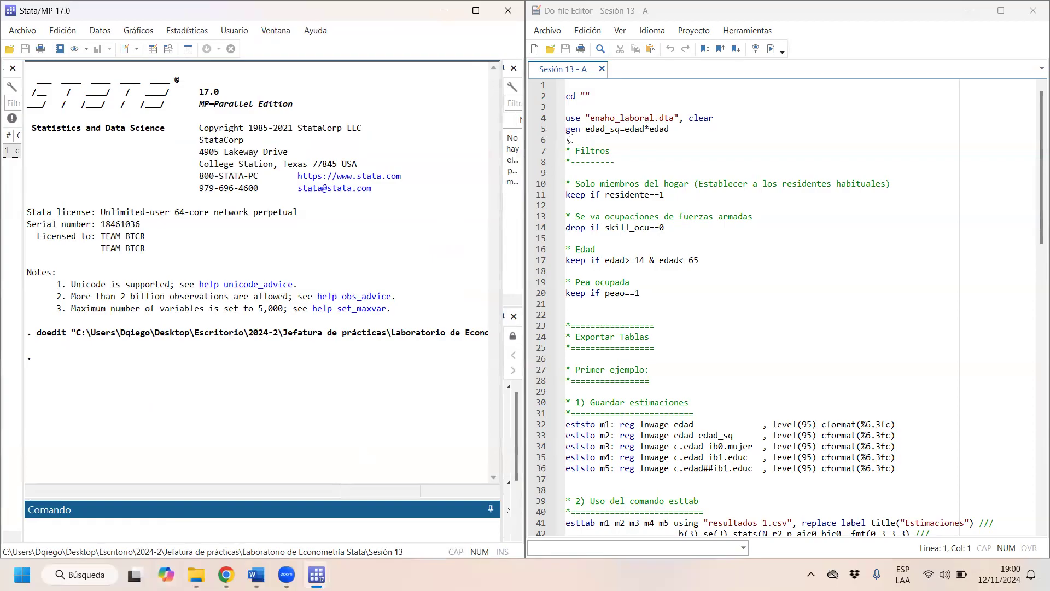
- Copy the Sesión 13 folder path from File Explorer into the quotes of the do-file's cd command
mouse_move(196, 574)
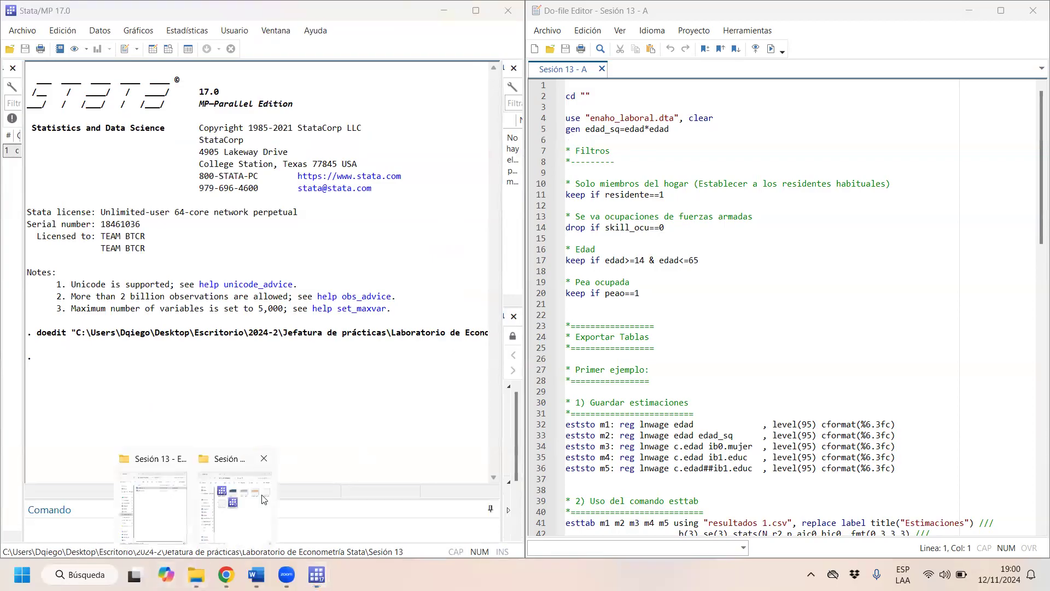
click(180, 520)
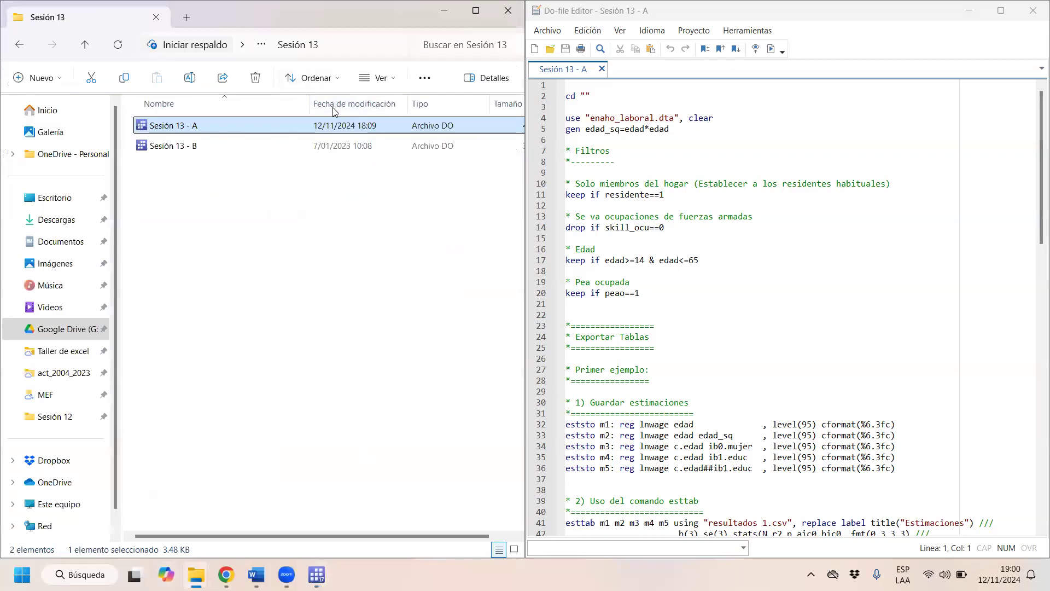
key(alt+d)
key(ctrl+c)
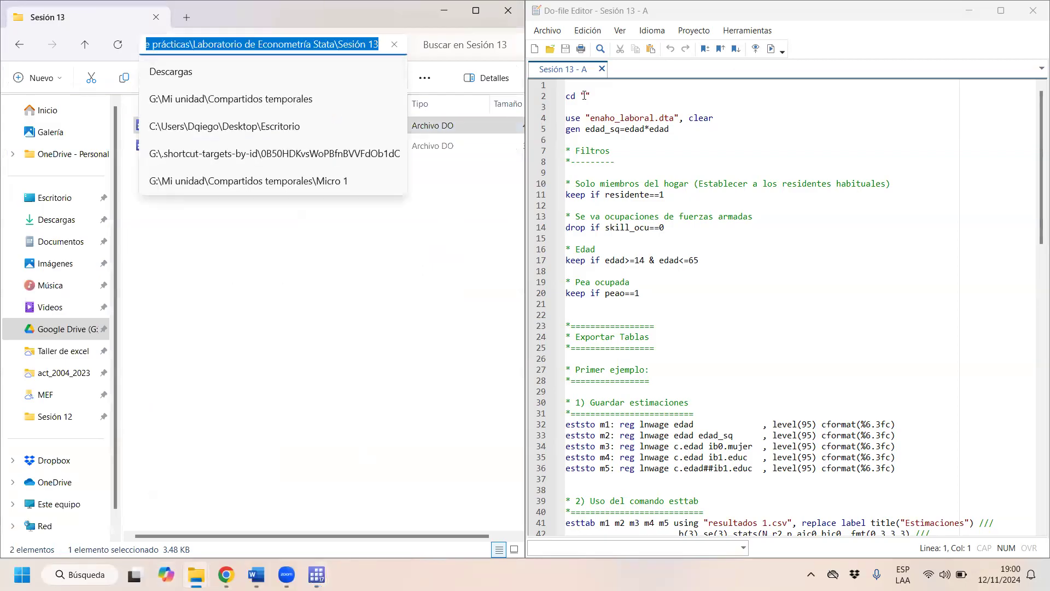
click(584, 96)
key(ctrl+v)
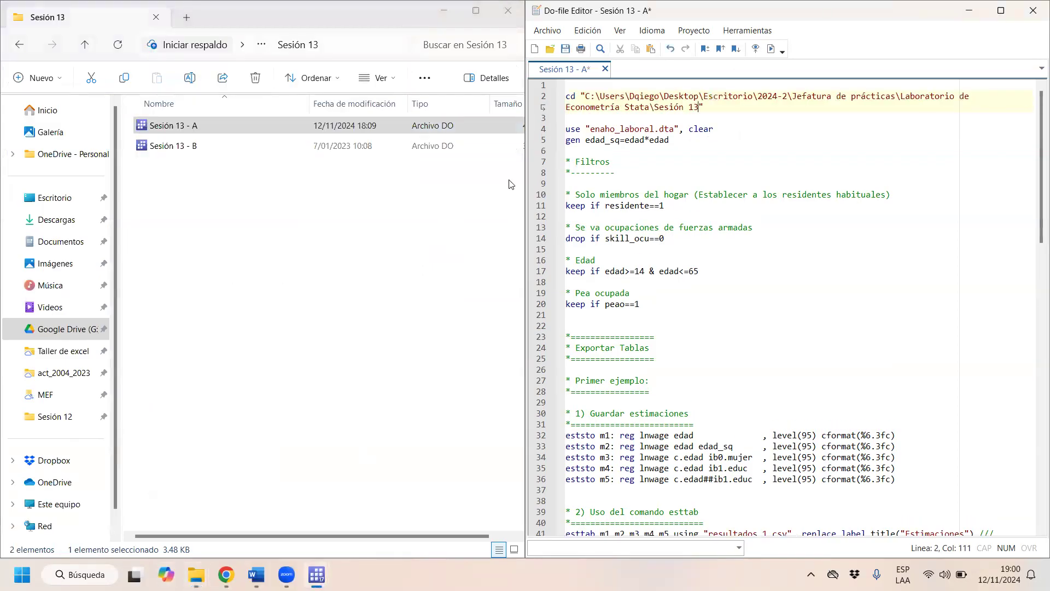
- Copy the enaho_laboral data file from the Sesión 12 folder into the Sesión 13 folder and return to Stata
mouse_move(196, 574)
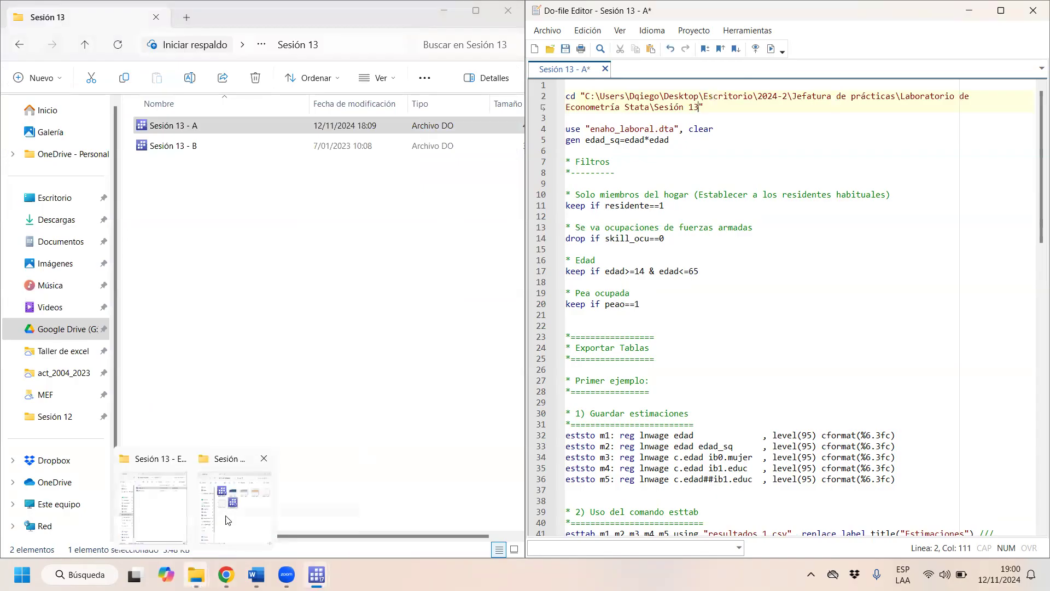
click(228, 519)
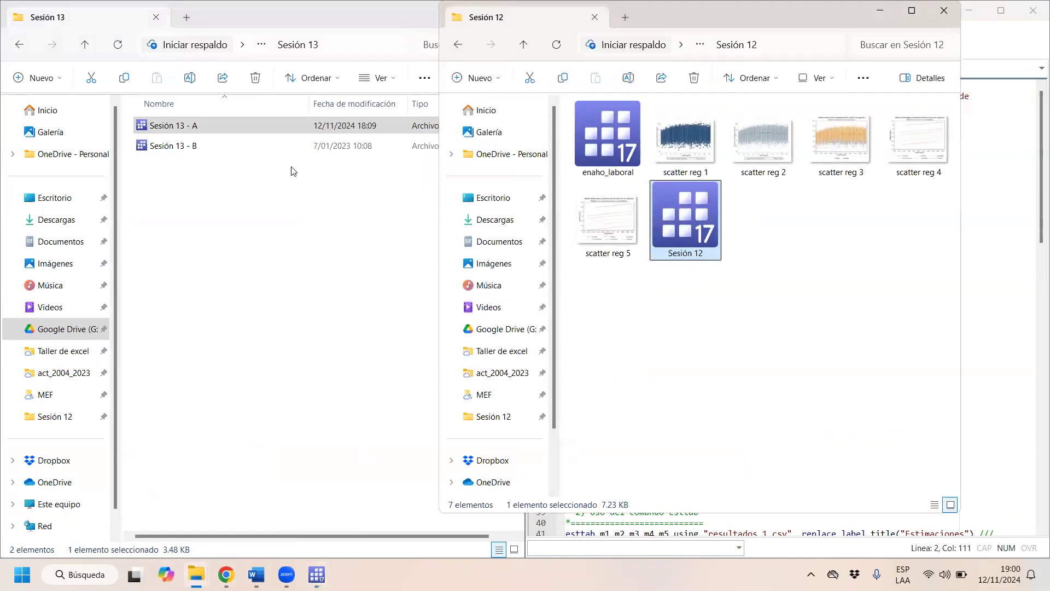
click(636, 161)
key(ctrl+c)
click(297, 305)
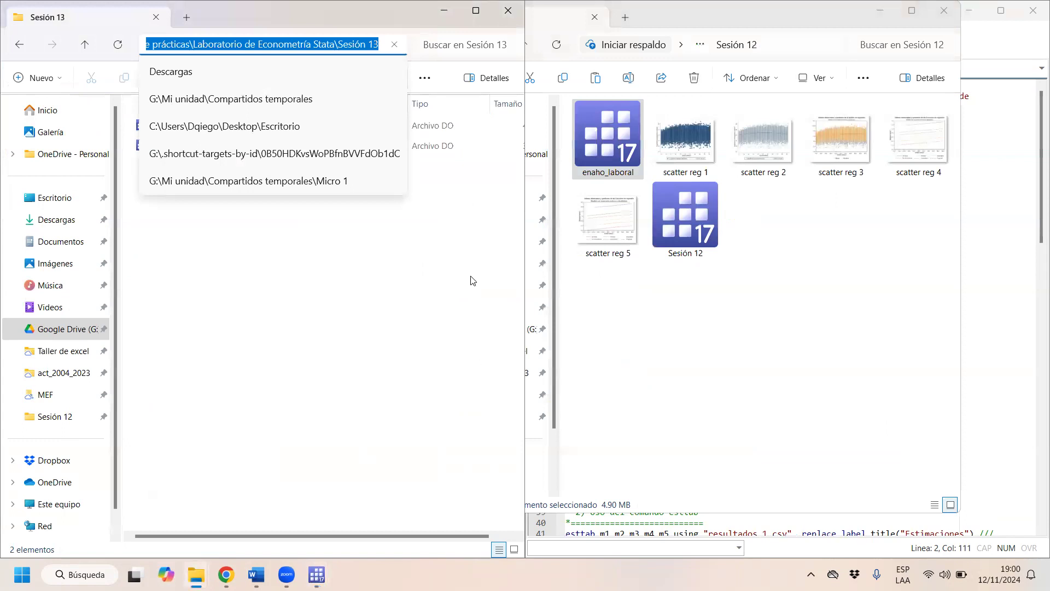
click(339, 346)
click(597, 153)
click(323, 300)
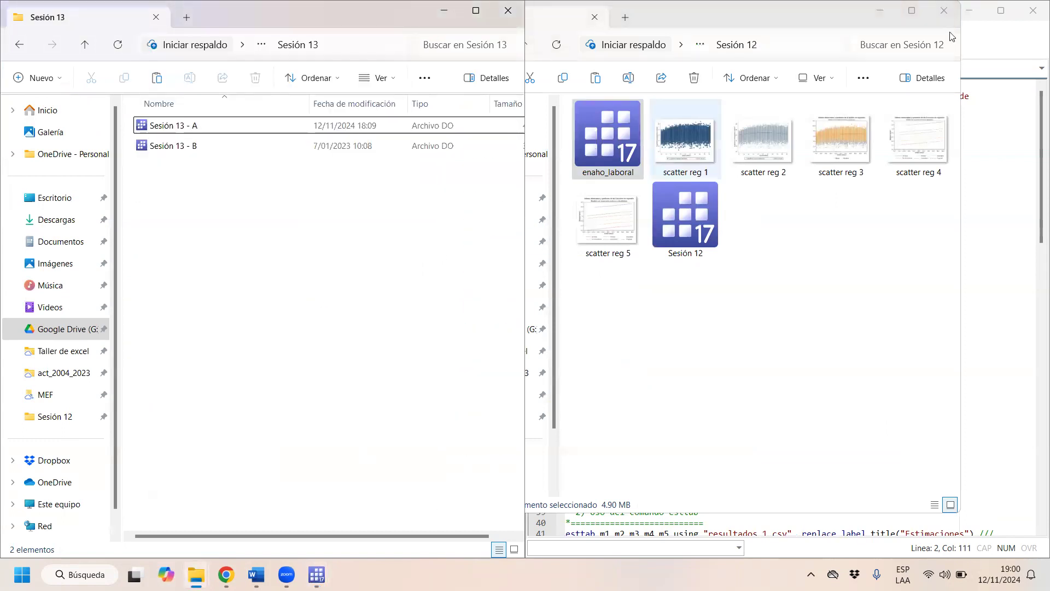
key(ctrl+v)
click(882, 12)
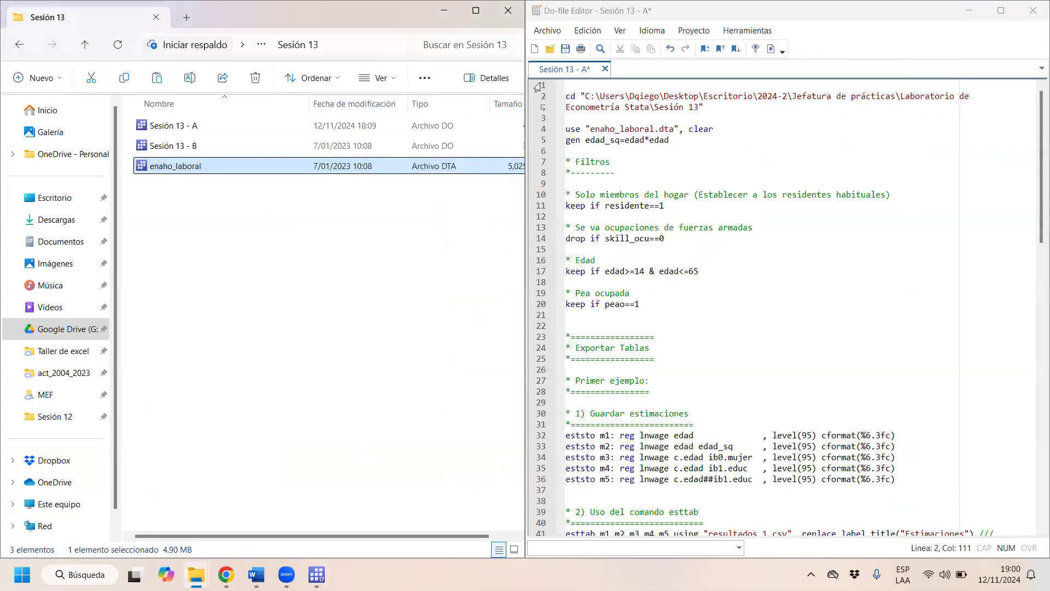
click(444, 12)
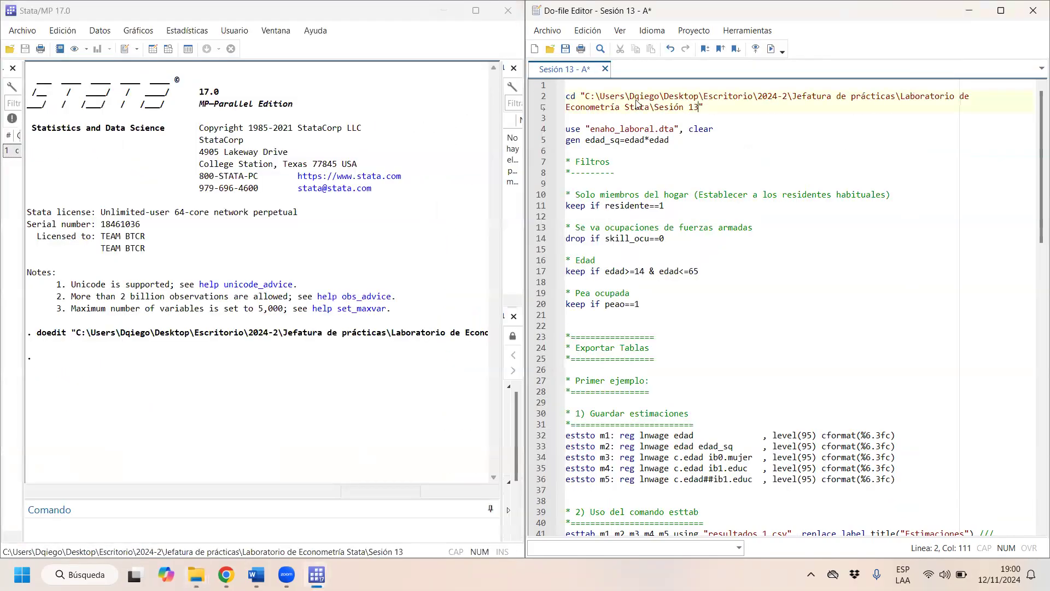
- Run the do-file's setup block, from the cd command through the residente, skill_ocu, edad and peao filters
drag(566, 96, 674, 326)
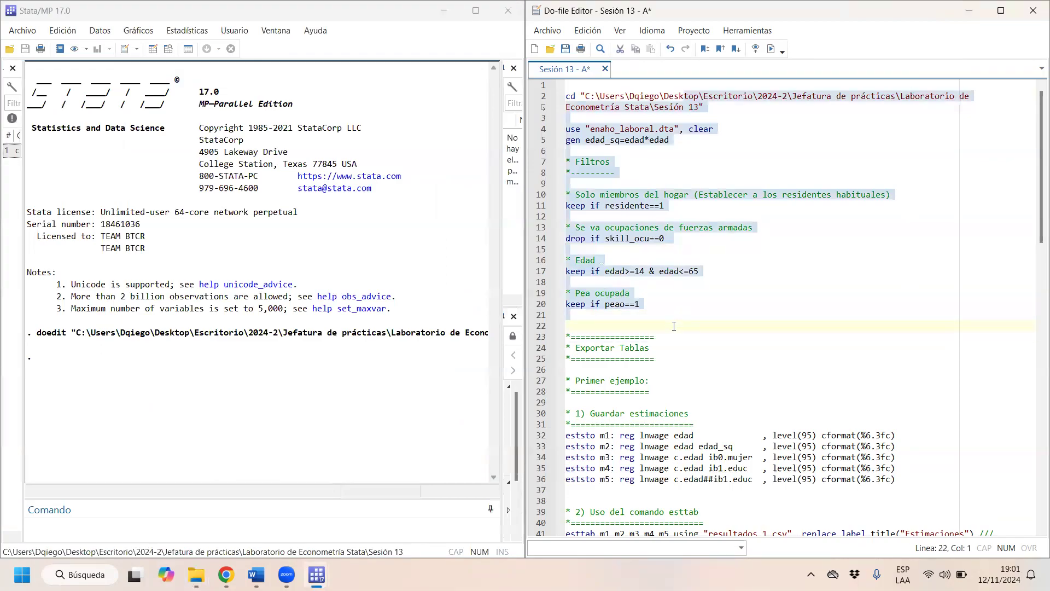
key(ctrl+d)
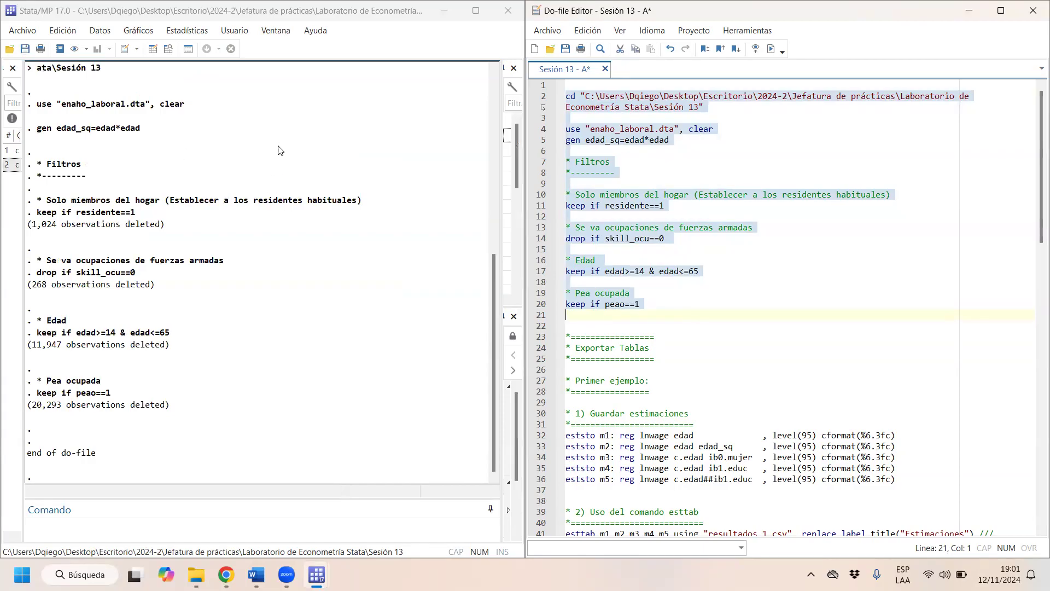
- Add a plain "reg lnwage edad" command on line 22, above the Exportar Tablas section, and run it
scroll(829, 330, down, 4)
scroll(830, 330, up, 4)
scroll(829, 329, down, 3)
scroll(829, 330, up, 1)
scroll(829, 331, down, 3)
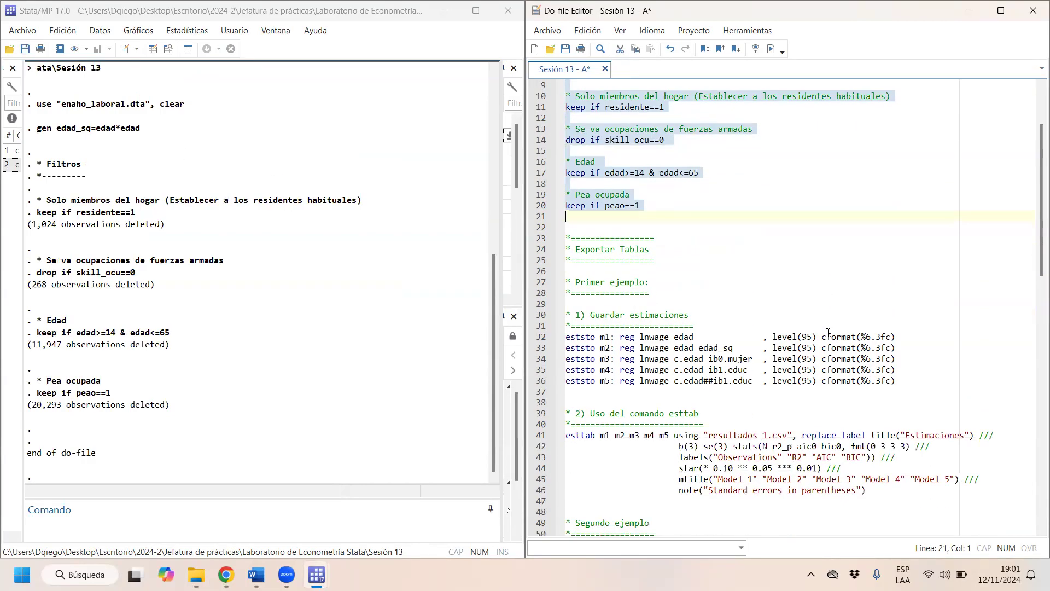
scroll(828, 332, down, 1)
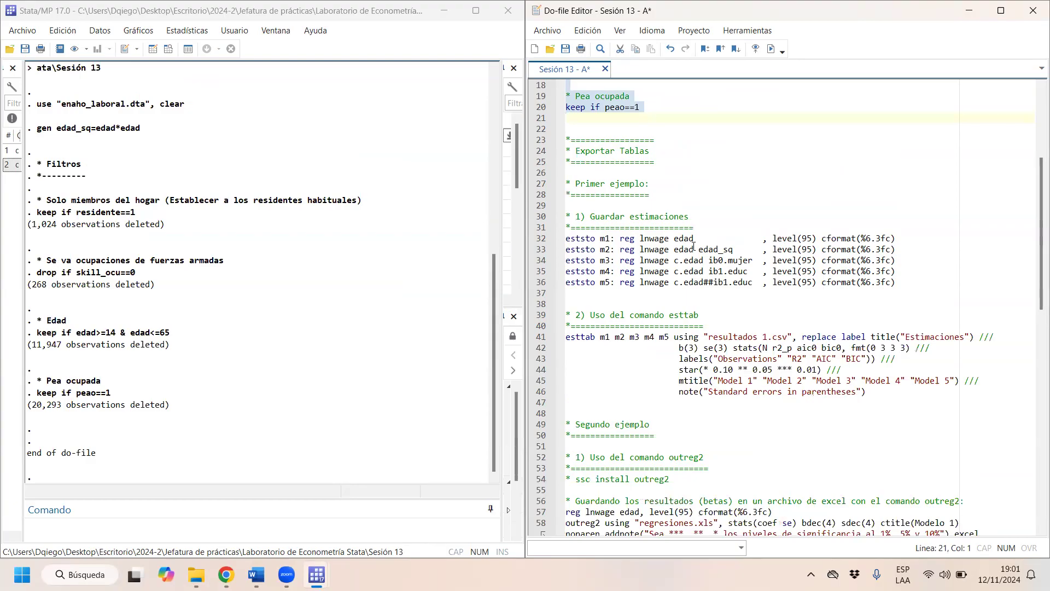
drag(698, 236, 626, 241)
key(ctrl+c)
click(605, 118)
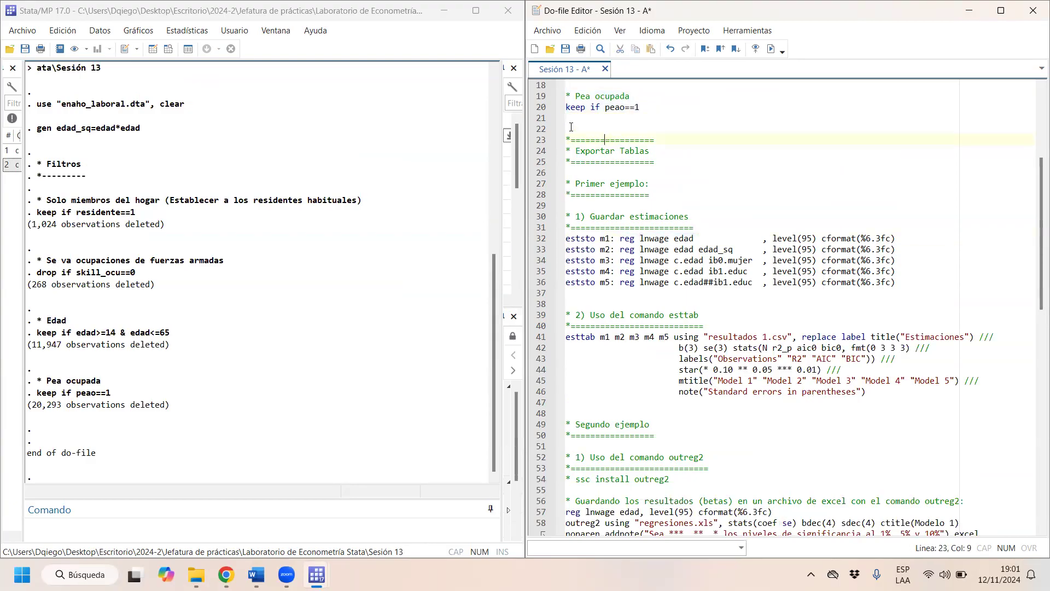
key(ctrl+v)
drag(621, 128, 593, 132)
key(ctrl+d)
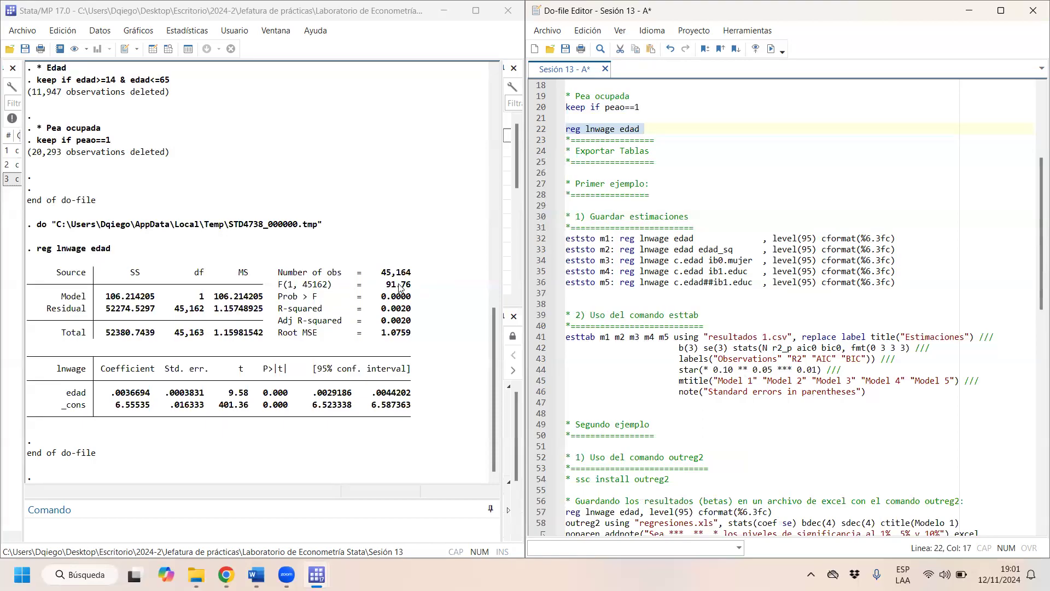
- Examine the lnwage regression output: R-squared, Root MSE, sums of squares, degrees of freedom, and edad's standard error and p-value
click(403, 302)
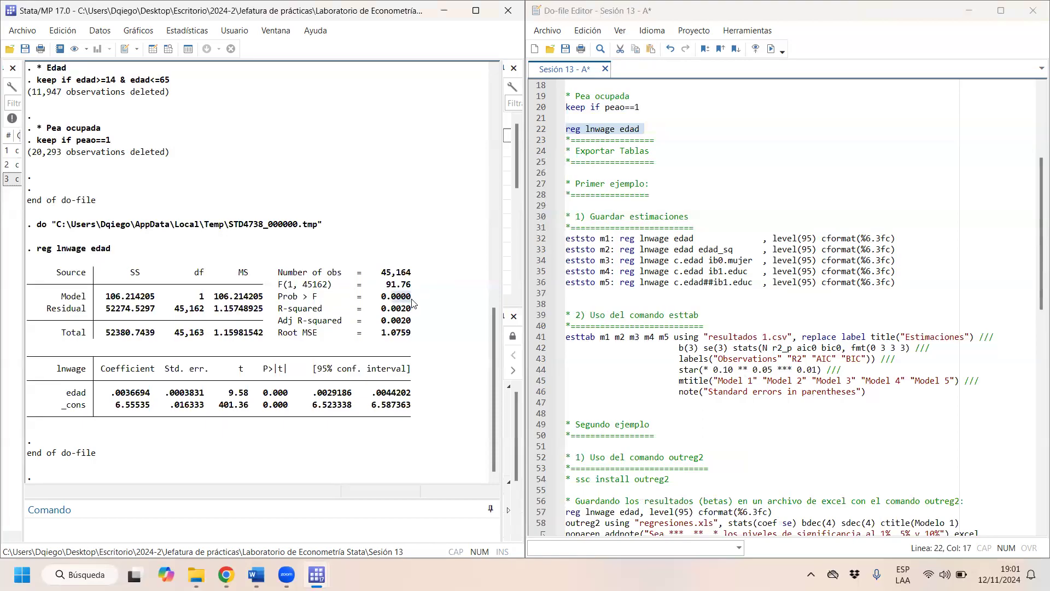
drag(382, 309, 416, 310)
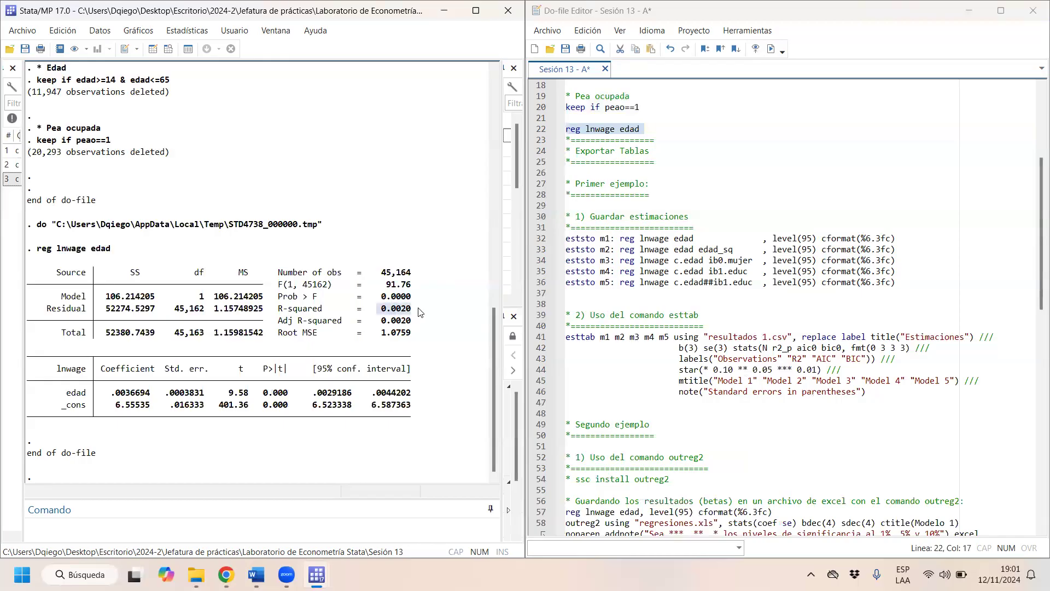
click(403, 327)
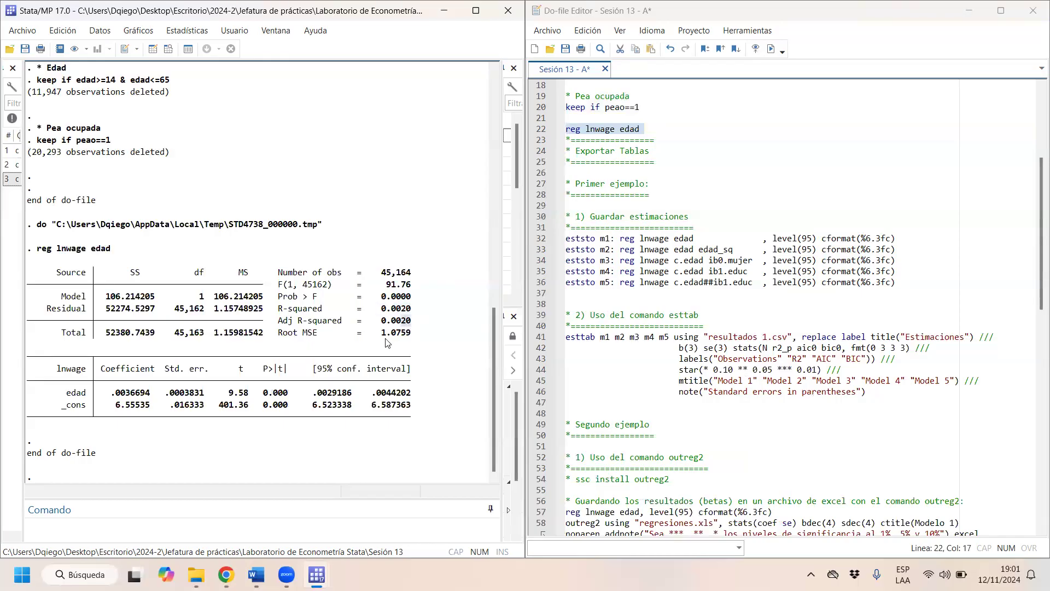
drag(411, 333, 395, 332)
drag(120, 297, 135, 334)
drag(180, 334, 196, 298)
drag(260, 298, 229, 299)
drag(102, 300, 244, 309)
drag(116, 307, 263, 335)
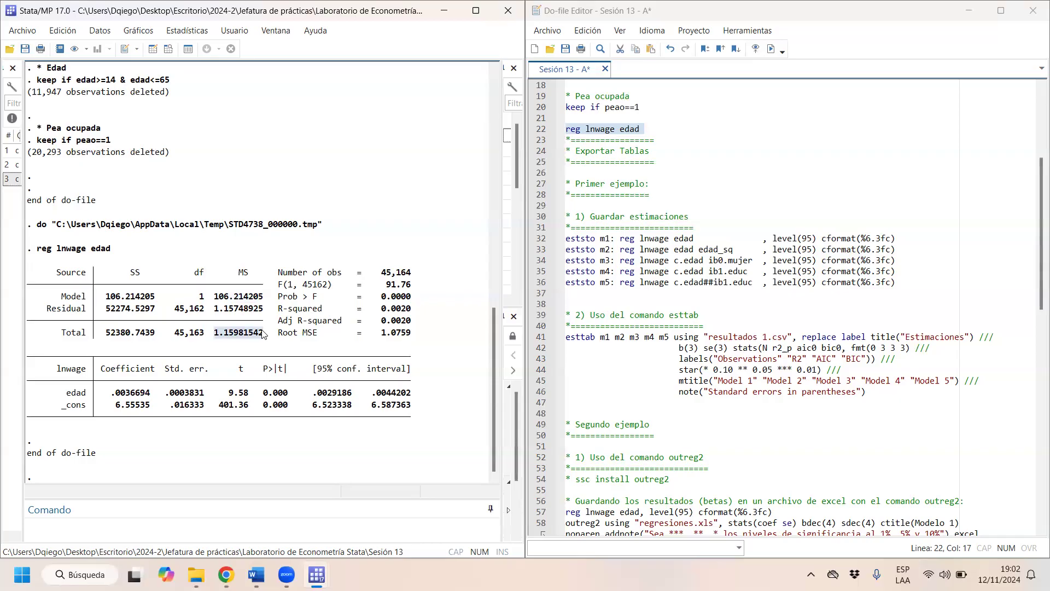
drag(113, 334, 203, 336)
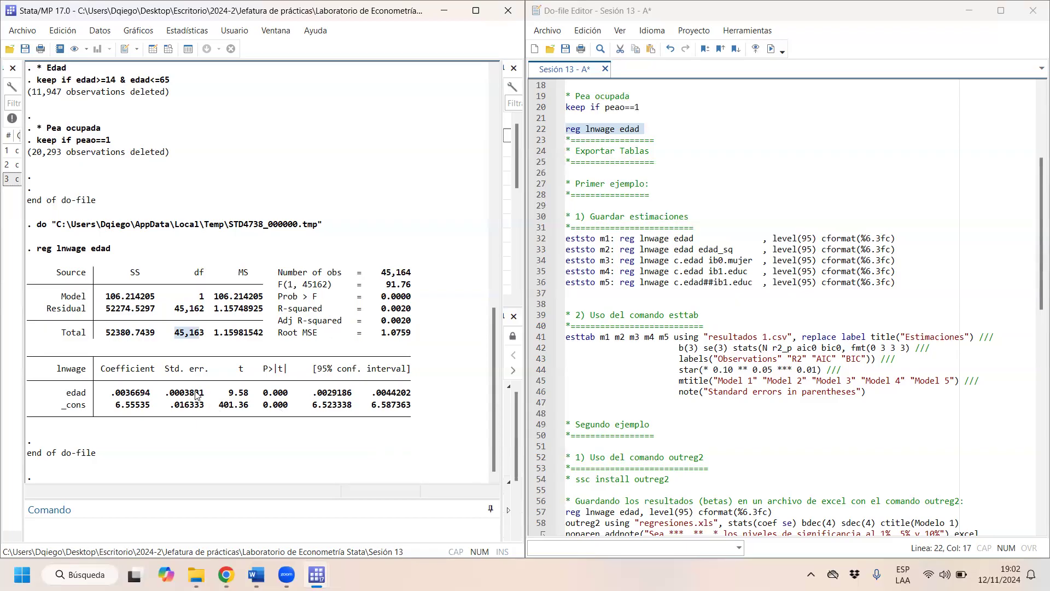
drag(155, 394, 201, 398)
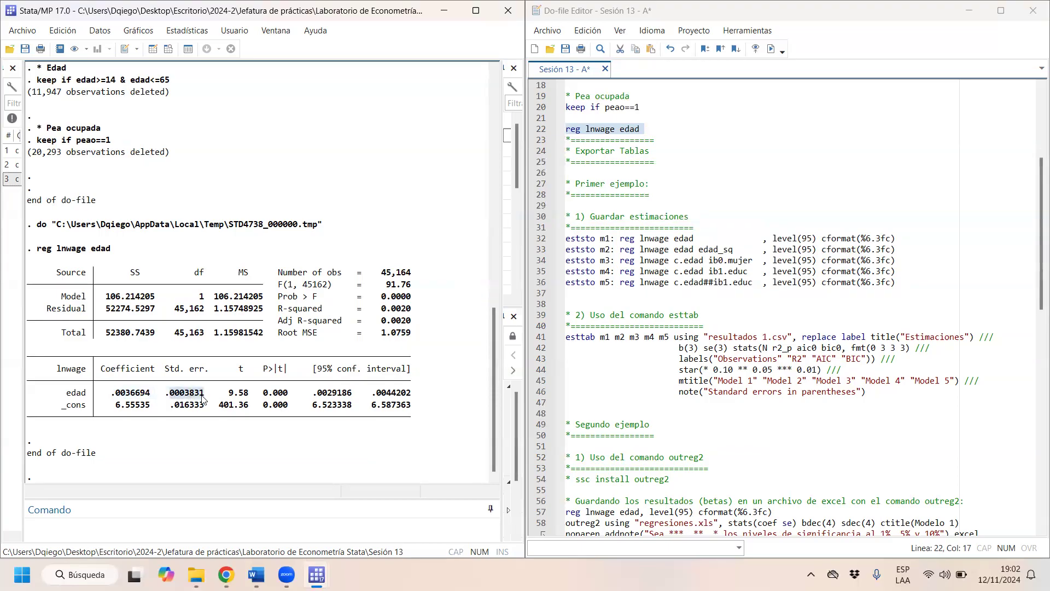
mouse_move(268, 396)
mouse_down()
mouse_move(292, 398)
mouse_move(280, 397)
mouse_up()
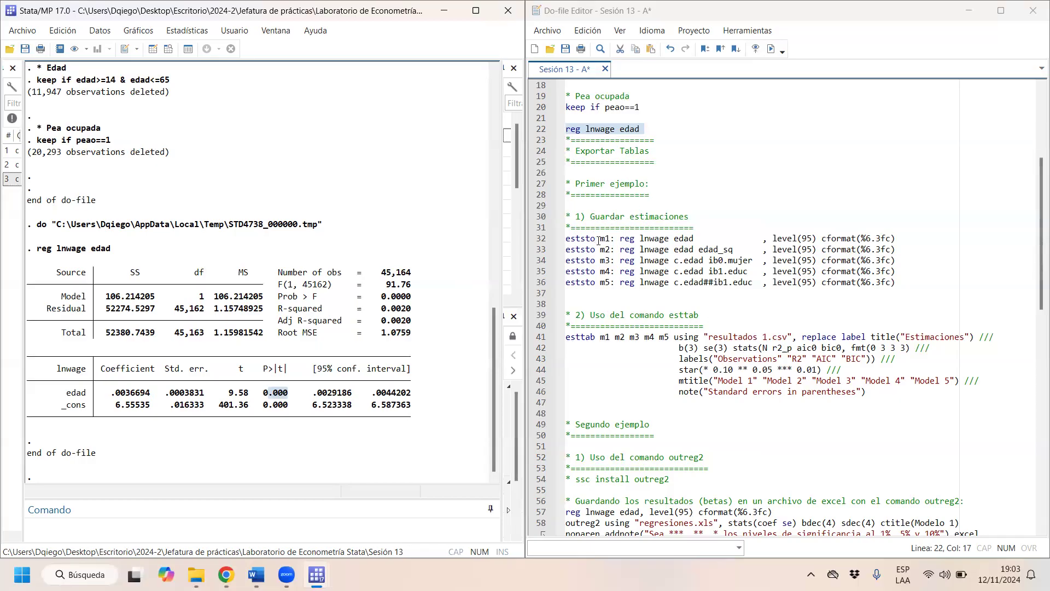
- Run the "eststo m1" line to store the regression of lnwage on edad
drag(595, 238, 565, 239)
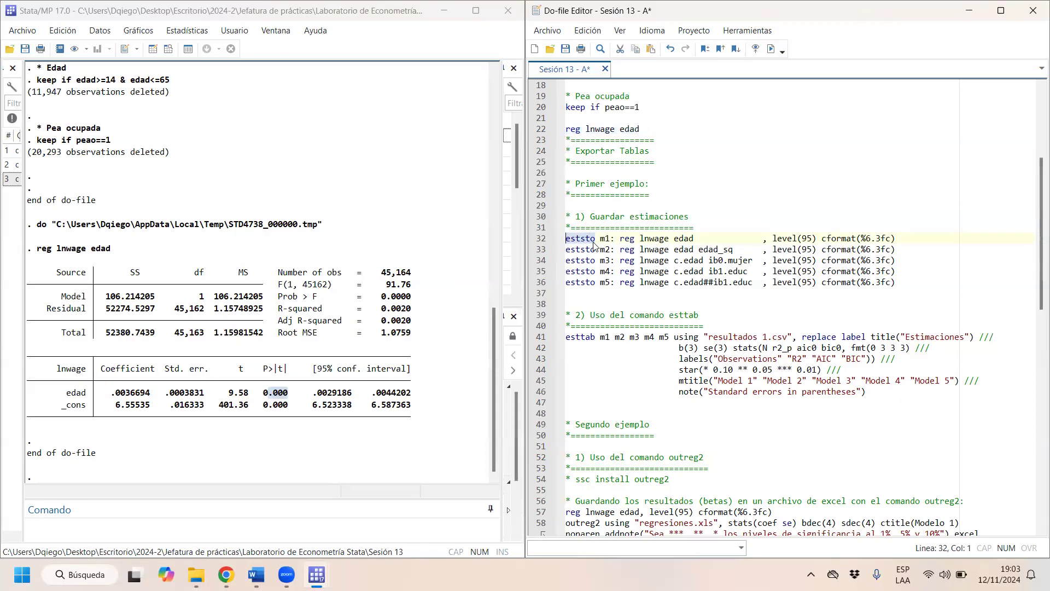
drag(575, 238, 600, 239)
key(ctrl+d)
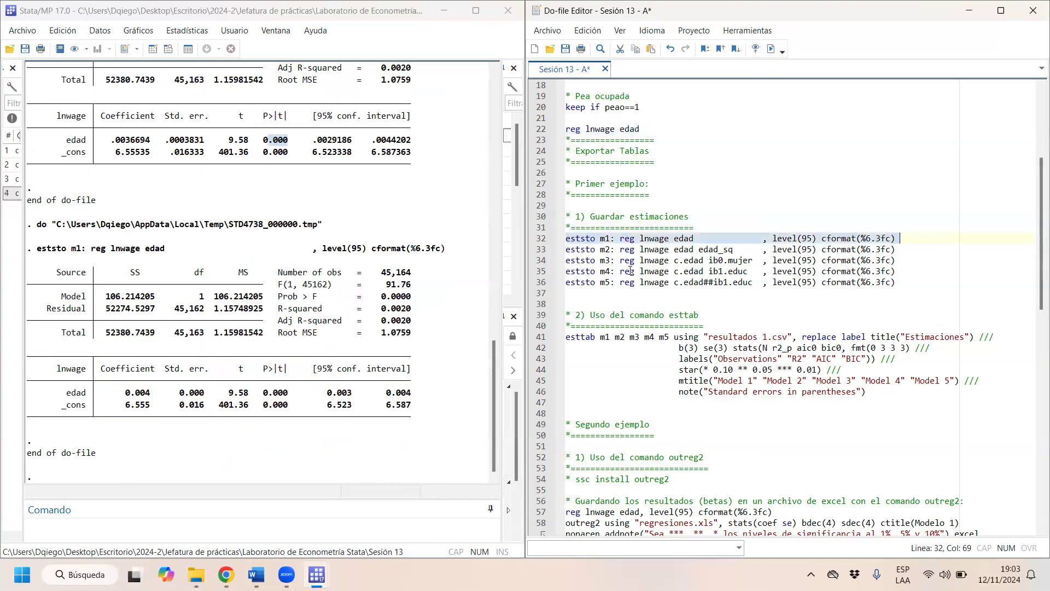
- Add "findit eststo" on line 29, above the Guardar estimaciones heading, and run it to search for the package
click(594, 237)
drag(594, 237, 565, 239)
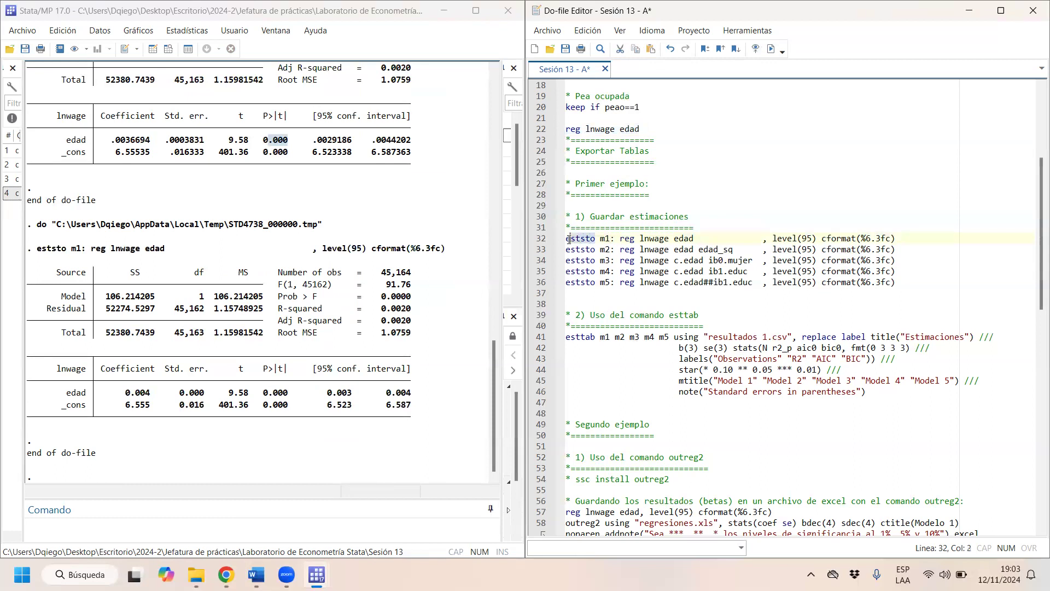
click(600, 202)
text(findit eststo)
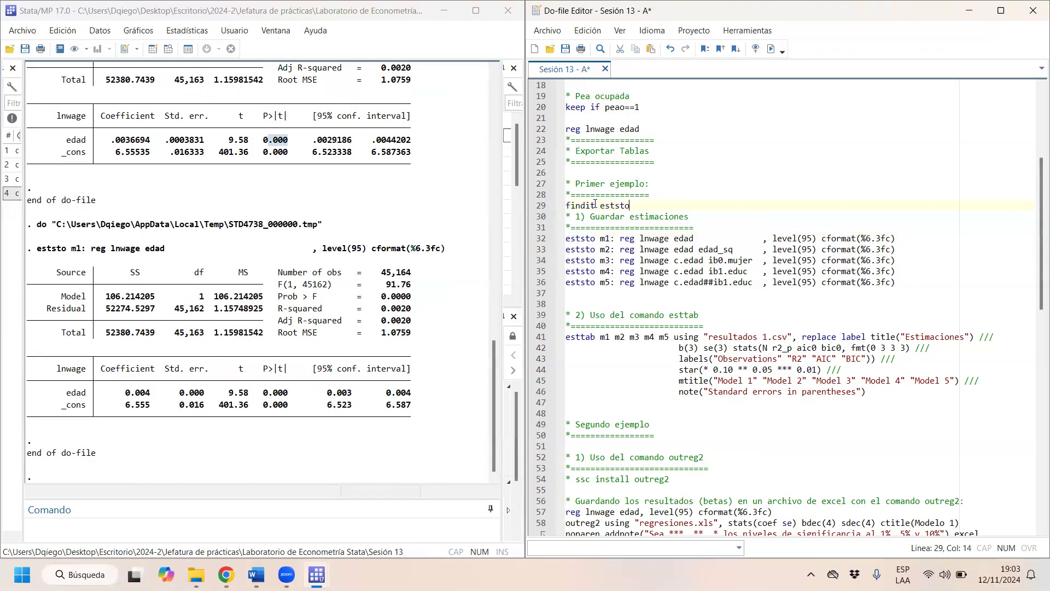
key(shift+Home)
key(ctrl+d)
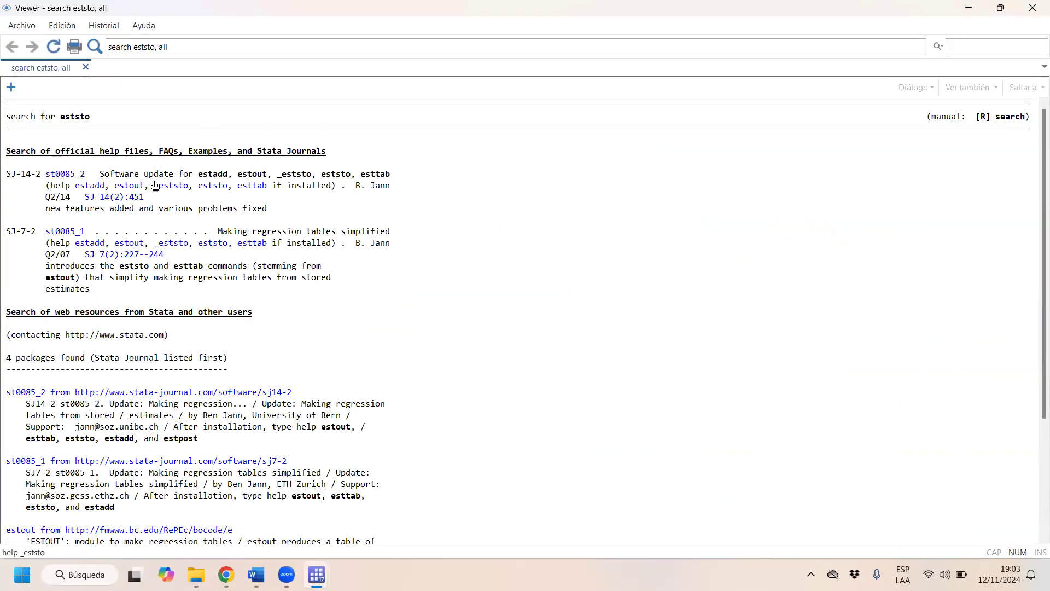
- Open the st0085_2 package from the search results, request its installation, and close the Viewer
click(78, 181)
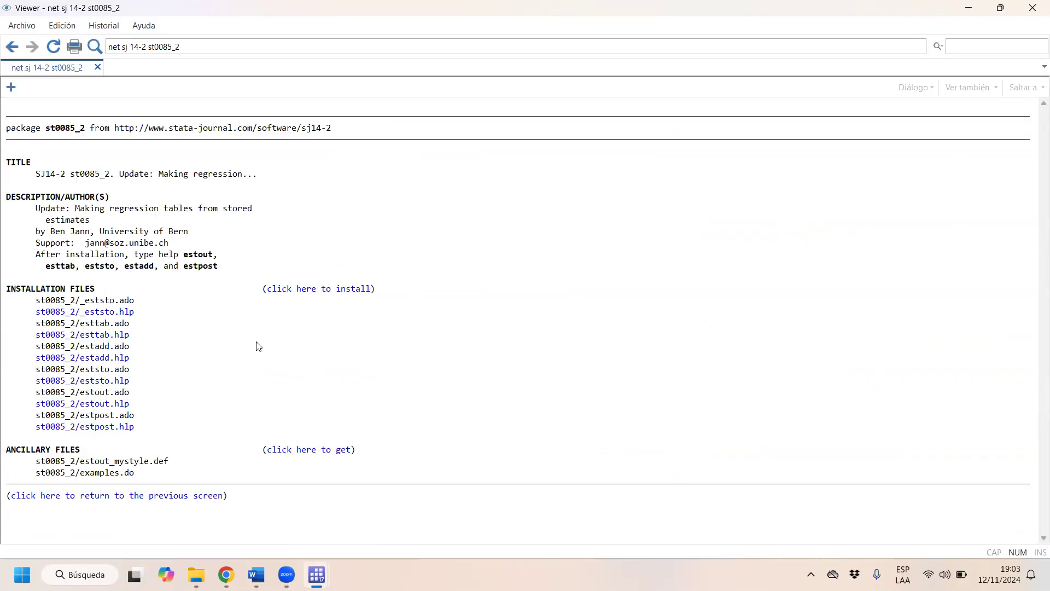
click(344, 288)
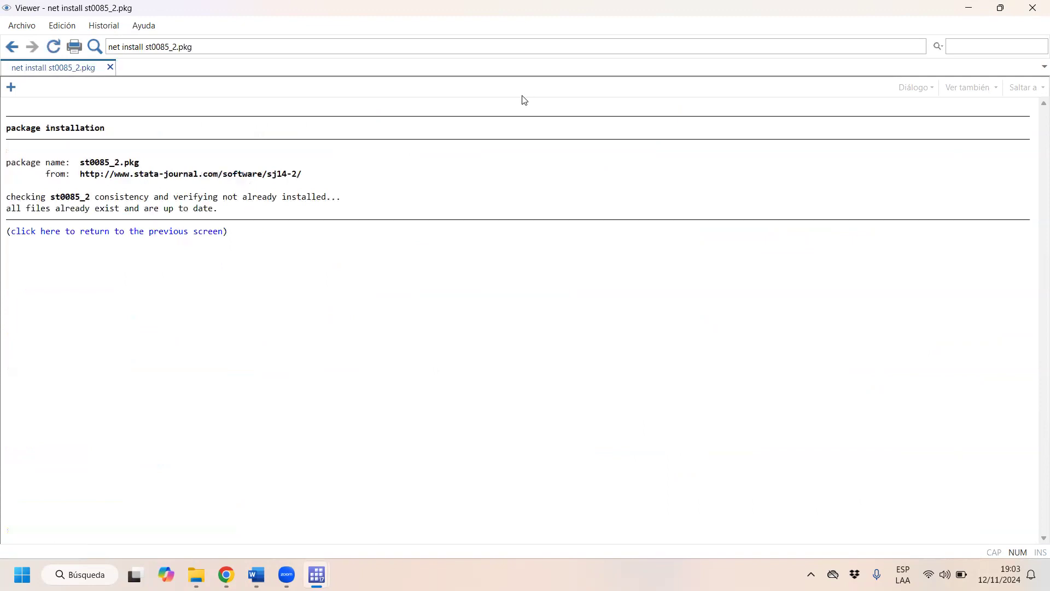
click(1033, 7)
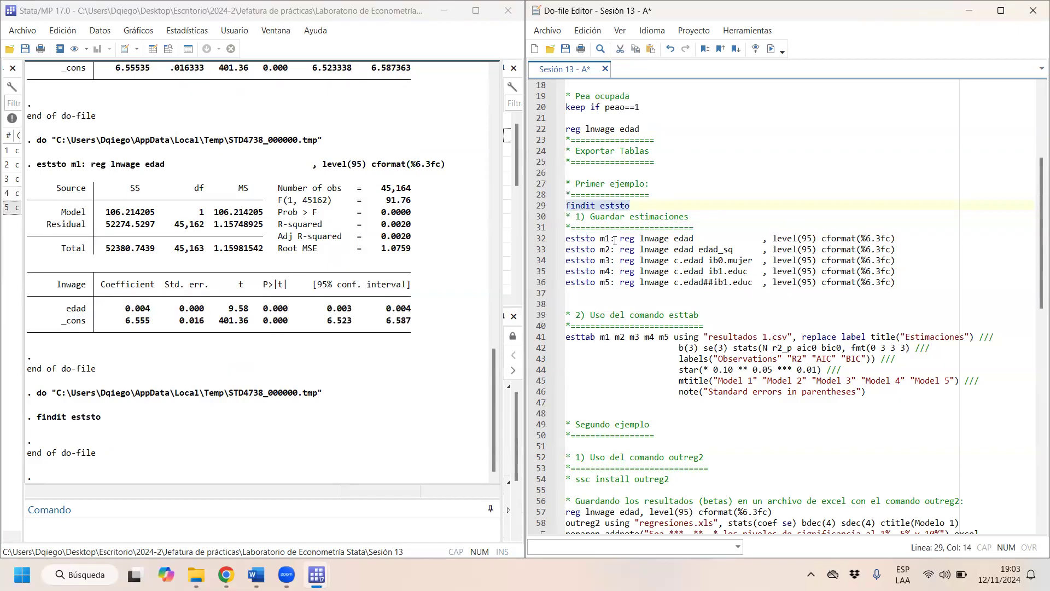
- Review the eststo and esttab commands of the first example, focusing on the eststo m1 prefix and its regression part
mouse_move(596, 239)
mouse_down()
mouse_move(572, 241)
mouse_move(590, 240)
mouse_up()
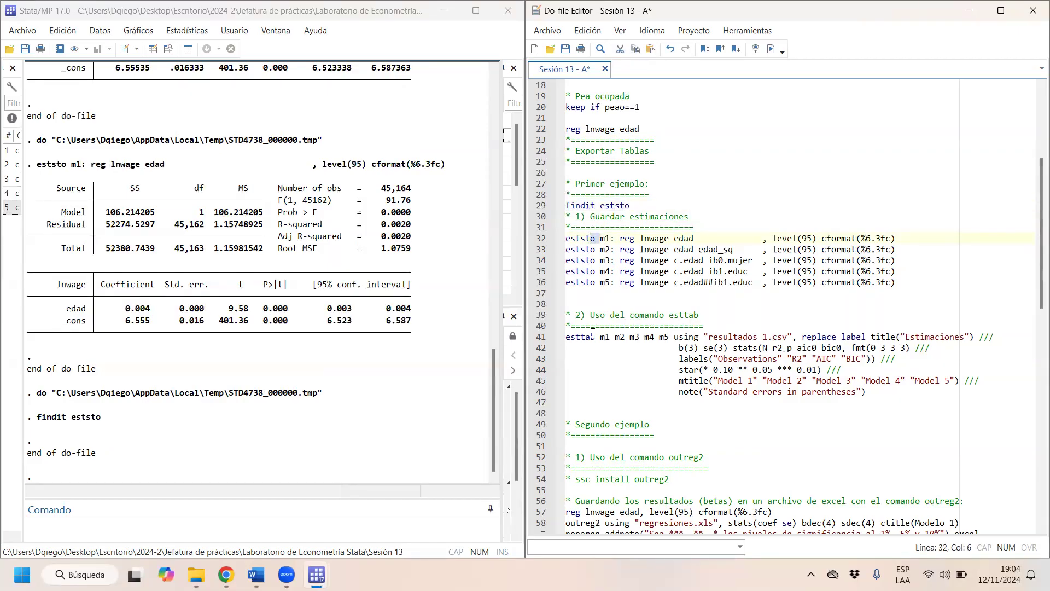
drag(594, 336, 575, 337)
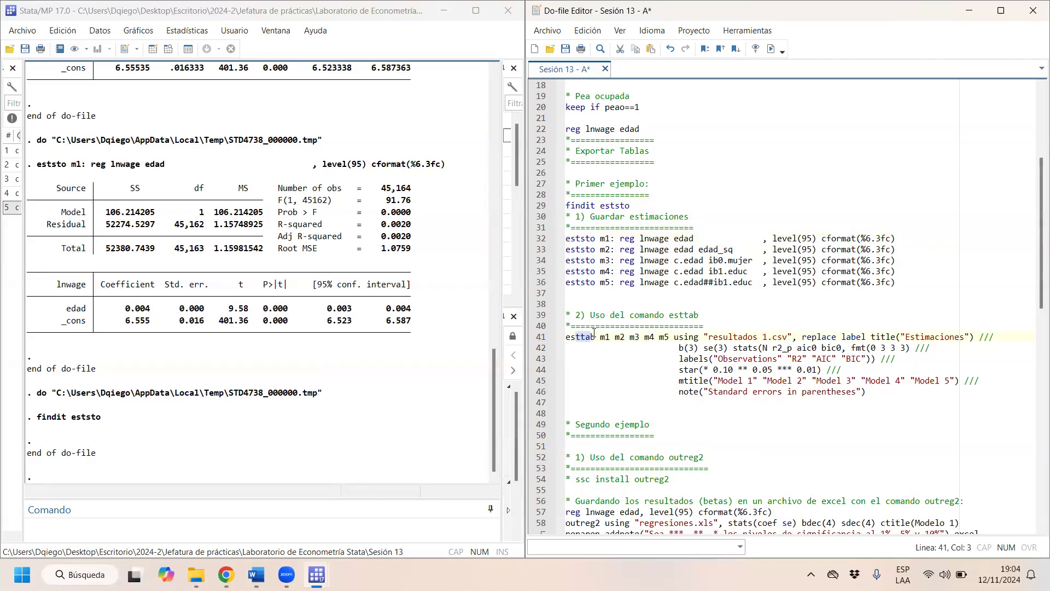
click(648, 371)
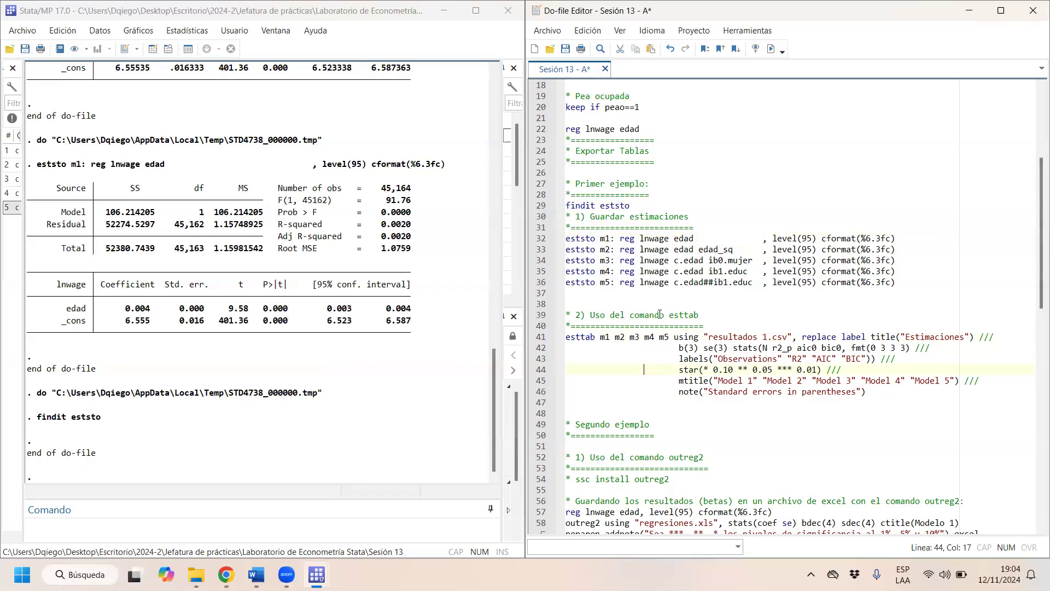
drag(559, 239, 990, 390)
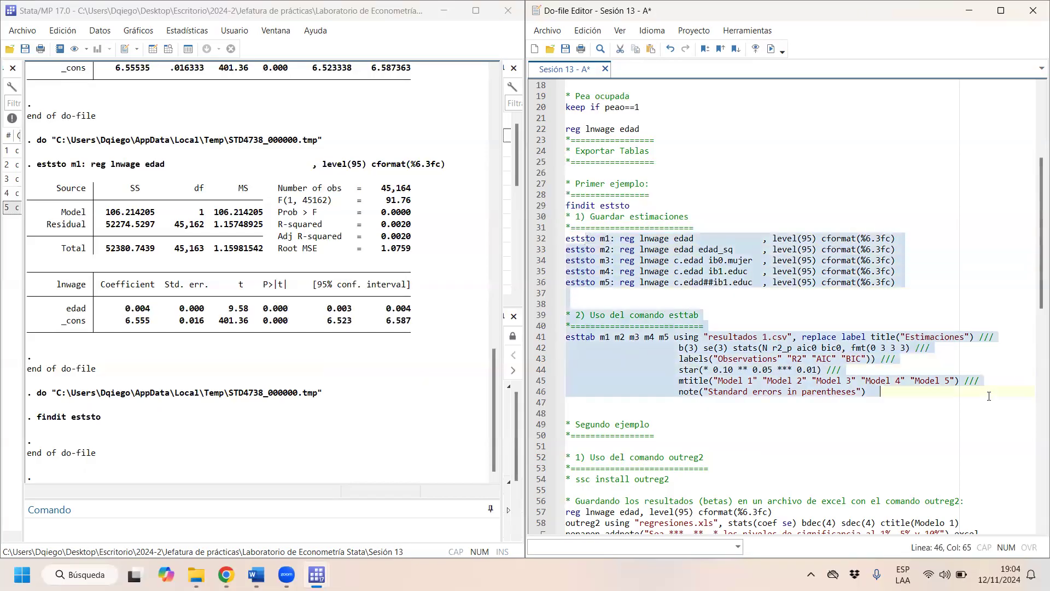
click(604, 250)
drag(598, 238, 562, 238)
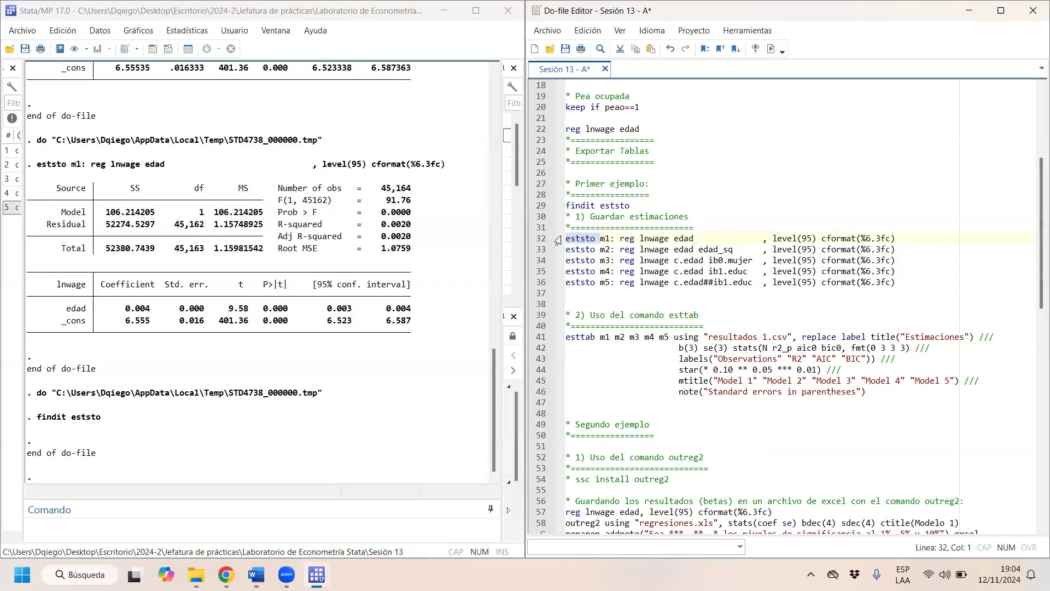
drag(620, 239, 913, 239)
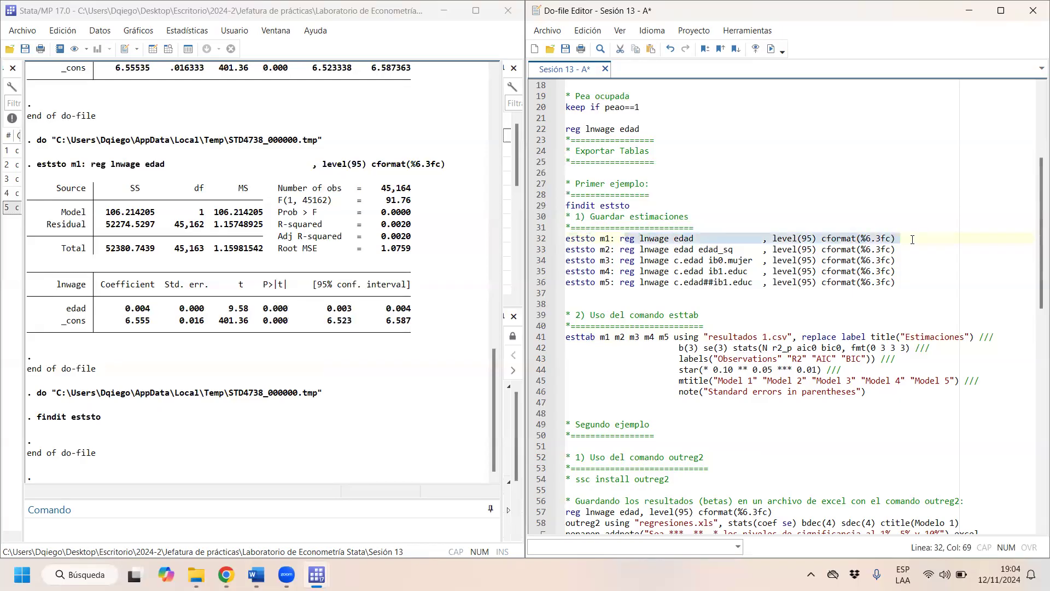
key(Left)
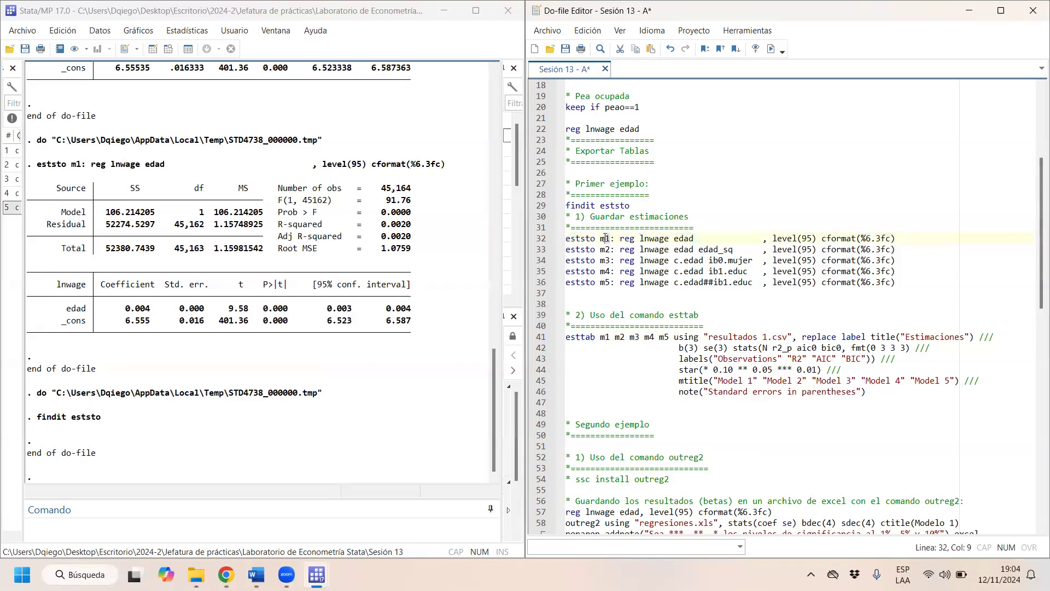
shift+click(562, 238)
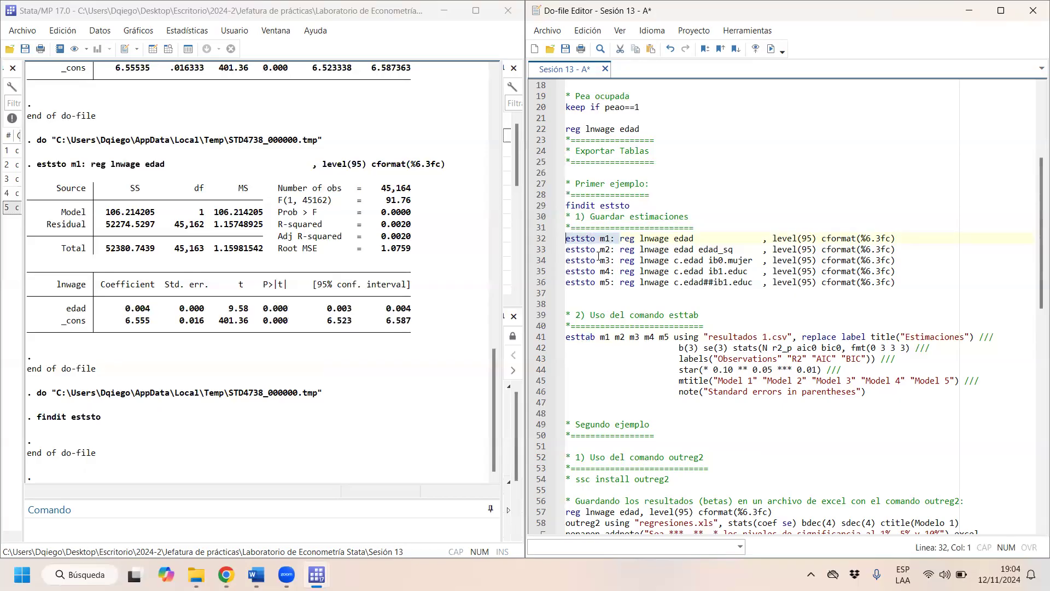
click(622, 241)
drag(623, 241, 936, 239)
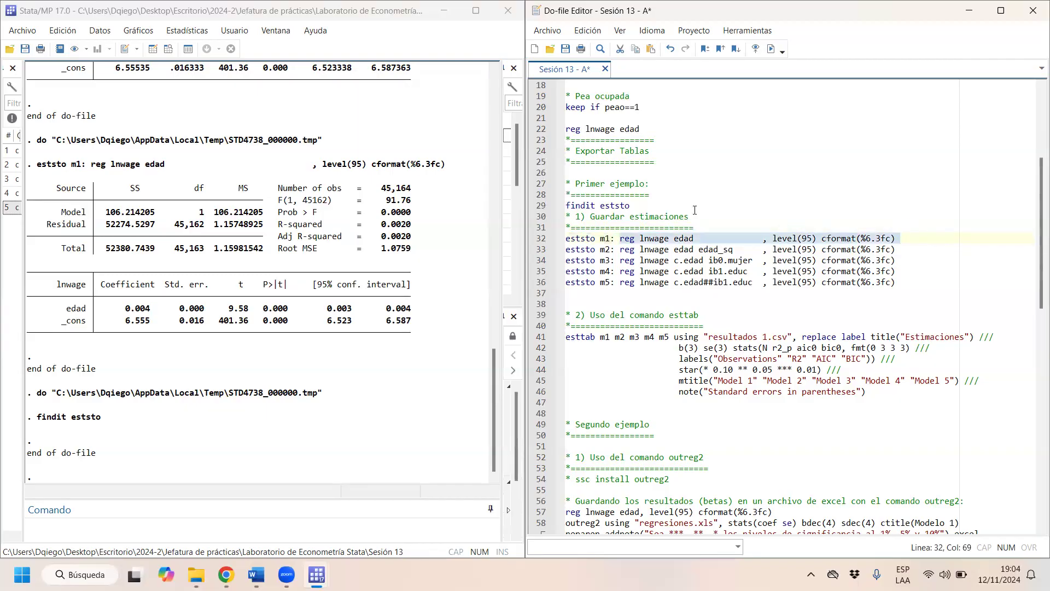
- Run the eststo m1 and m2 lines to store the regressions of lnwage on edad and on edad with edad_sq
drag(592, 239, 679, 238)
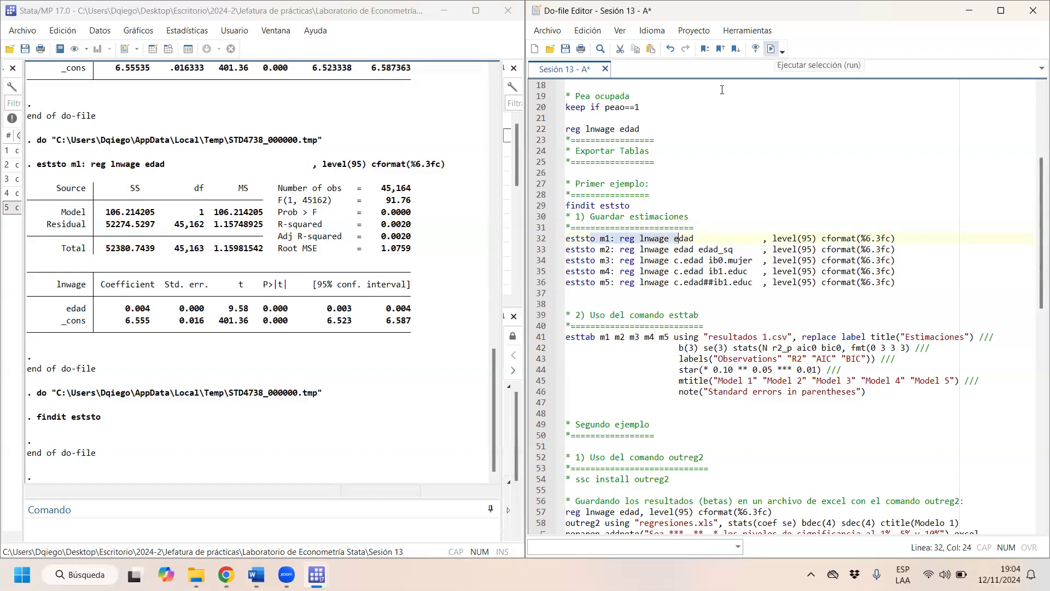
click(771, 49)
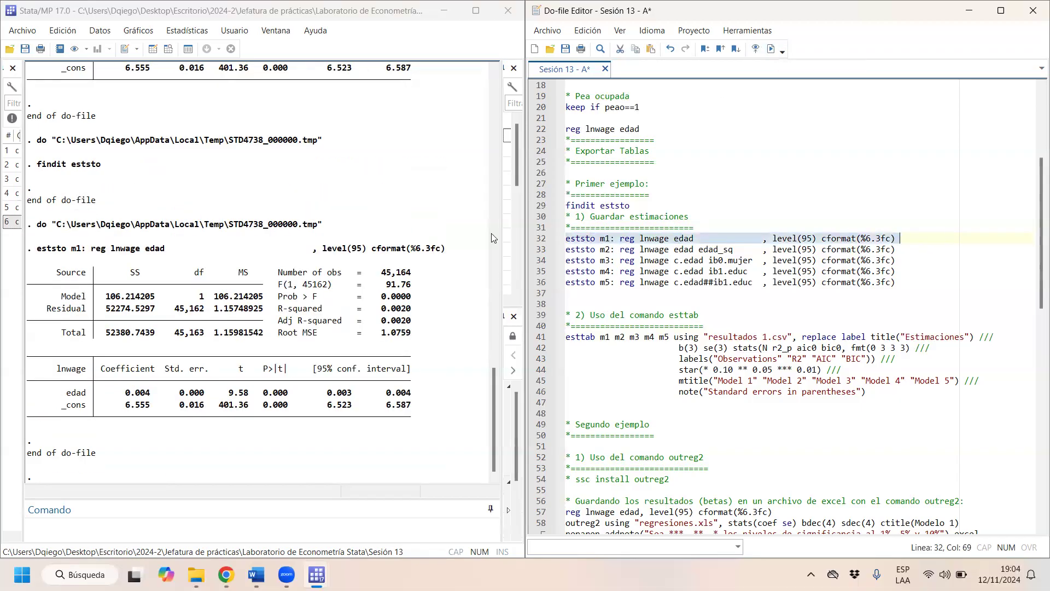
drag(912, 252, 510, 253)
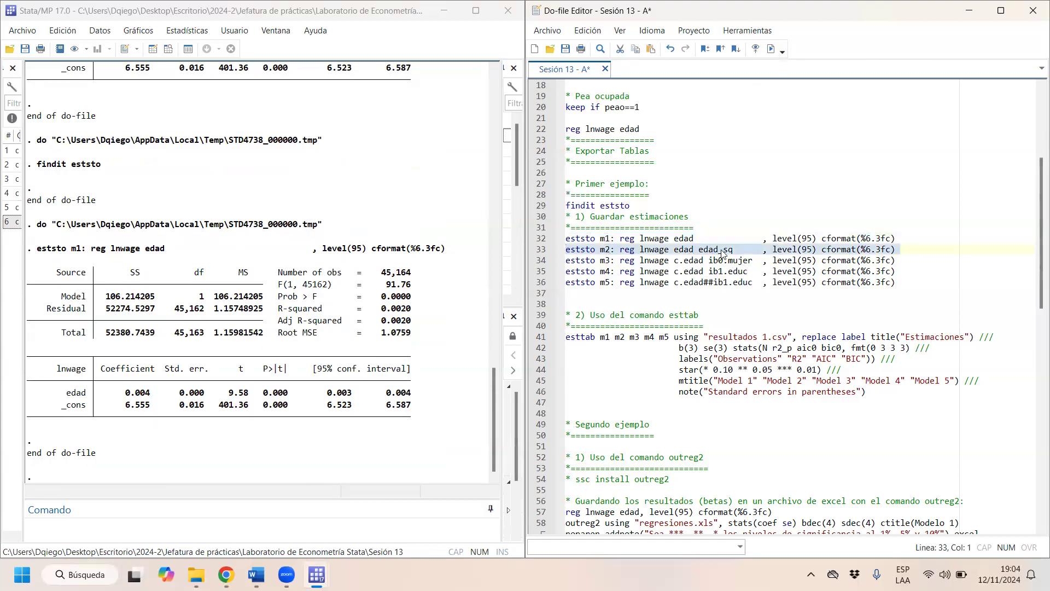
key(ctrl+d)
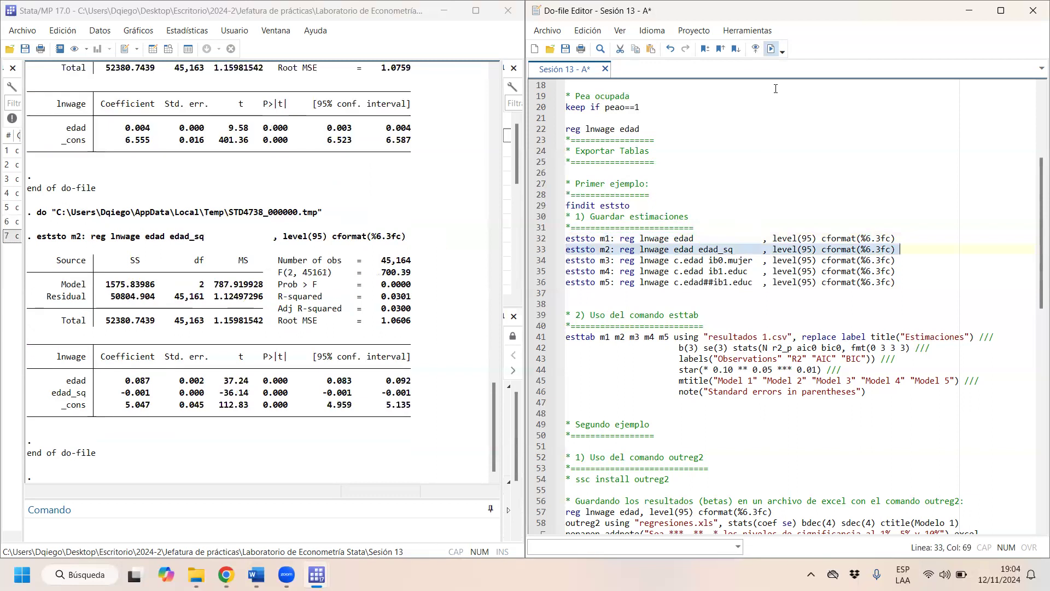
- Run the eststo m3, m4 and m5 lines one by one to store the models with ib0.mujer, ib1.educ and c.edad##ib1.educ
click(528, 258)
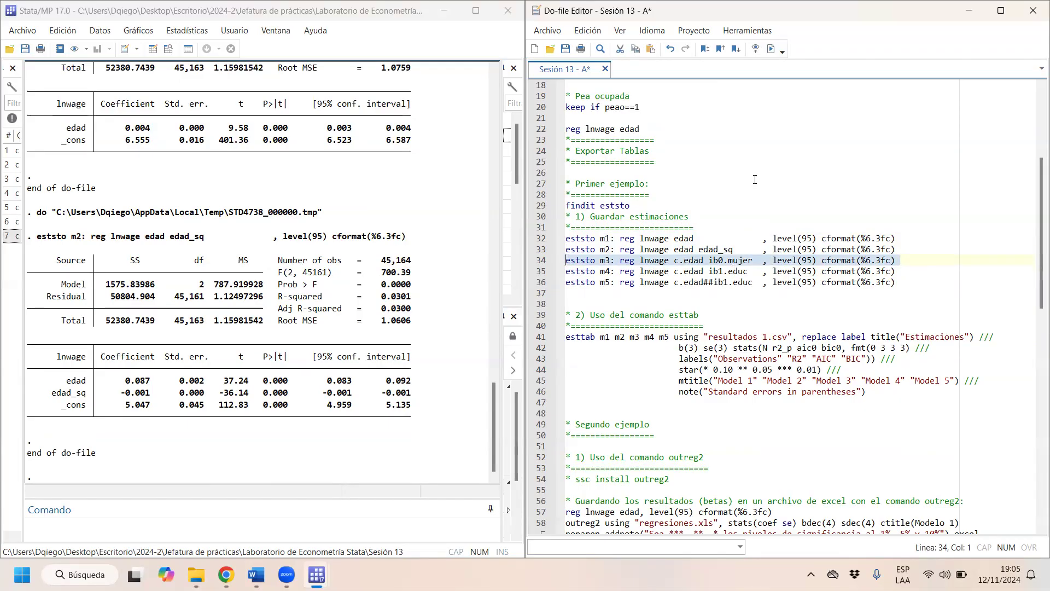
click(771, 48)
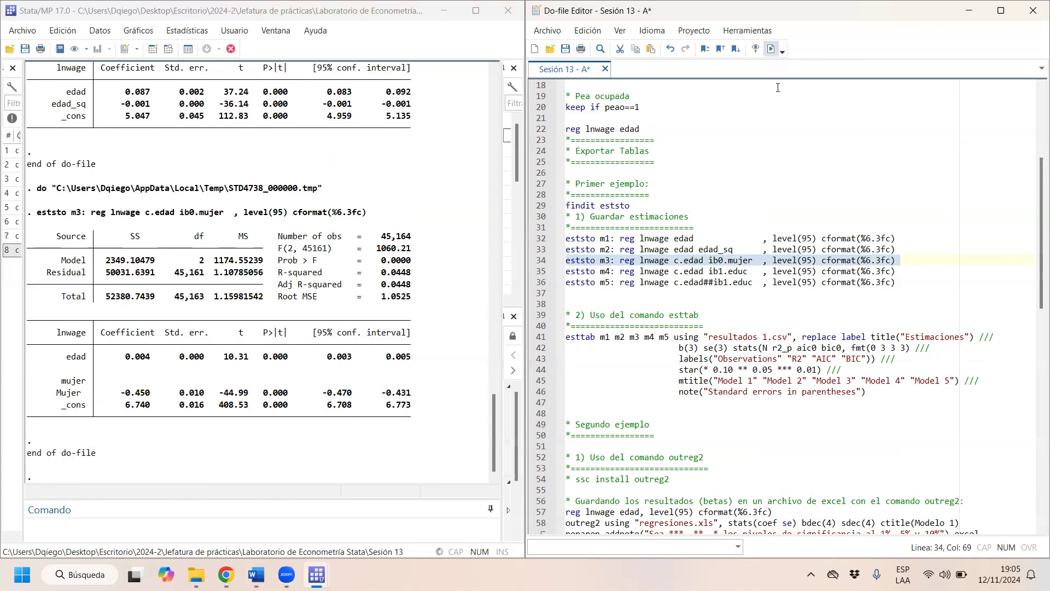
drag(908, 272, 522, 272)
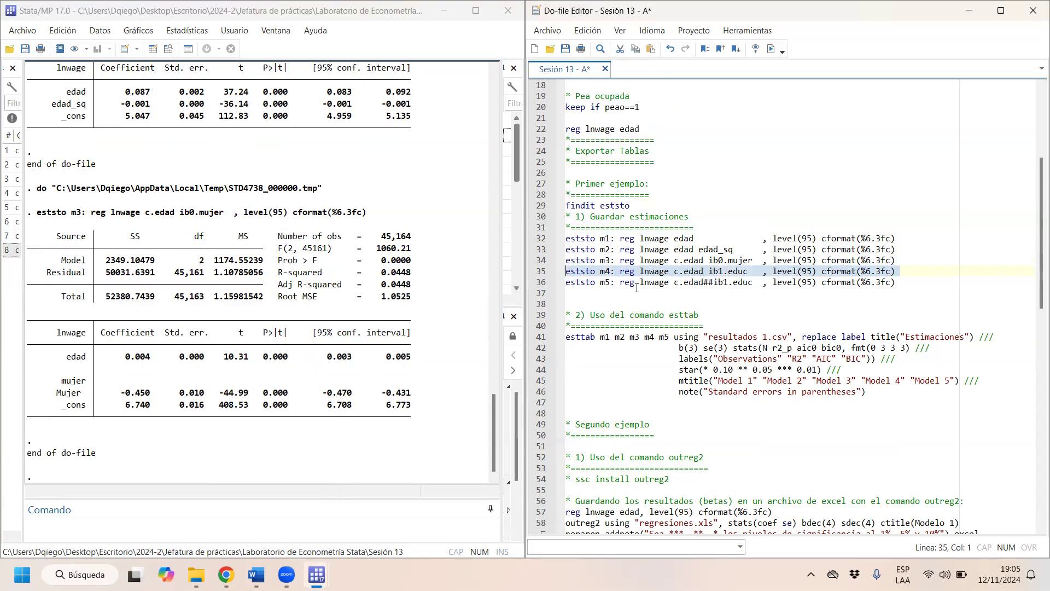
click(771, 49)
drag(906, 291, 546, 292)
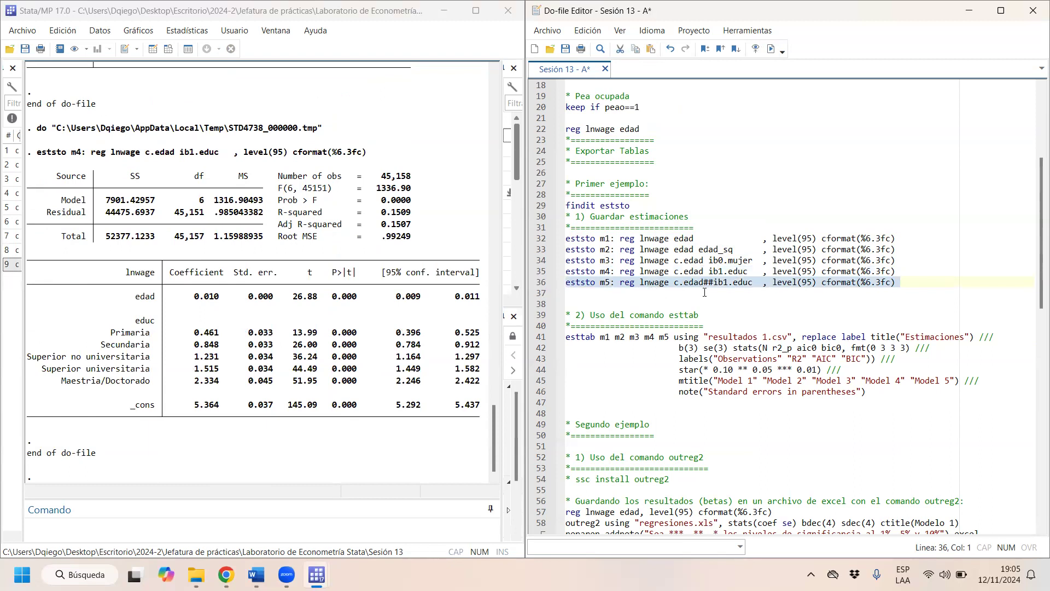
key(ctrl+d)
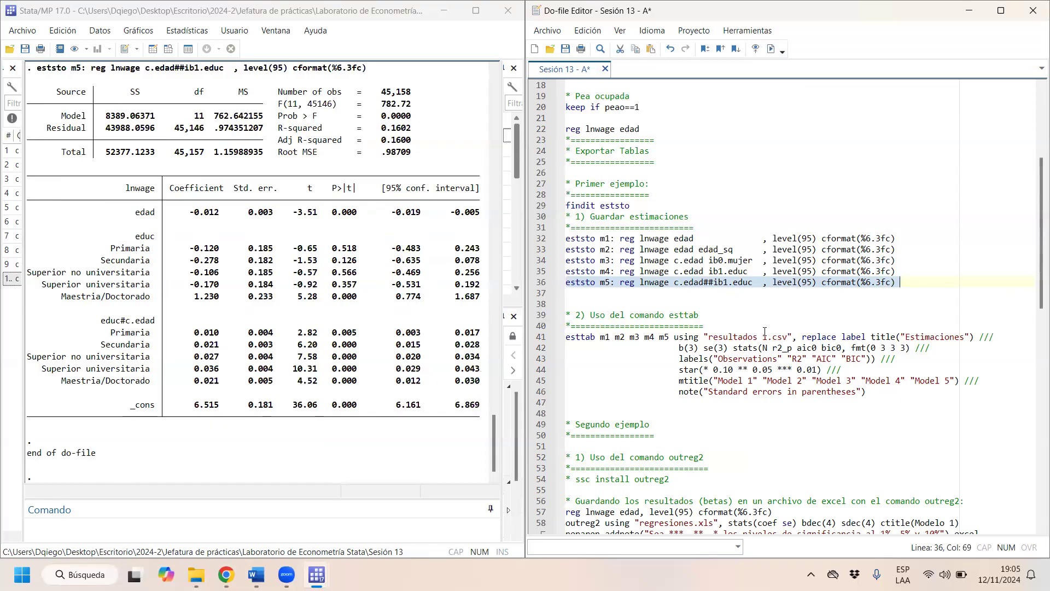
- Split the esttab command before "using" with three line breaks and run only "esttab m1 m2 m3 m4 m5"
click(678, 338)
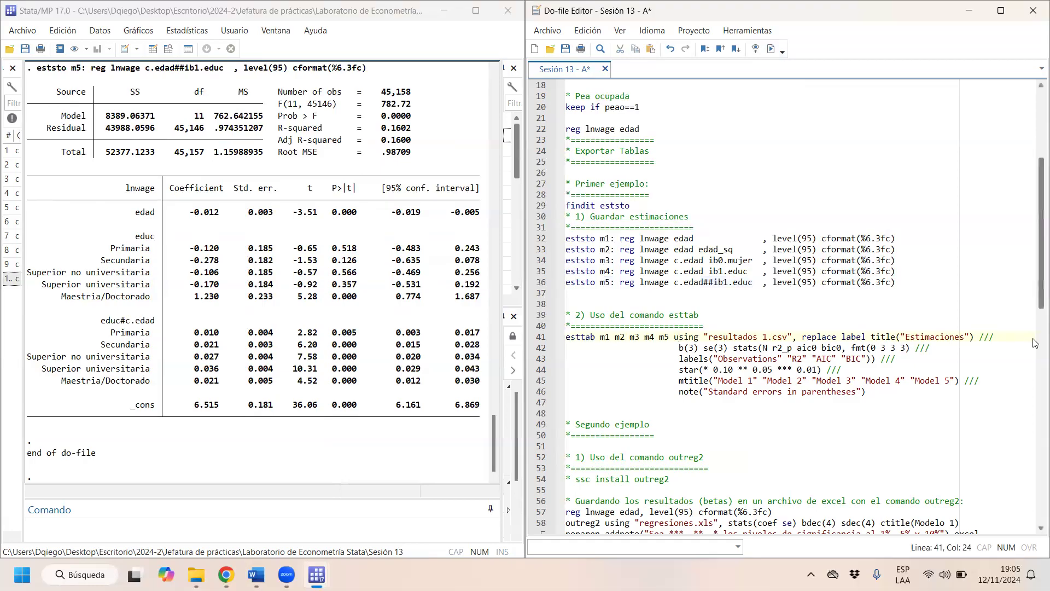
key(Return)
key(Return)
key(Return)
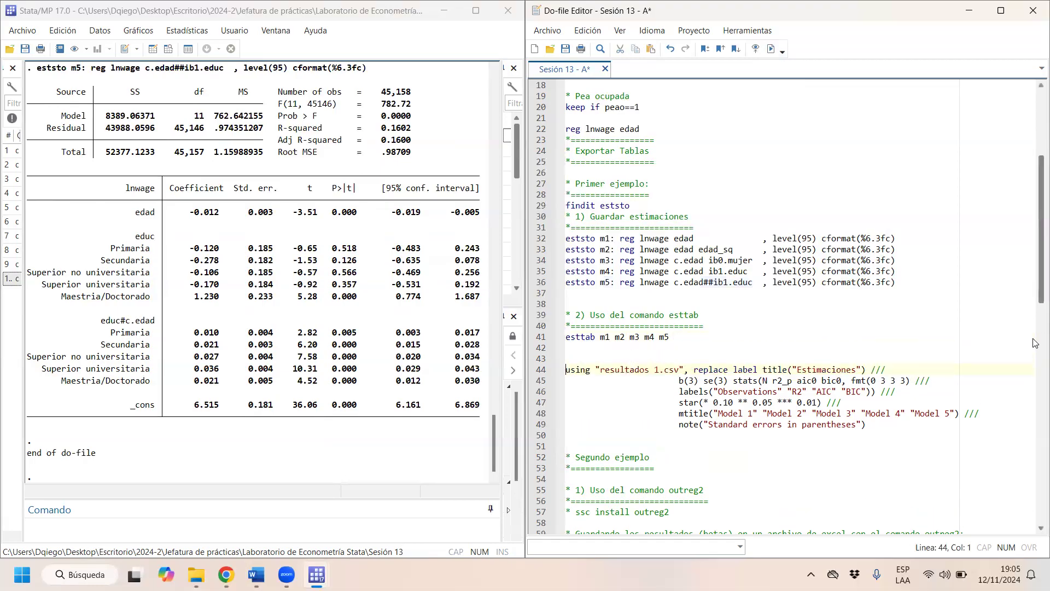
drag(596, 337, 556, 337)
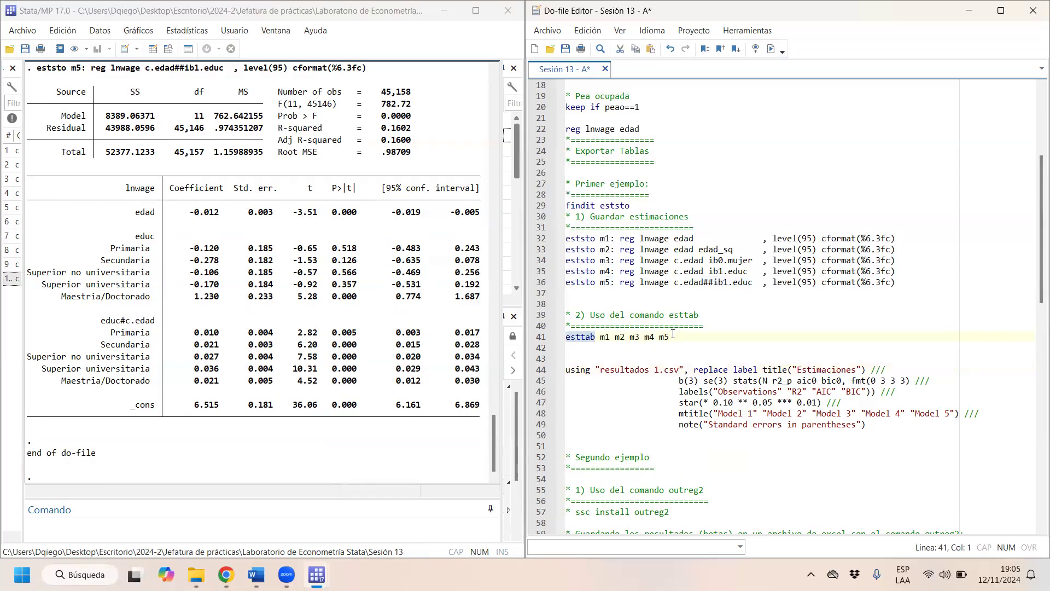
drag(600, 338, 669, 338)
click(771, 48)
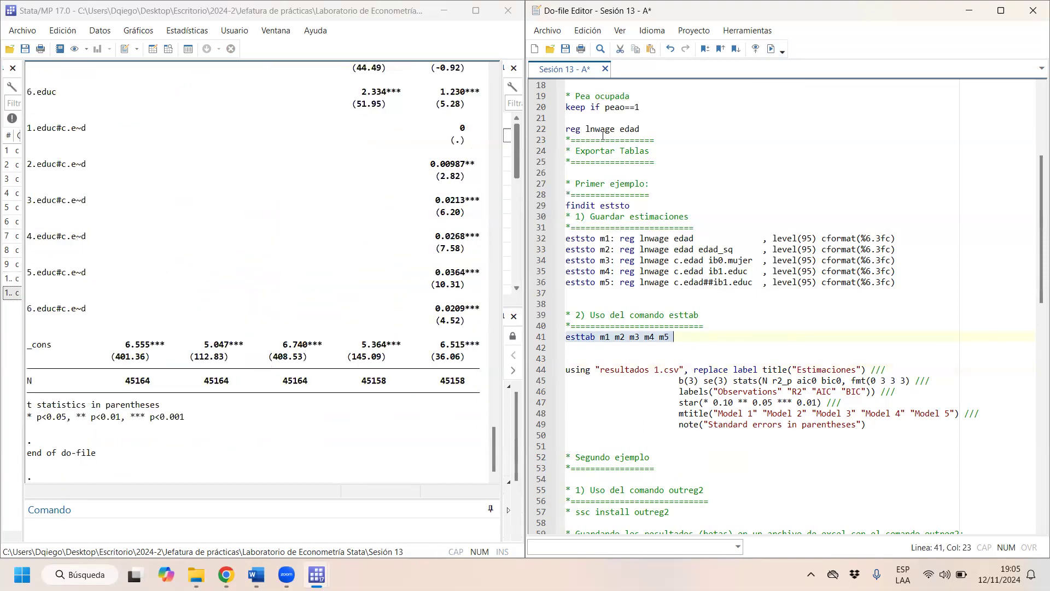
- Examine the esttab results table, focusing on the edad coefficient of model 1, its t statistic in parentheses and its significance stars
scroll(408, 275, up, 14)
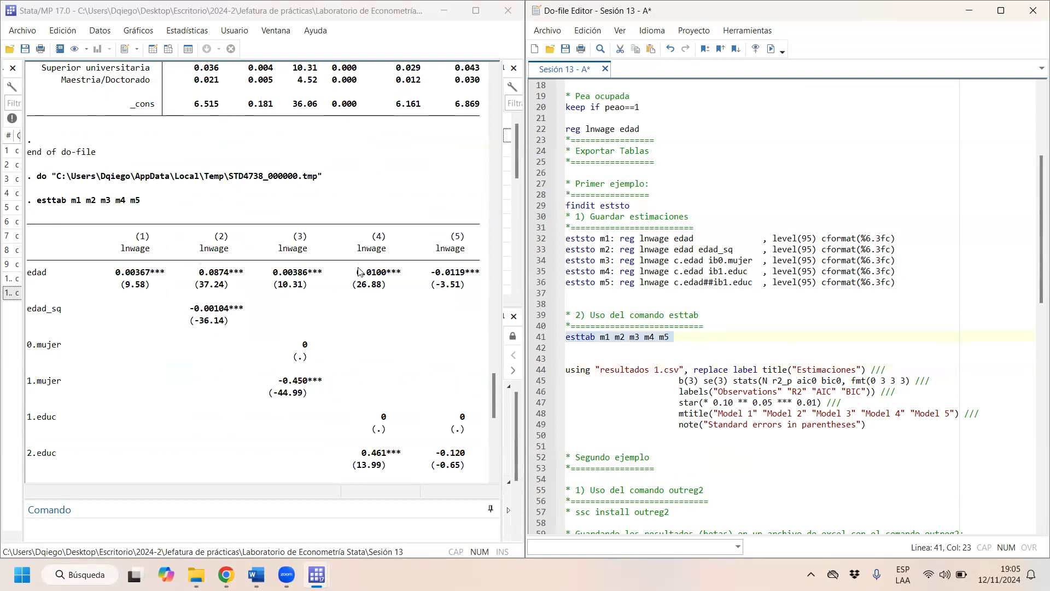
drag(122, 248, 129, 273)
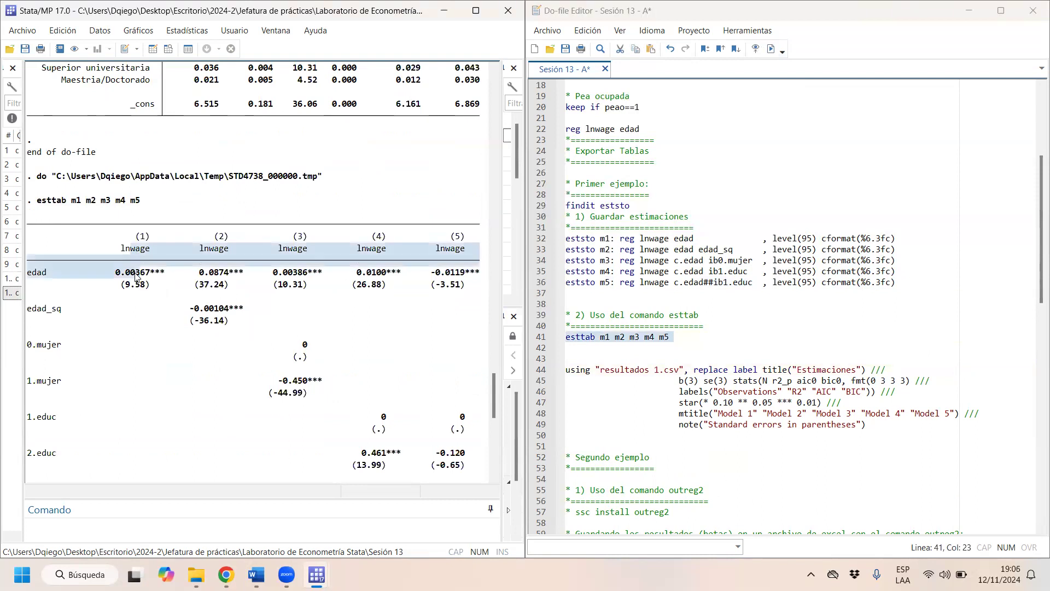
scroll(235, 301, down, 12)
scroll(236, 304, up, 7)
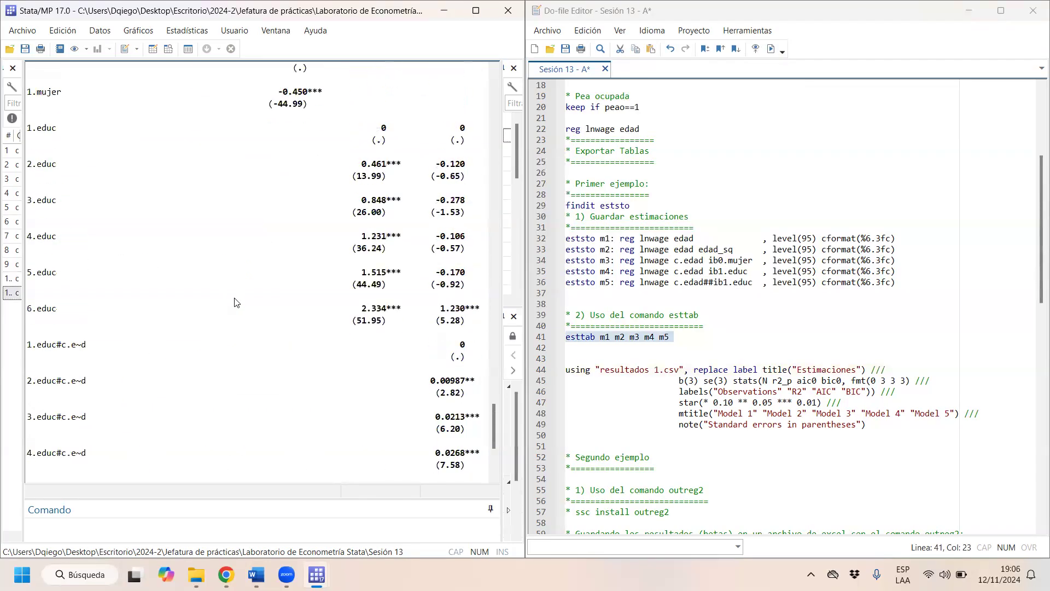
scroll(235, 304, up, 4)
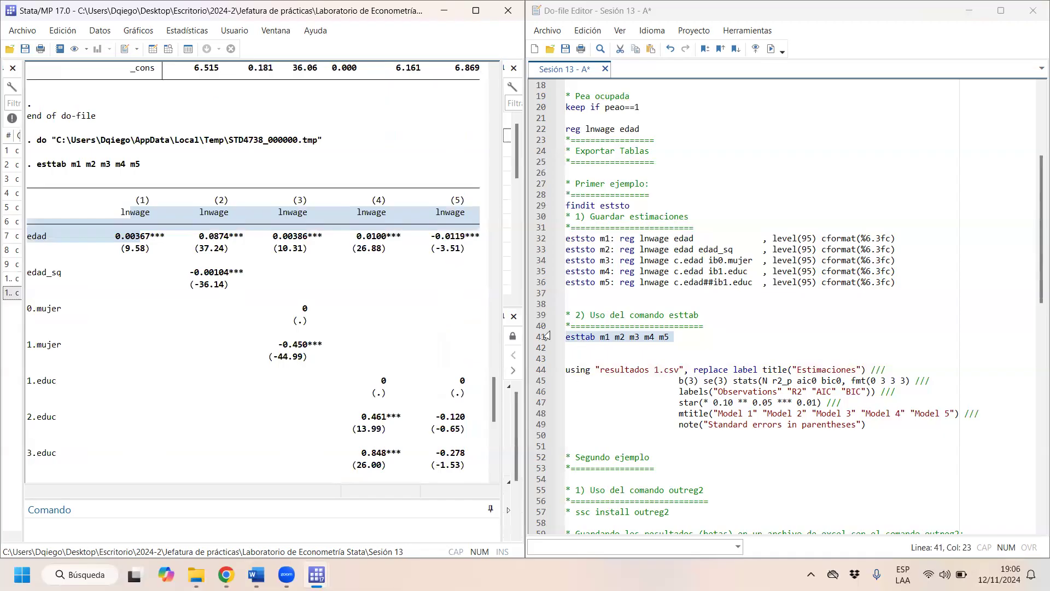
click(132, 229)
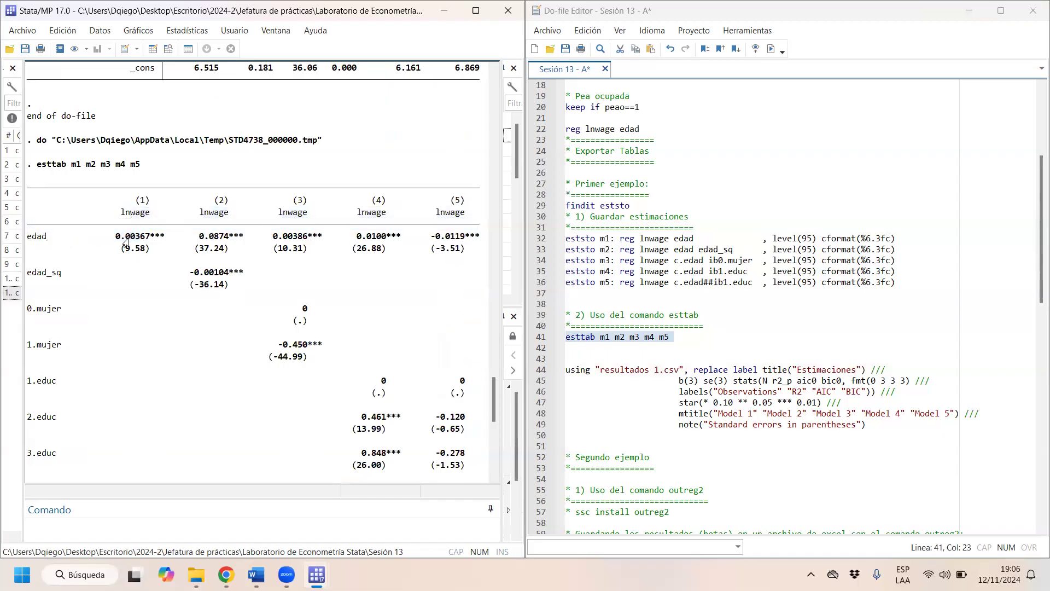
drag(114, 236, 221, 242)
drag(149, 251, 118, 257)
drag(172, 238, 150, 245)
click(150, 244)
mouse_move(168, 239)
mouse_down()
mouse_move(132, 243)
mouse_move(150, 244)
mouse_up()
- Compare the significance stars in the esttab table with the P>|t| column of the m5 regression output, and review the table's remaining rows
scroll(339, 191, up, 5)
scroll(339, 192, up, 2)
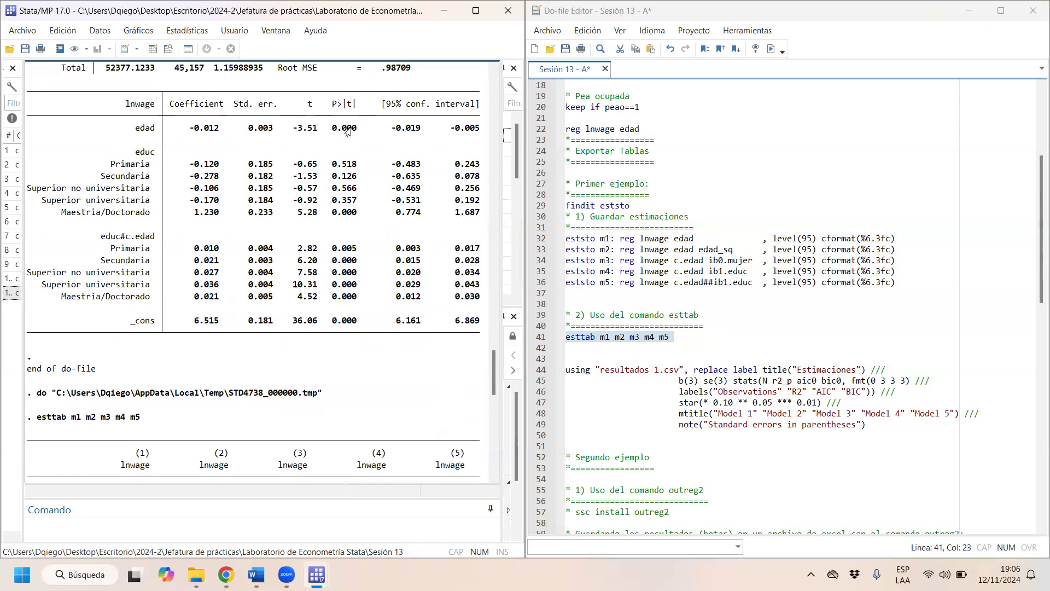
scroll(284, 262, down, 2)
drag(154, 419, 163, 420)
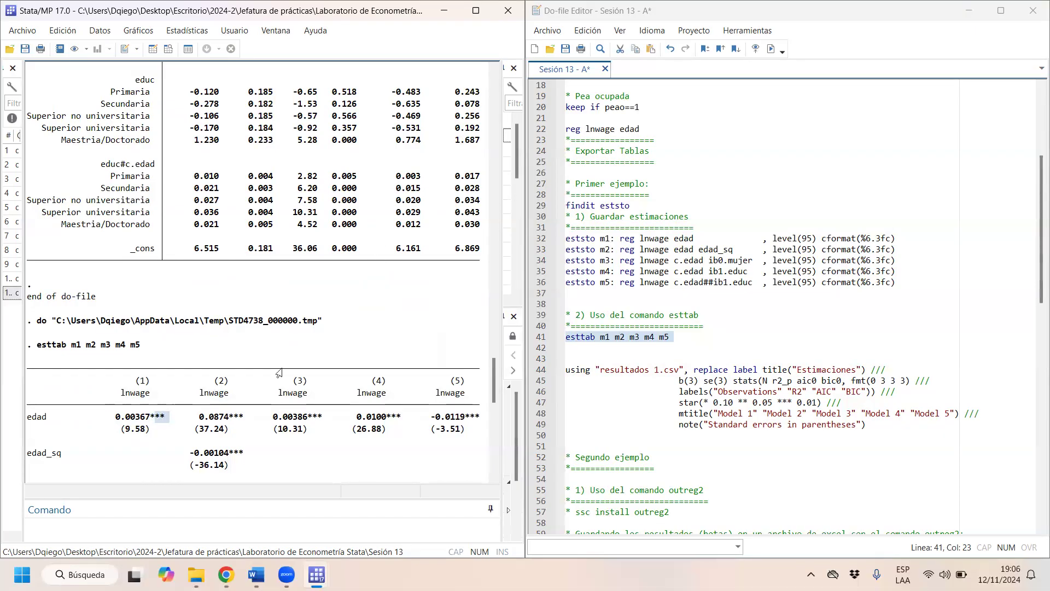
click(148, 422)
scroll(460, 228, up, 3)
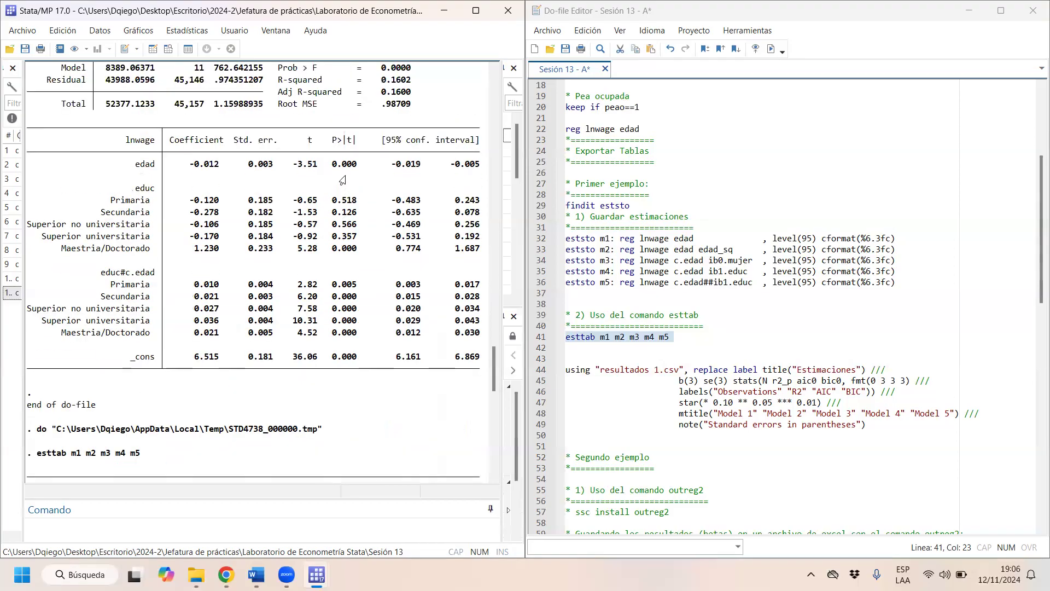
scroll(342, 179, down, 9)
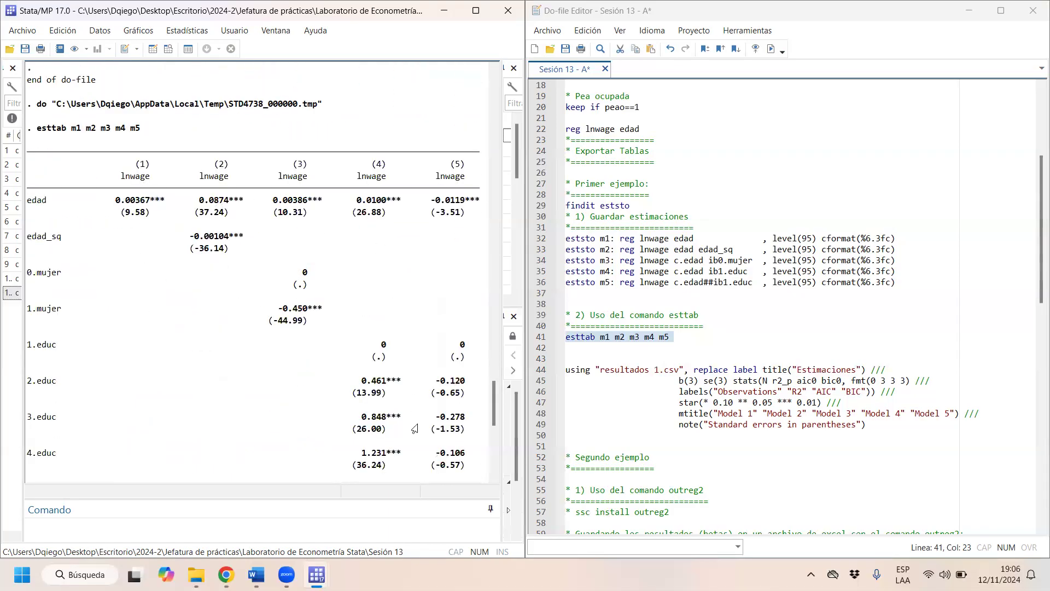
scroll(414, 263, down, 8)
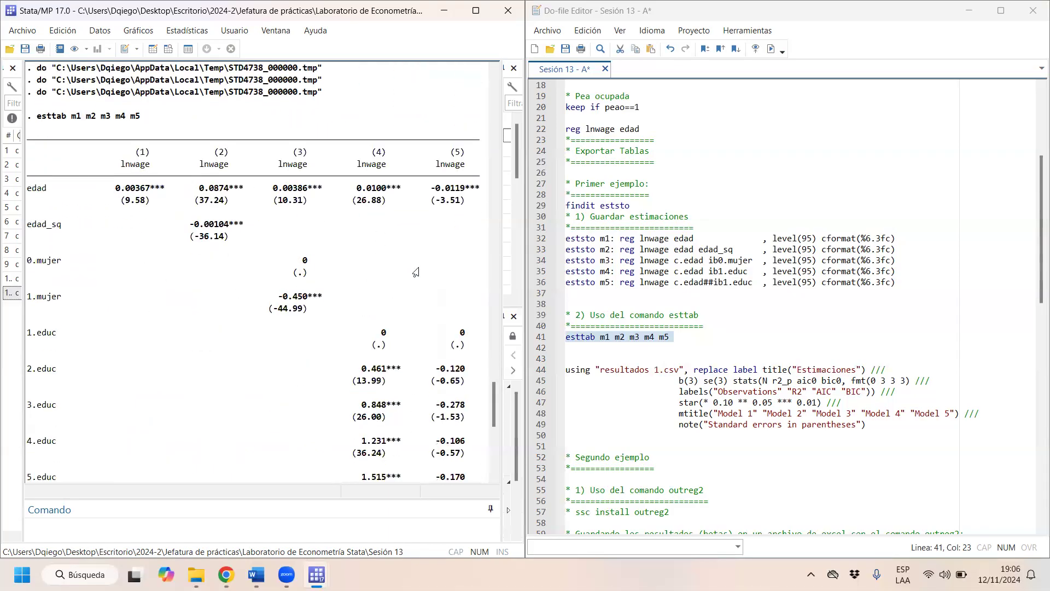
scroll(418, 289, down, 4)
scroll(277, 215, up, 10)
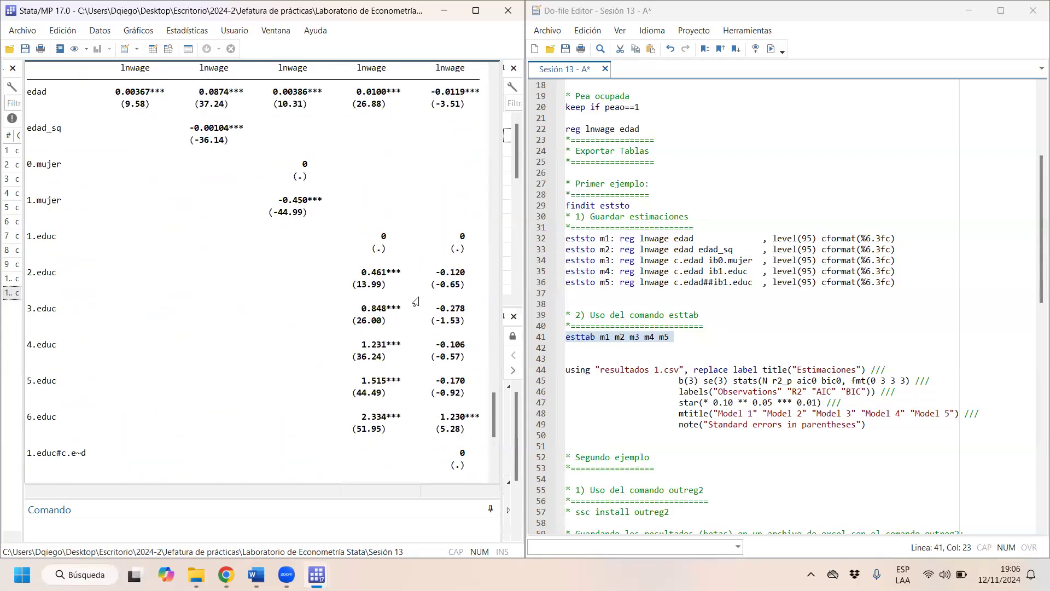
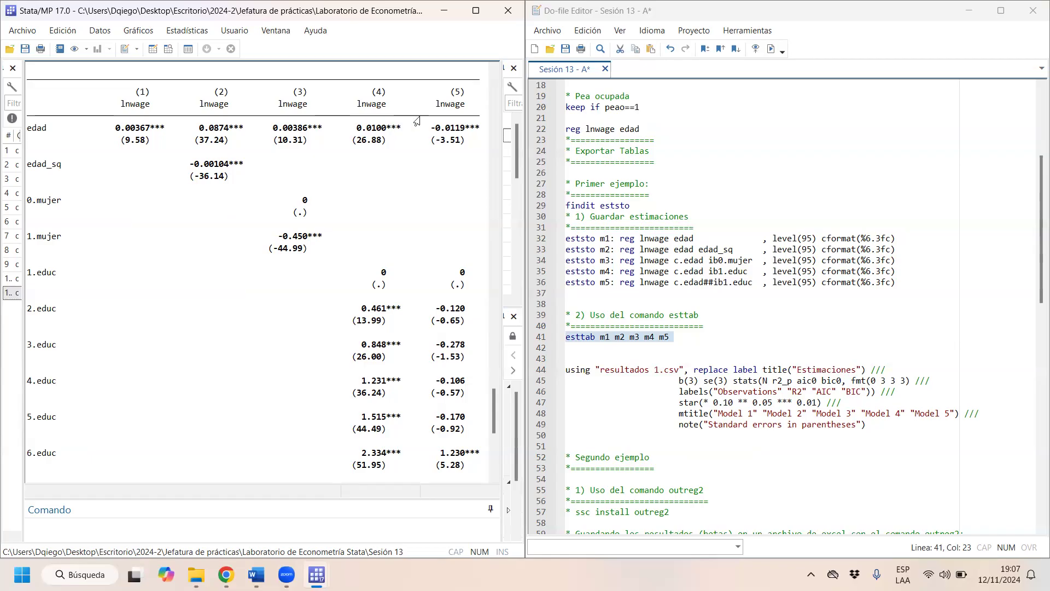
- Examine the base-category rows for educ and mujer in the esttab table, along with the _cons and N rows
drag(465, 282, 71, 273)
drag(42, 198, 407, 217)
drag(472, 284, 86, 281)
drag(307, 217, 295, 217)
drag(317, 203, 310, 224)
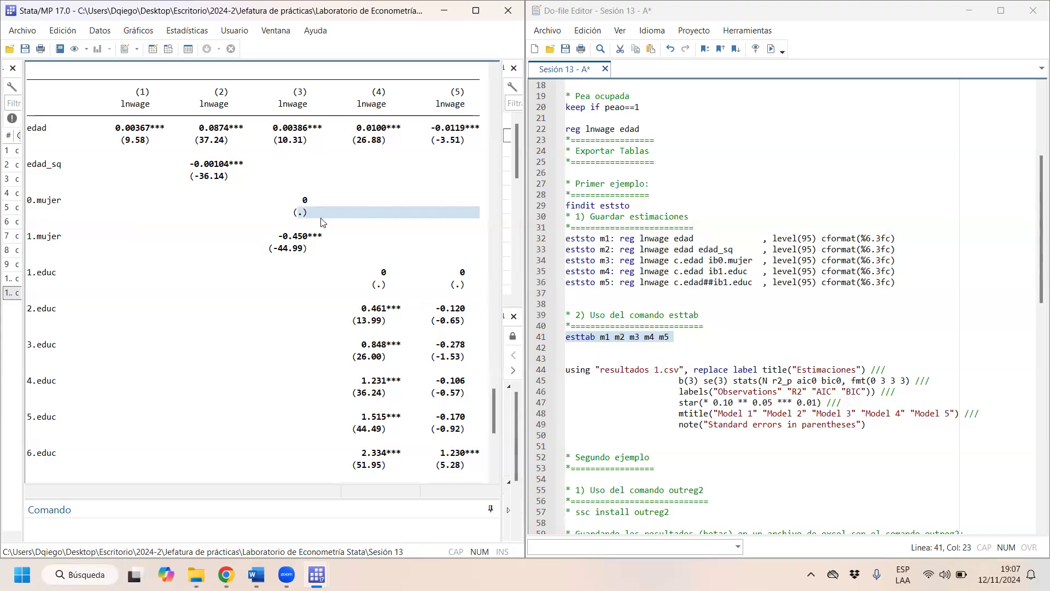
scroll(328, 218, down, 10)
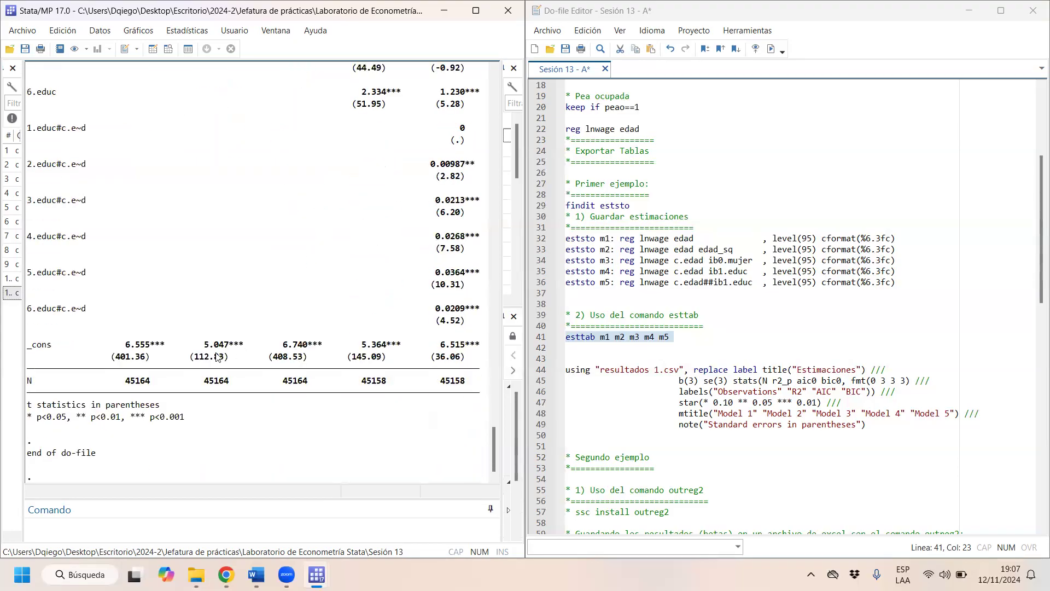
drag(28, 342, 445, 359)
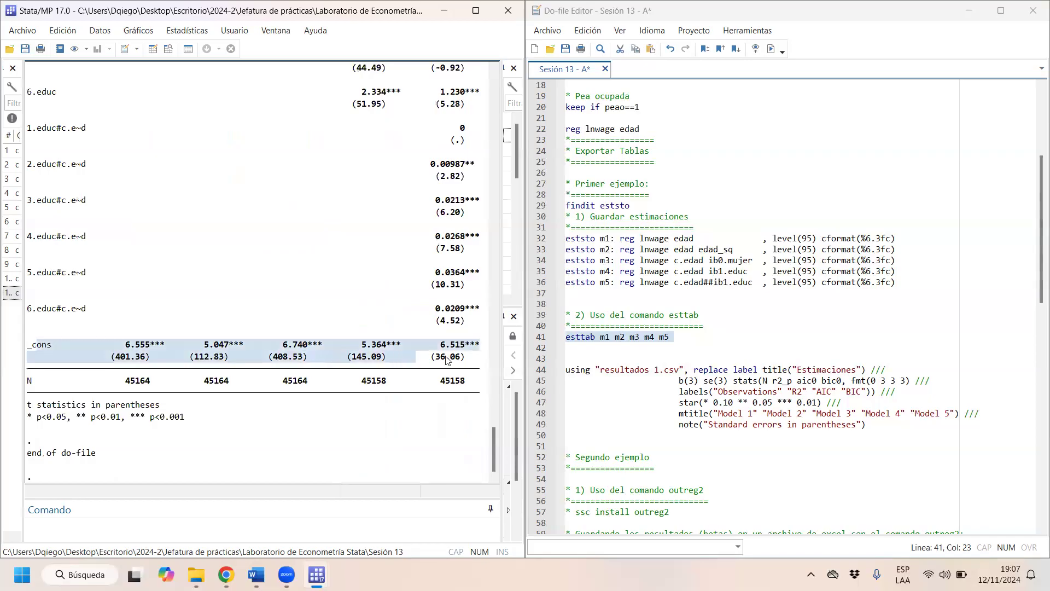
mouse_move(44, 392)
mouse_down()
mouse_move(373, 383)
mouse_move(61, 382)
mouse_up()
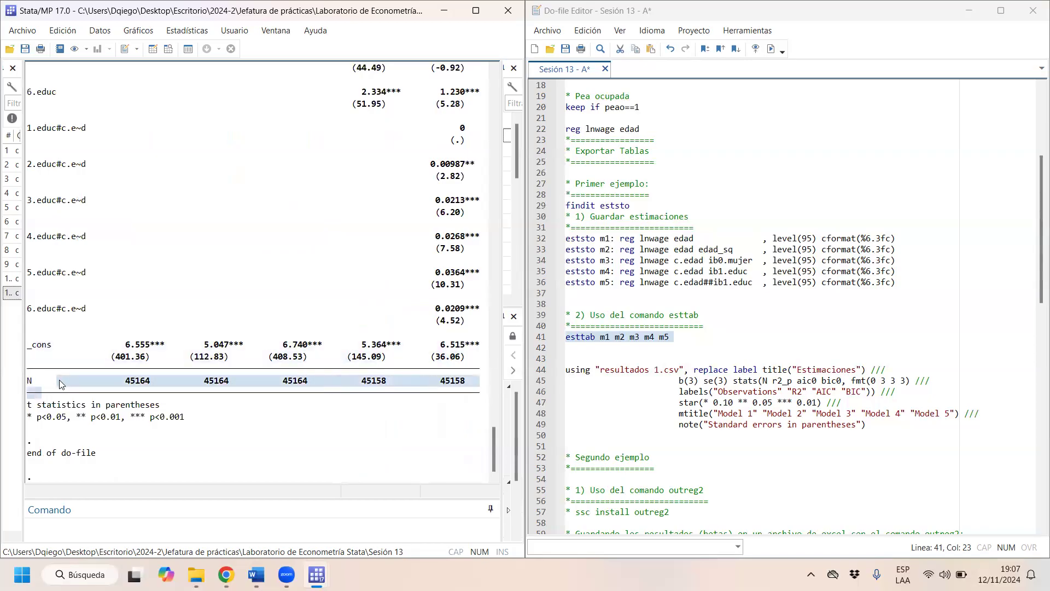
scroll(229, 288, up, 4)
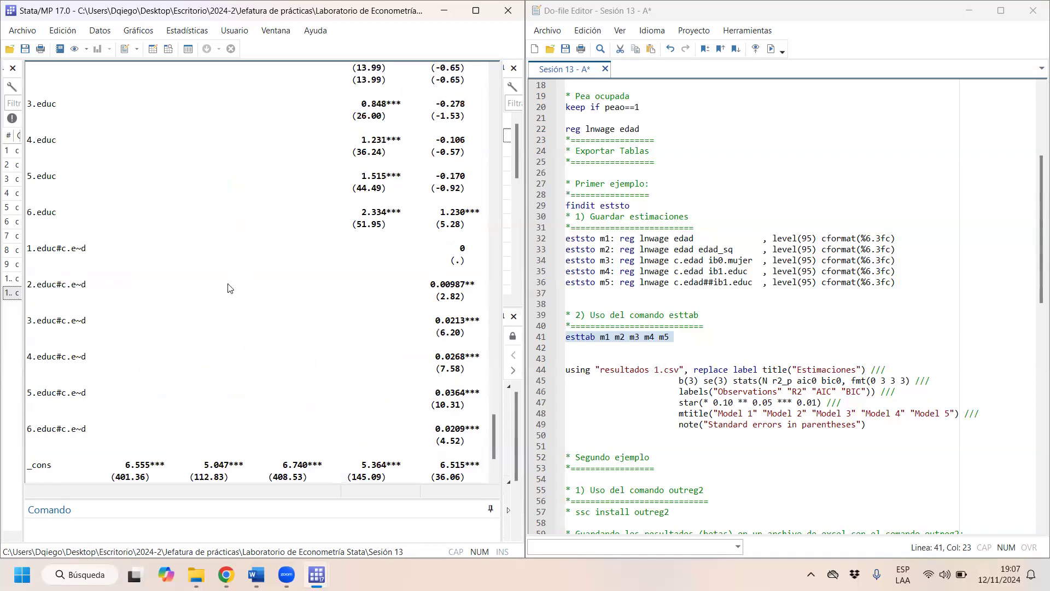
scroll(229, 288, up, 8)
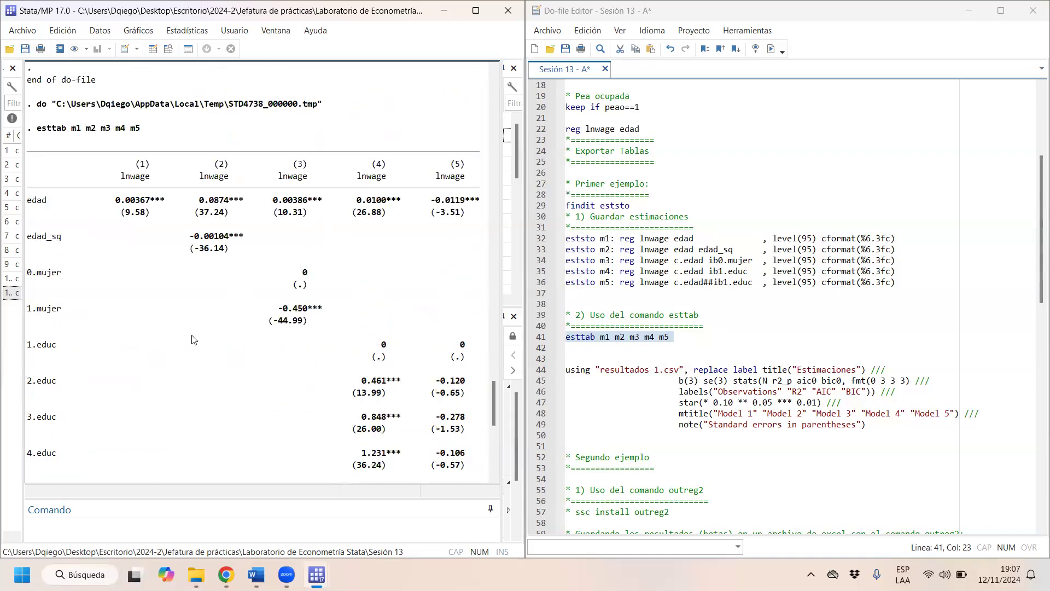
scroll(174, 353, down, 12)
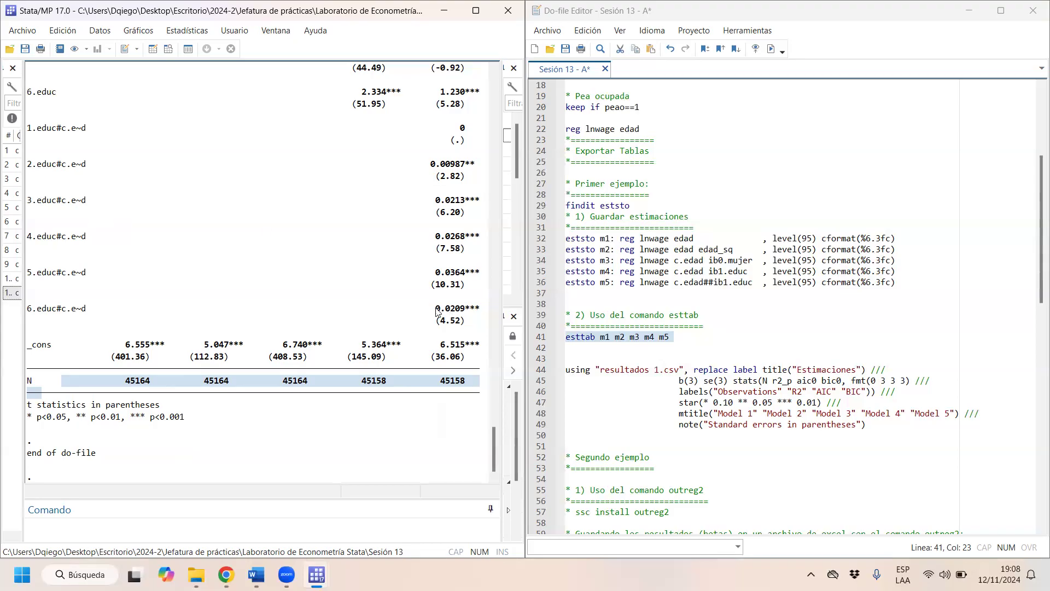
scroll(437, 300, up, 4)
scroll(330, 309, up, 5)
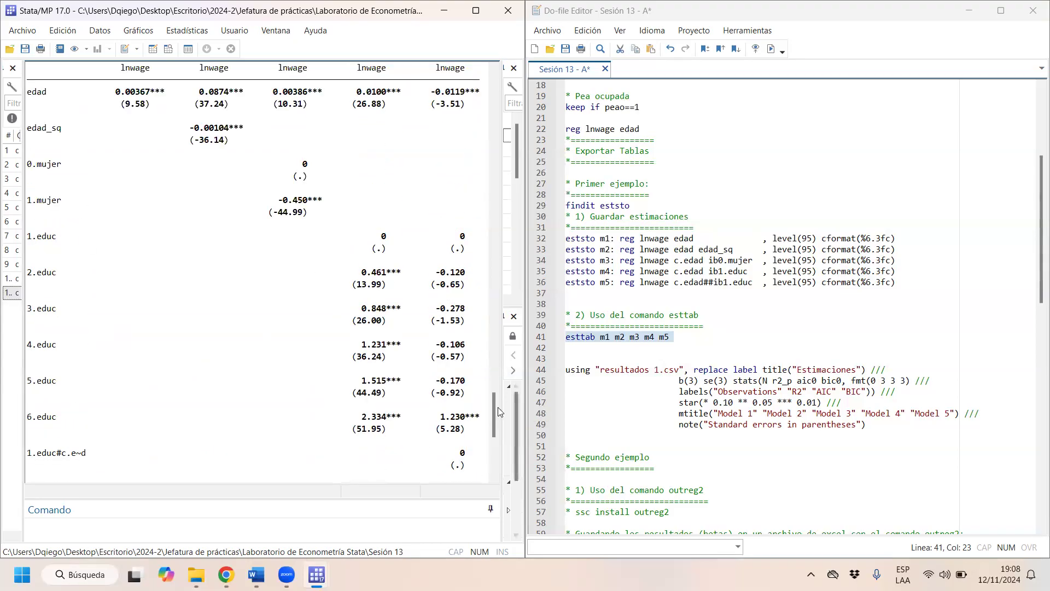
- Review the esttab table's educ rows, the lnwage column headings and the coded variable names edad, edad_sq and 0.mujer
drag(471, 429, 20, 225)
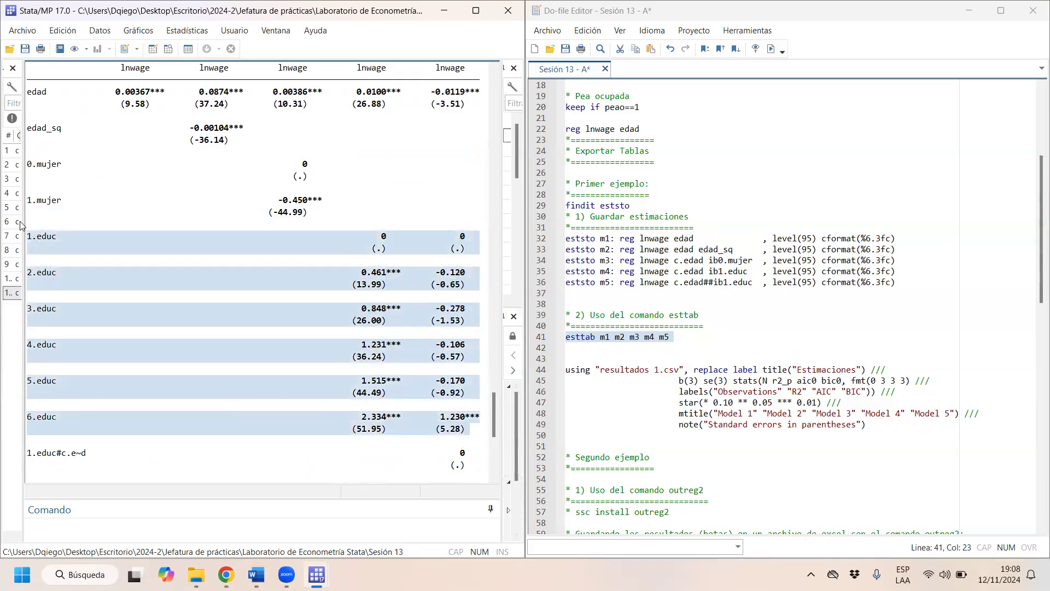
scroll(222, 304, up, 5)
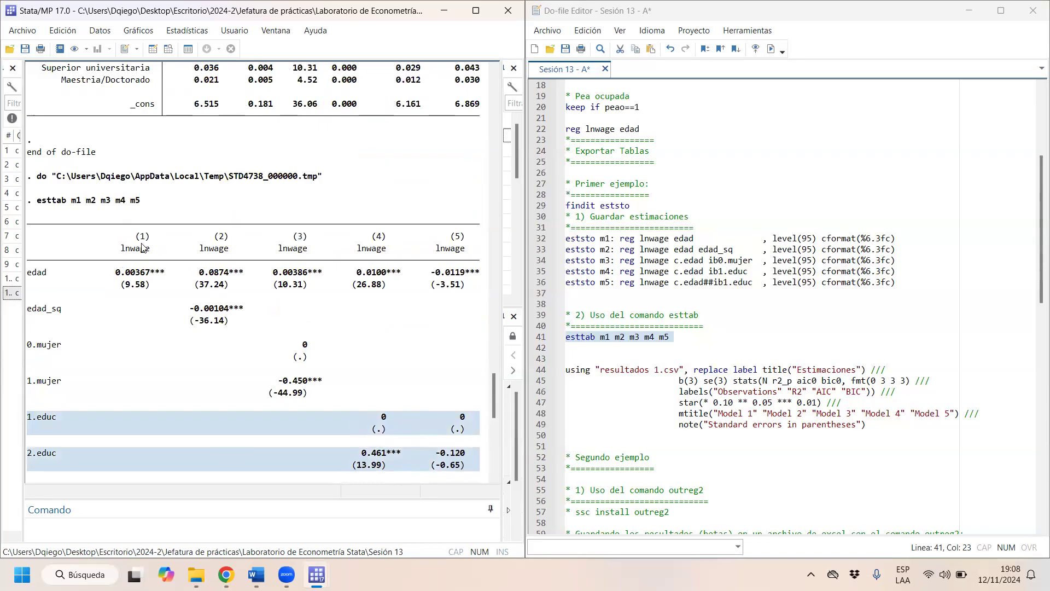
double_click(143, 248)
double_click(207, 249)
double_click(294, 249)
drag(391, 250, 419, 249)
drag(41, 274, 27, 272)
drag(55, 310, 29, 316)
drag(72, 348, 32, 346)
scroll(50, 386, down, 14)
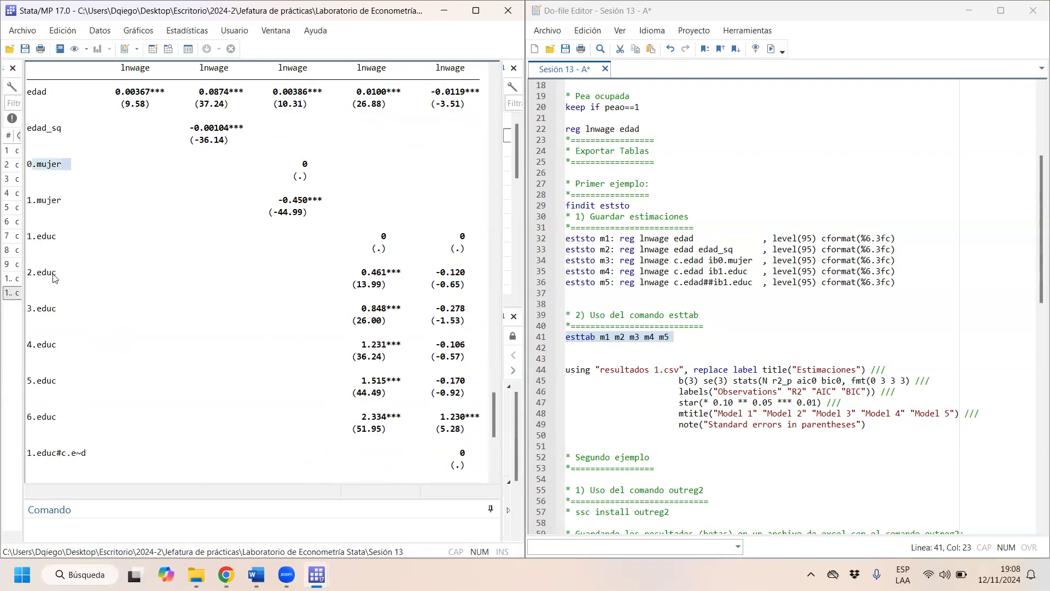
scroll(48, 353, up, 15)
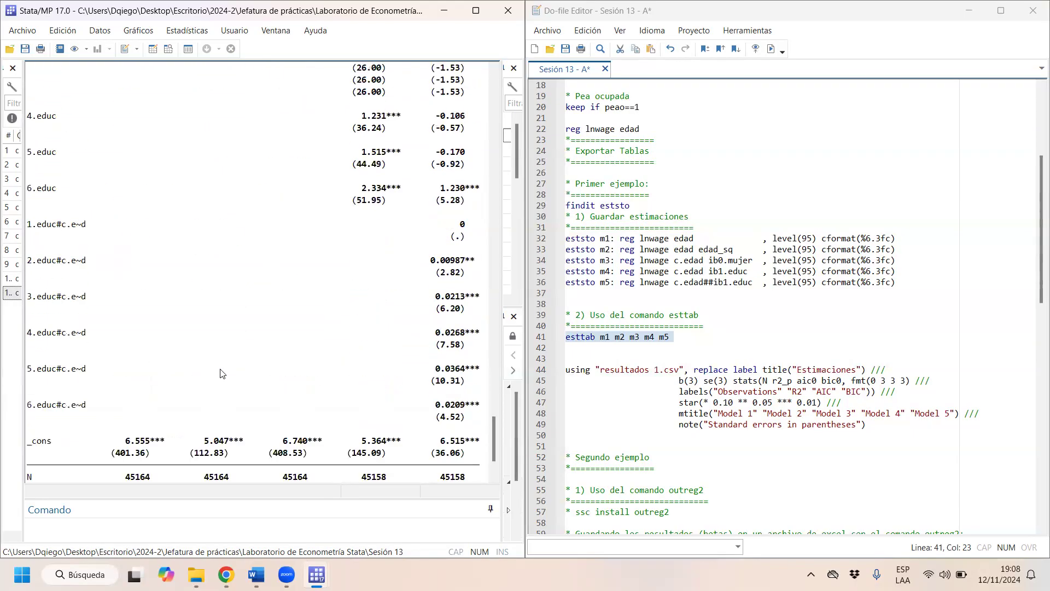
- Open the help page for the esttab command
drag(66, 133, 36, 133)
key(ctrl+c)
click(218, 533)
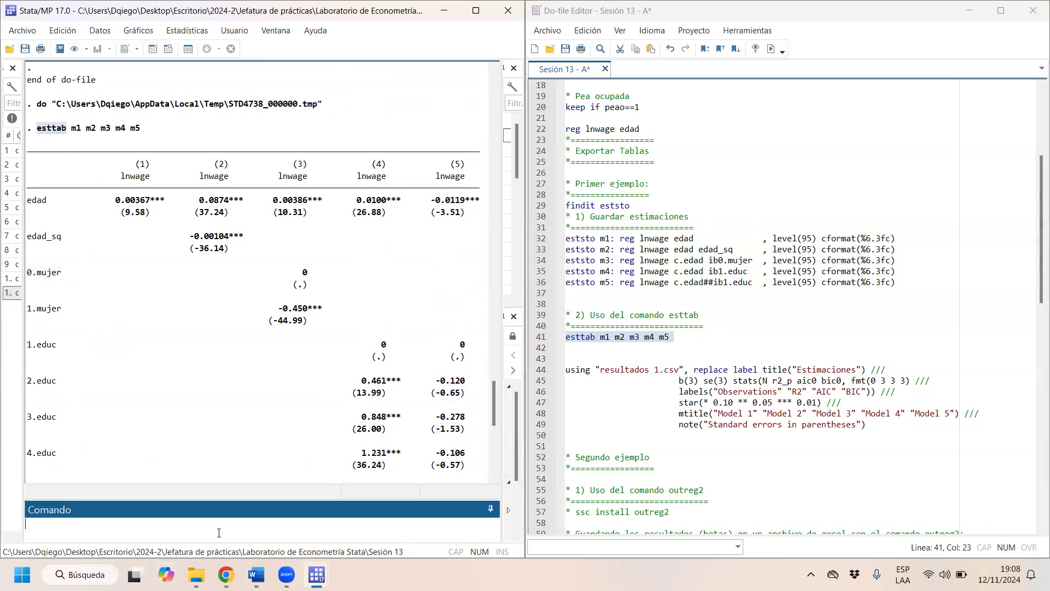
text(help)
key(ctrl+v)
key(Return)
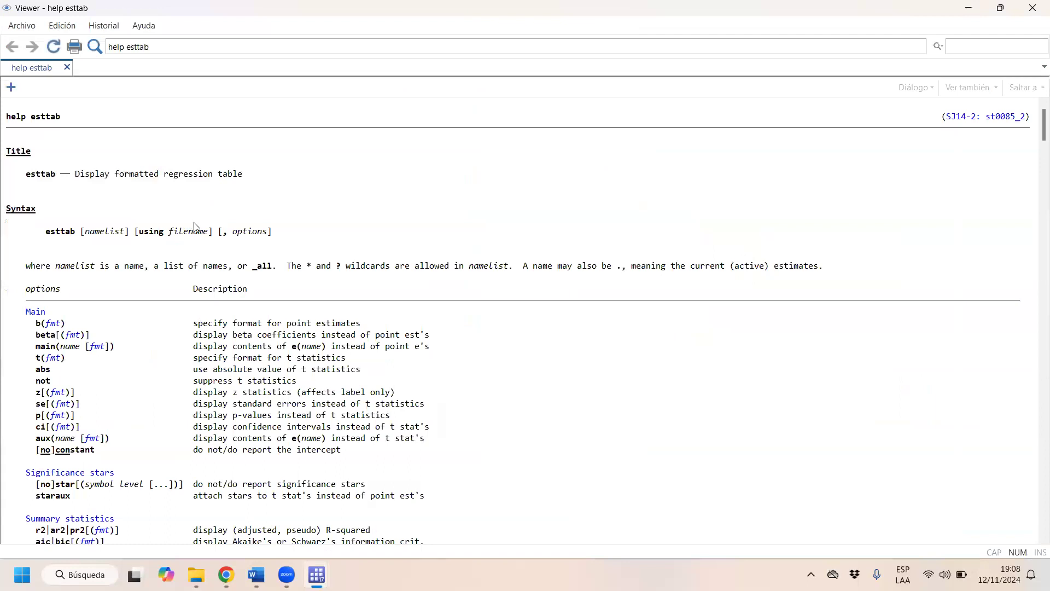
- Restore the help viewer to a smaller window and reposition it so the _cons statistics of the results table stay visible
scroll(226, 263, down, 1)
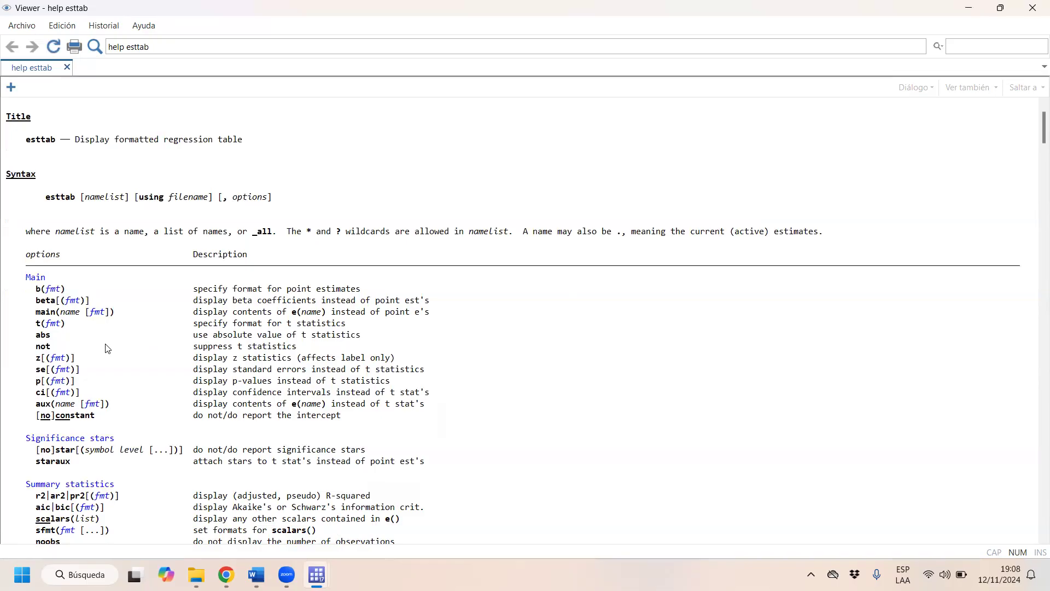
double_click(390, 12)
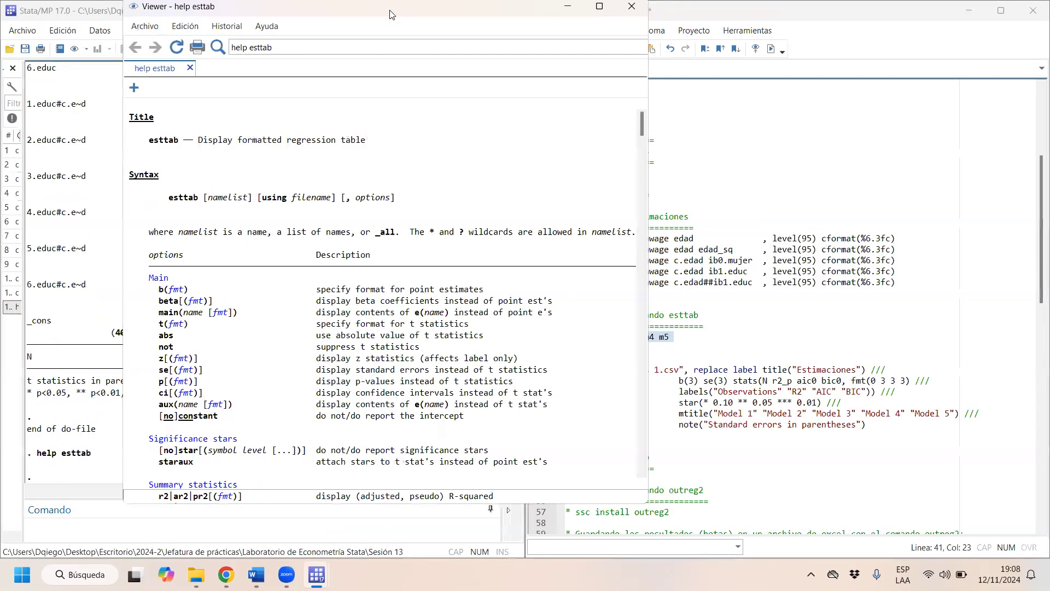
drag(390, 12, 660, 158)
drag(154, 332, 113, 332)
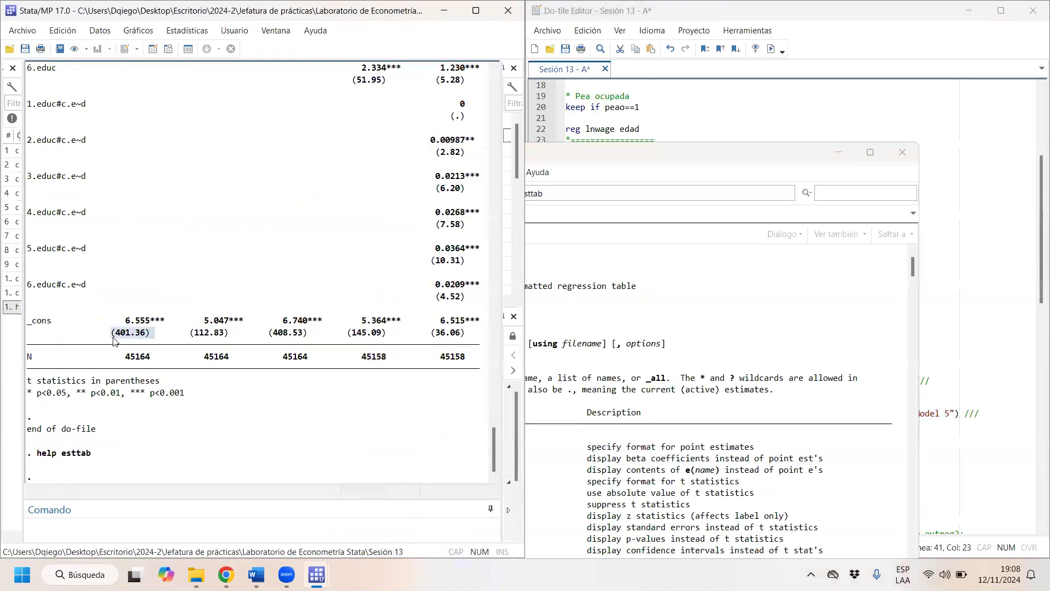
click(616, 160)
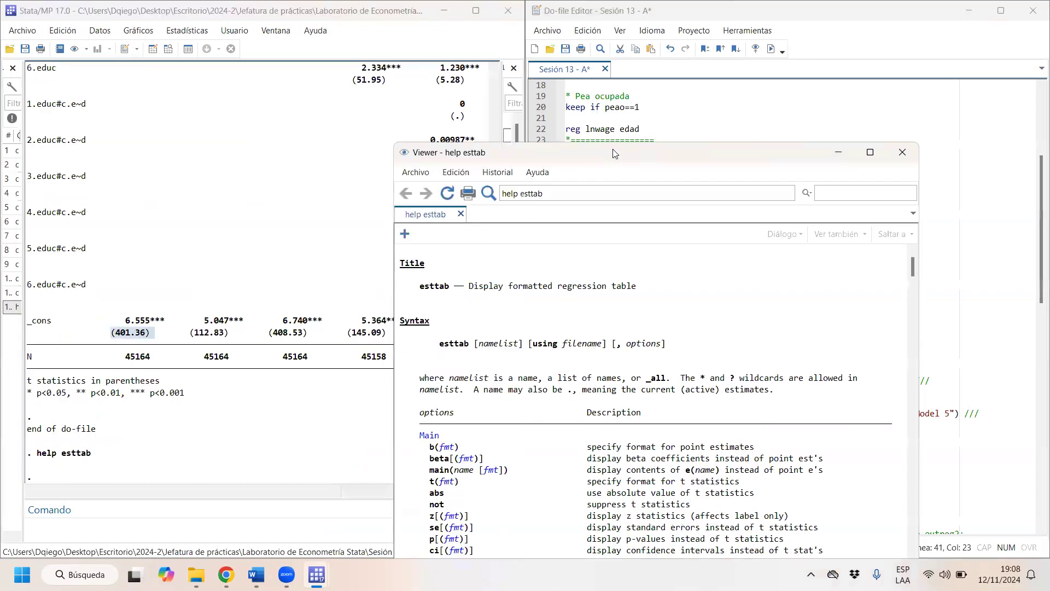
drag(613, 150, 507, 37)
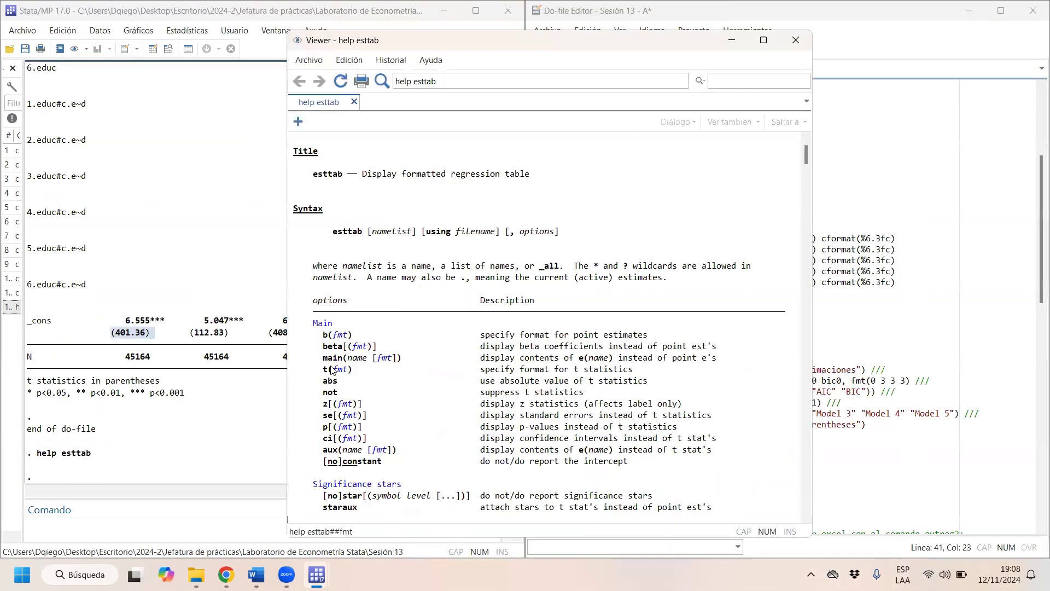
- Read the esttab help entries for the t, z and ci options, and minimize the help viewer
drag(320, 369, 630, 370)
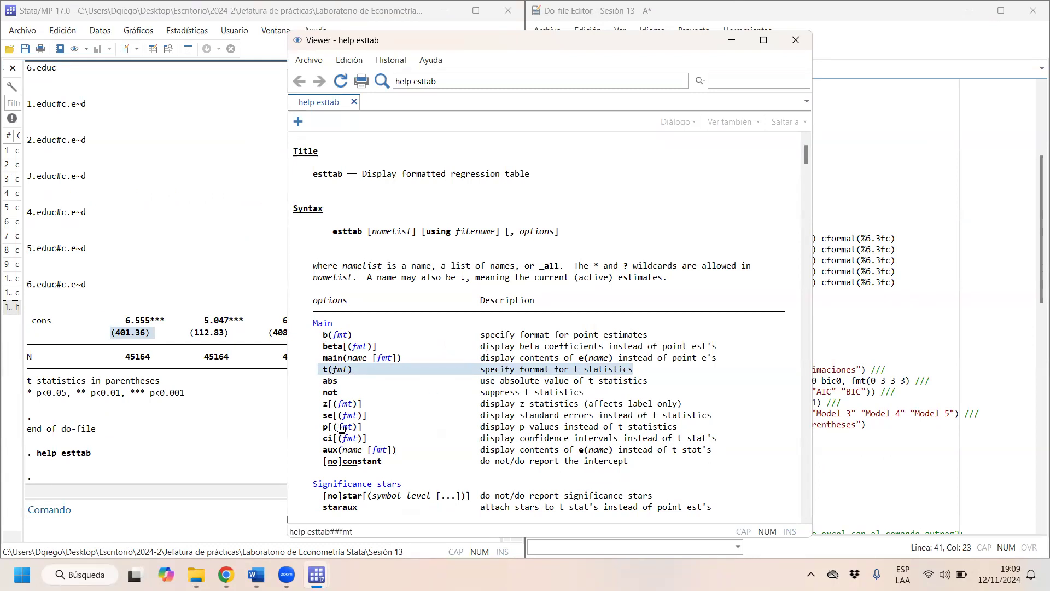
drag(313, 405, 636, 412)
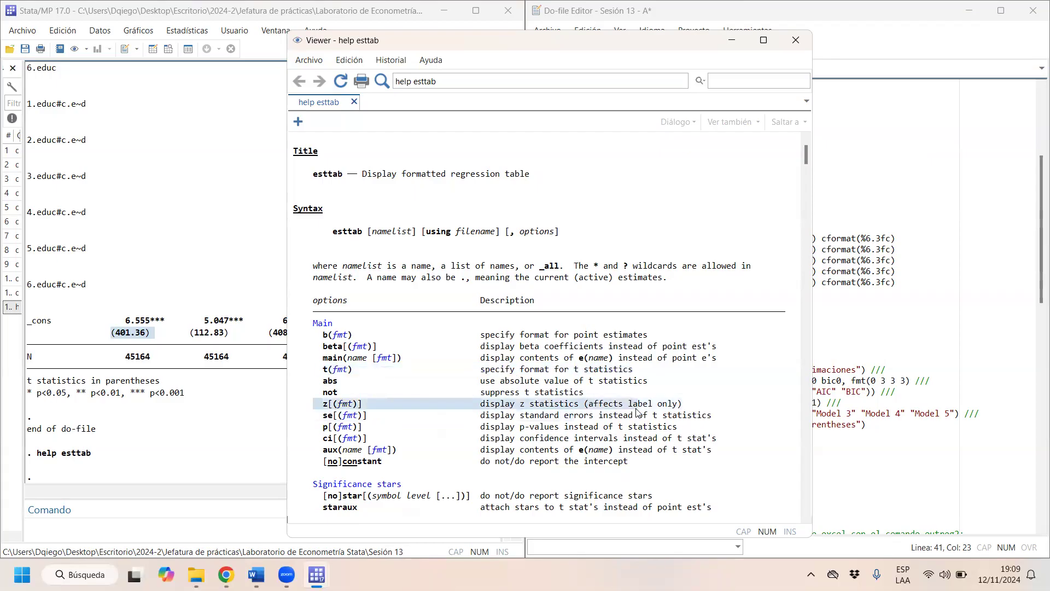
click(328, 445)
drag(329, 442, 365, 442)
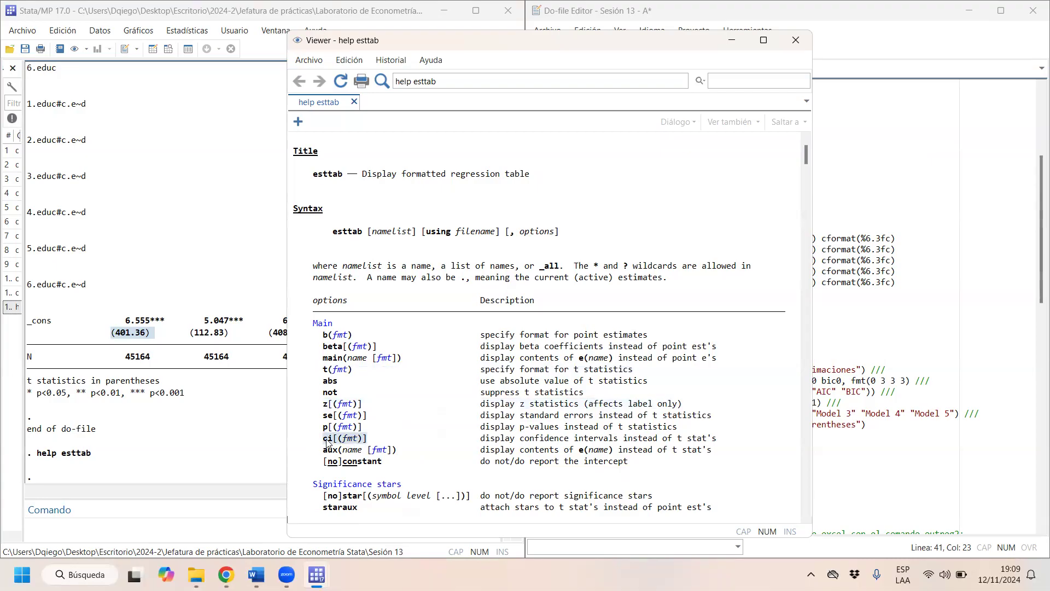
click(326, 442)
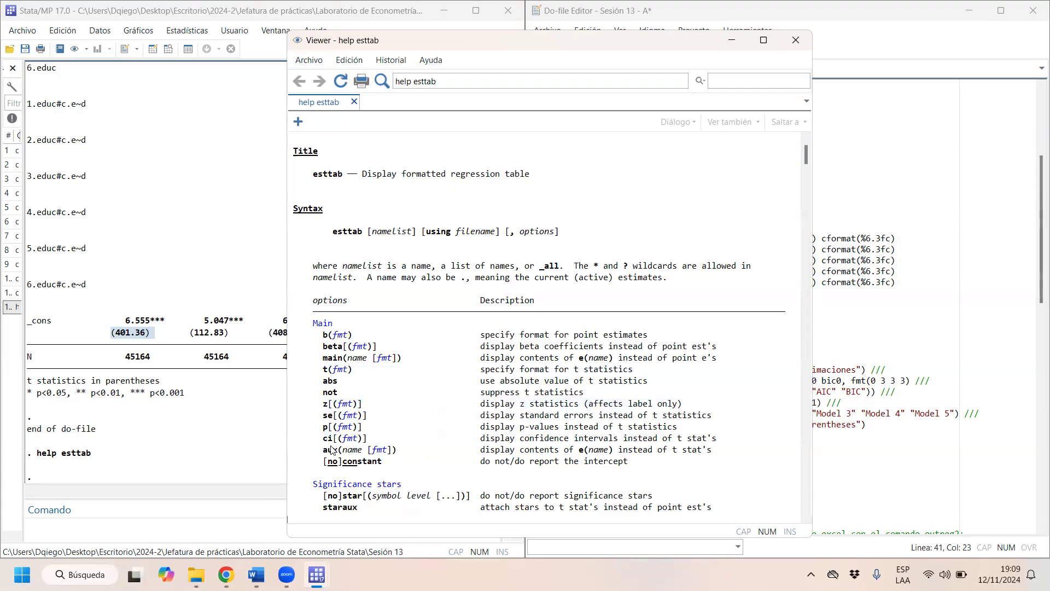
drag(322, 440, 331, 441)
right_click(330, 442)
click(235, 319)
click(732, 40)
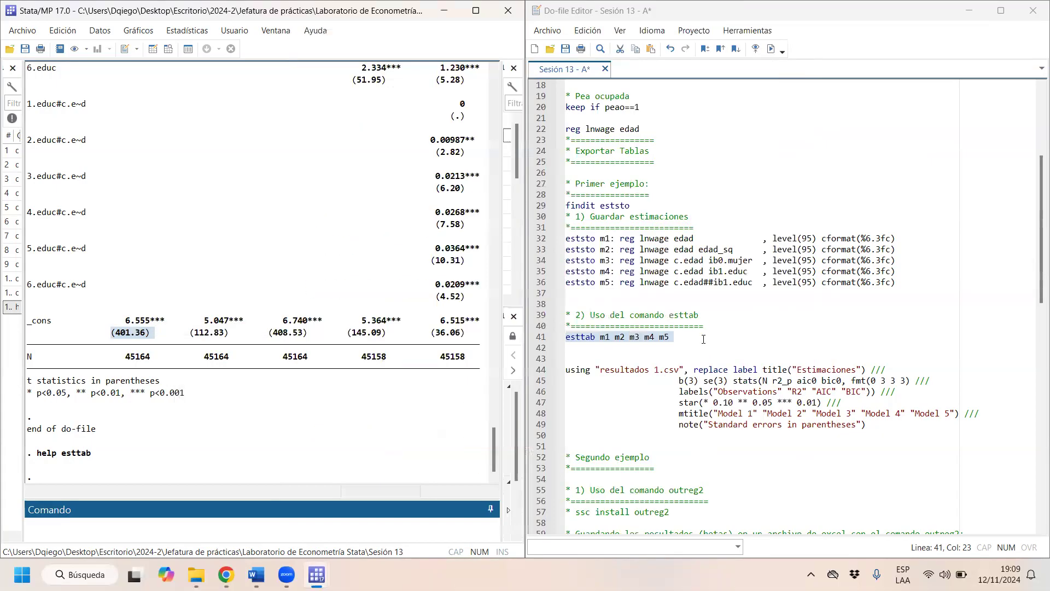
- Add the option ", ci" to the line "esttab m1 m2 m3 m4 m5" and run only that line
click(704, 339)
text(ci)
key(shift+Home)
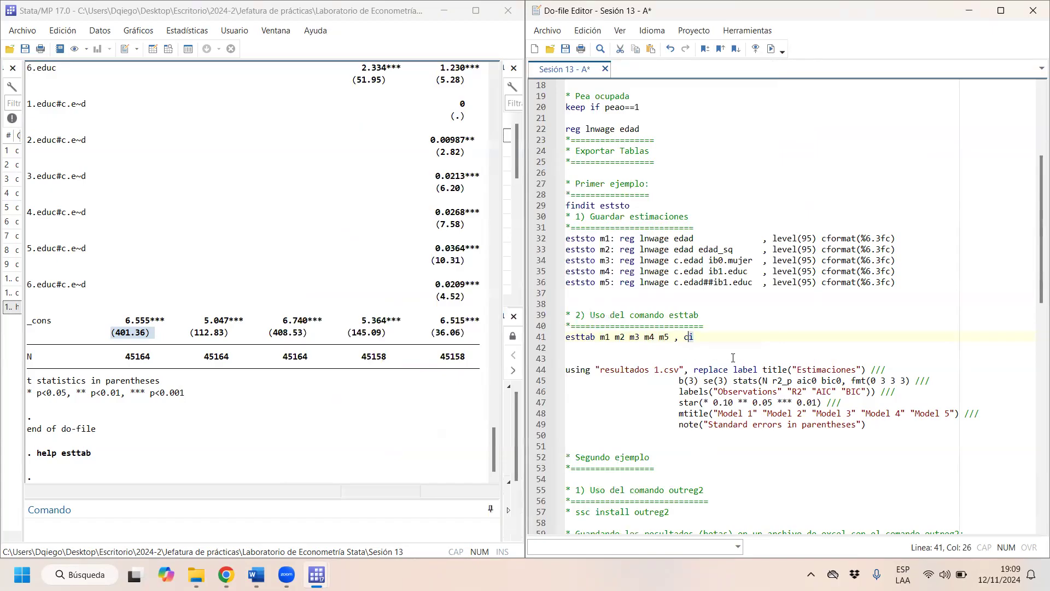
key(ctrl+d)
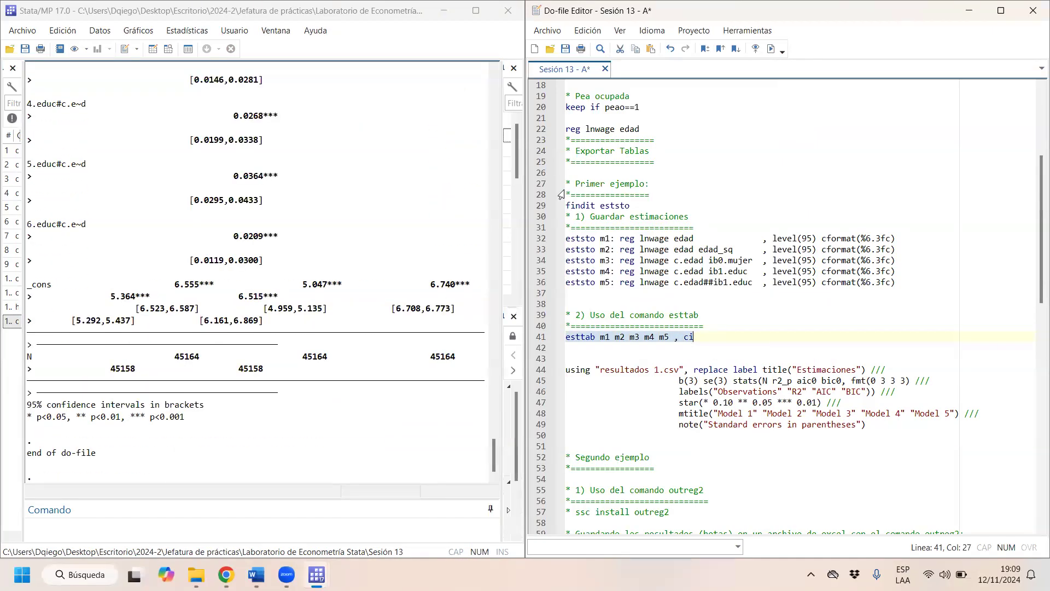
- Widen the results window against the do-file editor and rerun the esttab line with ci so all five models fit unwrapped
scroll(535, 229, up, 1)
drag(519, 229, 613, 229)
click(859, 49)
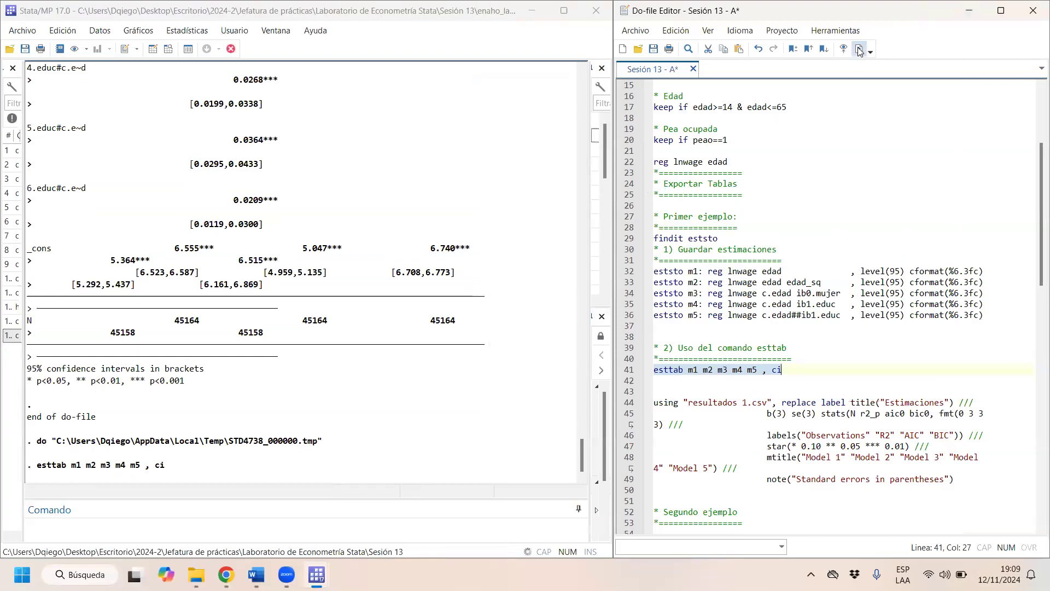
scroll(299, 253, up, 20)
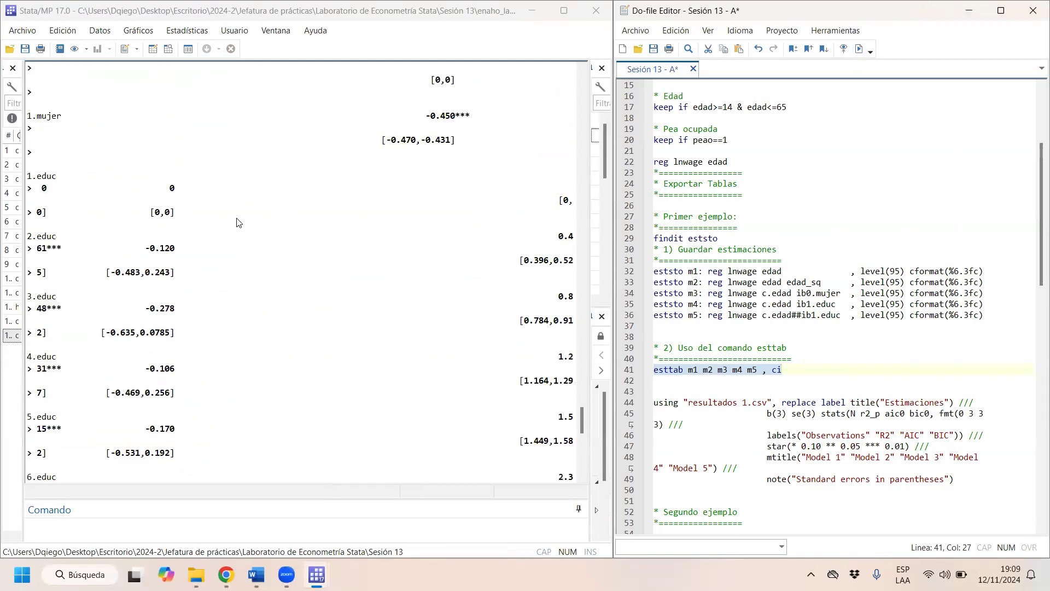
scroll(221, 263, down, 1)
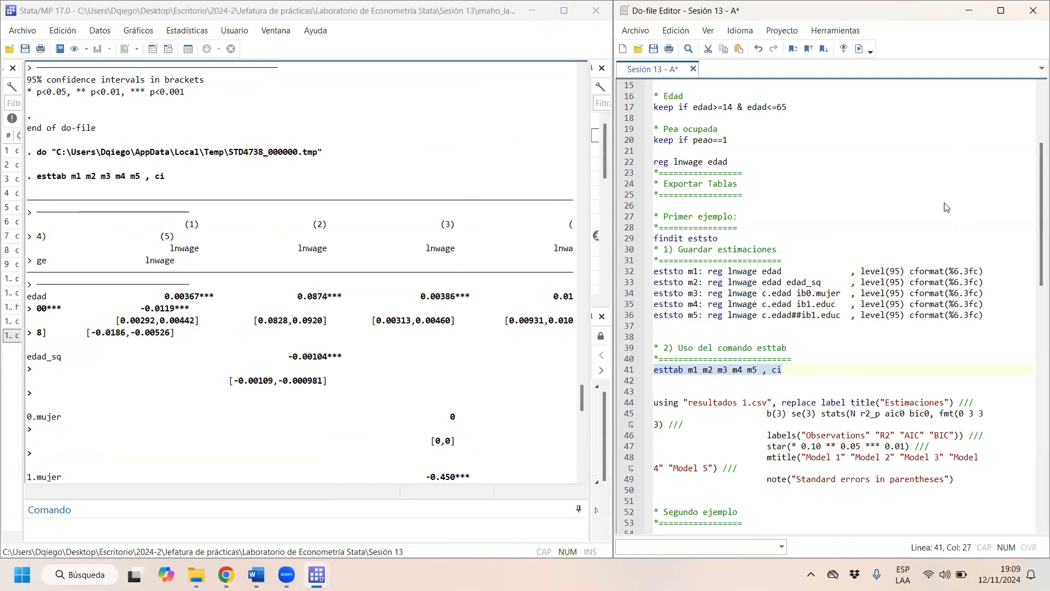
drag(613, 383, 1001, 380)
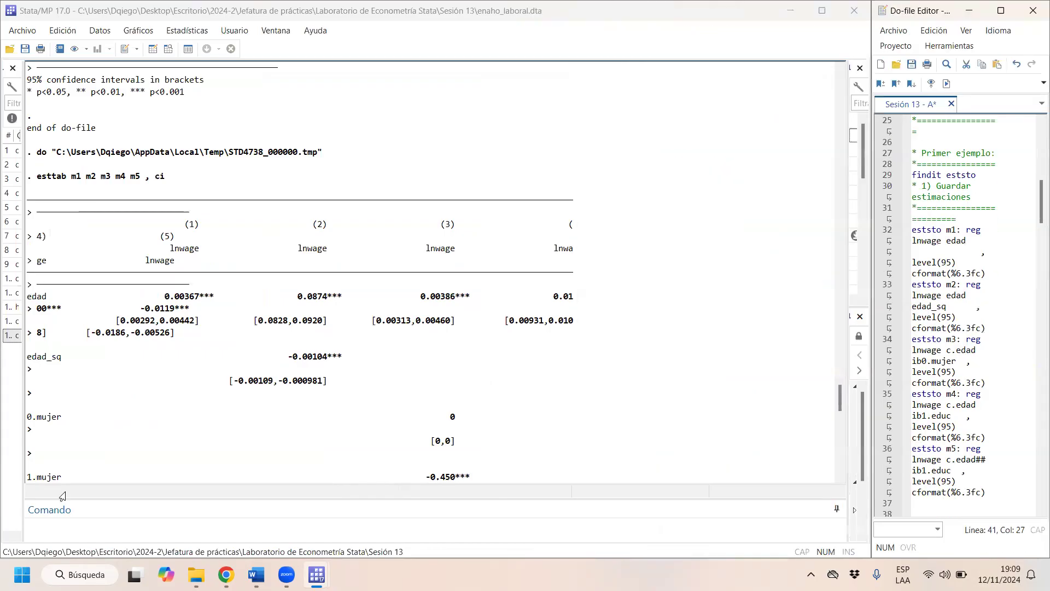
click(17, 337)
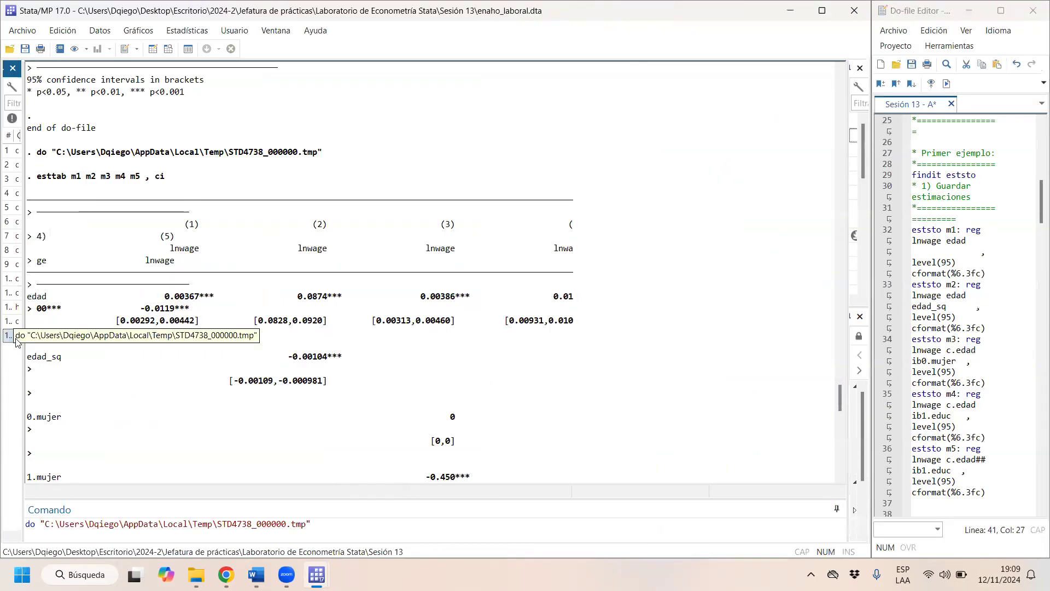
key(Return)
- Examine the lower and upper confidence limits of the edad coefficient in model 1 of the new esttab table
scroll(593, 368, up, 10)
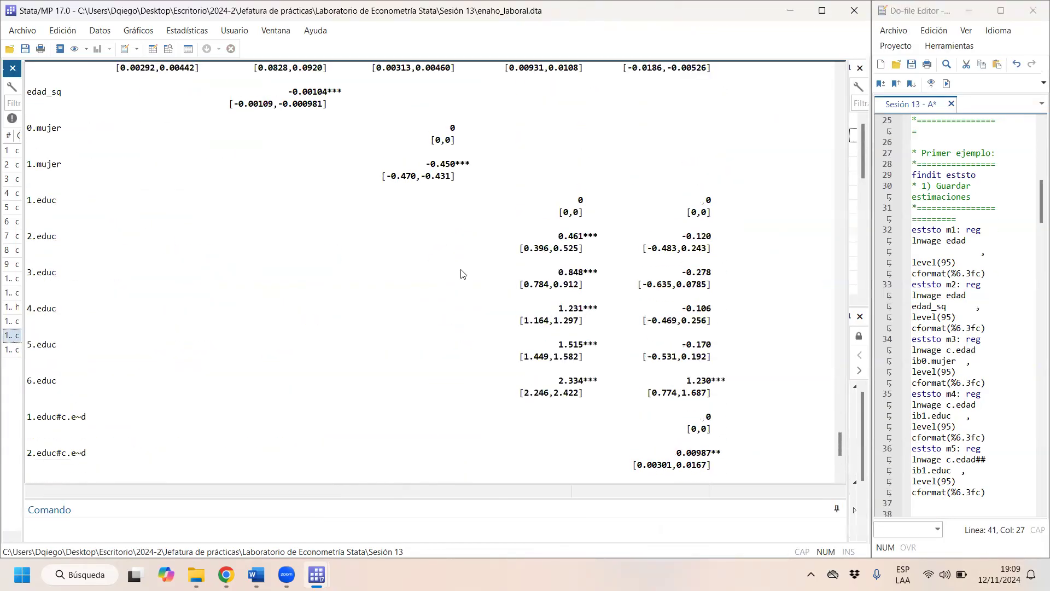
scroll(461, 274, up, 4)
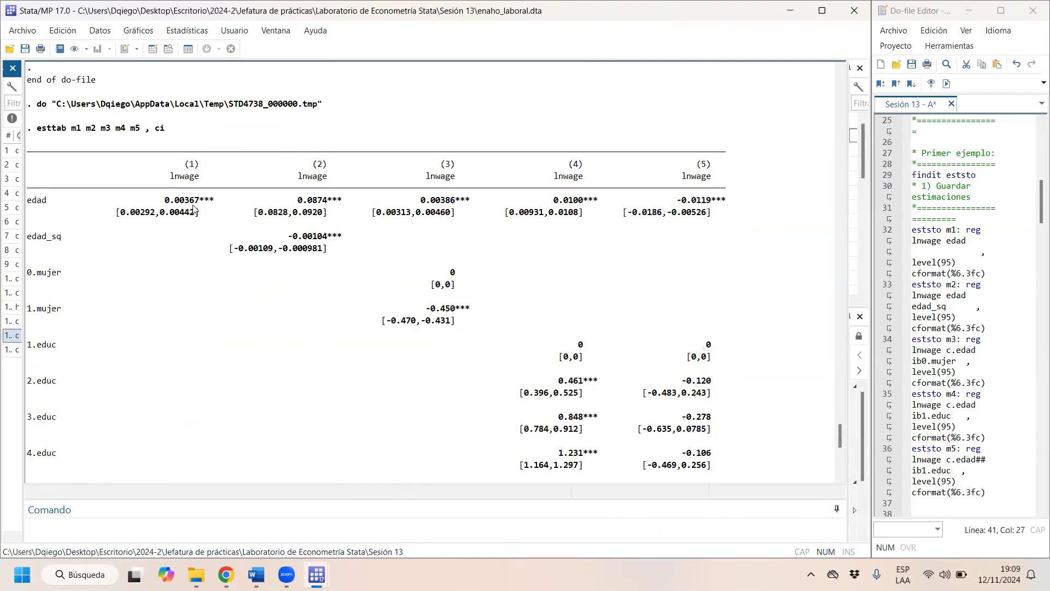
drag(199, 212, 126, 222)
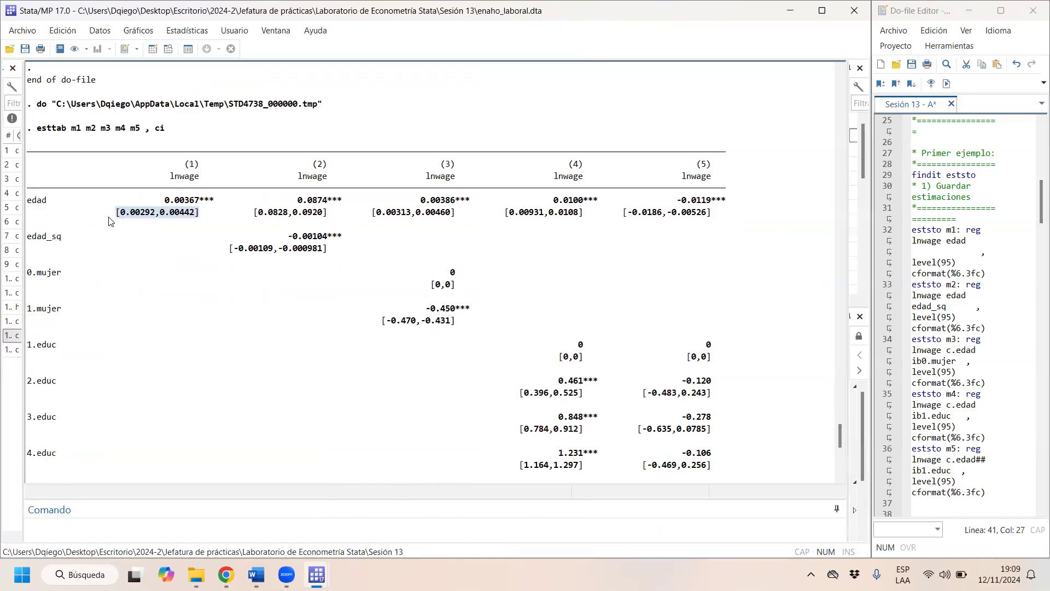
drag(158, 214, 123, 216)
drag(196, 215, 163, 214)
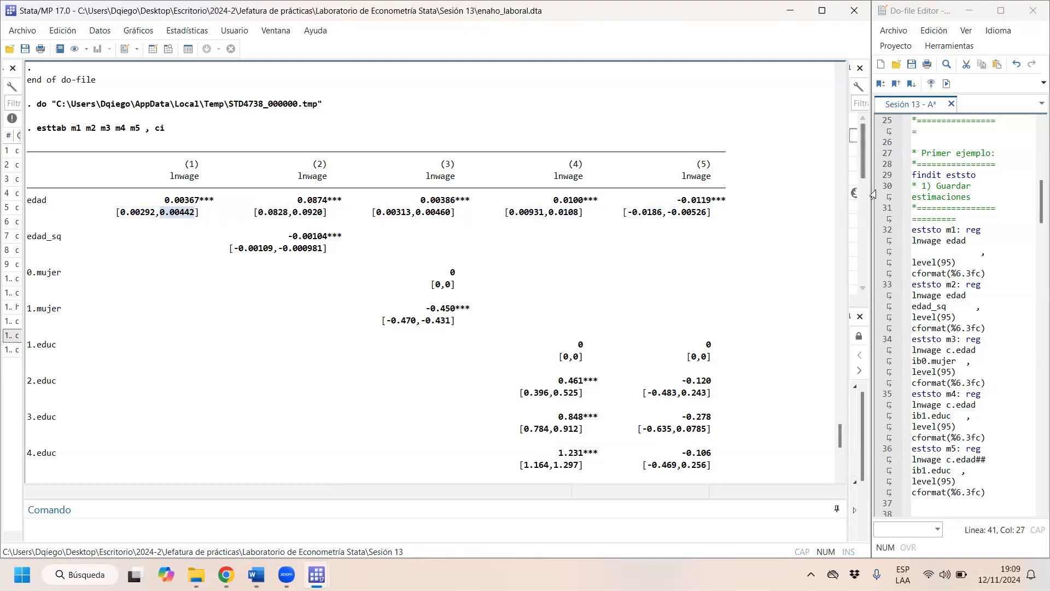
- Replace the ci option with t in the line "esttab m1 m2 m3 m4 m5" and run only that line with the results window widened
mouse_move(874, 192)
drag(797, 207, 380, 230)
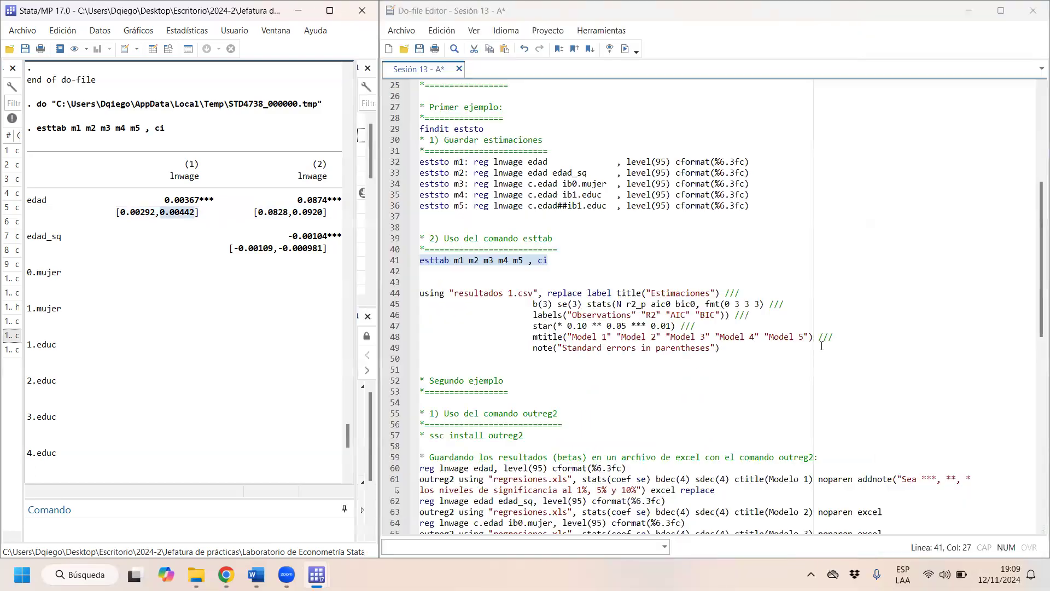
click(598, 267)
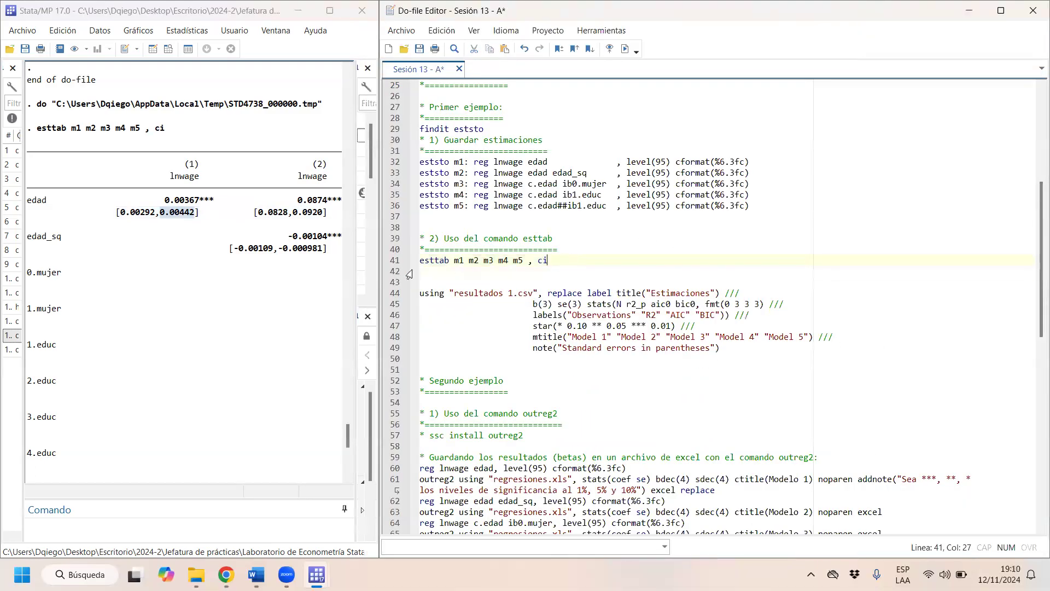
key(BackSpace)
key(BackSpace)
text(t)
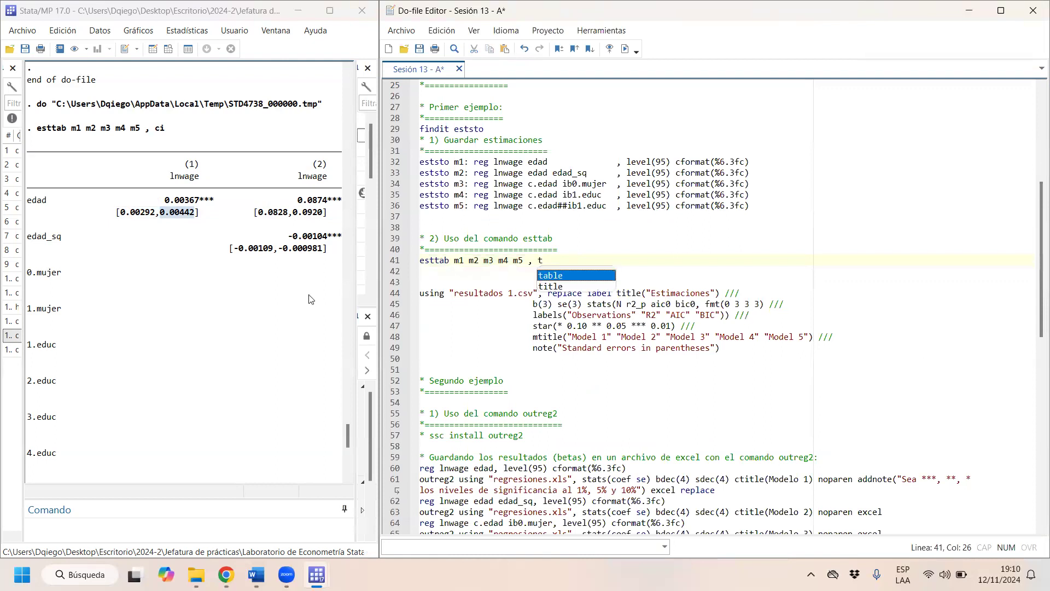
drag(378, 289, 636, 288)
drag(800, 315, 769, 317)
key(ctrl+d)
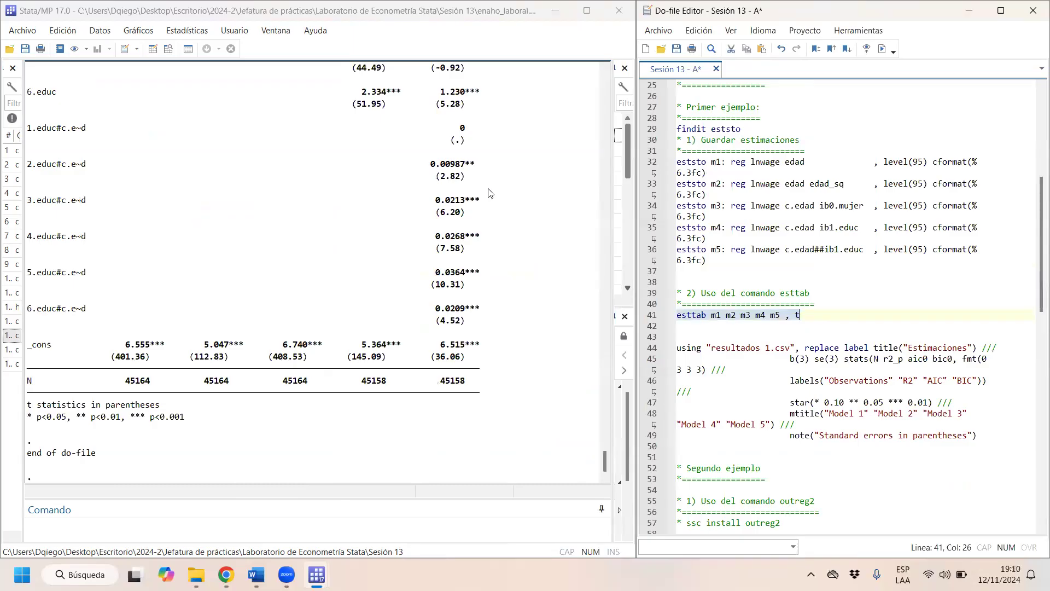
key(Down)
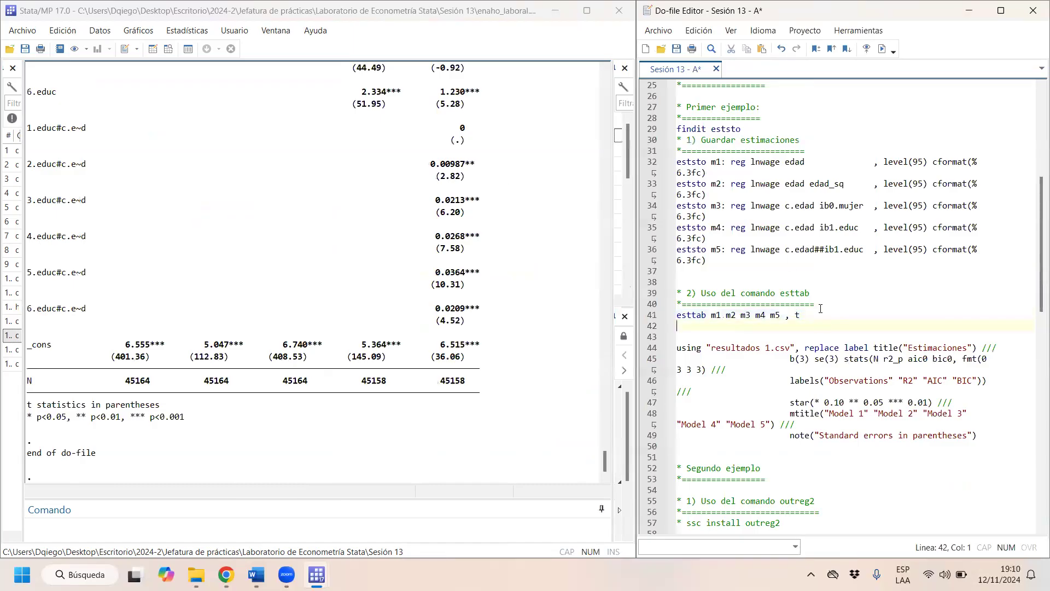
- Check the statistic options in the esttab help, replace t with p in the esttab line and run only that line
mouse_move(316, 574)
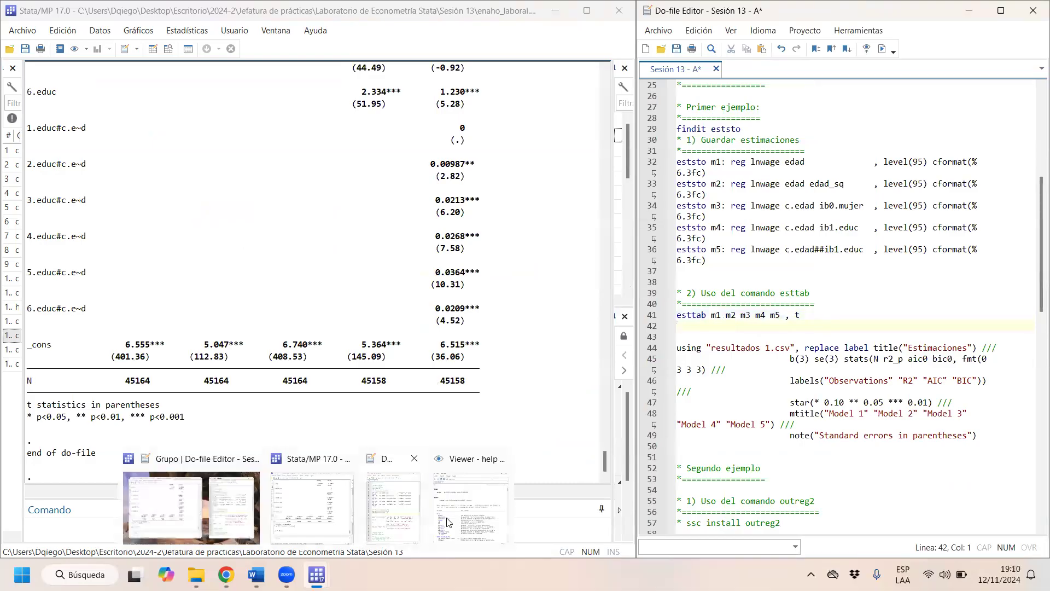
click(454, 520)
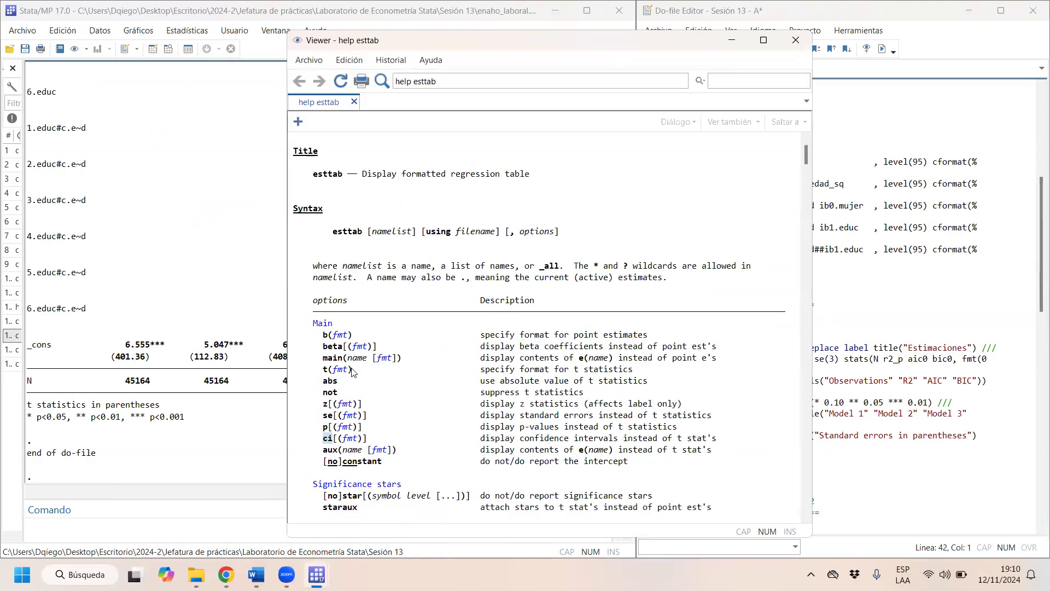
click(852, 22)
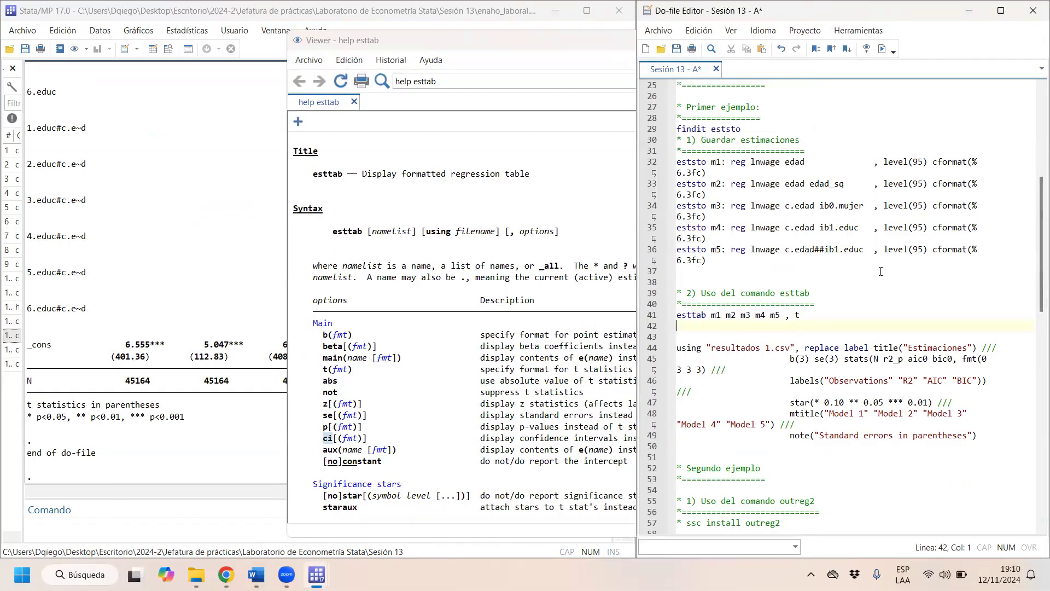
click(829, 311)
key(BackSpace)
text(p)
key(Left)
key(Left)
key(Left)
key(ctrl+d)
- Examine the p-values in parentheses under the edad coefficients and the educ levels of the new esttab table
click(225, 287)
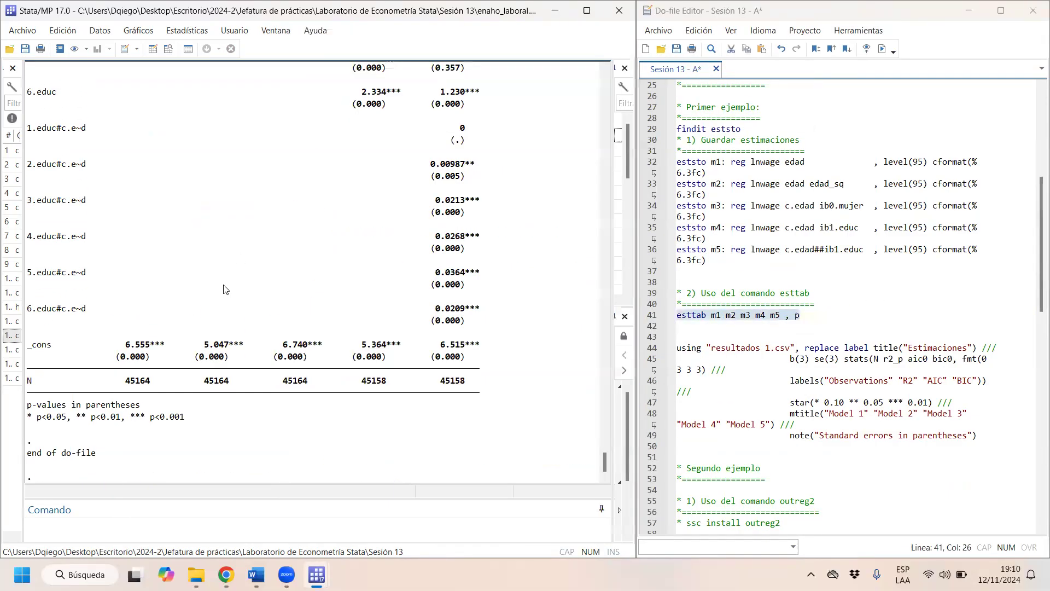
scroll(296, 272, up, 6)
scroll(296, 272, up, 6)
drag(112, 215, 474, 220)
scroll(478, 383, down, 3)
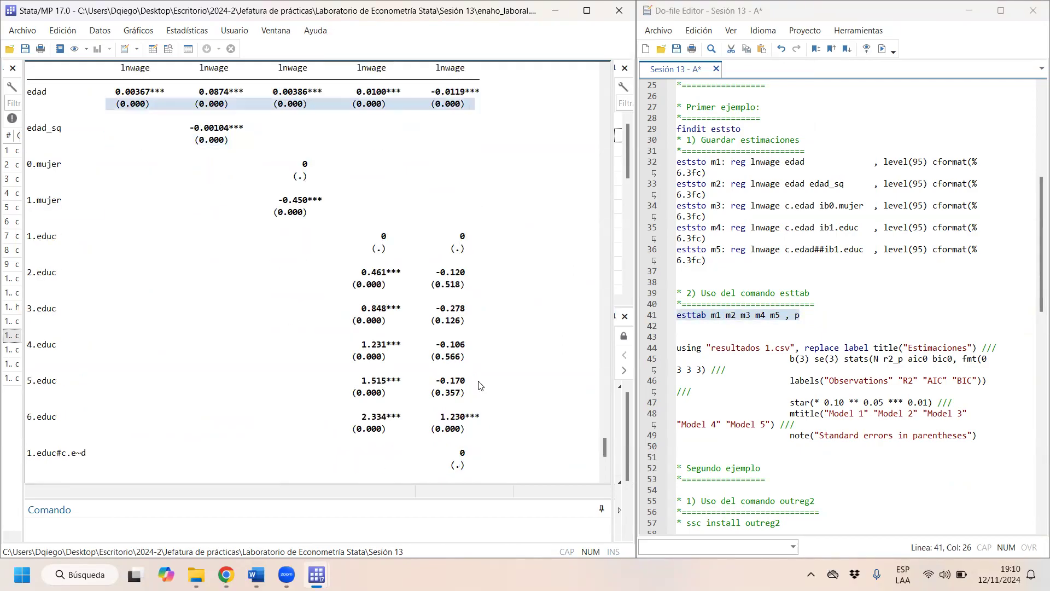
scroll(478, 383, up, 2)
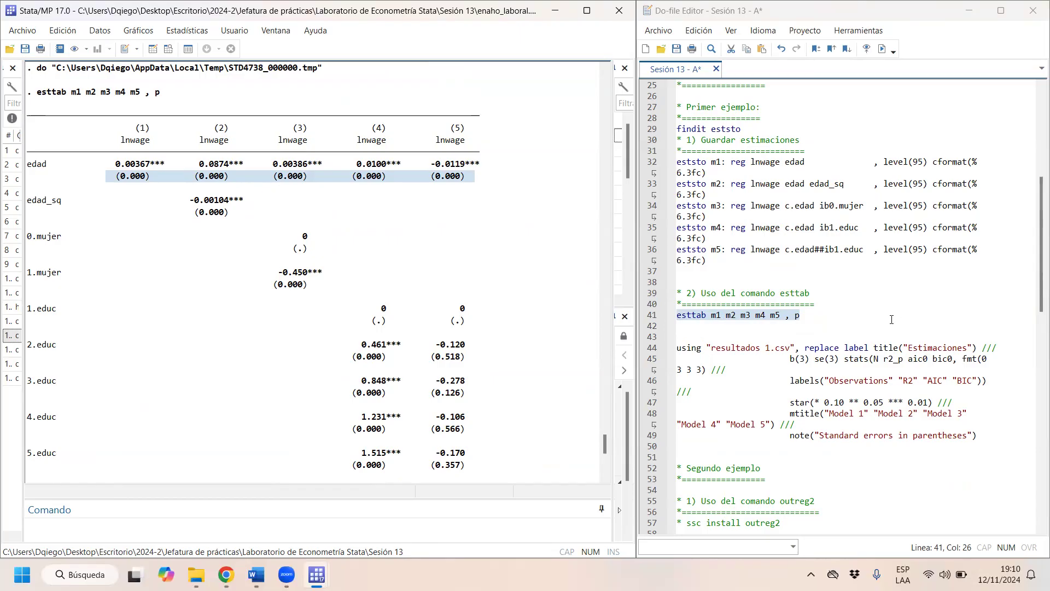
- Remove the ", p" option from the line "esttab m1 m2 m3 m4 m5"
click(835, 312)
key(BackSpace)
key(BackSpace)
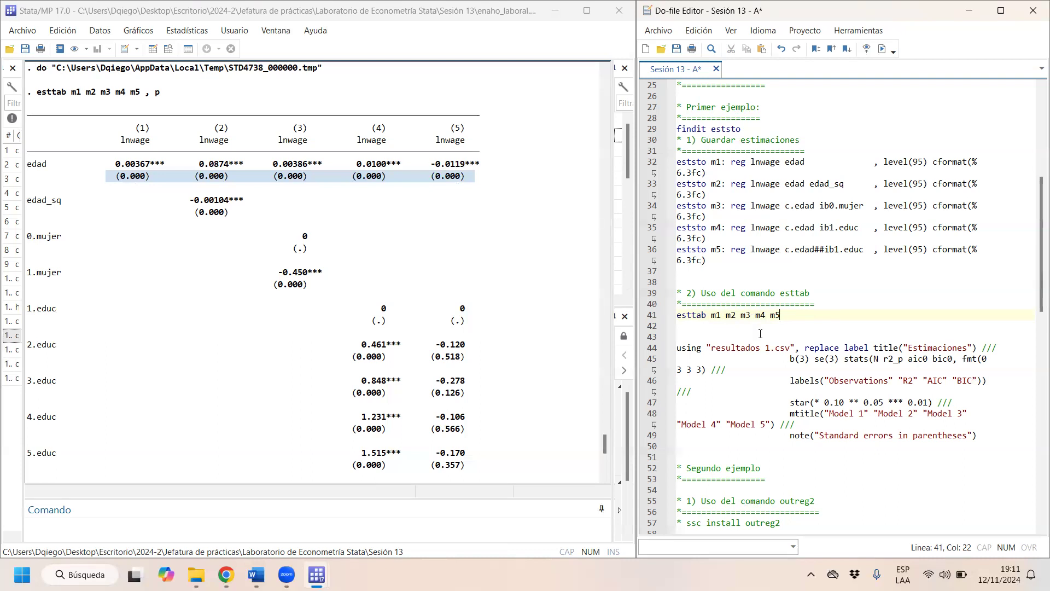
- Read the esttab help entries for the summary statistics options r2, ar2, pr2, aic, bic, scalars and noobs
mouse_move(317, 574)
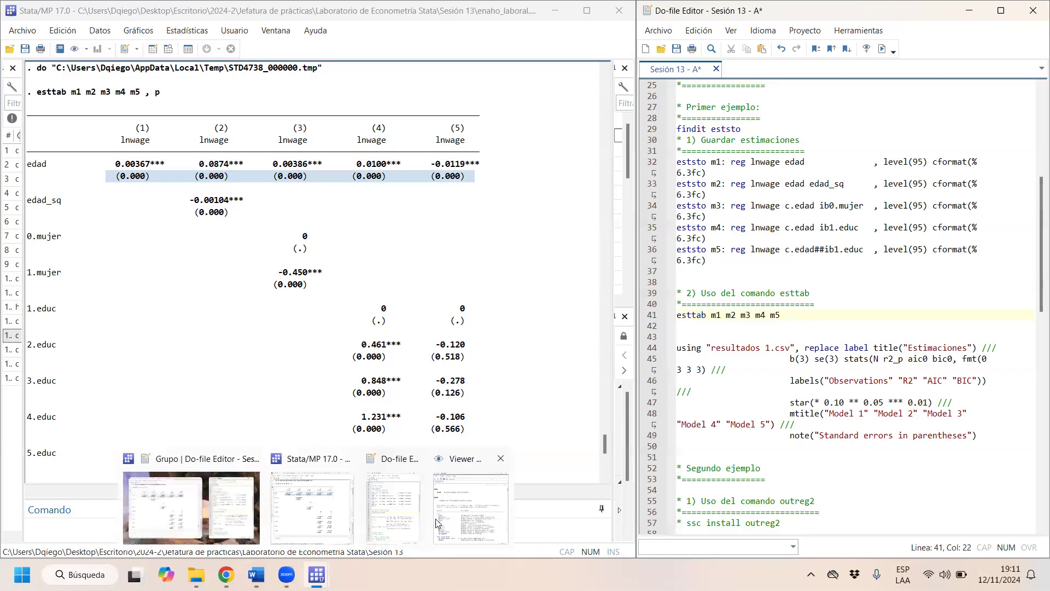
click(471, 520)
scroll(406, 341, down, 6)
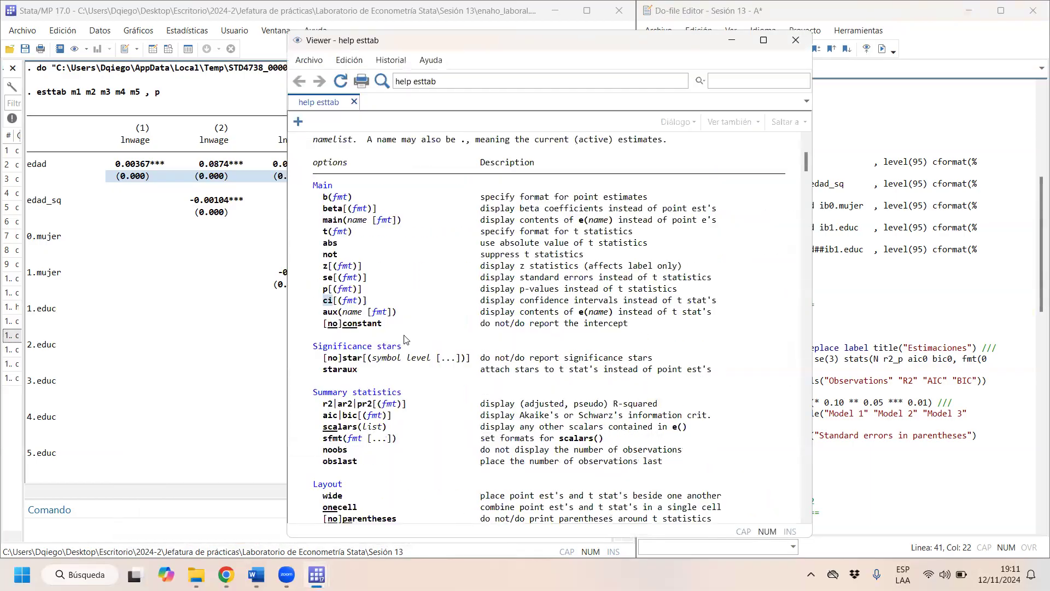
scroll(406, 340, down, 2)
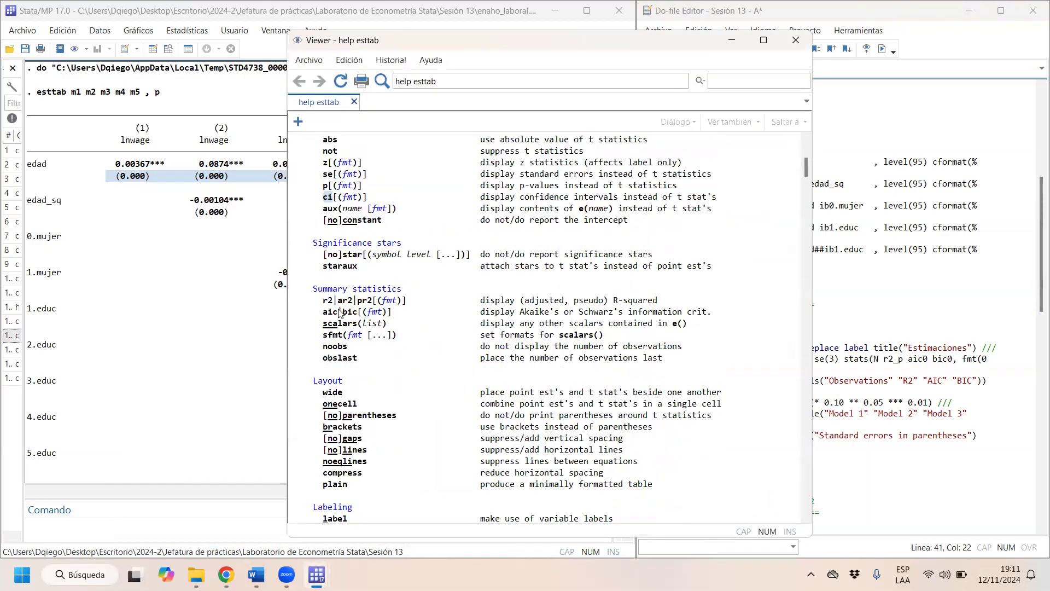
drag(327, 300, 731, 308)
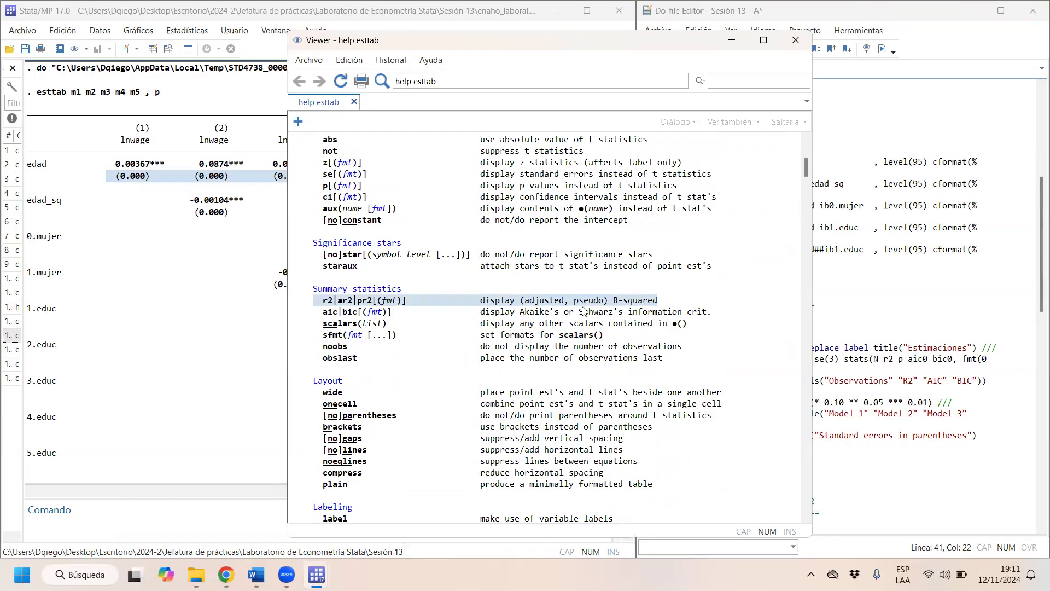
drag(318, 313, 711, 314)
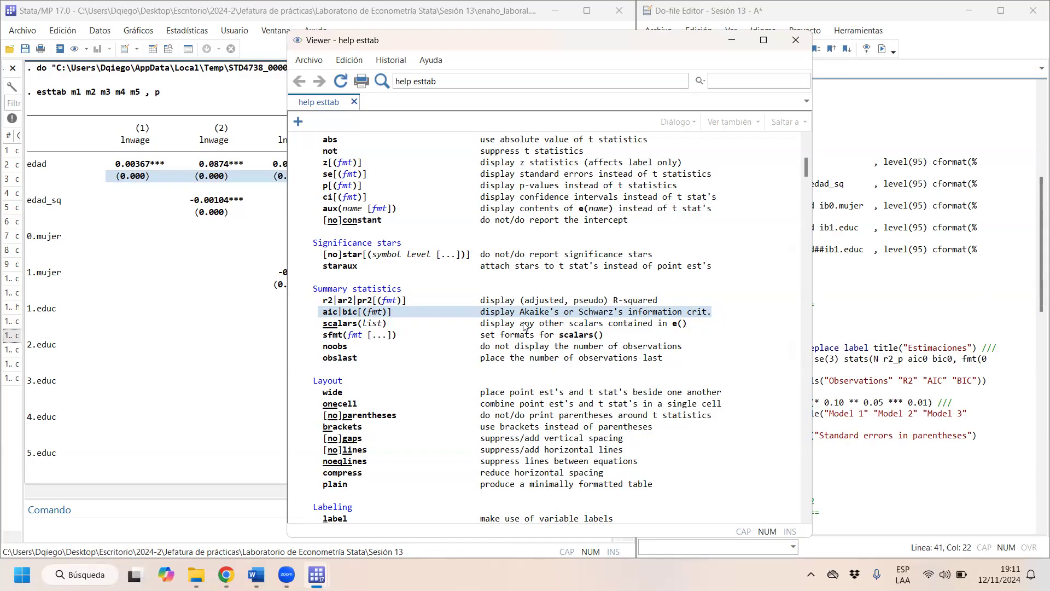
drag(324, 324, 720, 327)
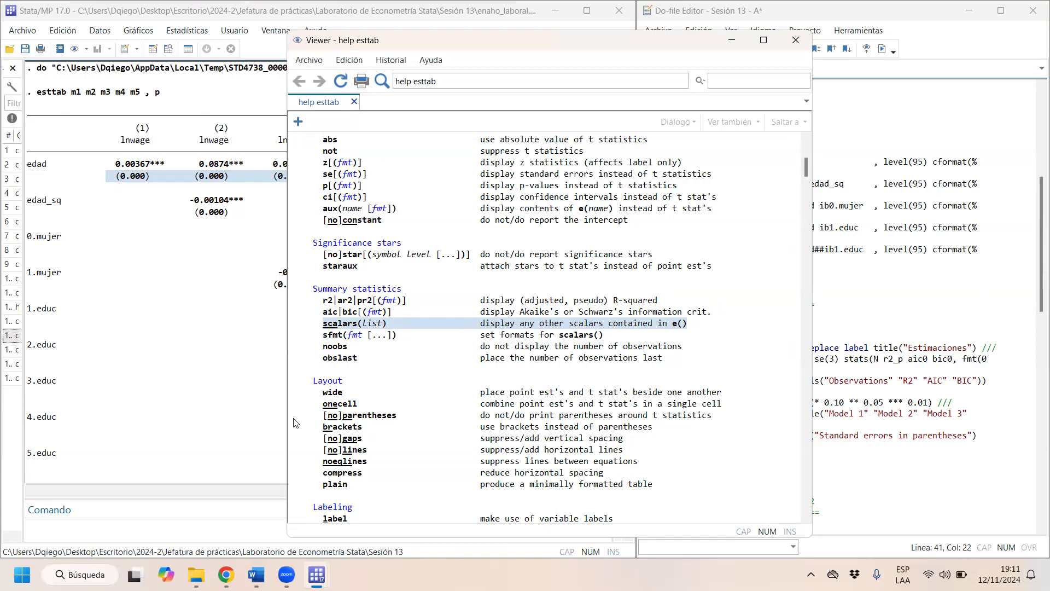
scroll(328, 382, down, 4)
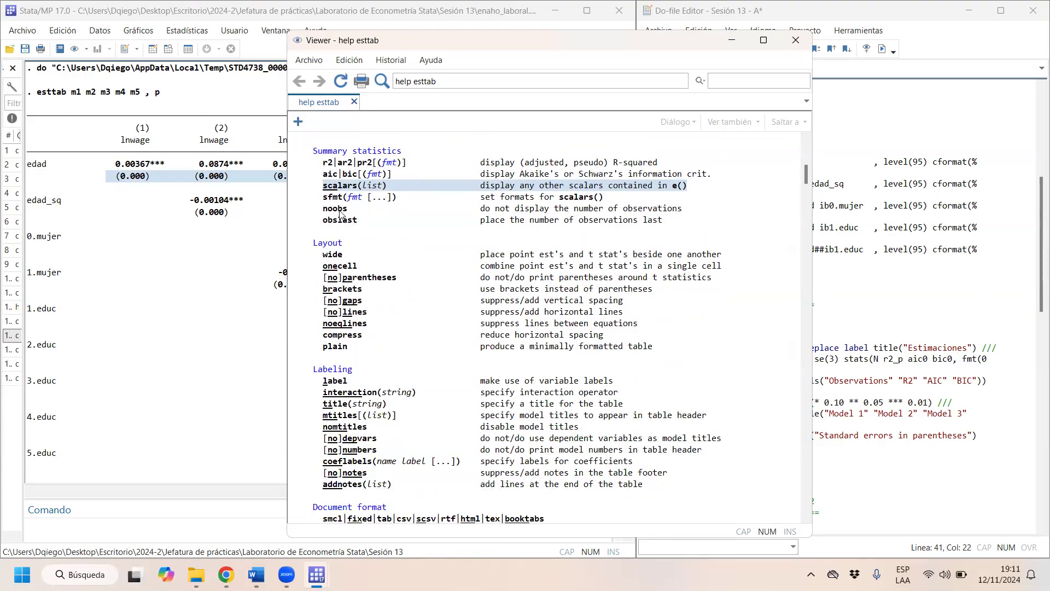
drag(323, 209, 690, 211)
- Skim the rest of the esttab help through to its final examples and references, and close the help viewer
scroll(155, 394, down, 5)
scroll(155, 393, down, 6)
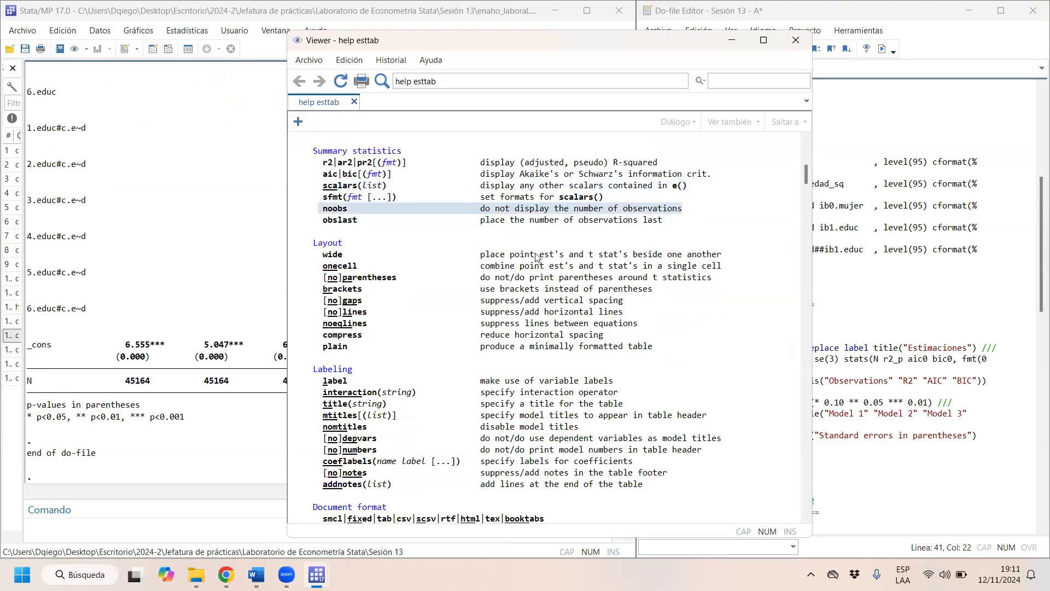
scroll(536, 257, down, 14)
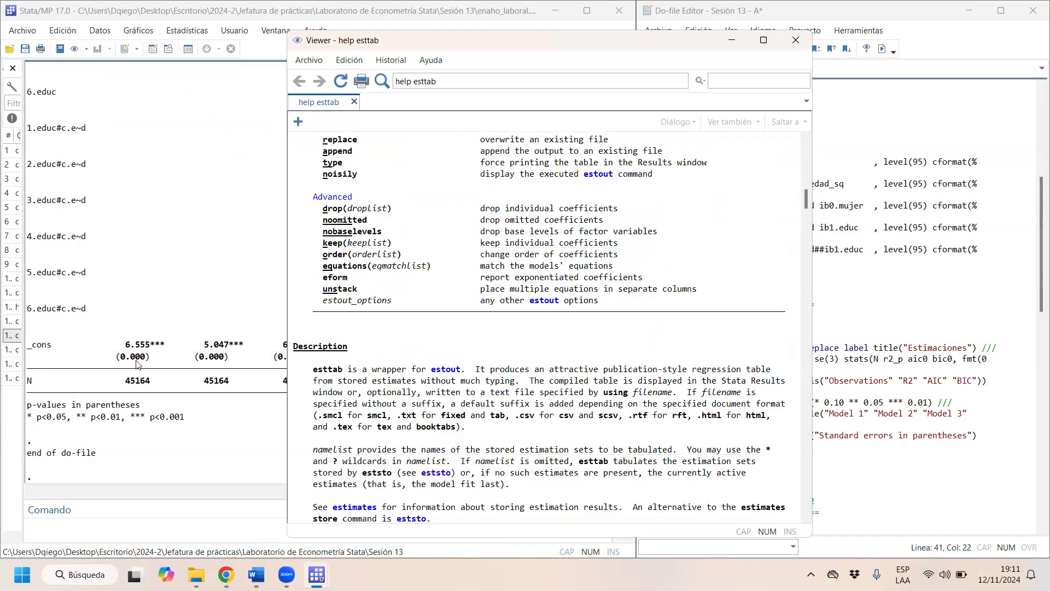
scroll(575, 295, down, 14)
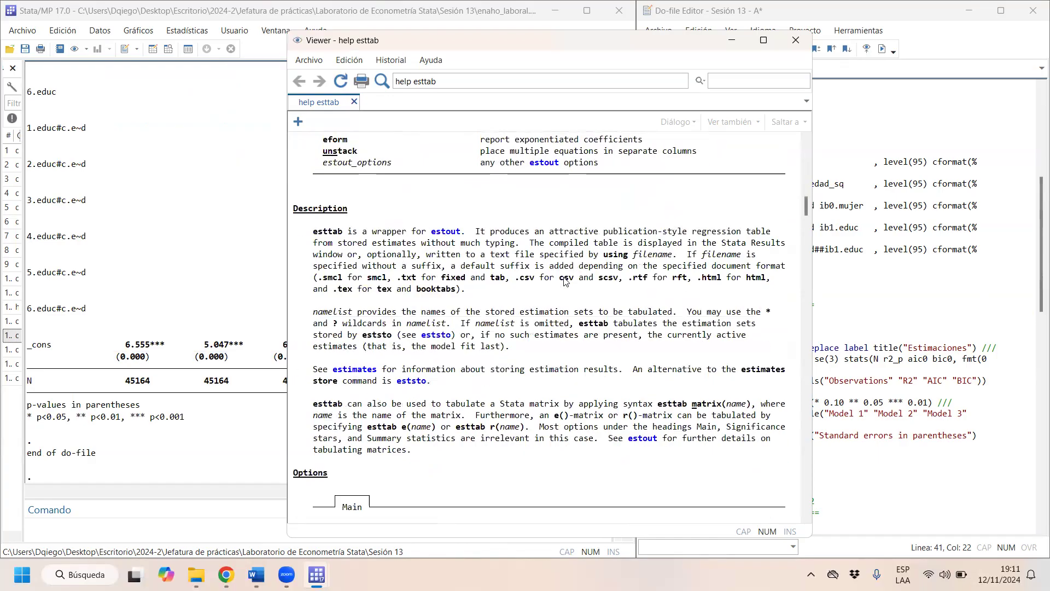
scroll(552, 299, down, 15)
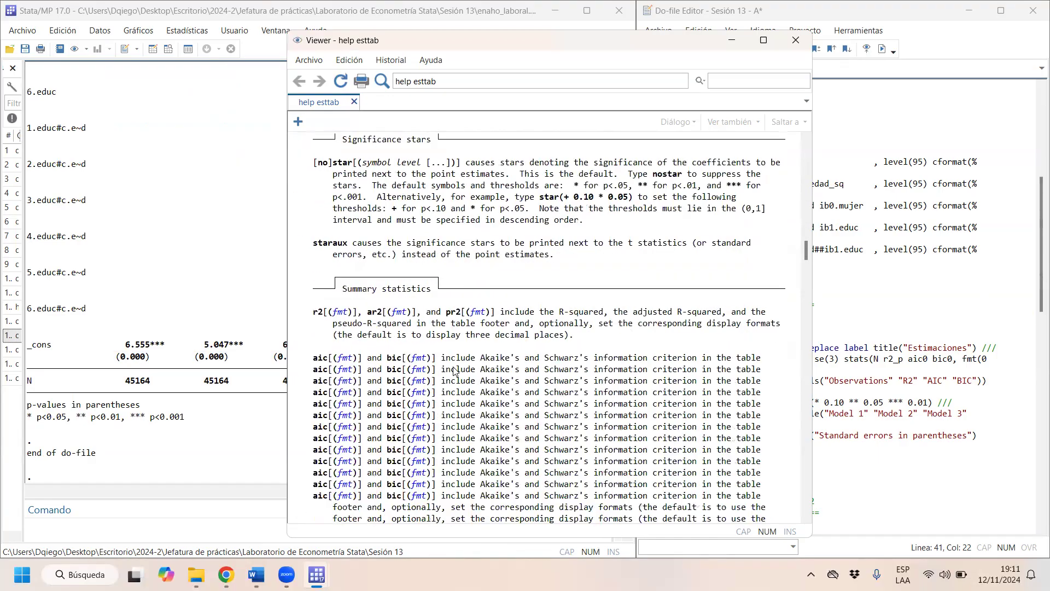
scroll(498, 350, down, 20)
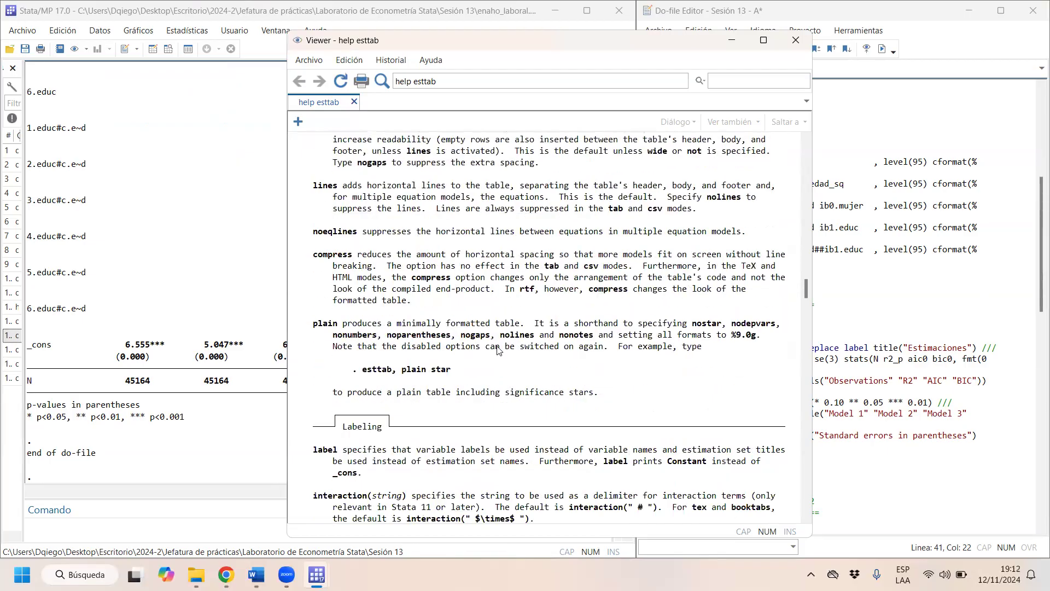
scroll(499, 351, down, 6)
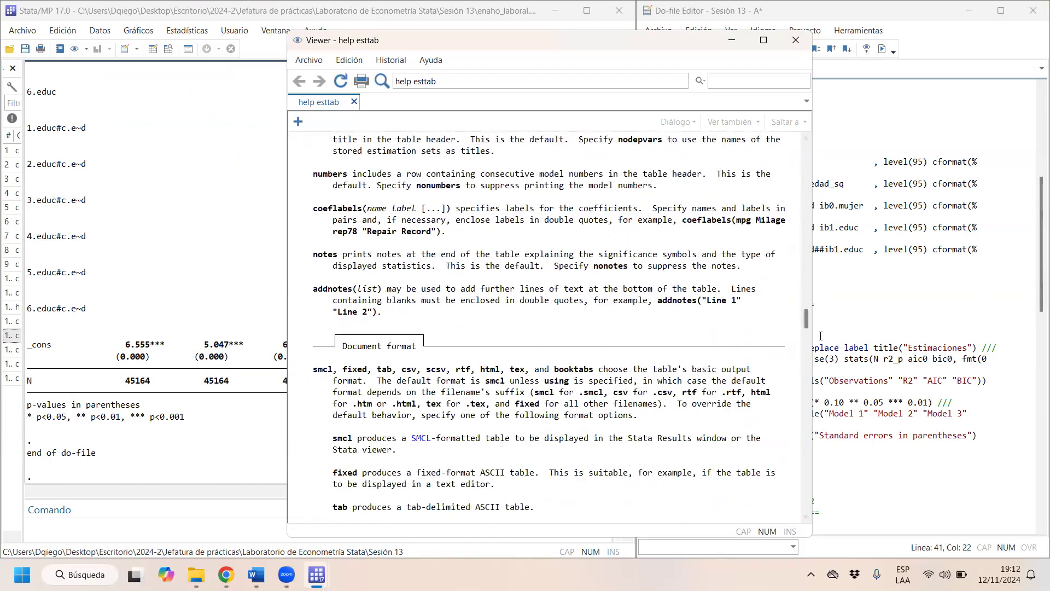
drag(806, 320, 815, 512)
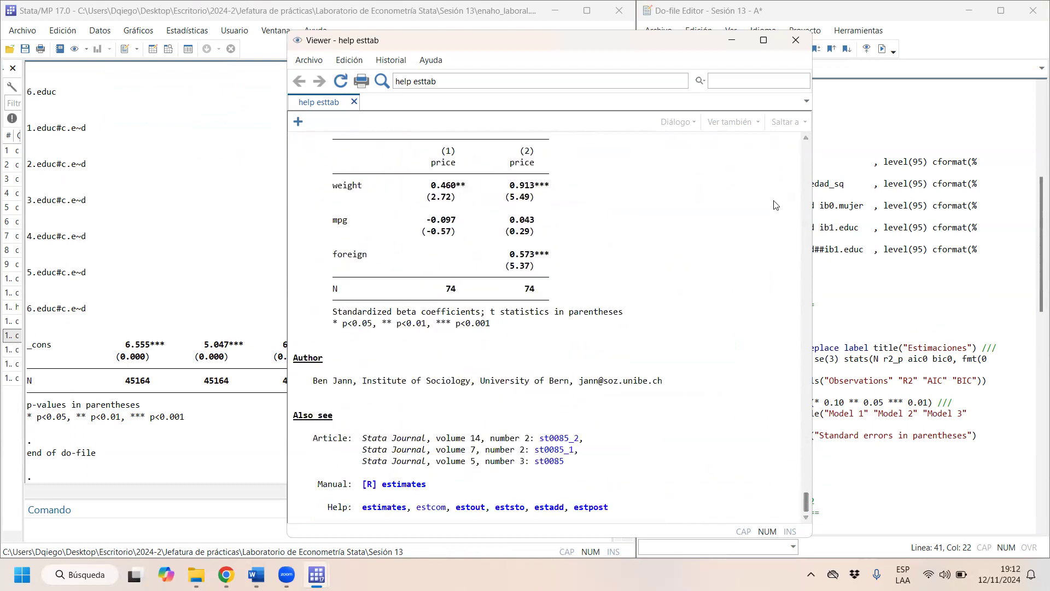
click(796, 40)
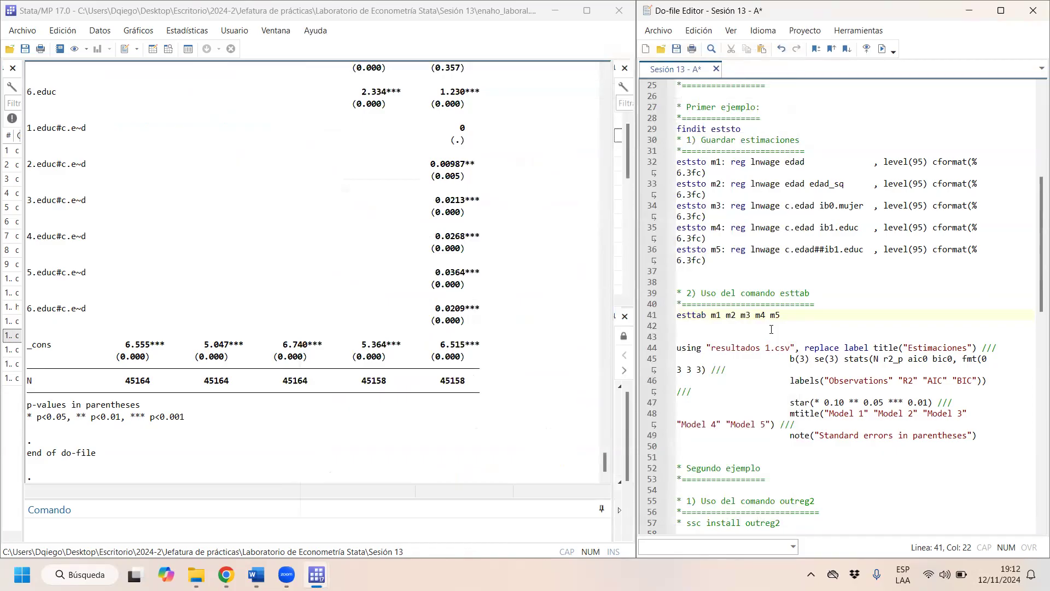
- Run only the line "esttab m1 m2 m3 m4 m5" without options and view the resulting table from its header
drag(771, 315, 669, 319)
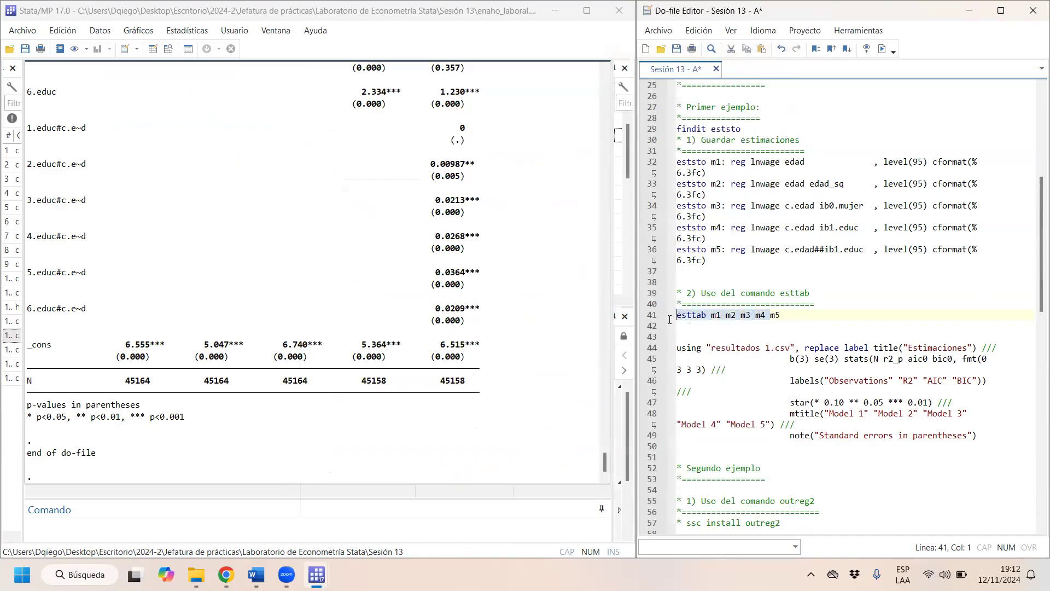
click(881, 49)
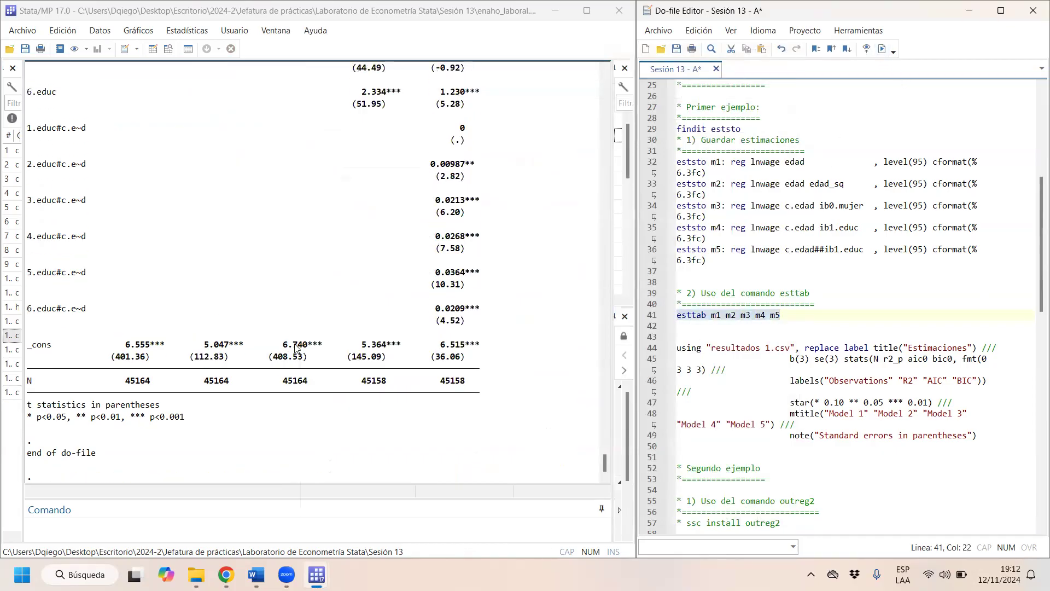
scroll(300, 349, up, 6)
scroll(299, 348, up, 6)
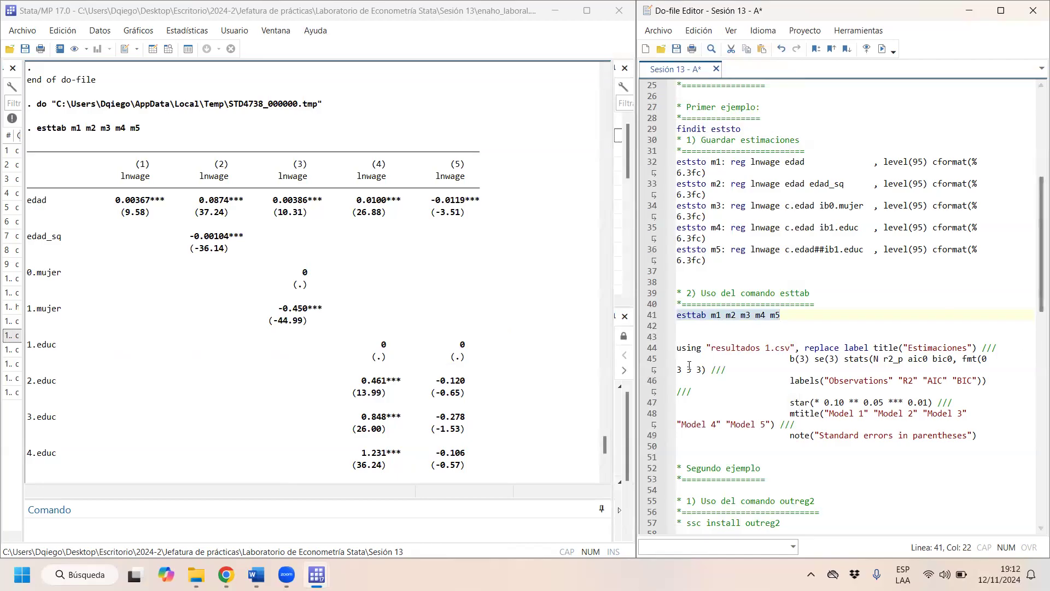
- Join using "resultados 1.csv" to the end of the esttab line, leaving the replace, label and title options on a separate line
click(798, 348)
key(Return)
key(Return)
key(Up)
key(BackSpace)
key(BackSpace)
key(BackSpace)
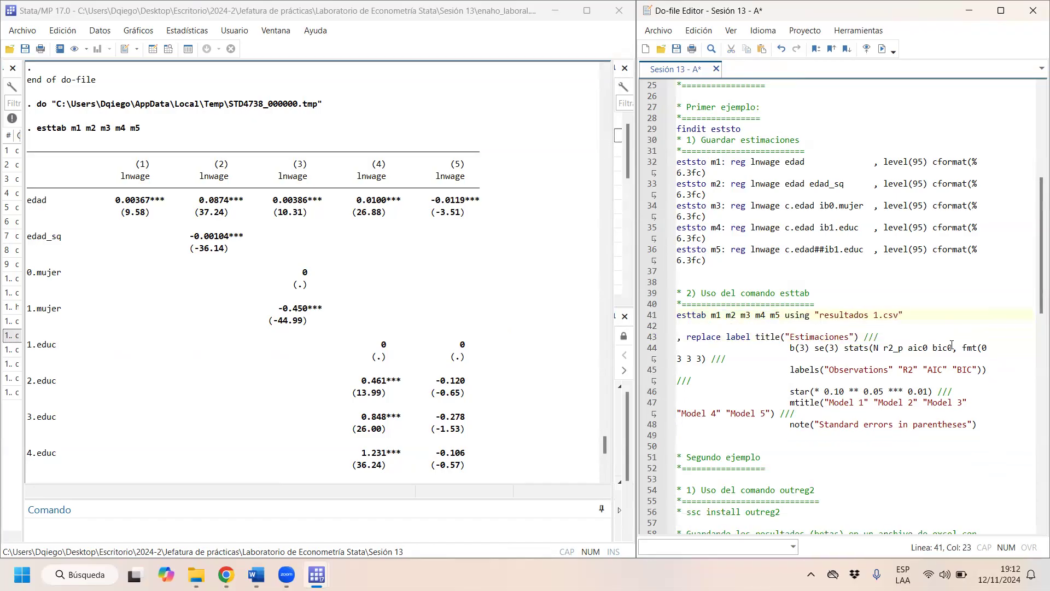
- Run only the line esttab m1 m2 m3 m4 m5 using "resultados 1.csv" to export the table
drag(702, 315, 982, 315)
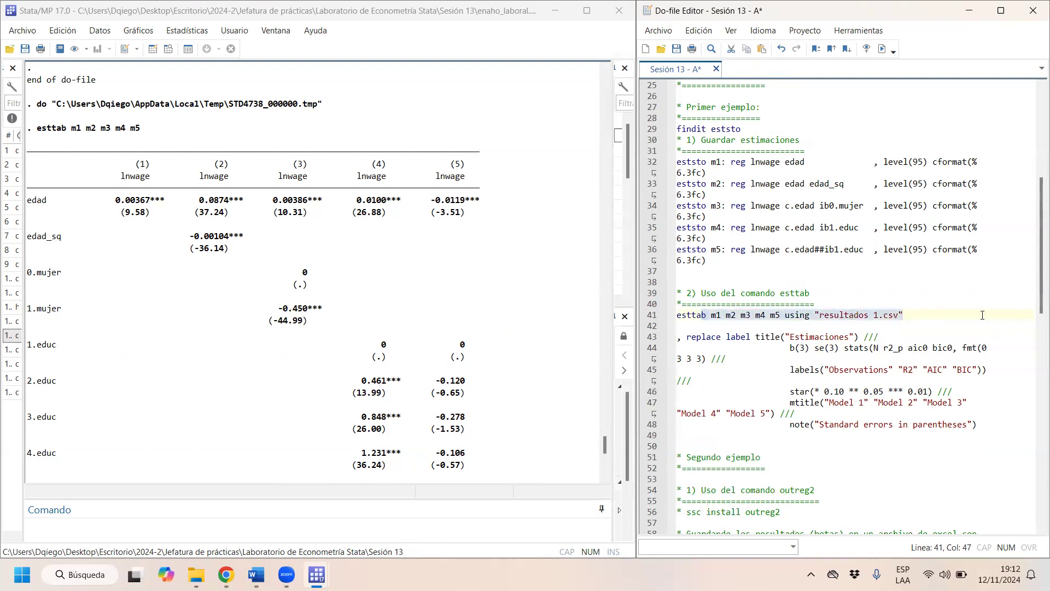
click(902, 315)
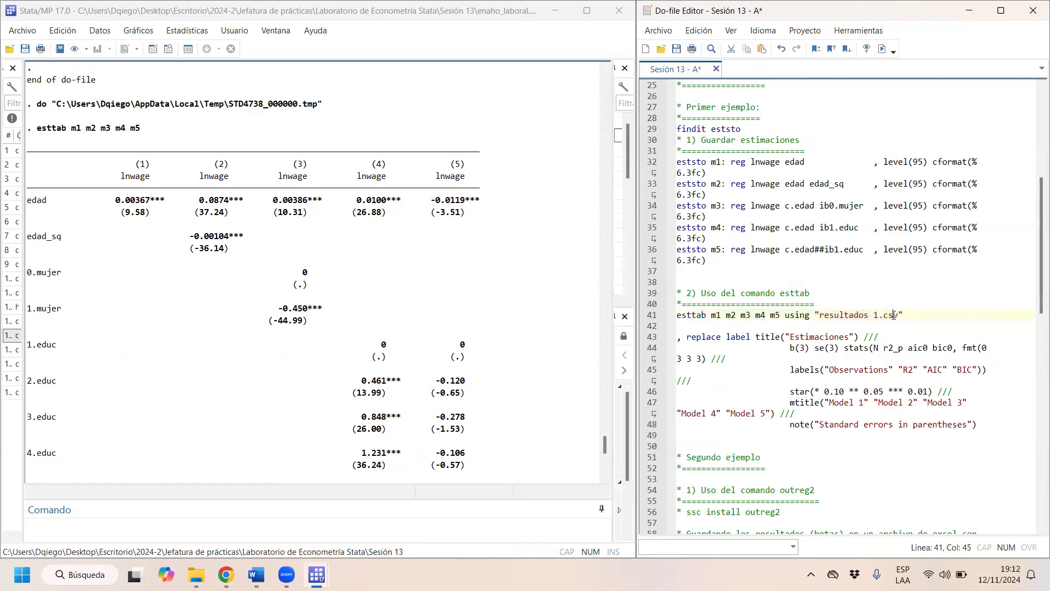
drag(904, 315, 676, 316)
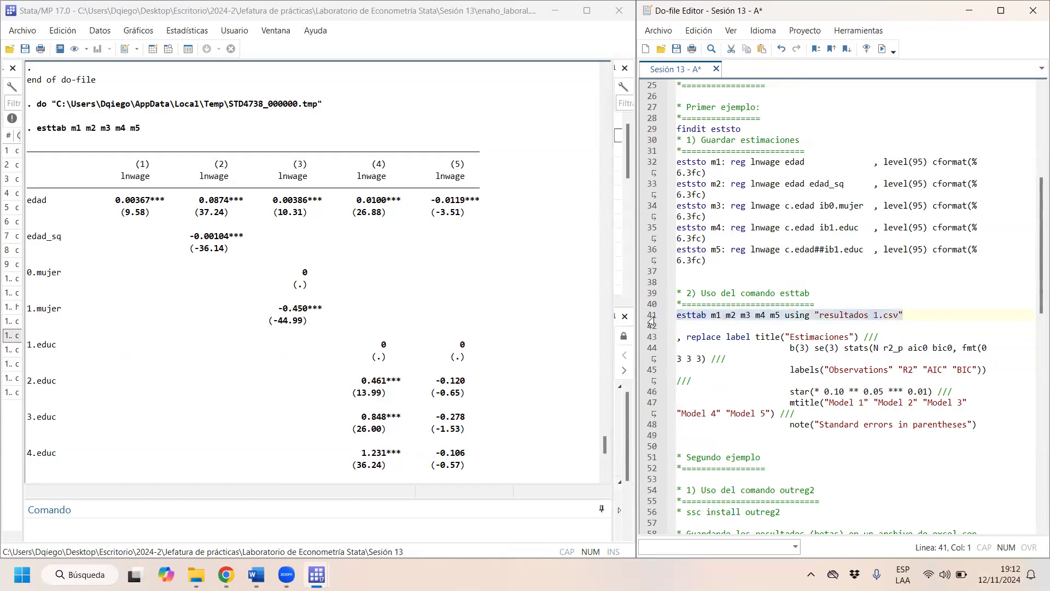
click(883, 49)
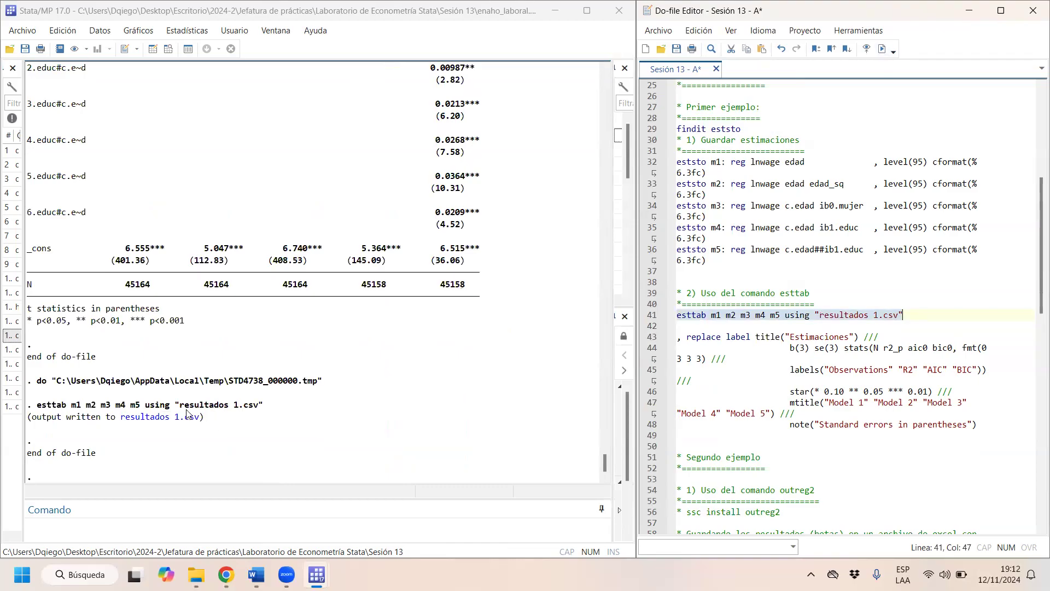
- Open the exported resultados 1.csv in Excel and look over its raw comma-separated contents
click(188, 424)
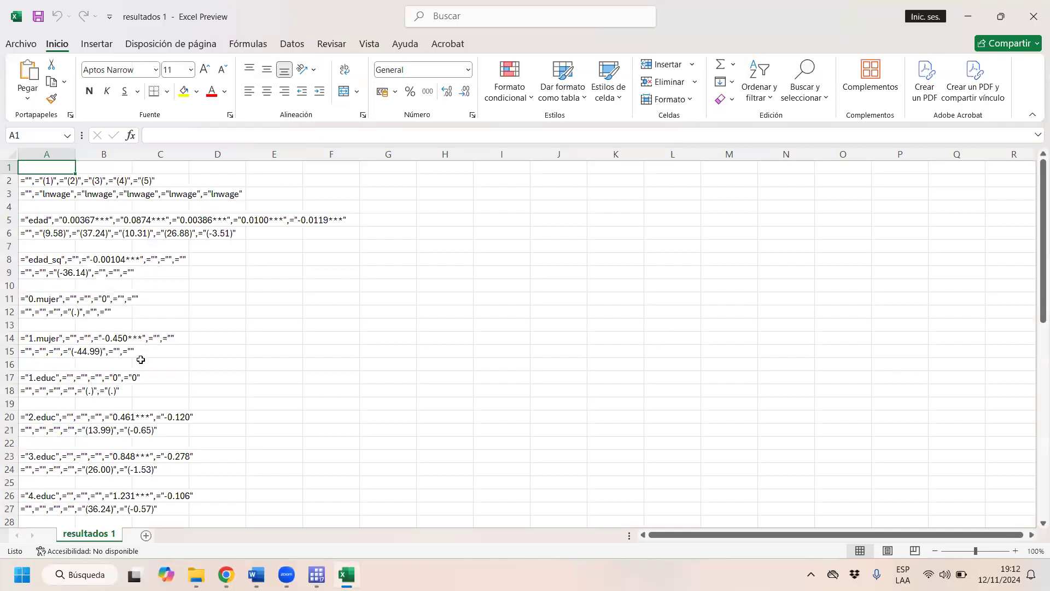
scroll(141, 359, down, 15)
scroll(164, 387, up, 6)
scroll(166, 388, up, 9)
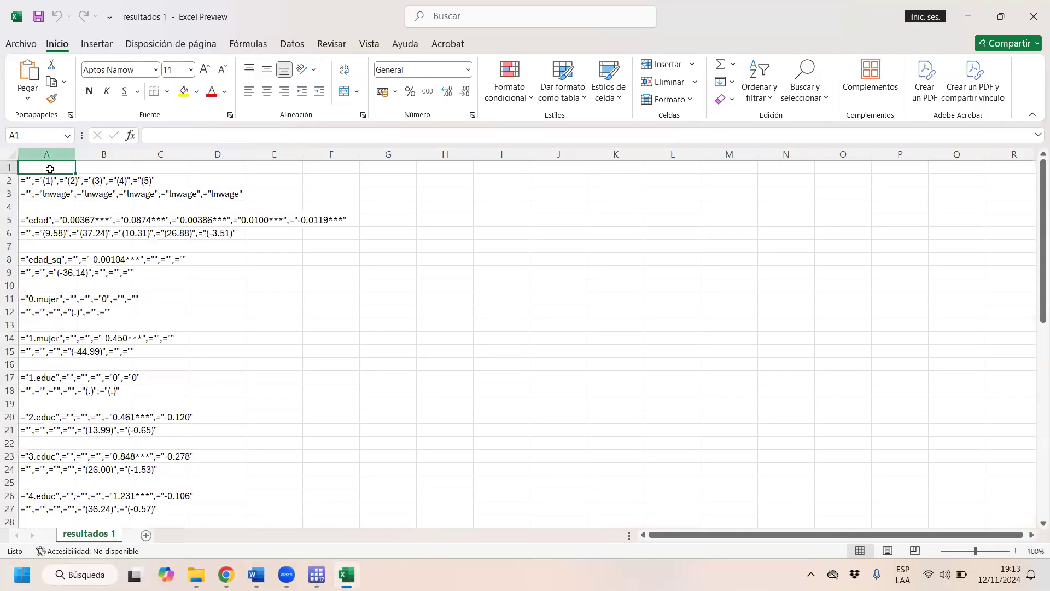
- Split column A into separate columns with the text-to-columns wizard, using delimited data, a comma separator and the General format
click(47, 153)
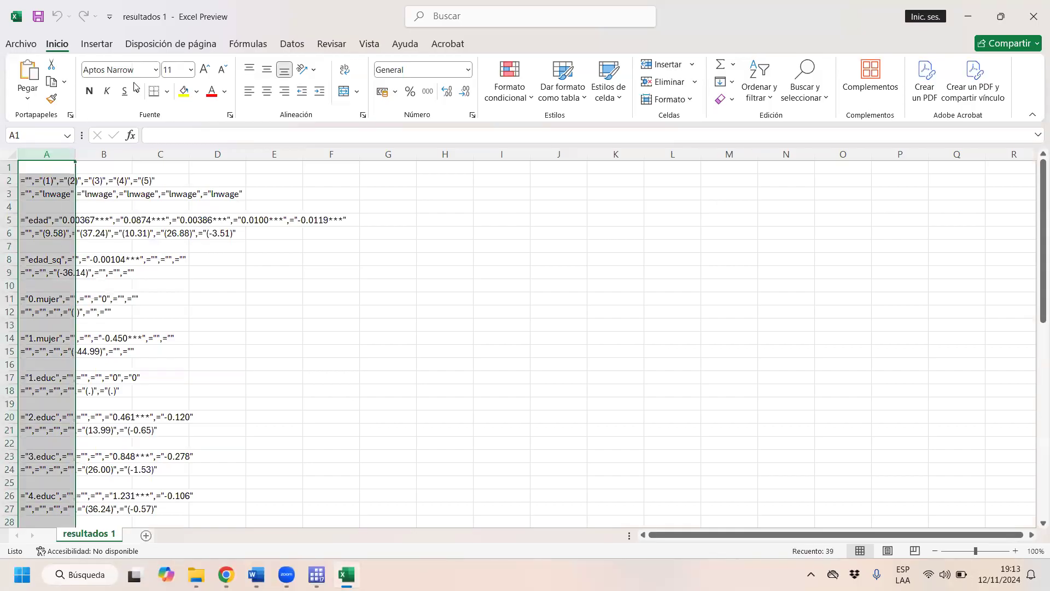
scroll(135, 87, down, 4)
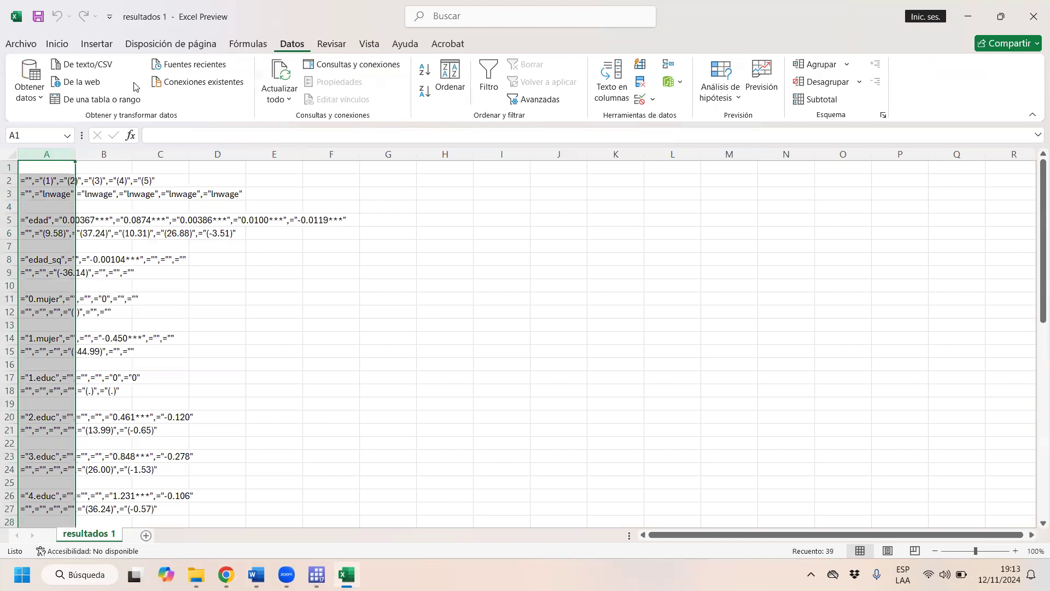
click(611, 82)
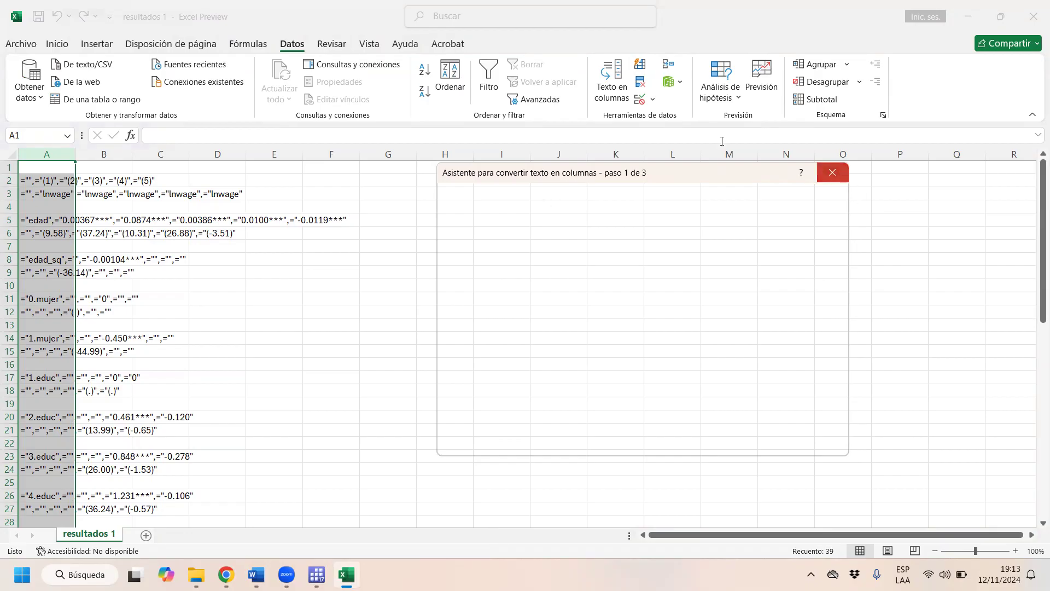
click(833, 173)
click(609, 101)
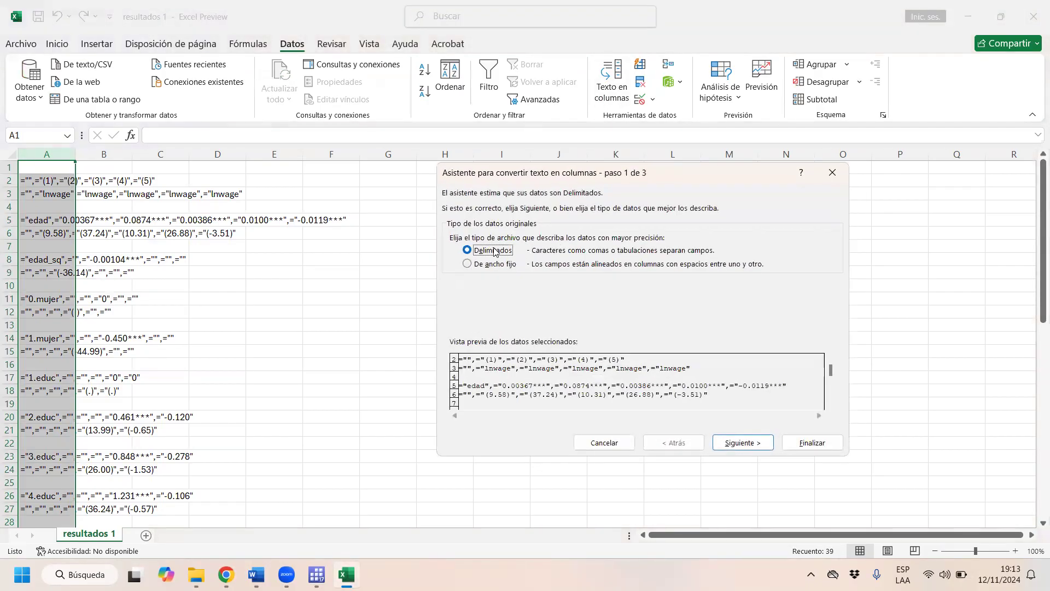
click(739, 443)
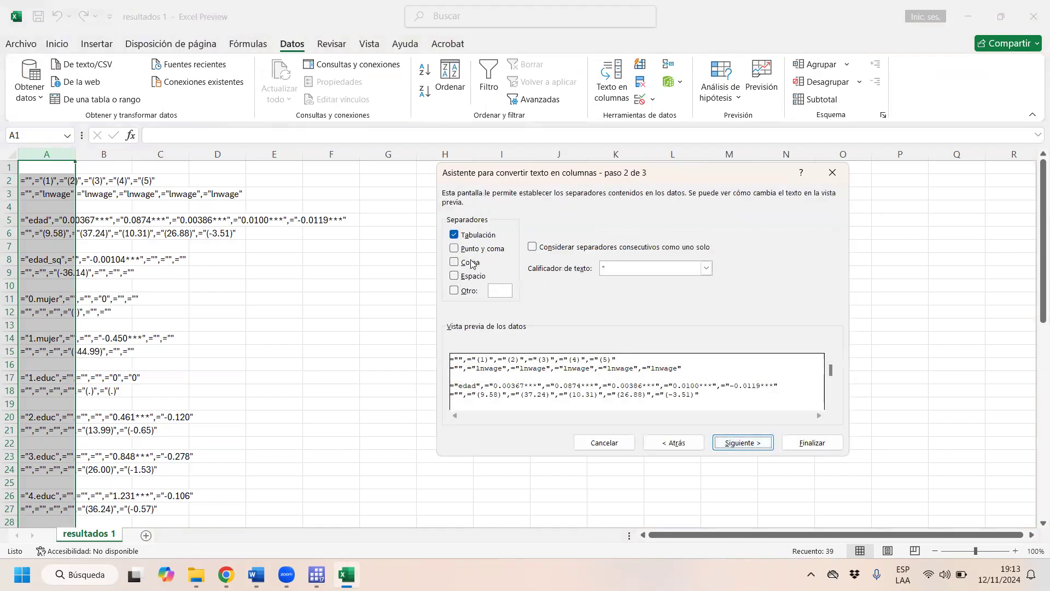
click(757, 444)
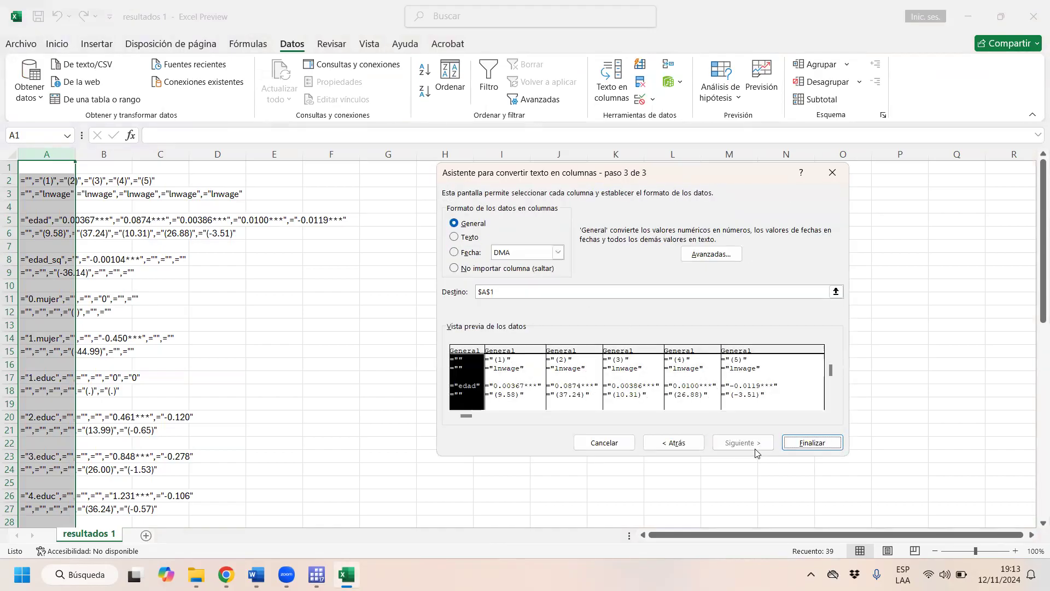
click(818, 441)
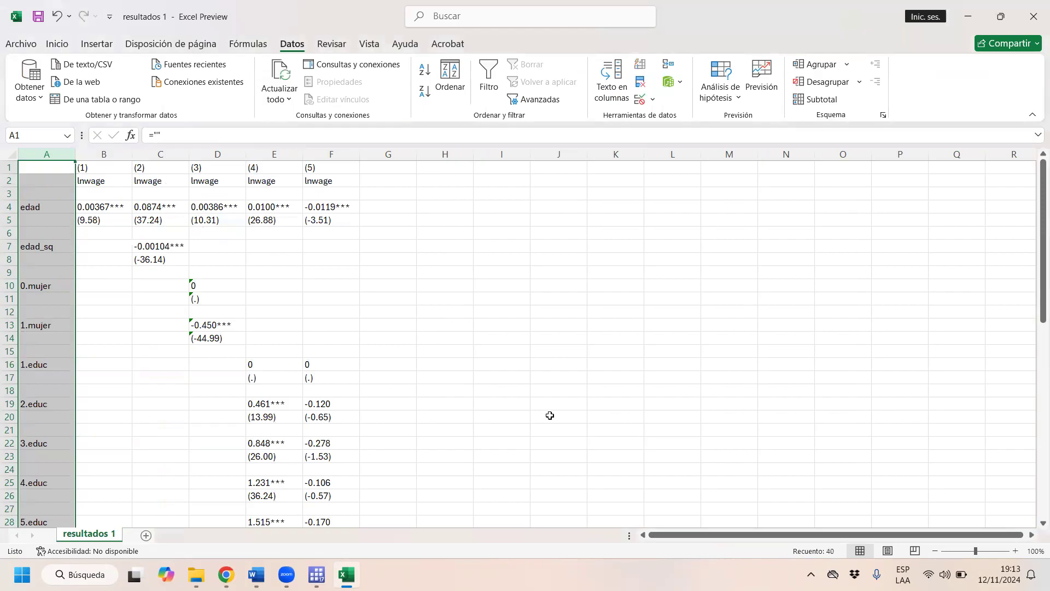
- Review the split regression table from the model headers down to N and the significance notes
click(501, 390)
scroll(394, 322, down, 6)
scroll(392, 324, up, 6)
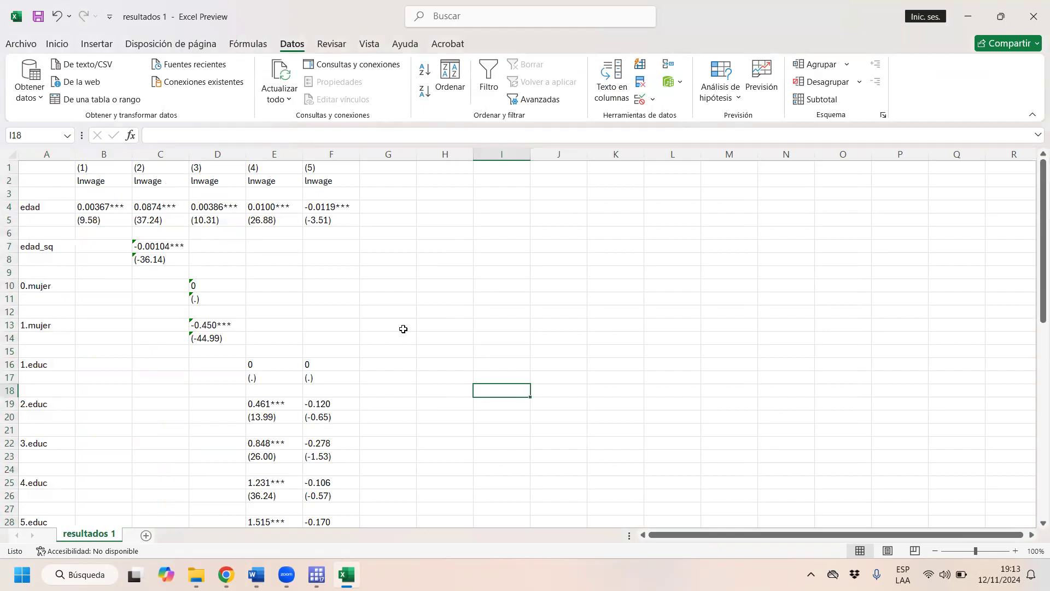
scroll(410, 350, down, 13)
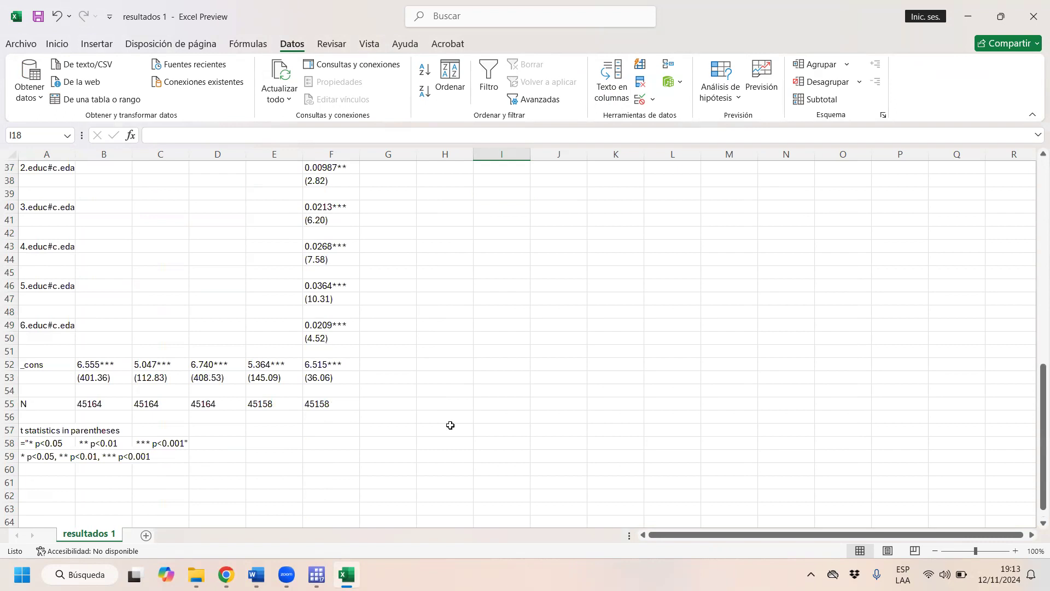
scroll(279, 398, up, 13)
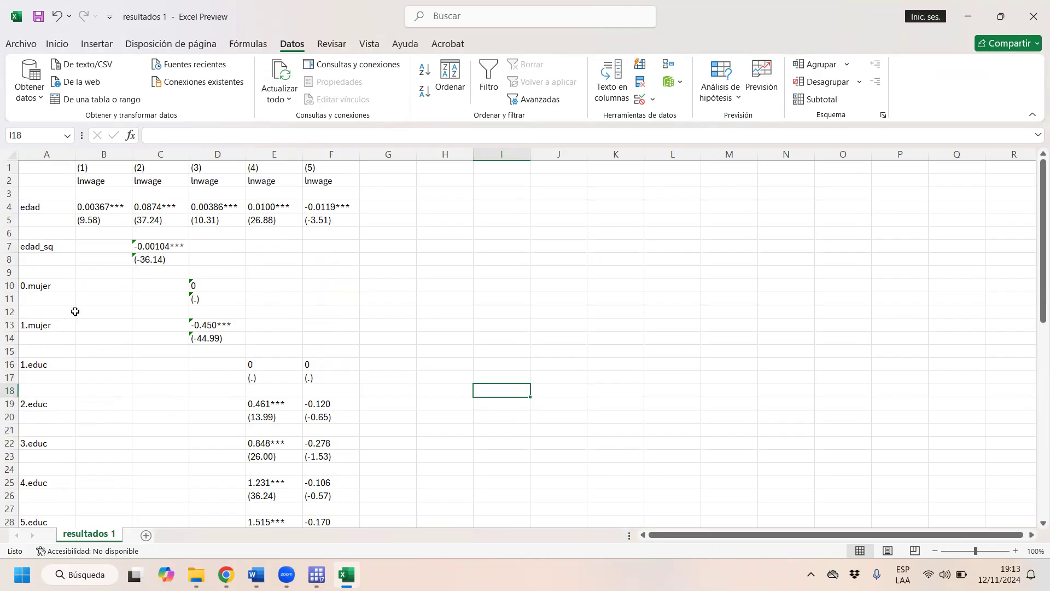
- Delete the three-row blocks of the base categories 0.mujer and 1.educ
drag(9, 285, 15, 313)
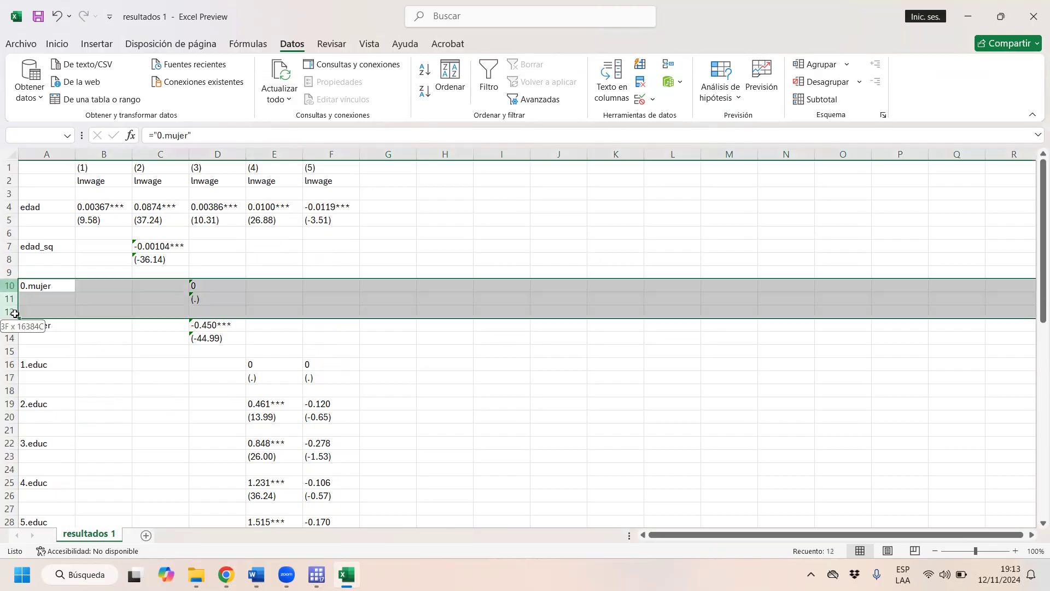
right_click(155, 298)
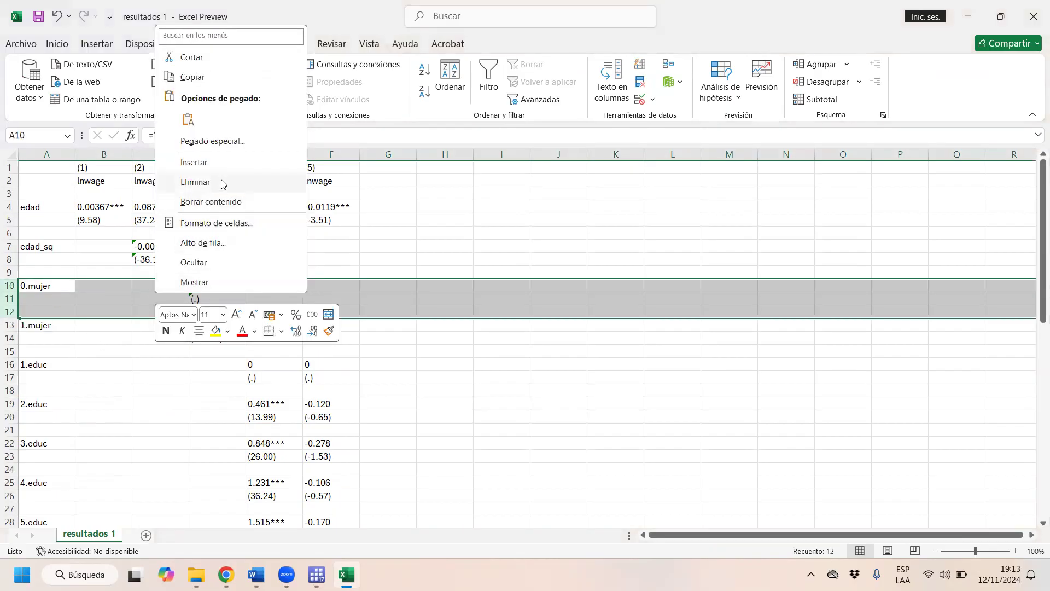
click(221, 183)
drag(9, 324, 8, 349)
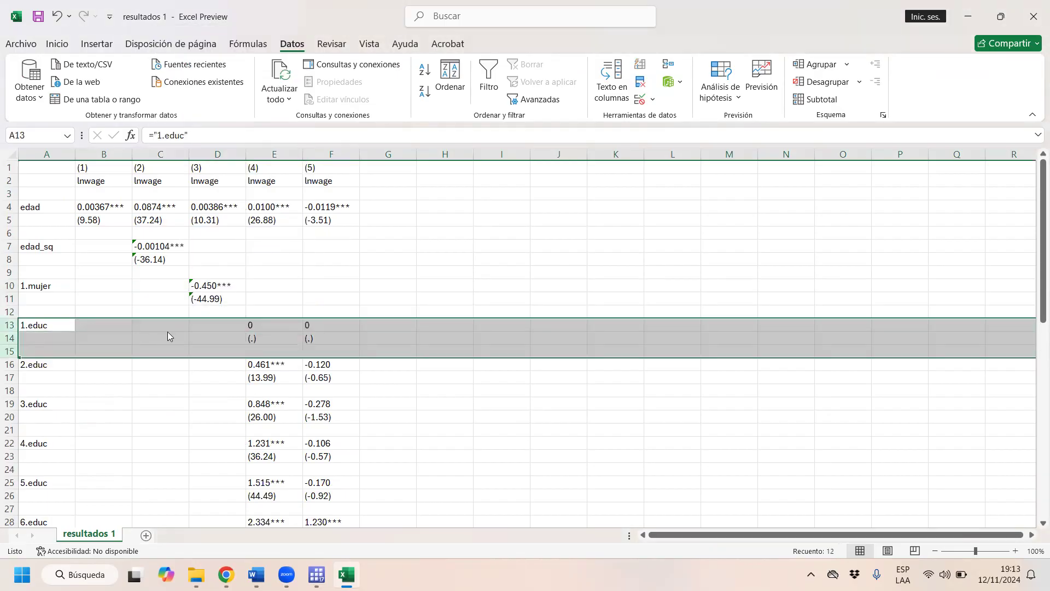
right_click(167, 334)
click(221, 220)
- Replace the edad_sq row label in A7 with "Edad al cuadrado"
click(54, 248)
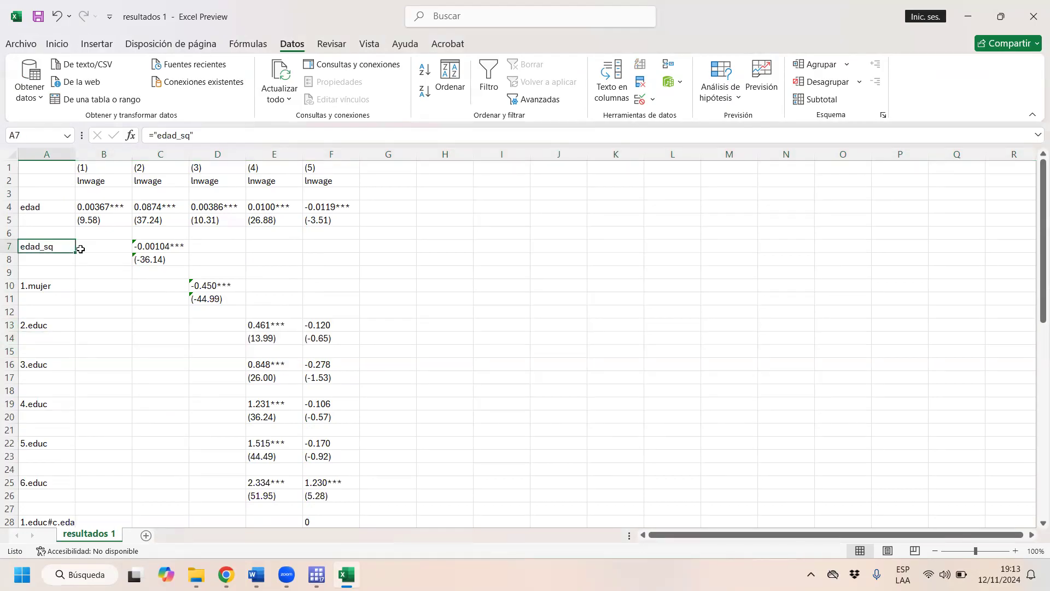
key(Caps_Lock)
text(E)
key(Caps_Lock)
text(dad al)
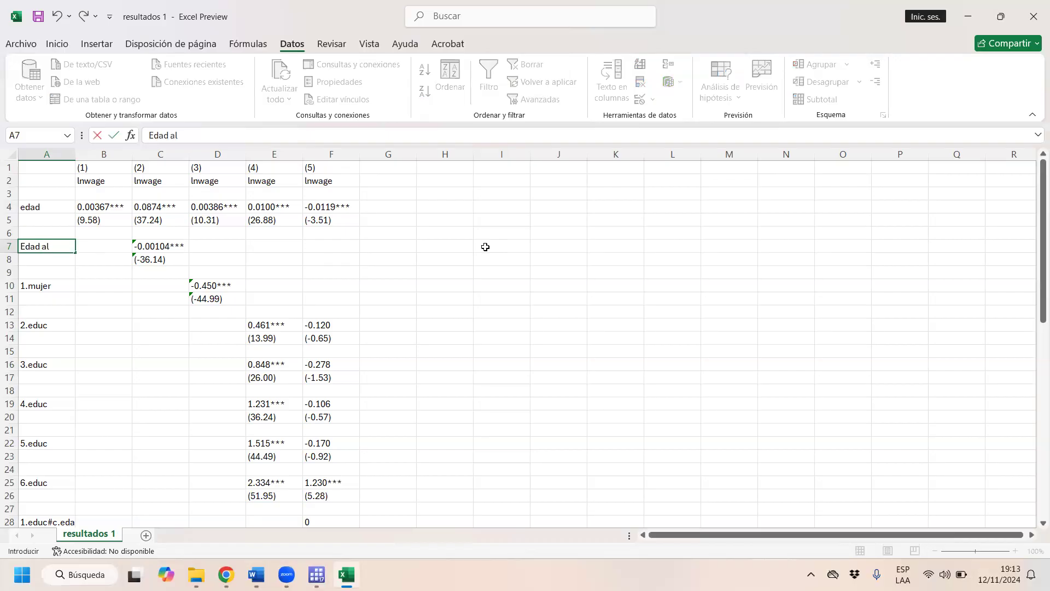
text( cuadrado)
key(Return)
key(Down)
key(Down)
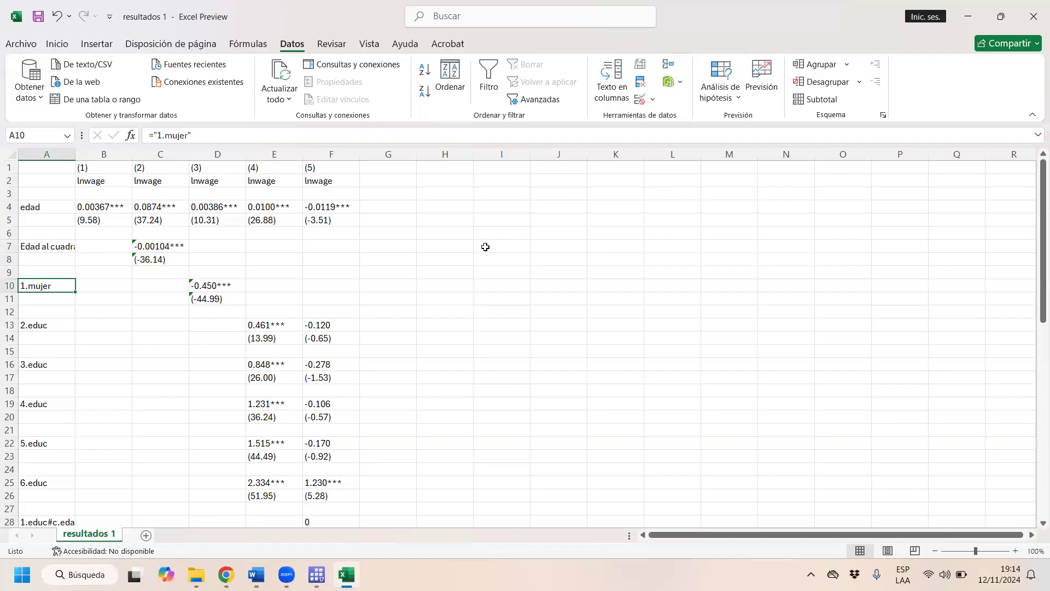
- Replace the 1.mujer row label in A10 with "Mujer"
key(Caps_Lock)
text(M)
key(Caps_Lock)
text(ujer)
key(Return)
key(Down)
key(Down)
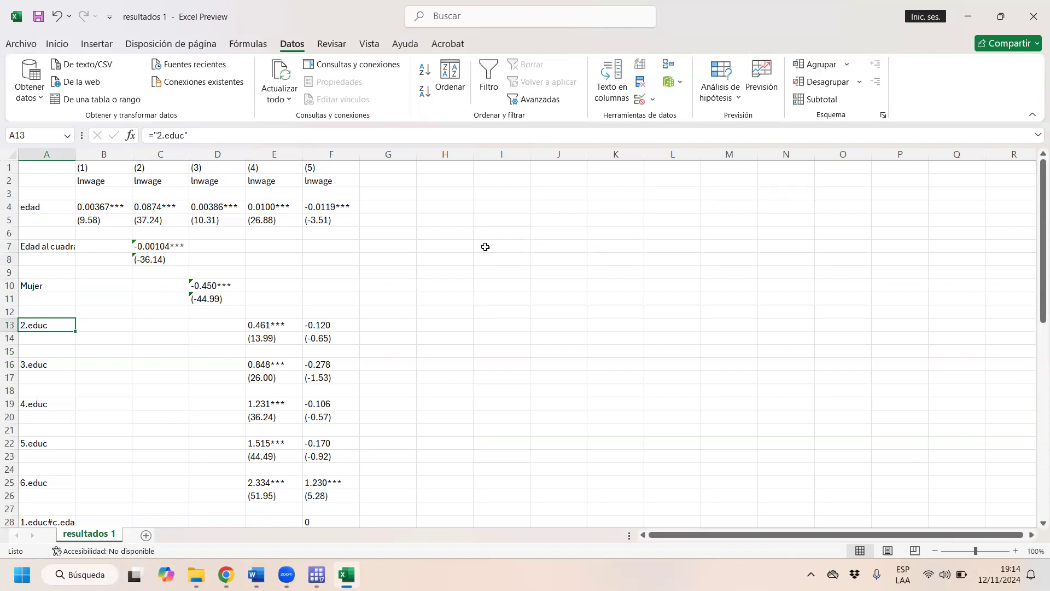
- Replace the 2.educ row label in A13 with "Primaria"
key(Caps_Lock)
text(P)
key(Caps_Lock)
text(rimaria)
key(Down)
key(Down)
key(Down)
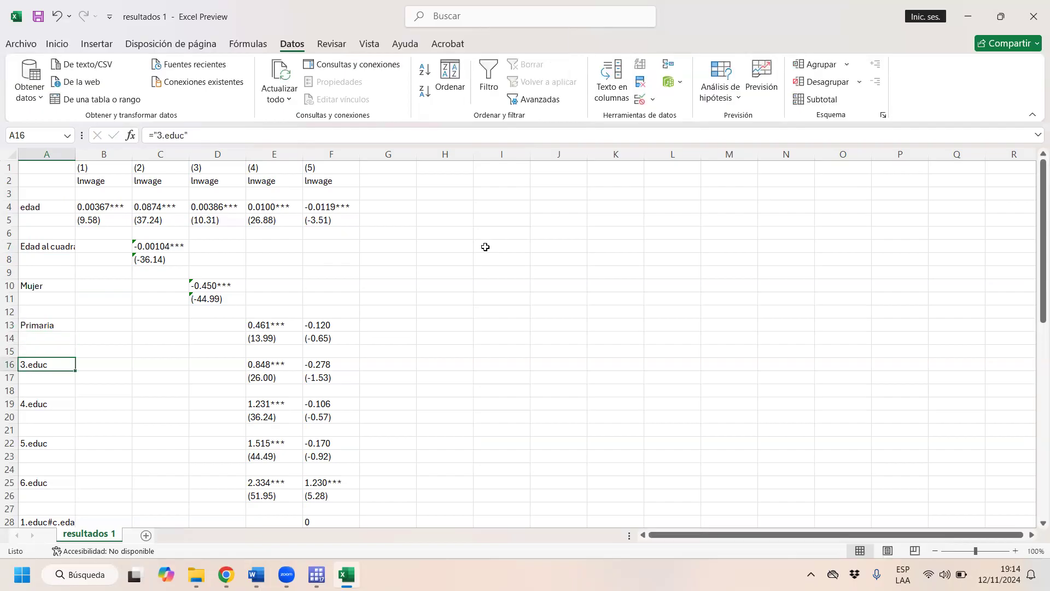
- Replace the 3.educ row label in A16 with "Secundaria"
key(Caps_Lock)
text(S)
key(Caps_Lock)
text(ecundar)
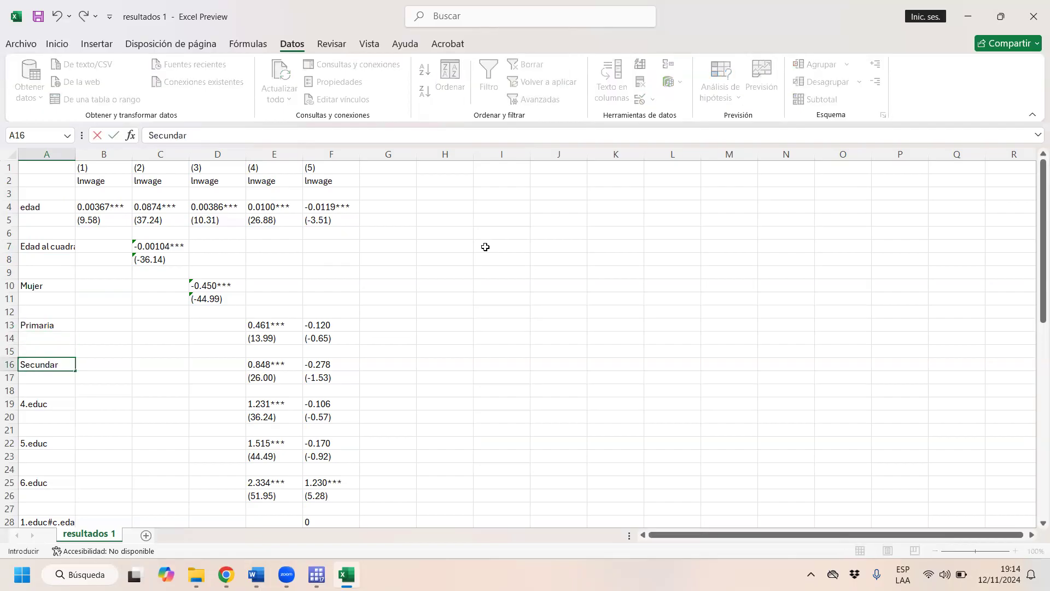
text(ia)
key(Down)
key(Down)
key(Down)
- Replace the 4.educ row label in A19 with "Superior no u"
key(Caps_Lock)
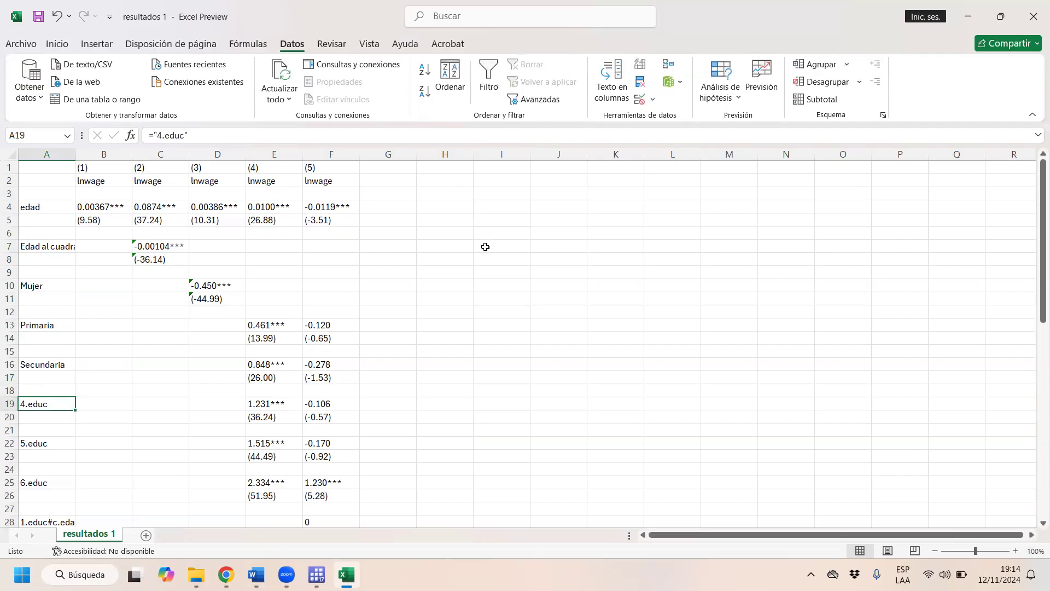
text(S)
key(Caps_Lock)
text(uperior)
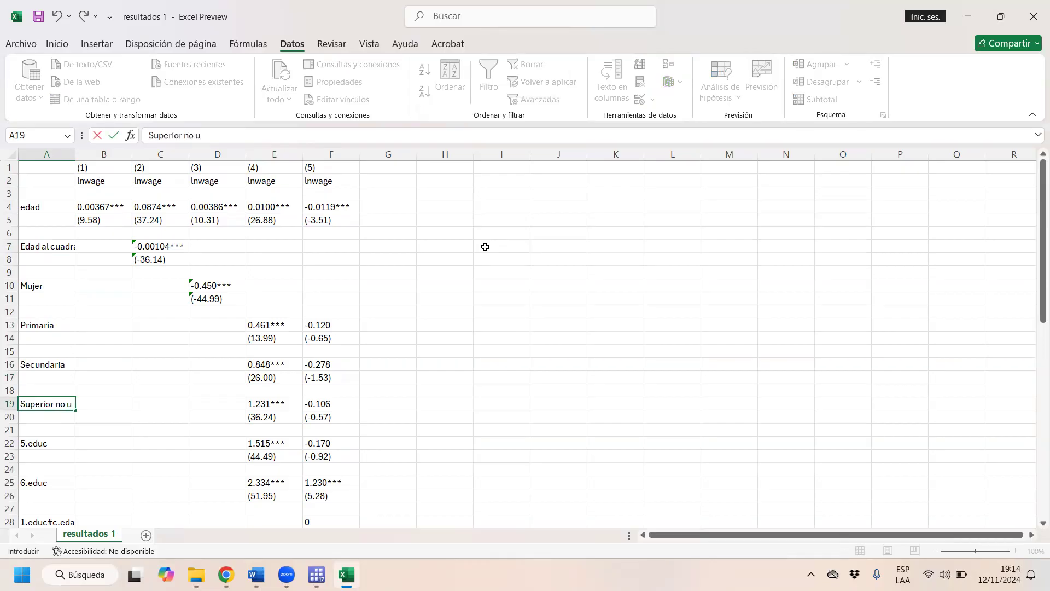
text( no u)
key(Return)
key(Down)
- Enter "R2" as a row label in A50, directly beneath the N row
key(Up)
key(Up)
key(Up)
key(Up)
key(Up)
key(Up)
key(Up)
key(Up)
key(Up)
key(Up)
key(Up)
key(Up)
key(Up)
key(Up)
key(Up)
key(Up)
key(Up)
key(Up)
key(Up)
key(Up)
key(Down)
key(Right)
key(Right)
key(Right)
key(Right)
key(Right)
key(Down)
key(Down)
key(Down)
key(Down)
key(Down)
key(Down)
key(Down)
key(Down)
key(Down)
key(Down)
key(Down)
key(Down)
key(Down)
key(Down)
key(Down)
key(Down)
key(Down)
key(Down)
key(Down)
key(Down)
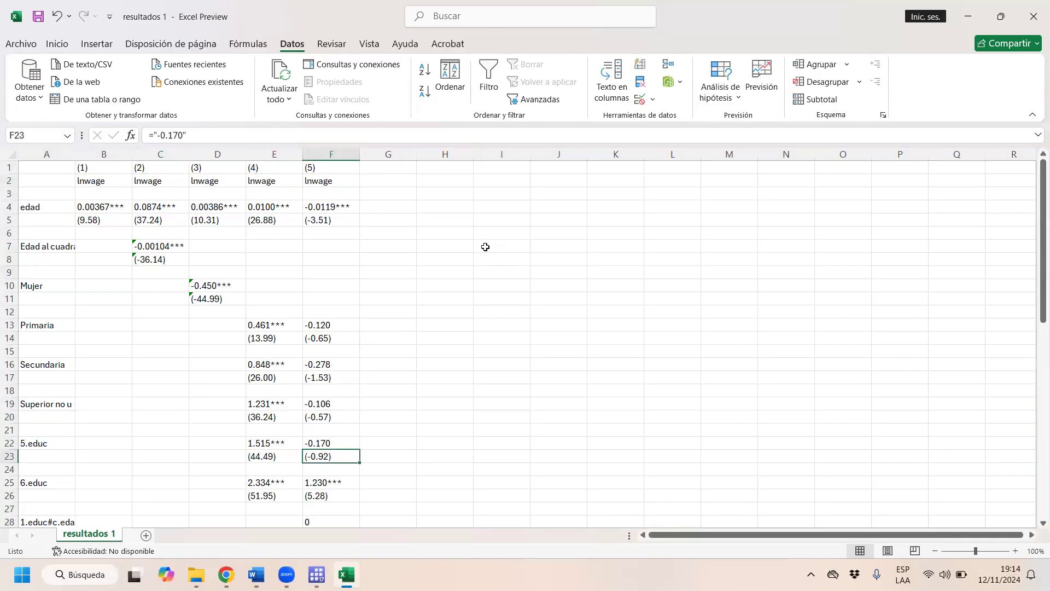
key(Down)
key(Down)
key(Down)
key(Down)
key(Down)
key(Down)
key(Down)
key(Down)
key(Down)
key(Down)
key(Down)
key(Down)
key(Down)
key(Down)
key(Down)
key(Down)
key(Down)
key(Down)
key(Down)
key(Down)
key(Up)
key(Up)
key(Up)
key(Up)
key(Up)
key(Up)
key(Up)
key(Up)
key(Up)
key(Left)
key(Left)
key(Left)
key(Left)
key(Left)
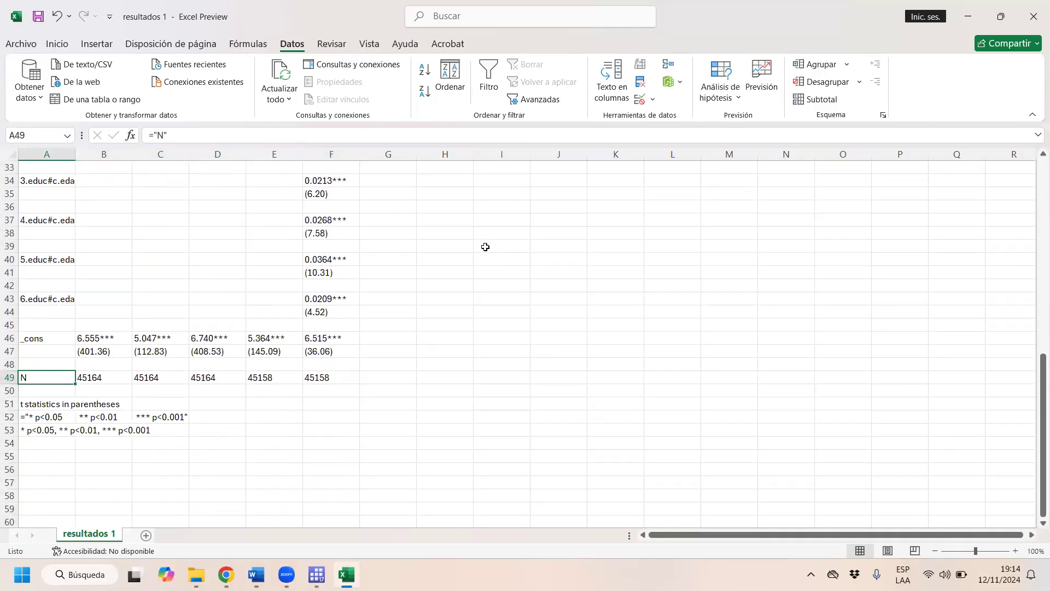
key(Down)
key(Caps_Lock)
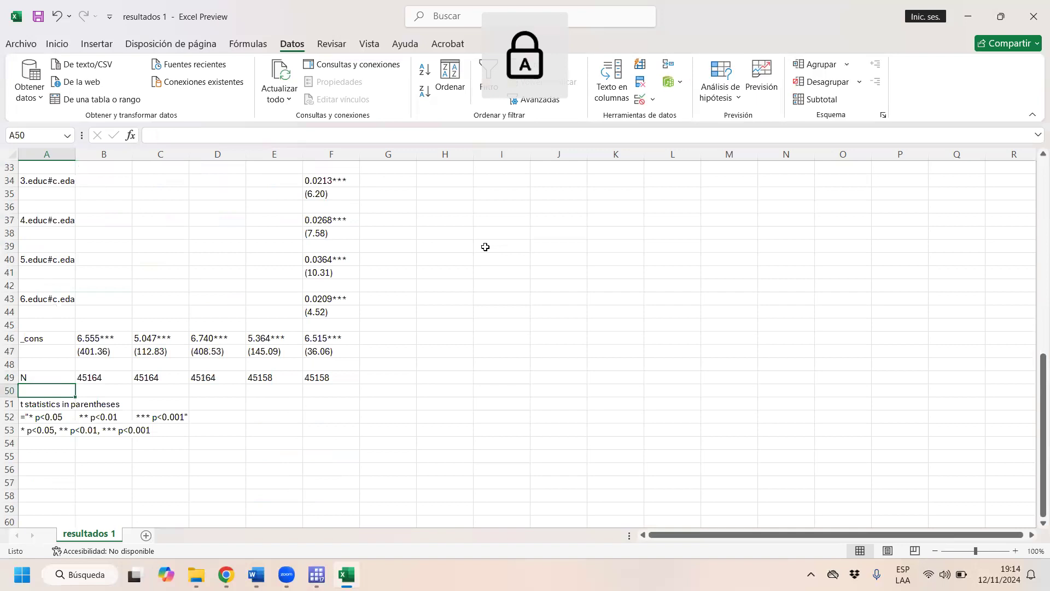
text(R2)
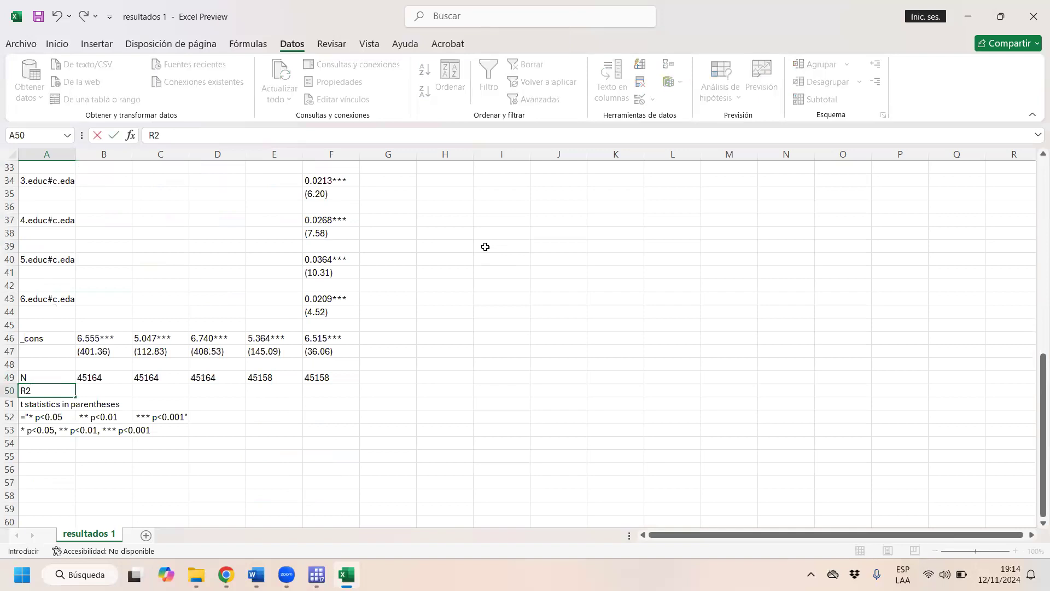
key(Return)
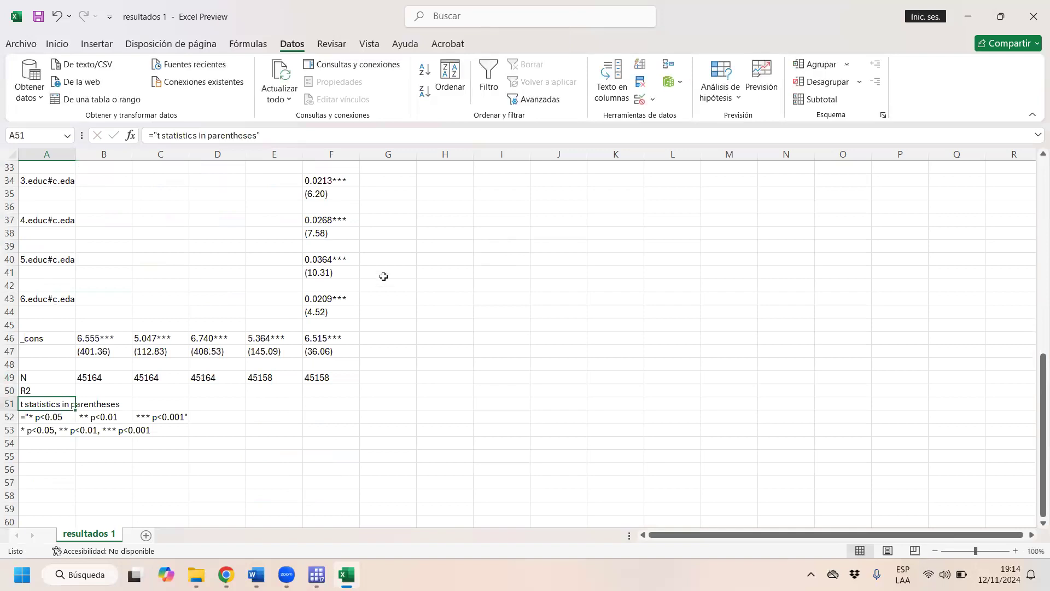
- Return to the start of the table and close resultados 1.csv without saving the changes
scroll(417, 292, up, 6)
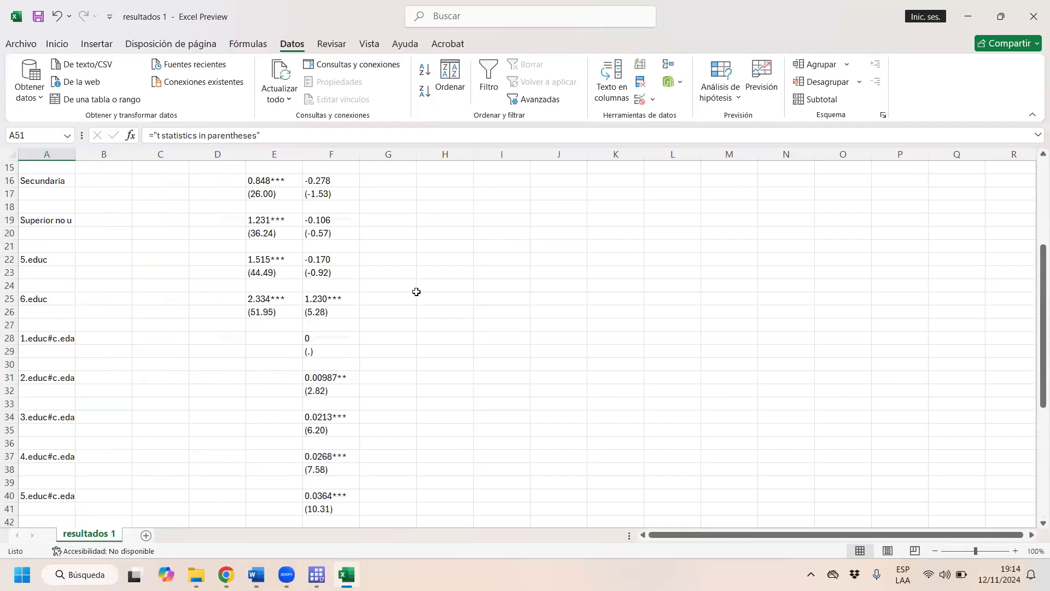
scroll(416, 292, up, 5)
scroll(979, 7, up, 1)
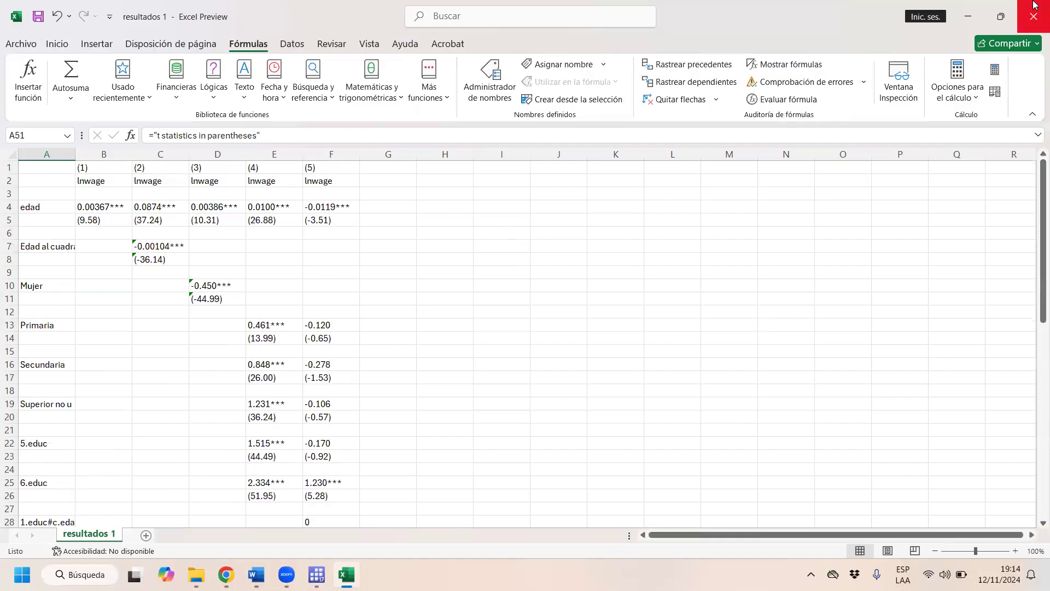
click(1026, 19)
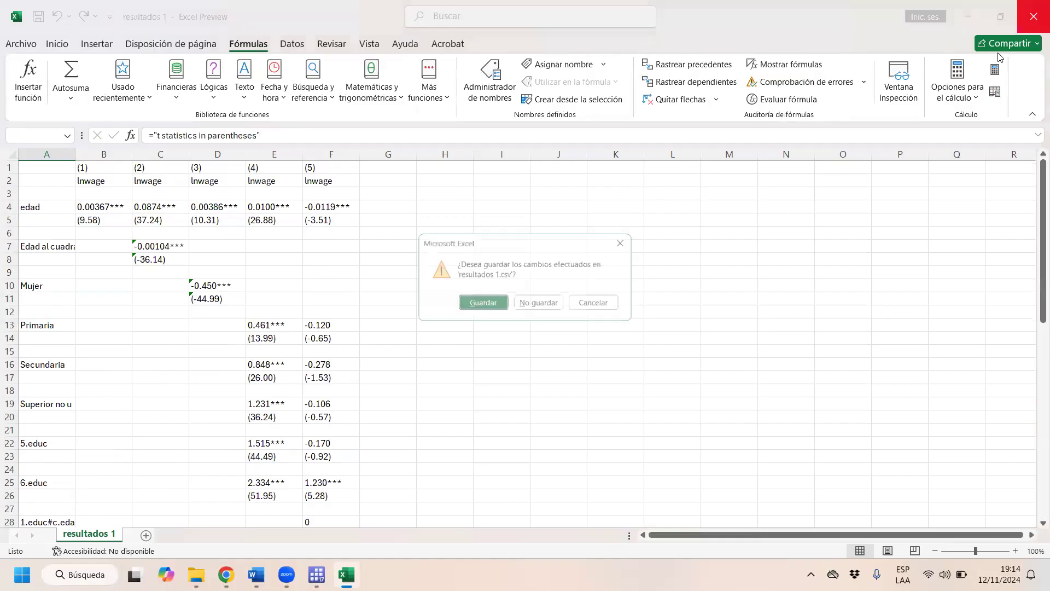
click(539, 302)
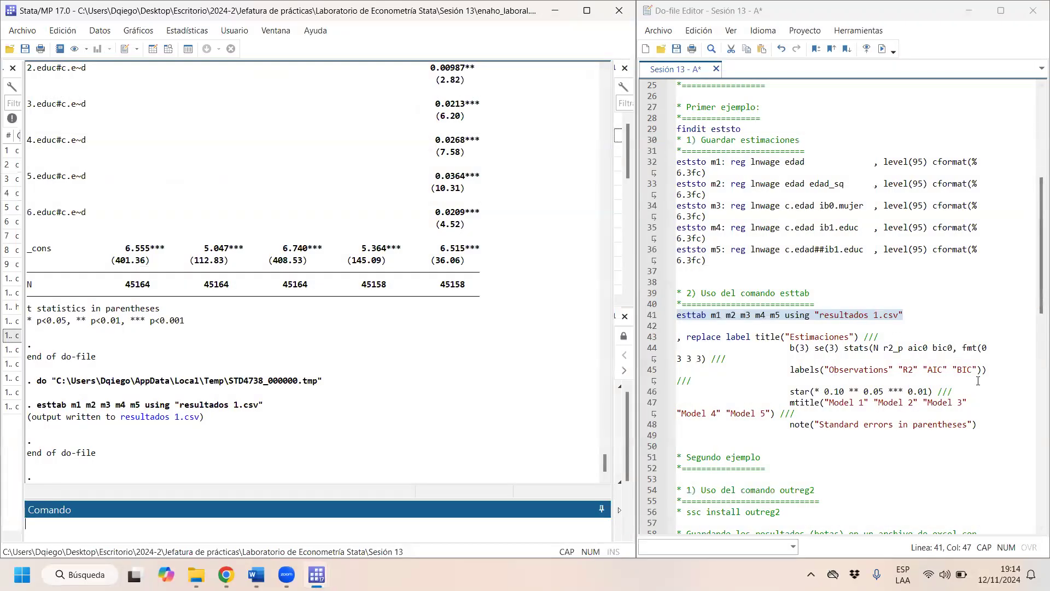
- Rejoin the line with the replace, label and title options to the end of the esttab using "resultados 1.csv" line
click(679, 339)
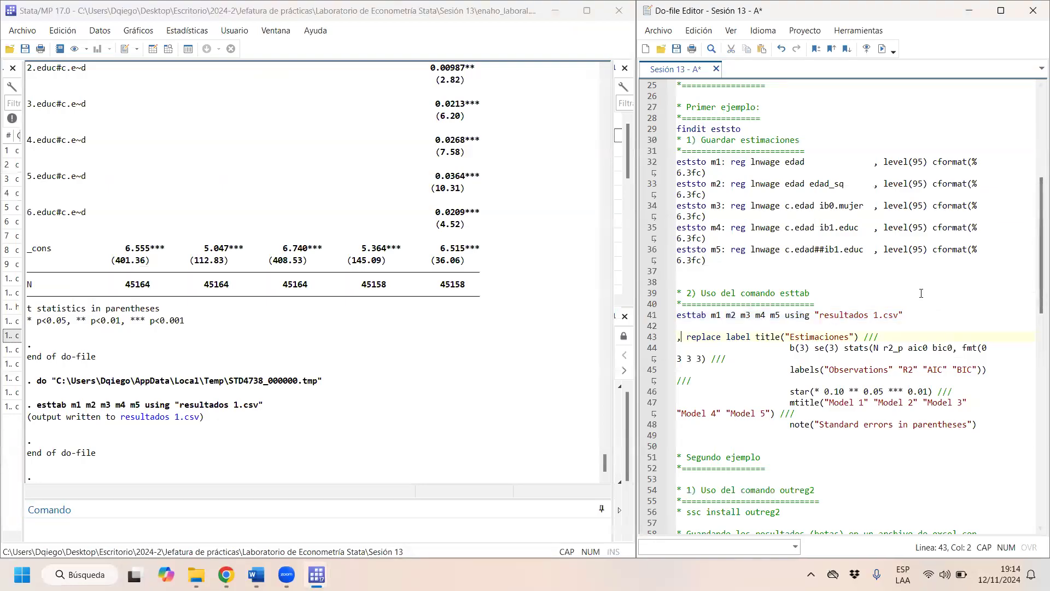
key(BackSpace)
- Join the b(3) se(3) stats line to the end of the esttab title("Estimaciones") line, removing the /// continuation and extra spacing
key(BackSpace)
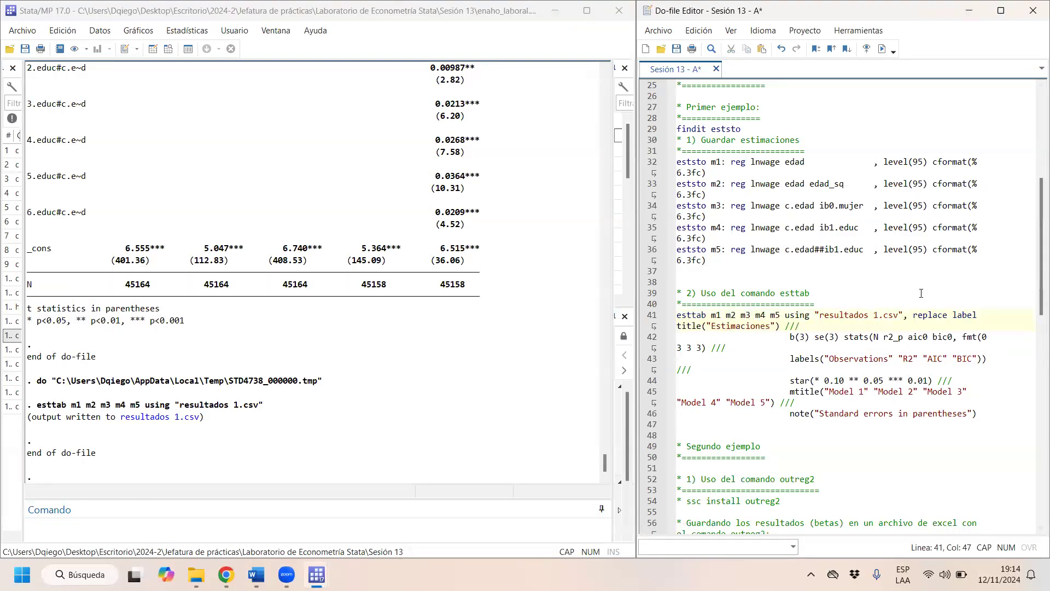
- Join the labels("Observations" "R2" "AIC" "BIC") line to the esttab command, removing the /// after the fmt option
key(BackSpace)
key(BackSpace)
key(BackSpace)
key(Delete)
key(Delete)
key(Delete)
key(Delete)
key(Delete)
key(Delete)
key(Delete)
key(Delete)
key(Delete)
key(Delete)
key(Delete)
key(End)
key(BackSpace)
key(BackSpace)
key(BackSpace)
key(Delete)
key(Delete)
key(Delete)
key(Delete)
key(Delete)
key(Delete)
key(Delete)
key(Delete)
key(Delete)
key(Delete)
key(Delete)
key(Delete)
key(Delete)
key(Delete)
key(Delete)
key(Delete)
key(Delete)
key(Delete)
key(Delete)
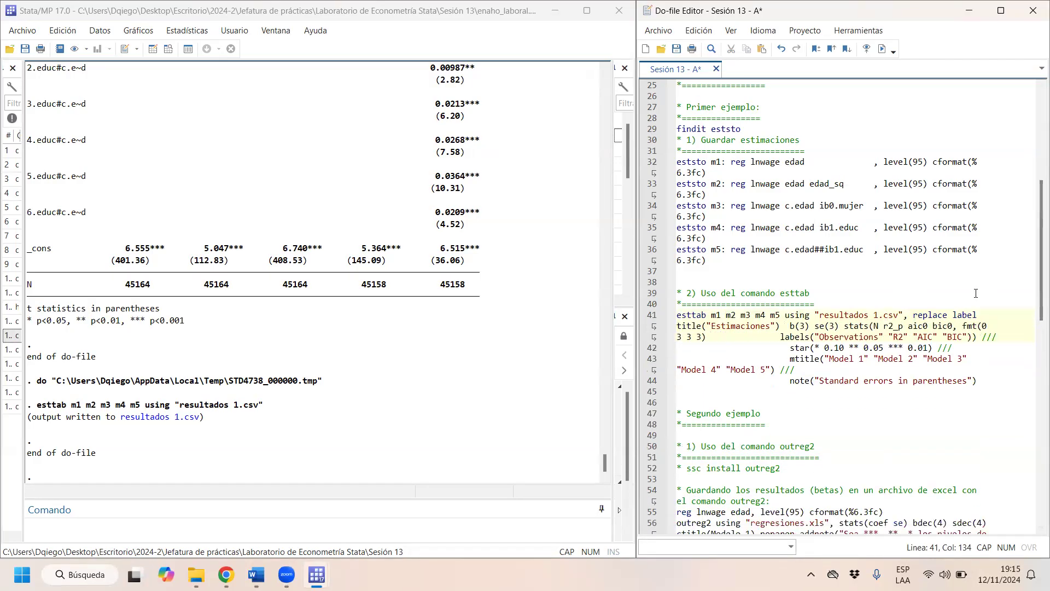
- Join the star(* 0.10 ** 0.05 *** 0.01) line to the esttab command, removing the /// after the labels option
key(Down)
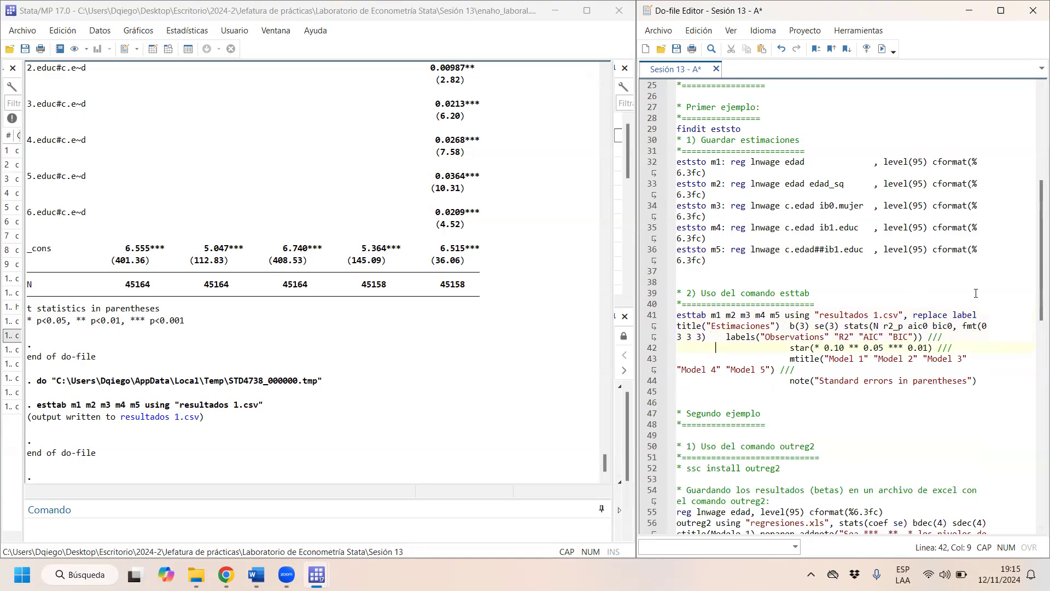
key(BackSpace)
key(BackSpace)
key(BackSpace)
key(BackSpace)
key(BackSpace)
key(BackSpace)
key(BackSpace)
key(BackSpace)
key(BackSpace)
key(BackSpace)
key(BackSpace)
key(BackSpace)
key(BackSpace)
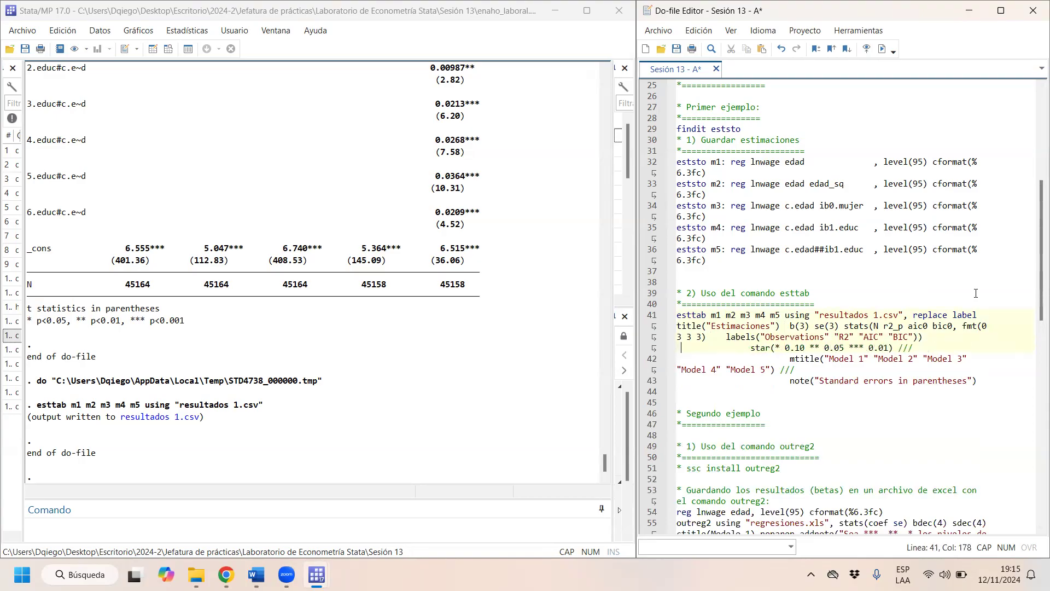
key(Delete)
key(Delete)
key(Delete)
key(Delete)
key(Delete)
key(Delete)
key(Delete)
key(Delete)
key(Delete)
key(Delete)
key(Delete)
key(Delete)
key(Delete)
key(Delete)
key(Delete)
key(Delete)
key(Delete)
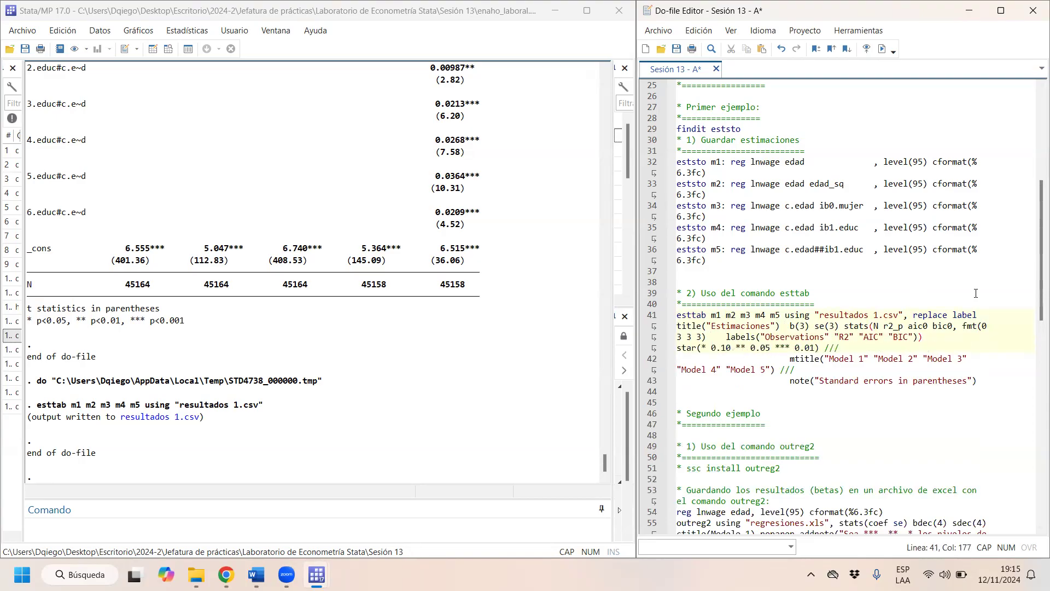
- Join the mtitle("Model 1" to "Model 5") line to the esttab command, removing the /// after the star option
key(End)
key(BackSpace)
key(BackSpace)
key(BackSpace)
key(Delete)
key(Delete)
key(Delete)
key(Delete)
key(Delete)
key(Delete)
key(Delete)
key(Delete)
key(Delete)
key(Delete)
key(Delete)
key(Delete)
key(Delete)
key(Delete)
key(Delete)
key(Delete)
key(Delete)
key(Delete)
key(Down)
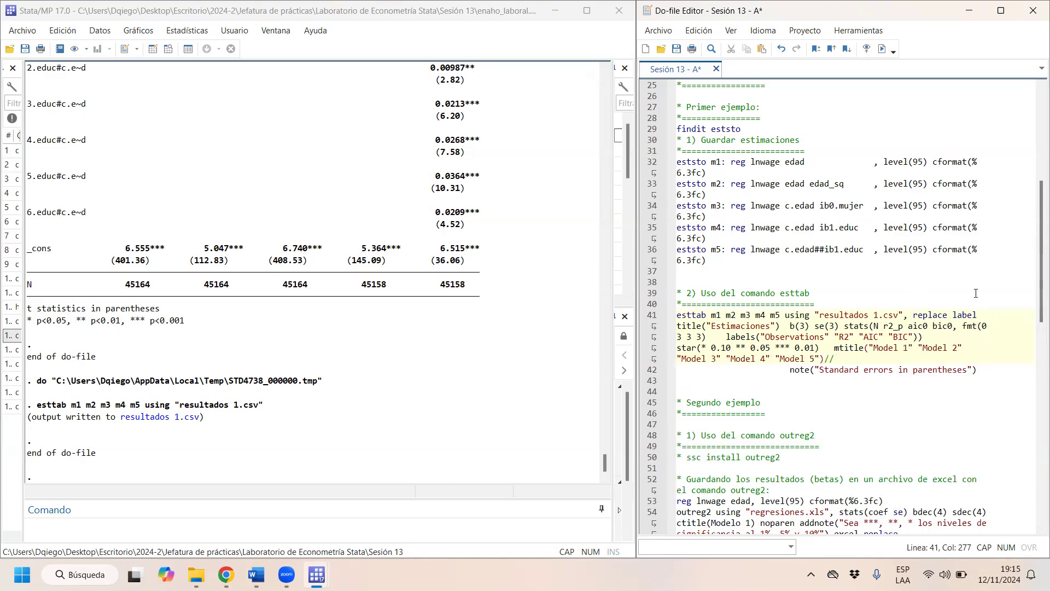
- Join the note("Standard errors in parentheses") line to the esttab command, removing the remaining slashes and surplus spaces before it
key(Delete)
key(Delete)
key(Delete)
key(Delete)
key(Delete)
key(Delete)
key(Delete)
key(Delete)
key(Delete)
key(Delete)
key(Delete)
key(Delete)
key(Delete)
key(Delete)
key(Delete)
key(Delete)
key(Delete)
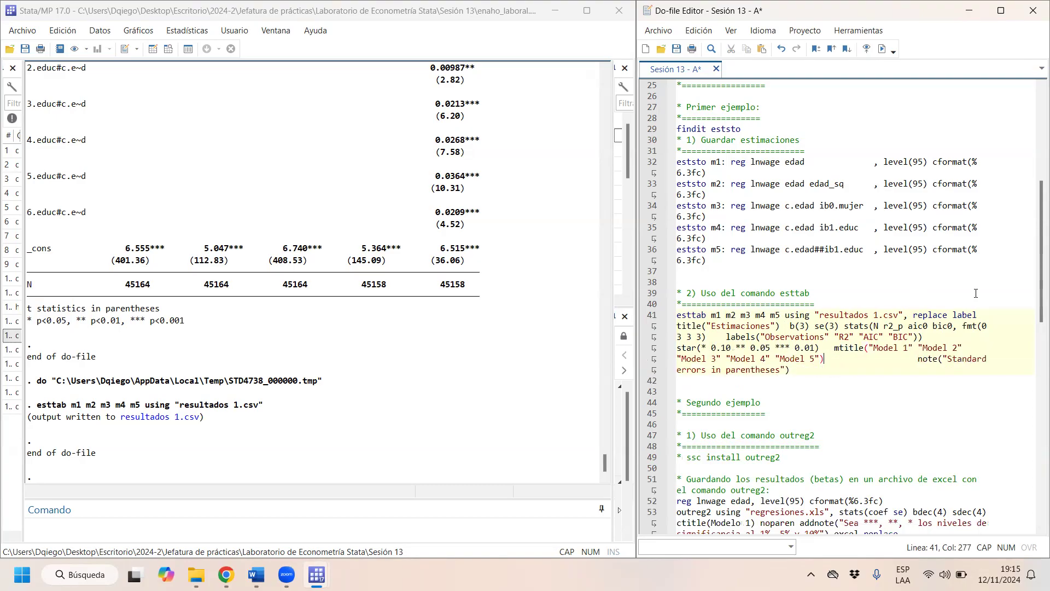
key(Delete)
key(Delete)
key(Delete)
key(Delete)
key(Delete)
key(Delete)
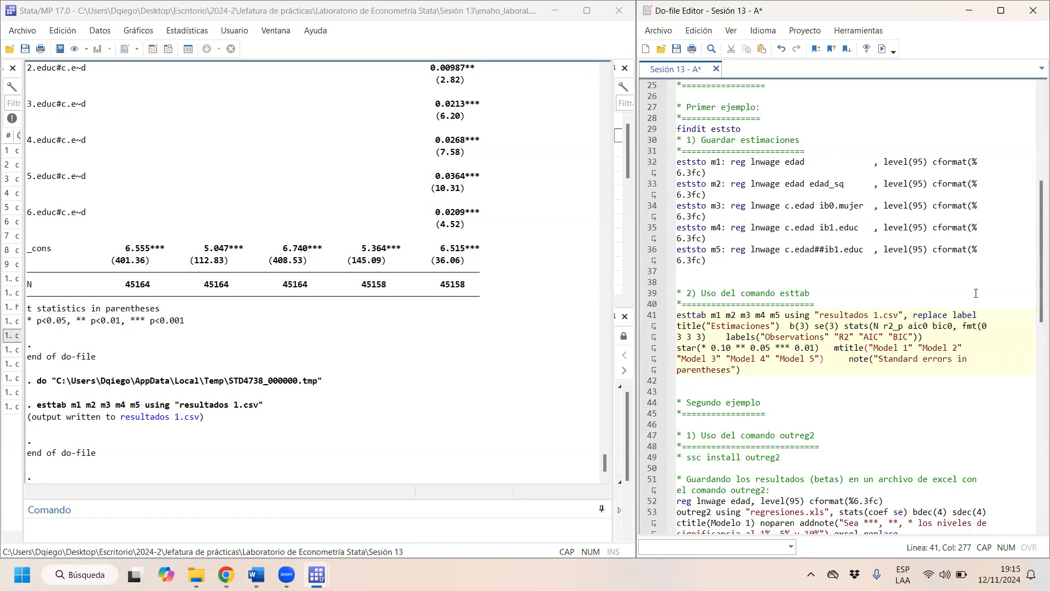
- Review the output file name, replace and label options of the esttab command alongside the variable rows in the results
drag(909, 315, 681, 316)
click(948, 316)
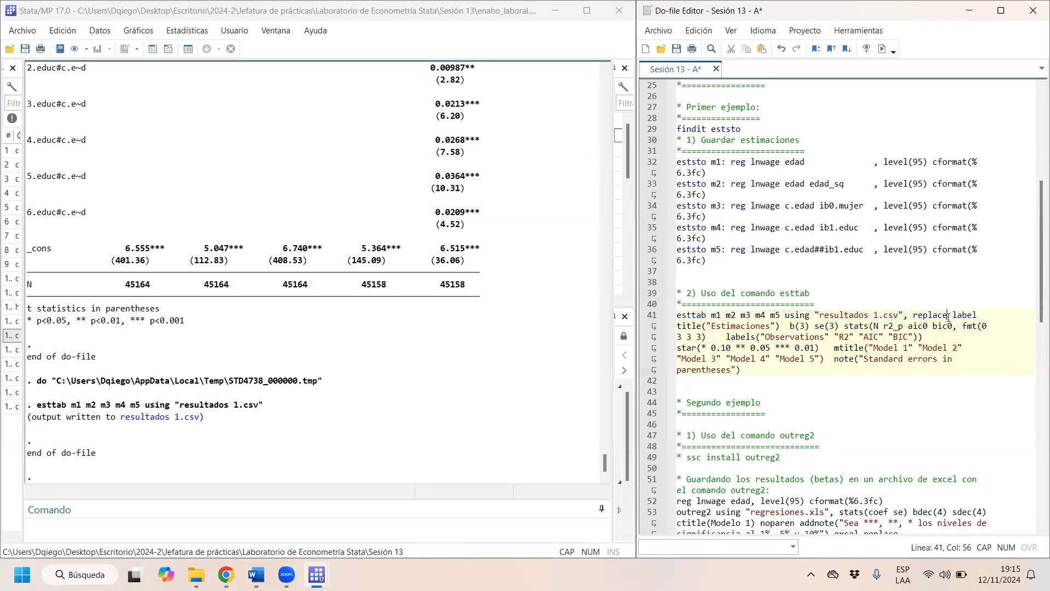
drag(950, 316, 912, 317)
drag(978, 315, 953, 316)
scroll(48, 186, up, 10)
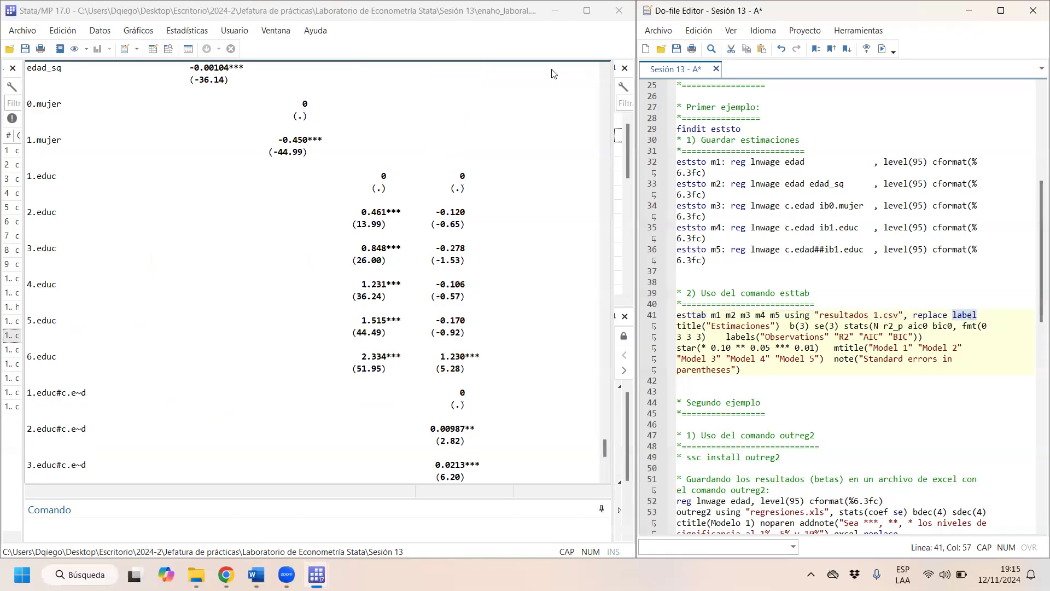
- Examine the value labels and underlying numeric codes of the educ variable in the Data Editor, and close it
click(186, 49)
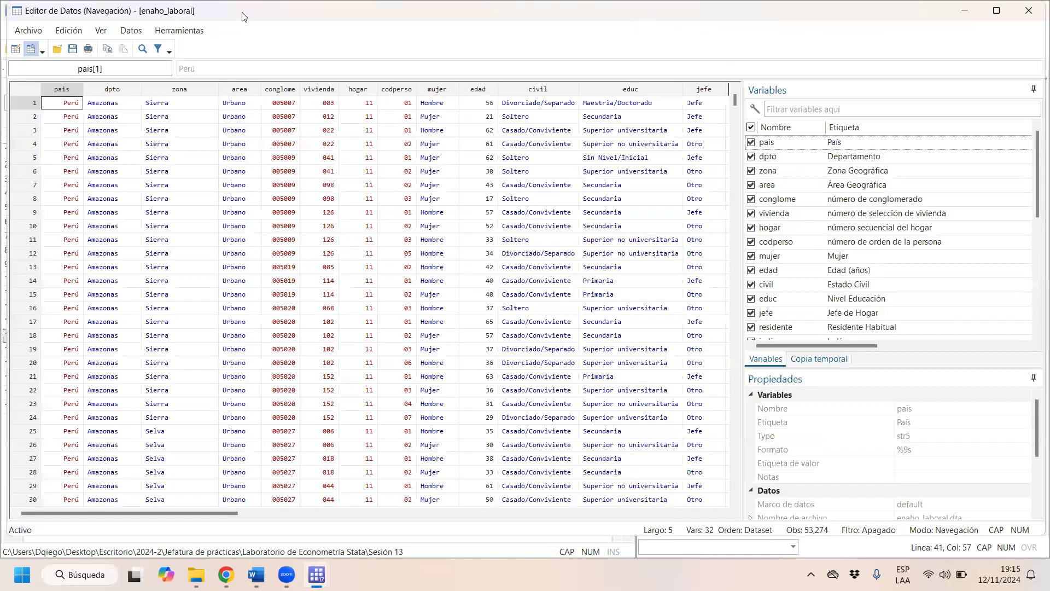
double_click(242, 16)
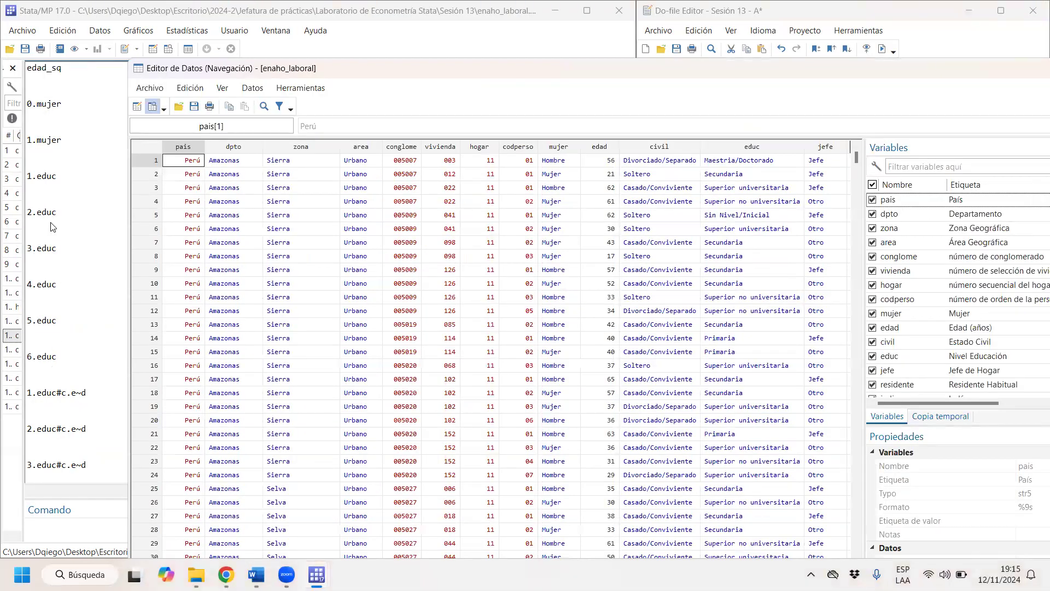
click(766, 161)
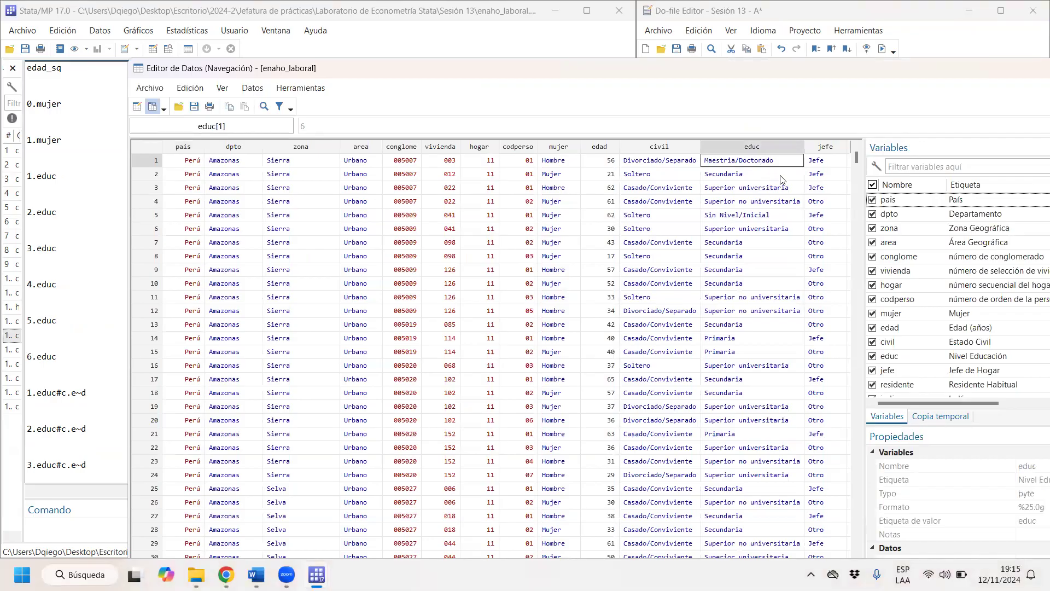
click(138, 107)
click(694, 347)
click(730, 218)
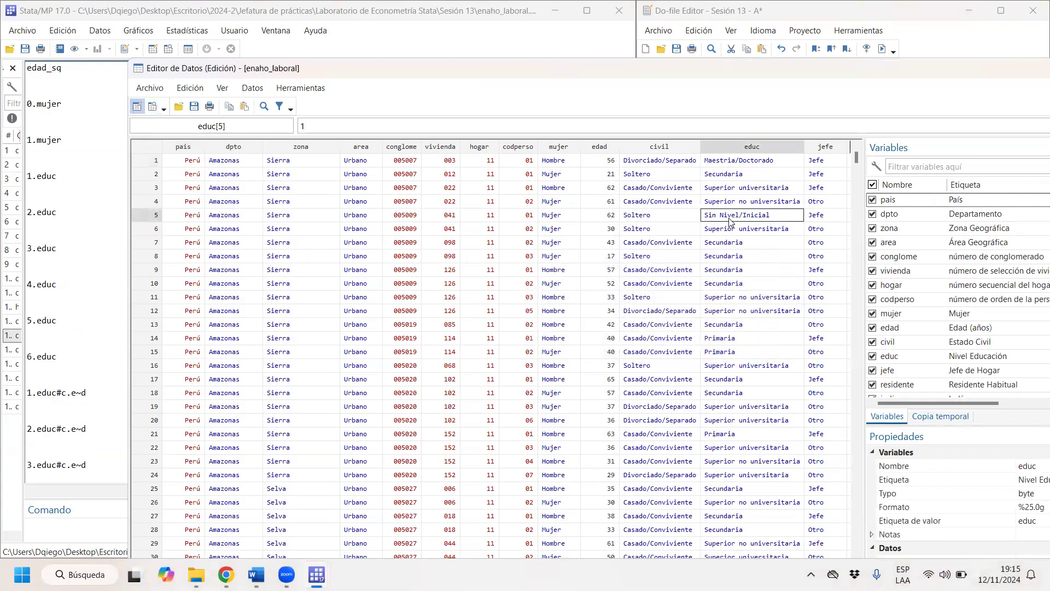
click(747, 233)
double_click(762, 270)
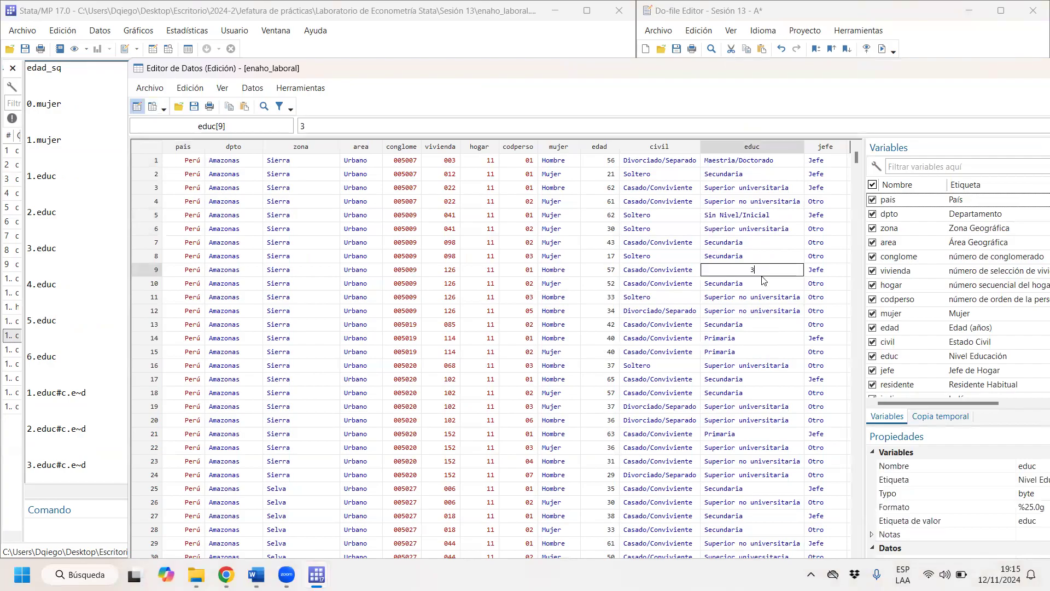
double_click(762, 341)
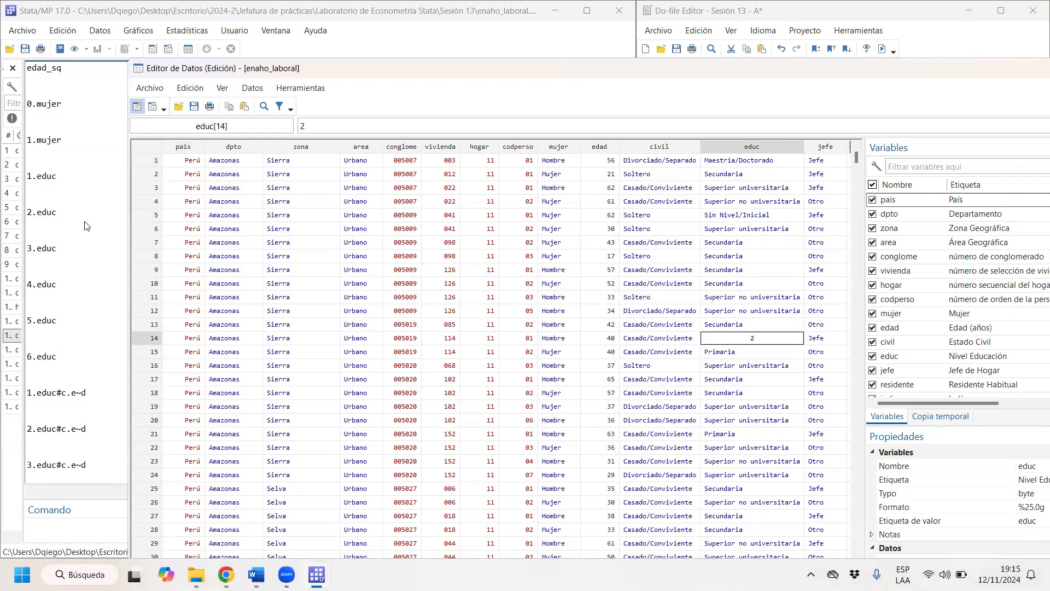
click(772, 379)
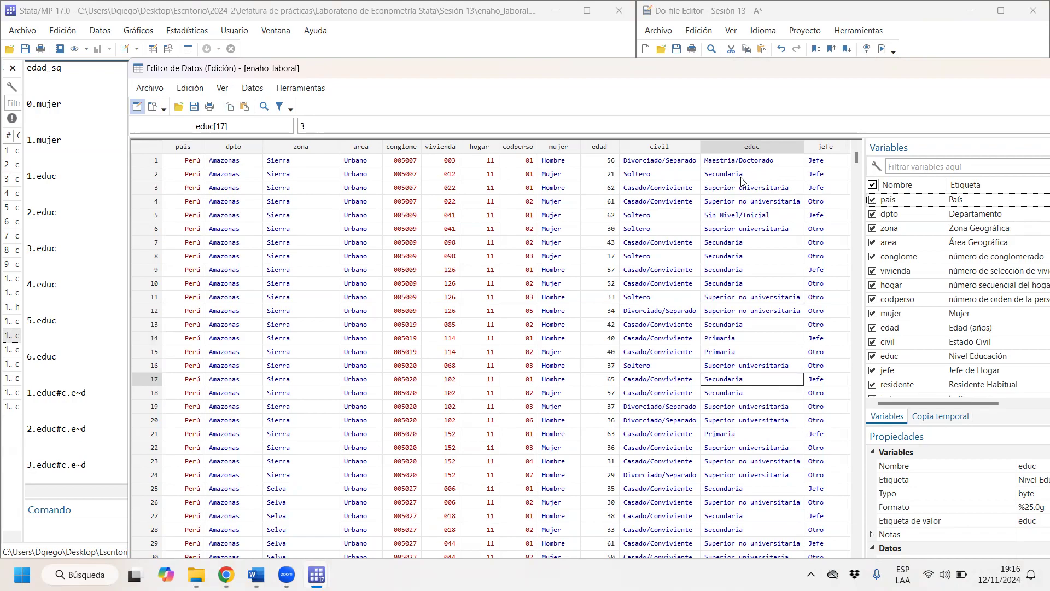
click(759, 215)
click(786, 231)
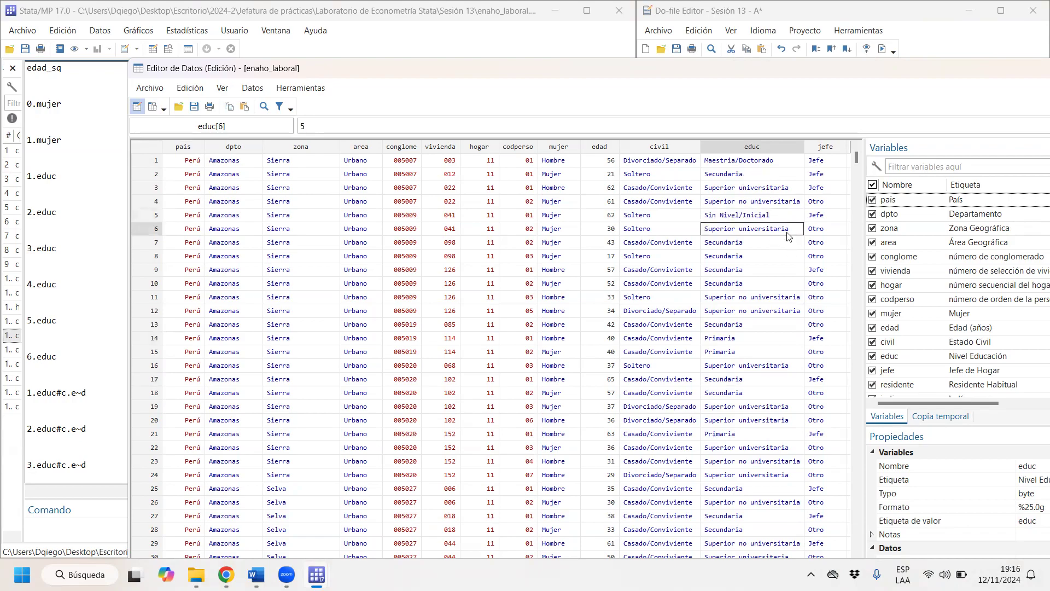
drag(806, 76, 583, 191)
click(939, 186)
- Review the label, title, b(3), se(3) and stats options of the esttab command against the displayed regression table
click(981, 315)
drag(982, 313, 952, 315)
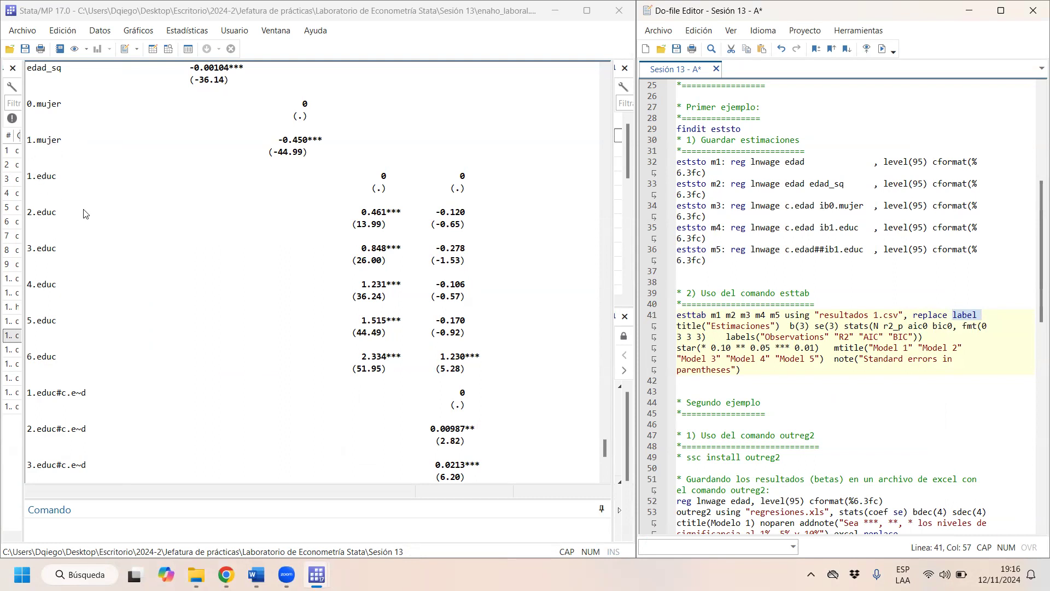
drag(785, 327, 670, 331)
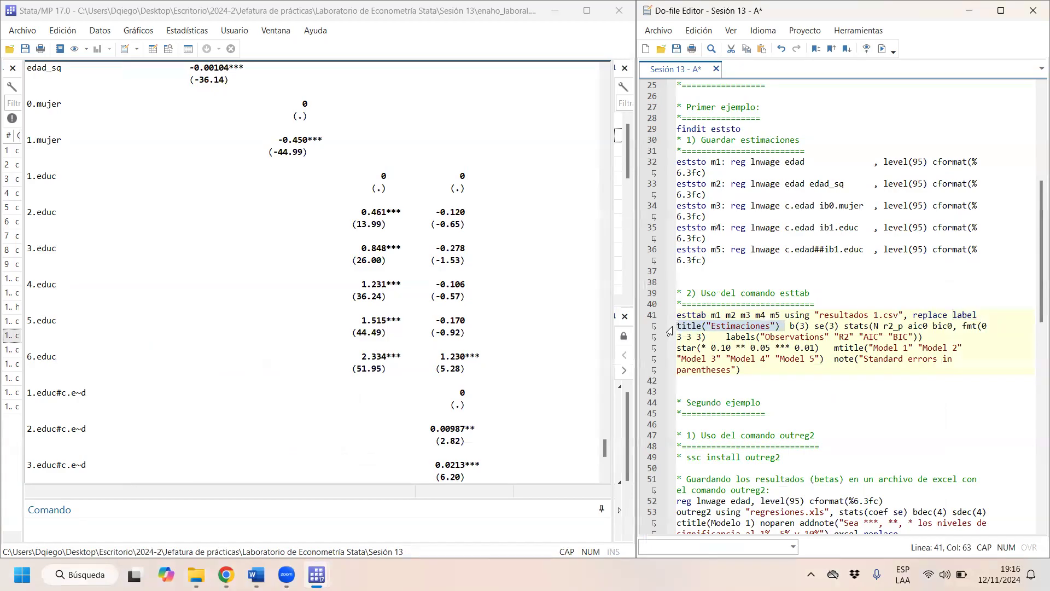
click(796, 326)
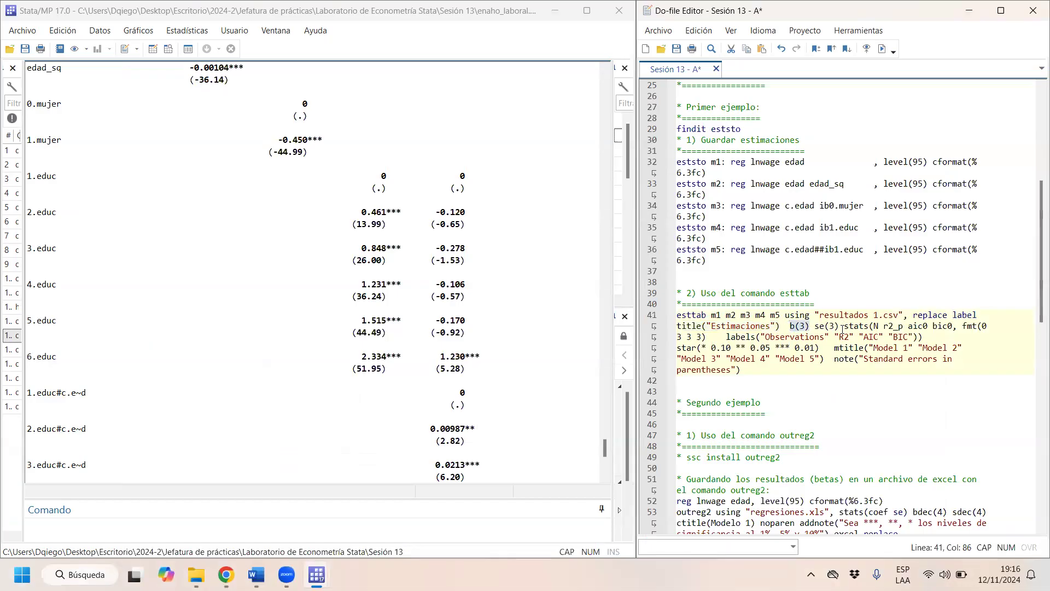
drag(844, 326, 818, 335)
click(818, 332)
click(841, 316)
scroll(290, 390, down, 6)
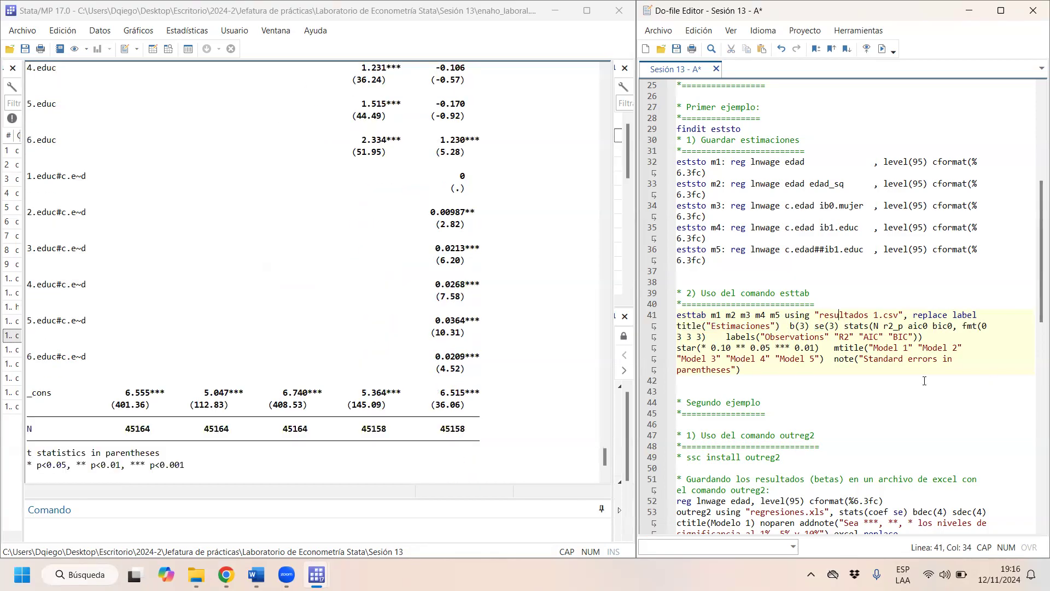
drag(845, 326, 953, 326)
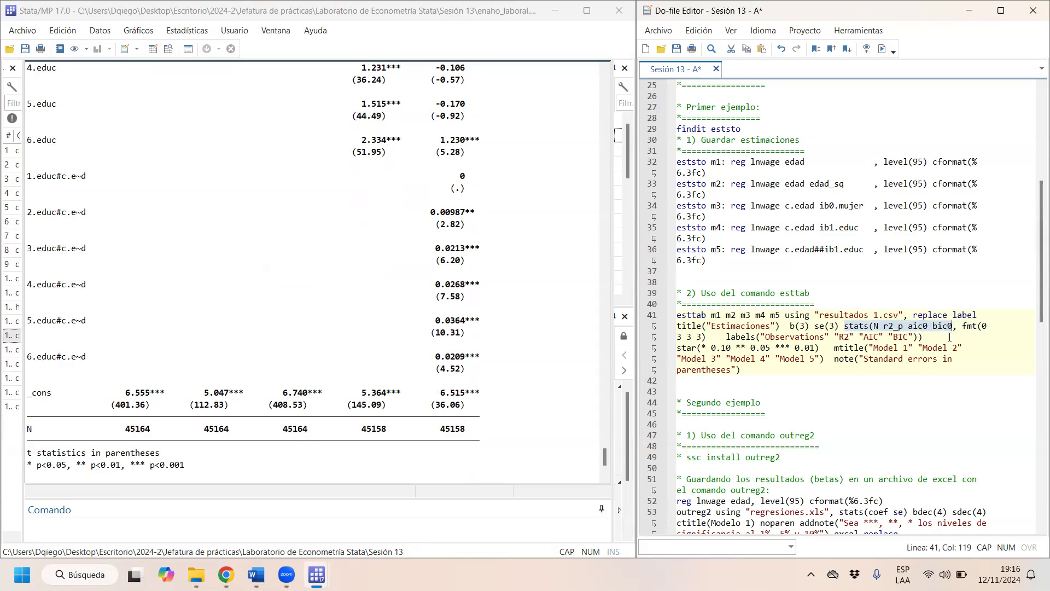
click(947, 328)
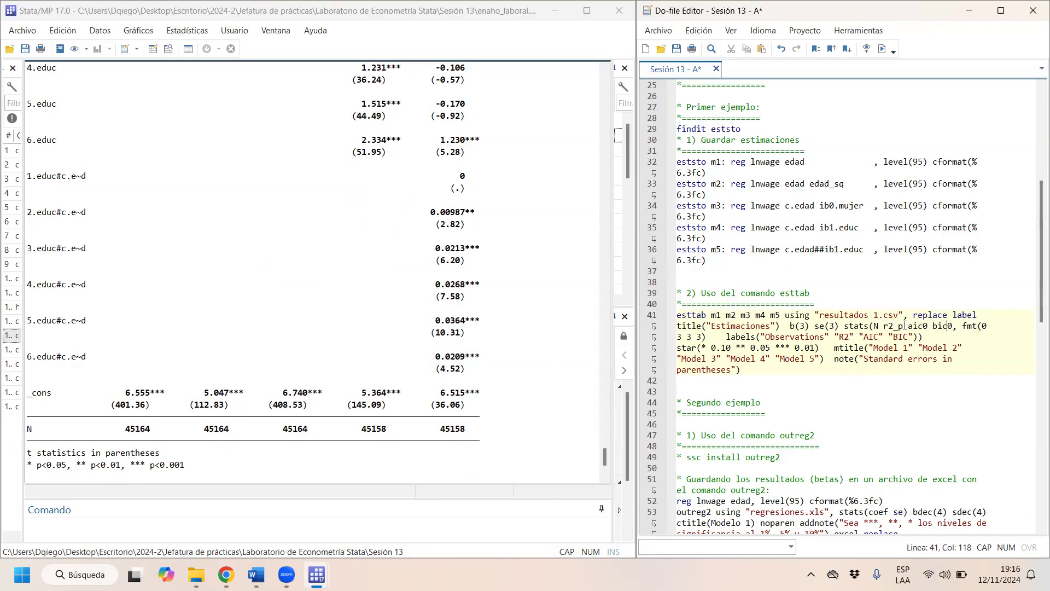
key(BackSpace)
key(Delete)
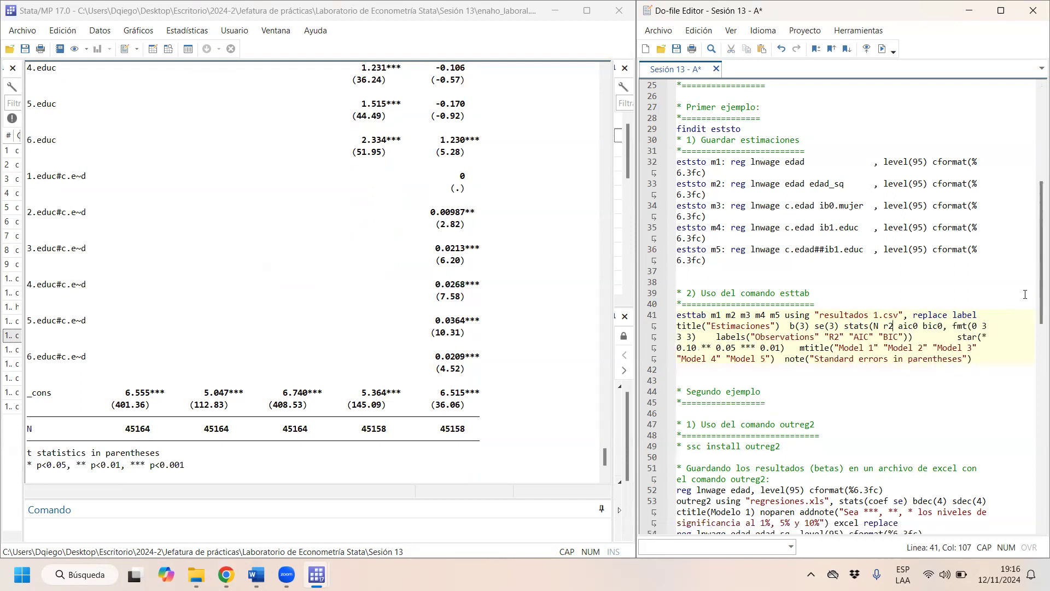
text(_p)
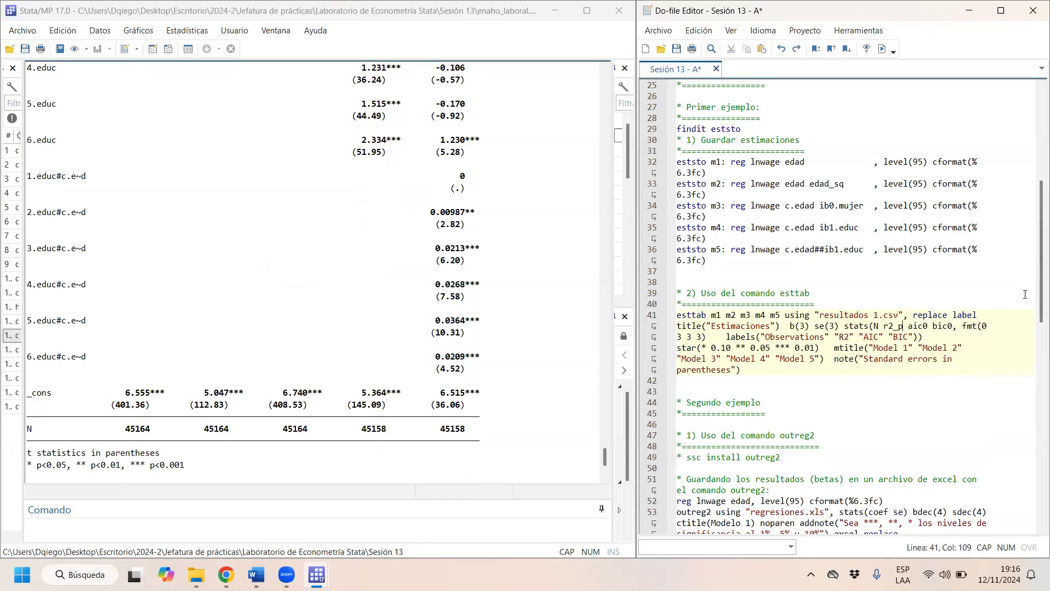
- Review the aic0, fmt, labels, star, mtitle and note options of the esttab command against the regression table's headings and footer
scroll(1025, 294, up, 1)
scroll(985, 311, down, 1)
drag(930, 326, 911, 326)
click(980, 326)
drag(736, 332, 919, 337)
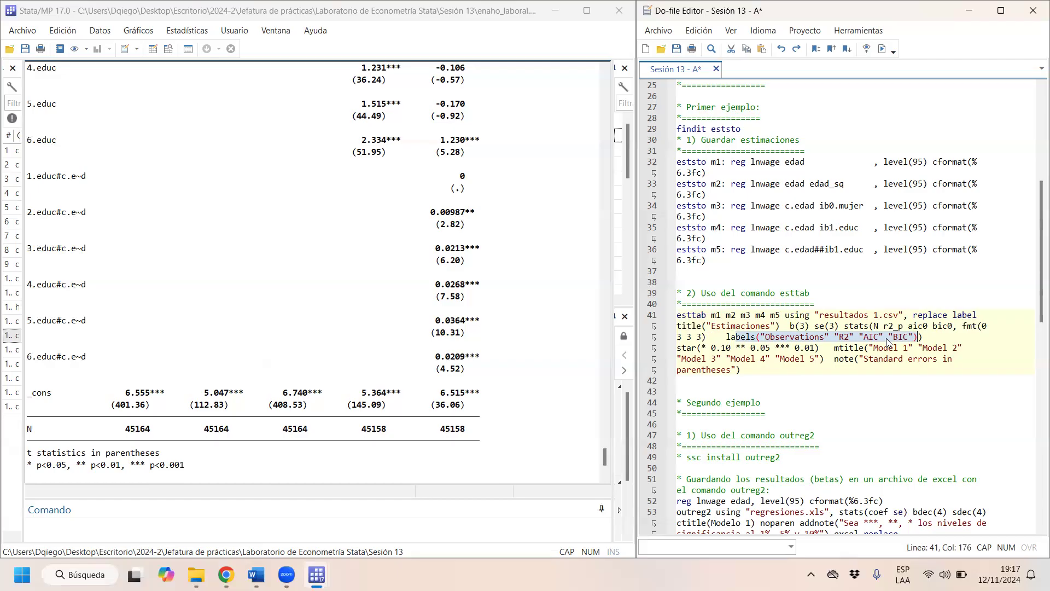
click(704, 347)
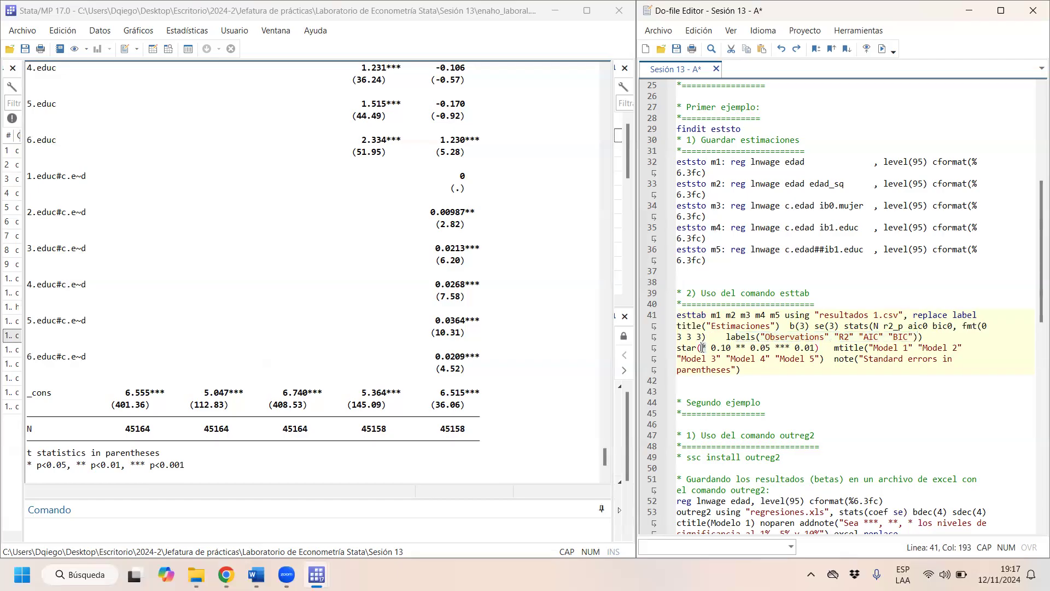
drag(732, 351, 895, 351)
scroll(255, 340, up, 12)
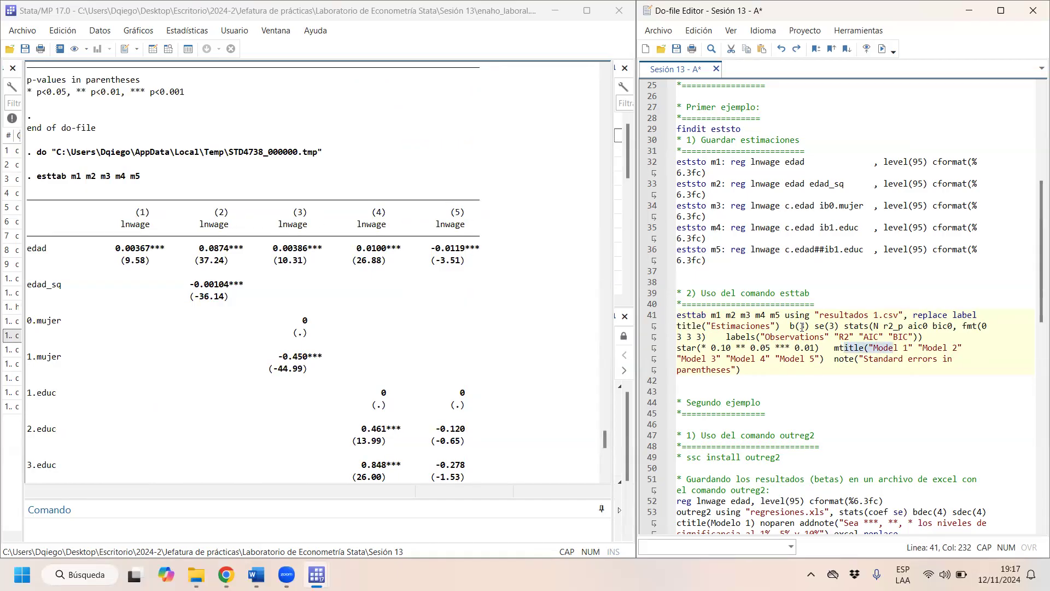
drag(835, 361, 761, 371)
scroll(442, 416, down, 10)
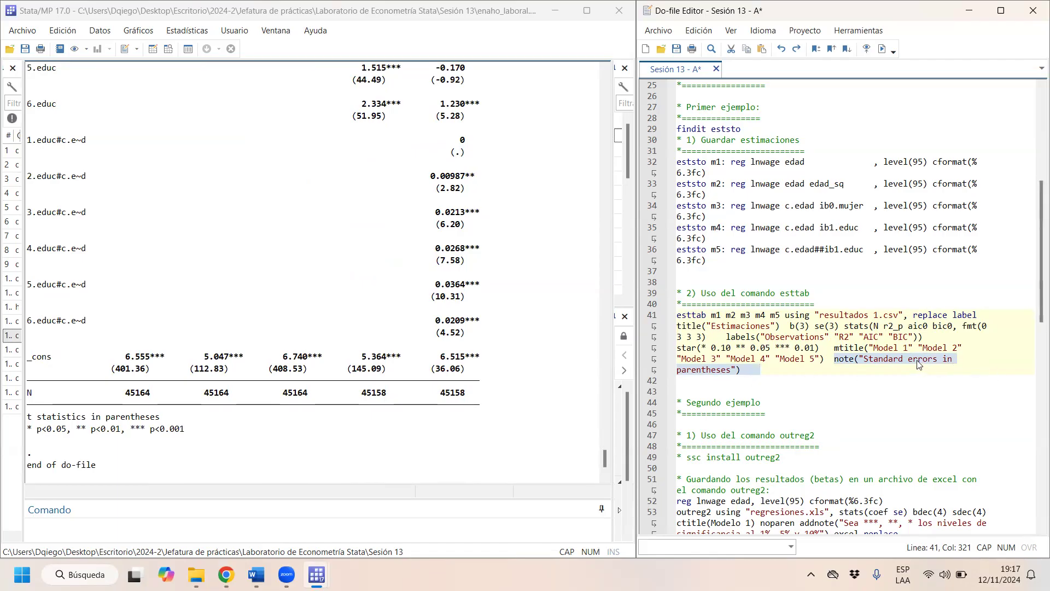
- Run the full-options esttab command from the do-file and open the exported resultados 1.csv in Excel
drag(766, 370, 644, 309)
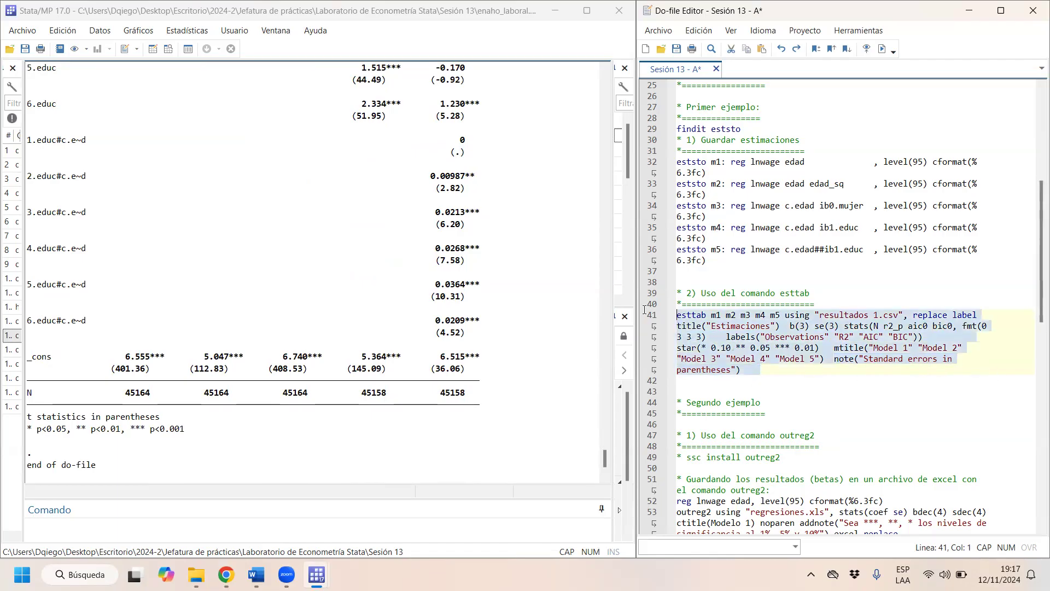
key(ctrl+d)
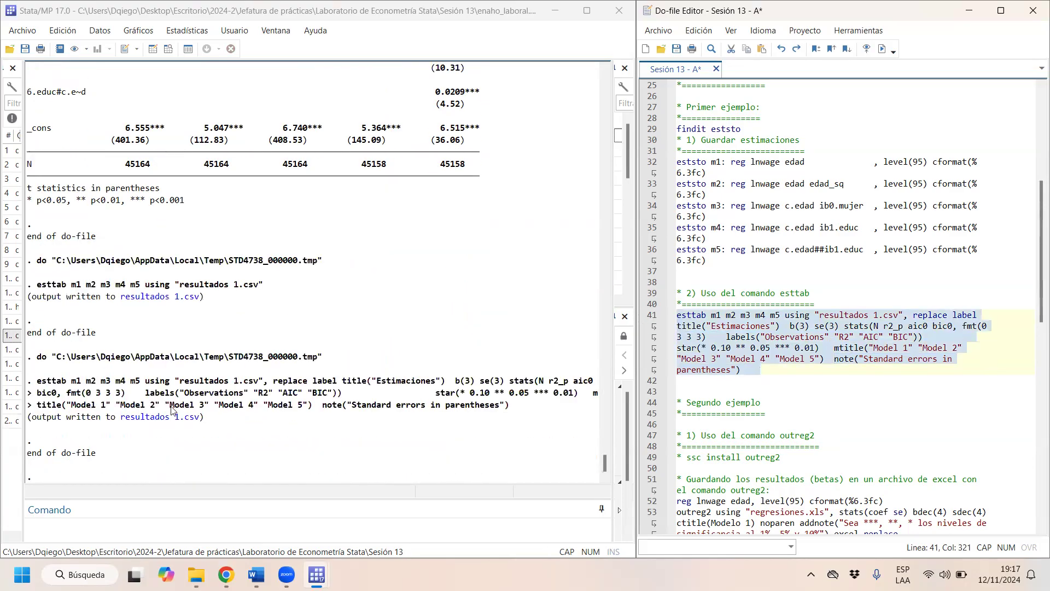
click(173, 422)
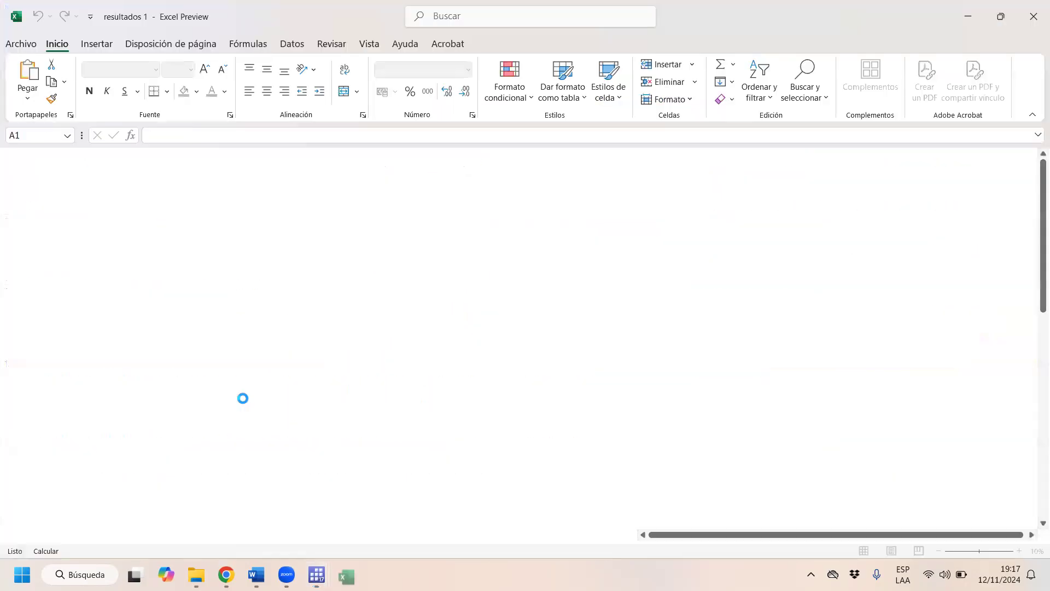
- Split column A of the resultados 1 sheet into separate columns with Text to Columns, using the comma as delimiter
click(46, 154)
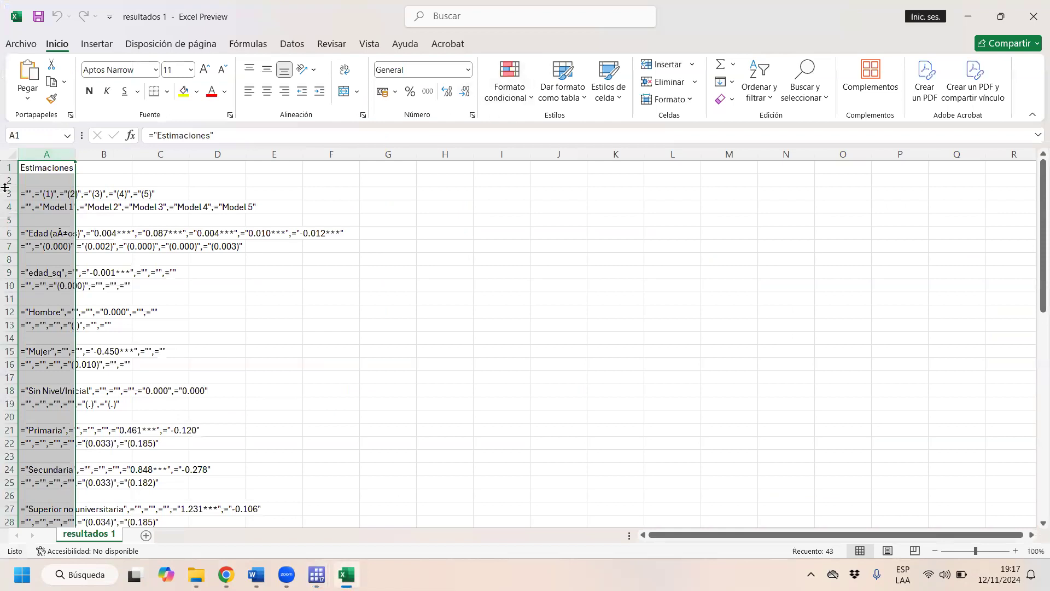
click(292, 44)
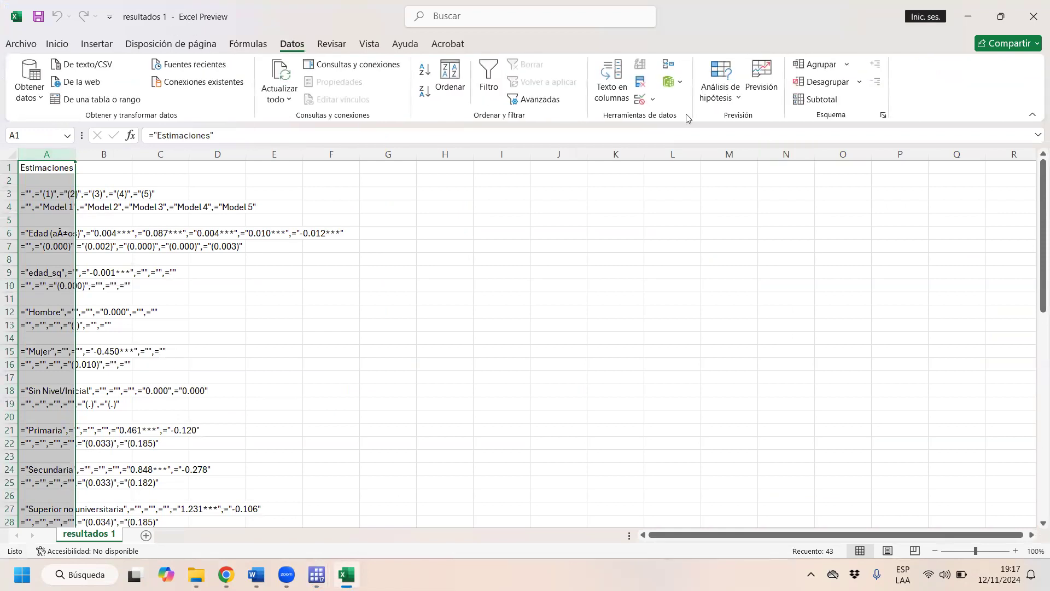
click(607, 104)
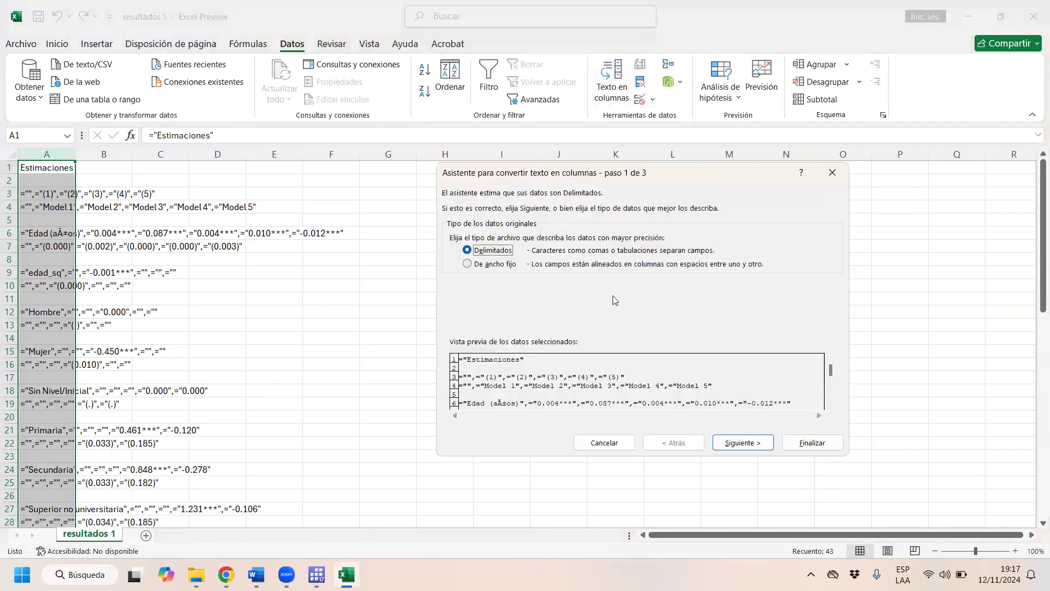
click(741, 442)
key(alt+c)
click(732, 440)
click(807, 441)
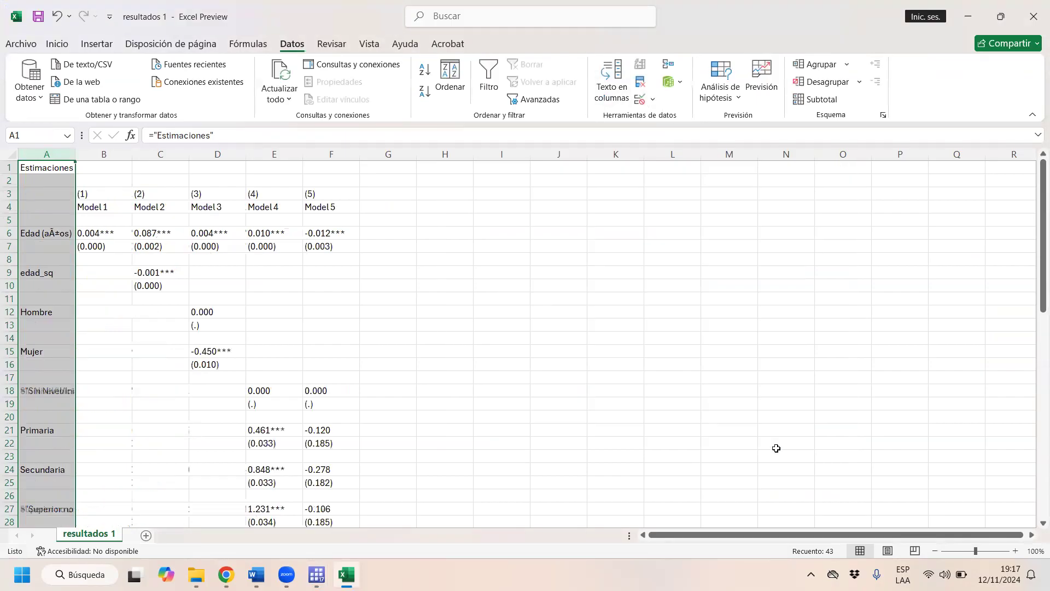
- Place the resultados 1 workbook side by side with the Sesión 13 - A do-file to compare table and command
scroll(73, 300, down, 5)
scroll(63, 337, up, 4)
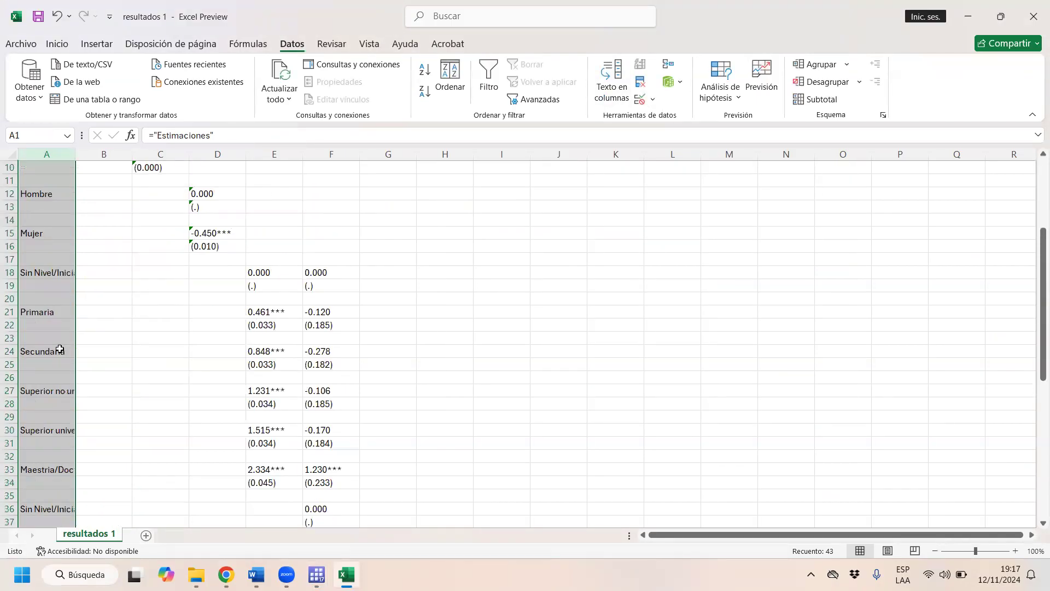
drag(2, 210, 0, 210)
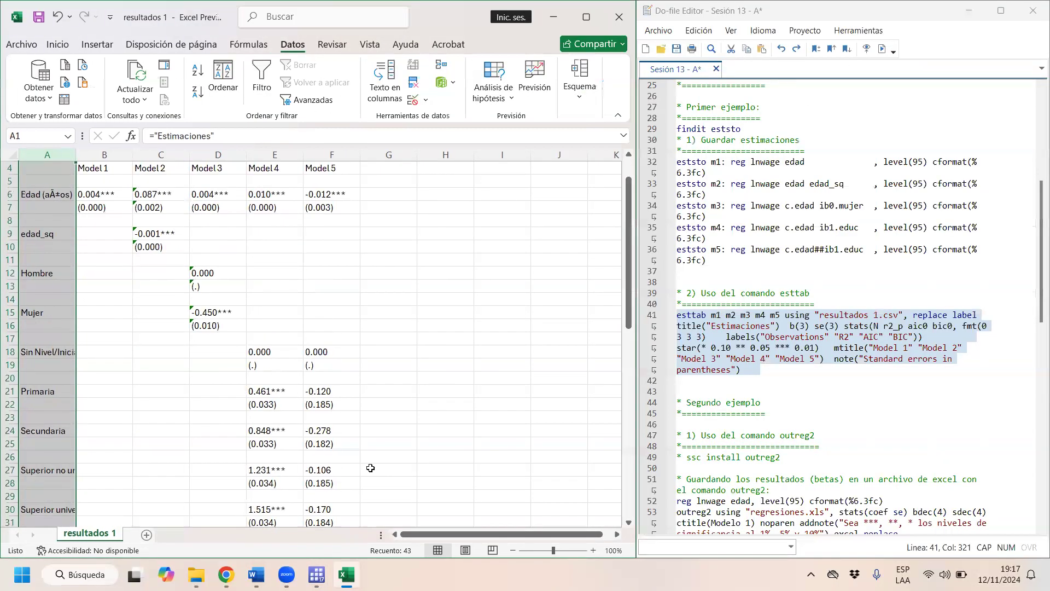
click(797, 325)
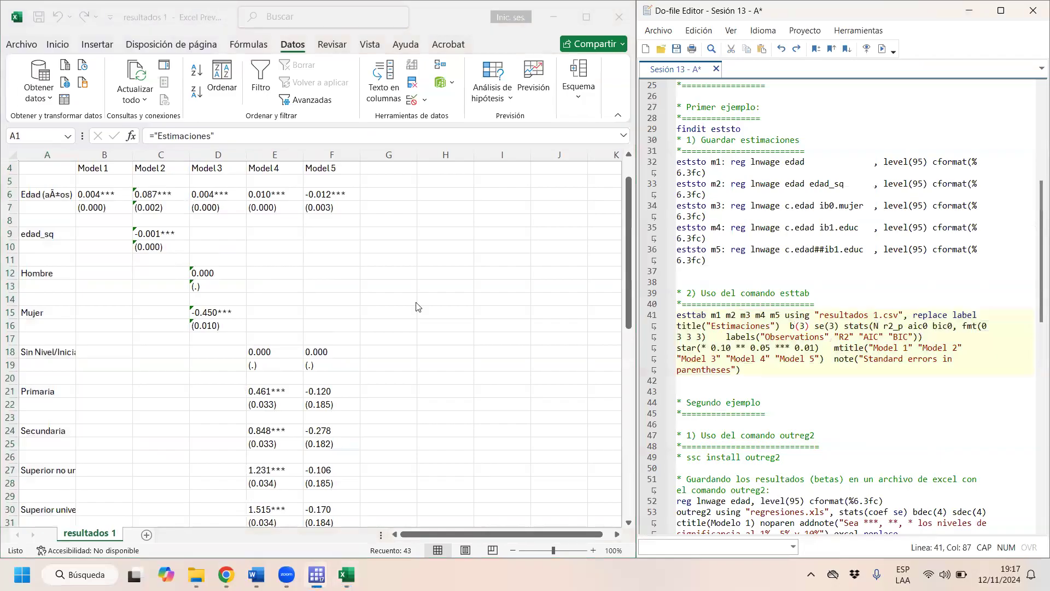
- Review the exported table's title and row labels in column A against the title and label options of the esttab command
scroll(23, 277, up, 1)
click(51, 198)
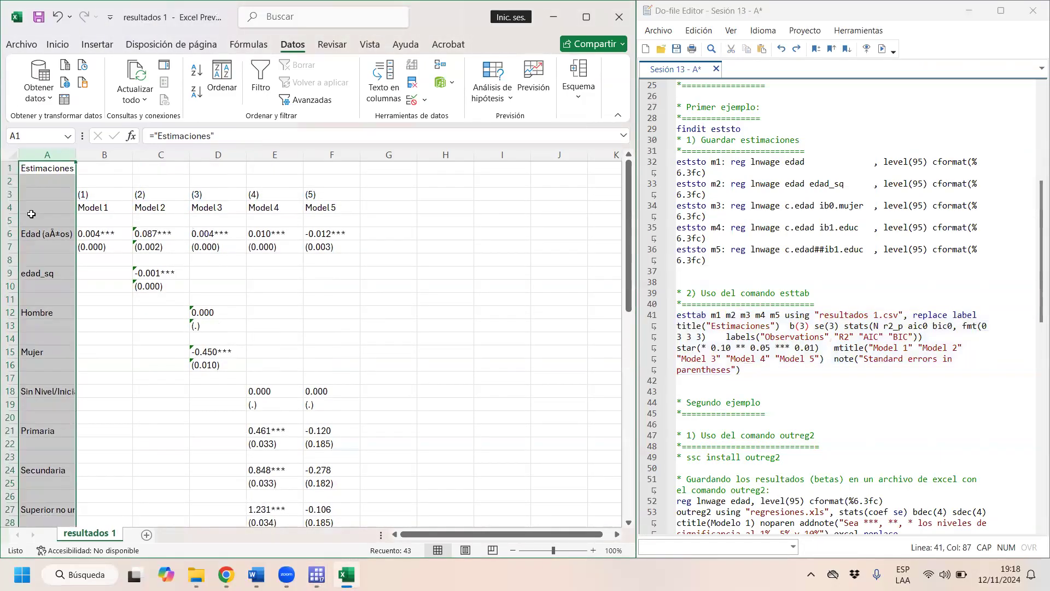
click(31, 214)
drag(34, 195, 54, 486)
scroll(55, 486, down, 4)
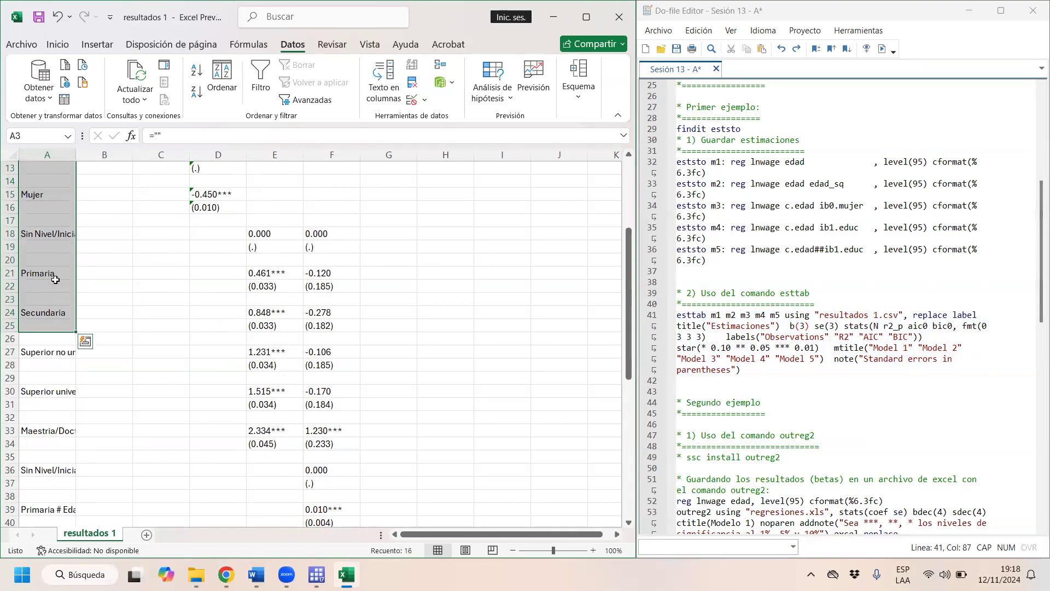
click(56, 280)
click(68, 315)
click(63, 352)
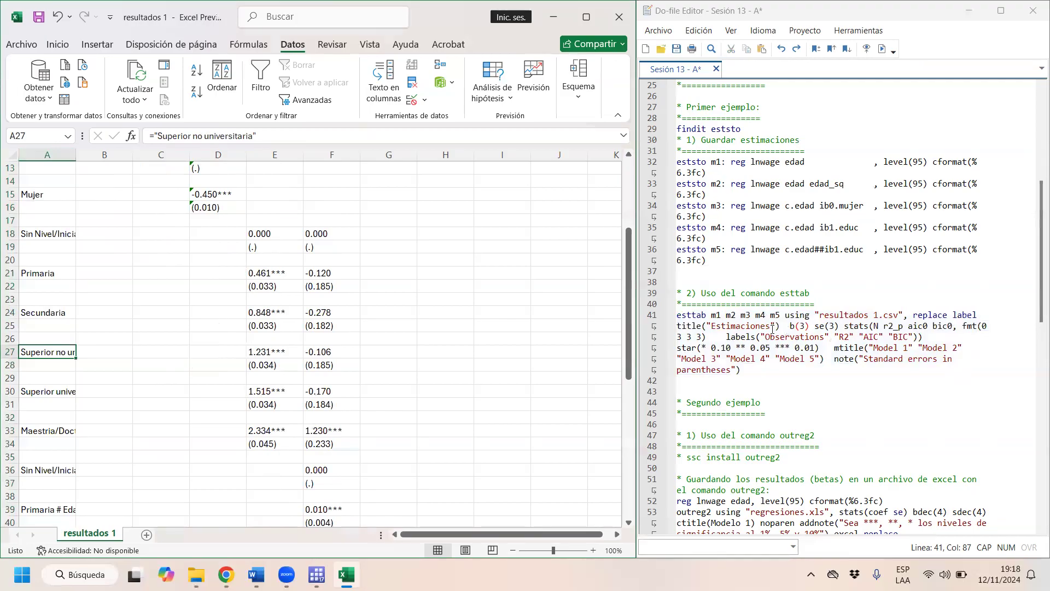
scroll(519, 314, up, 4)
click(45, 170)
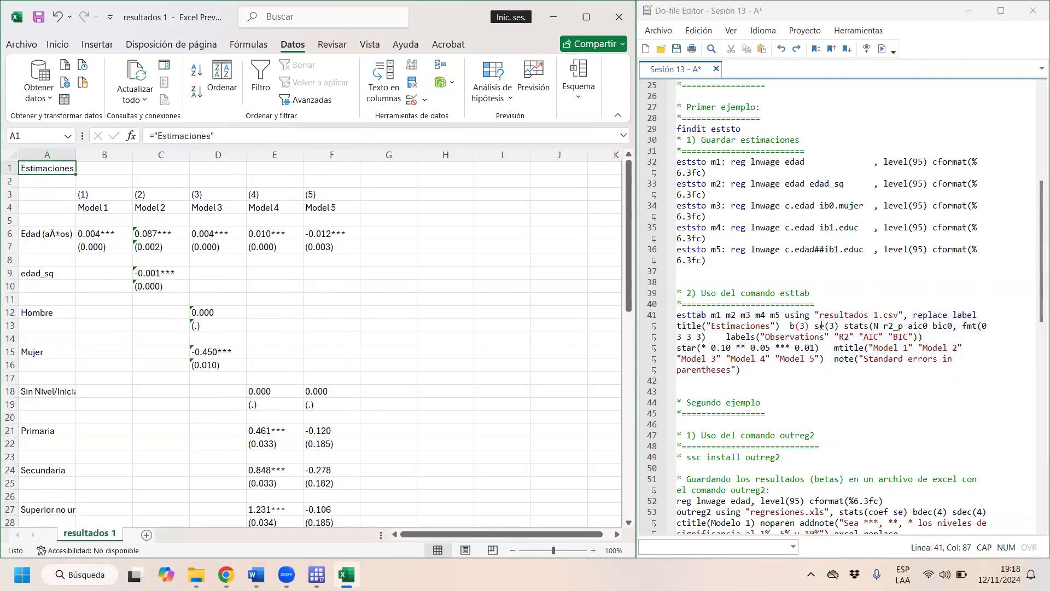
- Compare the b(3), se(3), stats and labels options with the table's coefficients, standard errors and the R2, AIC and BIC rows
drag(814, 326, 789, 324)
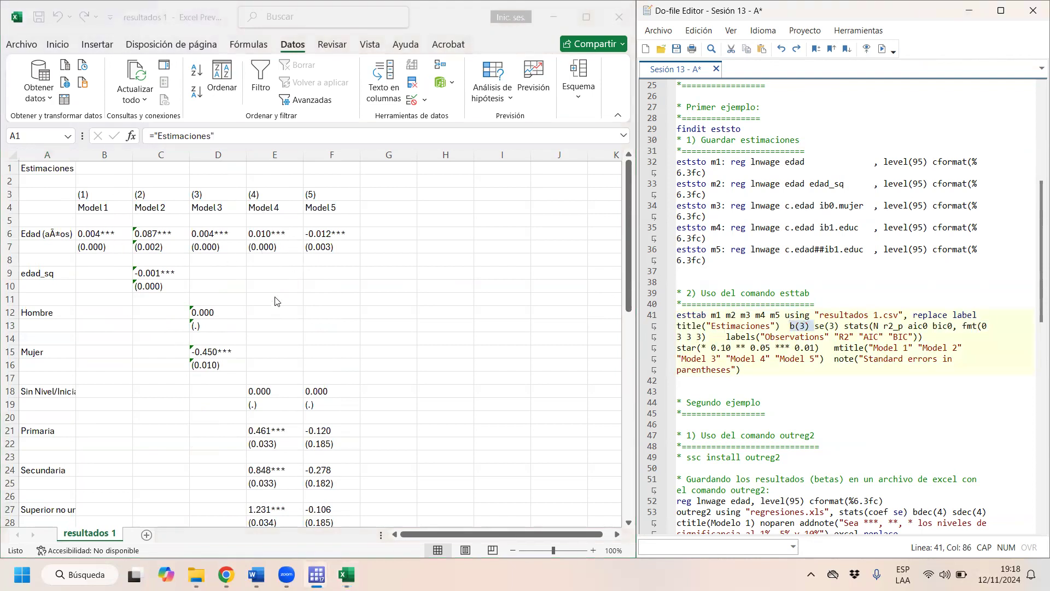
drag(835, 325, 821, 327)
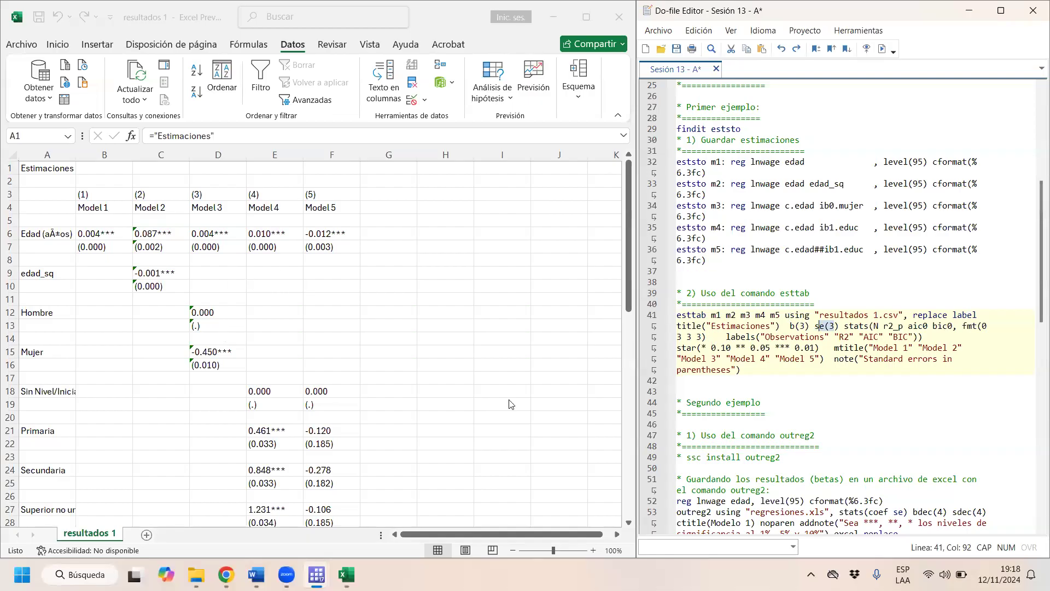
drag(845, 326, 949, 324)
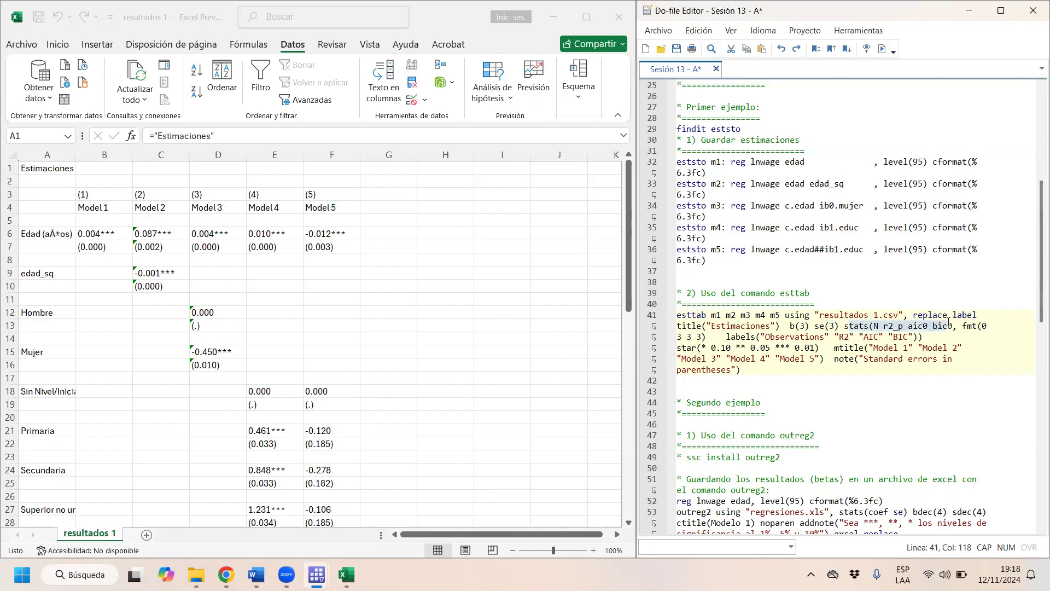
scroll(53, 409, down, 12)
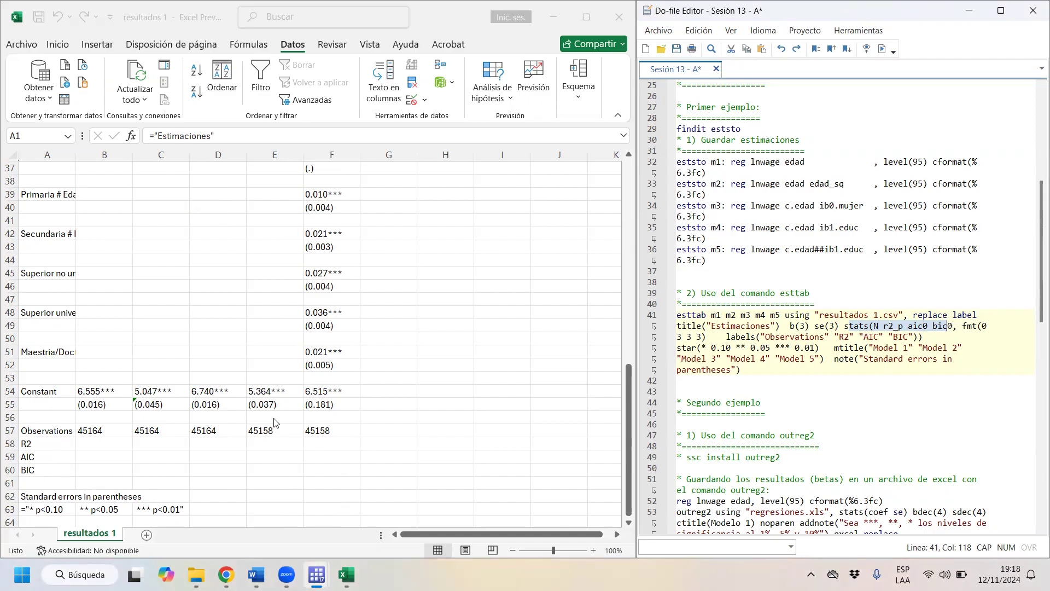
scroll(275, 422, down, 4)
click(99, 304)
drag(103, 286, 332, 311)
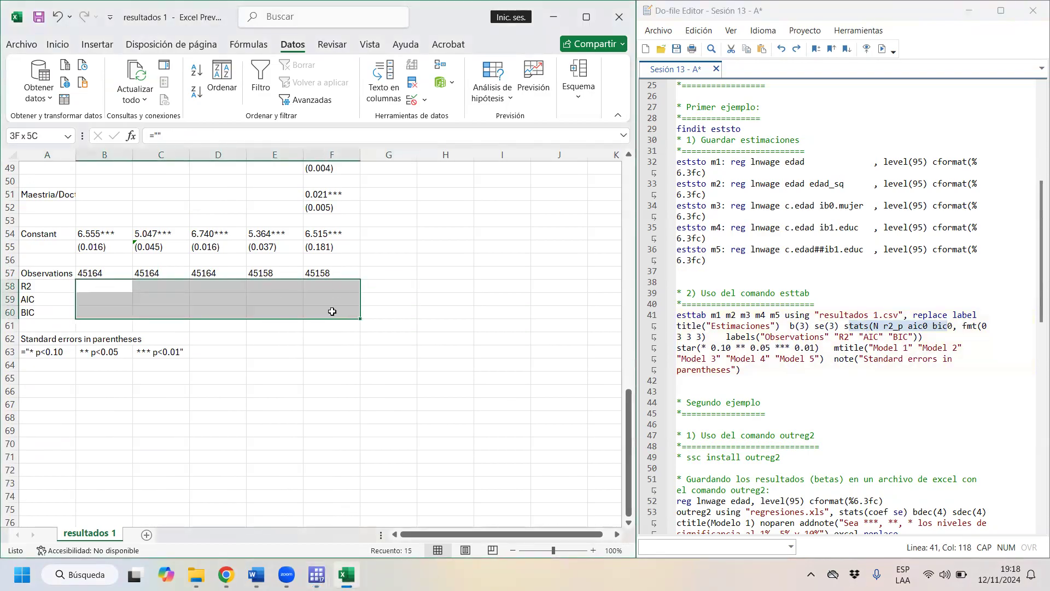
click(758, 331)
drag(756, 344, 854, 335)
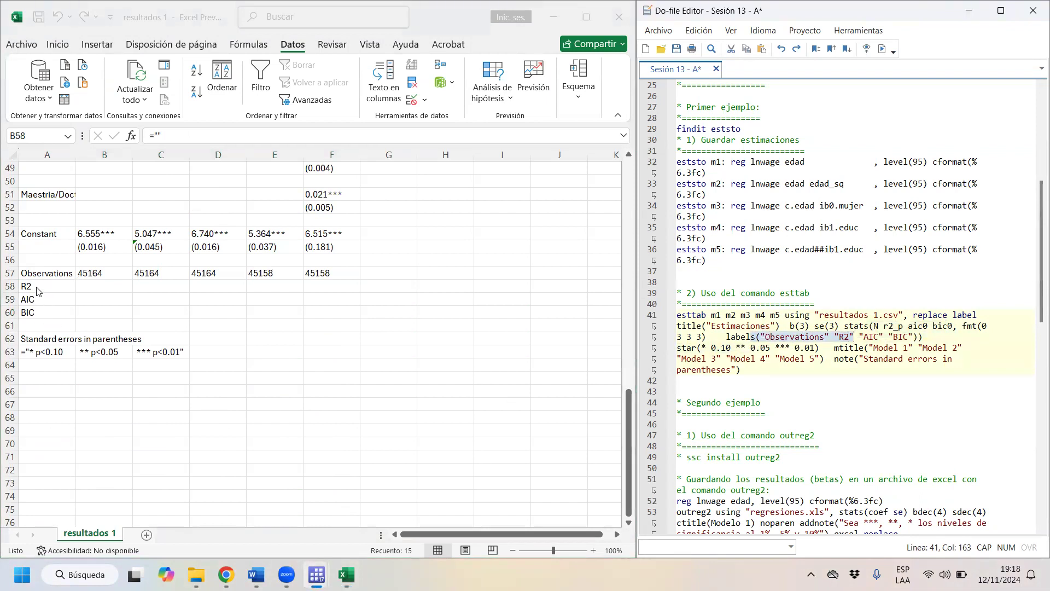
- Review the star, mtitle and note options of the esttab command against the table's significance stars, model headings and footnote
drag(711, 348, 661, 348)
scroll(320, 235, up, 4)
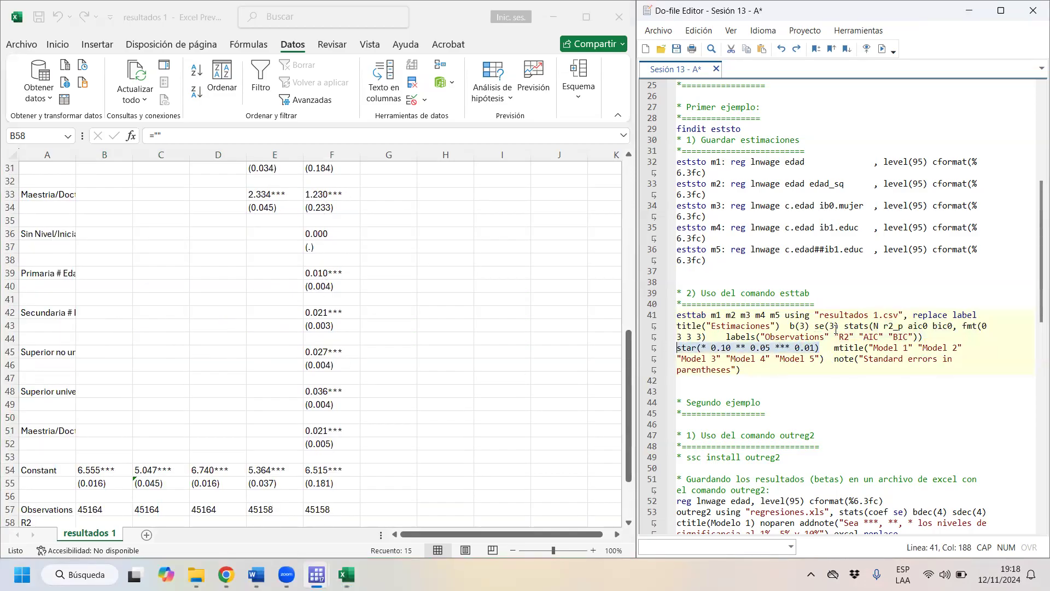
drag(831, 348, 990, 348)
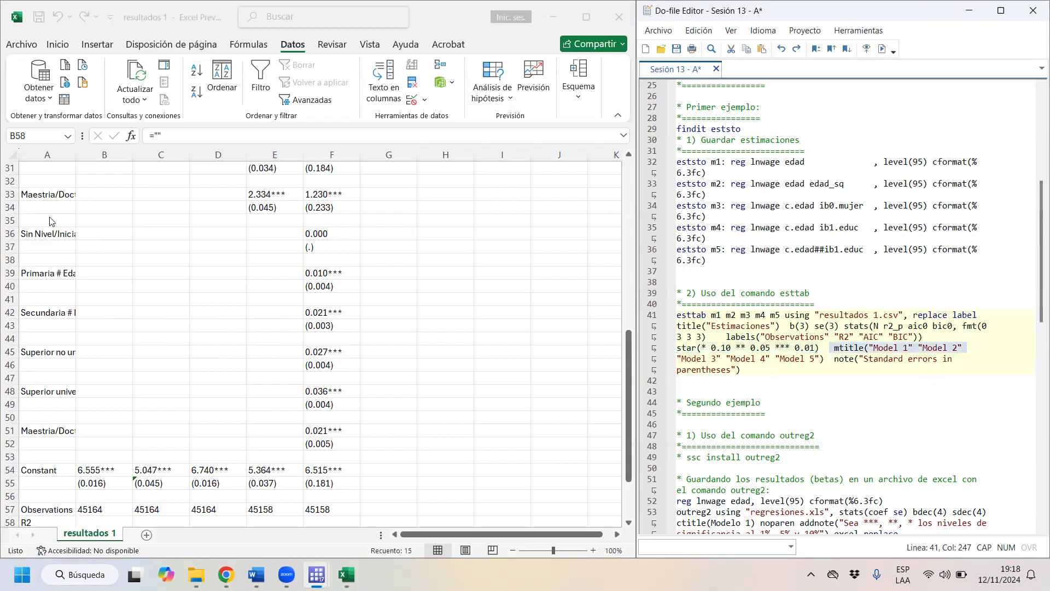
scroll(50, 220, up, 10)
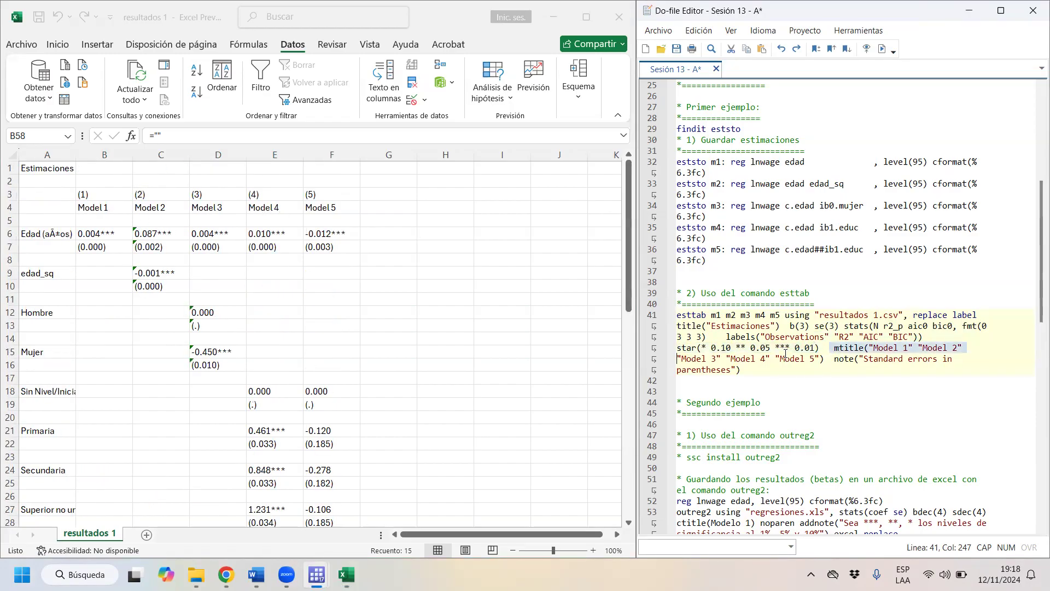
scroll(841, 275, down, 5)
scroll(841, 275, up, 2)
click(348, 298)
scroll(346, 296, down, 13)
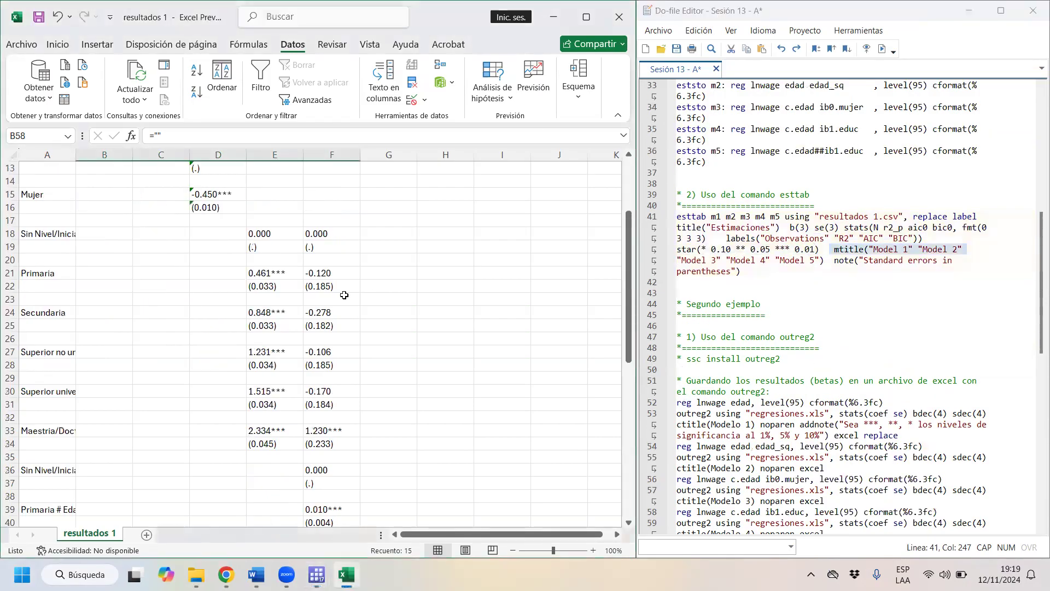
drag(53, 459, 130, 463)
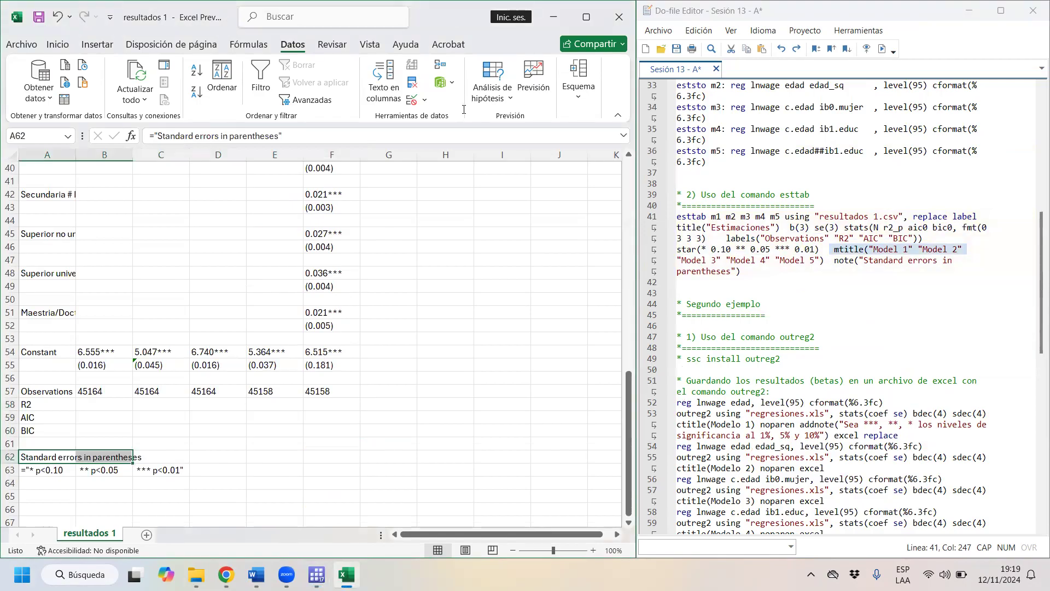
- Examine the R2, AIC and BIC rows of the exported table and close the workbook without saving
drag(33, 407, 334, 431)
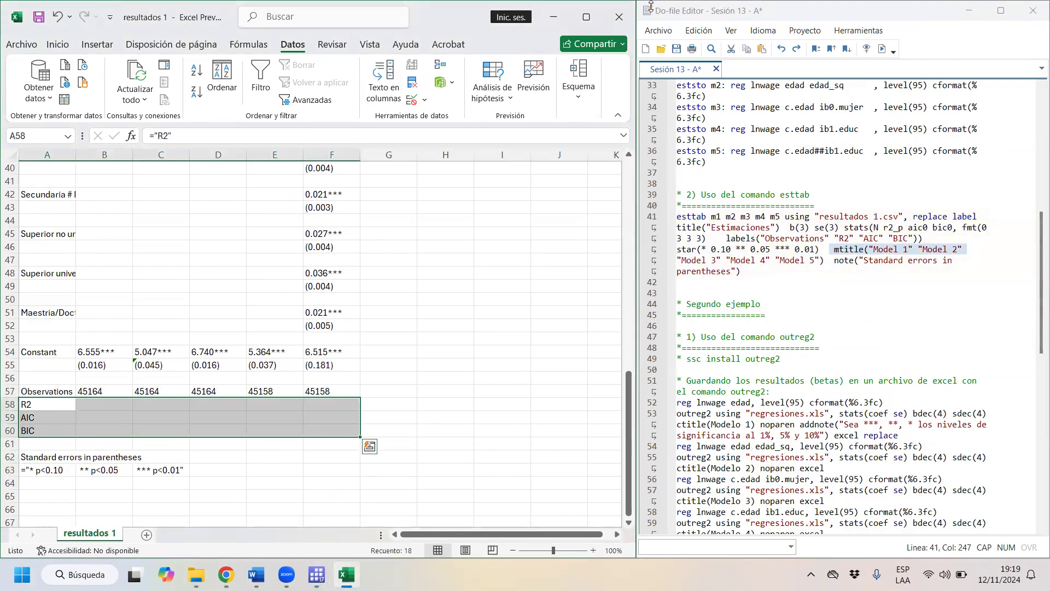
click(620, 17)
click(558, 305)
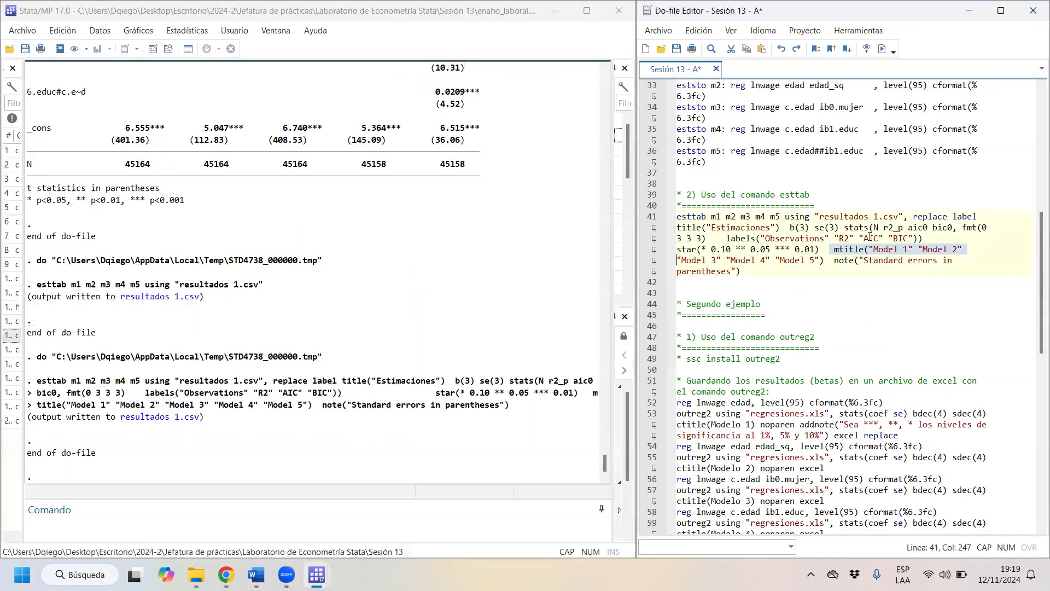
- Replace r2_p with r2 in the stats option of the esttab command and rerun the command from the do-file
click(891, 227)
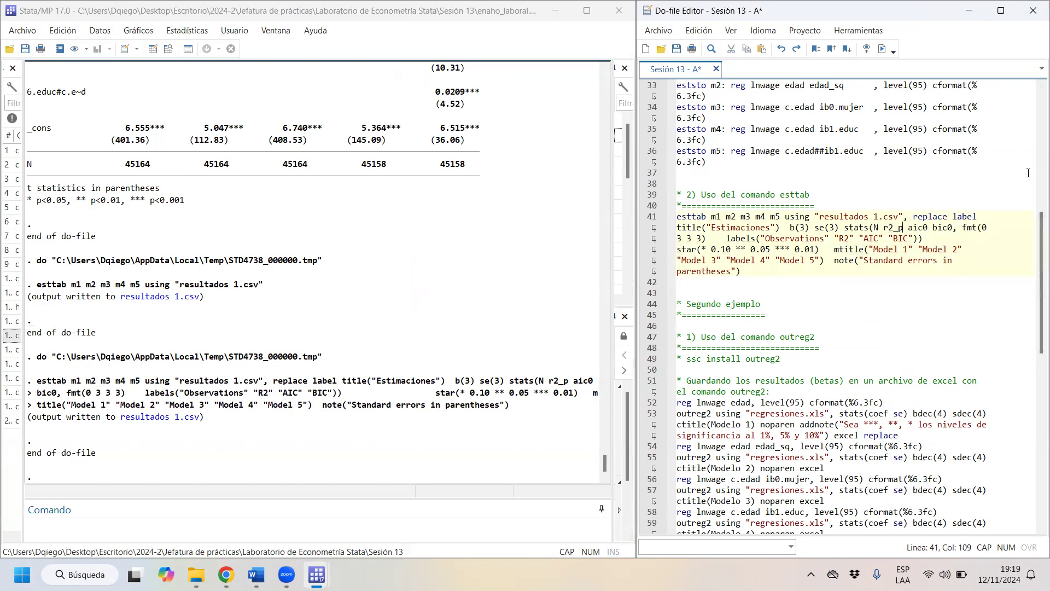
key(Delete)
key(Delete)
drag(677, 216, 991, 261)
key(ctrl+d)
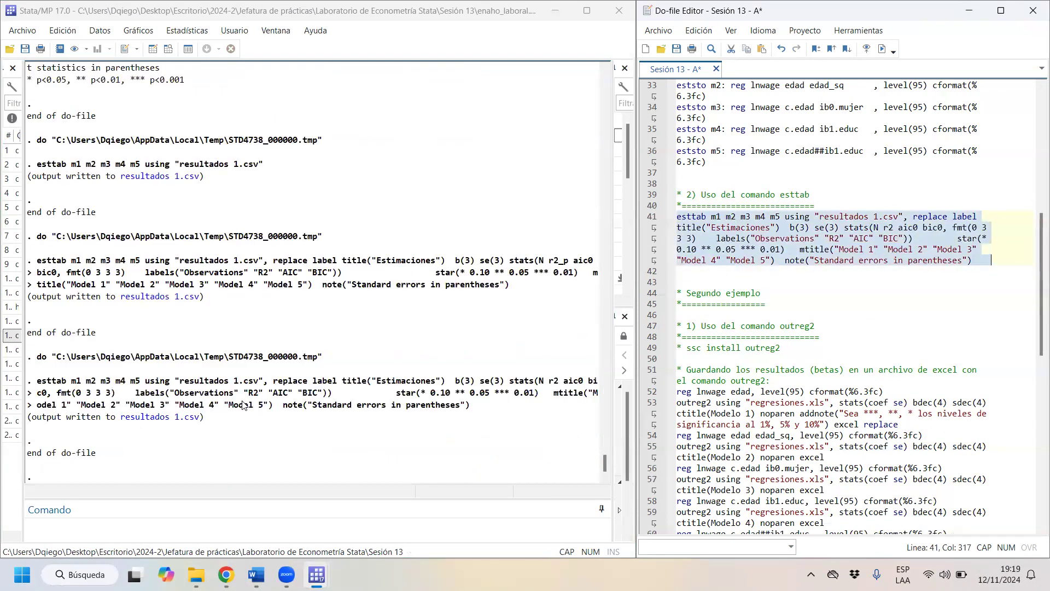
- Open the re-exported resultados 1.csv in Excel and split column A into comma-delimited columns
click(183, 418)
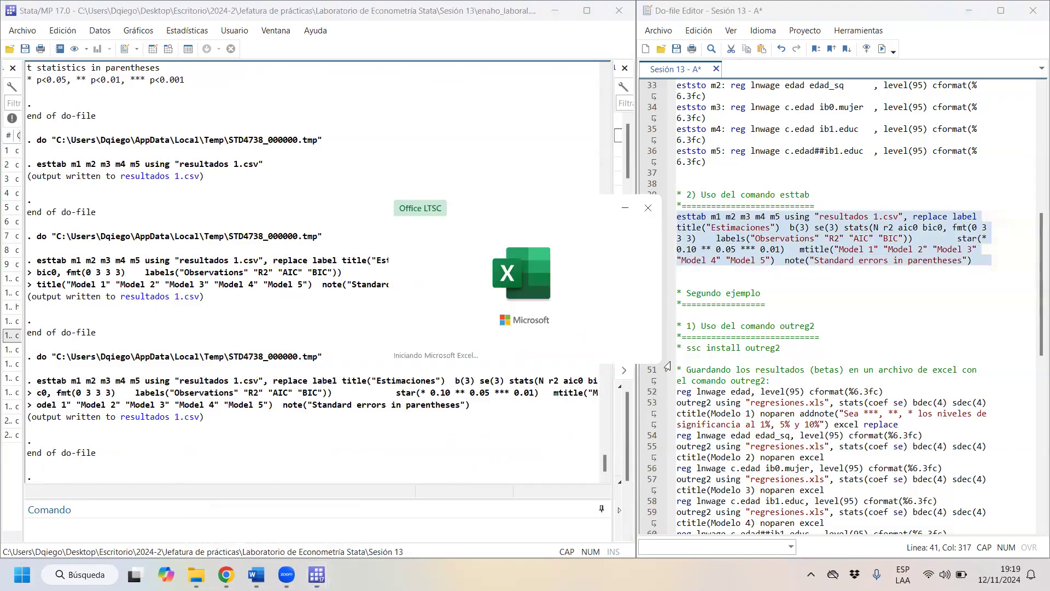
click(51, 155)
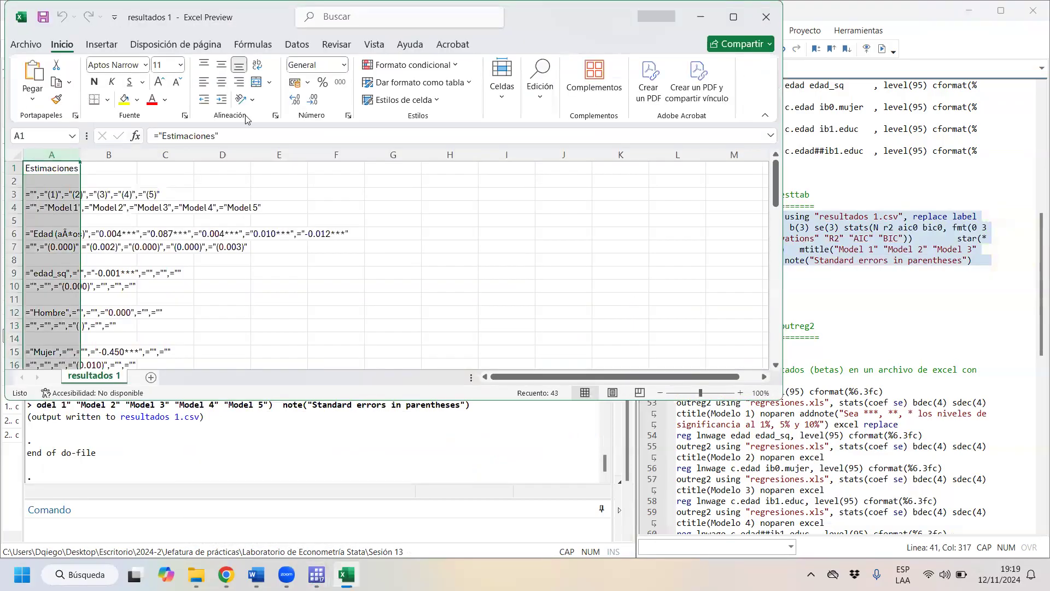
click(297, 44)
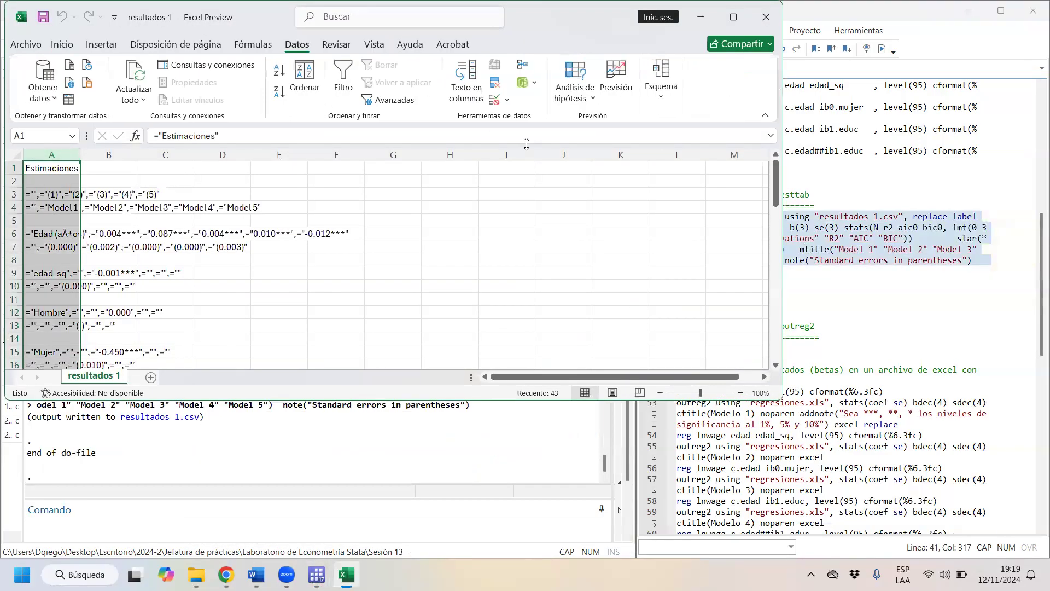
click(466, 81)
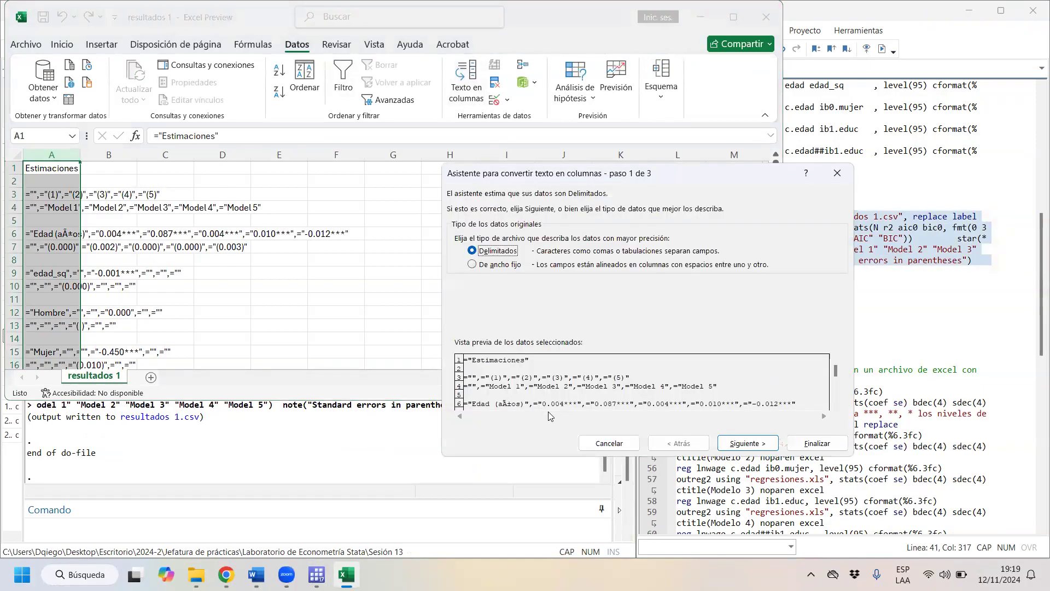
click(745, 441)
click(474, 263)
click(747, 443)
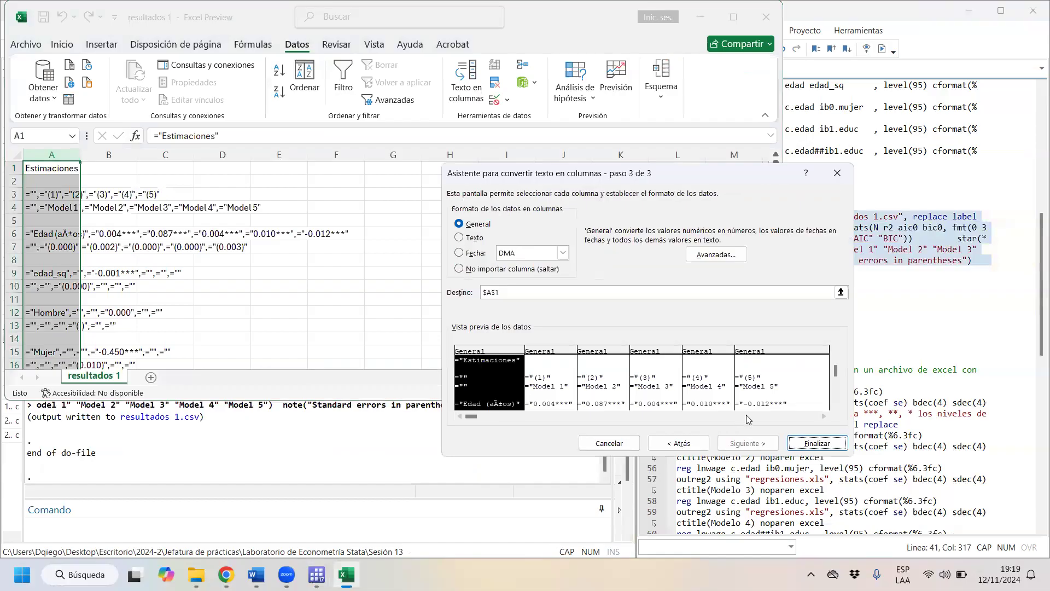
click(817, 443)
- Check the R2 row of the re-exported table, close the workbook without saving and return to Stata
scroll(365, 260, down, 1)
scroll(365, 259, down, 14)
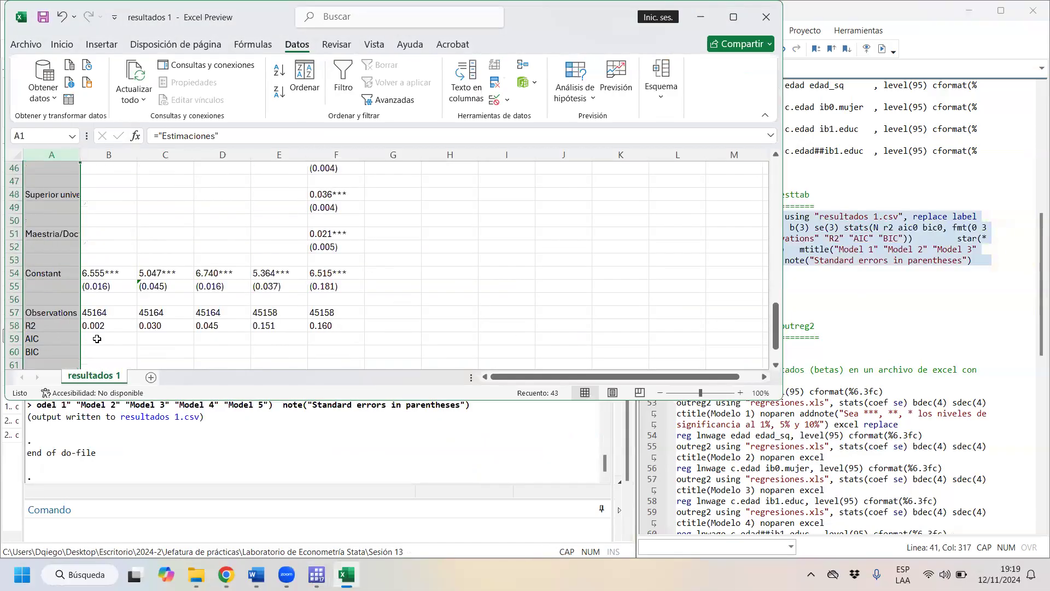
click(67, 326)
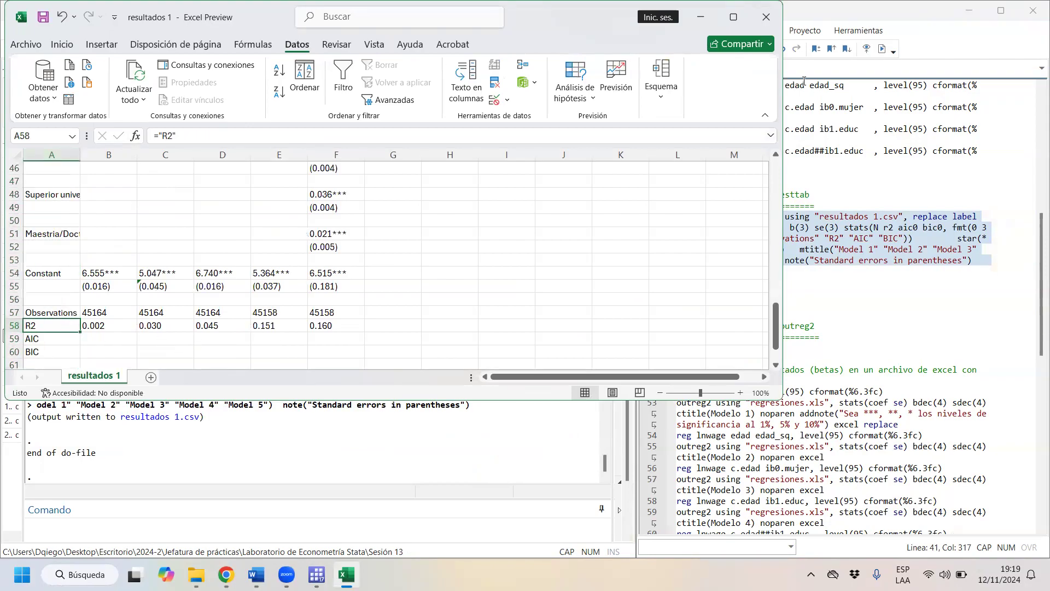
click(766, 17)
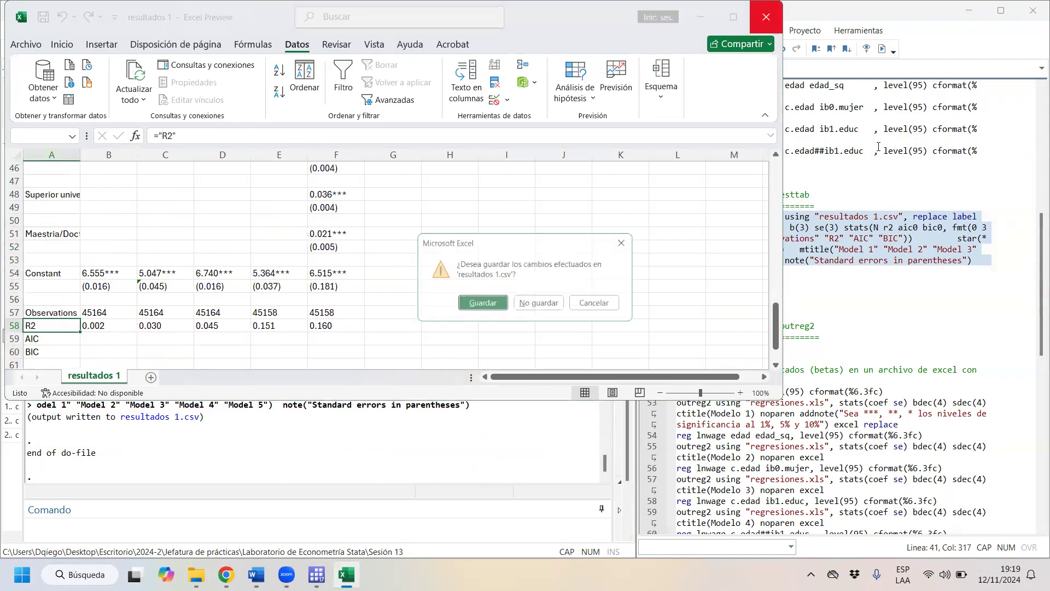
click(547, 307)
click(425, 497)
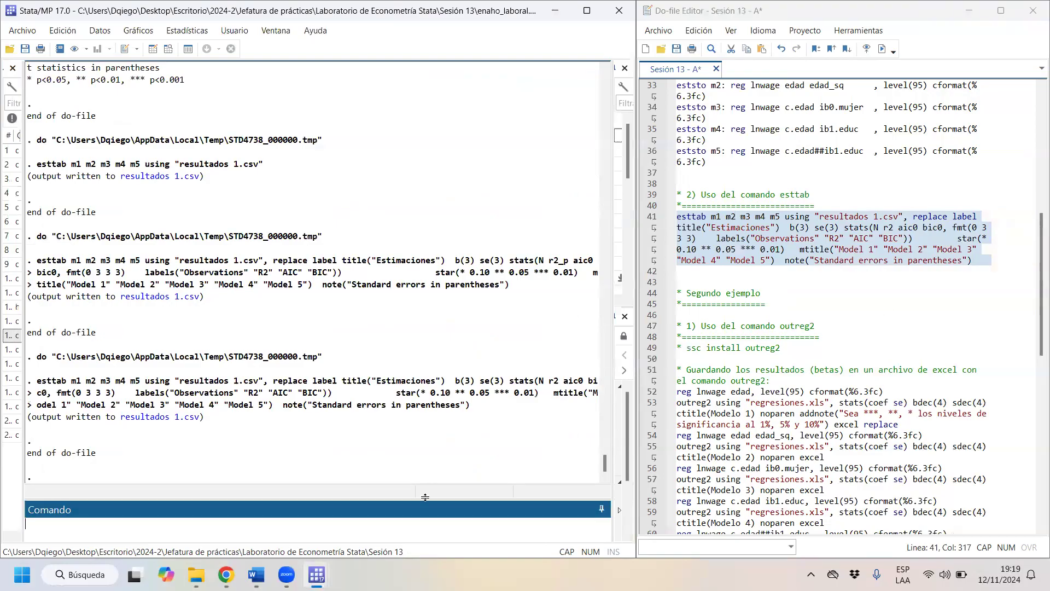
- Open the help page for esttab beside the do-file and read its summary statistics options
key(Caps_Lock)
text(hel)
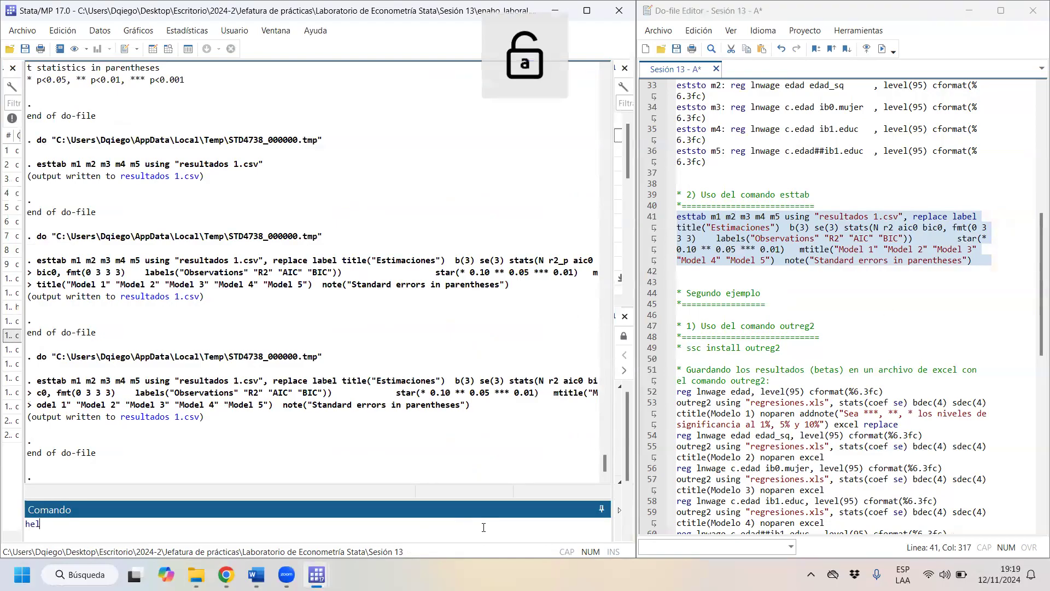
text(p esttab)
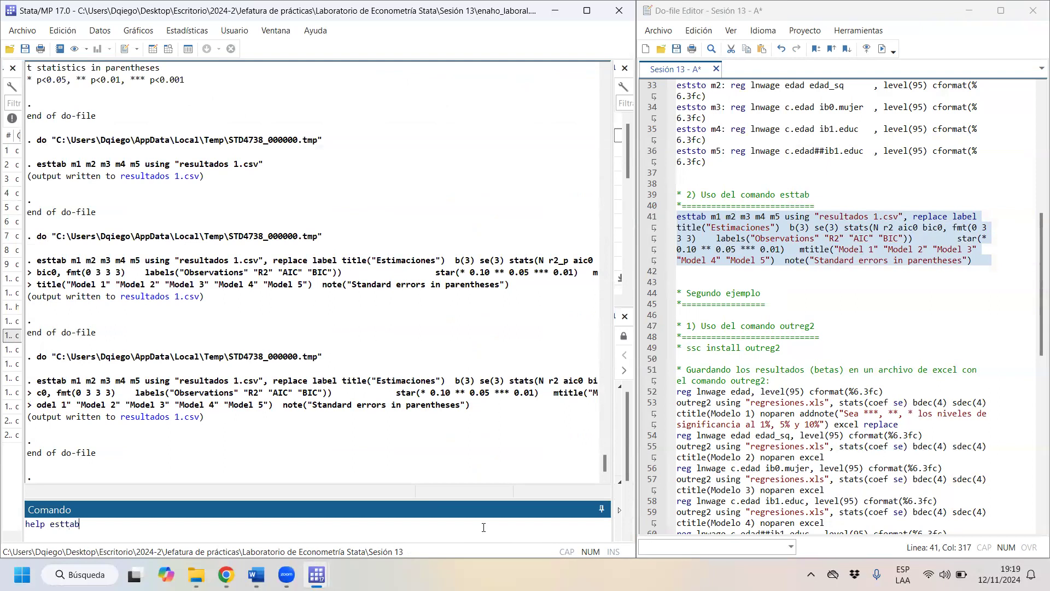
key(Return)
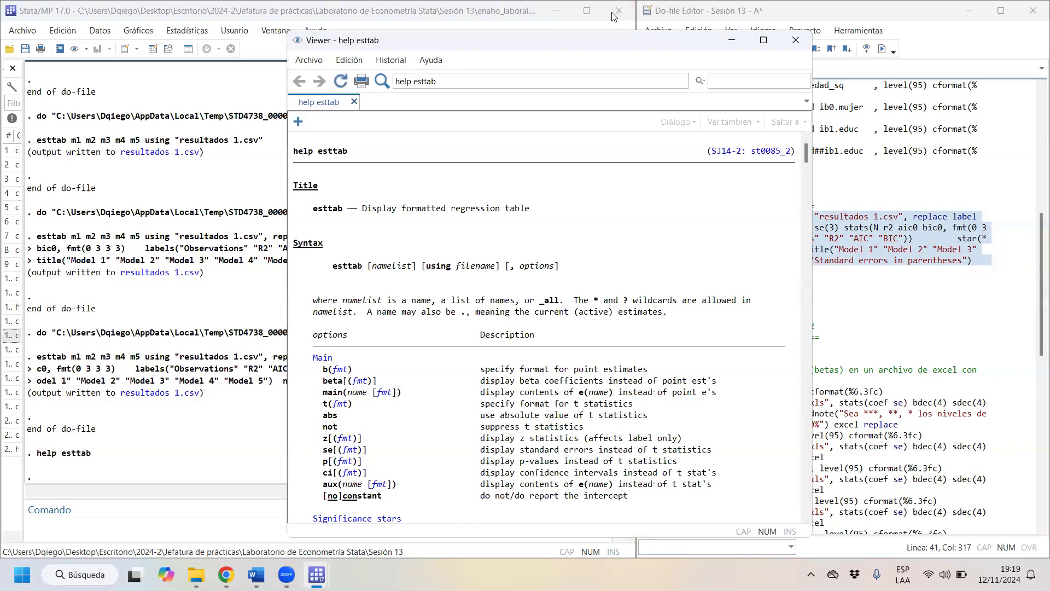
key(super+Left)
scroll(361, 479, down, 1)
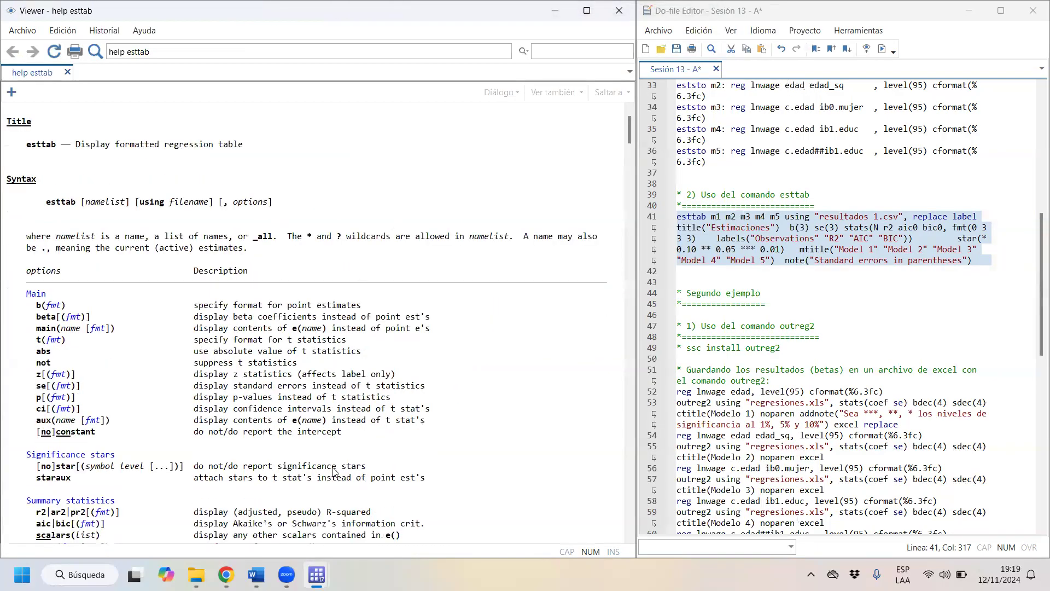
scroll(269, 495, down, 6)
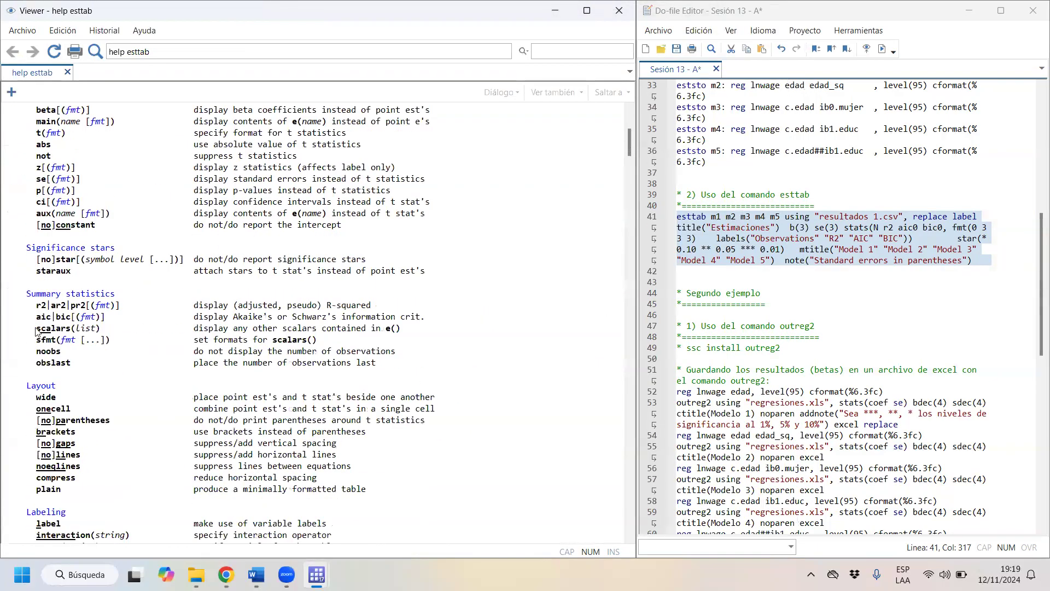
click(854, 249)
text(_p)
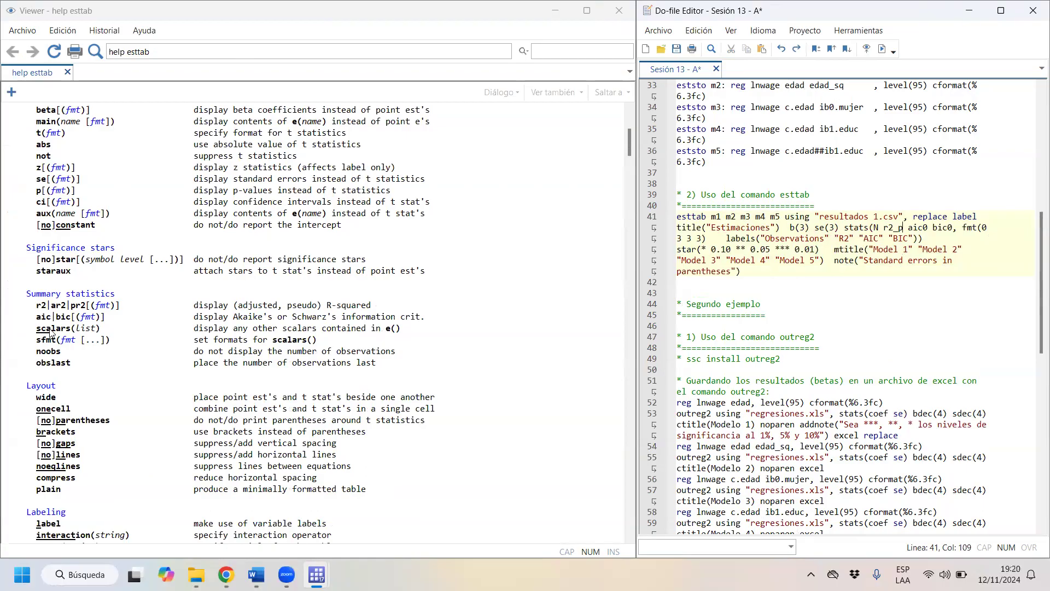
click(81, 309)
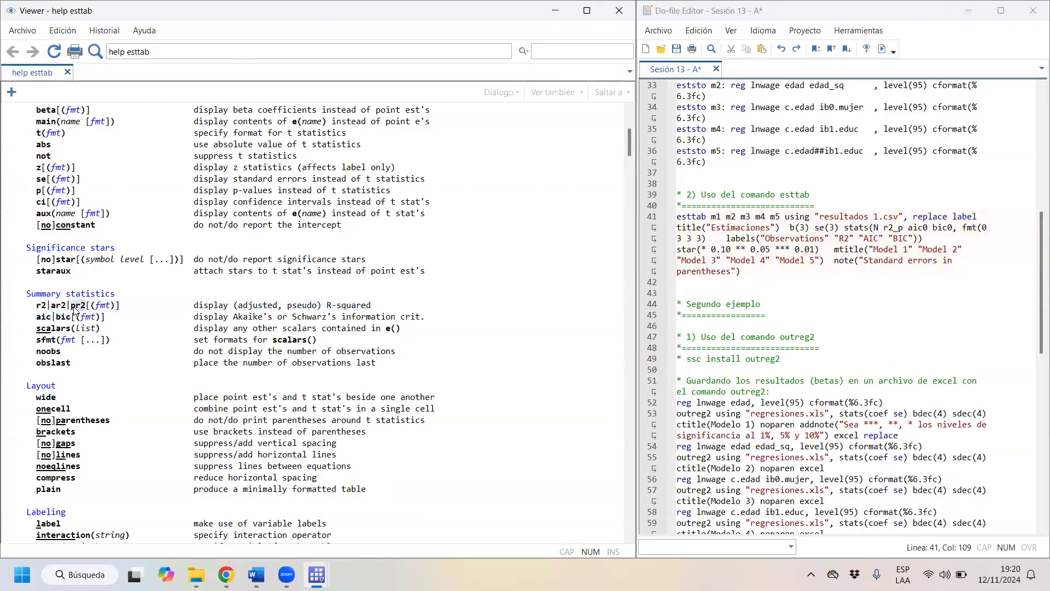
click(897, 227)
key(BackSpace)
key(BackSpace)
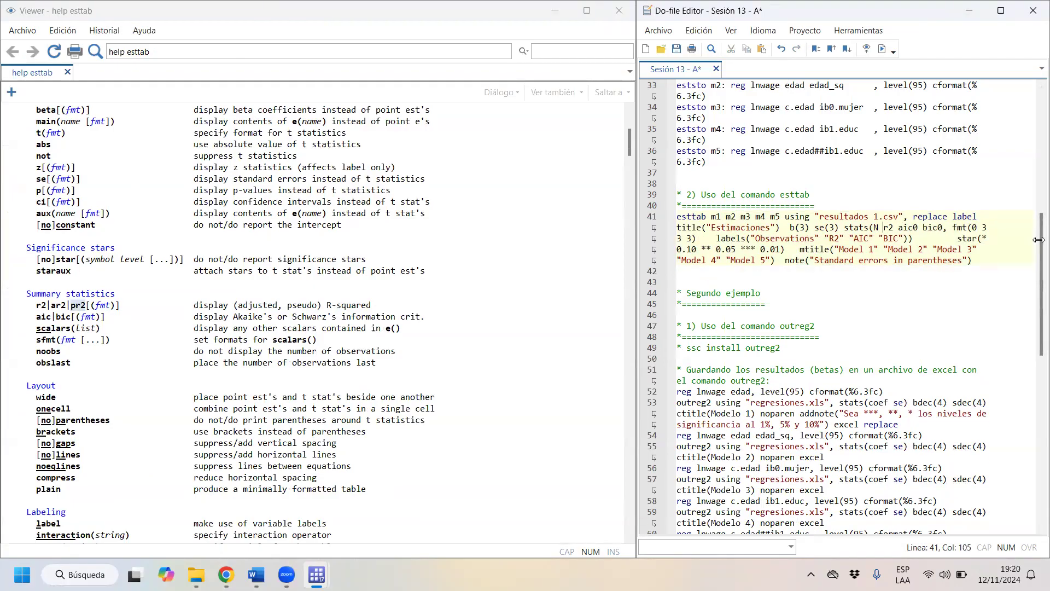
- Change the statistics in the esttab stats option to N pr2 aic bic
text(p)
key(Right)
key(Right)
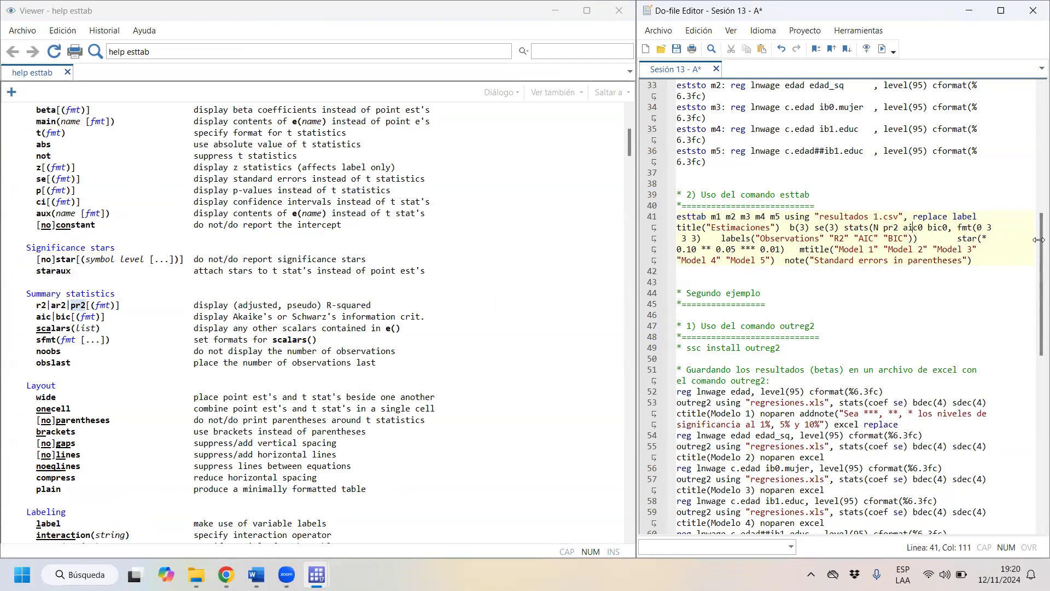
key(BackSpace)
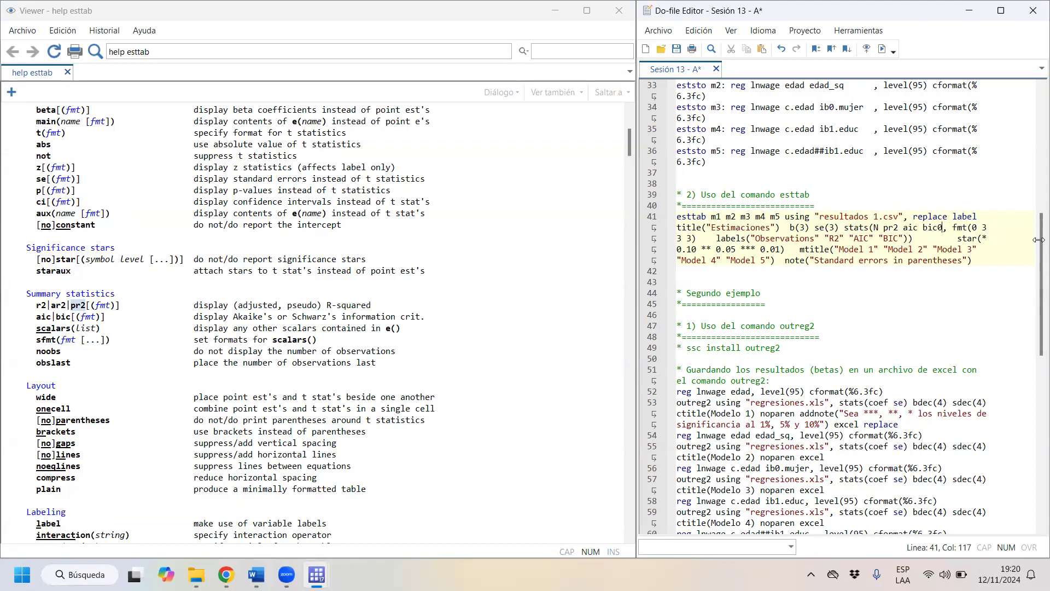
key(BackSpace)
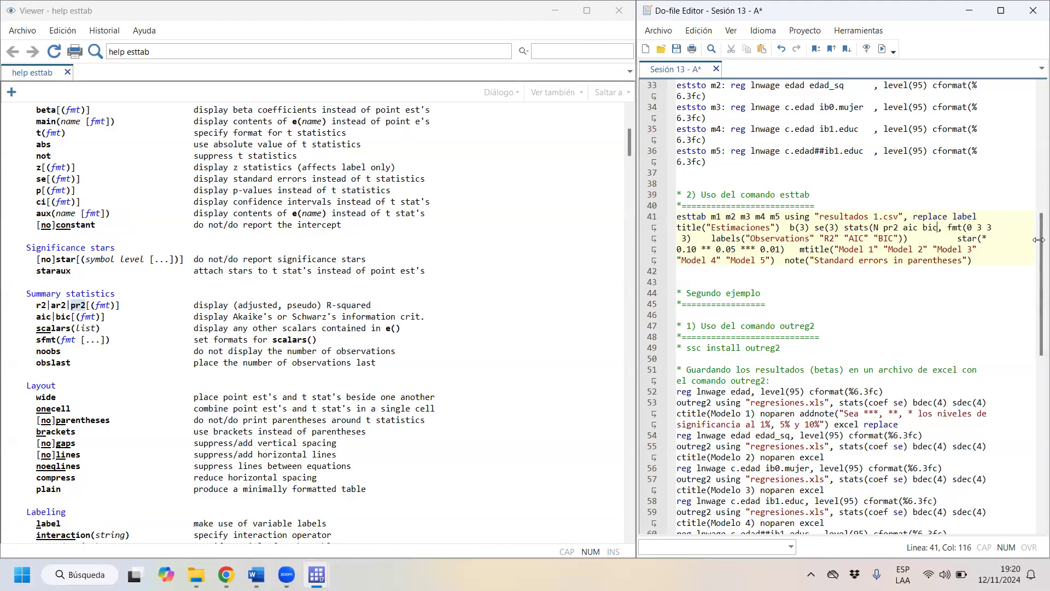
- Close the esttab help page and rerun the edited esttab command from the do-file
click(619, 12)
drag(677, 216, 727, 270)
drag(716, 216, 728, 260)
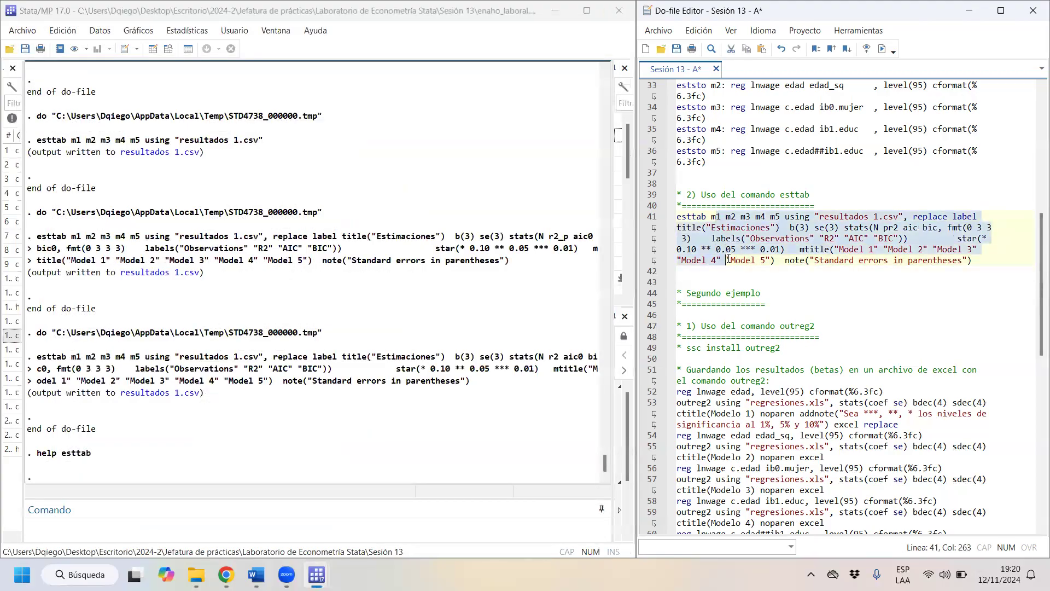
click(881, 48)
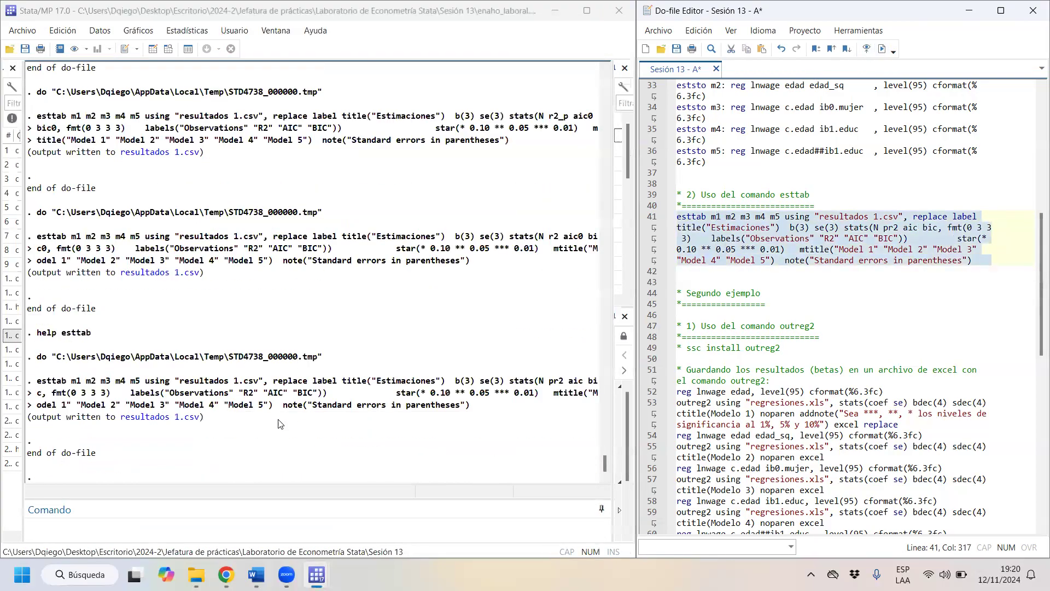
- Open the exported resultados 1.csv in Excel and split column A into columns at the commas
click(195, 418)
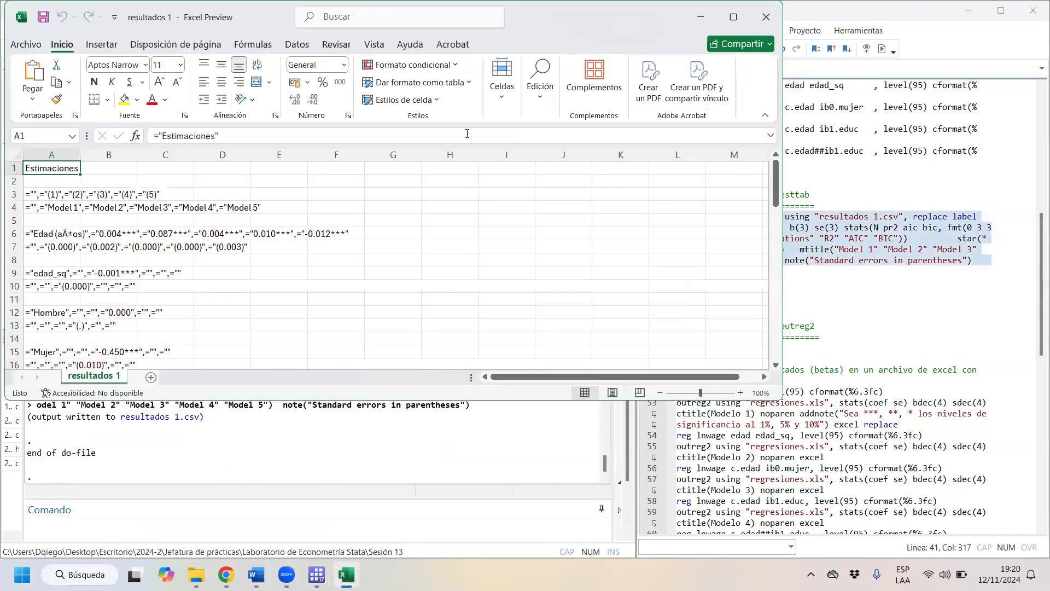
click(70, 157)
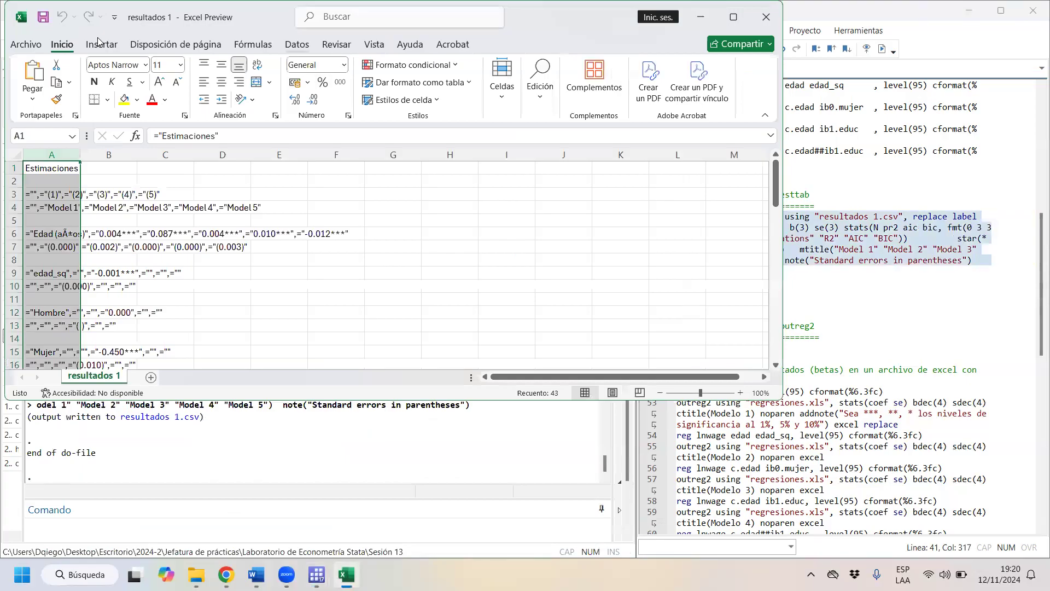
click(297, 44)
click(466, 82)
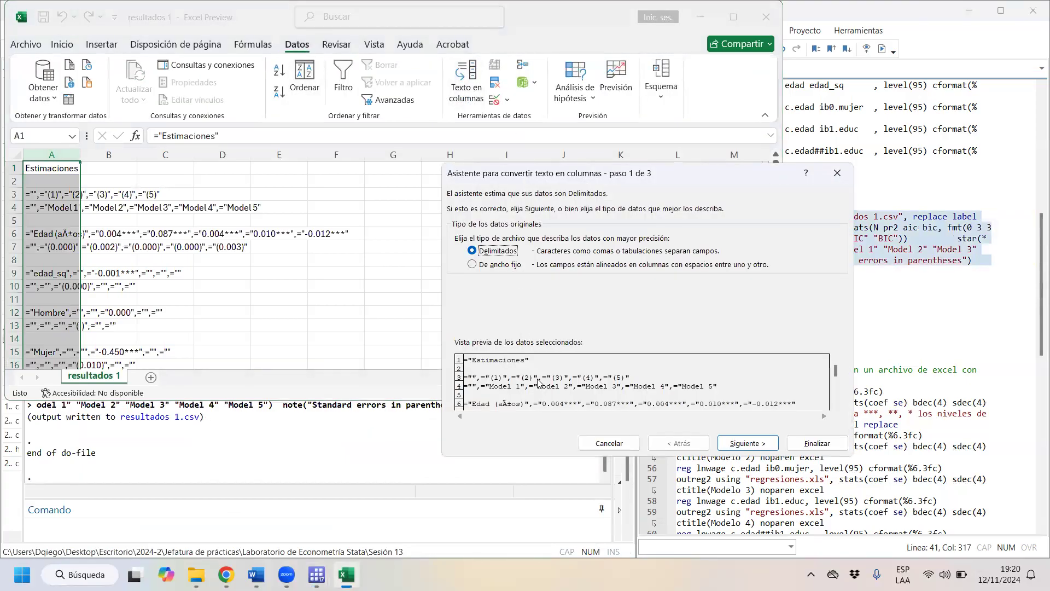
key(Return)
click(475, 263)
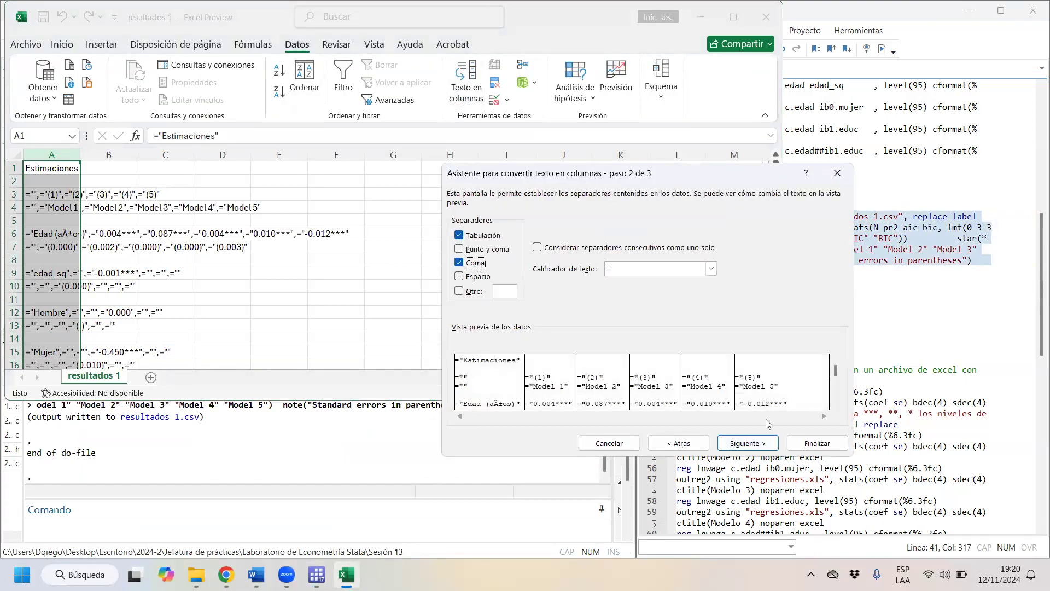
click(748, 443)
click(817, 442)
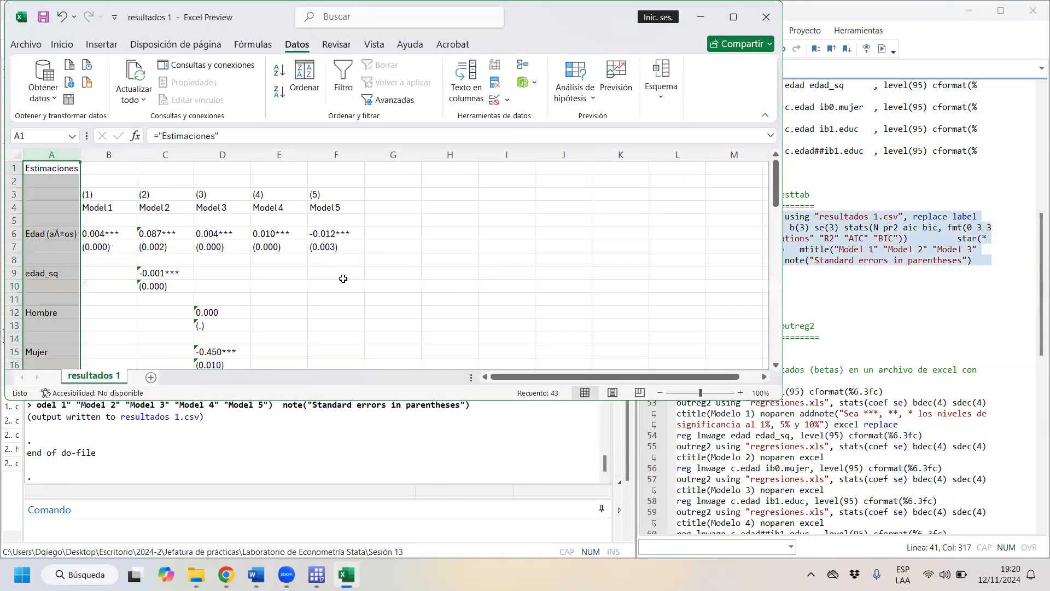
- Check the R2 row below the constant in the exported table and close the workbook without saving
click(337, 275)
scroll(337, 277, down, 15)
scroll(336, 297, down, 2)
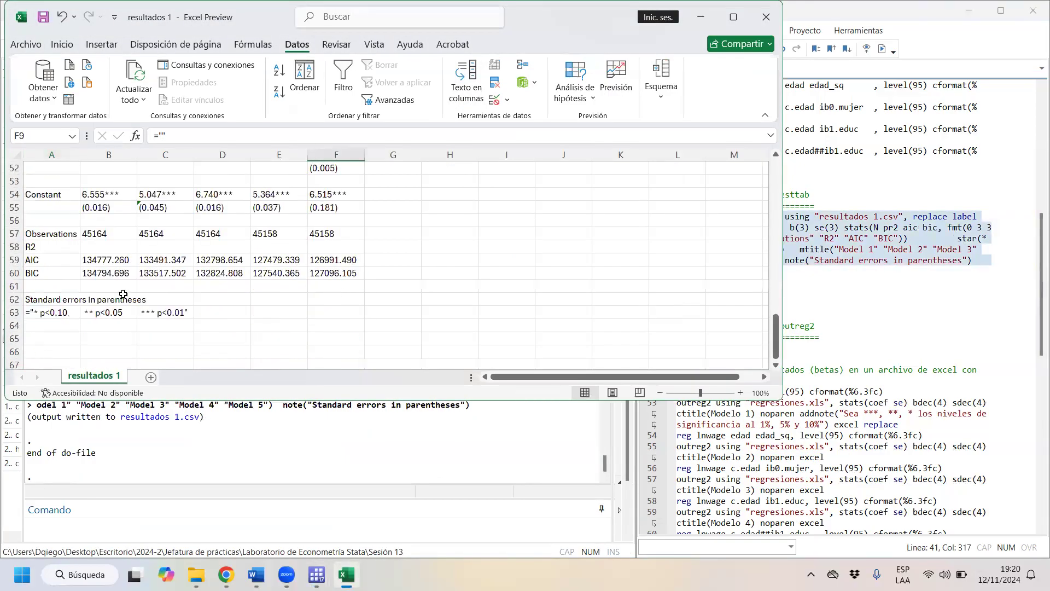
click(42, 249)
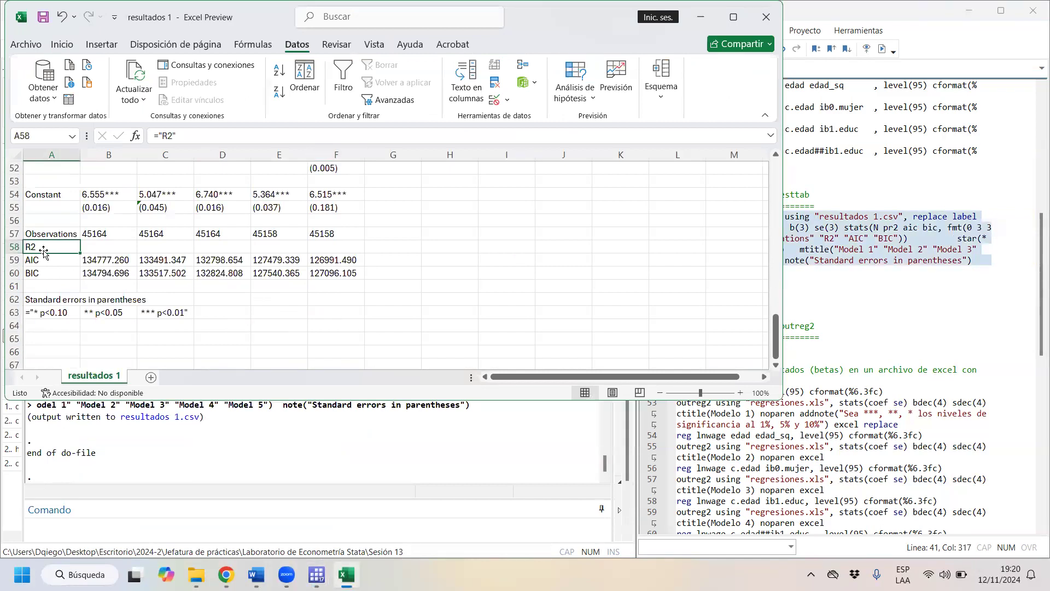
click(766, 17)
click(540, 304)
- Rerun esttab with r2 instead of pr2 in its stats option and open the exported resultados 1.csv in Excel
click(893, 228)
key(BackSpace)
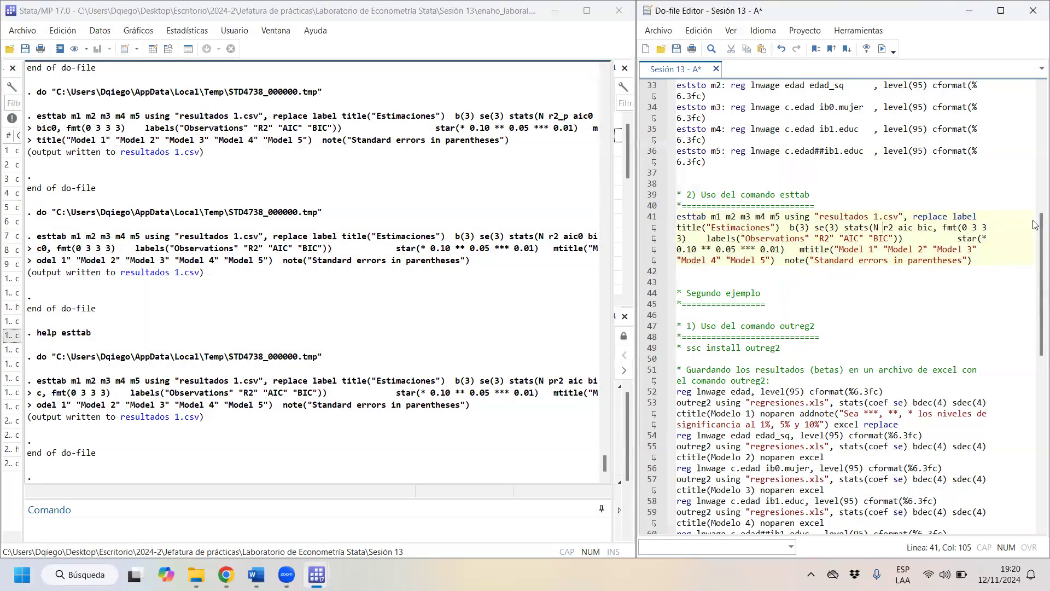
drag(735, 205, 752, 260)
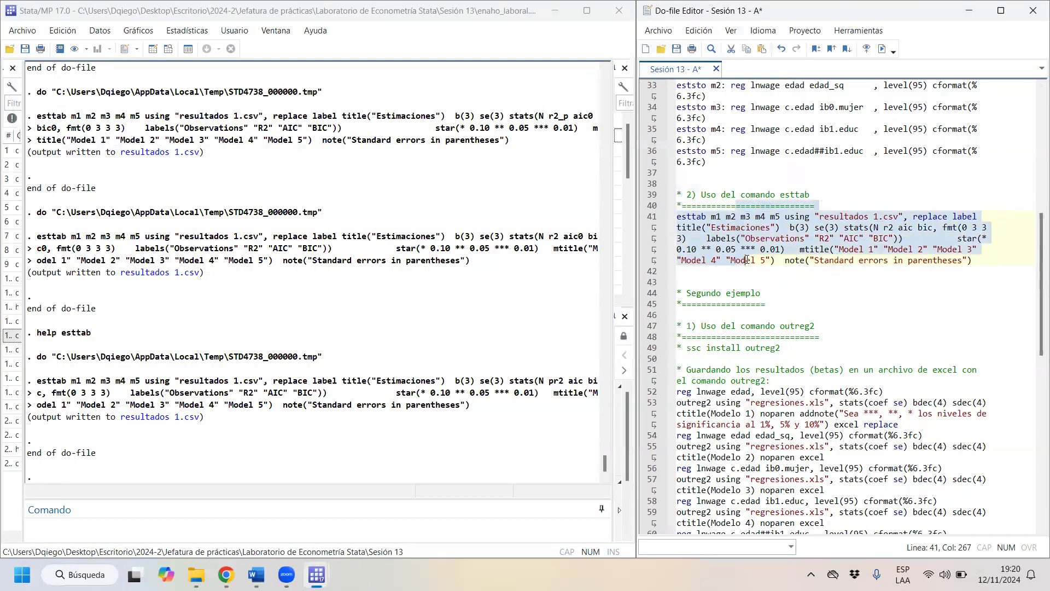
click(881, 49)
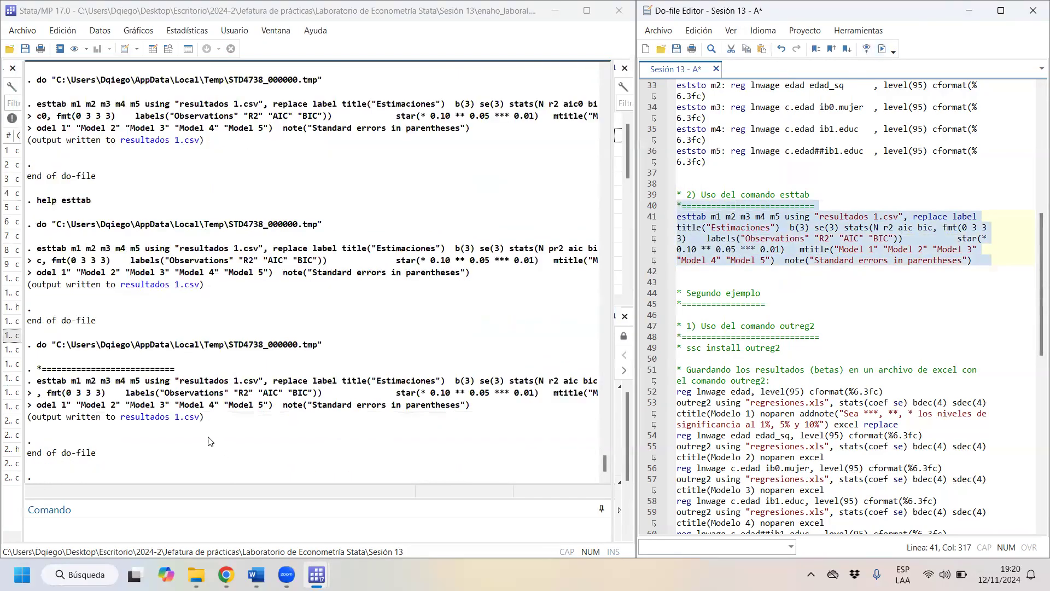
click(185, 426)
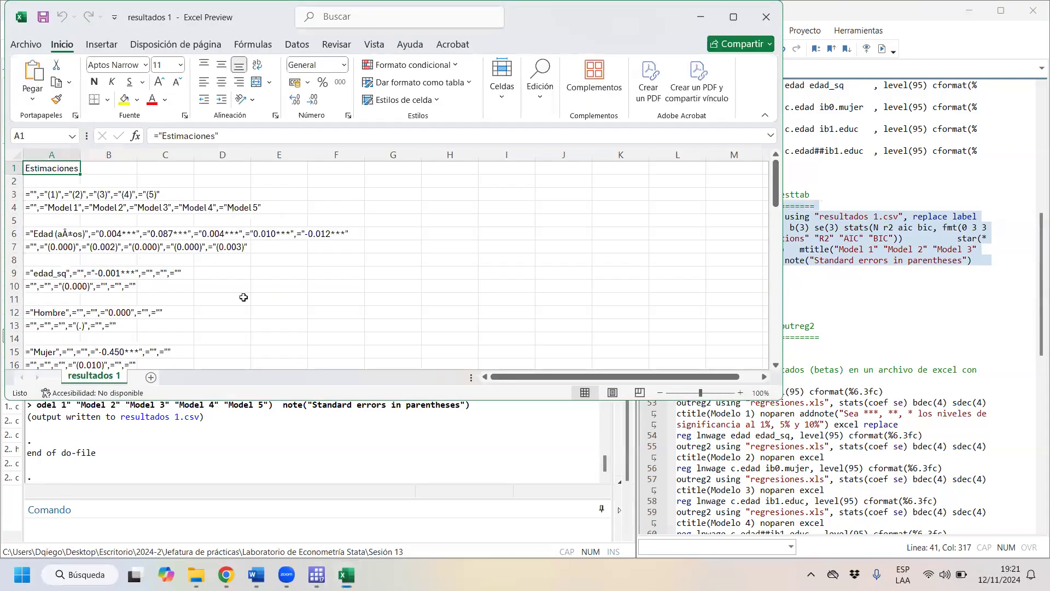
click(38, 154)
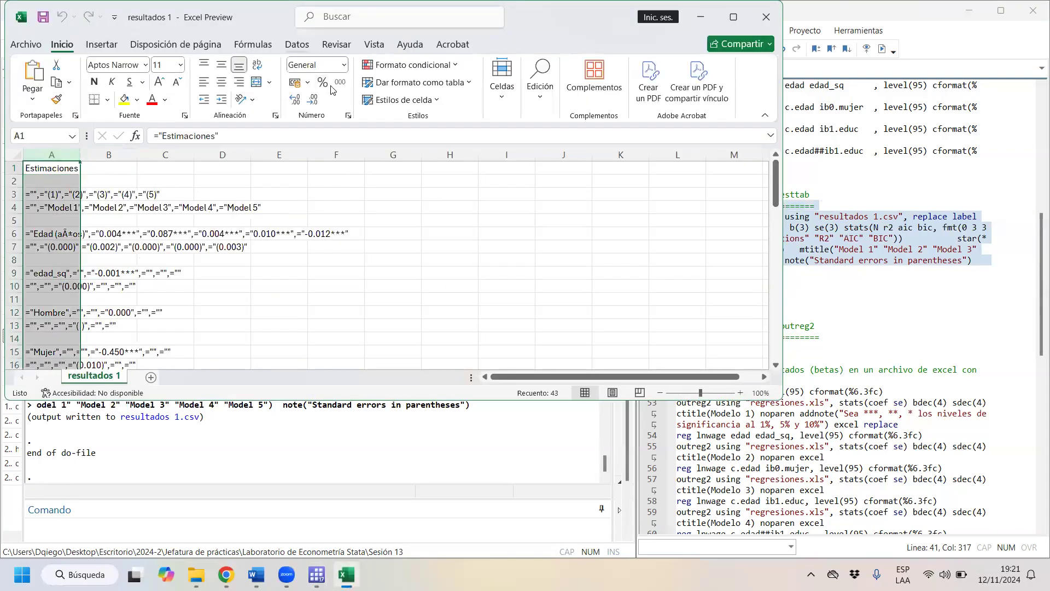
click(297, 45)
click(467, 82)
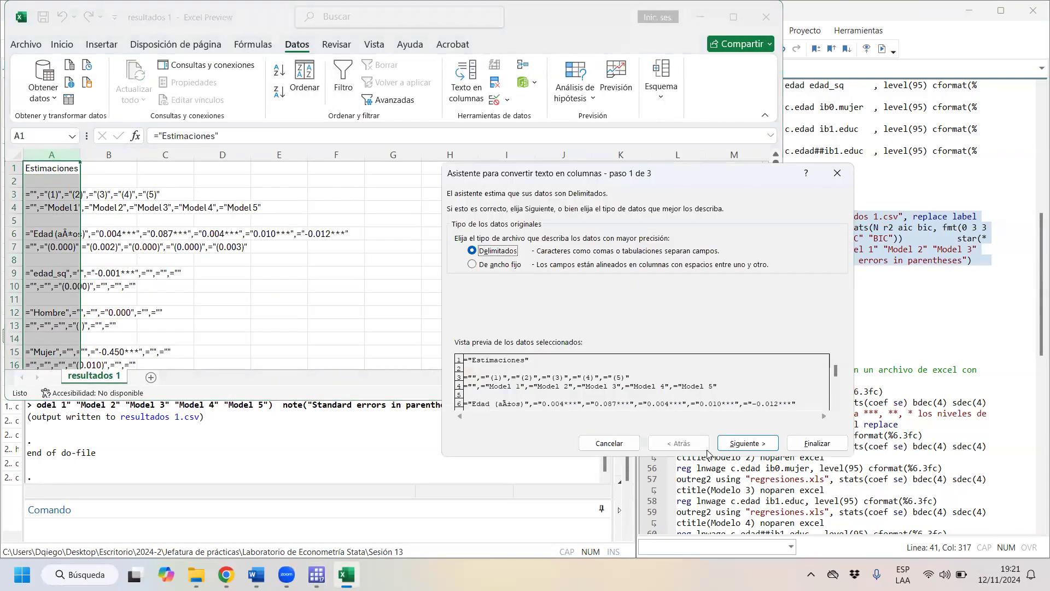
click(744, 443)
click(459, 262)
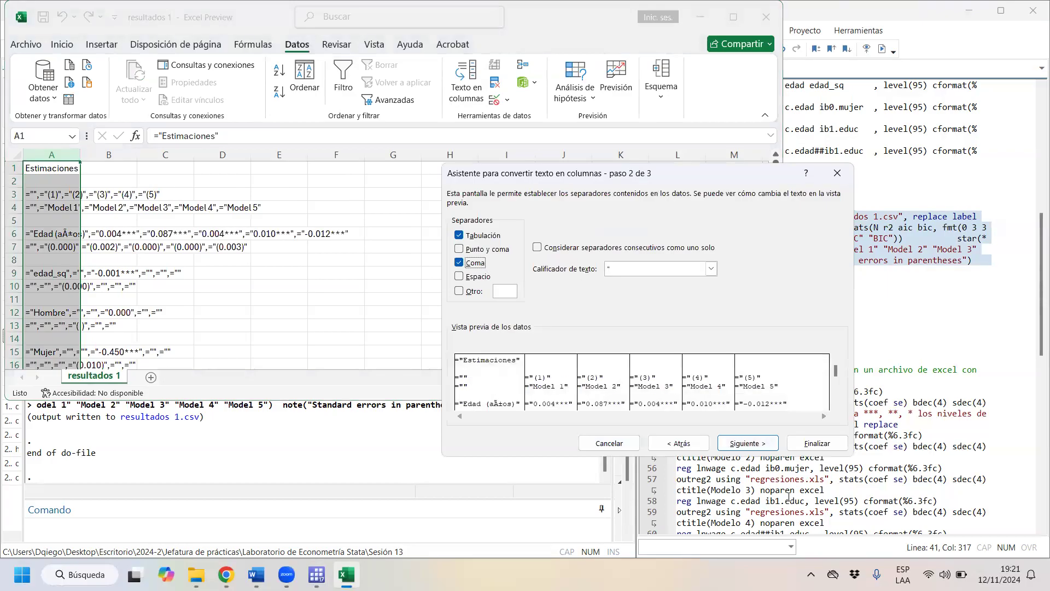
click(777, 465)
click(608, 443)
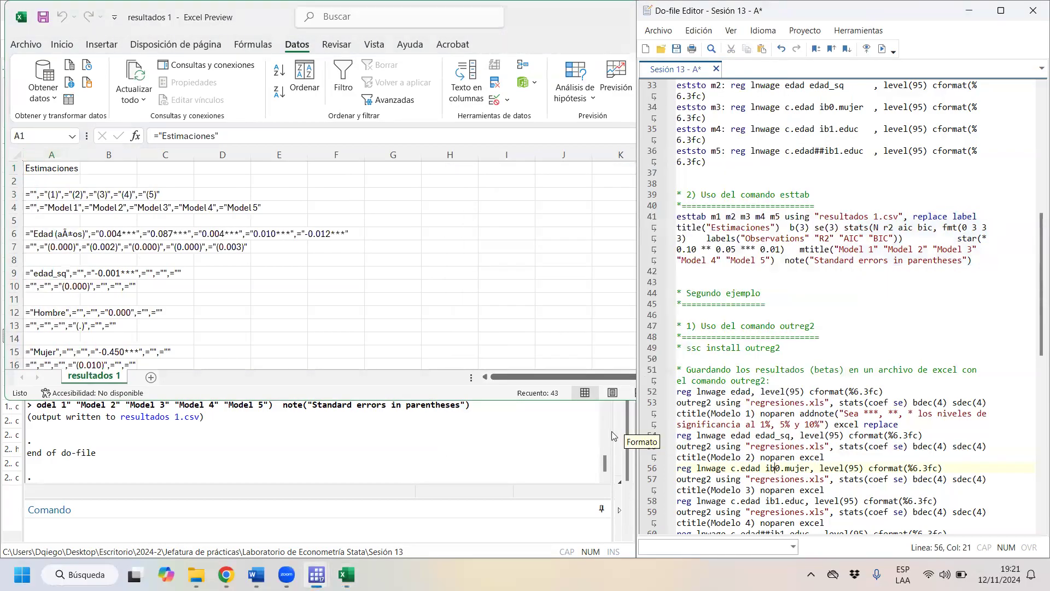
- Split column A of resultados 1 into comma-delimited columns with the General data format
click(58, 152)
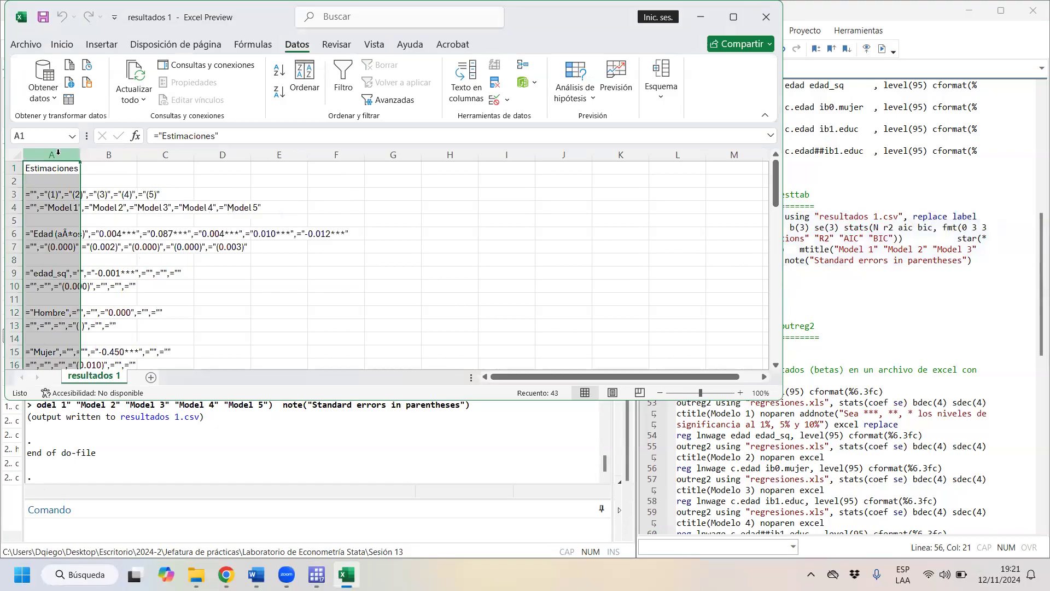
click(468, 90)
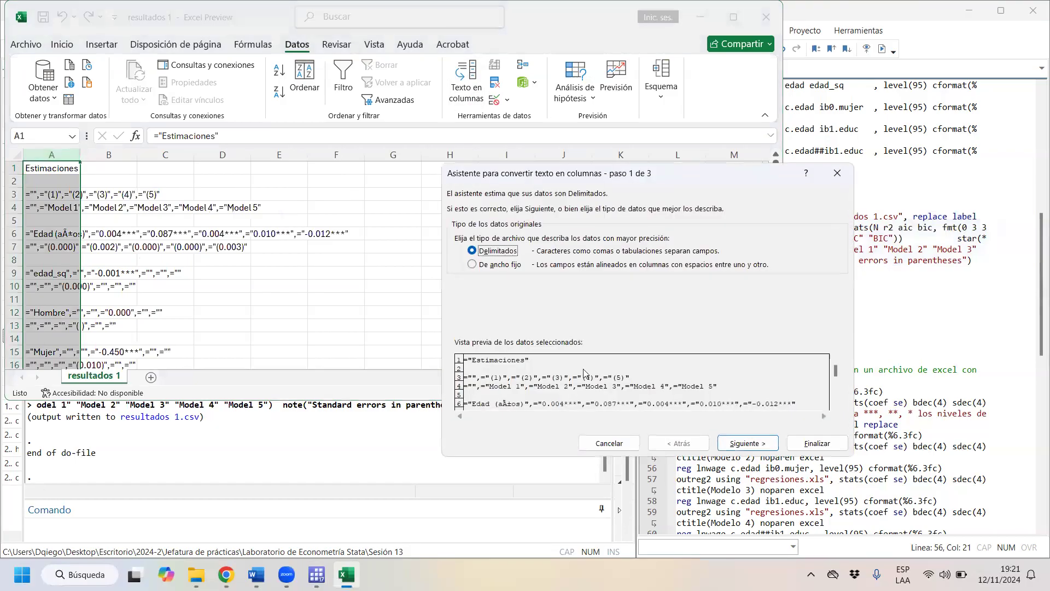
click(764, 447)
click(765, 446)
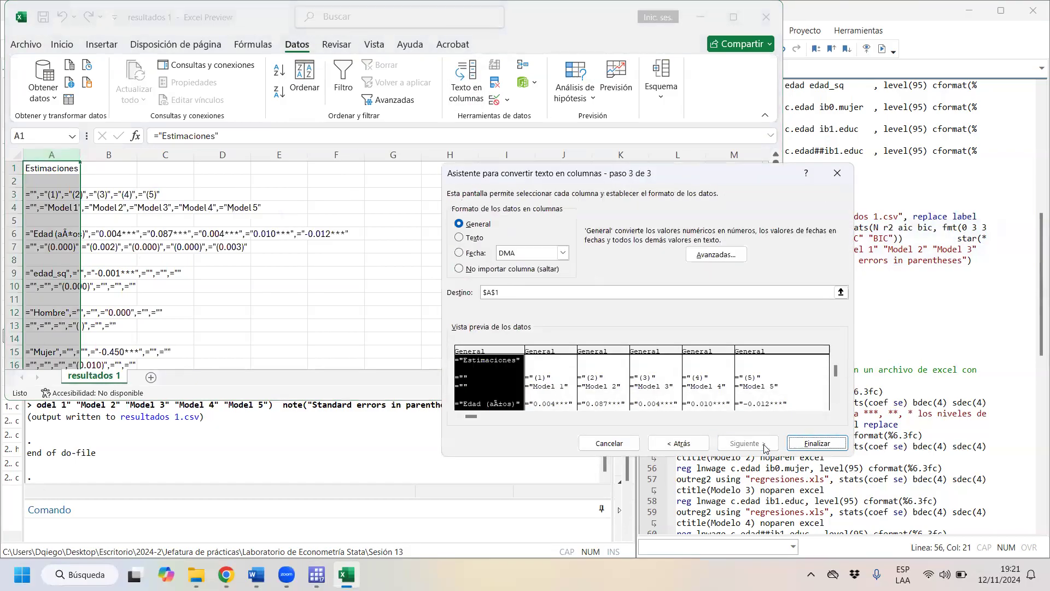
click(817, 443)
- Examine the R2, AIC and BIC rows for the five models below the constant in the exported table
scroll(340, 271, down, 4)
scroll(339, 271, down, 12)
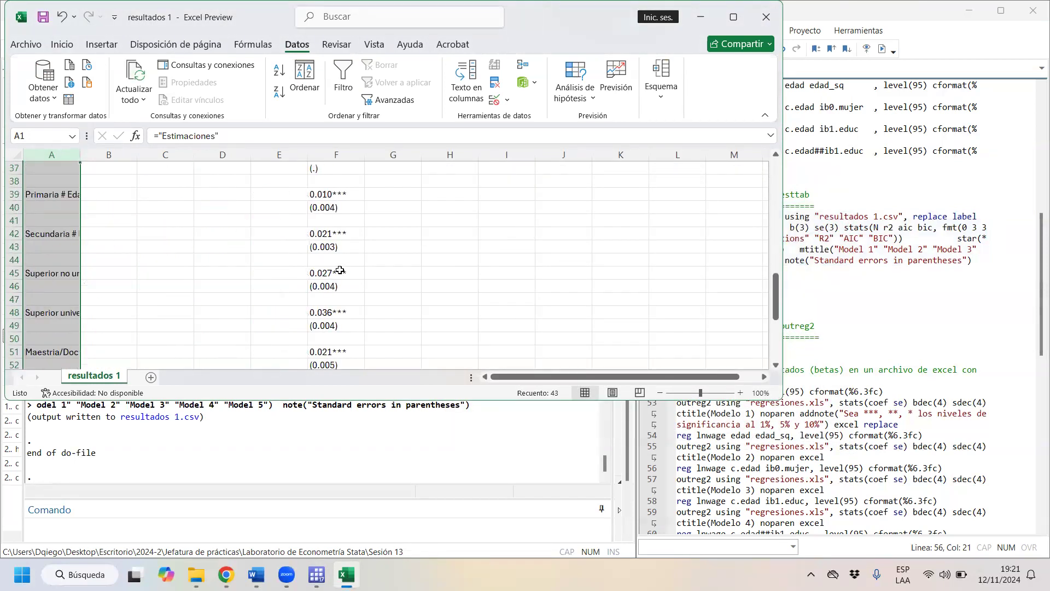
click(45, 288)
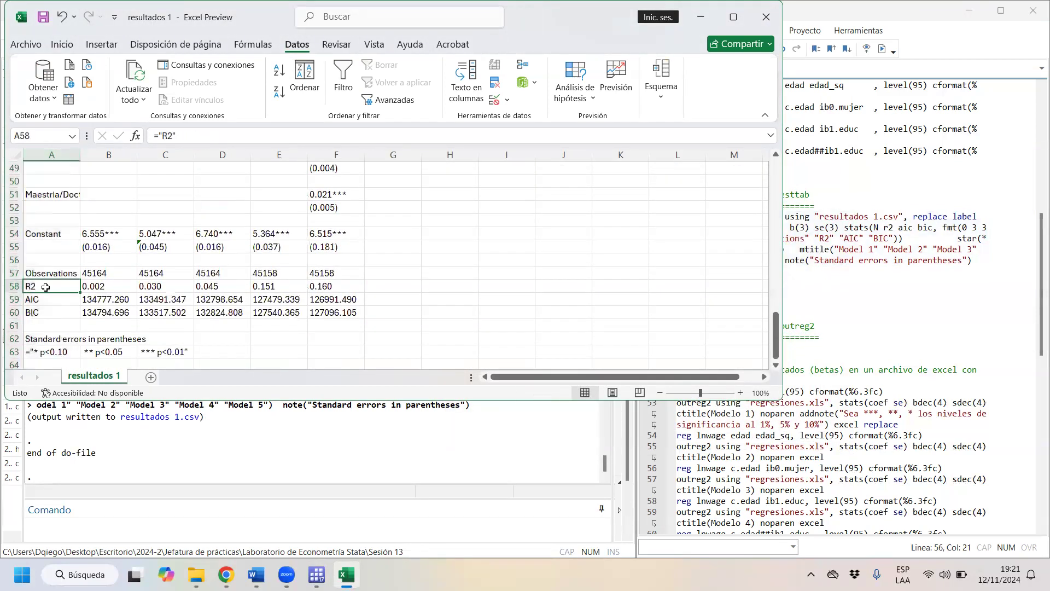
drag(52, 288, 329, 312)
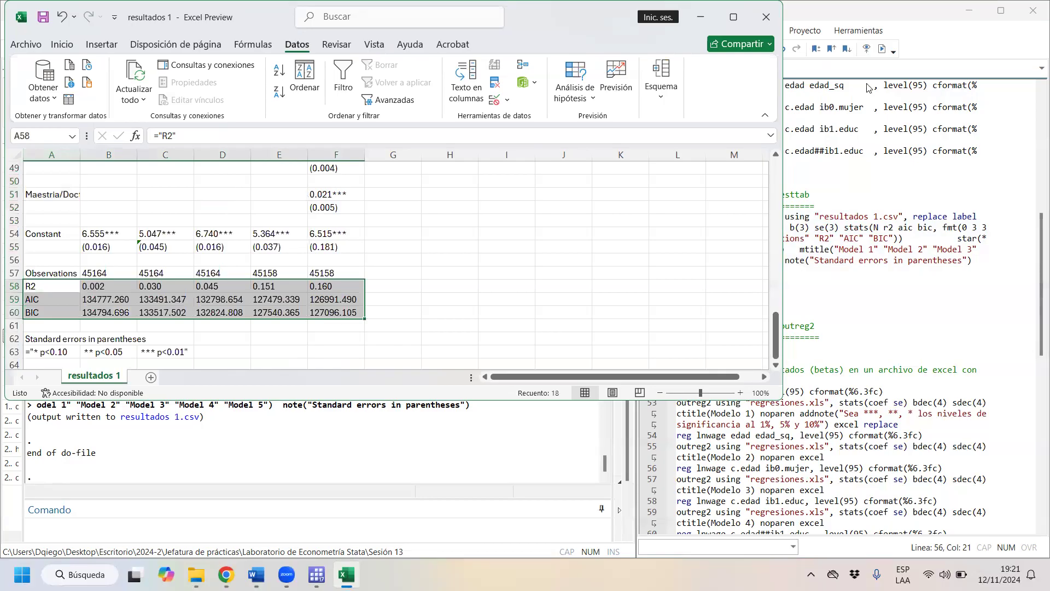
click(766, 18)
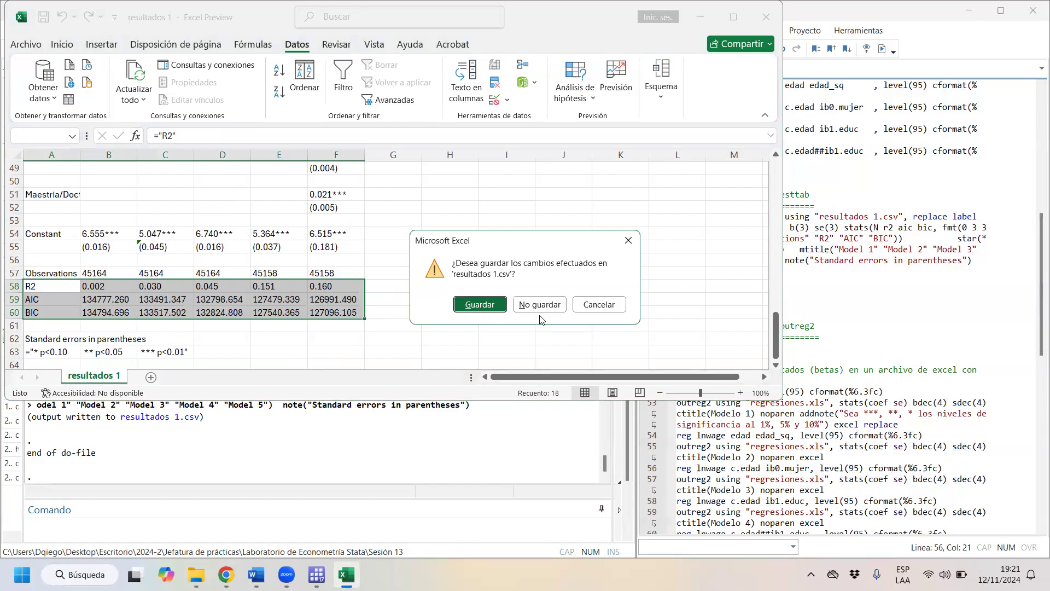
click(599, 305)
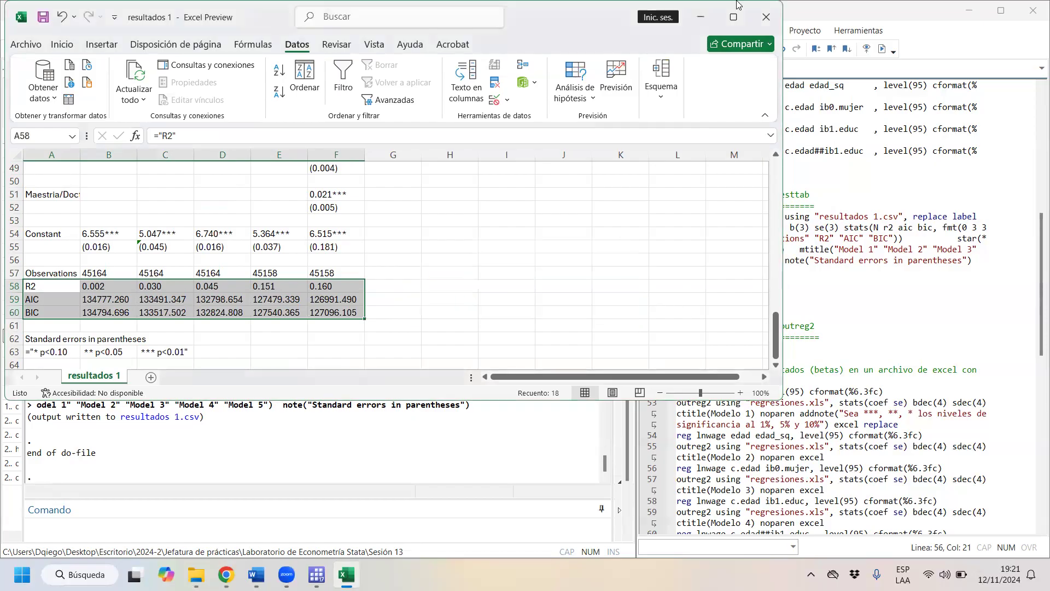
- Copy the whole results table in resultados 1, from the model-number row down through the significance notes
click(734, 17)
scroll(312, 378, up, 7)
scroll(312, 378, up, 9)
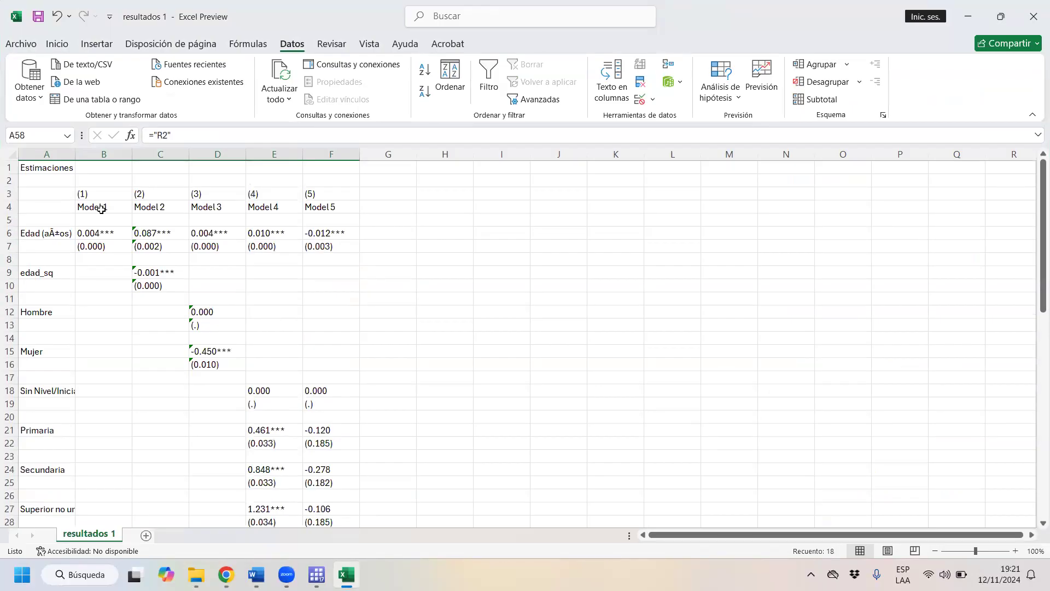
drag(42, 198, 346, 520)
right_click(182, 253)
click(246, 173)
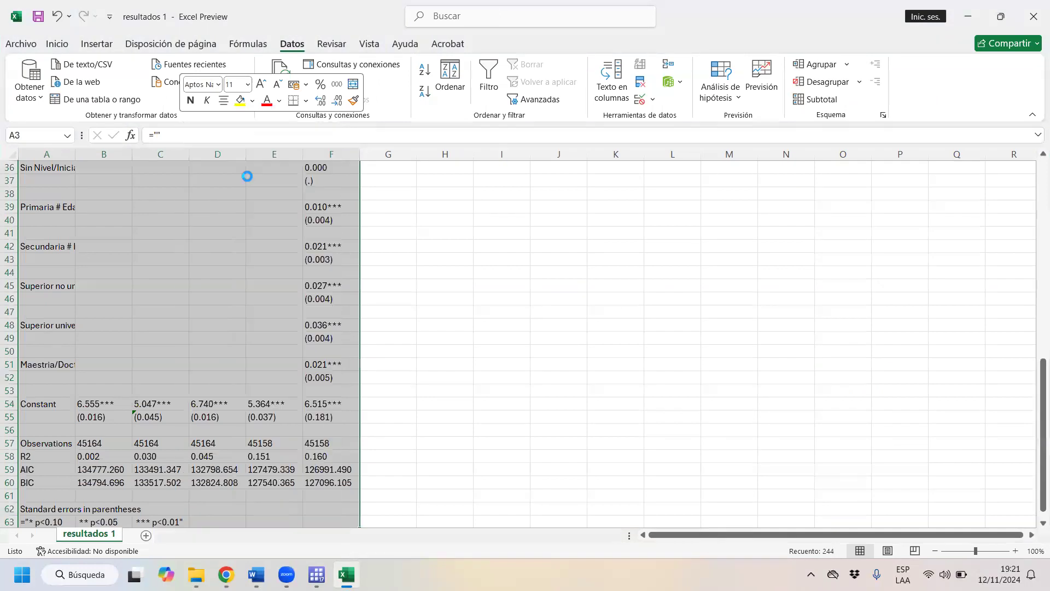
scroll(246, 174, up, 12)
- Switch to Word, create a new blank document and paste the copied regression table into it
click(256, 574)
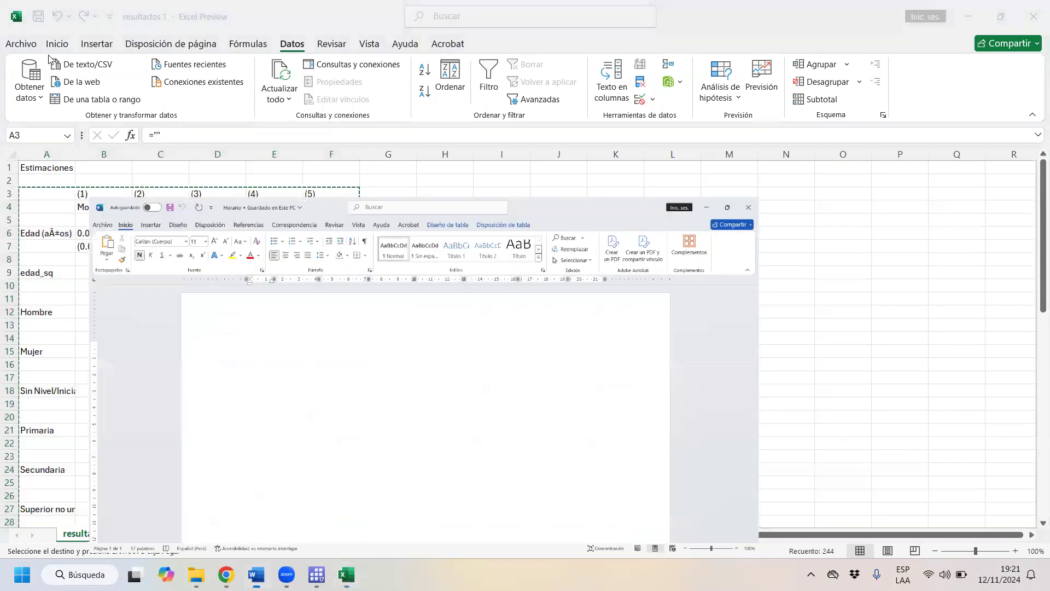
click(21, 44)
click(55, 105)
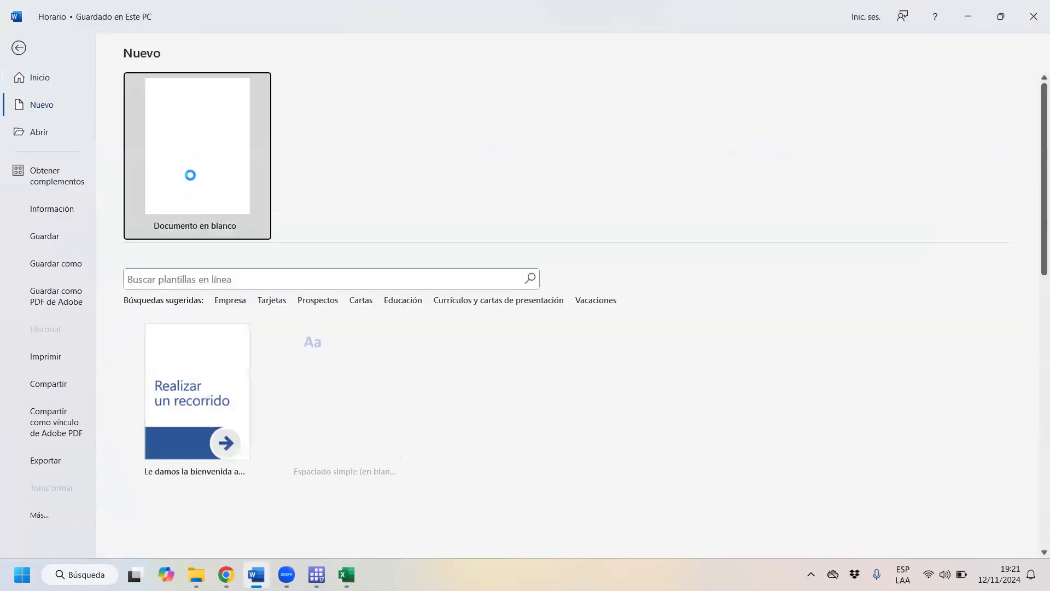
key(Escape)
key(ctrl+v)
scroll(391, 237, up, 5)
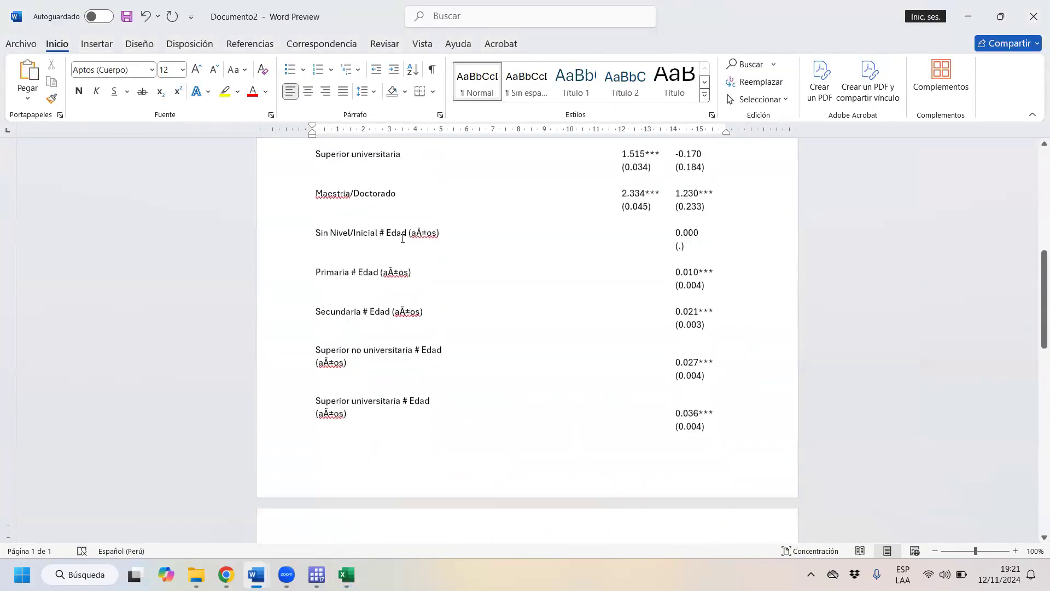
scroll(403, 238, up, 10)
- Try the full-grid style on the entire pasted table, and settle on the plain style with only horizontal lines
click(307, 205)
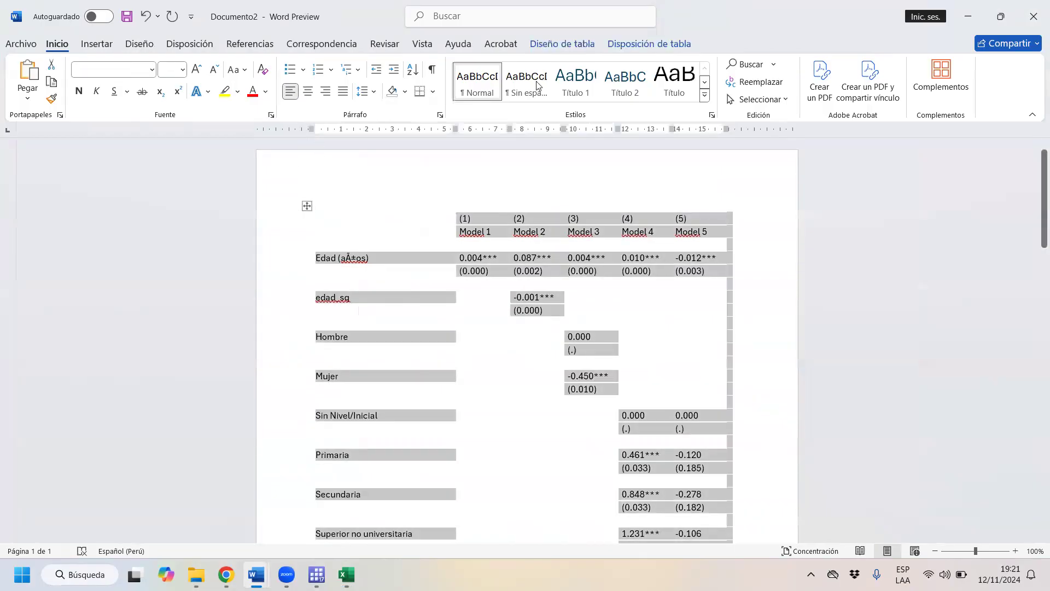
click(551, 43)
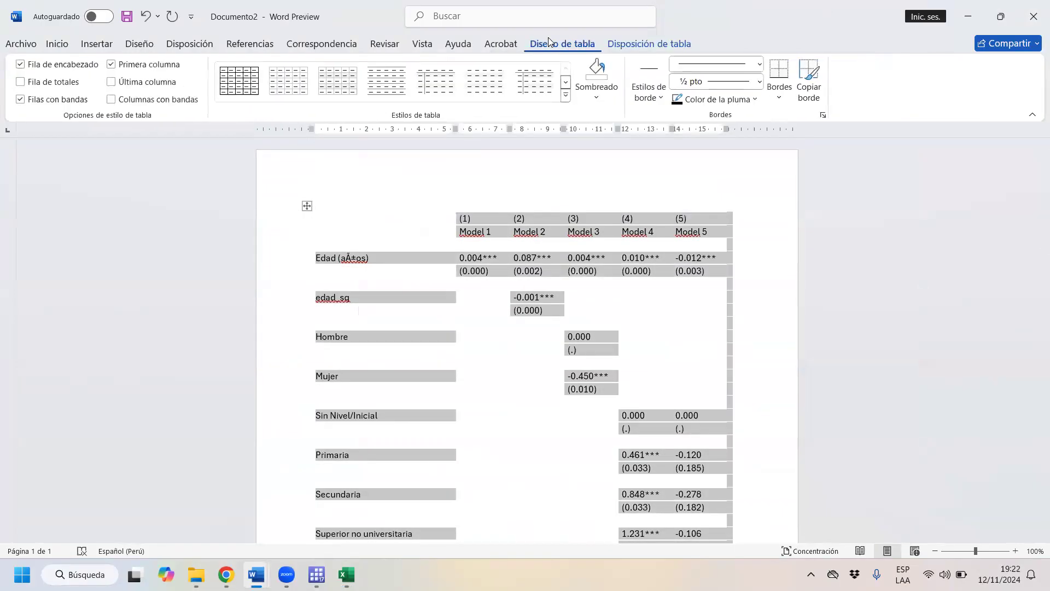
click(232, 95)
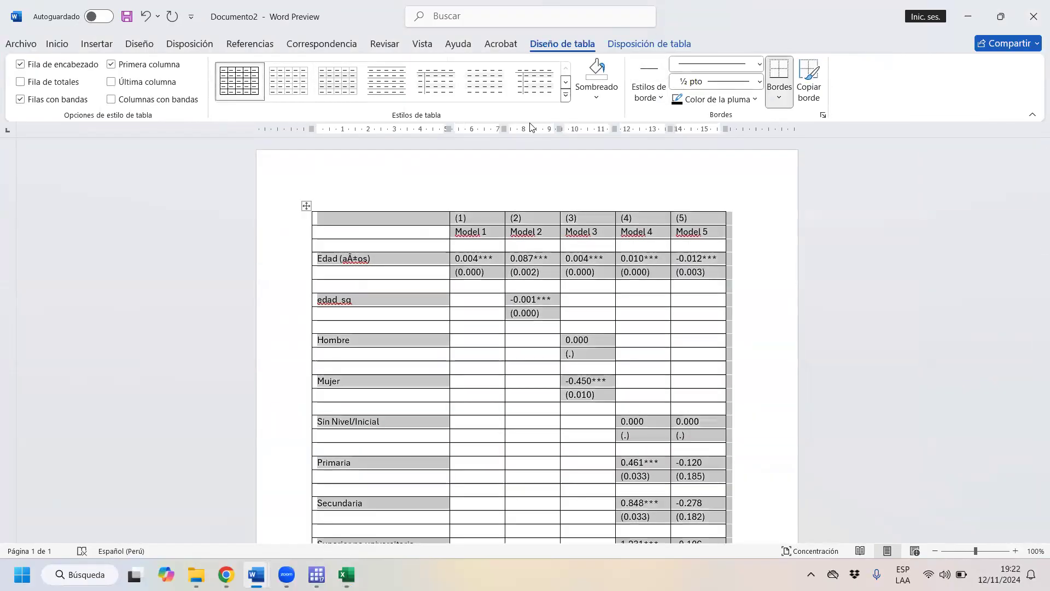
click(394, 97)
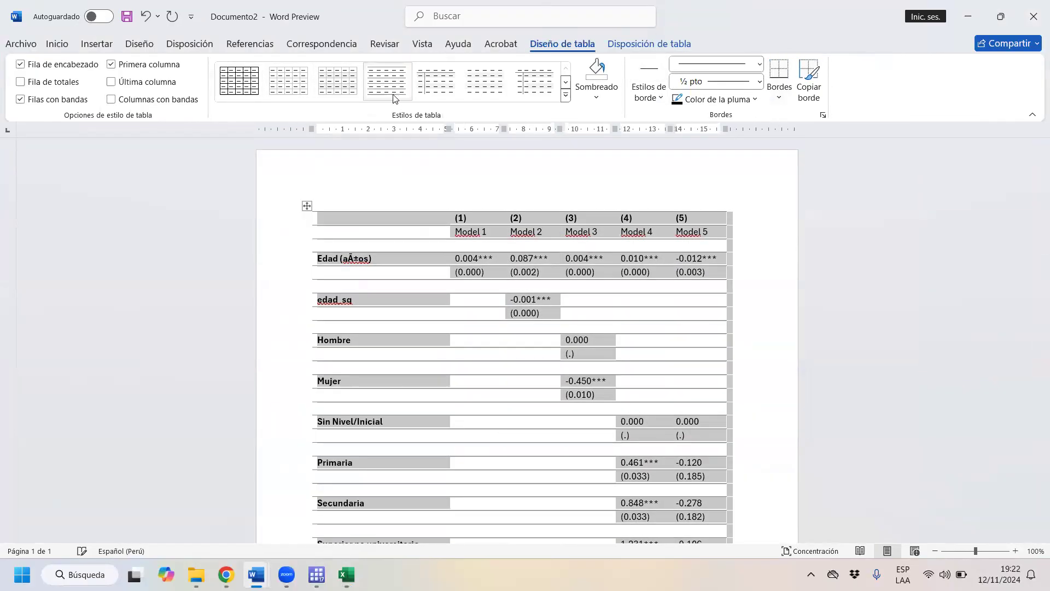
- Autofit the Word table to its contents and close the document without saving, returning to the resultados 1 workbook in Excel
right_click(307, 211)
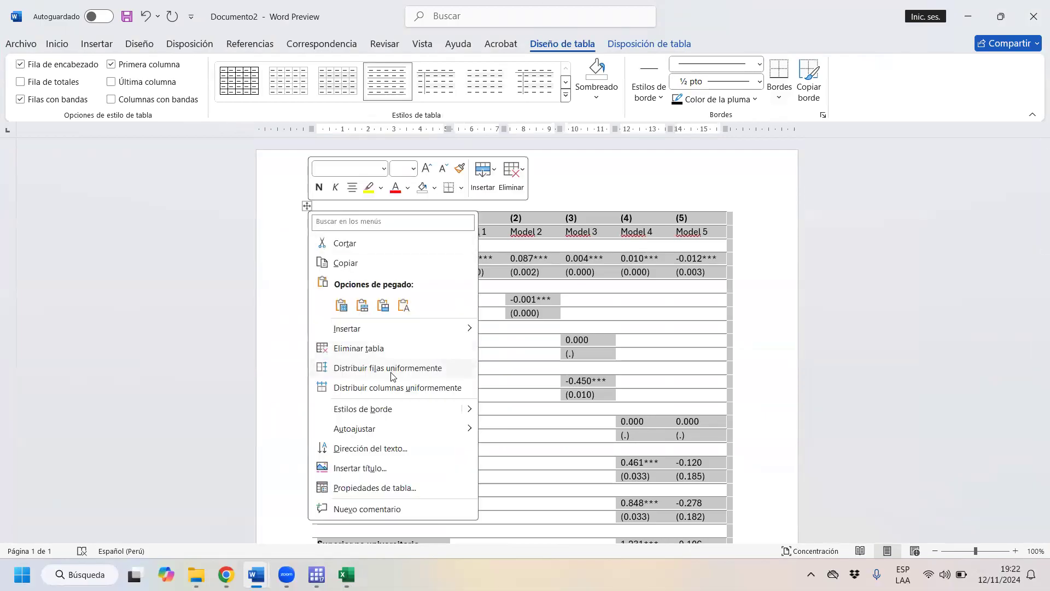
mouse_move(401, 435)
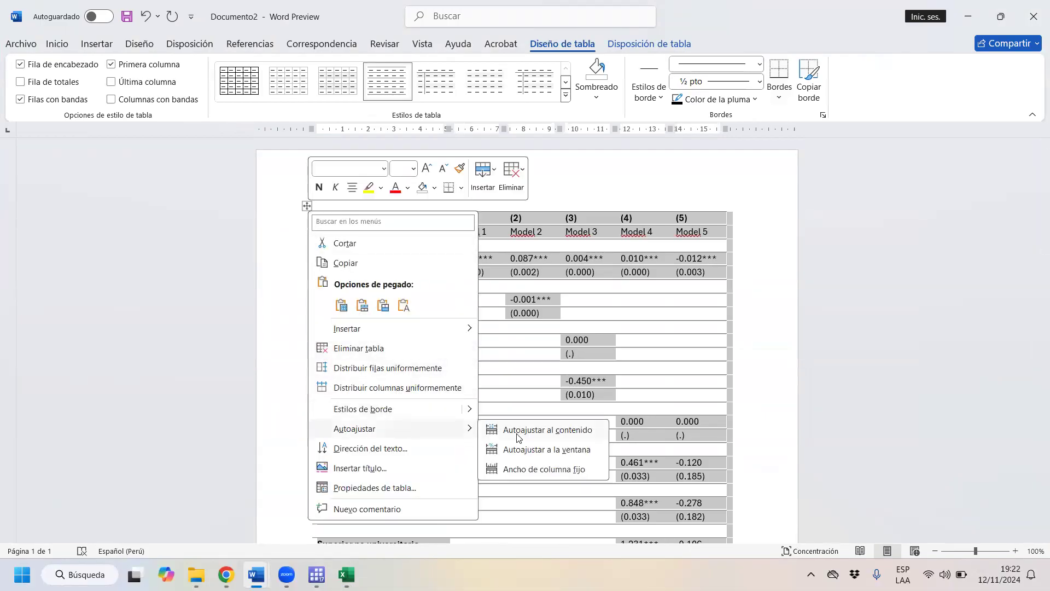
click(580, 431)
scroll(582, 394, down, 5)
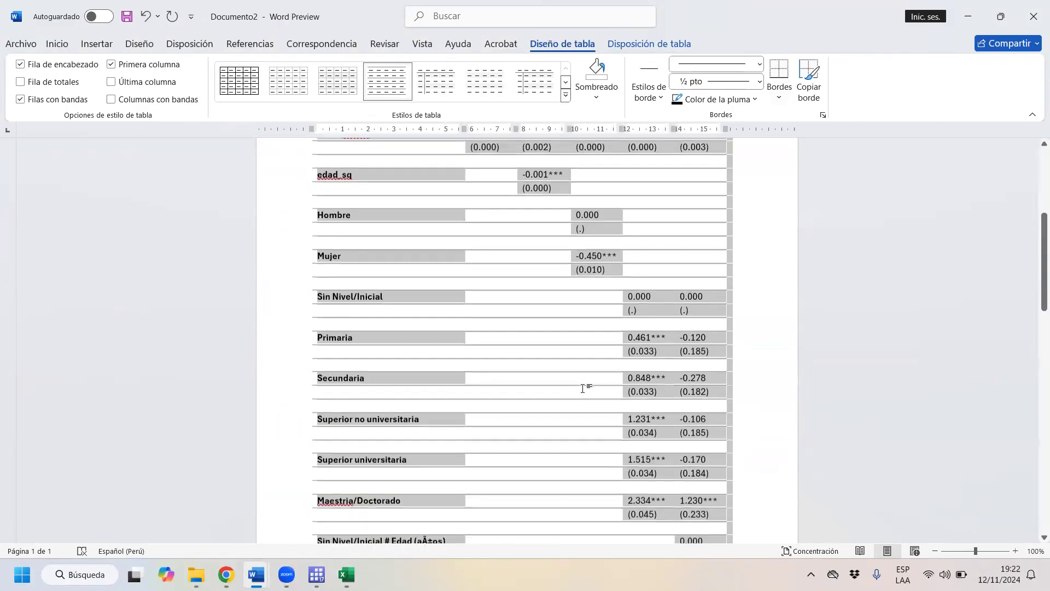
scroll(581, 386, down, 5)
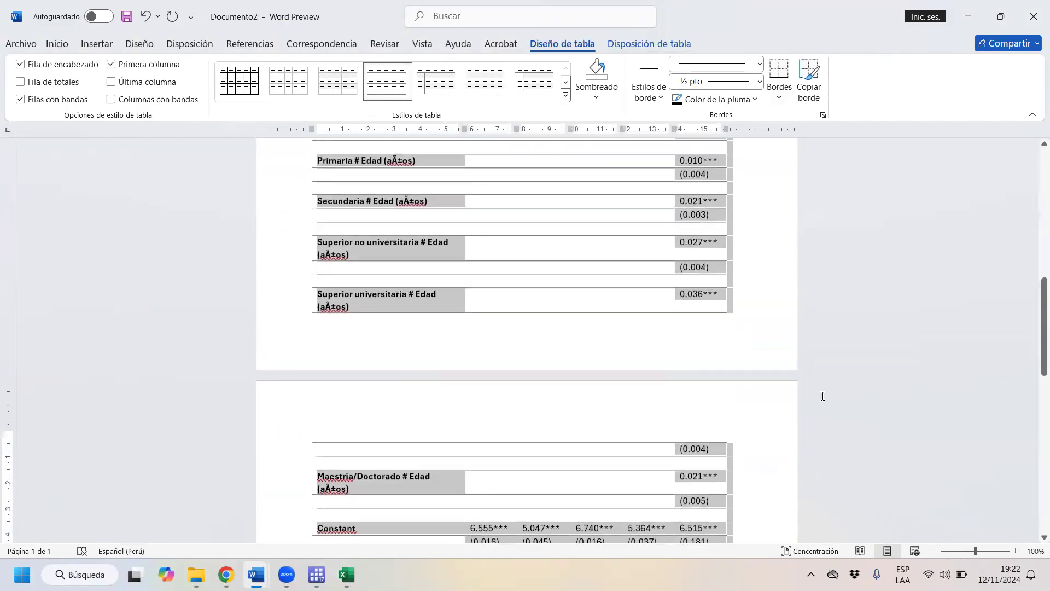
scroll(819, 371, up, 2)
scroll(820, 350, up, 7)
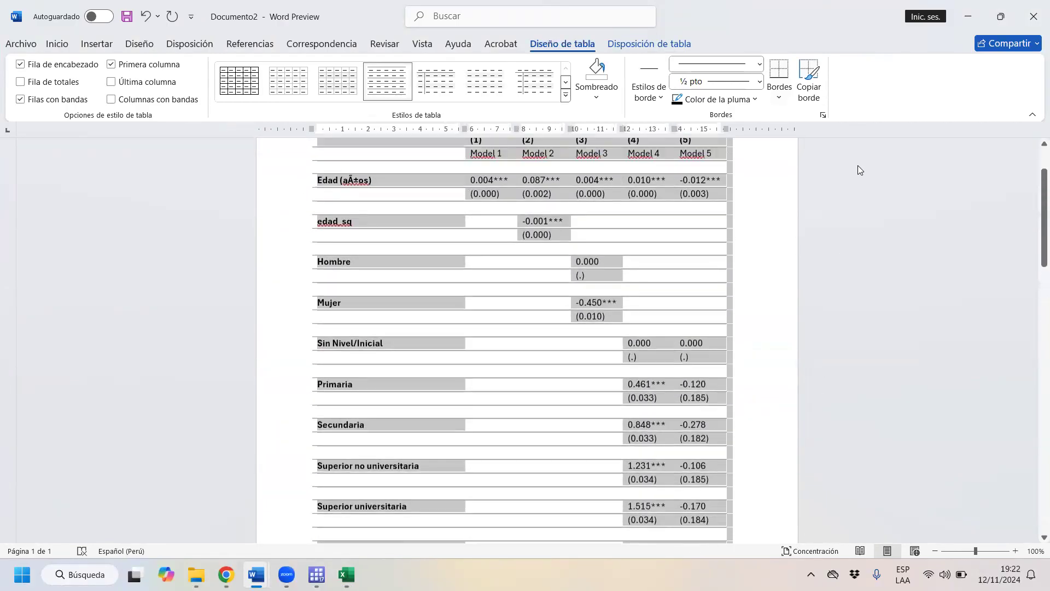
click(1033, 10)
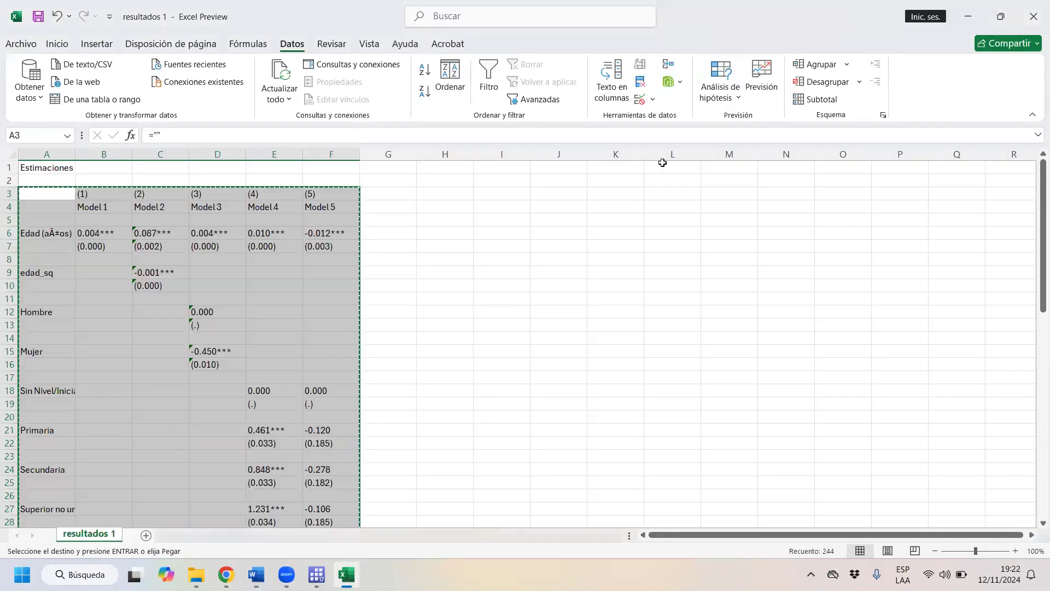
click(665, 234)
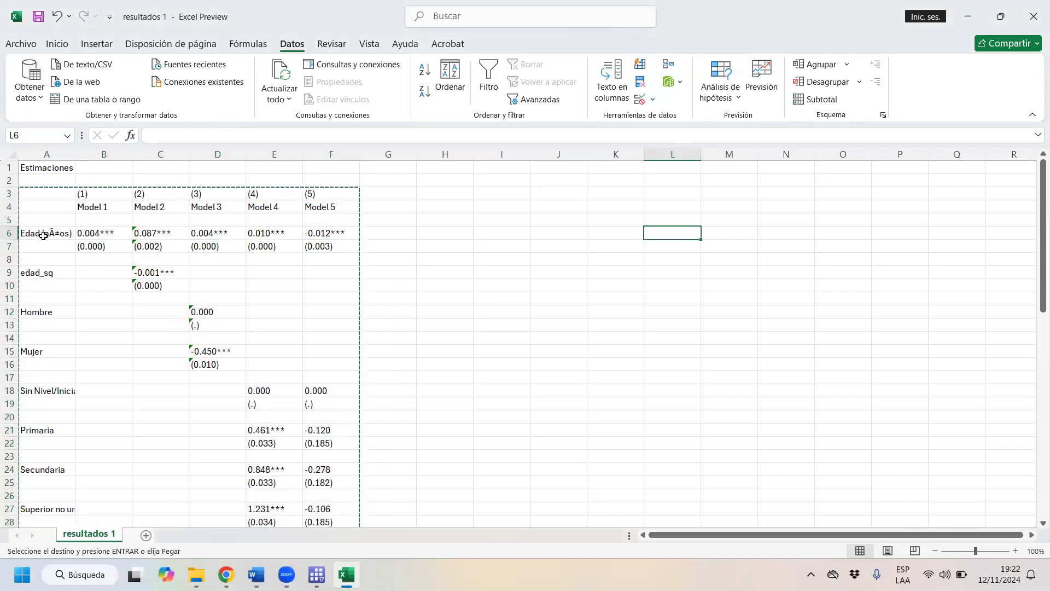
- Delete rows 12 to 14, which hold the Hombre base category
mouse_move(44, 233)
mouse_down()
mouse_move(173, 244)
mouse_move(222, 279)
mouse_move(251, 326)
mouse_move(343, 343)
mouse_move(351, 326)
mouse_move(370, 377)
mouse_move(342, 376)
mouse_up()
drag(11, 312, 22, 338)
right_click(83, 321)
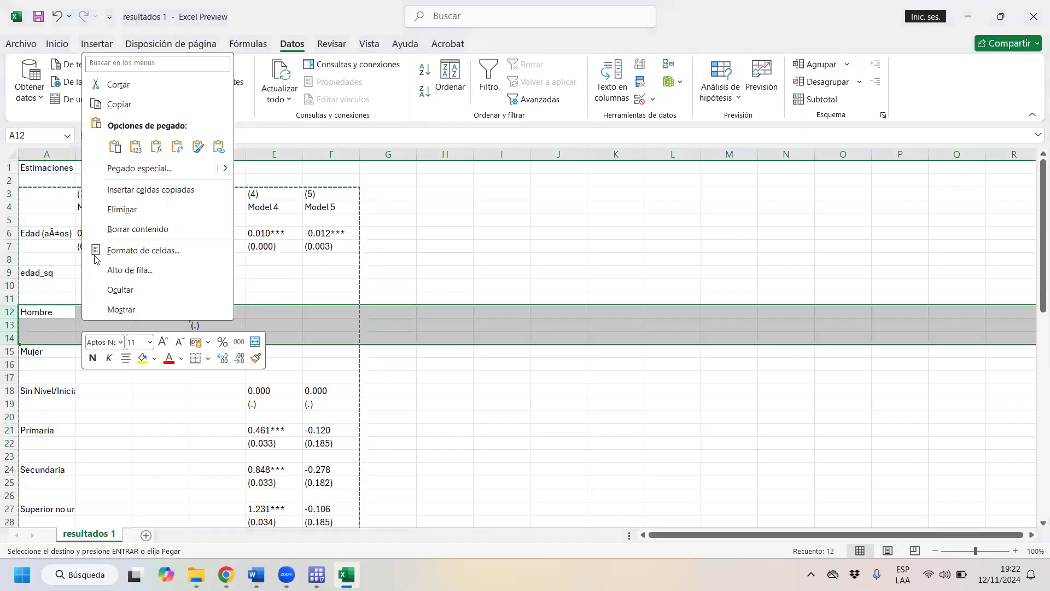
click(126, 213)
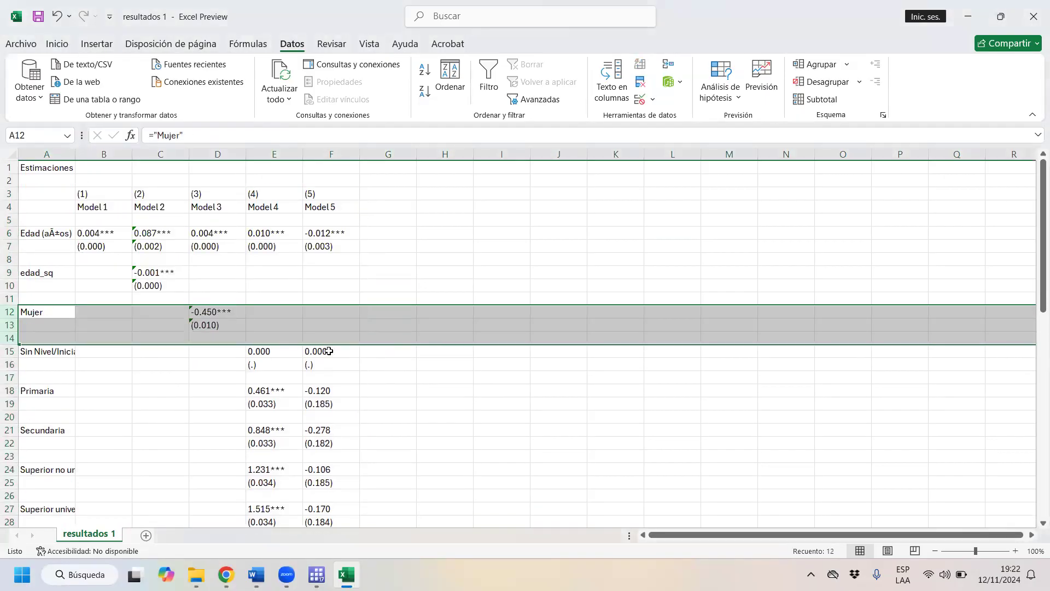
- Delete rows 14 to 50, covering the education categories and their interactions with age above the constant
click(321, 352)
drag(29, 354, 327, 382)
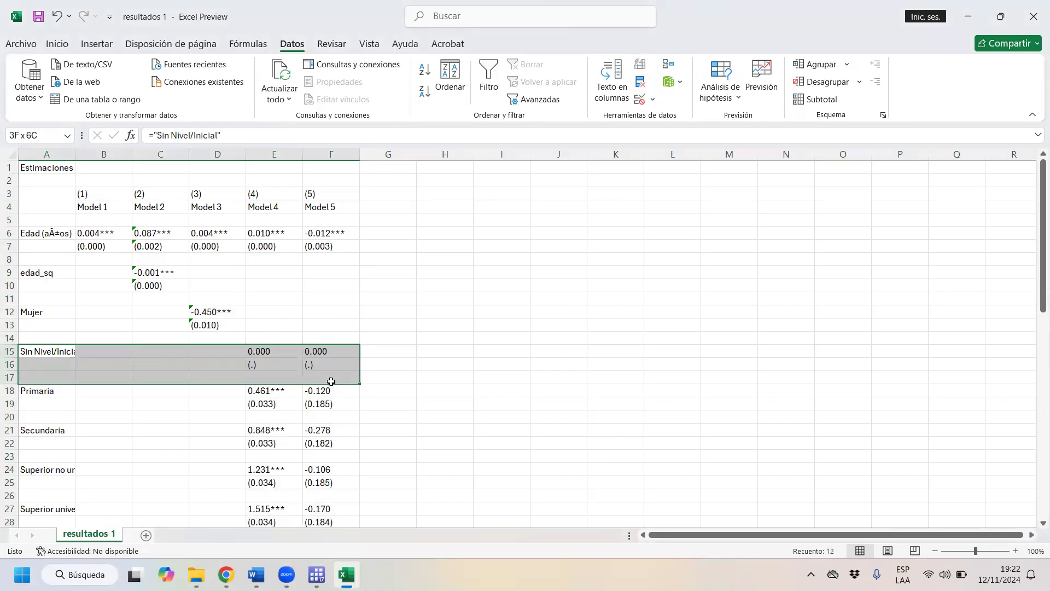
drag(343, 381, 343, 381)
click(14, 337)
drag(15, 337, 100, 455)
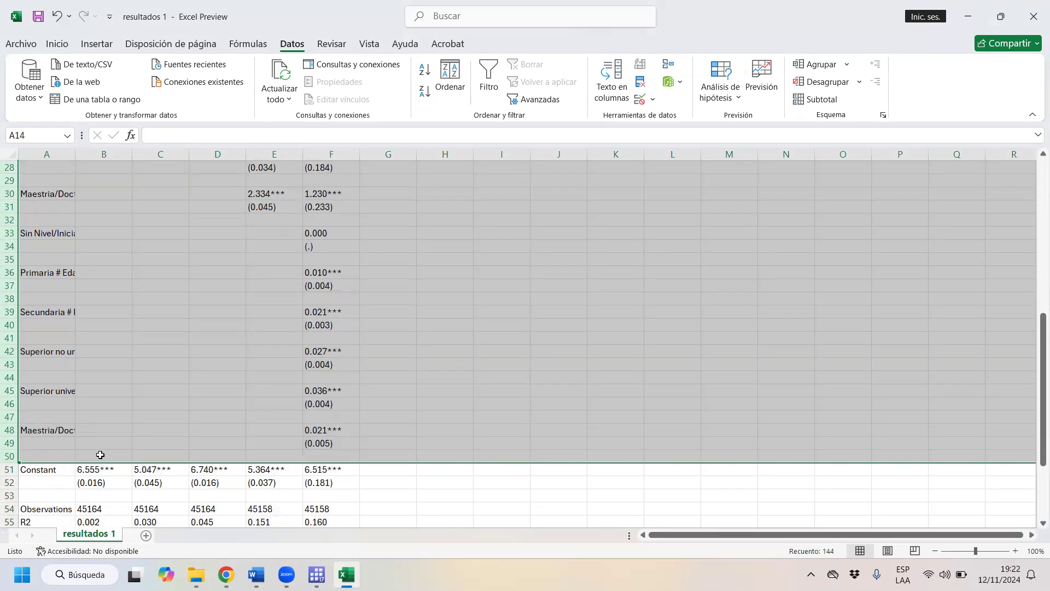
right_click(99, 295)
click(153, 181)
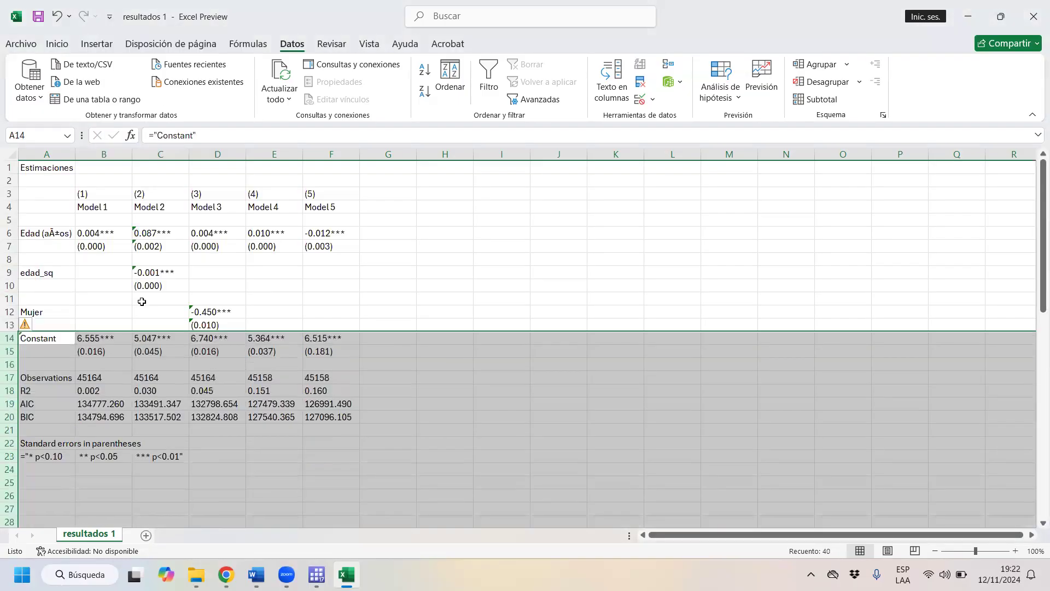
- Insert a blank row above the Constant row to separate it from the Mujer coefficient
click(9, 338)
right_click(10, 338)
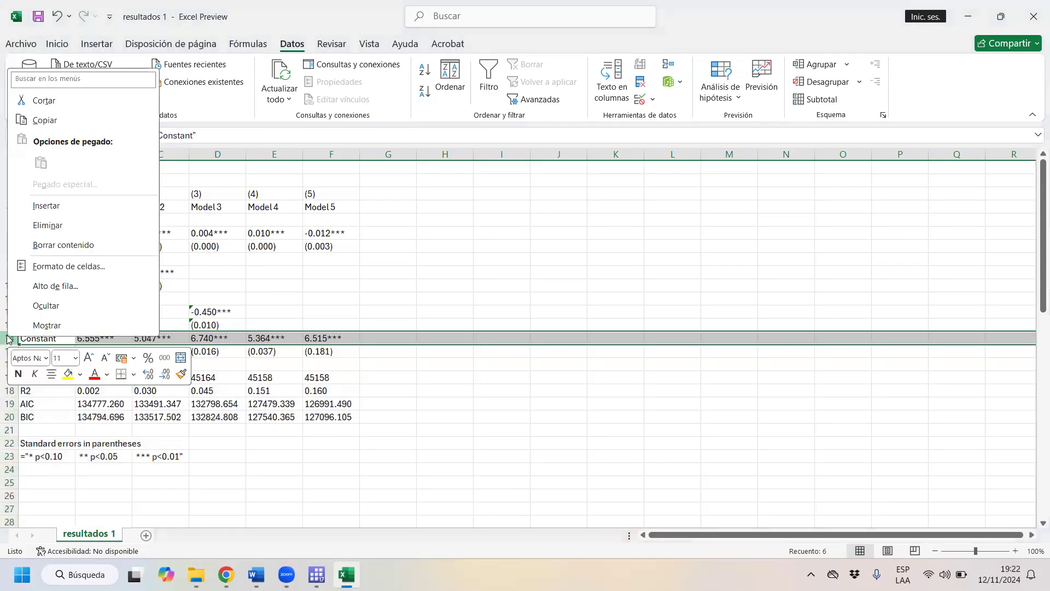
click(95, 207)
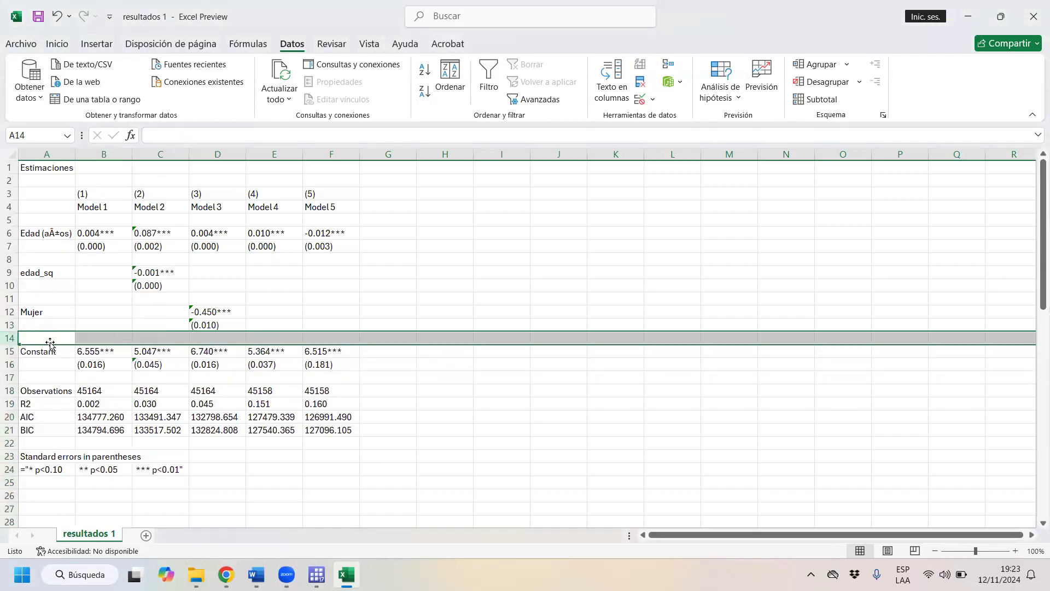
click(43, 382)
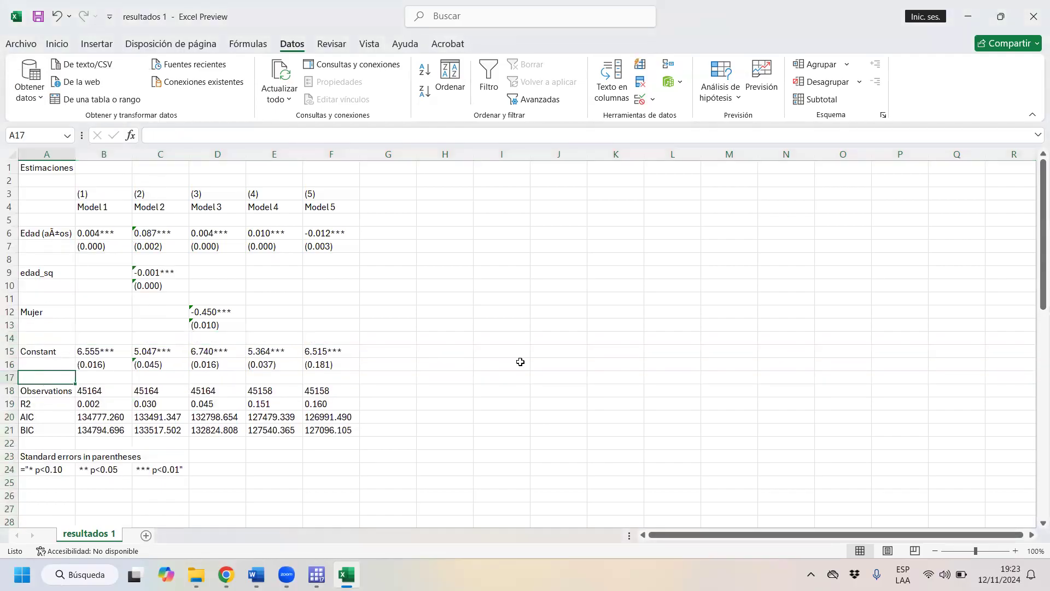
key(Caps_Lock)
text(I)
key(Caps_Lock)
text(ncl)
key(BackSpace)
key(BackSpace)
key(BackSpace)
key(BackSpace)
key(BackSpace)
key(BackSpace)
key(BackSpace)
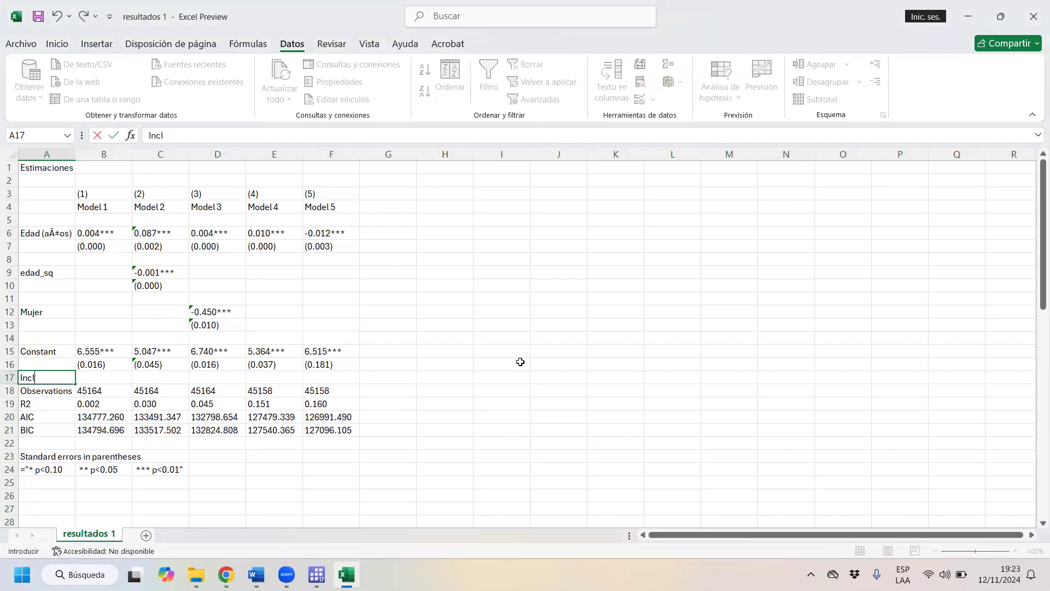
- Enter the note "Nota: todas las regresiones tienen controles sobre educación y sus interacciones con edad." in A25, below the significance legend
key(Down)
key(Down)
key(Down)
key(Down)
key(Down)
key(Down)
key(Down)
key(Down)
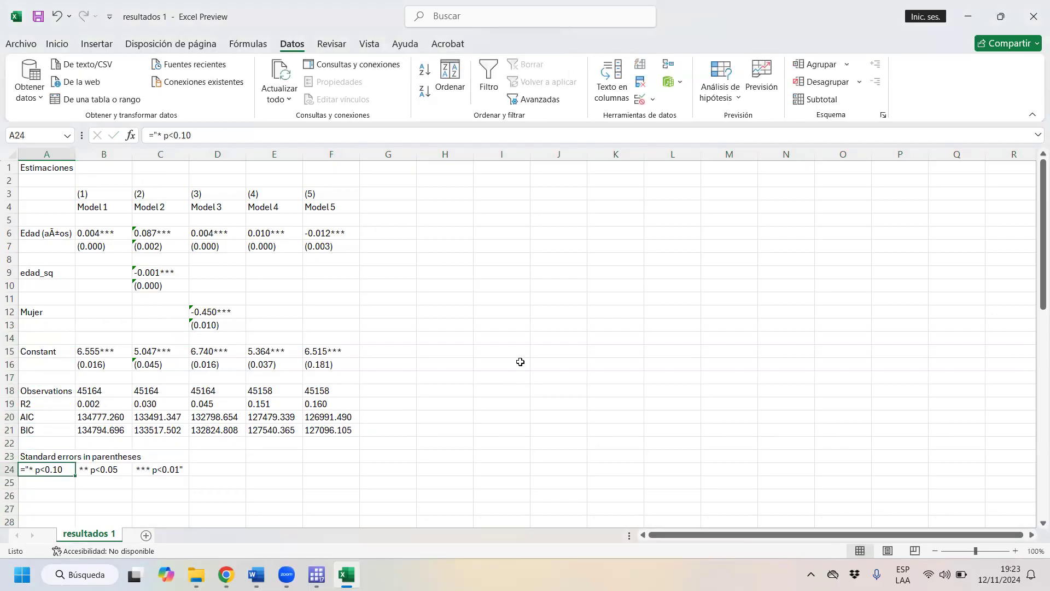
text(*)
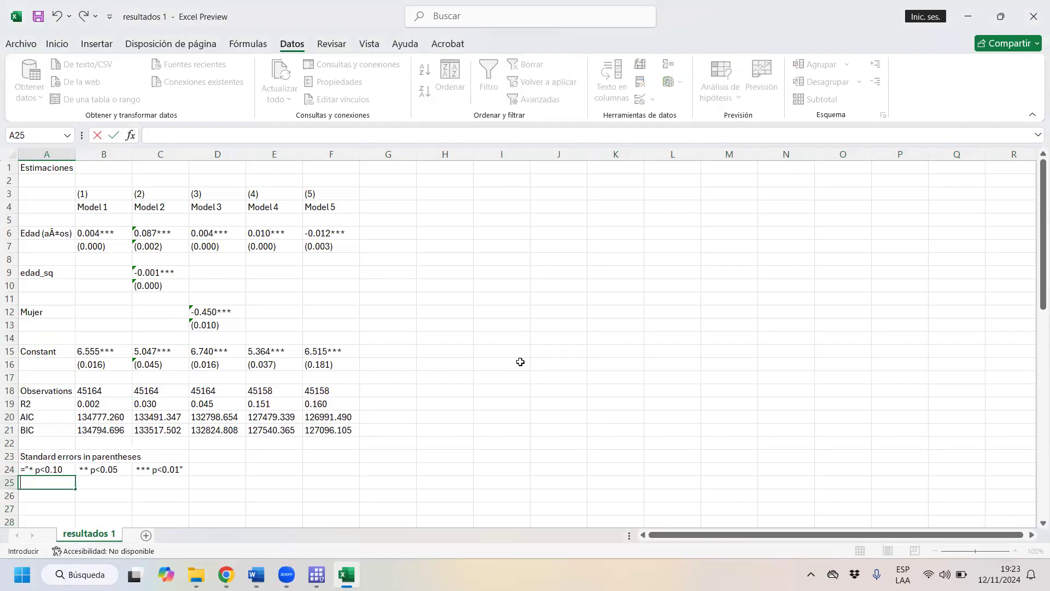
key(Caps_Lock)
text(NO)
key(Caps_Lock)
key(BackSpace)
key(Caps_Lock)
text(O)
key(BackSpace)
key(Caps_Lock)
text(ot)
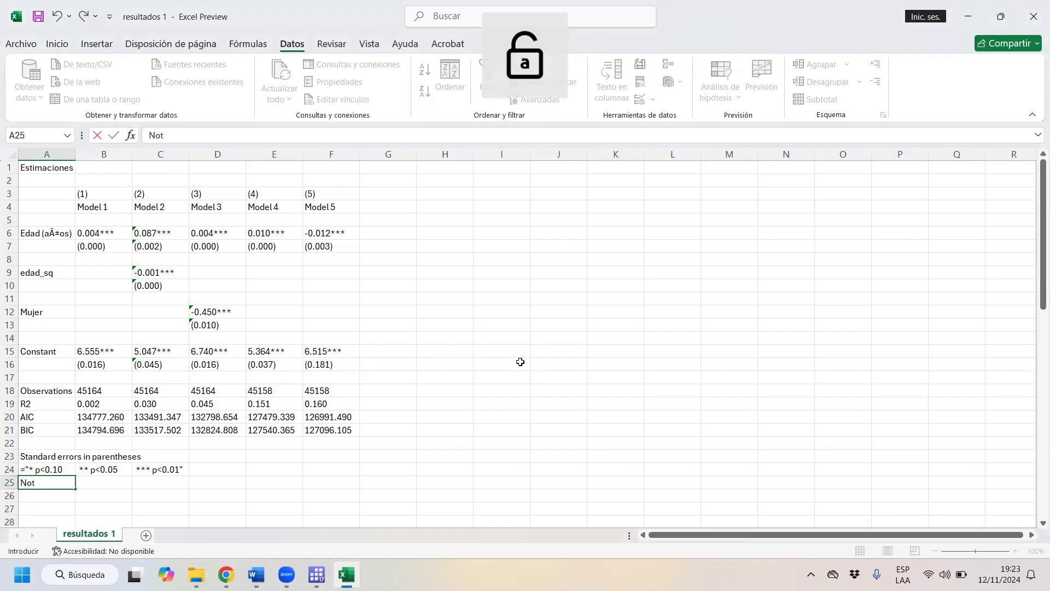
text(a: todas las regresiones tienen c)
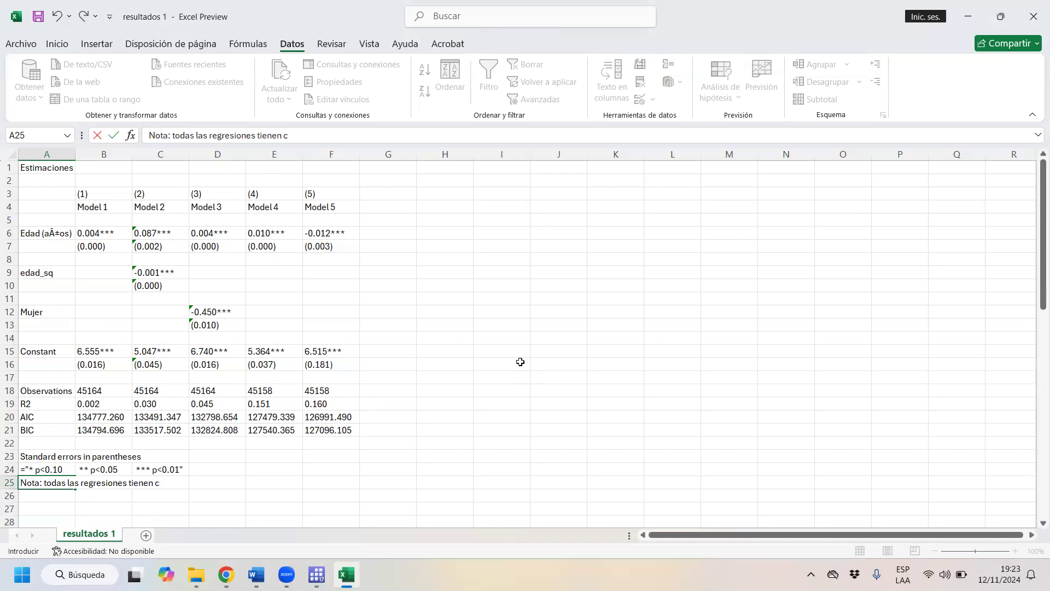
text(ontroles sobre edu)
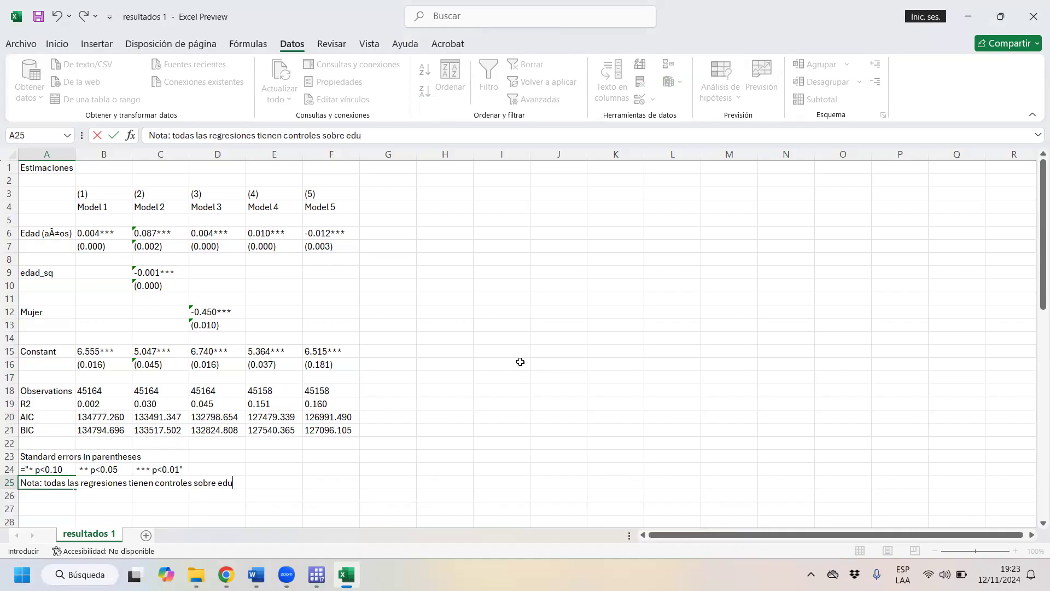
text(cación e interacc)
key(BackSpace)
key(BackSpace)
key(BackSpace)
key(BackSpace)
key(BackSpace)
key(BackSpace)
key(BackSpace)
key(BackSpace)
key(BackSpace)
text(sus interacc)
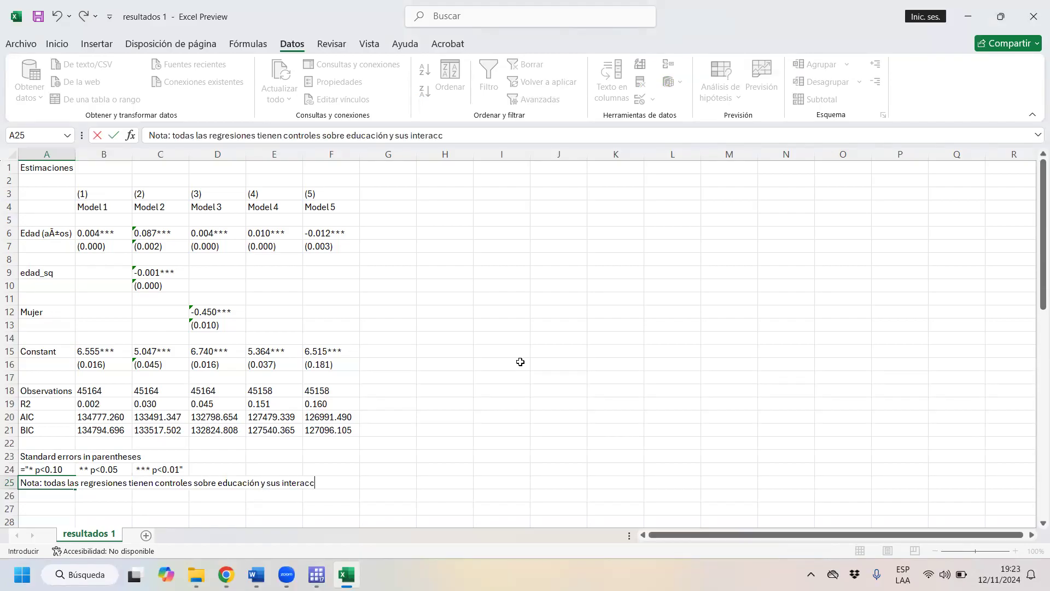
text(iones con edad.)
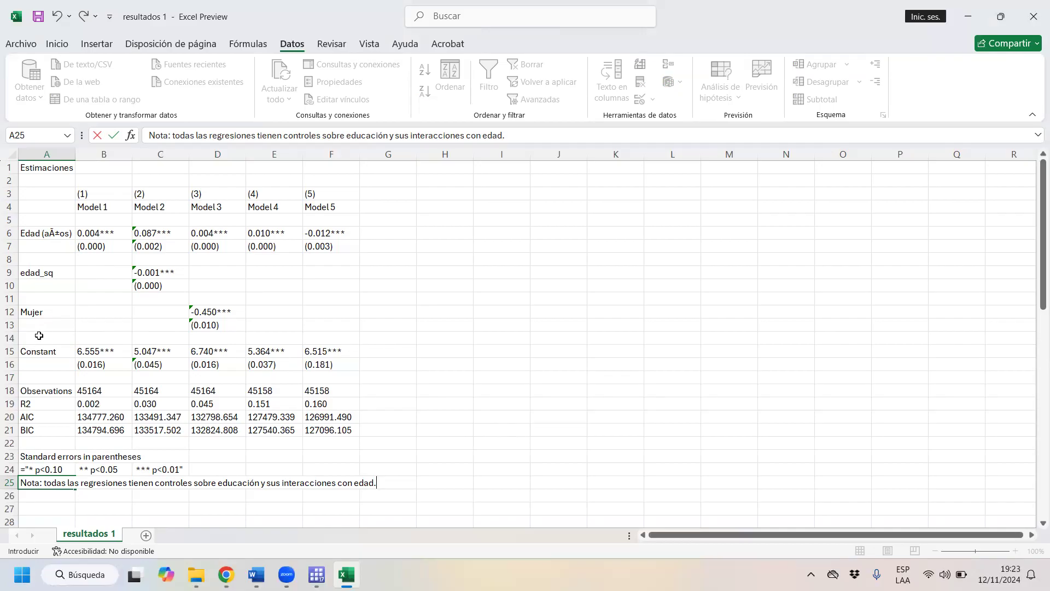
- Label the blank row 17 between the constant and Observations as "Controles"
click(41, 376)
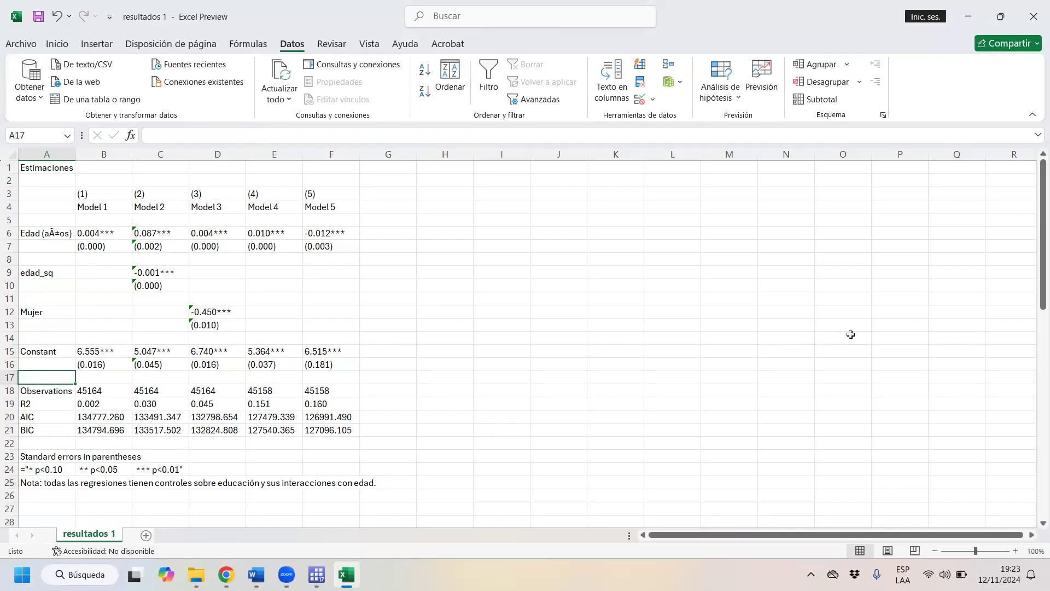
key(Caps_Lock)
text(C)
key(Caps_Lock)
text(ontro)
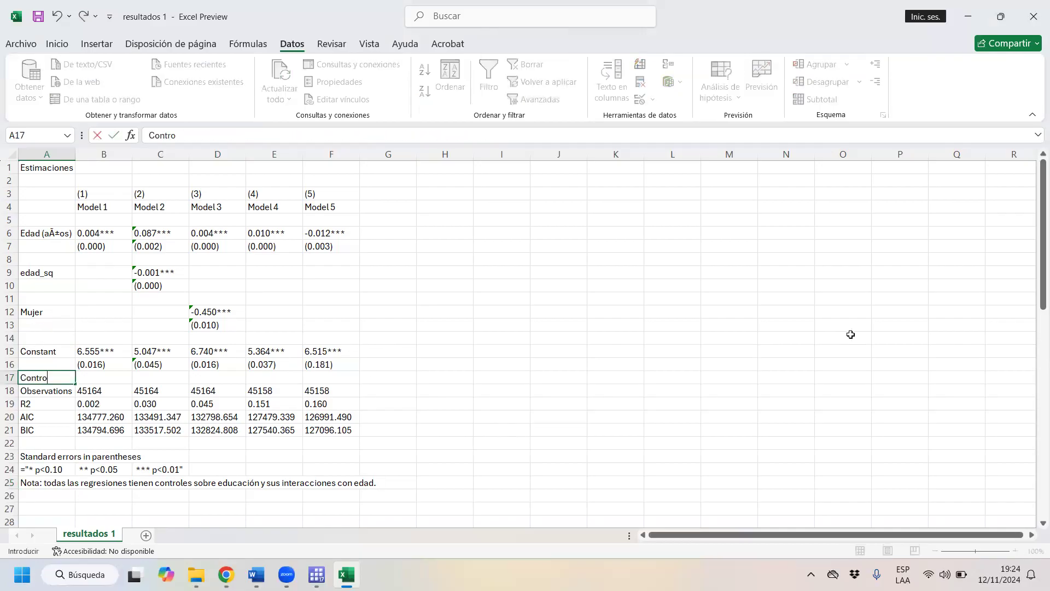
key(Tab)
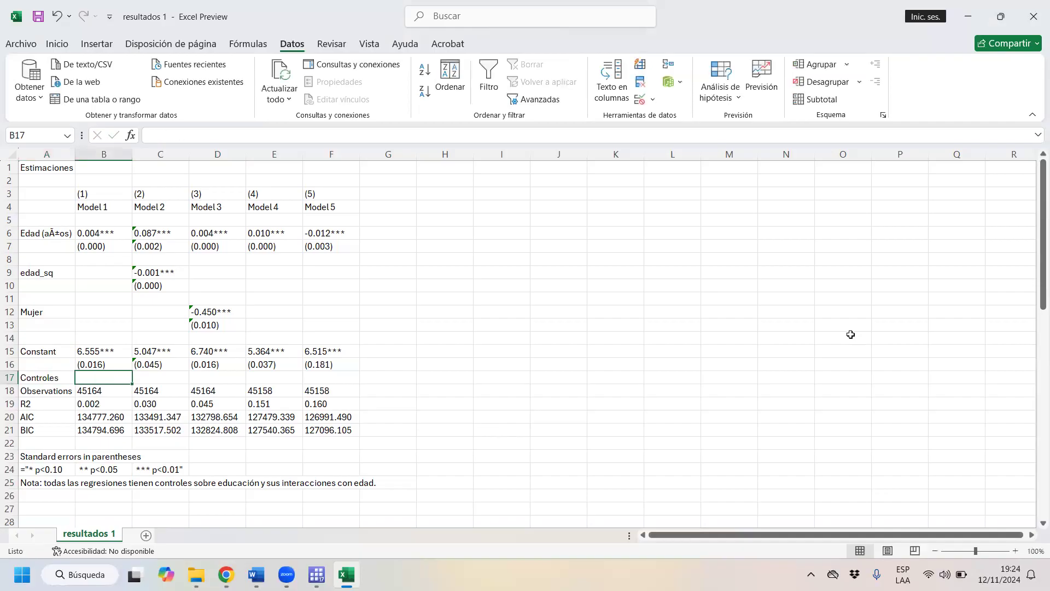
- Fill the Controles row with YES for all five models in B17:F17
key(Caps_Lock)
text(YES)
key(Caps_Lock)
key(Tab)
key(Left)
key(ctrl+c)
key(Right)
key(ctrl+v)
key(Right)
key(ctrl+v)
key(Right)
key(ctrl+v)
key(Right)
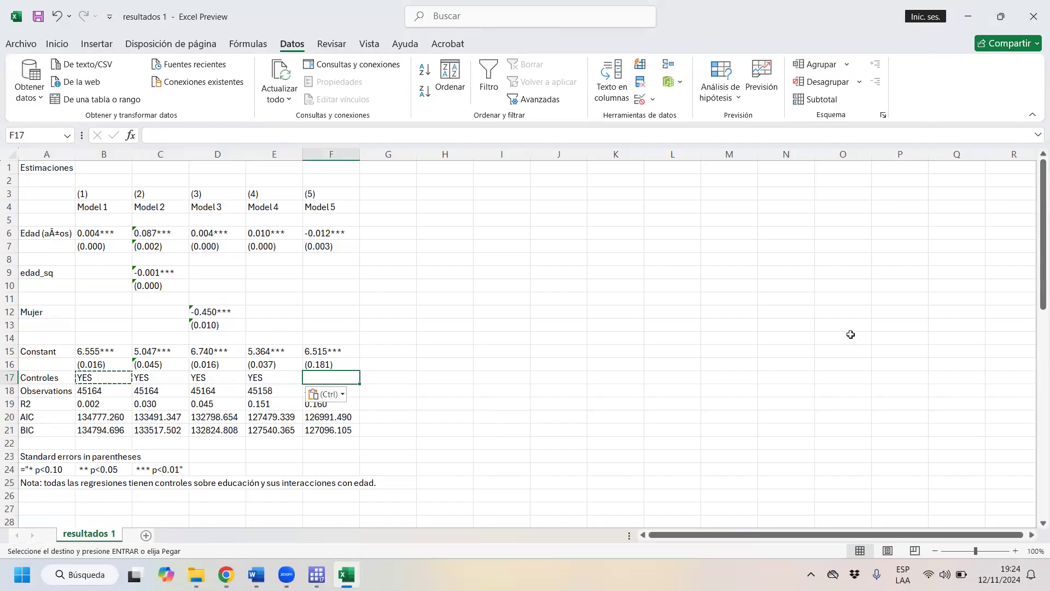
key(ctrl+v)
- Try NO as the Controles value for Model 1 and set it back to YES
key(Left)
key(Left)
key(Left)
key(Left)
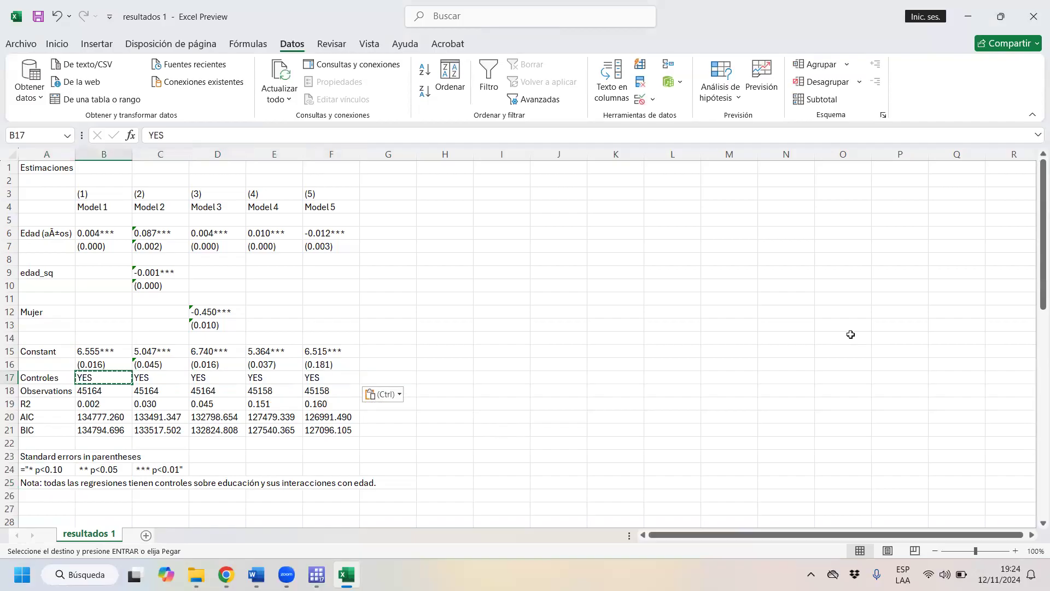
text(NO)
key(Return)
key(Up)
text(YES)
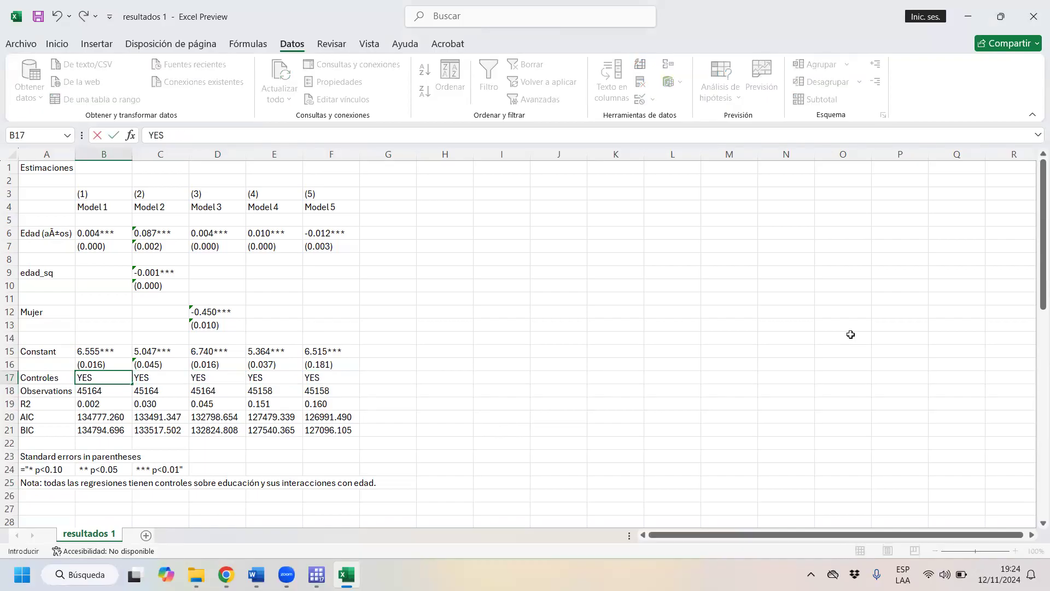
key(Return)
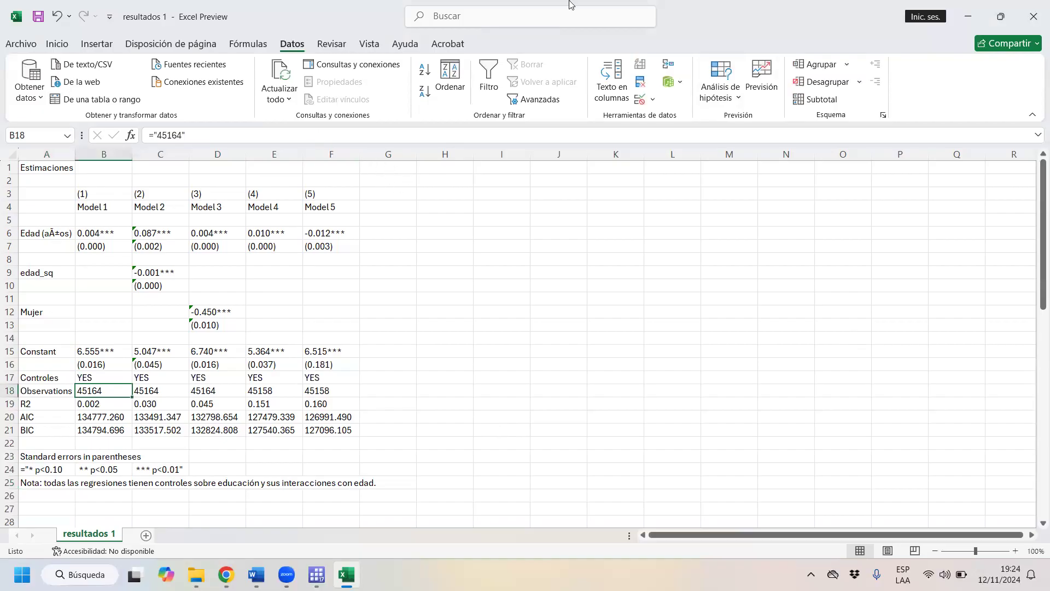
- Switch to the Stata do-file, uncomment the "ssc install outreg2" line in the Segundo ejemplo section and run it
click(970, 15)
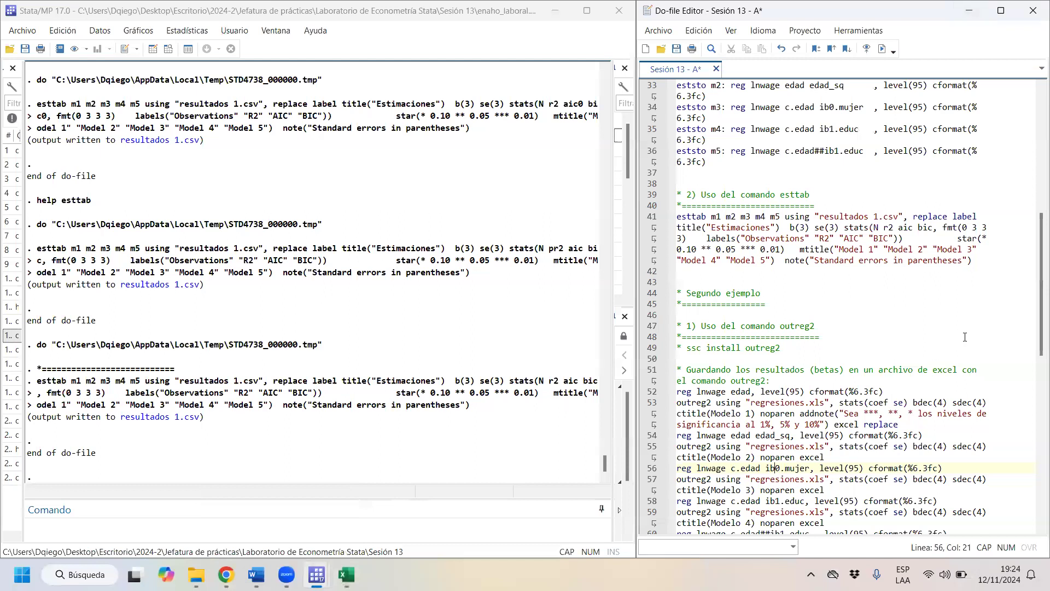
scroll(961, 334, up, 2)
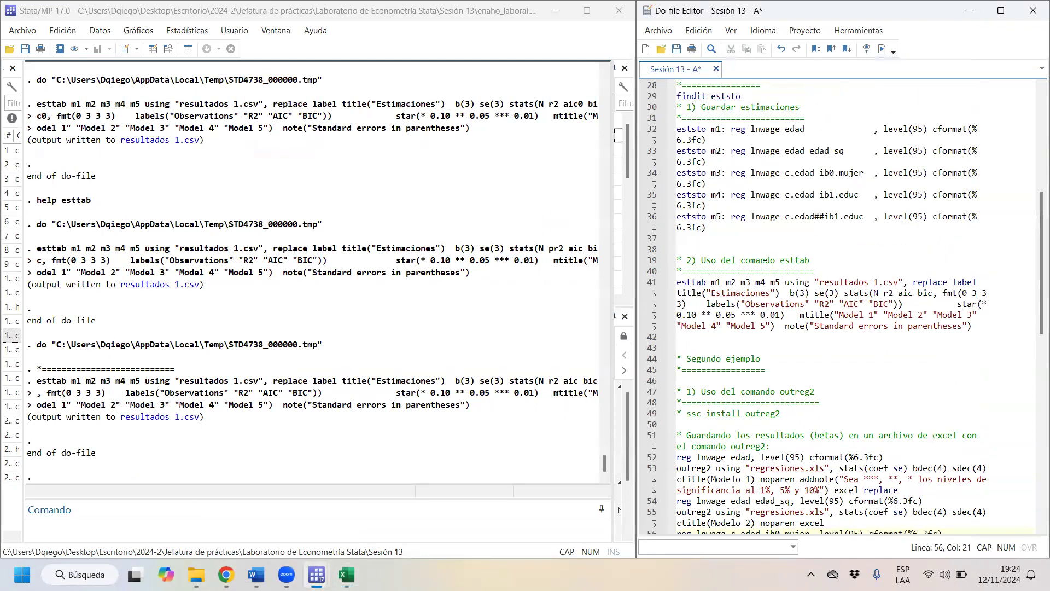
drag(973, 326, 704, 264)
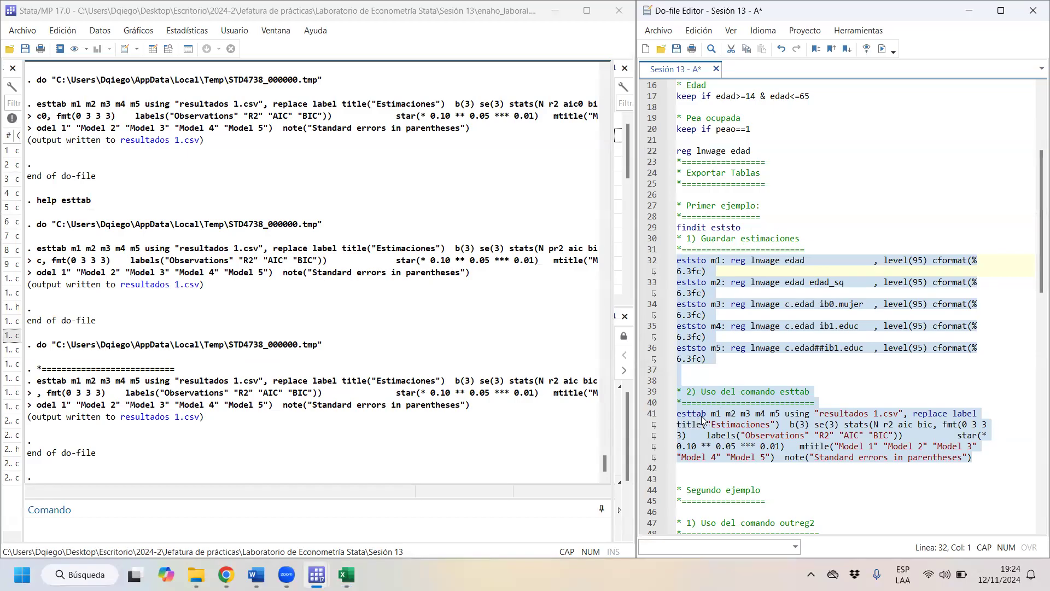
scroll(698, 421, down, 10)
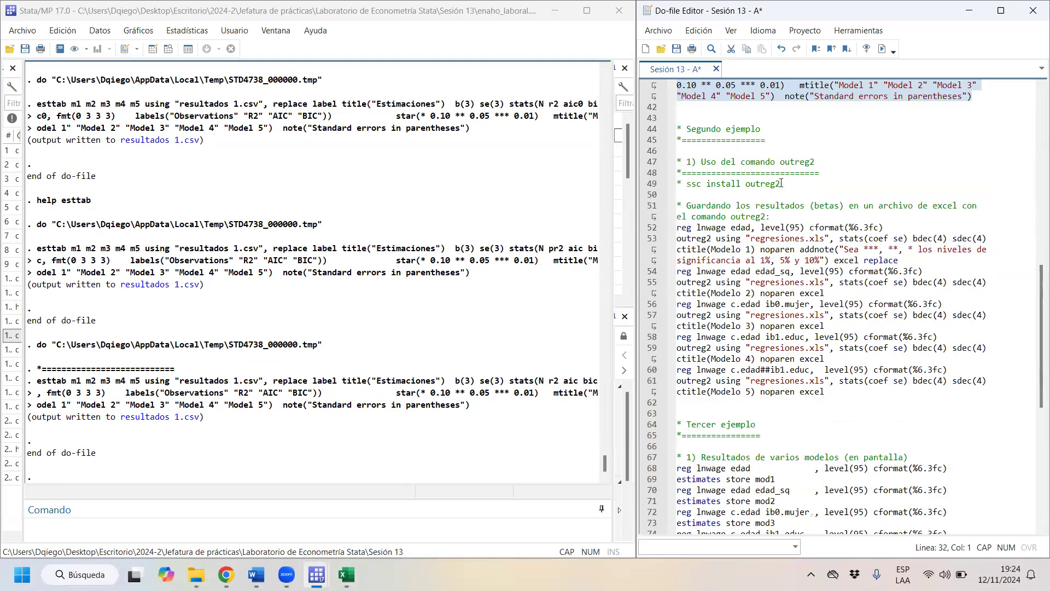
click(685, 184)
key(BackSpace)
key(BackSpace)
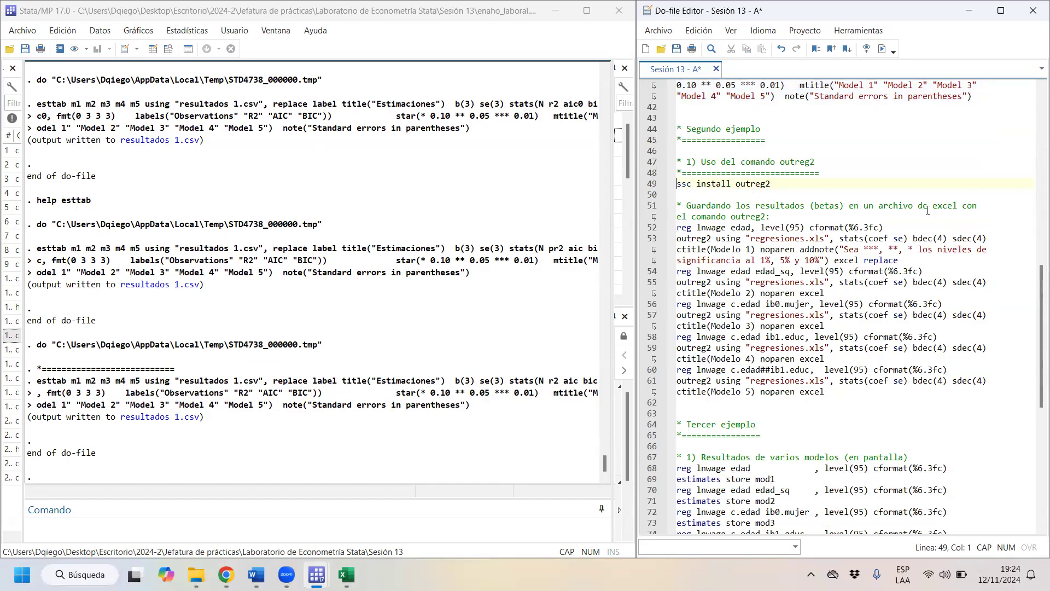
drag(780, 178, 666, 183)
click(882, 49)
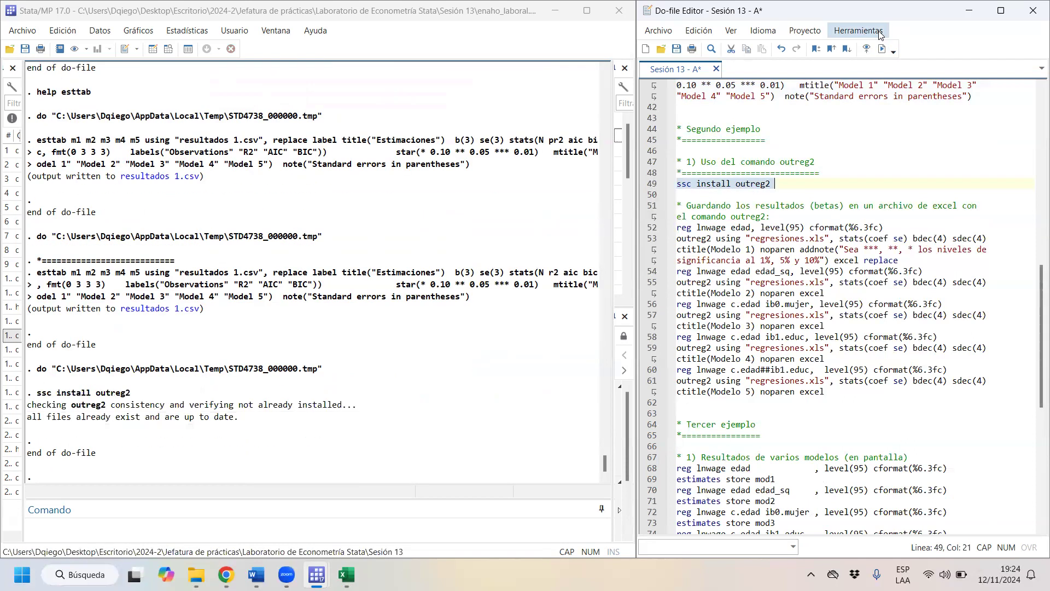
- Run "h outreg2" to open the command's help and maximize the help viewer
drag(802, 180, 738, 185)
key(ctrl+c)
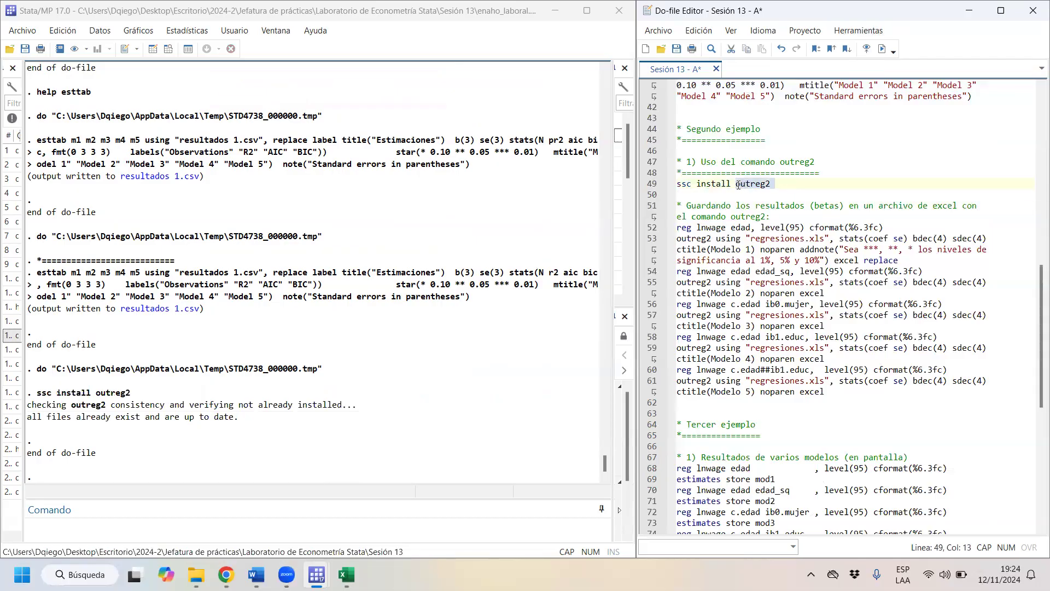
click(279, 523)
mouse_move(346, 575)
key(ctrl+v)
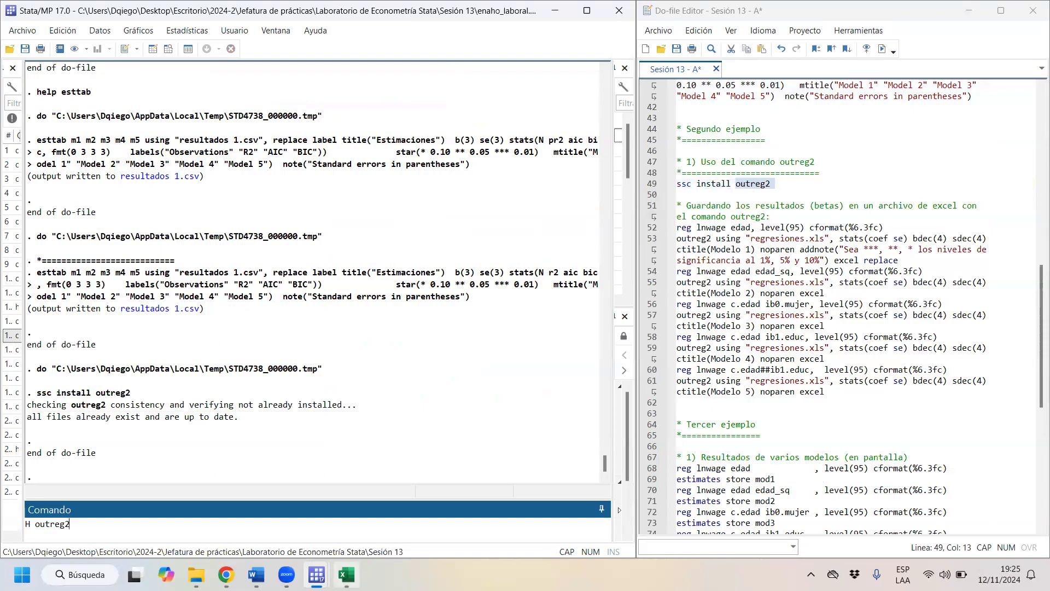
key(BackSpace)
key(Caps_Lock)
text(h)
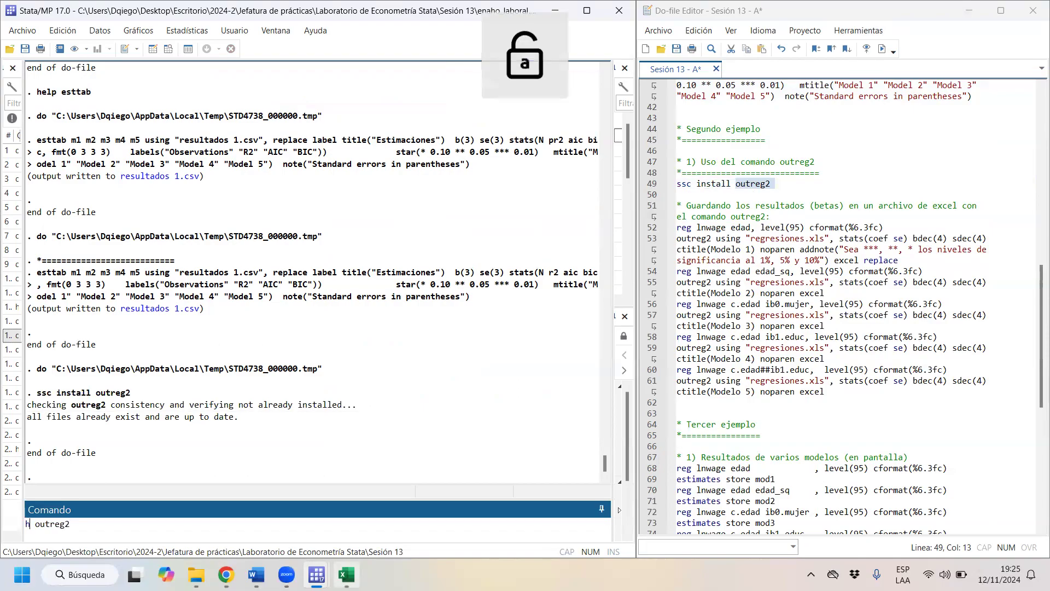
key(Return)
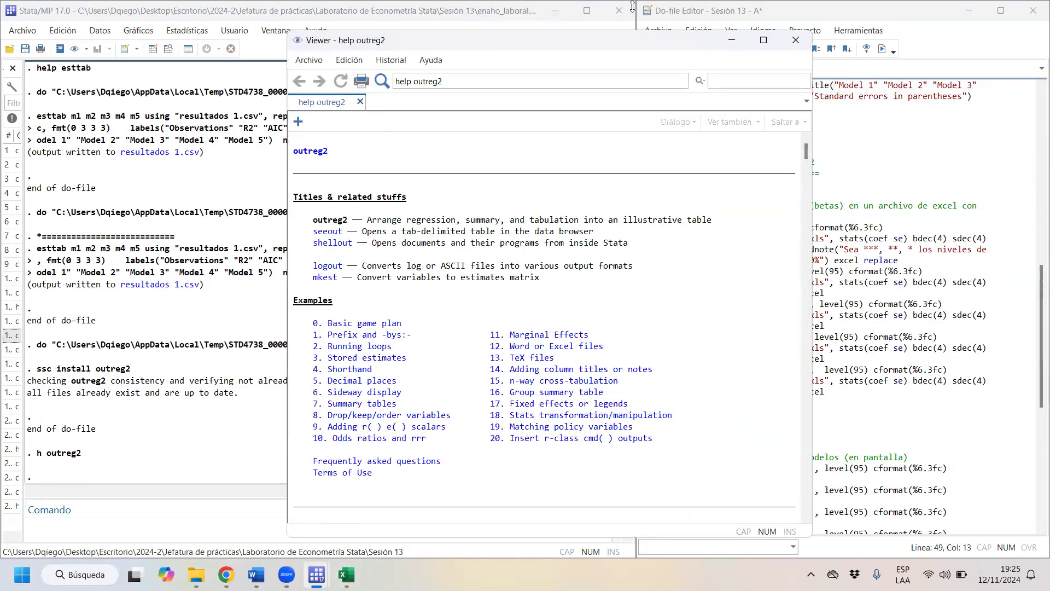
click(764, 40)
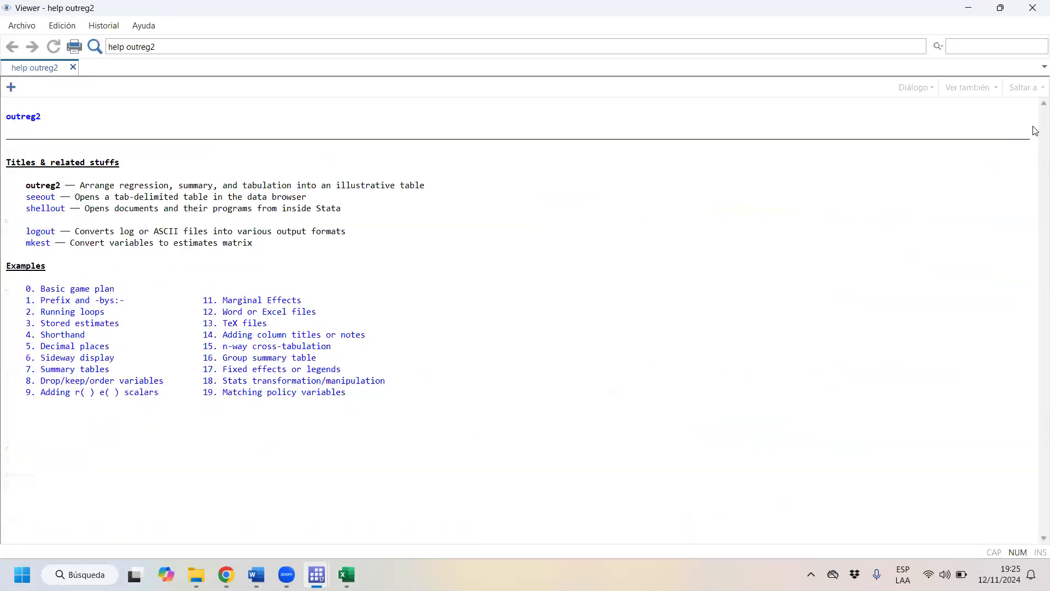
- Look through the outreg2 help down to the Author section and return to its beginning
drag(1042, 135, 1030, 449)
scroll(1032, 453, up, 20)
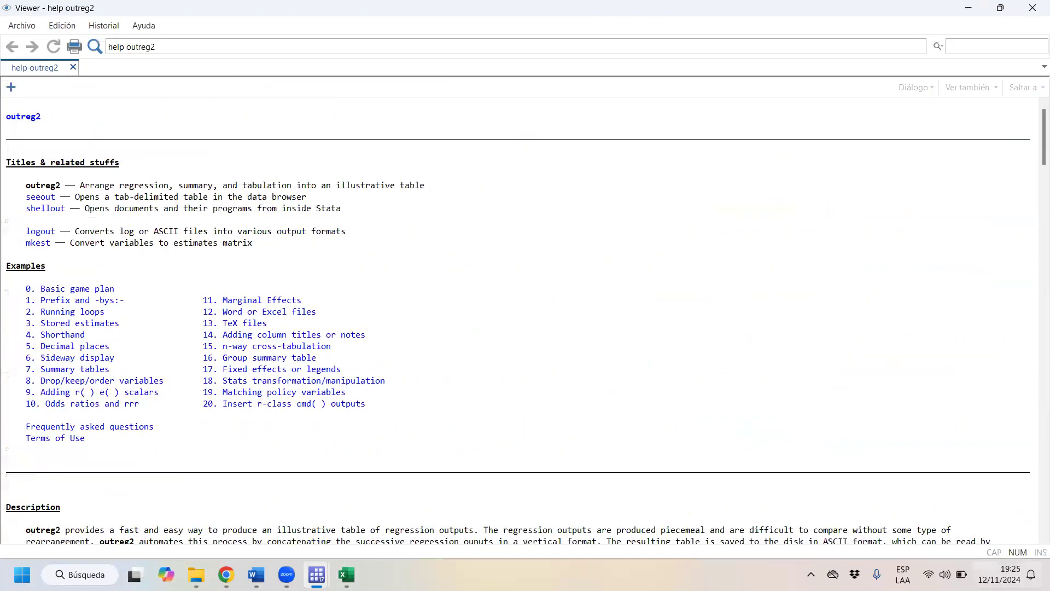
drag(1035, 121, 1035, 518)
scroll(54, 260, down, 2)
scroll(921, 462, down, 3)
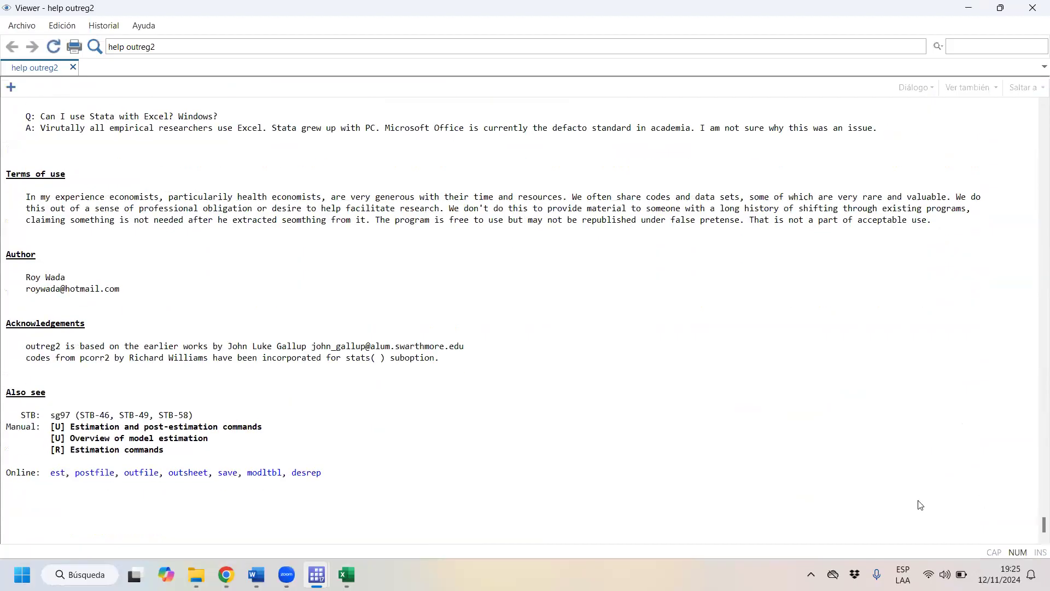
drag(26, 278, 65, 279)
drag(1035, 525, 1034, 109)
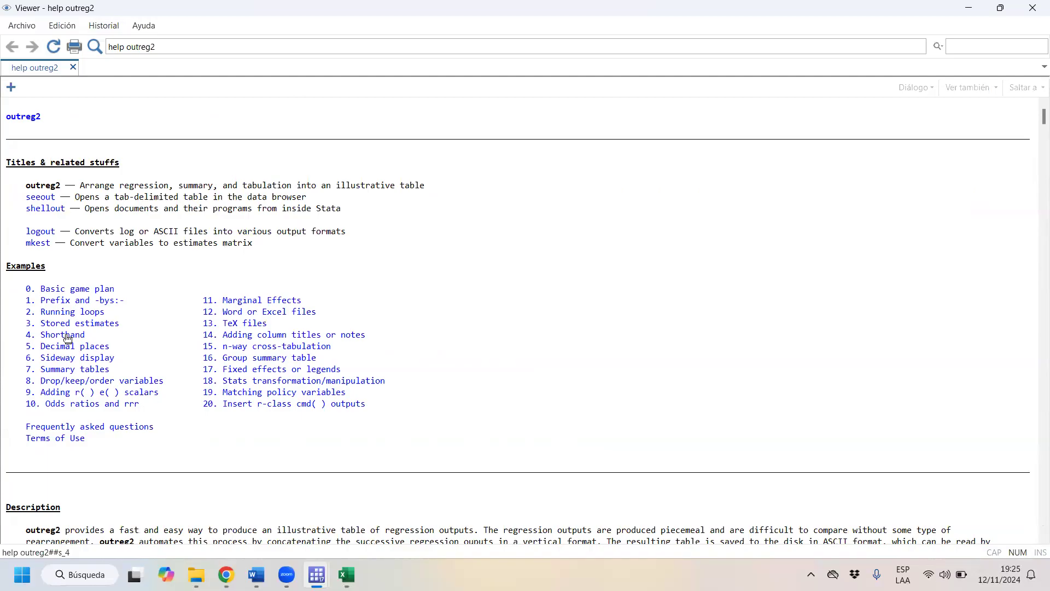
- Examine the list of outreg2 examples, including summary tables, Word or Excel files, and the group summary table
drag(190, 389, 1, 278)
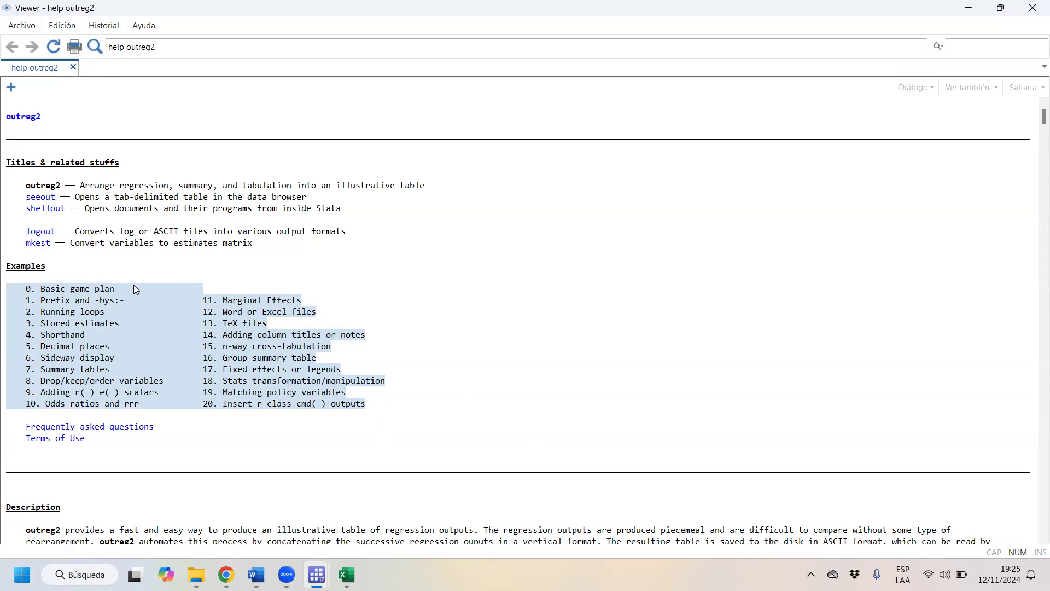
click(273, 436)
drag(357, 392, 5, 362)
click(420, 527)
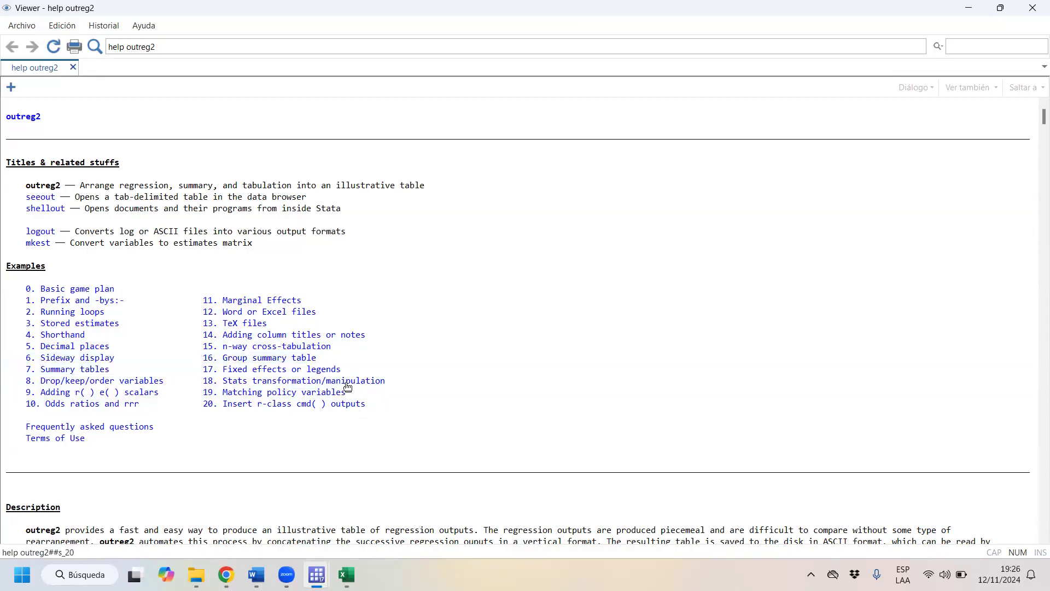
drag(316, 303, 441, 342)
click(589, 429)
drag(317, 360, 213, 363)
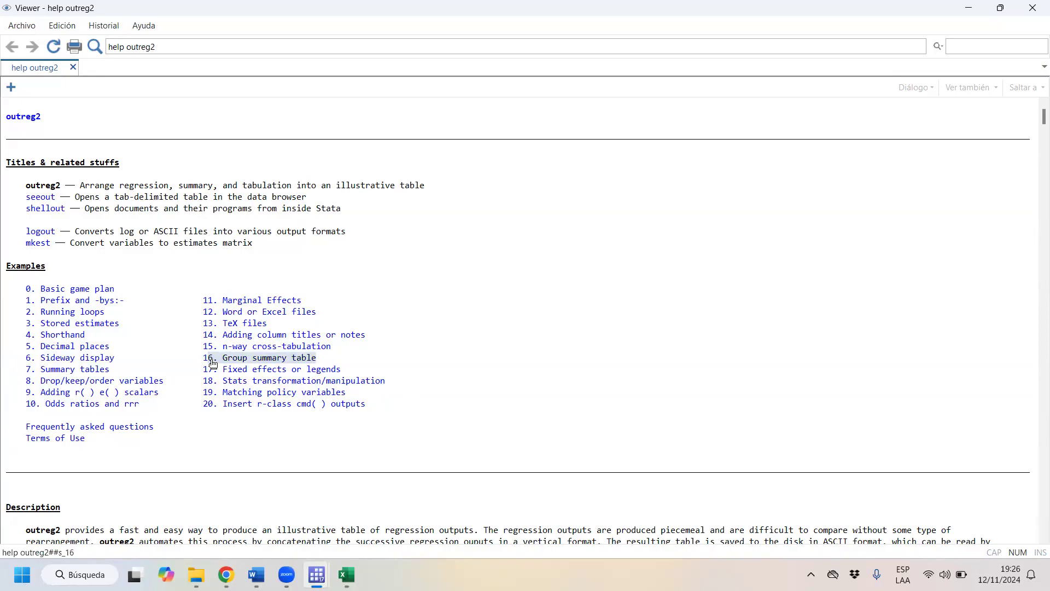
drag(213, 363, 194, 361)
click(370, 490)
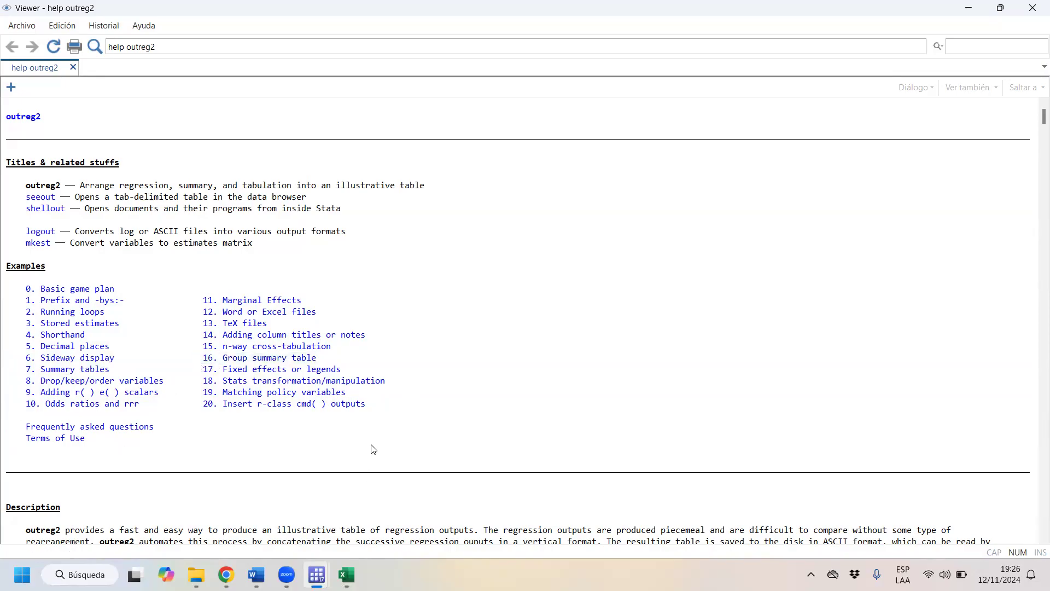
- Skim the outreg2 output file options and the worked examples further down the help
scroll(374, 447, down, 20)
scroll(1035, 216, down, 12)
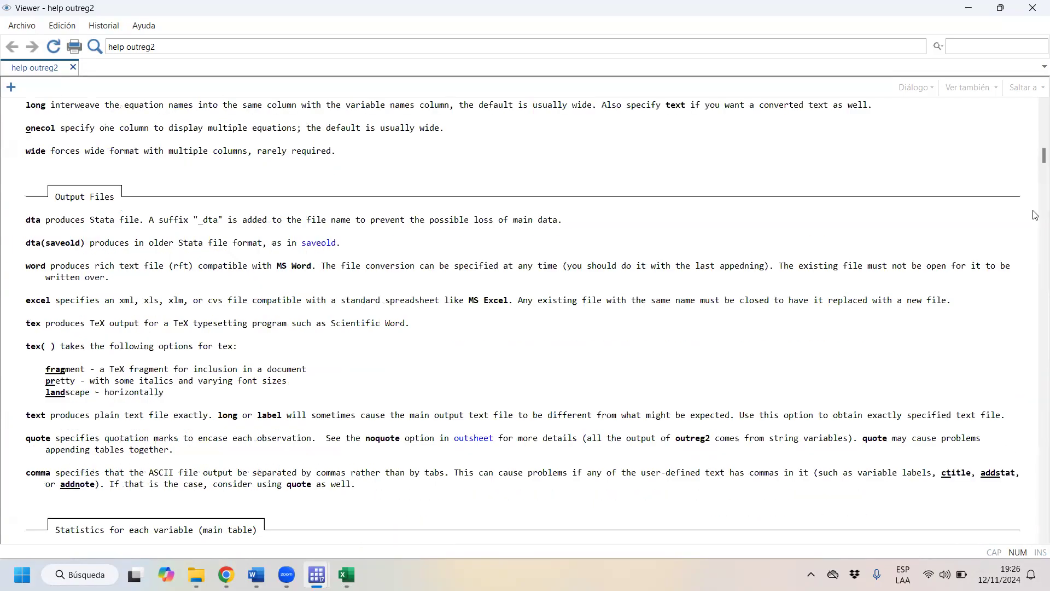
scroll(1035, 273, down, 20)
scroll(1036, 277, down, 20)
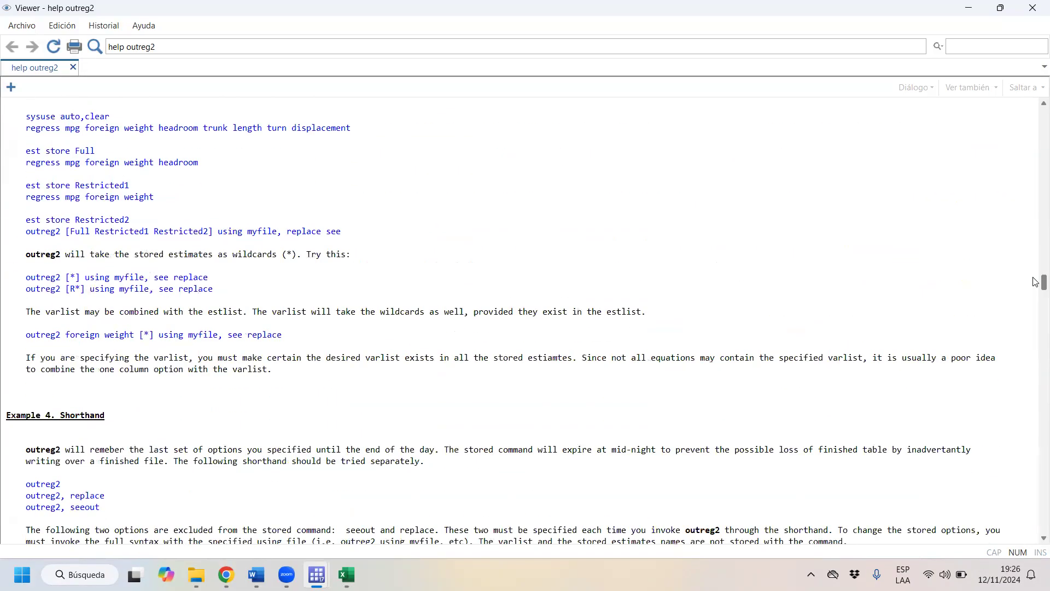
scroll(1035, 440, down, 10)
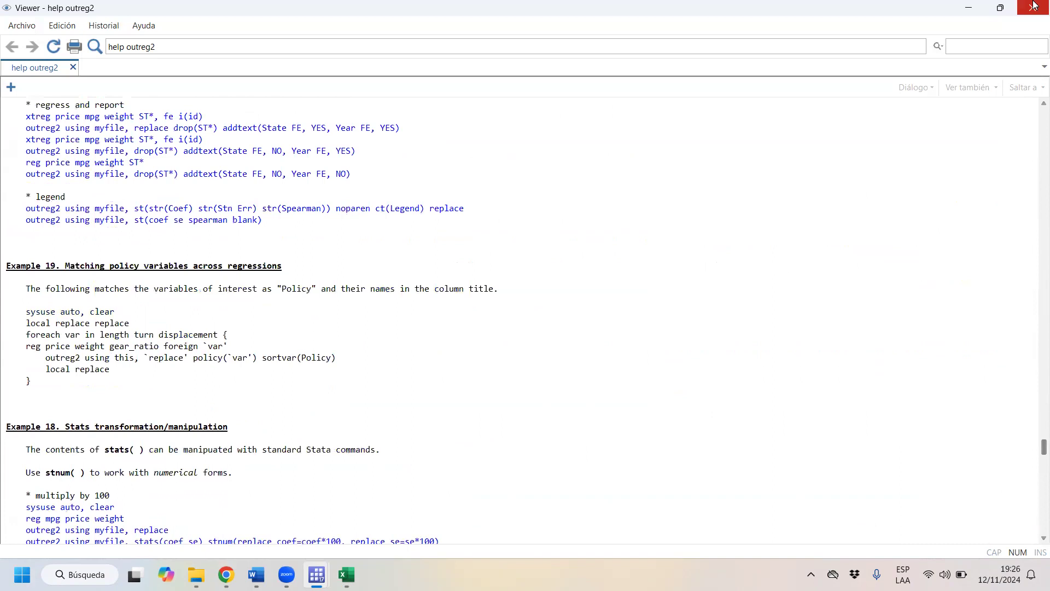
- Close the outreg2 help viewer and run the do-file's line 52 regression, "reg lnwage edad, level(95) cformat(%6.3fc)"
click(1032, 7)
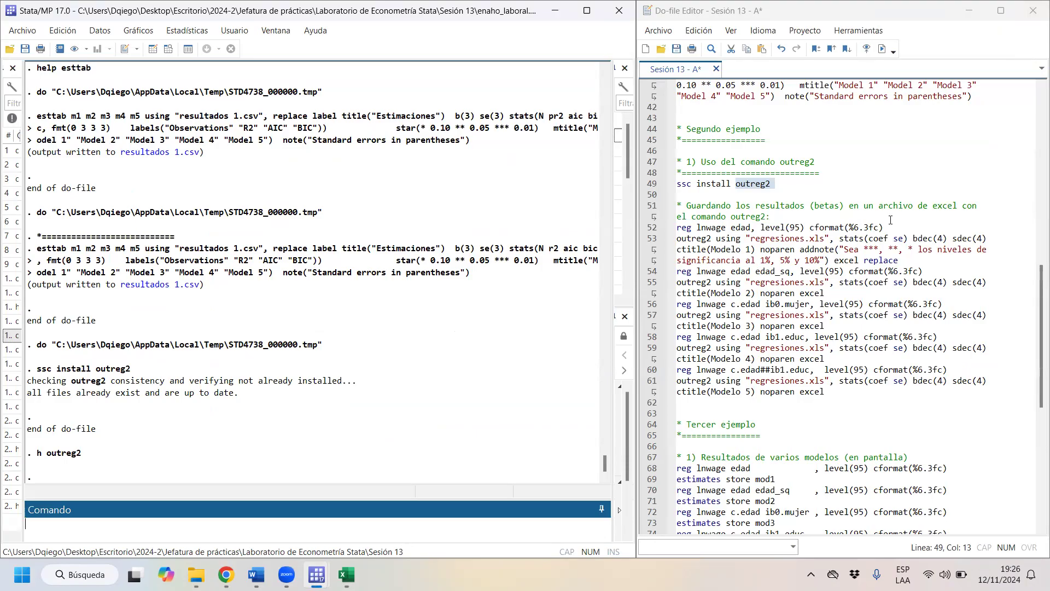
drag(891, 226, 678, 229)
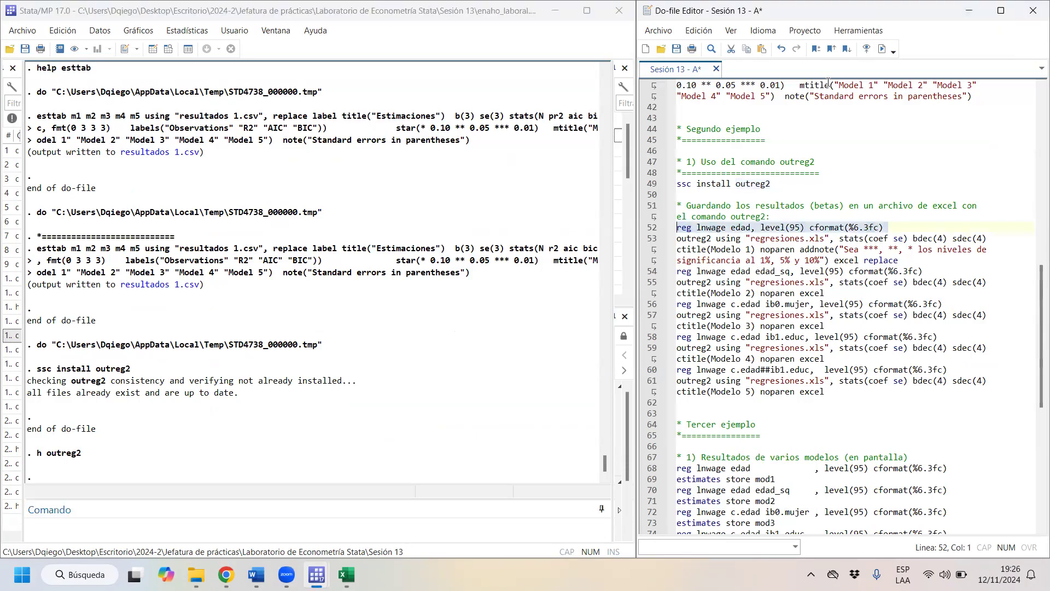
click(881, 49)
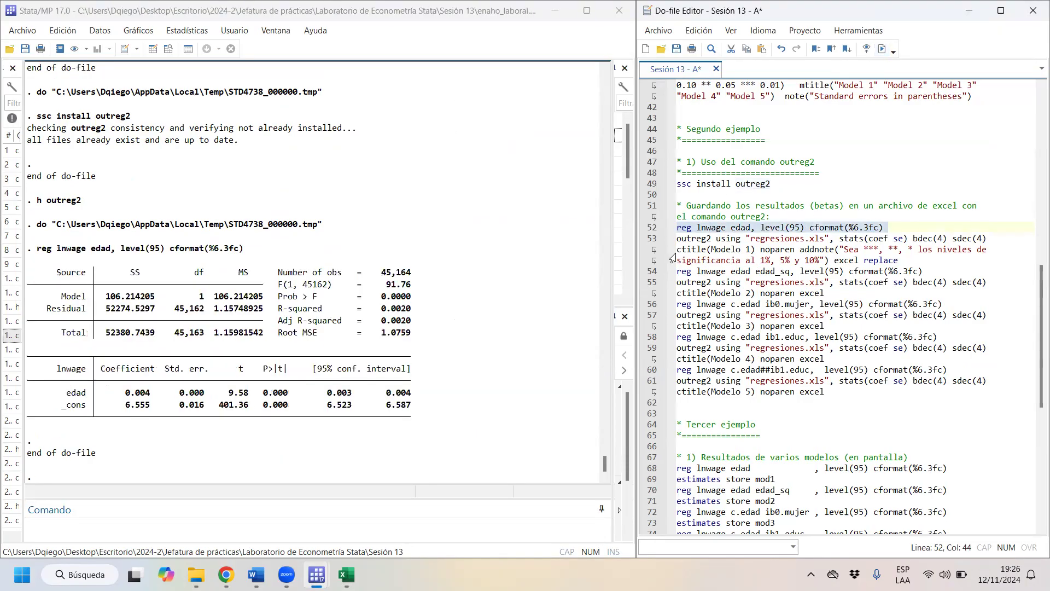
- Examine the outreg2 command for Modelo 1 on line 53, highlighting its replace option and the options from stats(coef se) through excel
drag(679, 243, 935, 261)
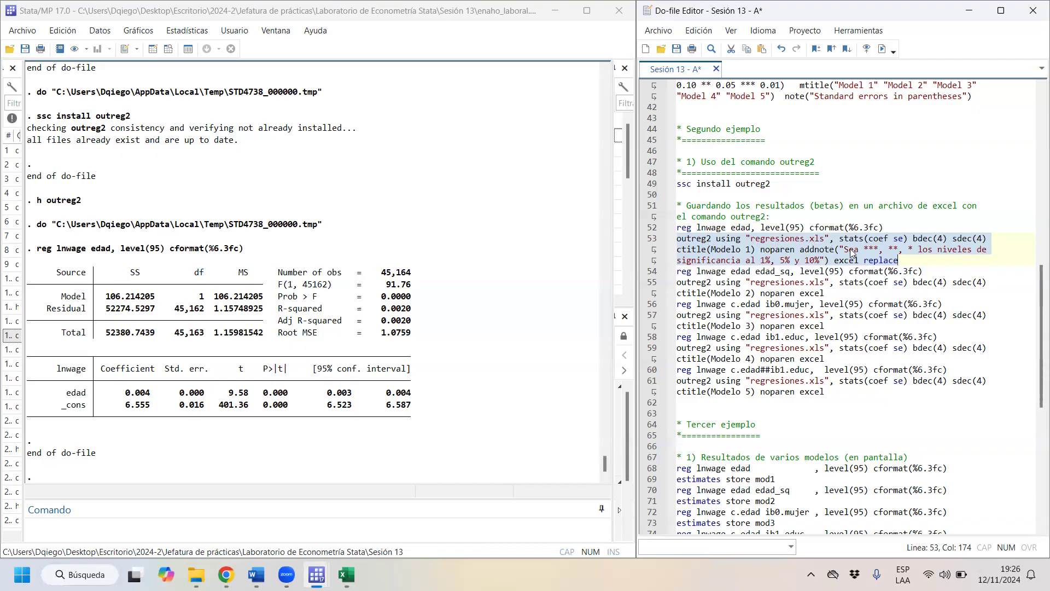
click(916, 259)
drag(916, 259, 864, 261)
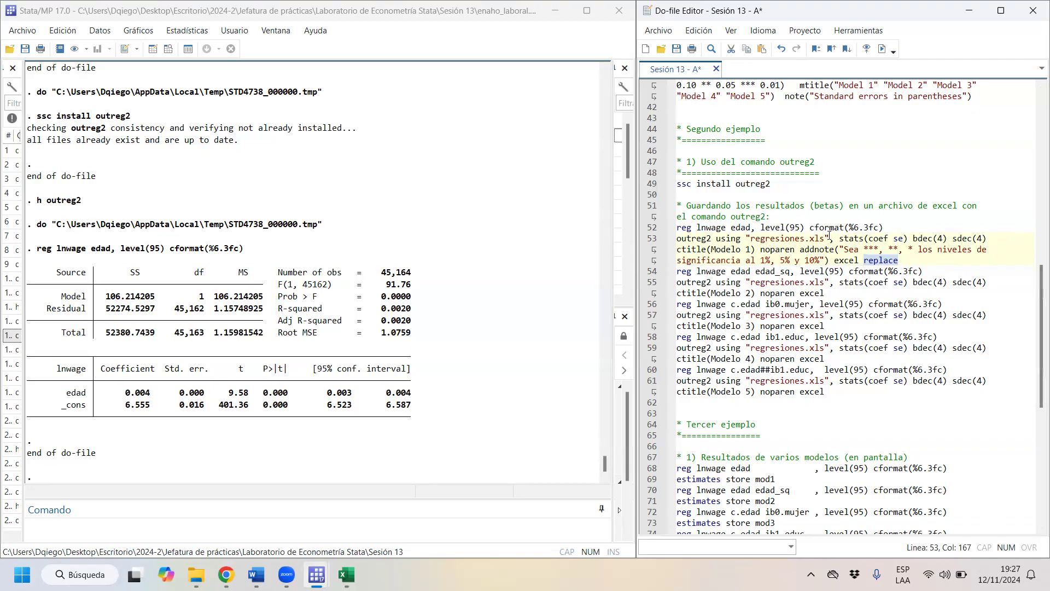
drag(844, 239, 859, 260)
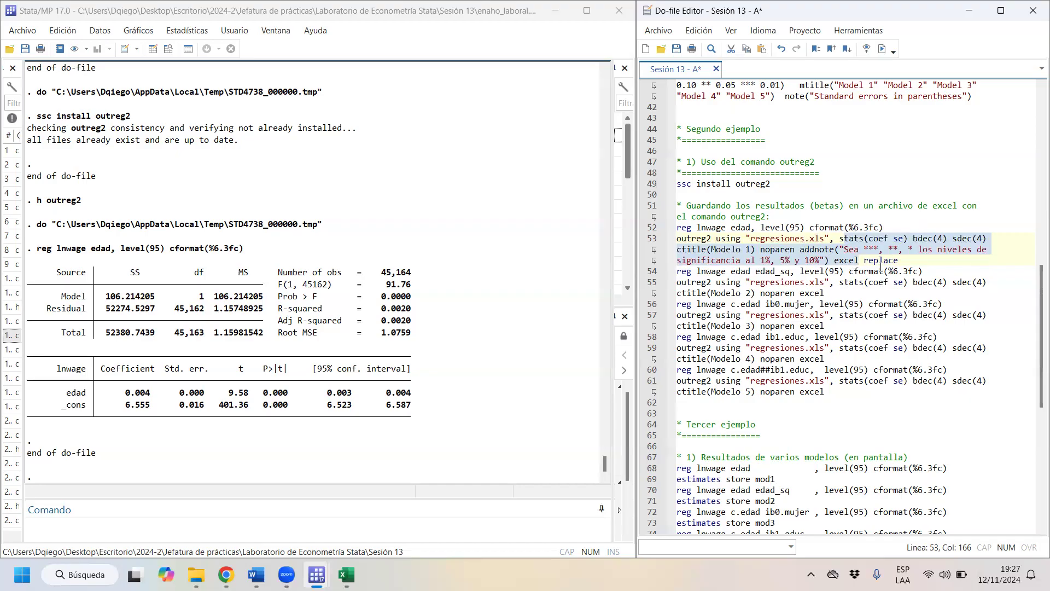
- Run lines 52–53 together, the lnwage on edad regression and its Modelo 1 outreg2 export to regresiones.xls with replace
click(911, 257)
key(shift+Home)
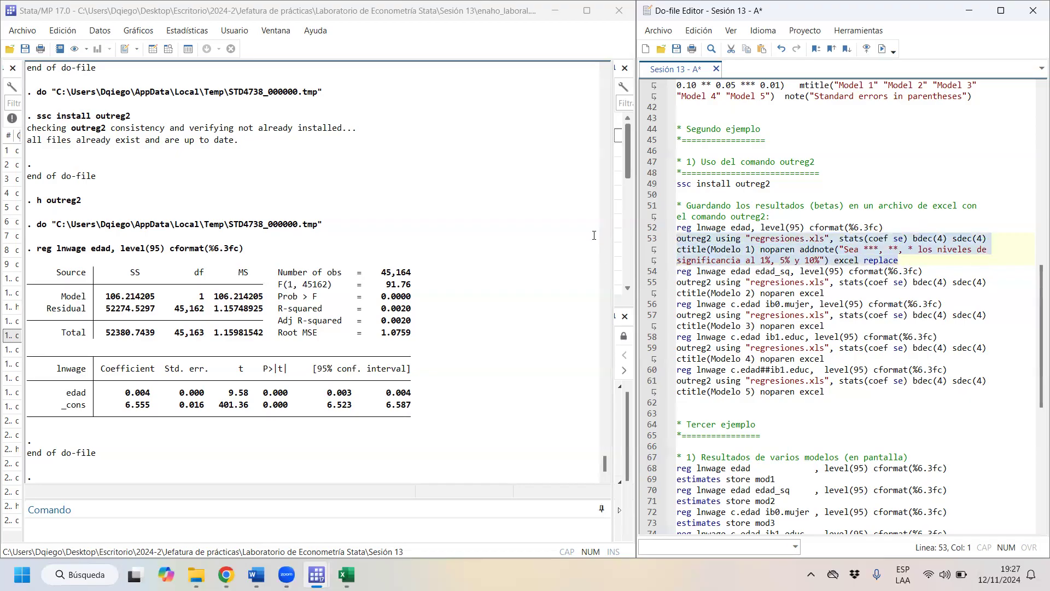
click(900, 267)
drag(908, 261, 665, 228)
click(882, 49)
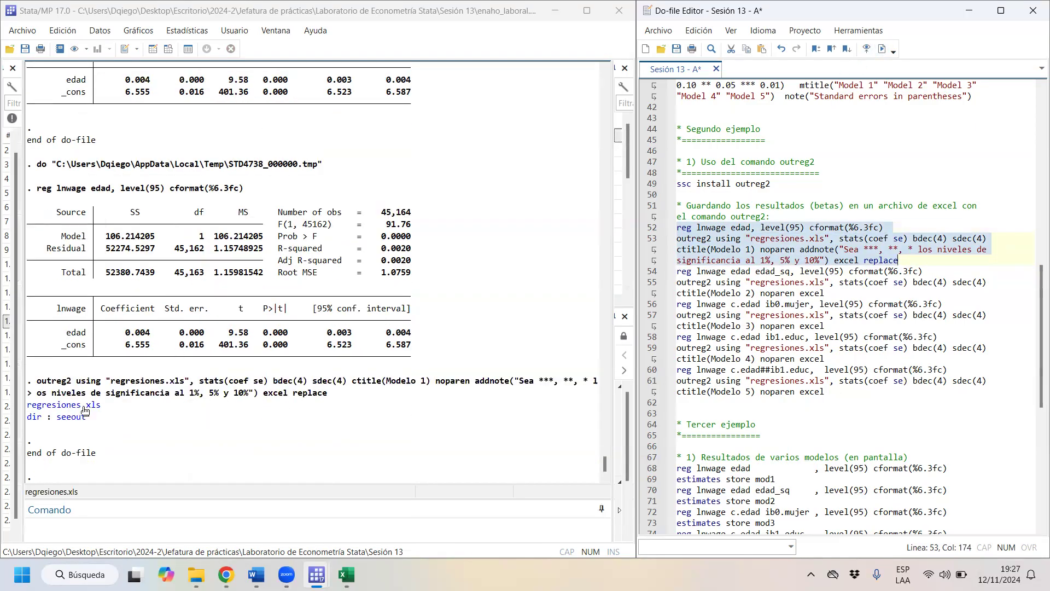
- Open the exported regresiones.xls in Excel despite the format warning and examine the Modelo 1 column's coefficients, standard errors, observations and R-squared
click(96, 410)
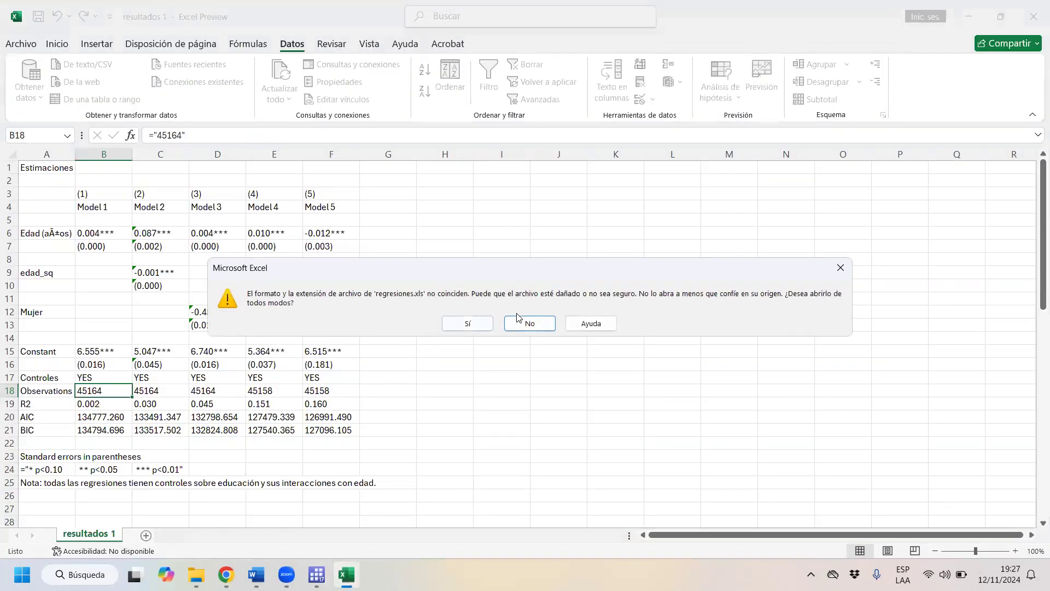
click(468, 323)
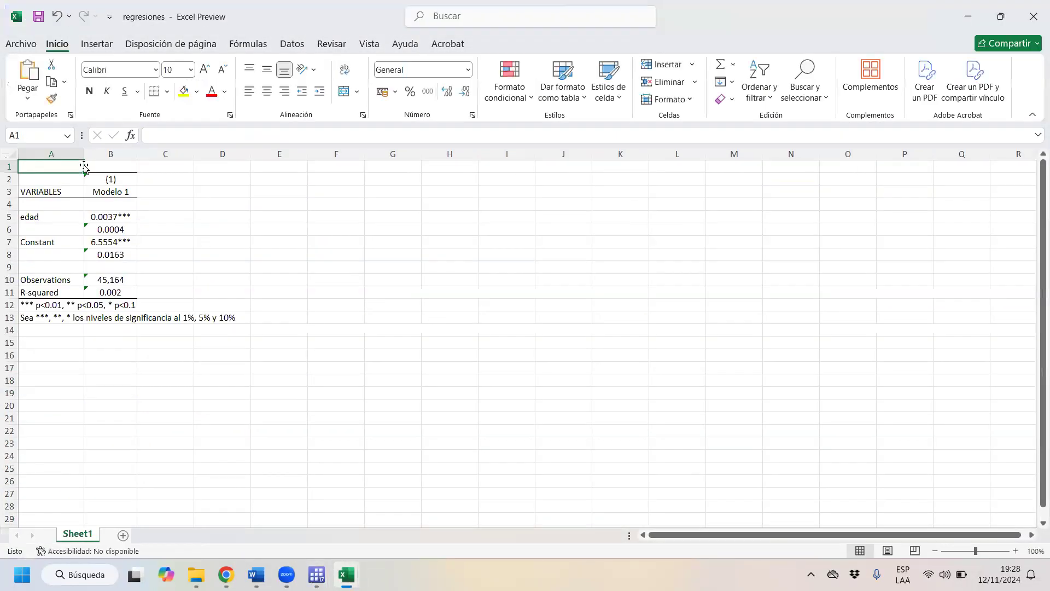
click(111, 154)
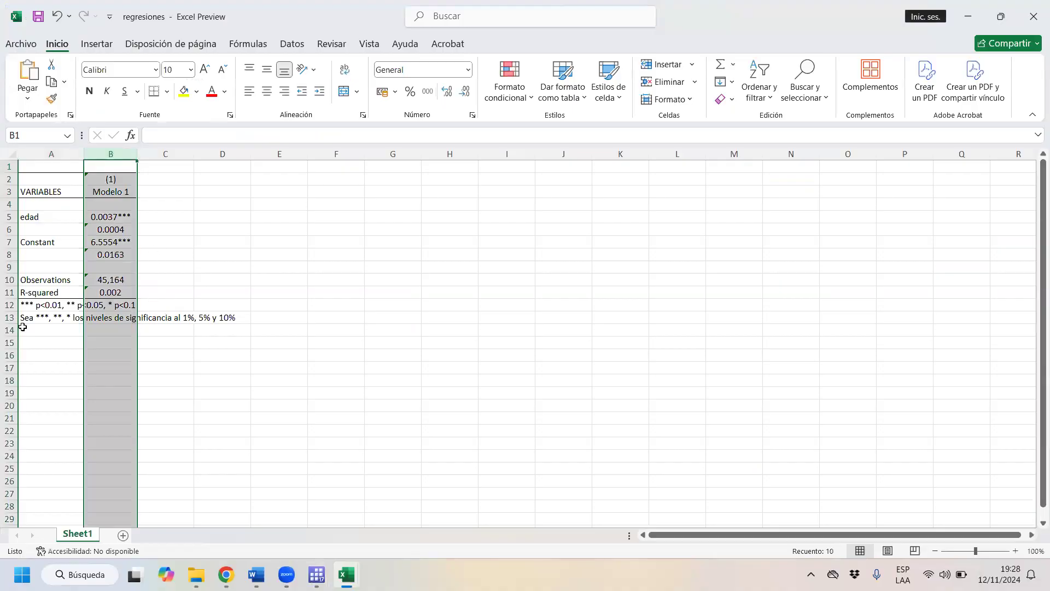
click(117, 280)
click(121, 290)
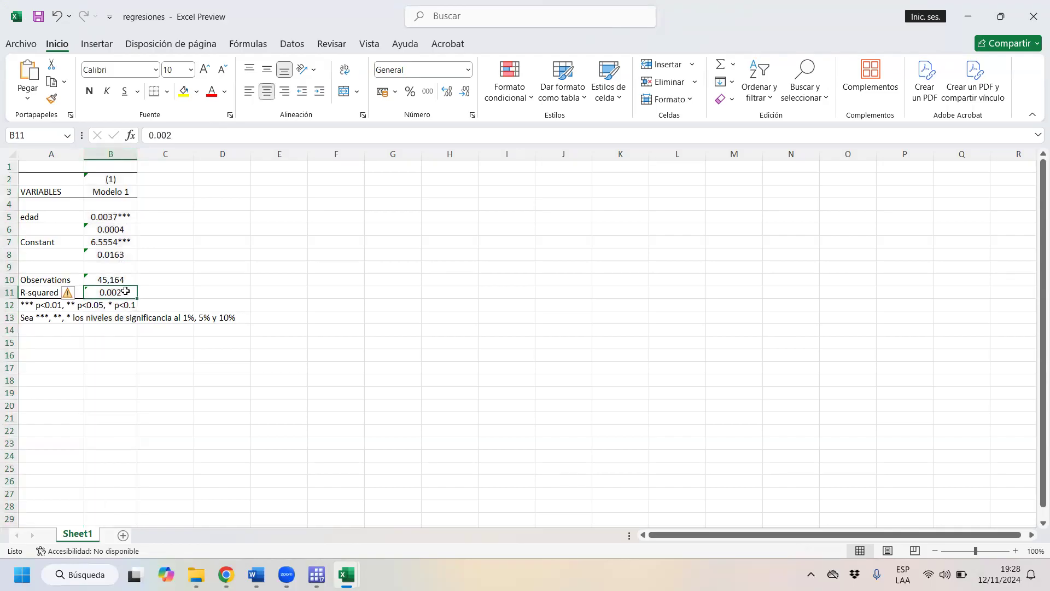
click(108, 217)
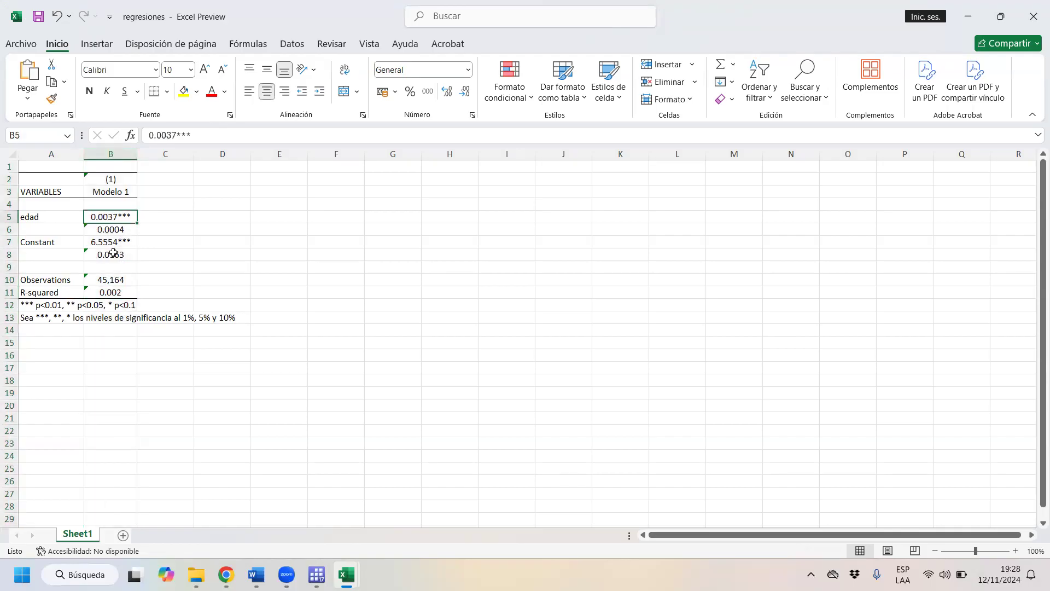
click(113, 230)
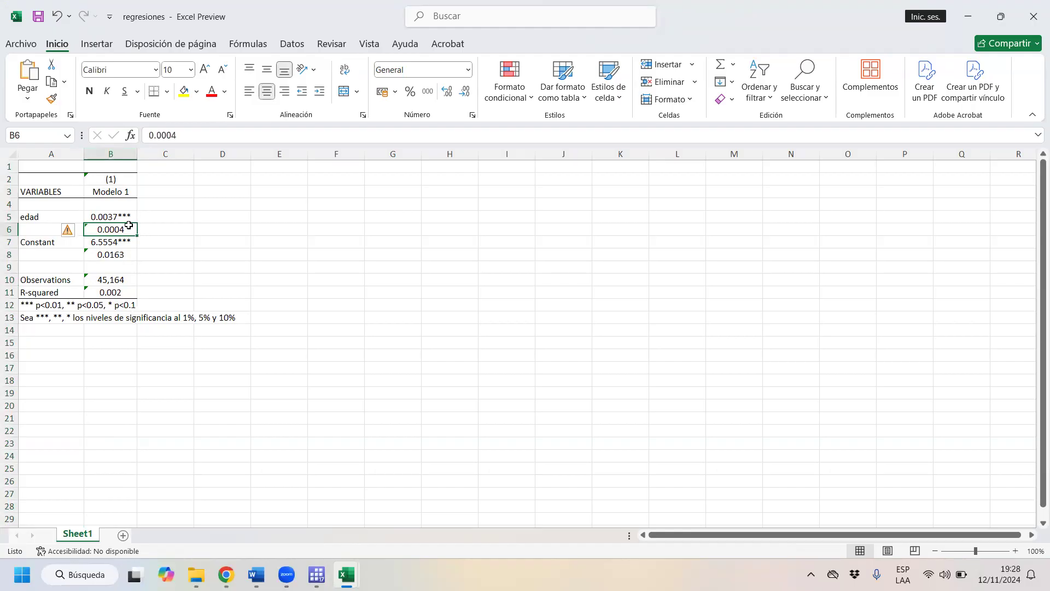
click(129, 218)
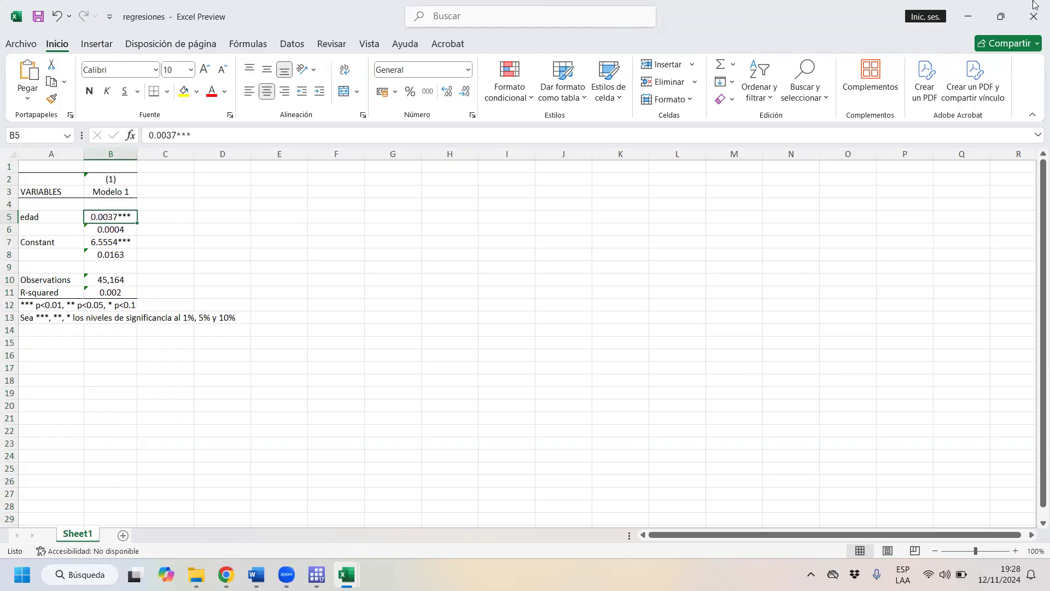
- Highlight the empty range C2:C11 beside the Modelo 1 column and close the regresiones workbook
drag(171, 177, 163, 295)
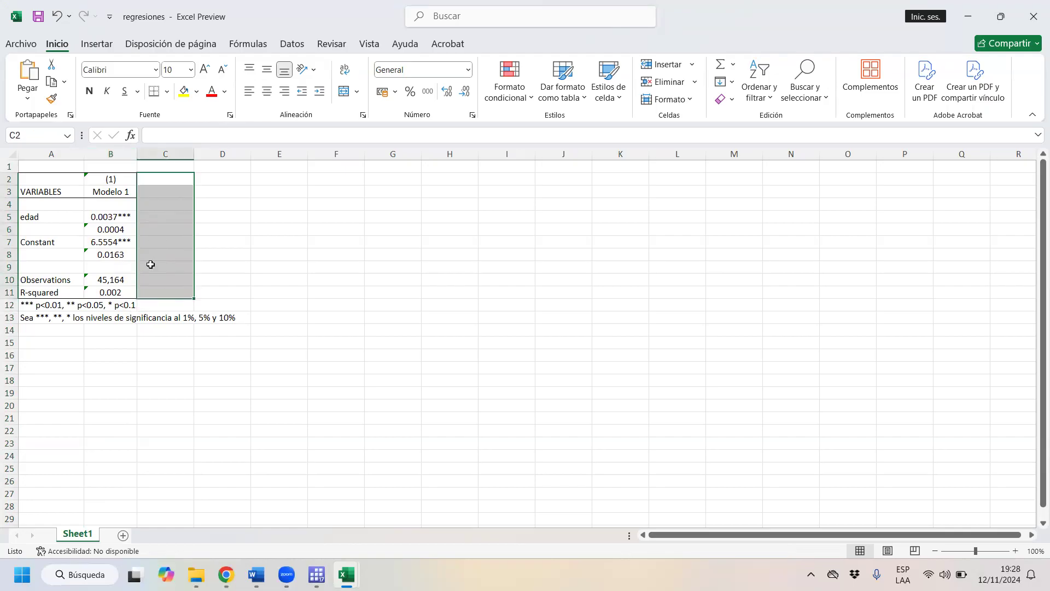
click(1034, 7)
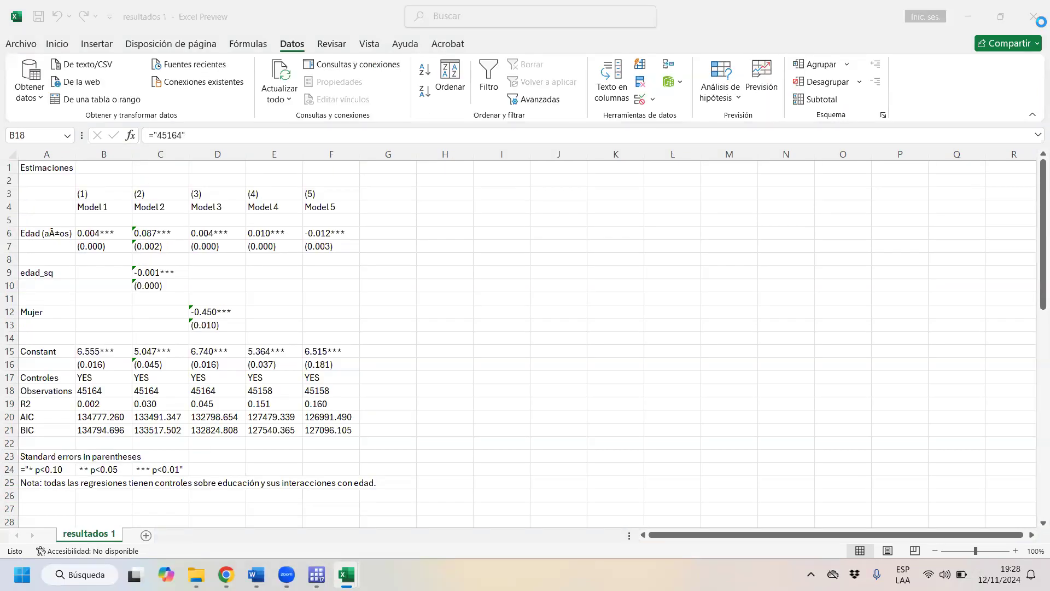
click(1000, 17)
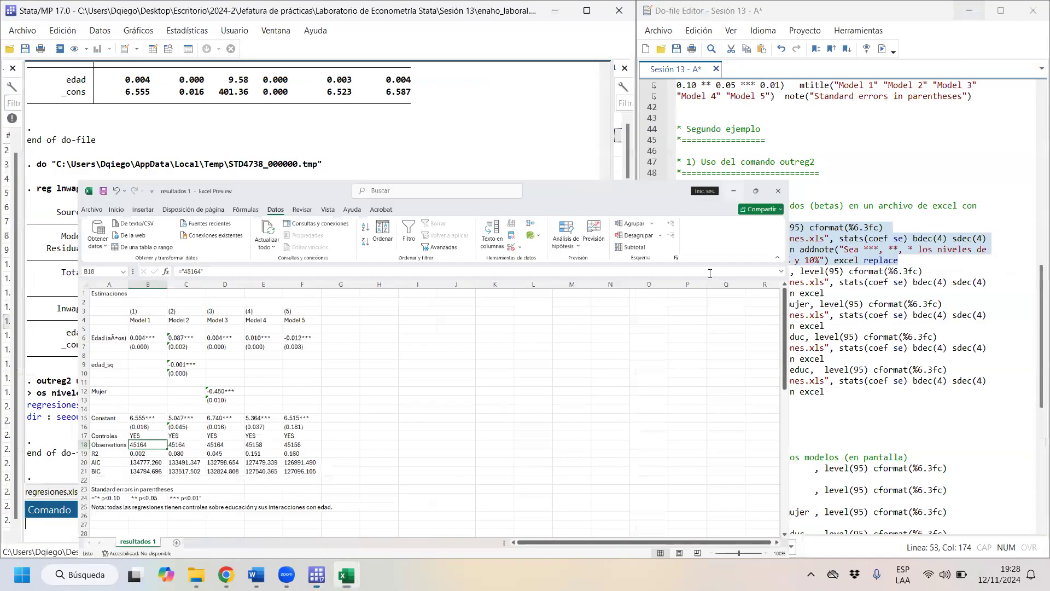
- Back in Stata's do-file, run the line 54 regression "reg lnwage edad edad_sq, level(95) cformat(%6.3fc)"
click(985, 263)
triple_click(997, 268)
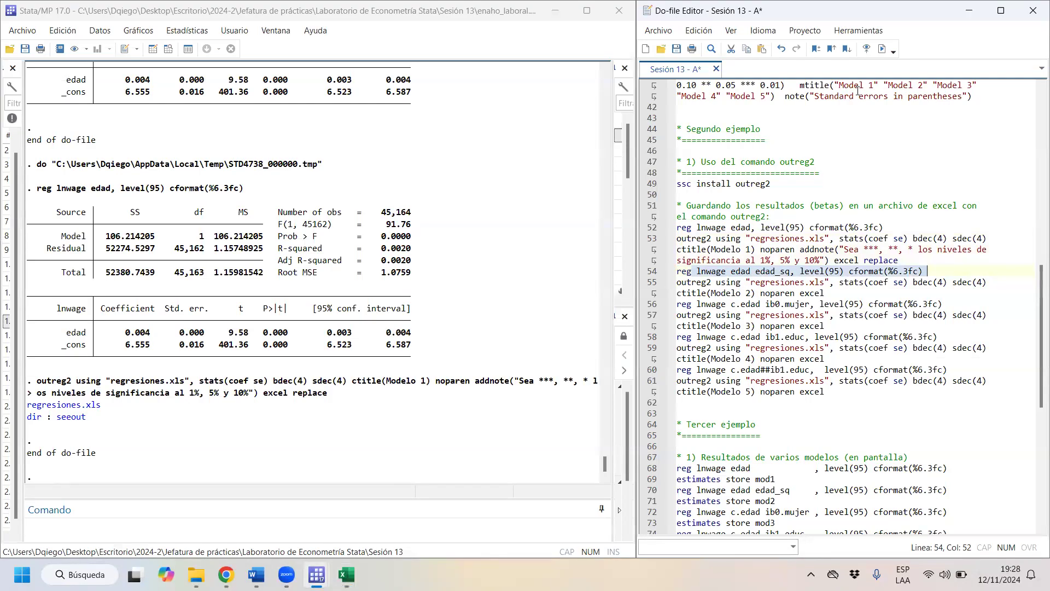
click(882, 48)
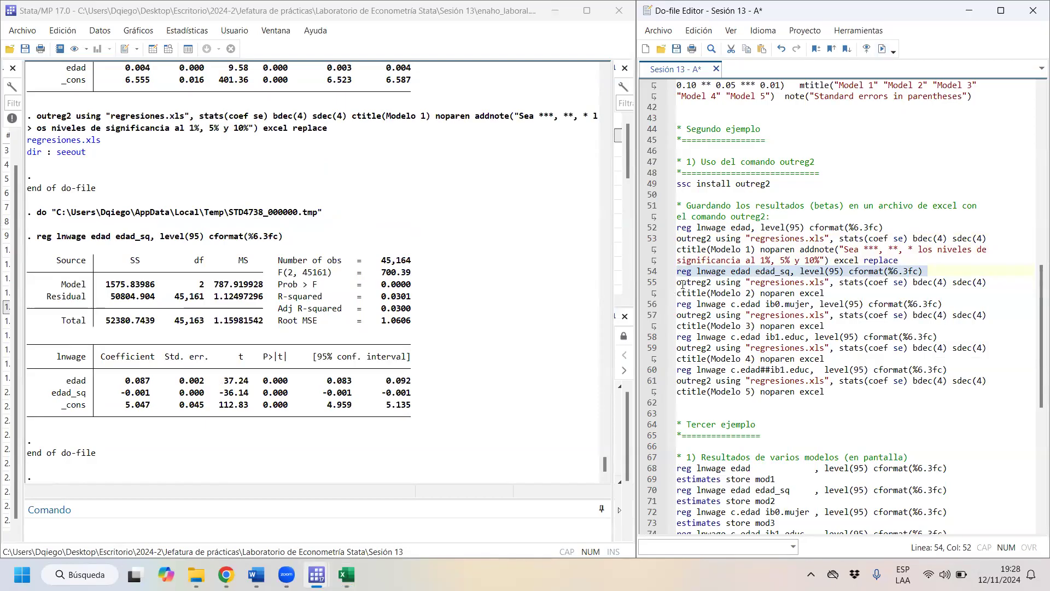
- Add the append option after excel in the Modelo 2 outreg2 command on line 55
drag(677, 282, 895, 293)
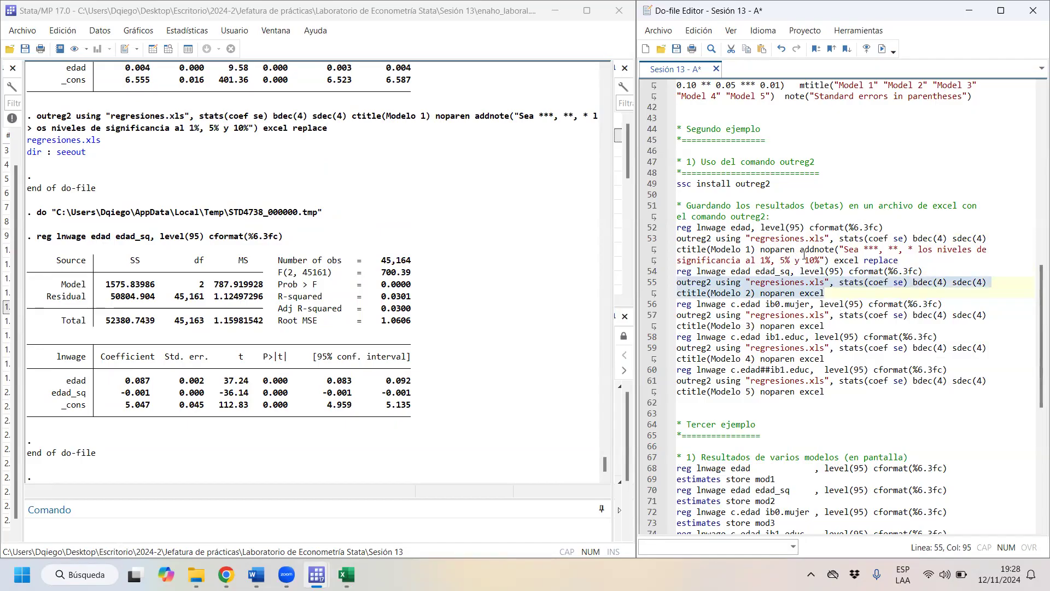
key(End)
text(a)
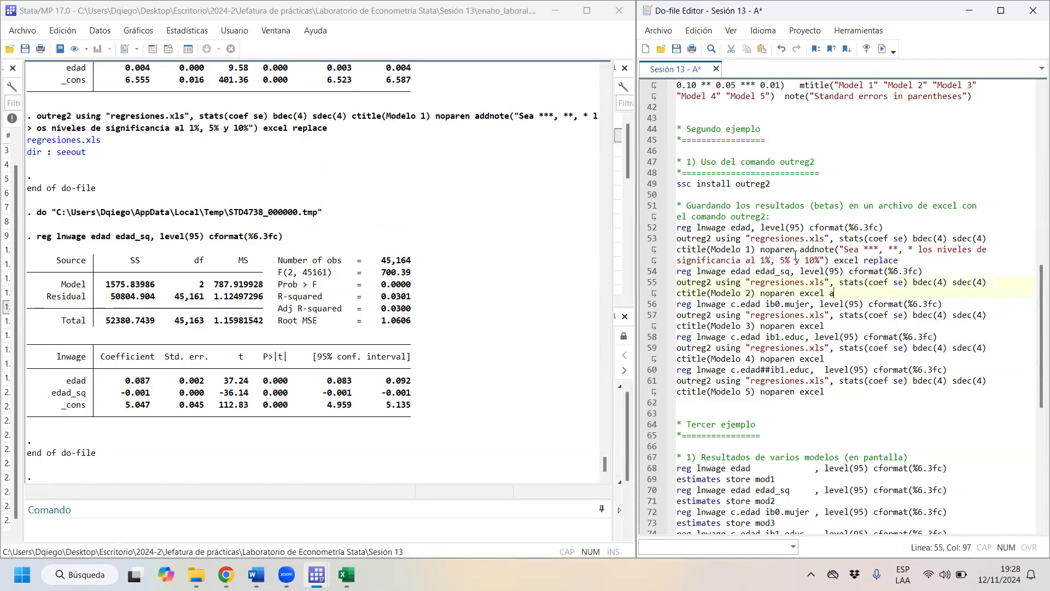
text(ppend)
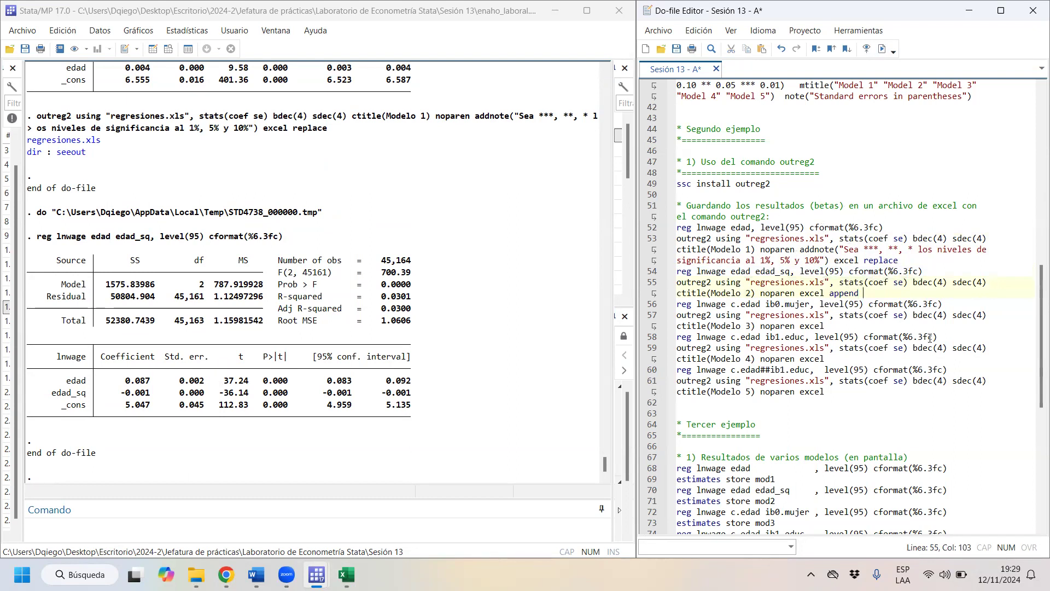
- Run lines 54–55 together to append the Modelo 2 regression results to regresiones.xls
drag(883, 296, 667, 276)
click(865, 292)
drag(864, 294, 831, 294)
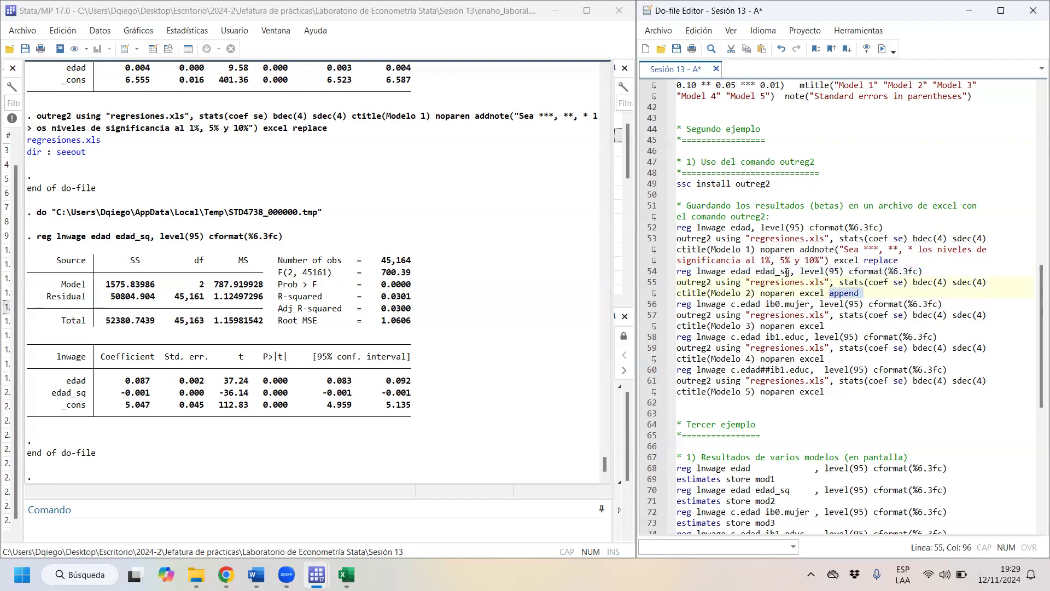
click(871, 294)
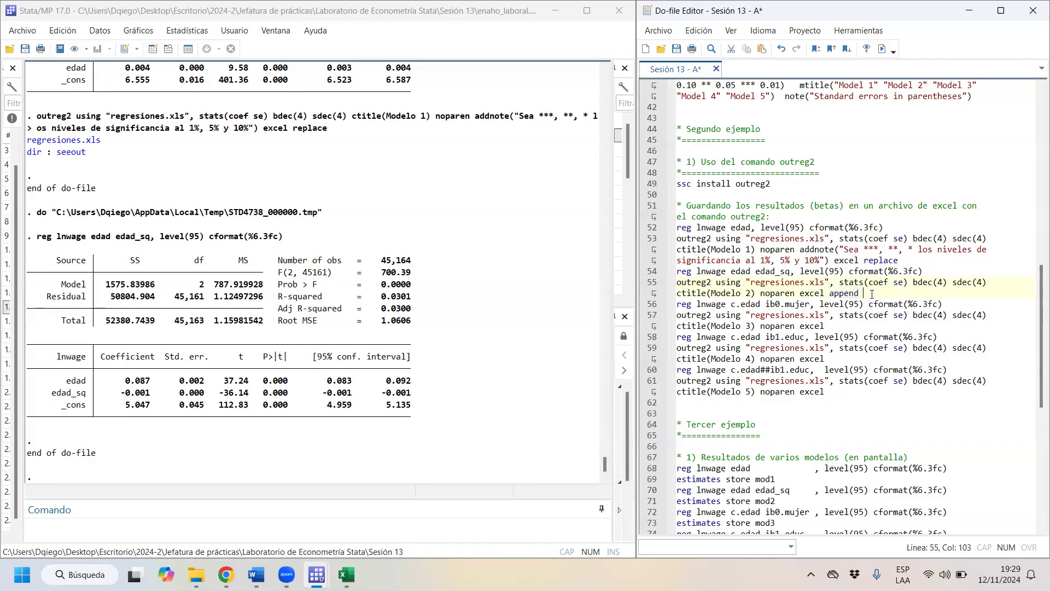
drag(871, 294, 677, 272)
click(881, 49)
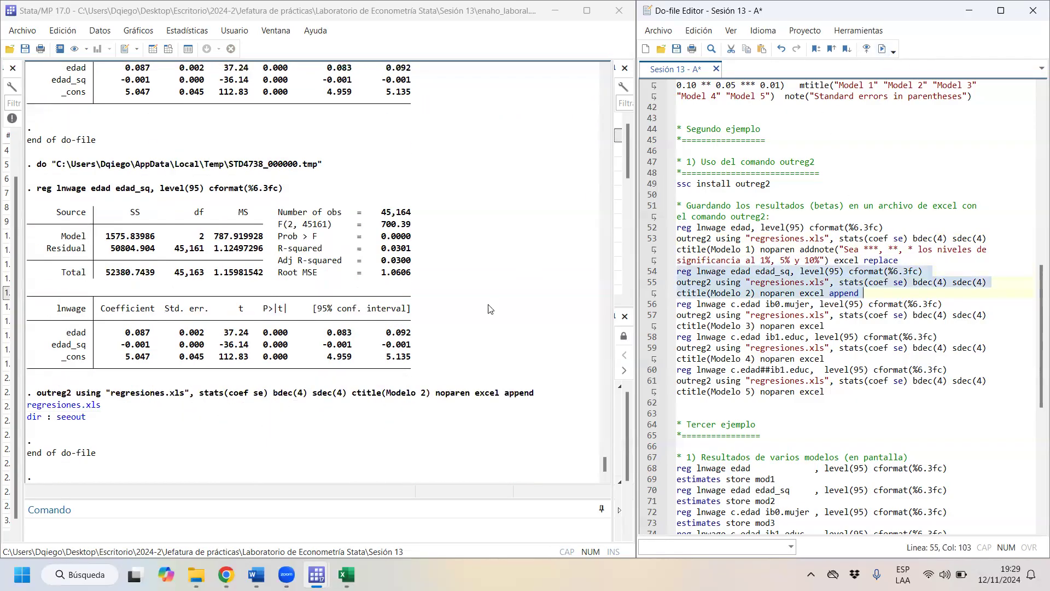
- Open the updated regresiones.xls in Excel, examine the Modelo 2 column, close the workbook and return to Stata
click(77, 409)
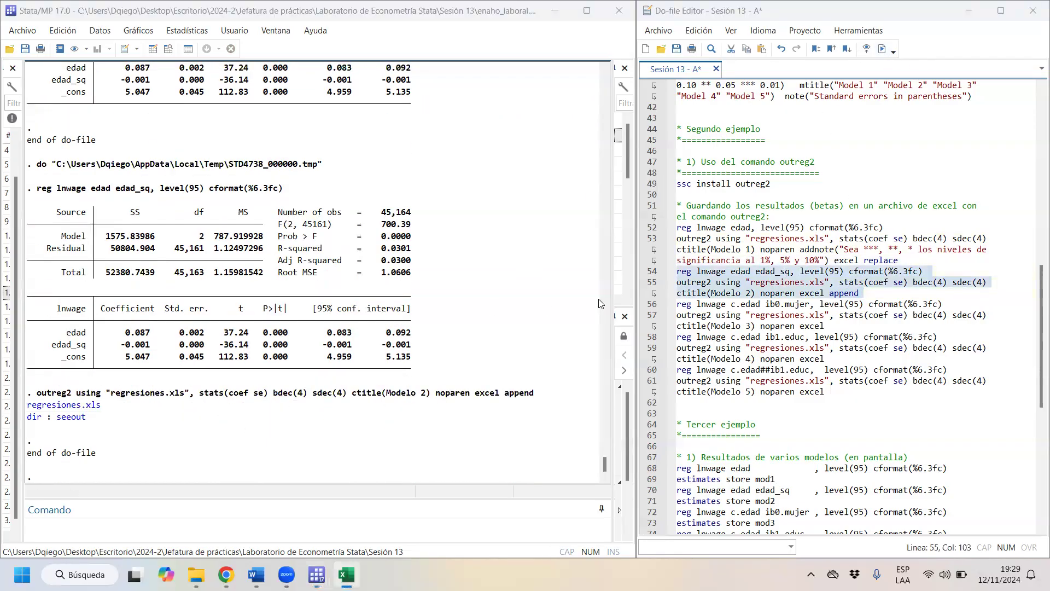
click(59, 405)
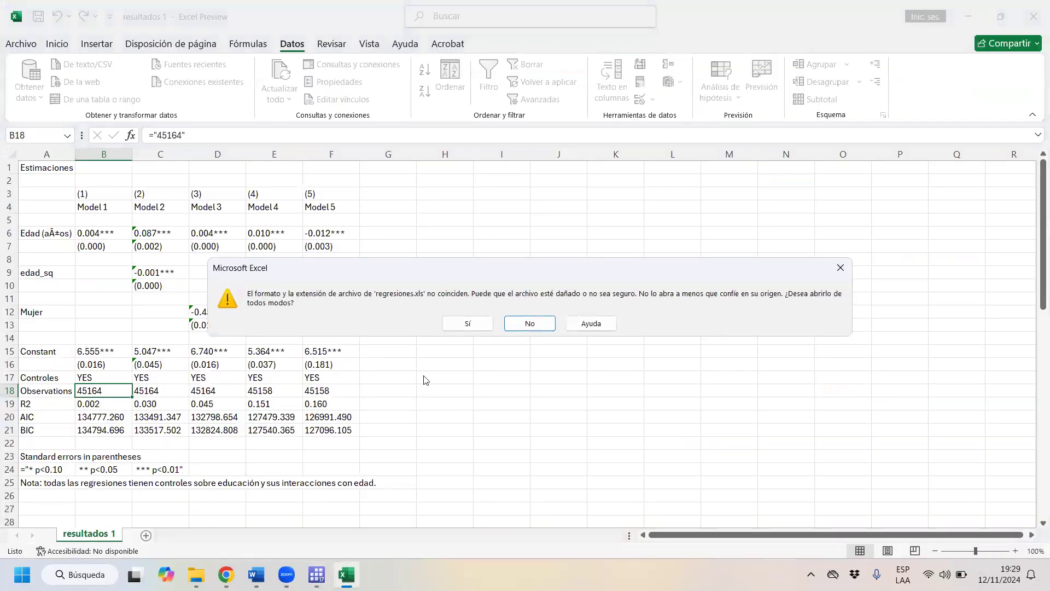
click(468, 324)
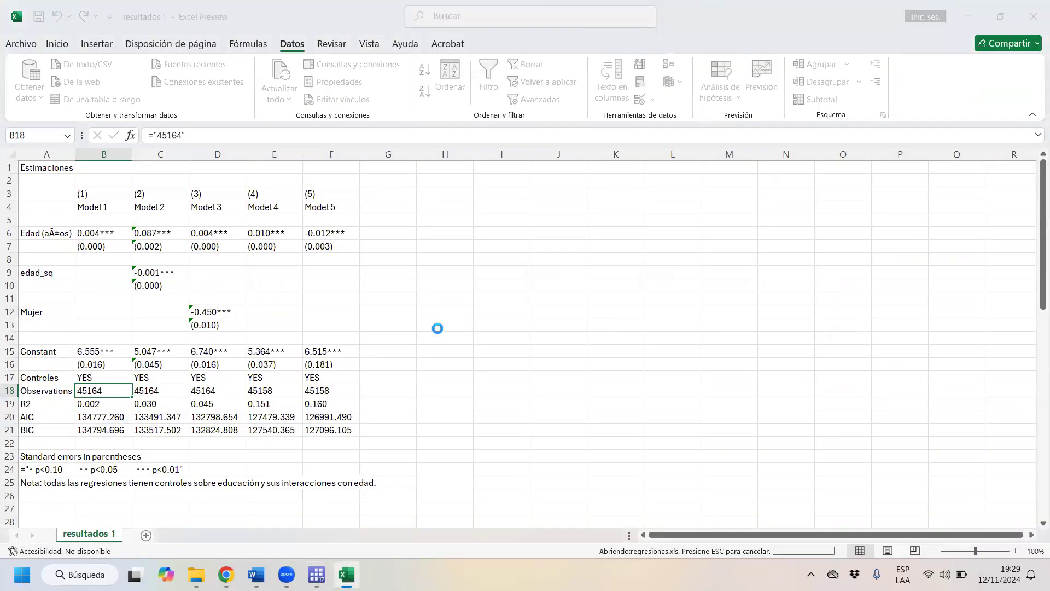
click(154, 155)
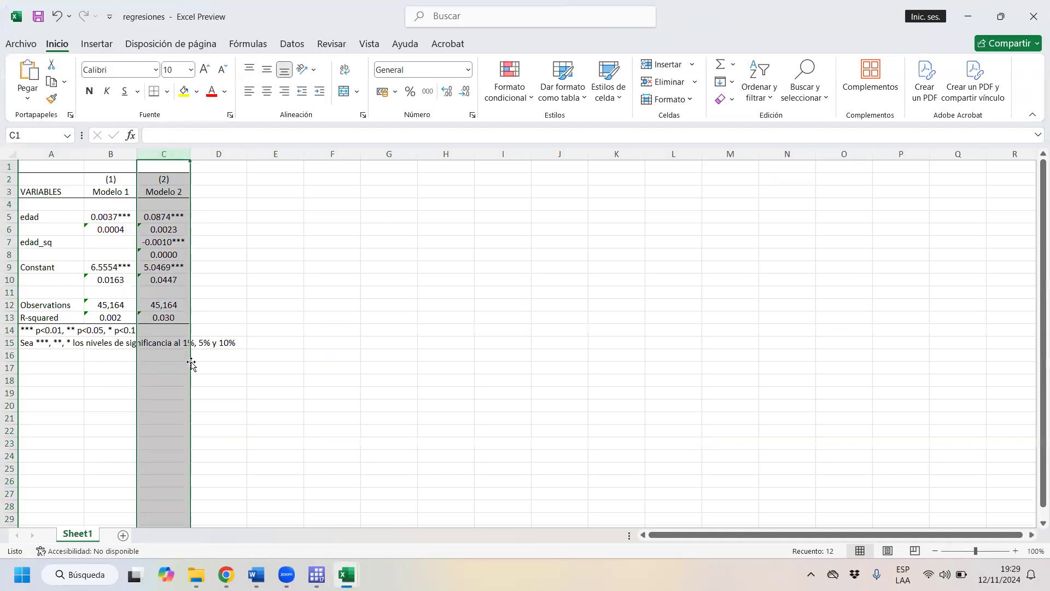
click(1034, 5)
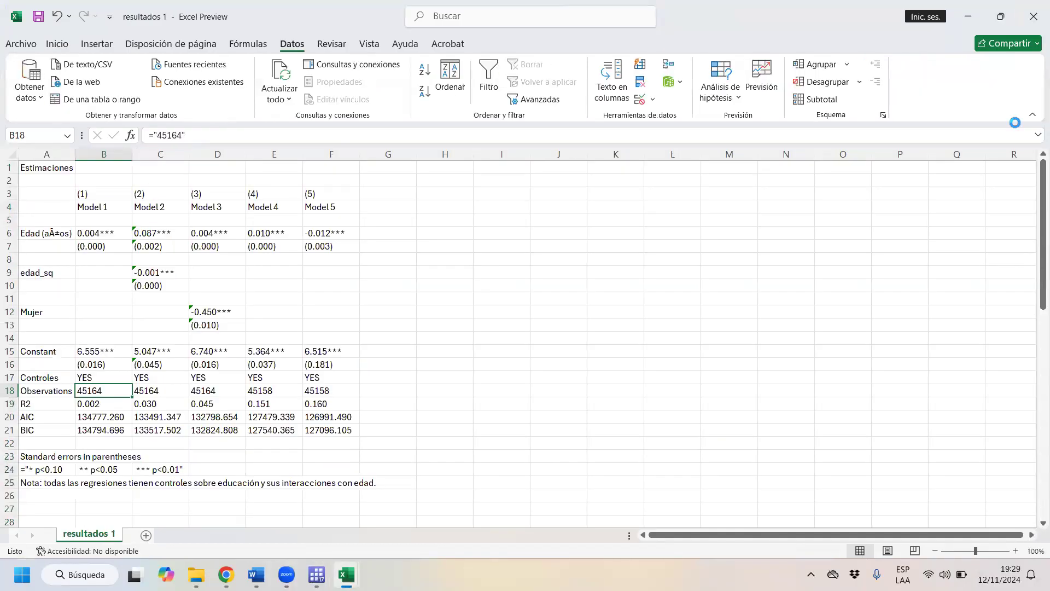
click(965, 15)
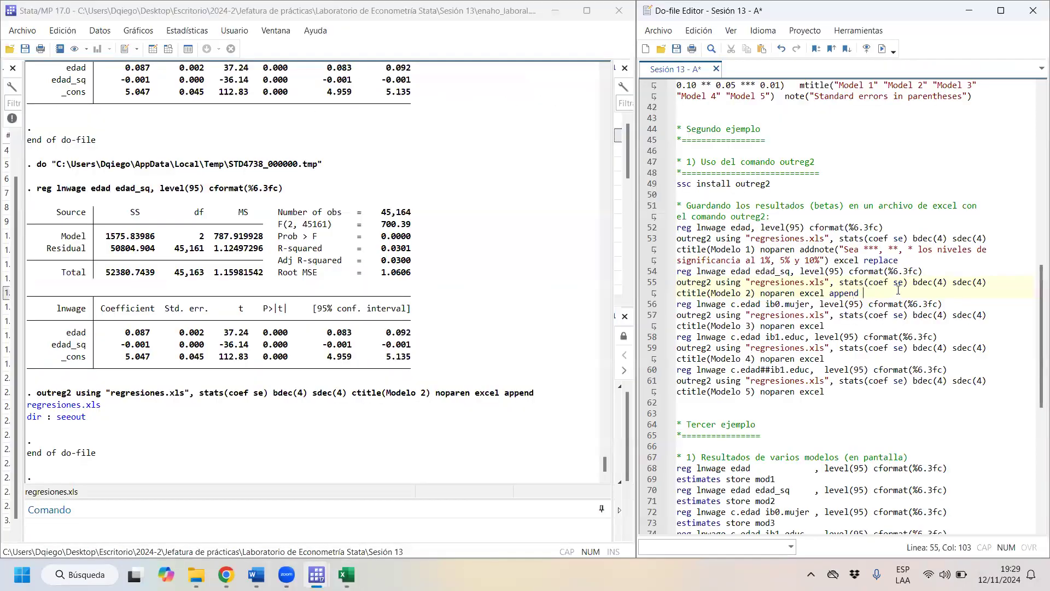
- Change append to replace in the Modelo 2 outreg2 command on line 55 and run lines 54–55 again
key(BackSpace)
key(BackSpace)
key(BackSpace)
key(BackSpace)
key(BackSpace)
key(BackSpace)
text(re)
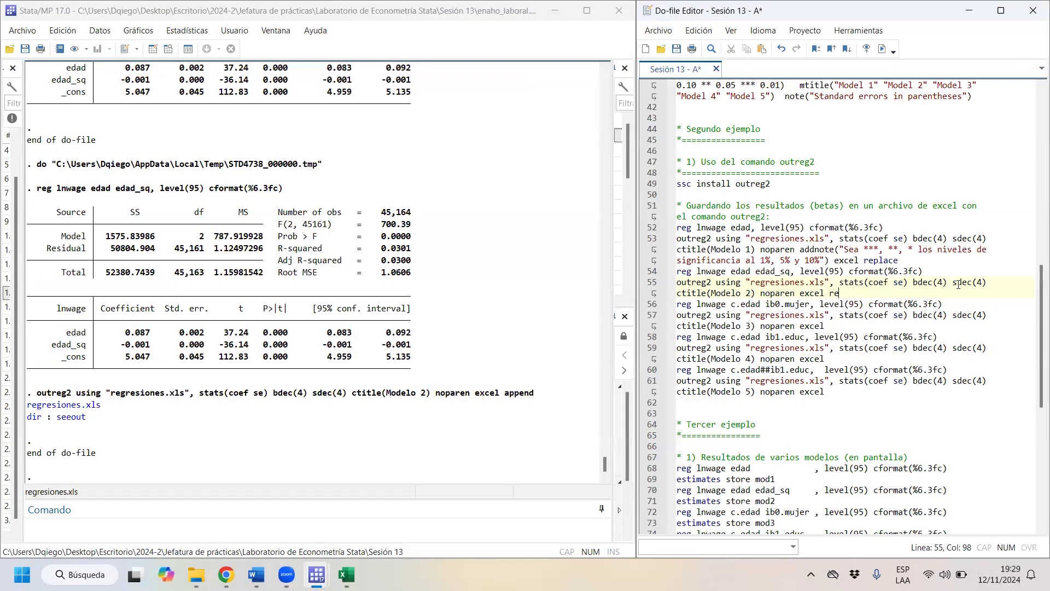
text(place)
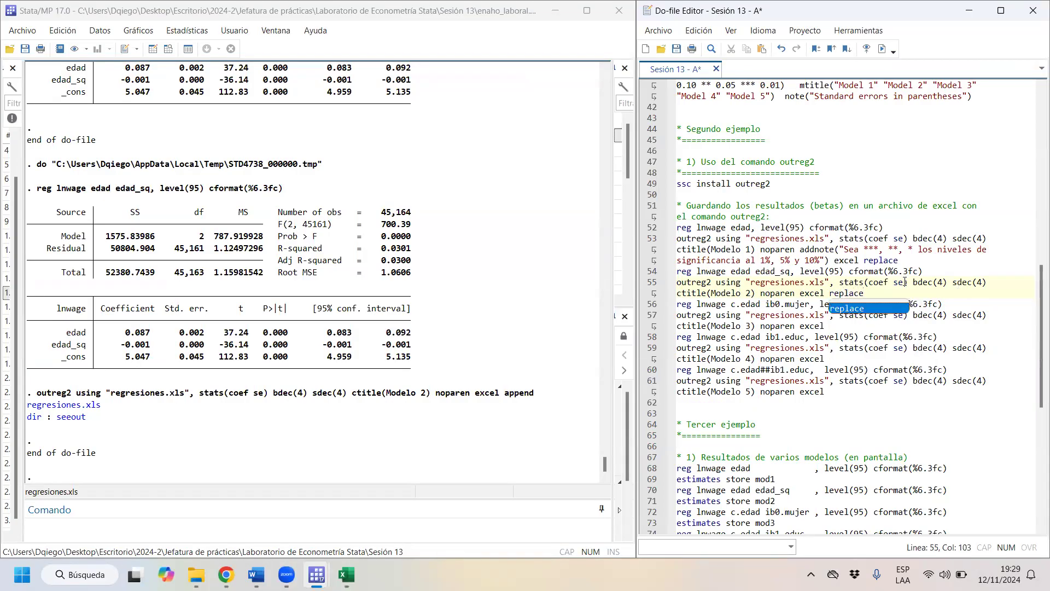
click(865, 293)
drag(864, 294, 672, 273)
key(ctrl+d)
- Open the replaced regresiones.xls in Excel, examine range B2:B13, close the workbook and return to the do-file
click(89, 410)
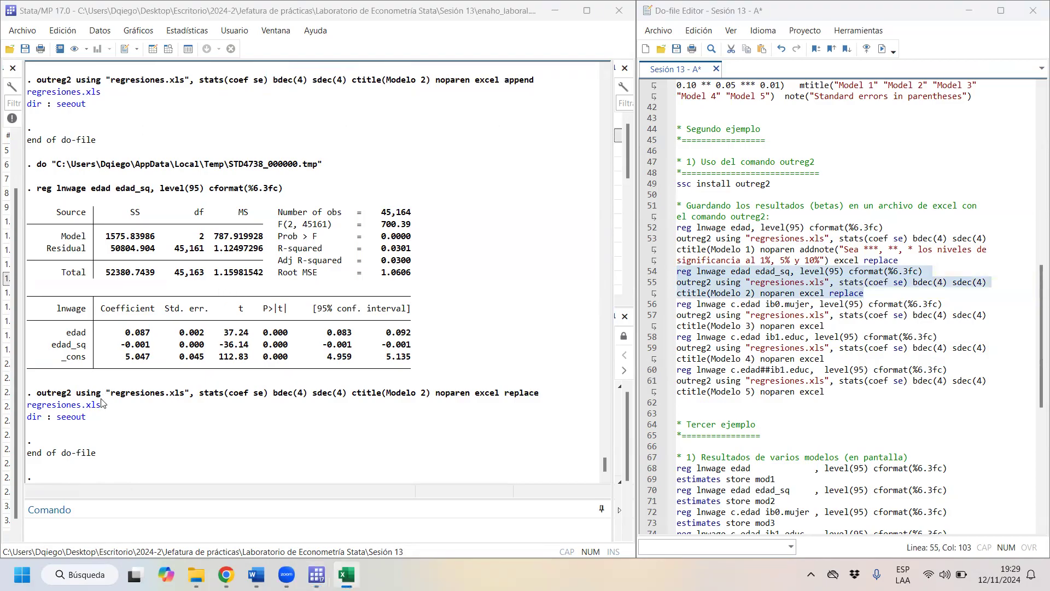
click(87, 405)
click(468, 323)
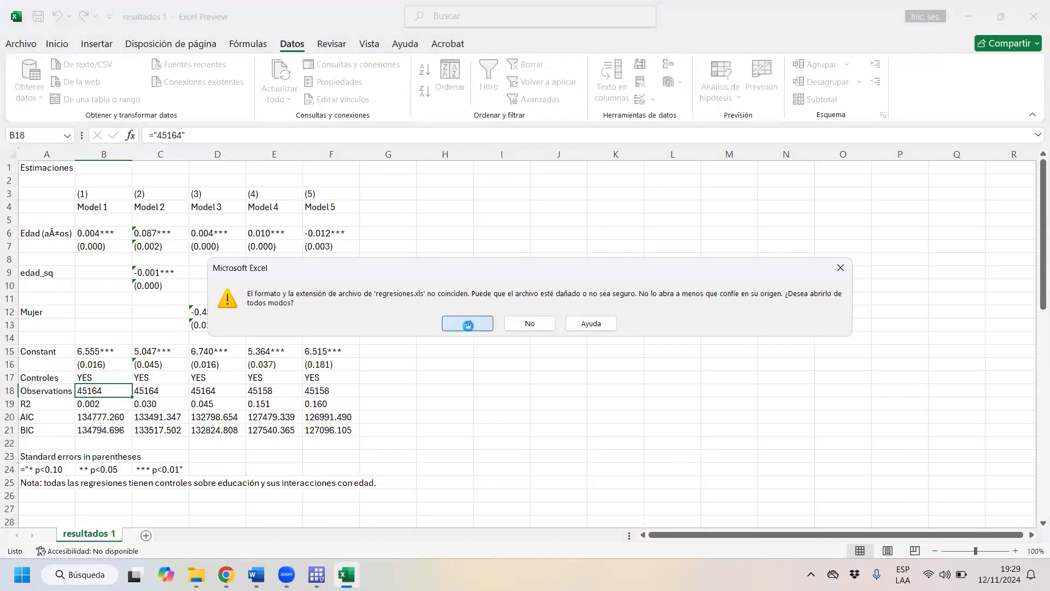
click(118, 178)
drag(118, 178, 114, 316)
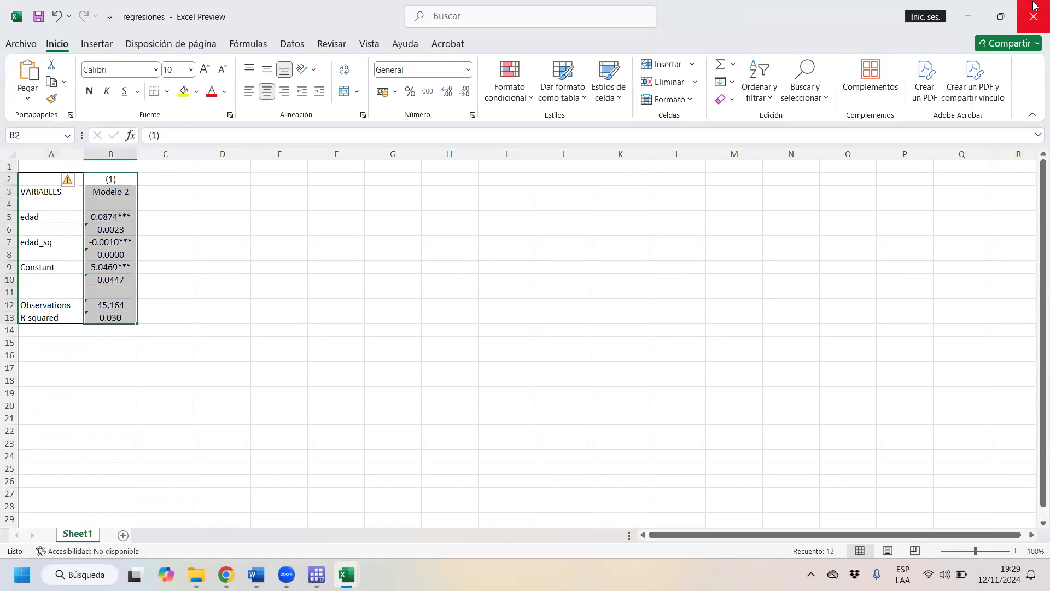
click(1034, 16)
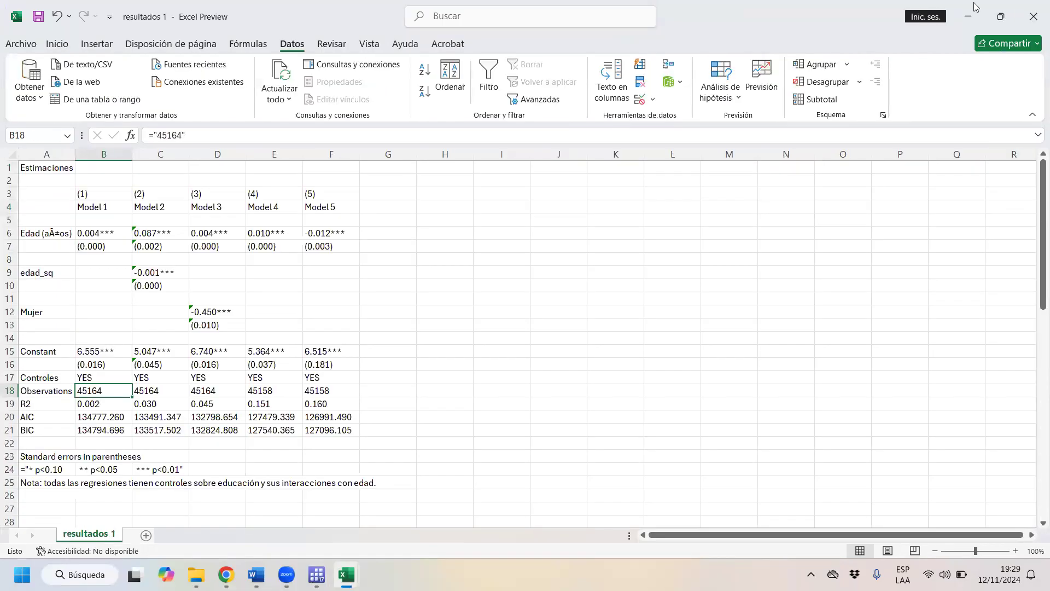
key(alt+Tab)
- Change replace back to append in the Modelo 2 outreg2 command on line 55
key(BackSpace)
key(BackSpace)
key(BackSpace)
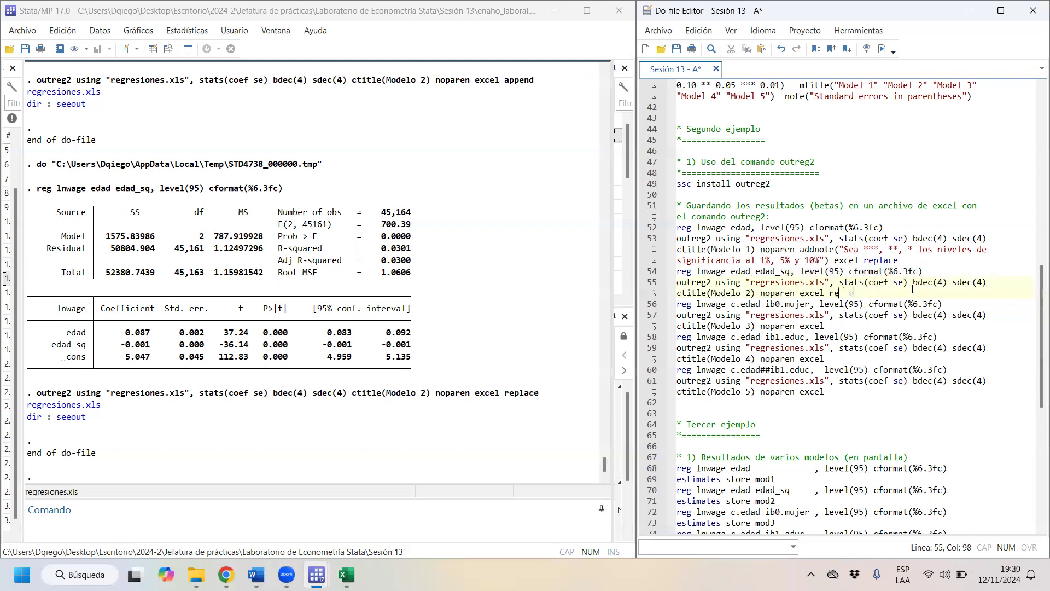
text(append)
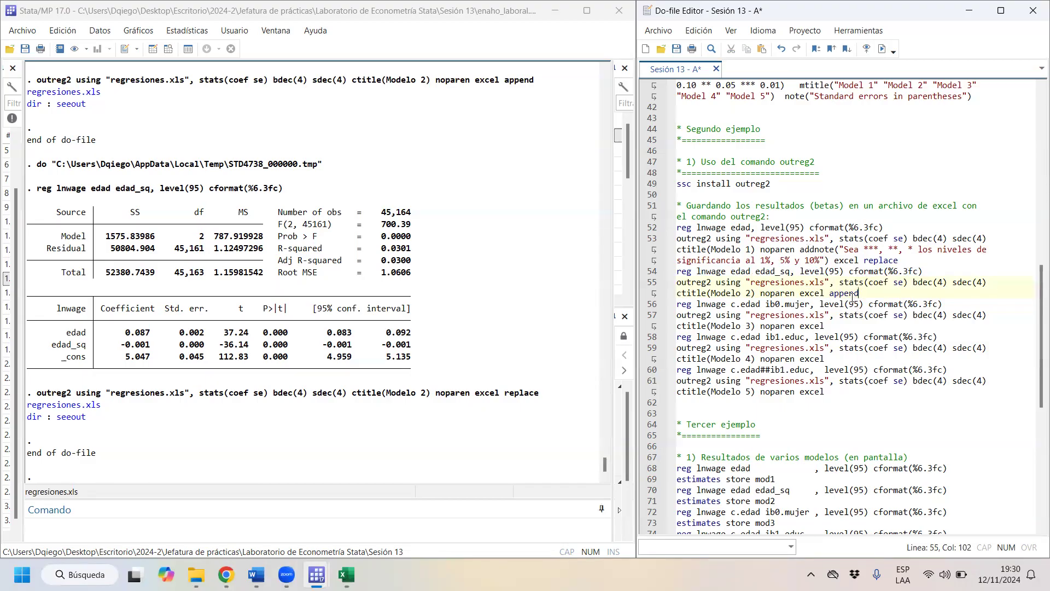
- Add the append option to the end of the Modelo 3 and Modelo 4 outreg2 commands on lines 57 and 59
drag(697, 305, 898, 328)
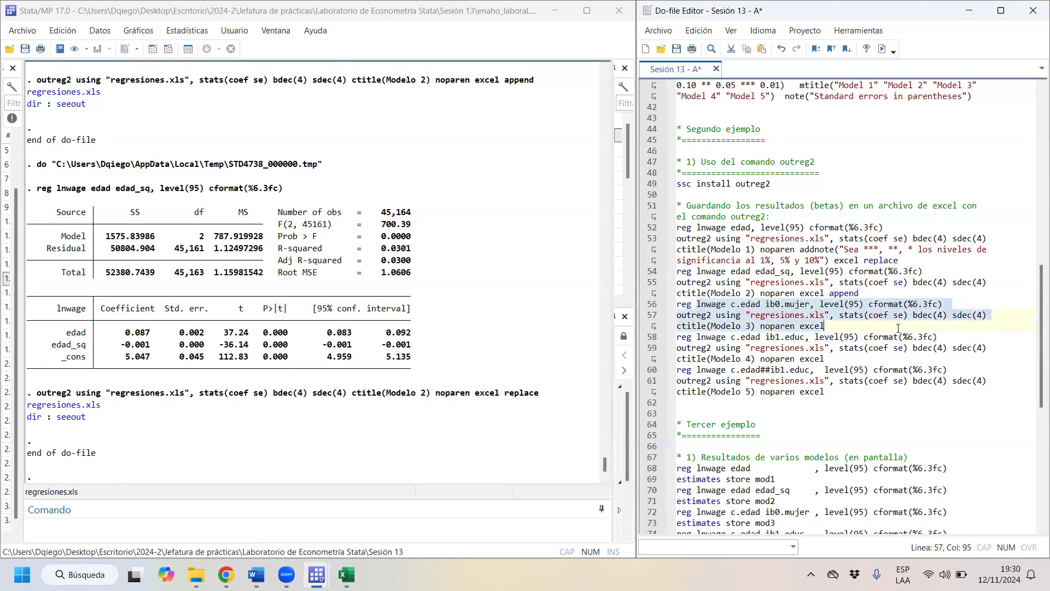
click(829, 325)
text(appen)
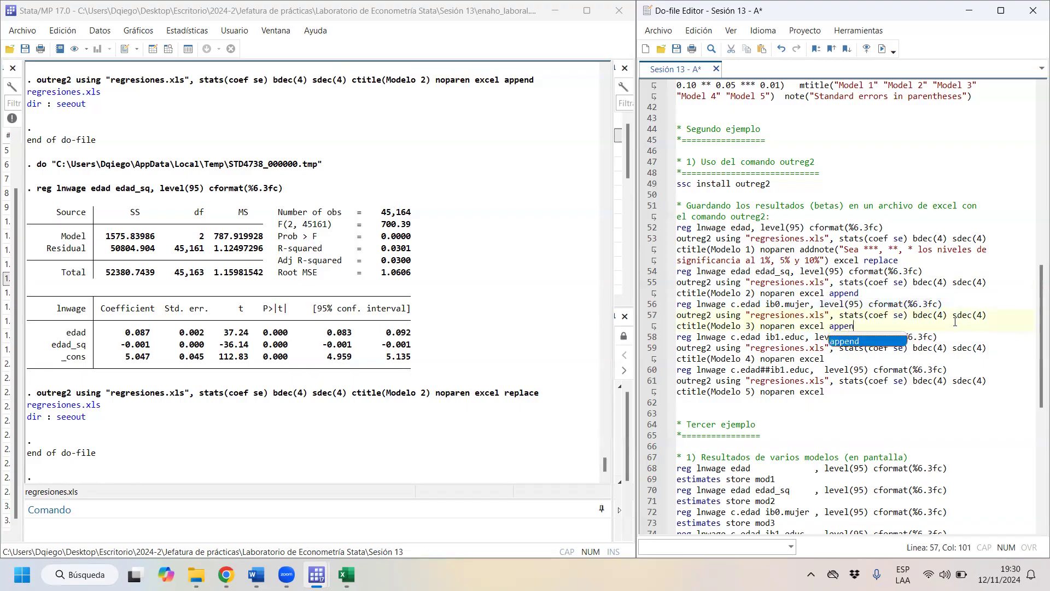
text(d)
drag(750, 336, 835, 356)
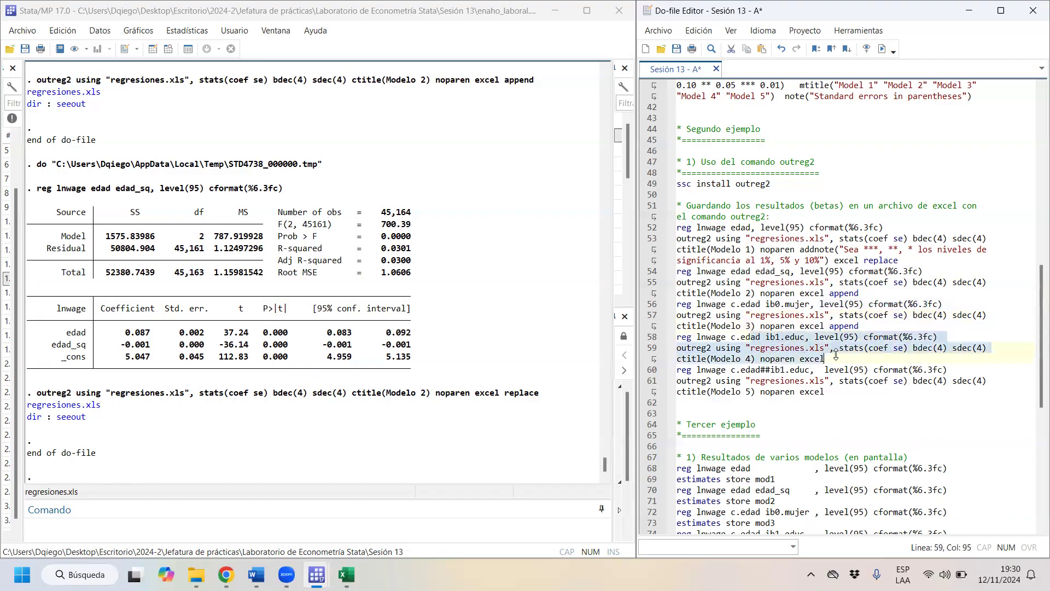
click(840, 359)
text(append)
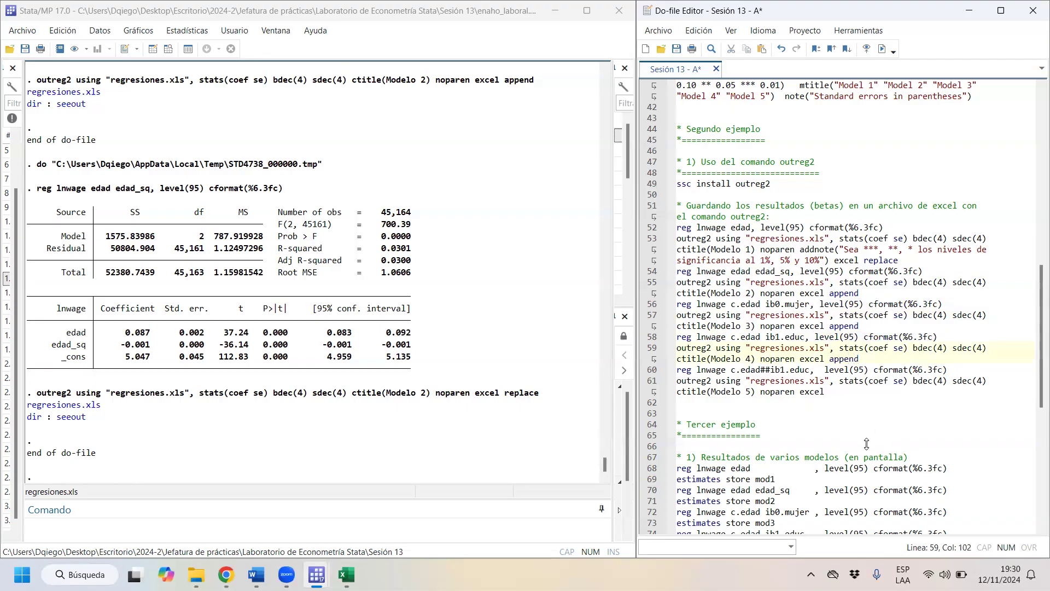
- Add the append option to the Modelo 5 outreg2 command on line 61 and run lines 52–61
click(856, 387)
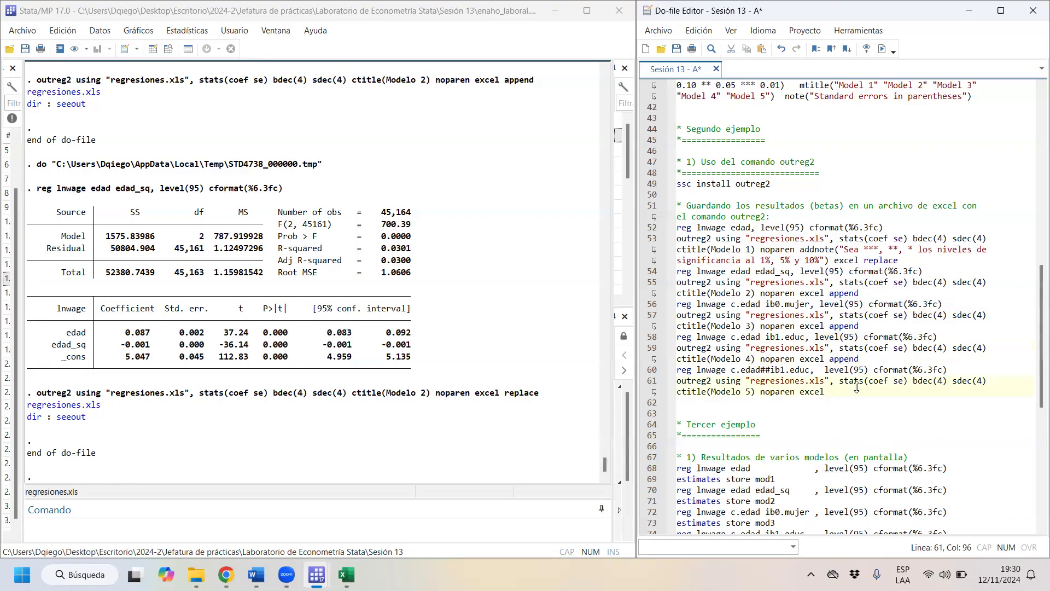
text(append)
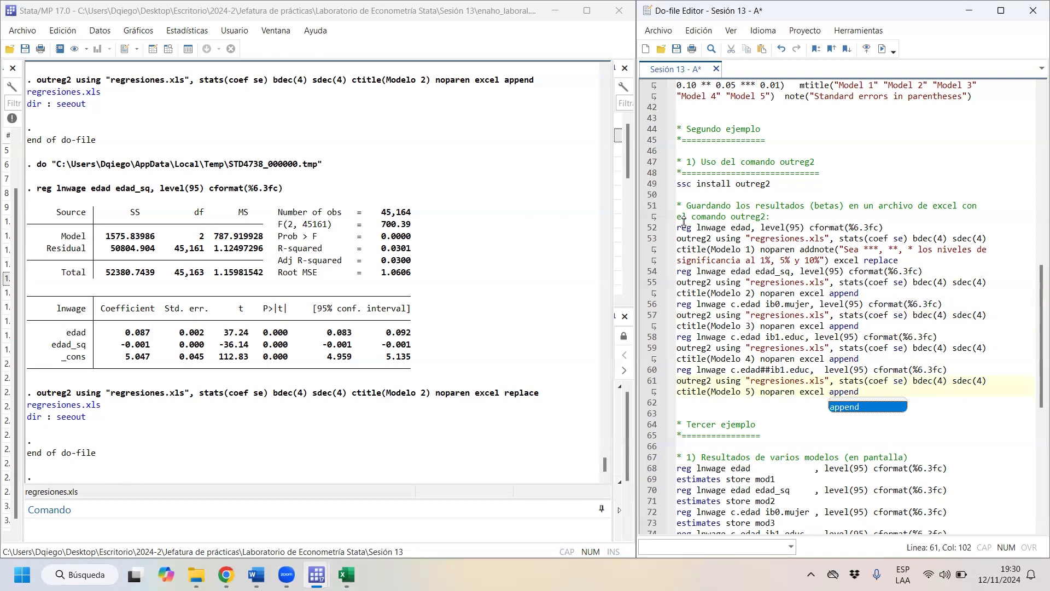
drag(764, 393, 648, 227)
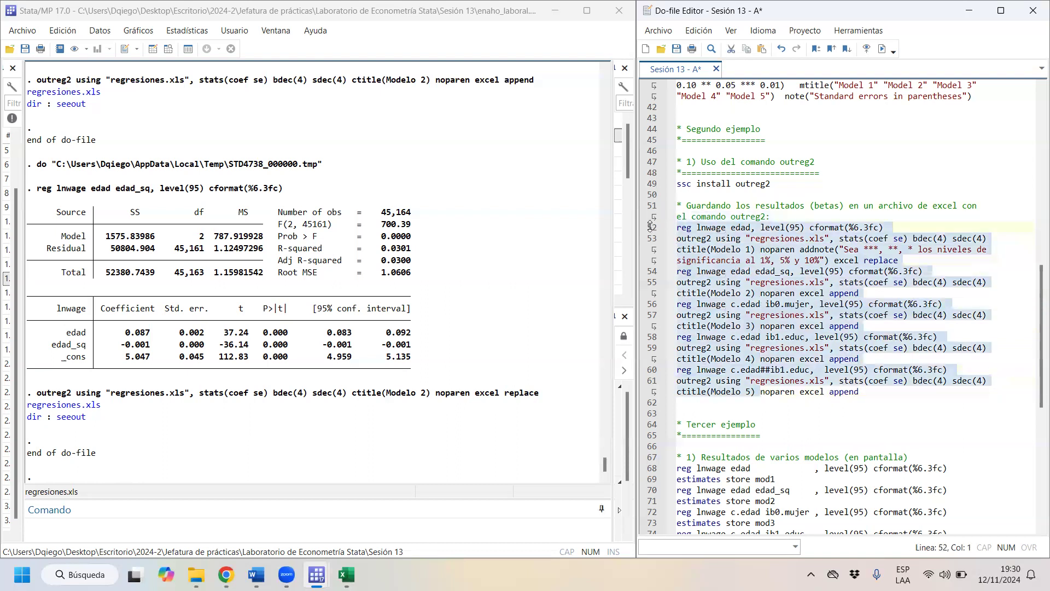
key(ctrl+d)
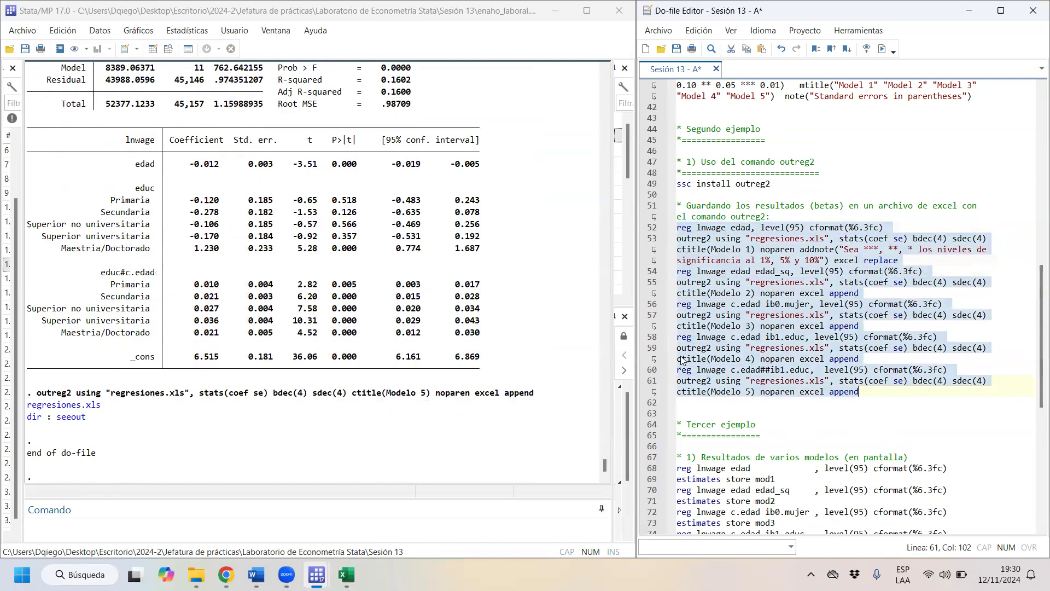
- Open regresiones.xls in Excel, examine the Observations and R-squared rows, and close it along with the resultados 1 workbook
click(93, 411)
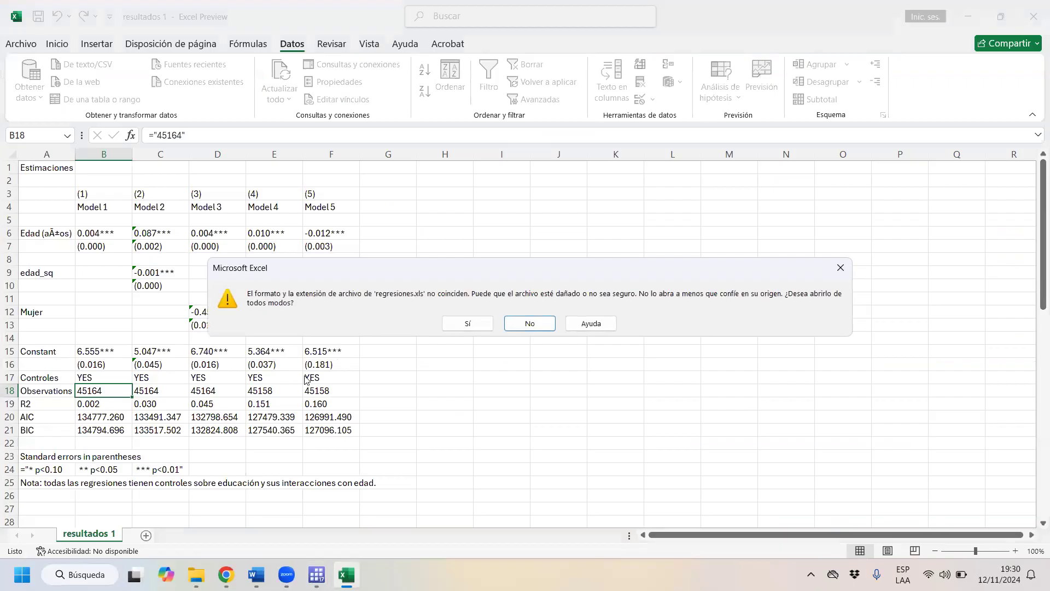
click(484, 323)
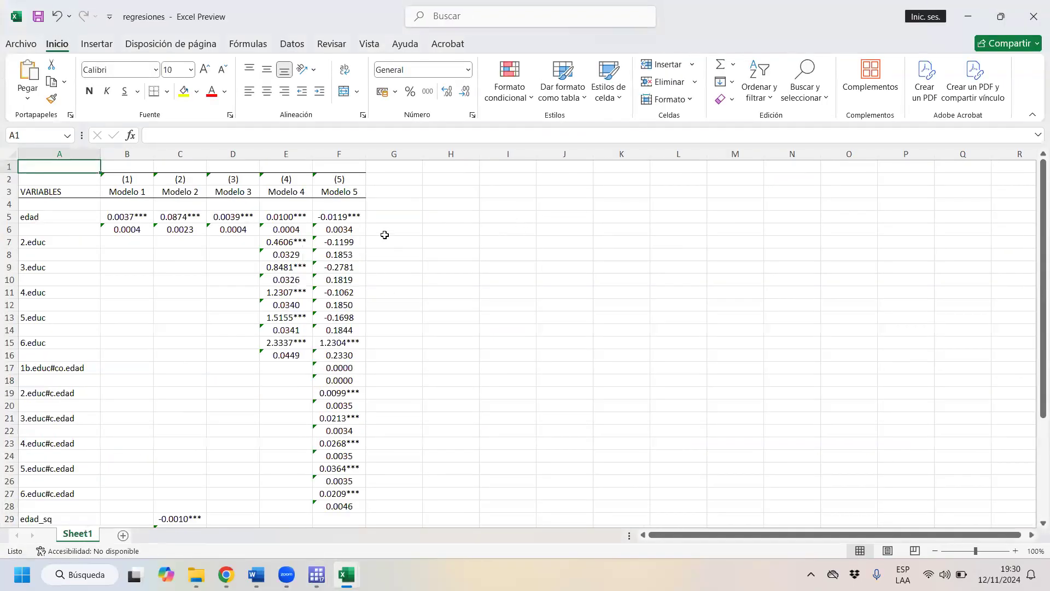
scroll(383, 230, down, 7)
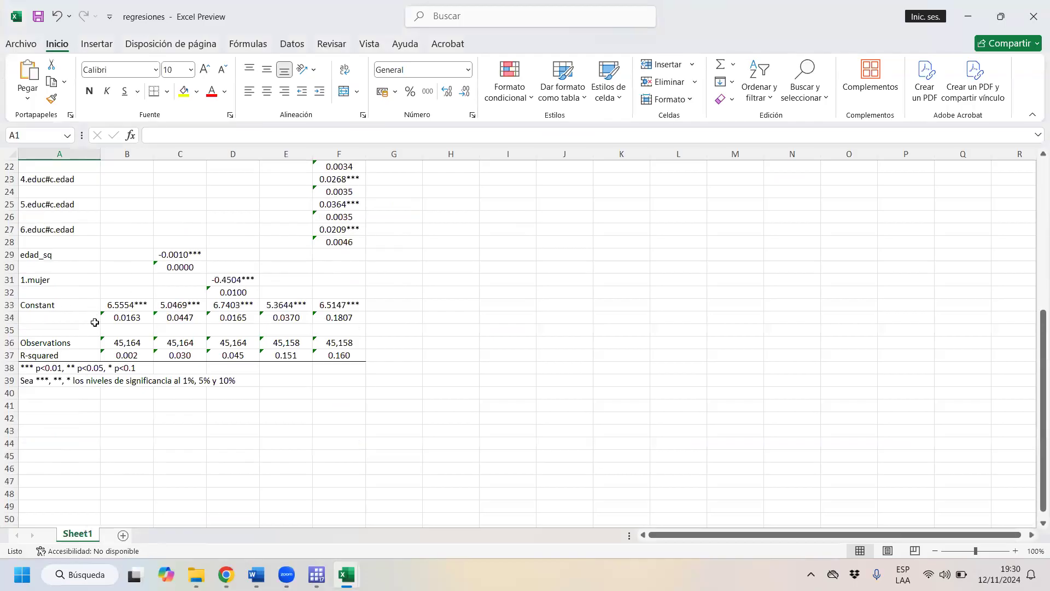
drag(33, 342, 333, 356)
click(1034, 6)
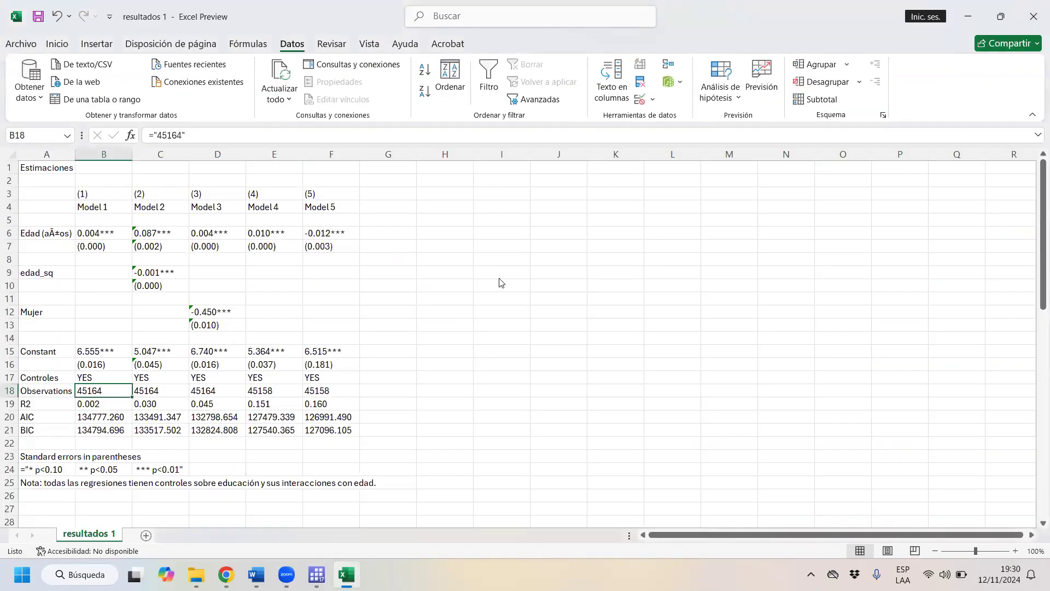
key(alt+F4)
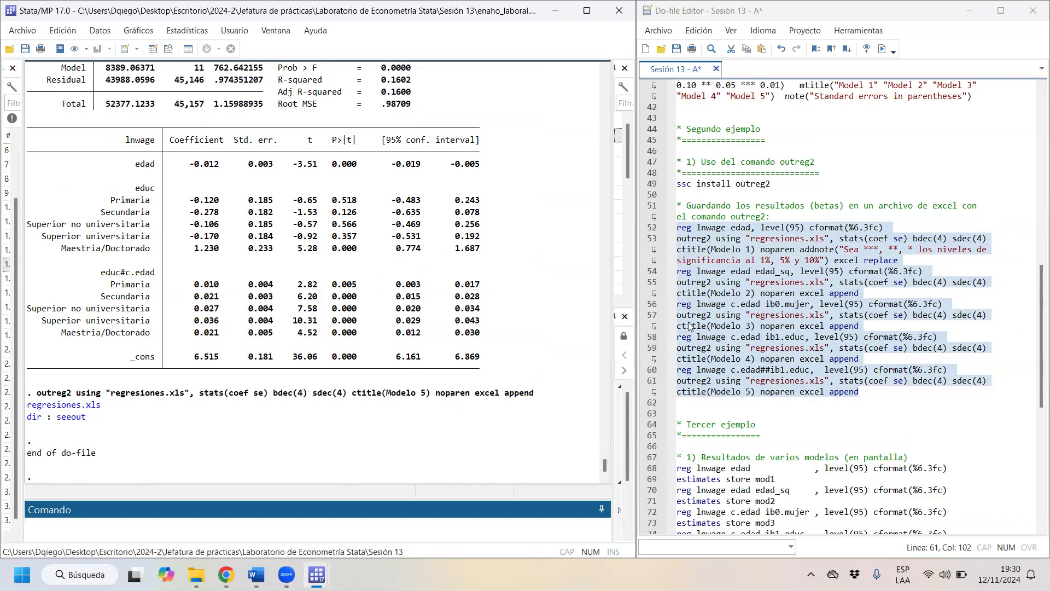
- Reopen regresiones.xls from the Stata results and examine the edad standard errors across the five models in row 6
click(68, 410)
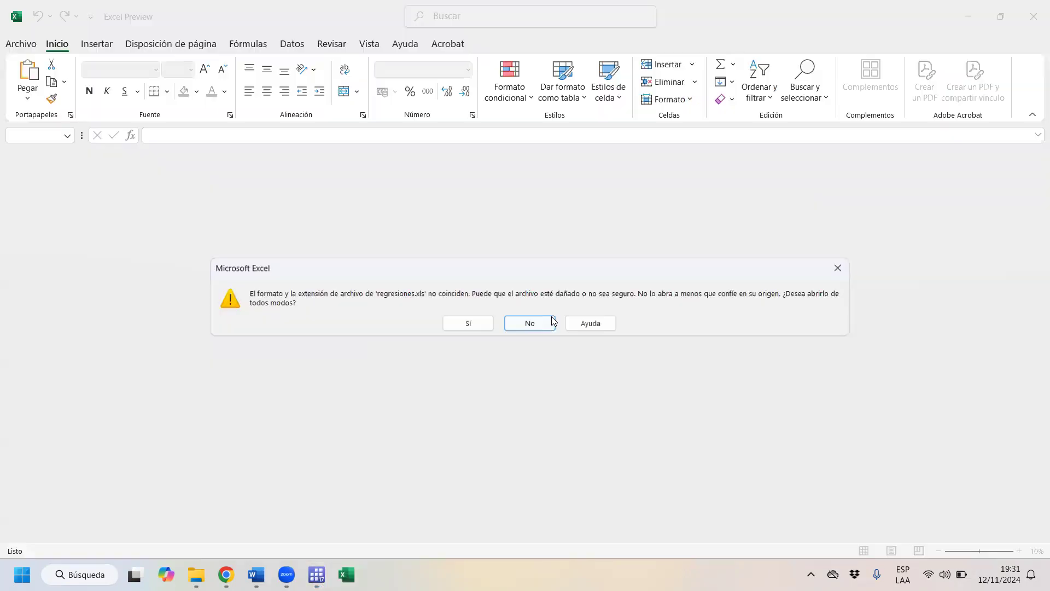
click(466, 322)
scroll(301, 331, down, 8)
scroll(290, 230, up, 2)
scroll(287, 222, up, 6)
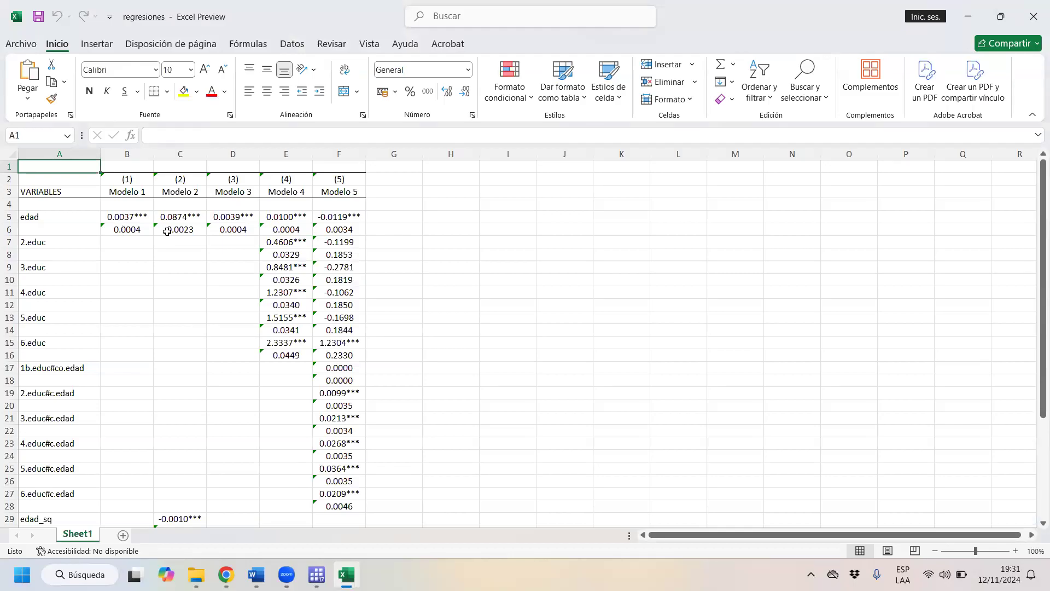
drag(120, 229, 315, 233)
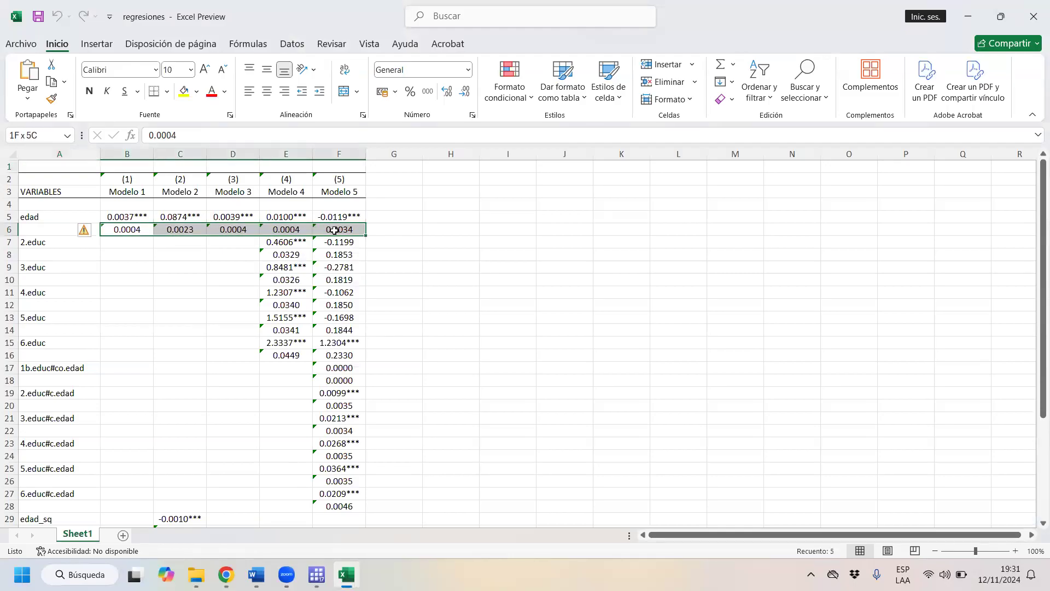
drag(334, 231, 334, 230)
- Examine the variable names in column A and the R-squared row of regresiones.xls, then close the workbook
scroll(274, 235, down, 2)
scroll(219, 241, up, 2)
drag(51, 216, 44, 367)
scroll(52, 319, down, 6)
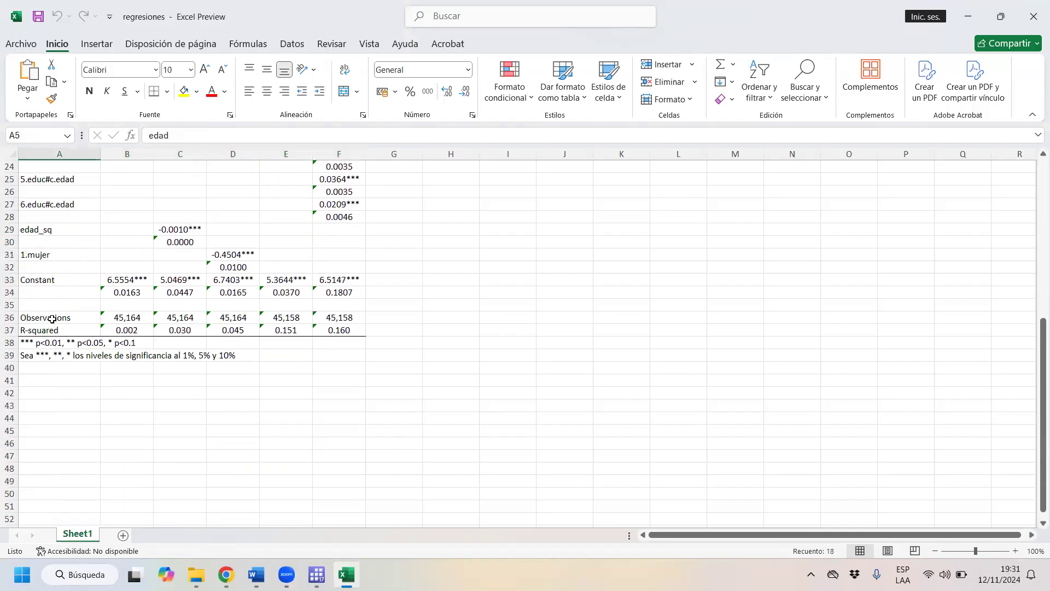
drag(30, 331, 359, 326)
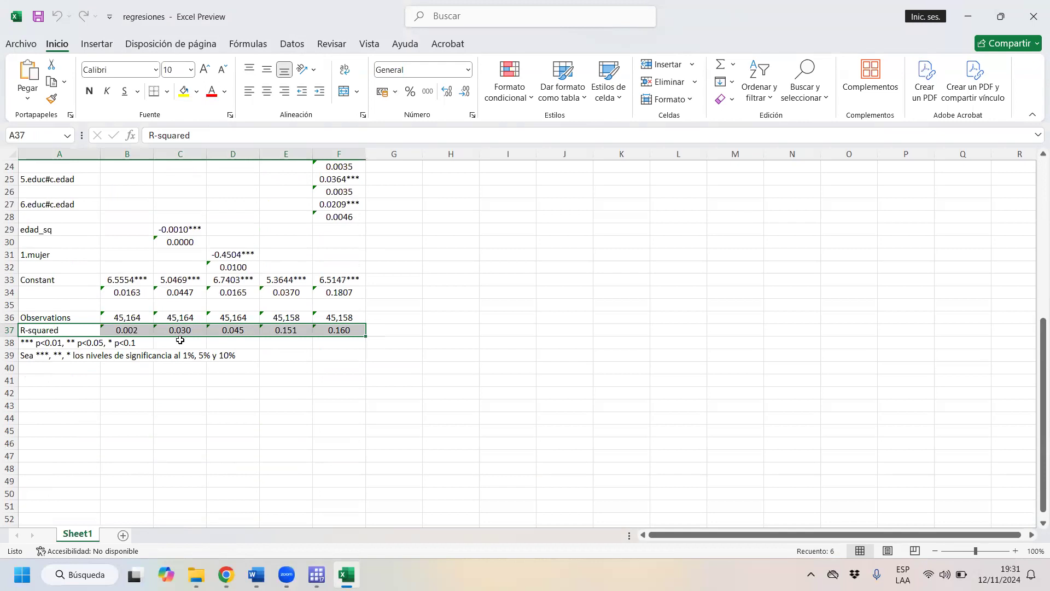
scroll(545, 277, up, 4)
scroll(547, 274, up, 4)
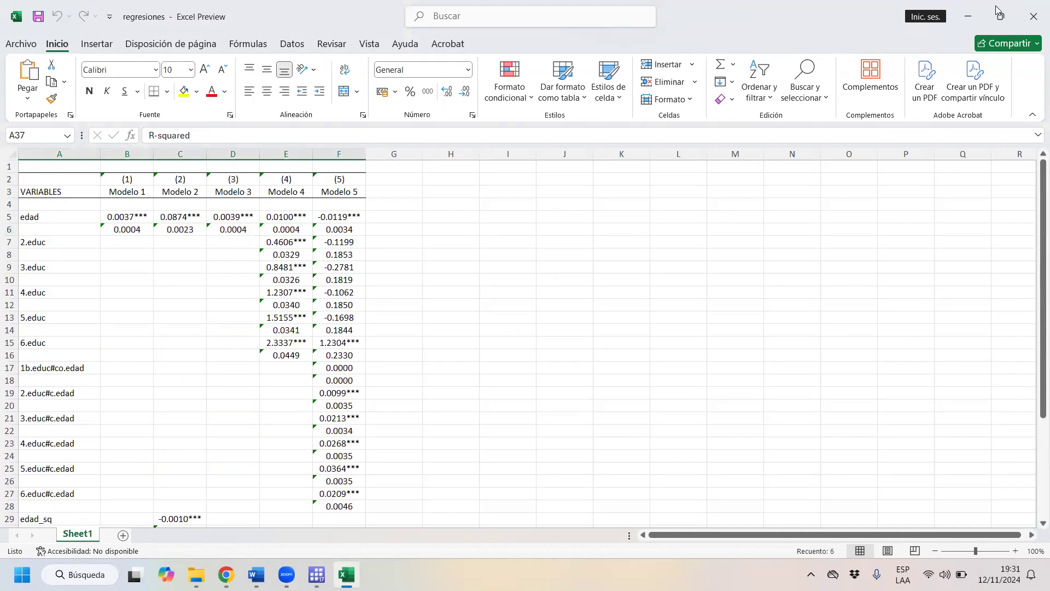
click(1032, 13)
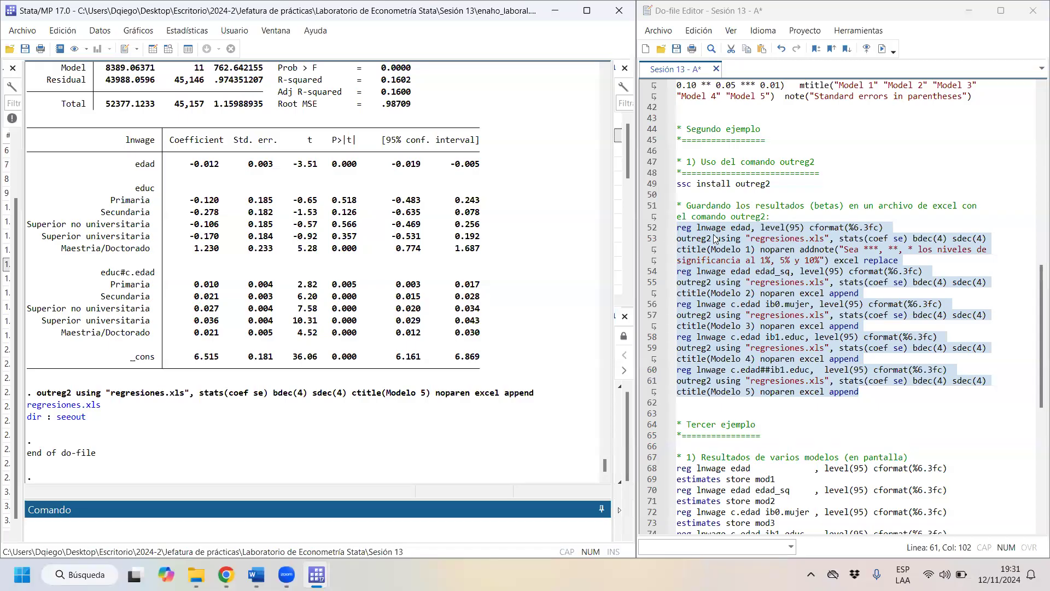
- Open the Stata help for outreg2 and examine the word, excel and tex options under Output Files
text(h outreg2)
scroll(850, 262, up, 3)
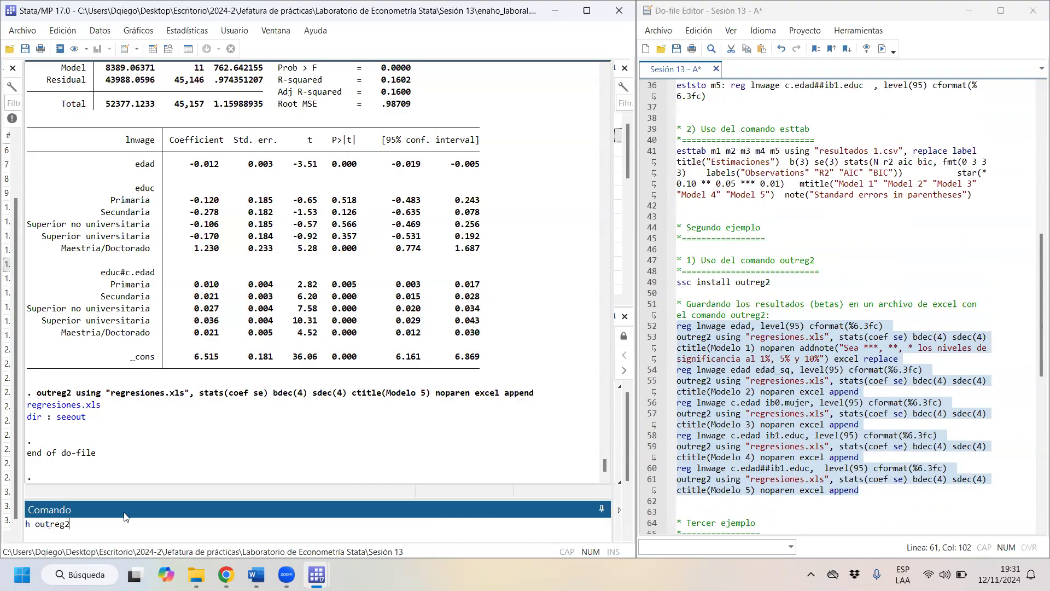
key(Return)
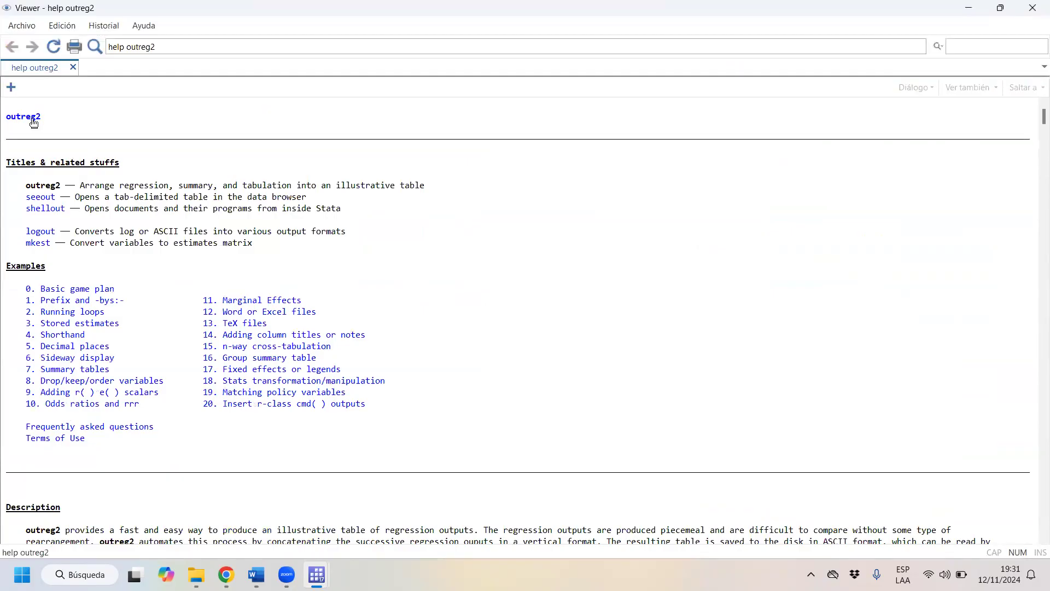
scroll(105, 224, down, 11)
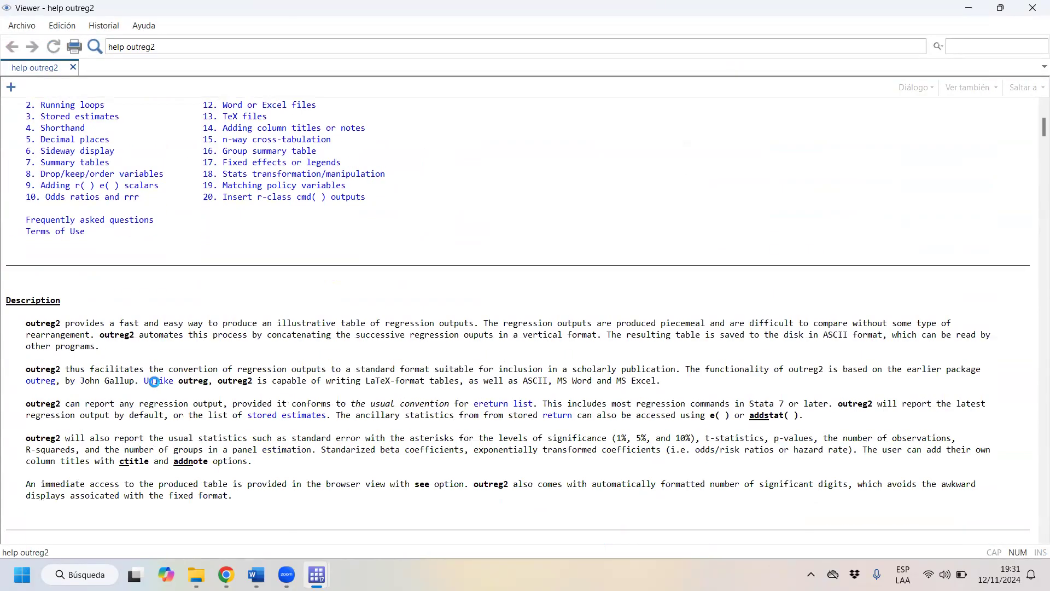
scroll(158, 389, down, 12)
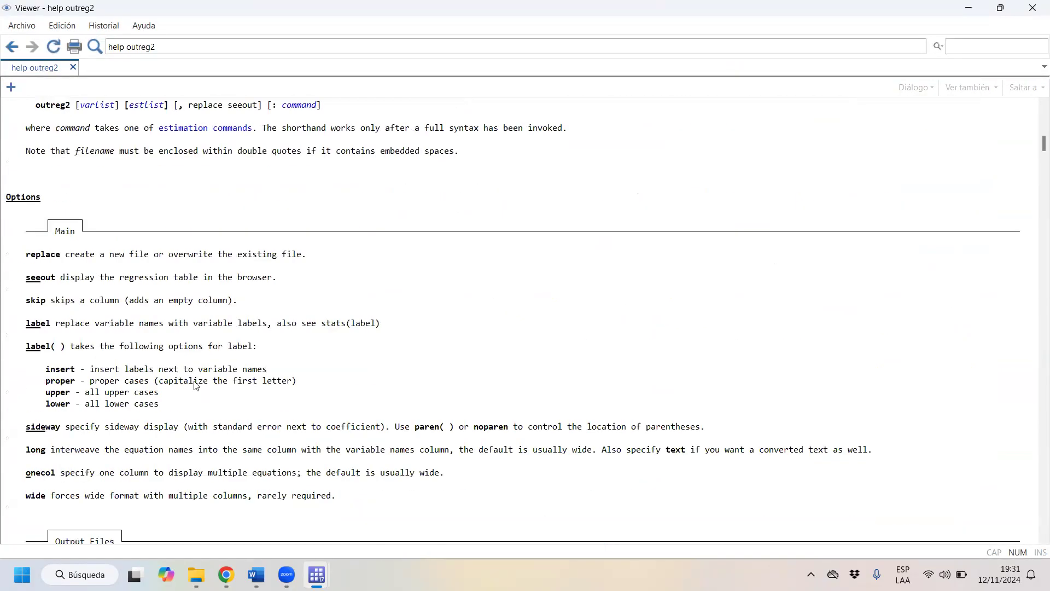
scroll(192, 377, down, 10)
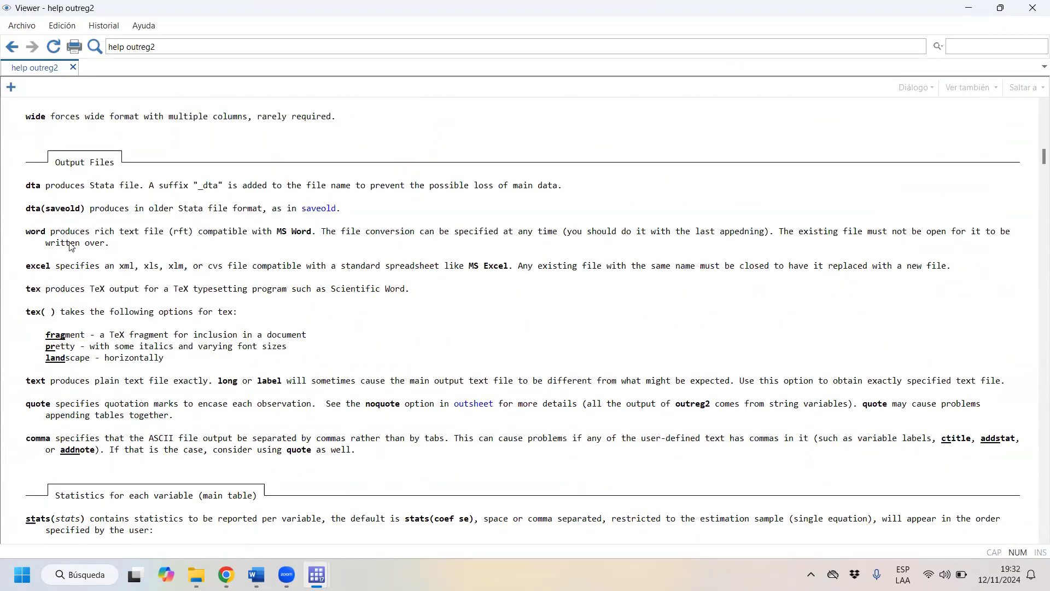
drag(22, 238, 450, 316)
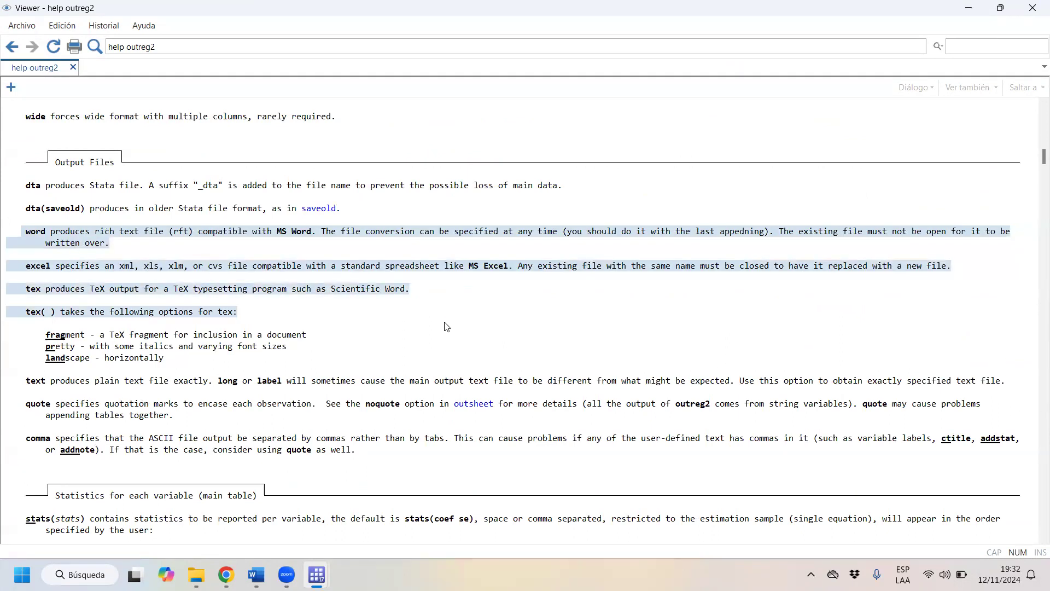
- Examine the outreg2 help on statistics for each variable, notes, and parenthesis and bracket options
scroll(445, 323, down, 10)
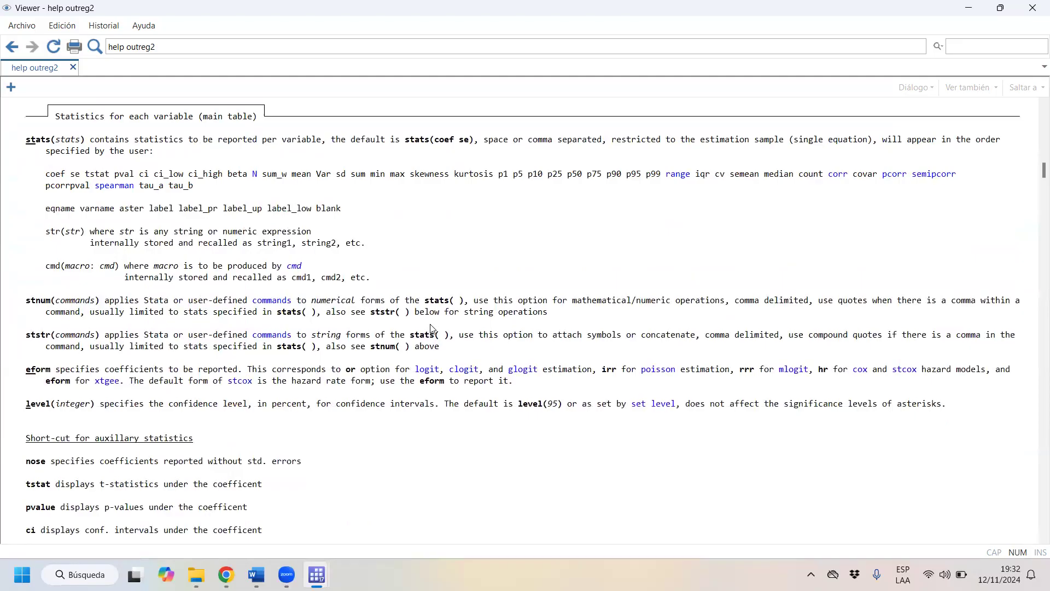
scroll(431, 328, down, 7)
drag(10, 260, 52, 201)
click(53, 284)
drag(313, 281, 3, 276)
scroll(103, 394, down, 15)
scroll(101, 399, down, 6)
scroll(102, 399, up, 3)
scroll(126, 388, down, 7)
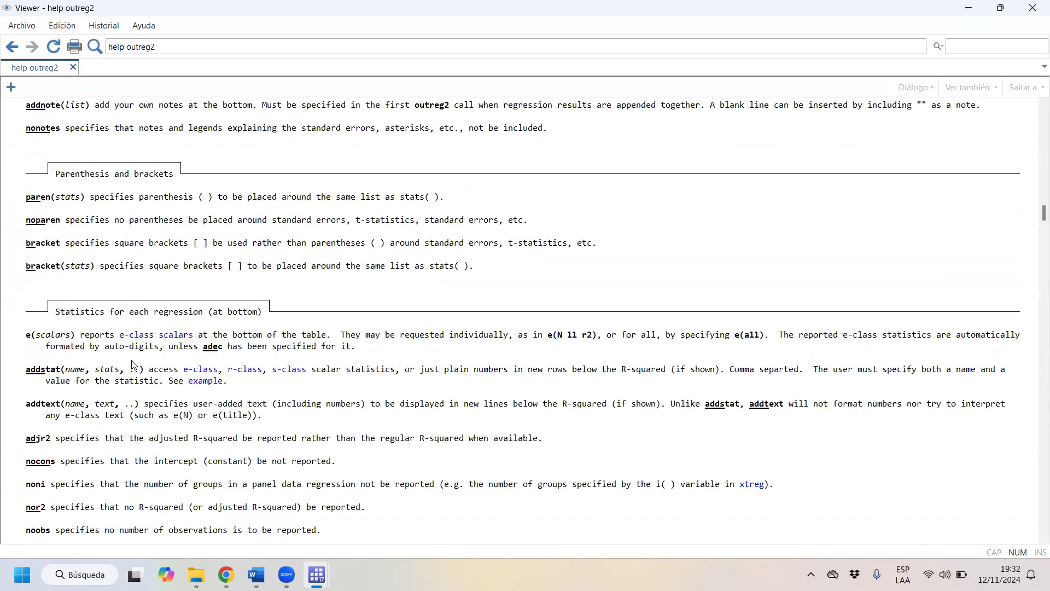
- Examine the outreg2 help from the bottom-of-table regression statistics options through the running loops example, then close the help viewer
scroll(132, 364, down, 2)
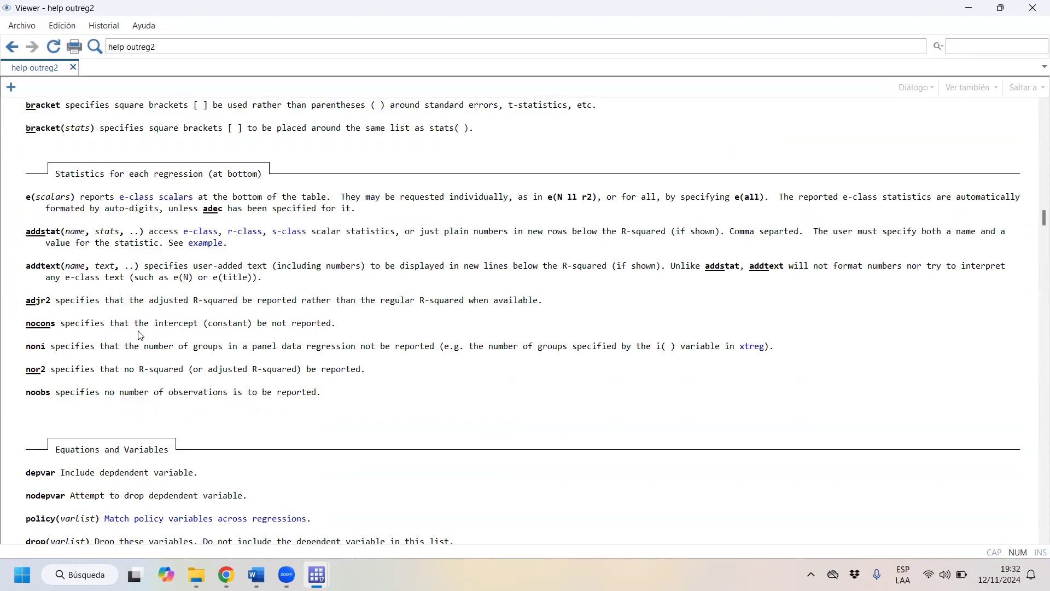
scroll(141, 335, down, 10)
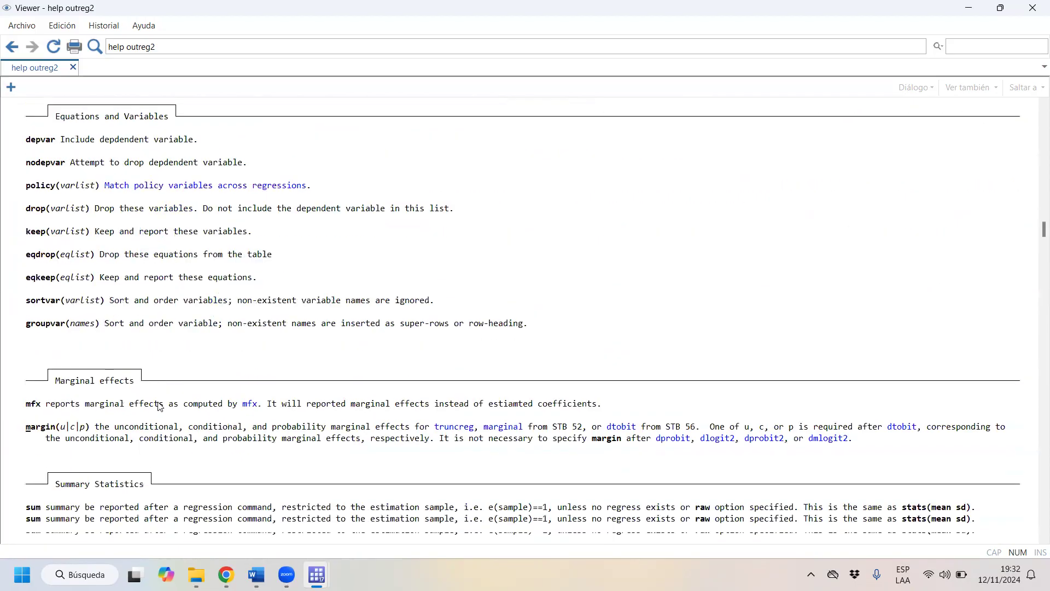
scroll(156, 403, down, 18)
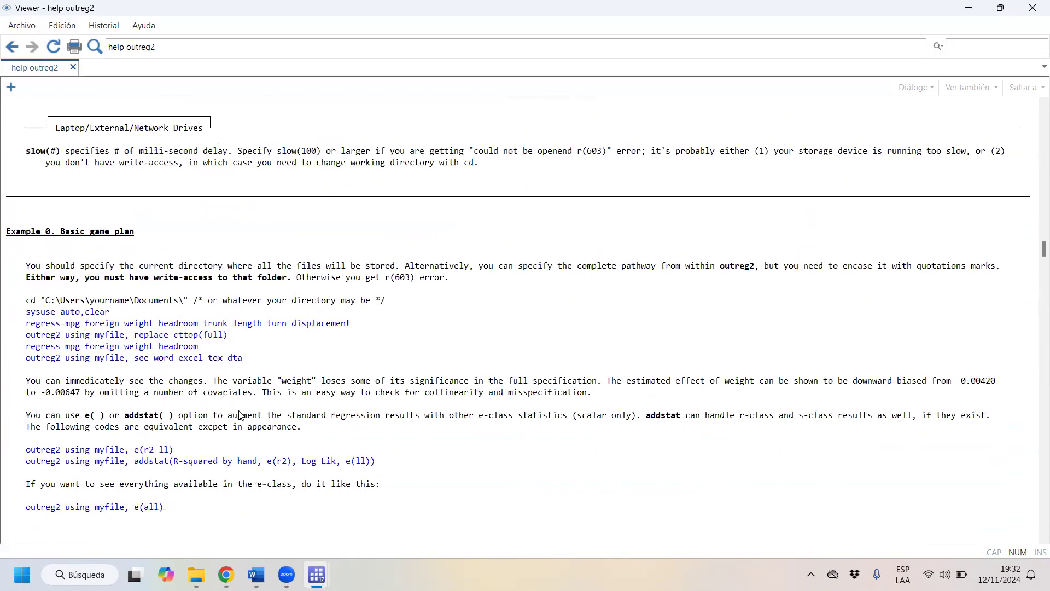
scroll(912, 370, down, 4)
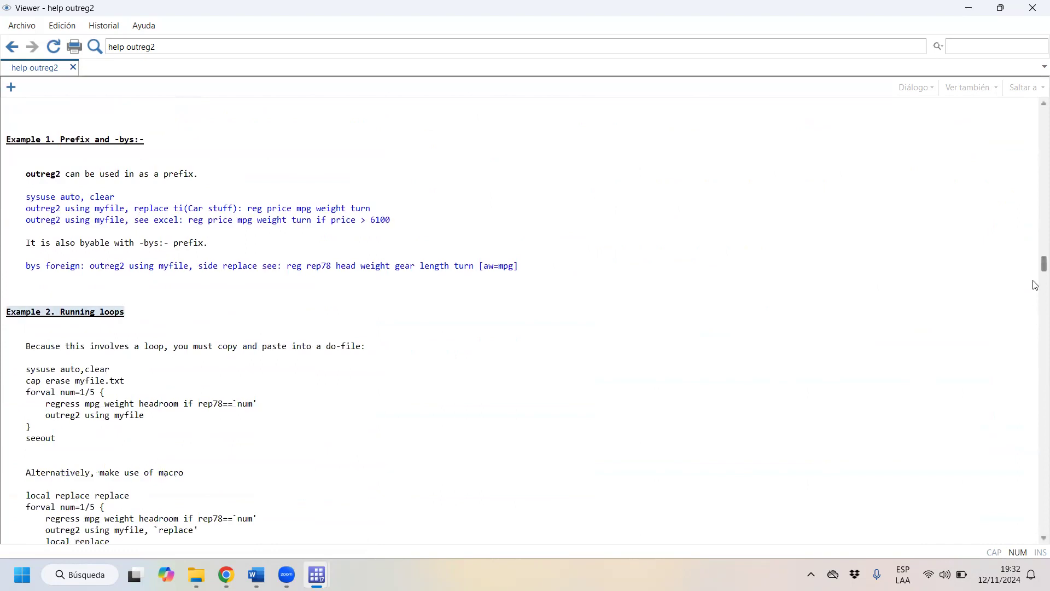
click(1033, 8)
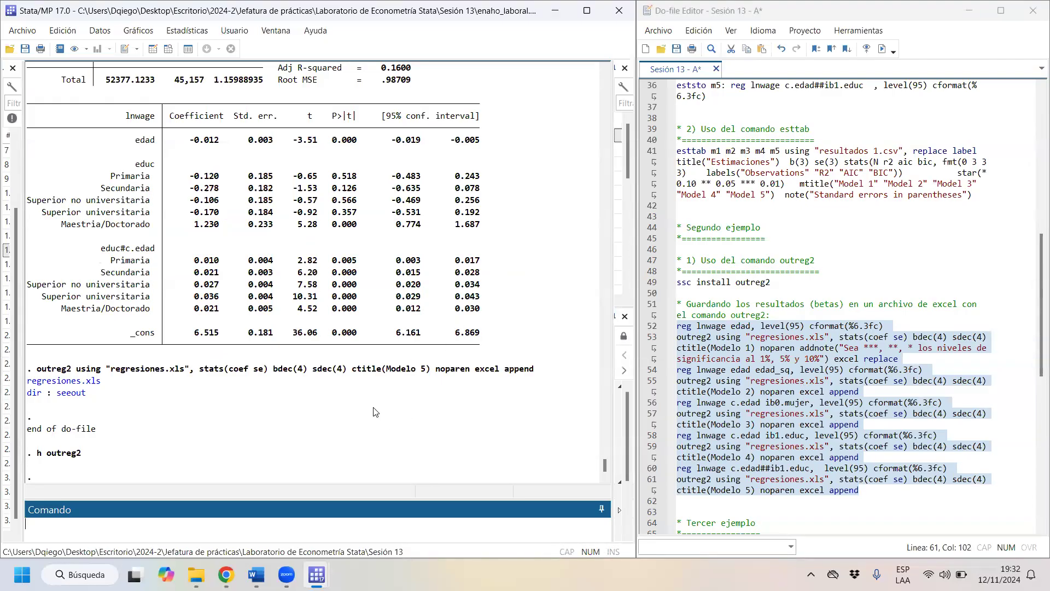
- Open regresiones.xls in Excel again and examine the five-model table down to its notes
click(89, 385)
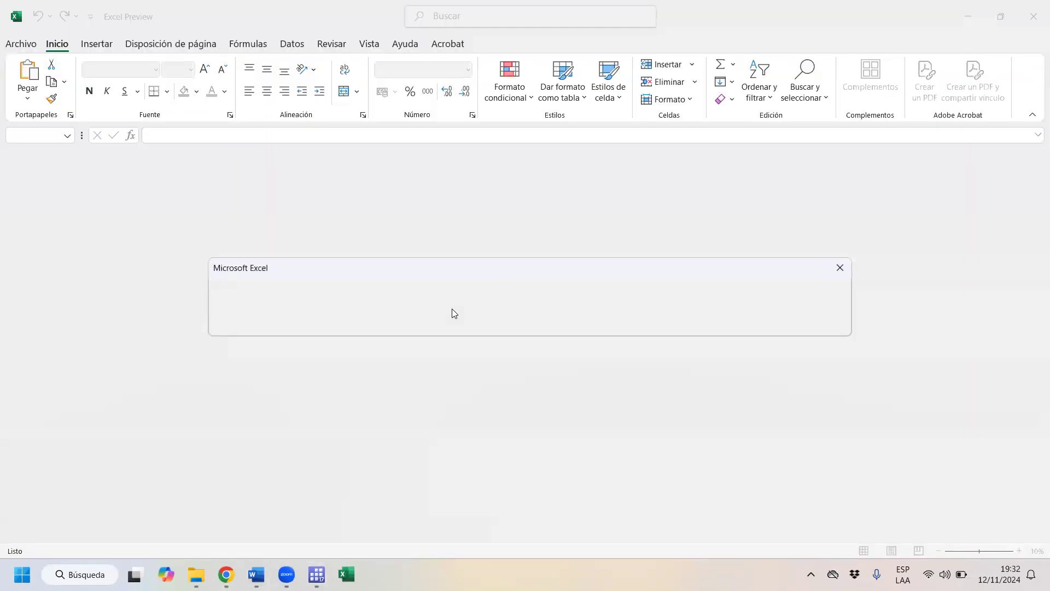
click(461, 325)
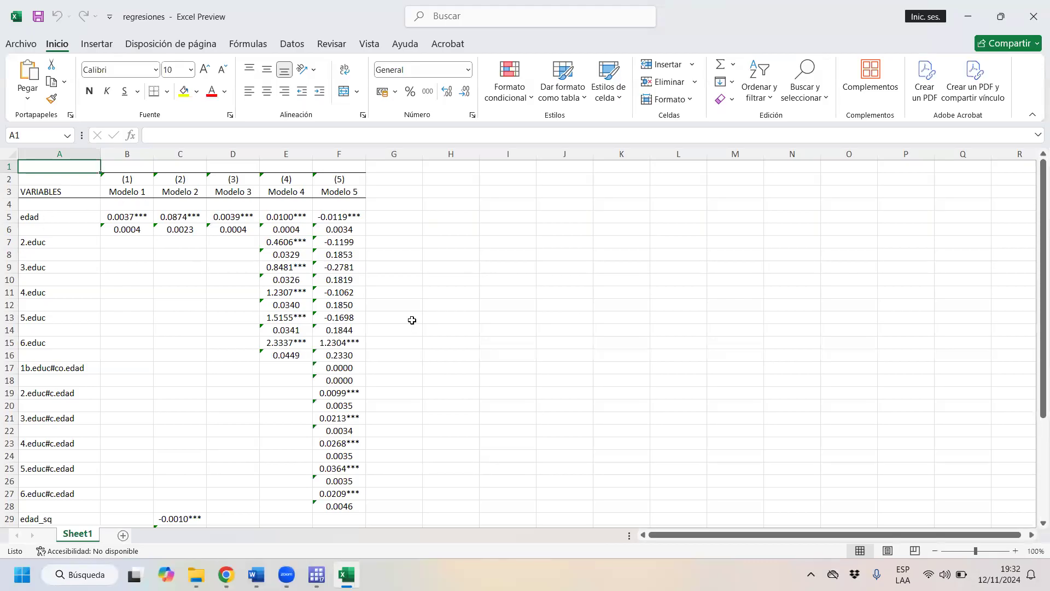
scroll(415, 362, down, 11)
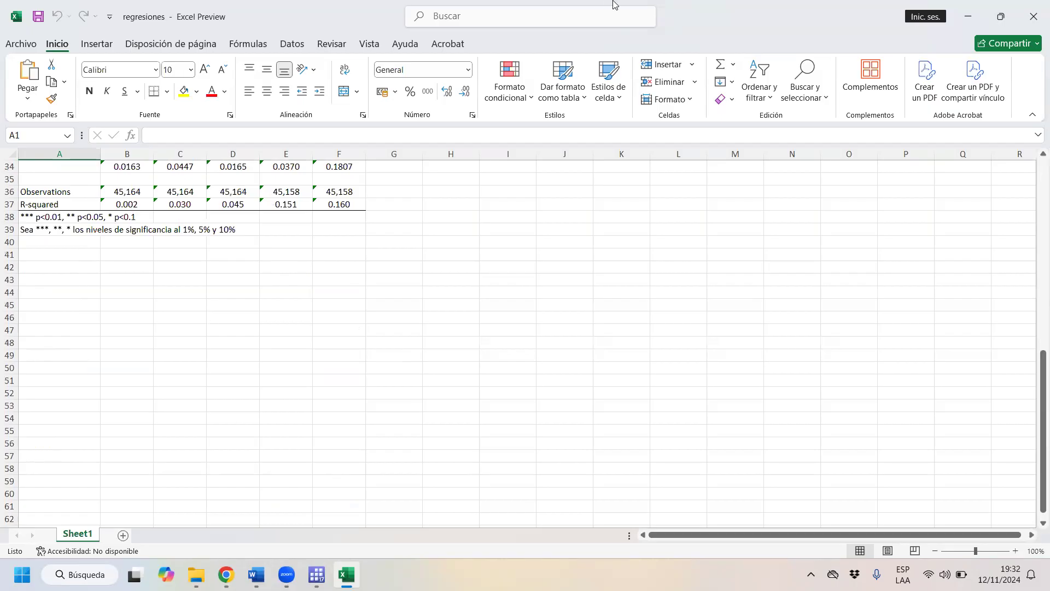
- Close the regresiones workbook in Excel and, back in Stata, run the third example's regression of lnwage on edad from the do-file
click(1041, 18)
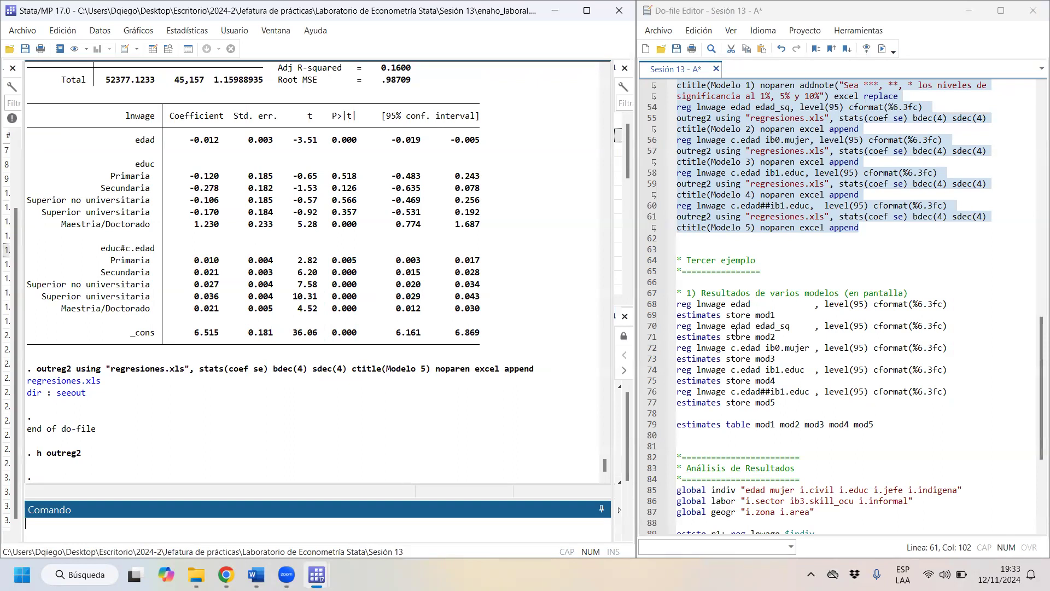
click(696, 315)
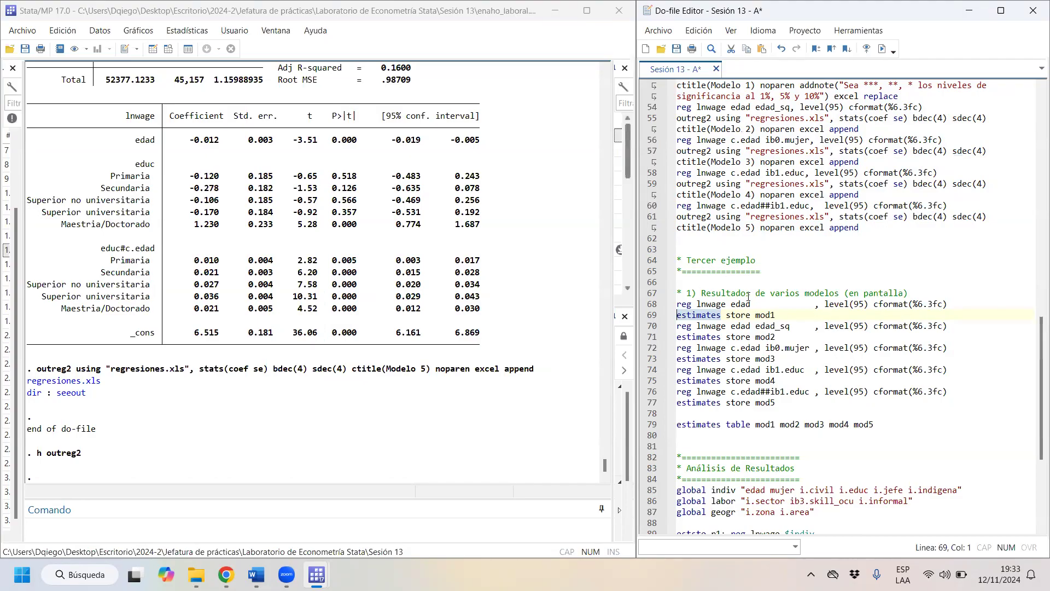
scroll(749, 296, down, 1)
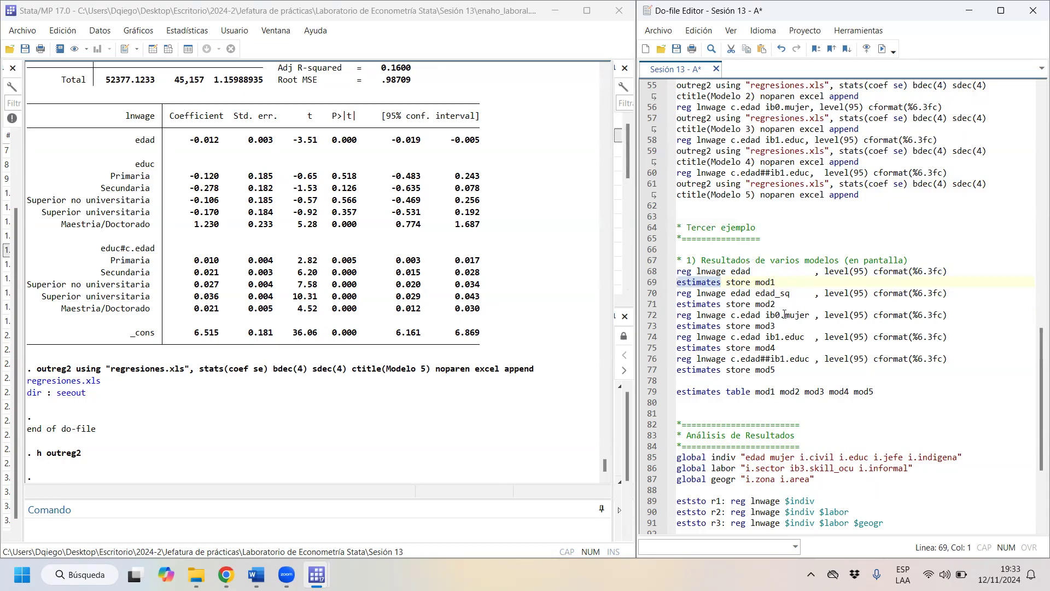
drag(697, 271, 930, 277)
click(882, 49)
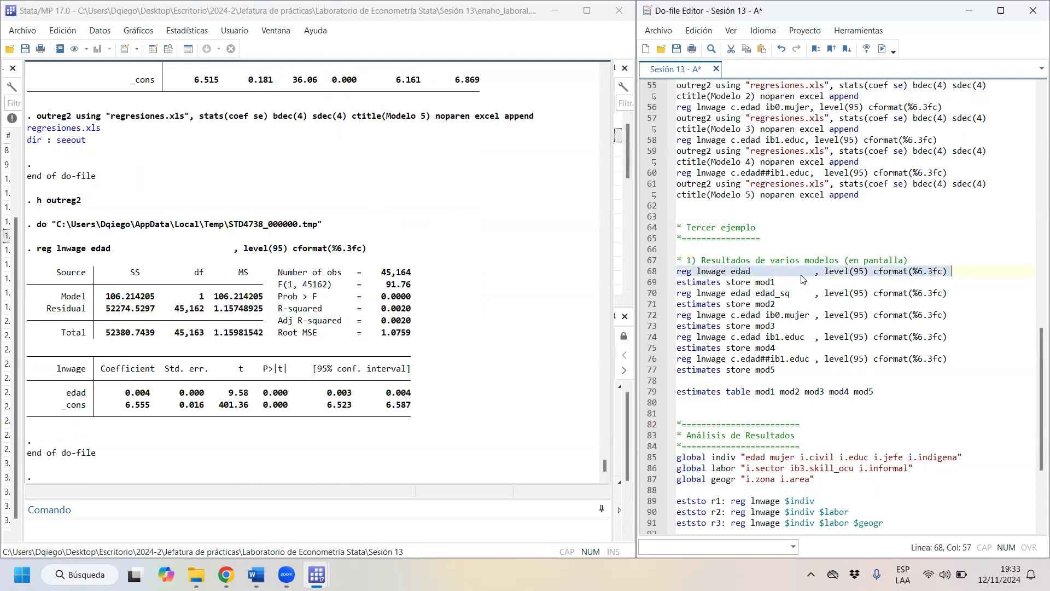
- Run the regression of lnwage on edad together with its estimates store command, saving the results as mod1
key(Down)
key(shift+Home)
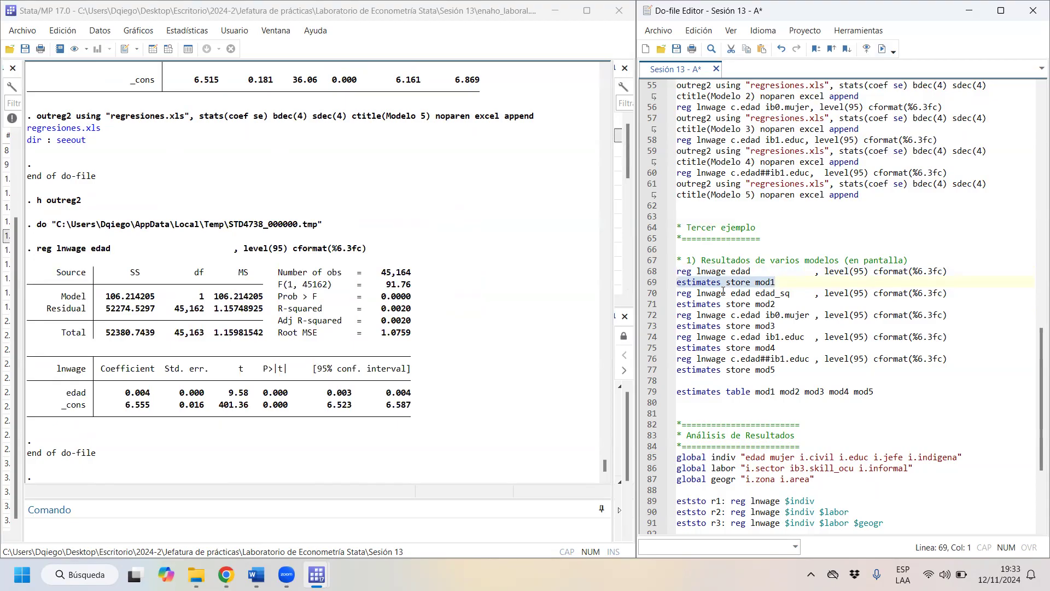
click(752, 281)
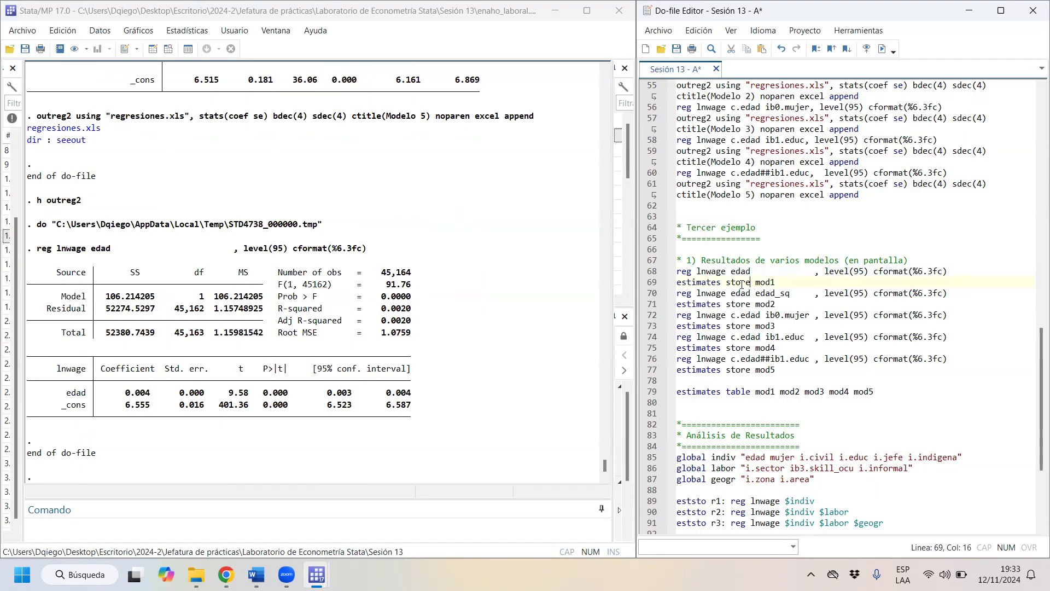
key(shift+Home)
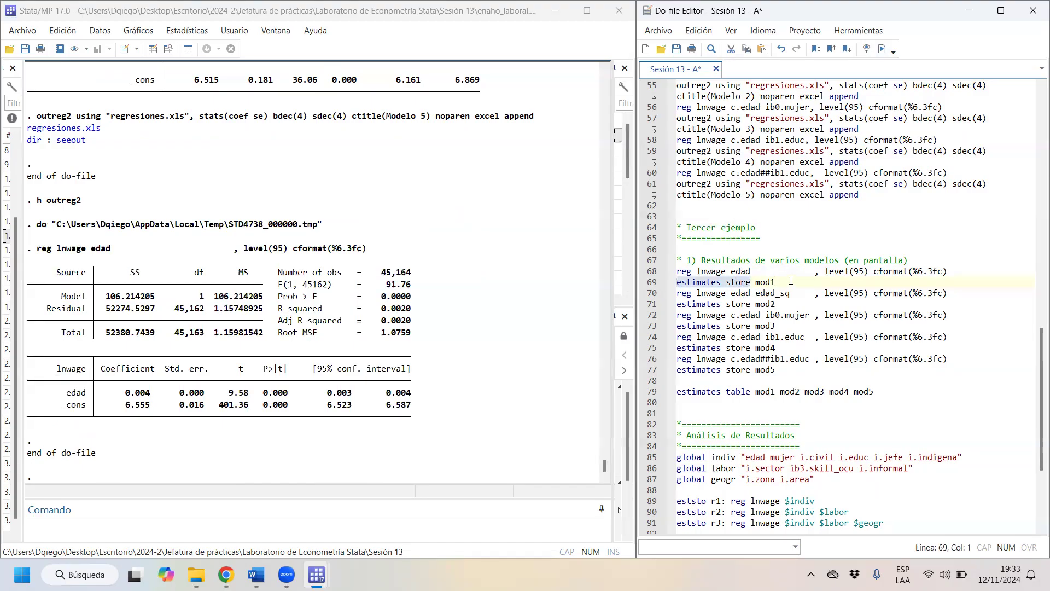
click(757, 281)
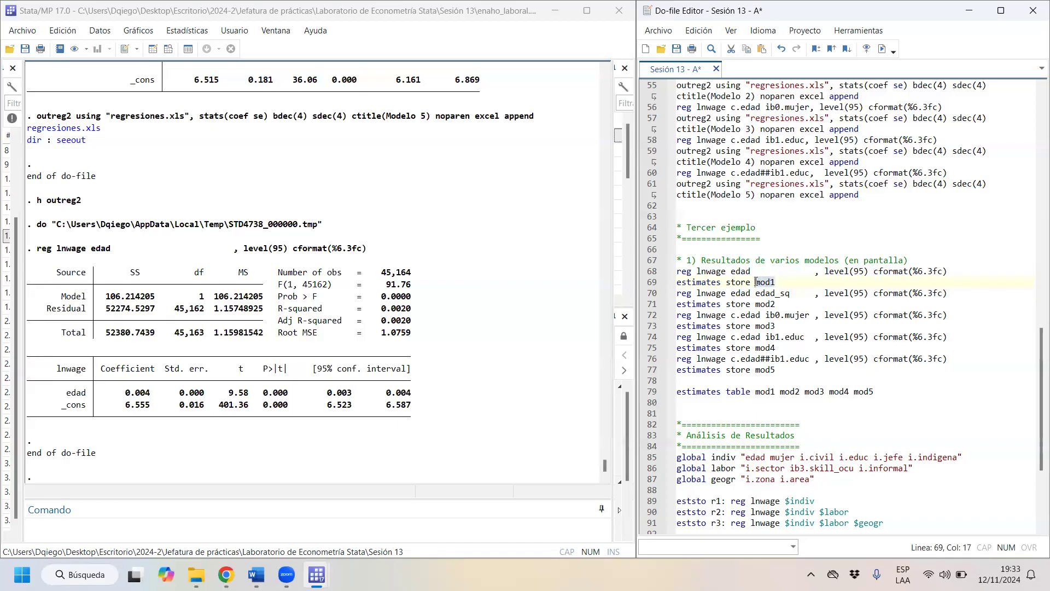
drag(755, 281, 677, 272)
click(879, 50)
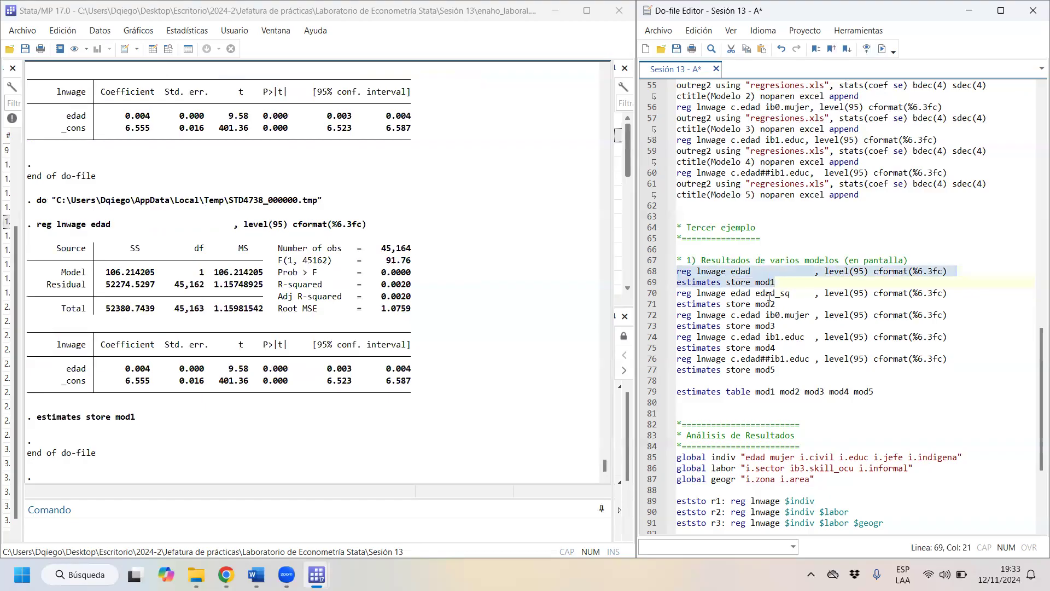
- Run the lnwage regressions on edad edad_sq and on c.edad ib0.mujer, storing their estimates as mod2 and mod3
drag(794, 302, 626, 290)
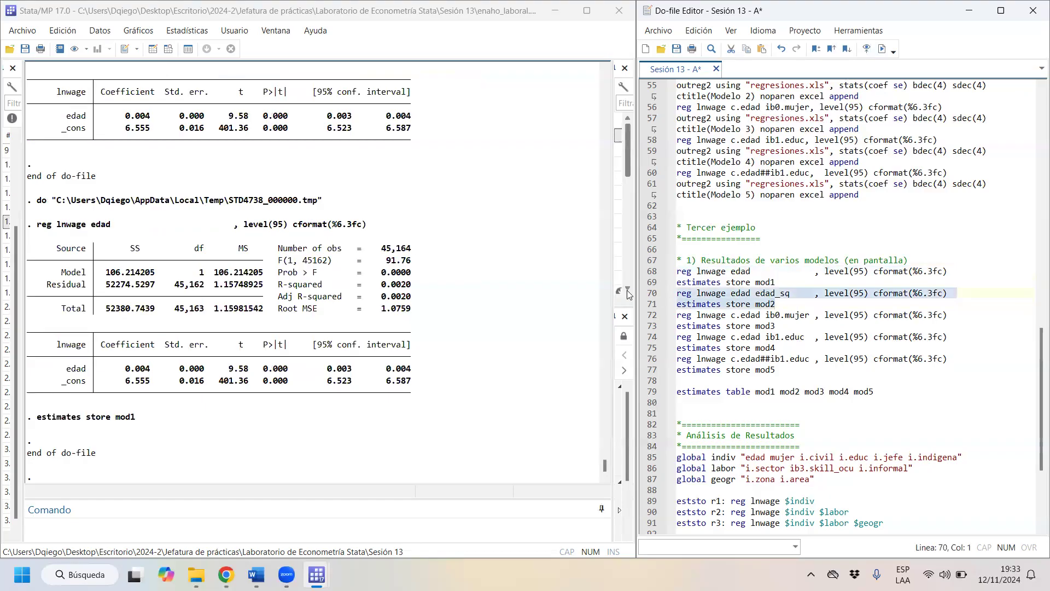
click(882, 49)
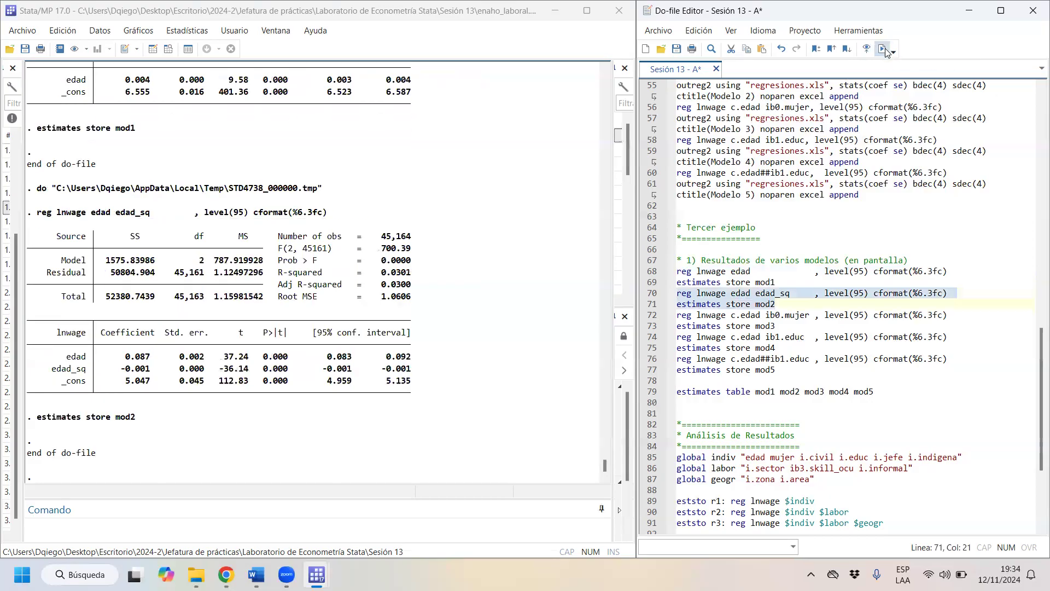
click(798, 330)
drag(799, 330, 483, 310)
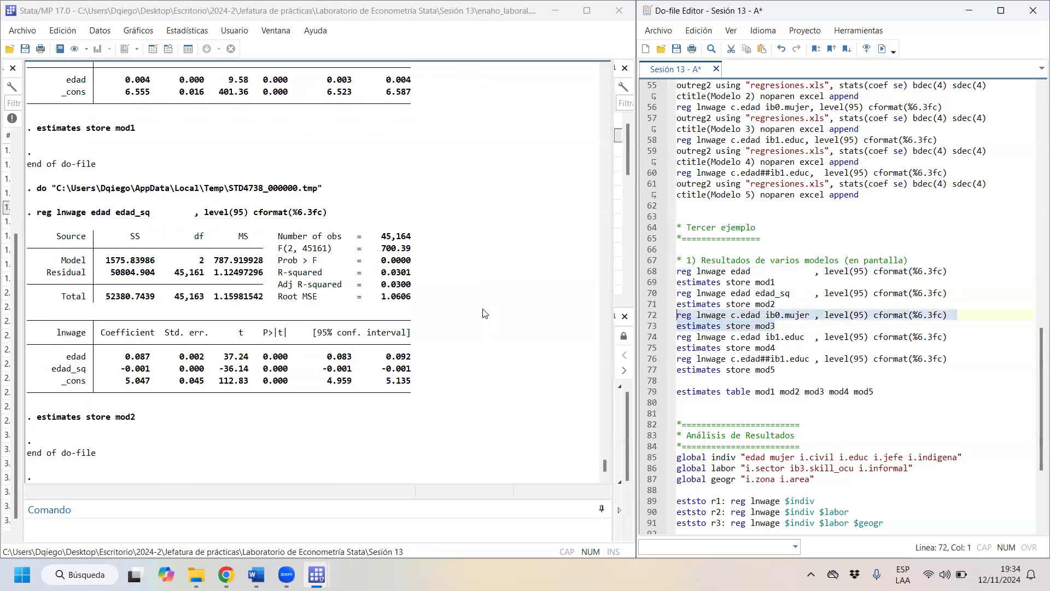
click(882, 49)
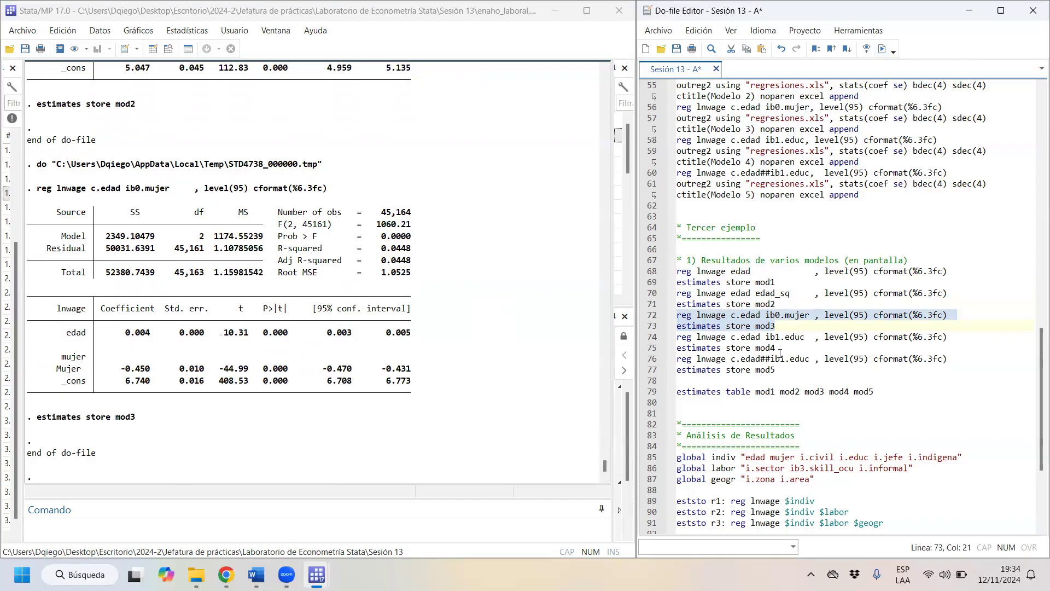
- Run the lnwage regressions on c.edad ib1.educ and on c.edad##ib1.educ, storing their estimates as mod4 and mod5
drag(782, 348, 604, 338)
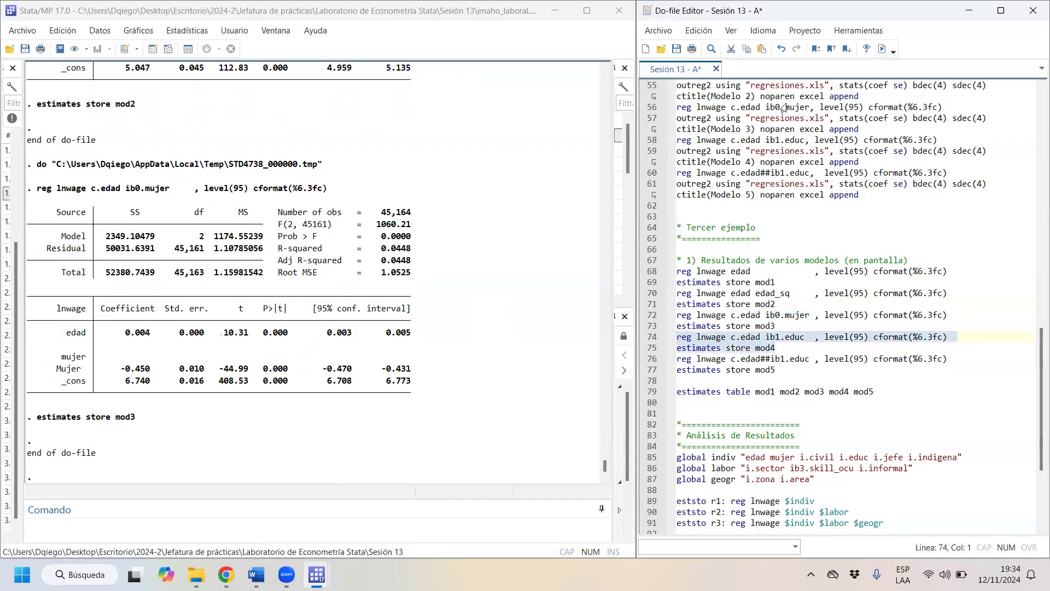
click(881, 48)
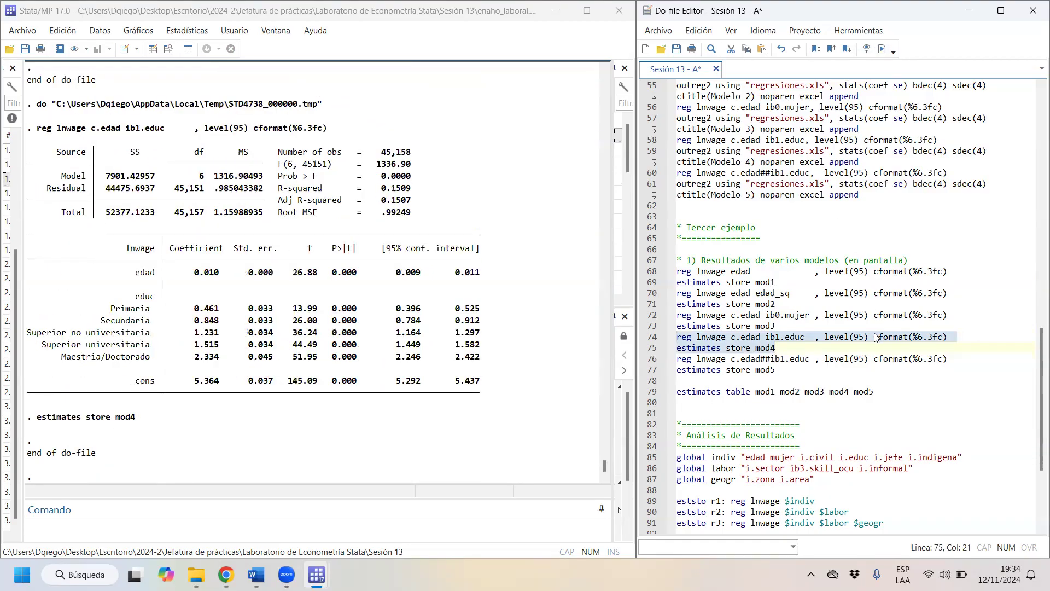
drag(796, 374, 607, 358)
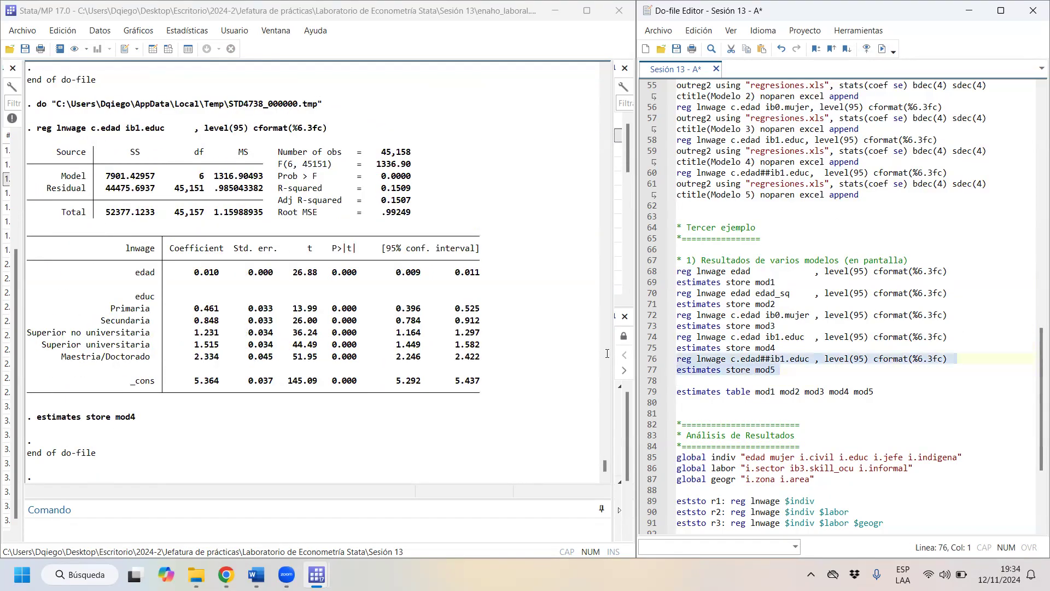
click(882, 49)
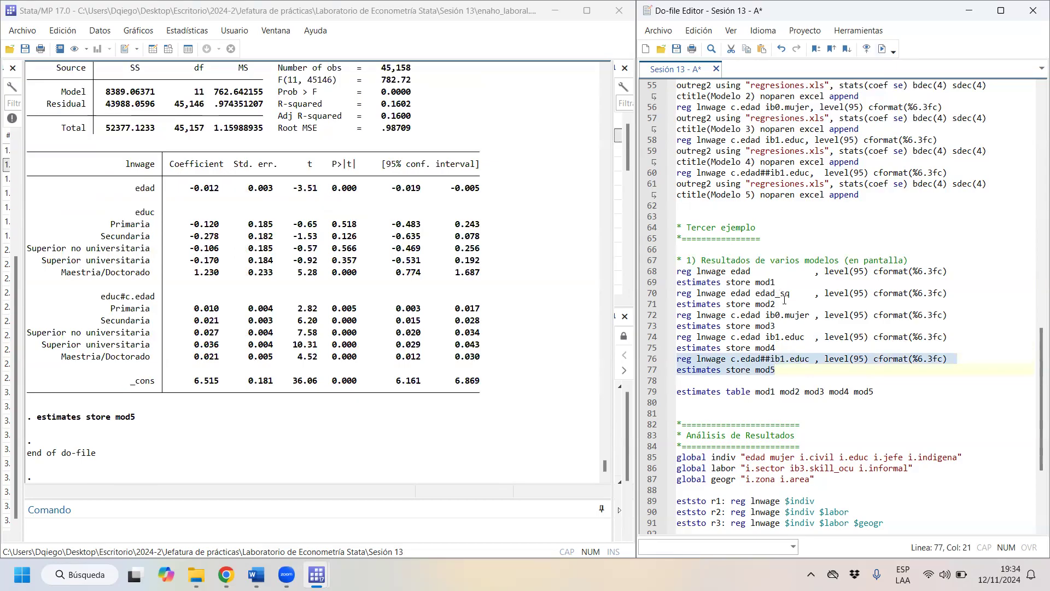
- Run the estimates table command for mod1 through mod5 and highlight the resulting comparison table in the output
drag(893, 398, 677, 391)
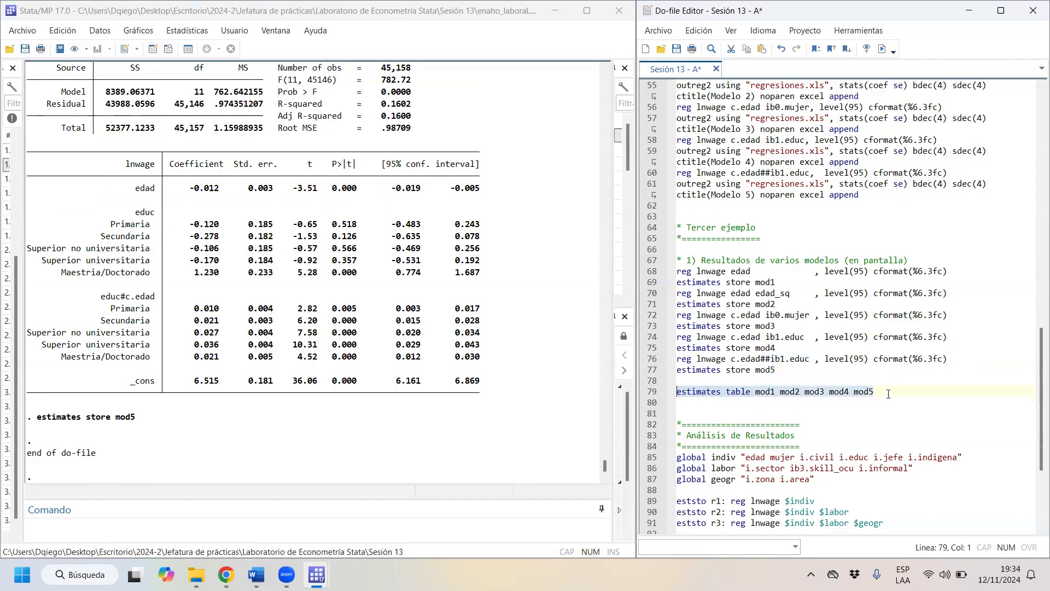
click(882, 49)
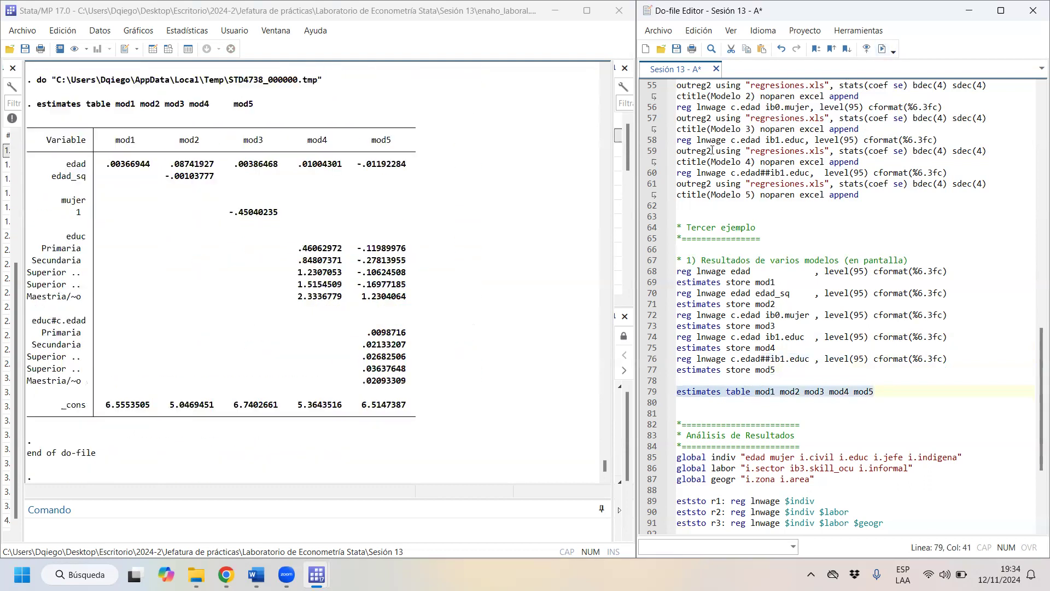
drag(30, 137, 436, 421)
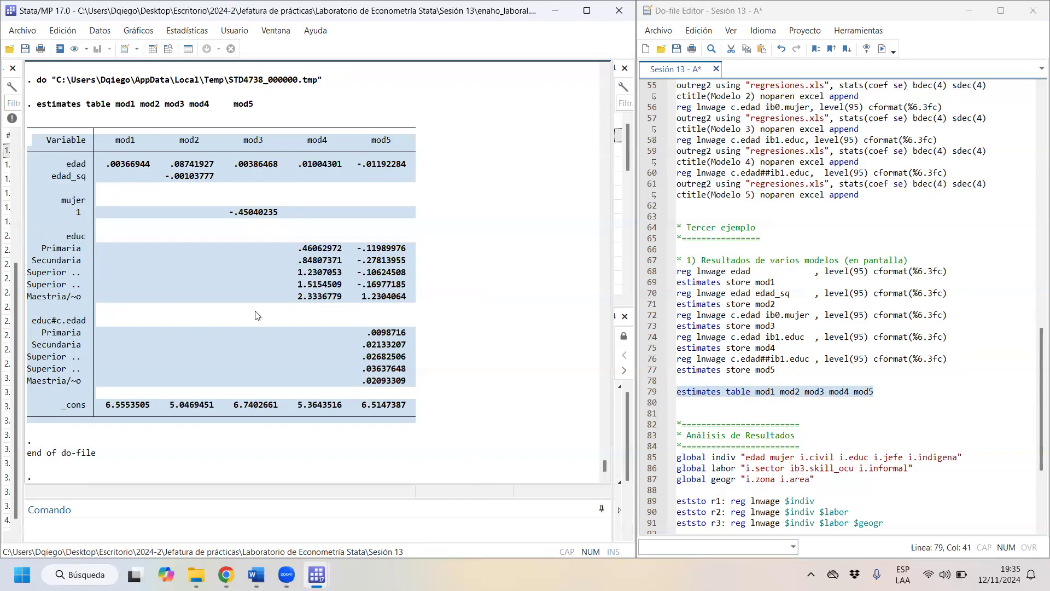
- Open the Stata help for estimates with "h estimates" and follow its reference to the estimates table entry
click(332, 522)
text(h estimates)
key(Return)
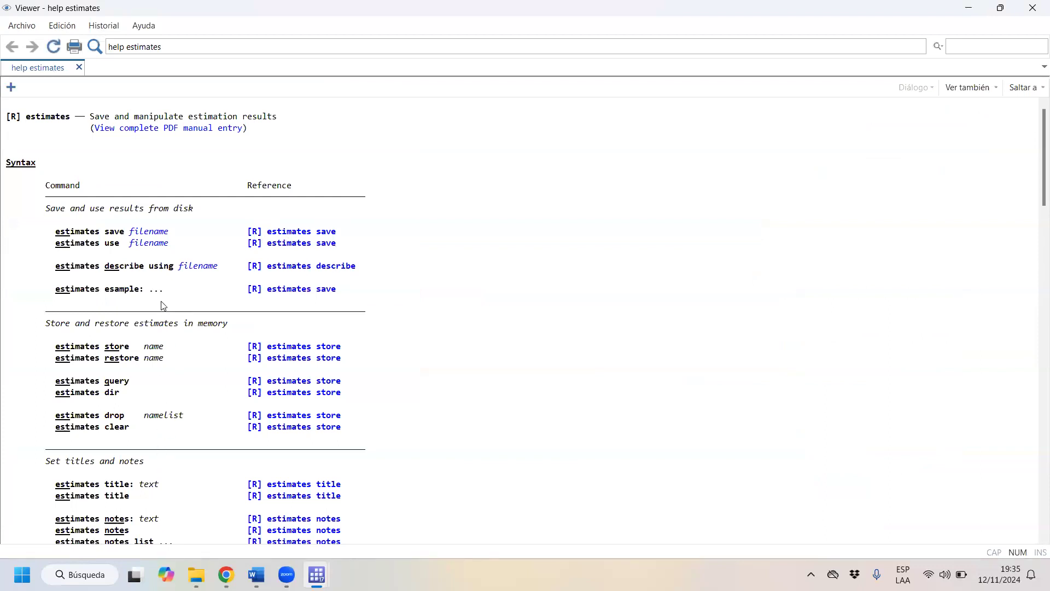
scroll(161, 305, down, 3)
scroll(162, 306, down, 1)
scroll(161, 295, up, 4)
scroll(132, 393, down, 6)
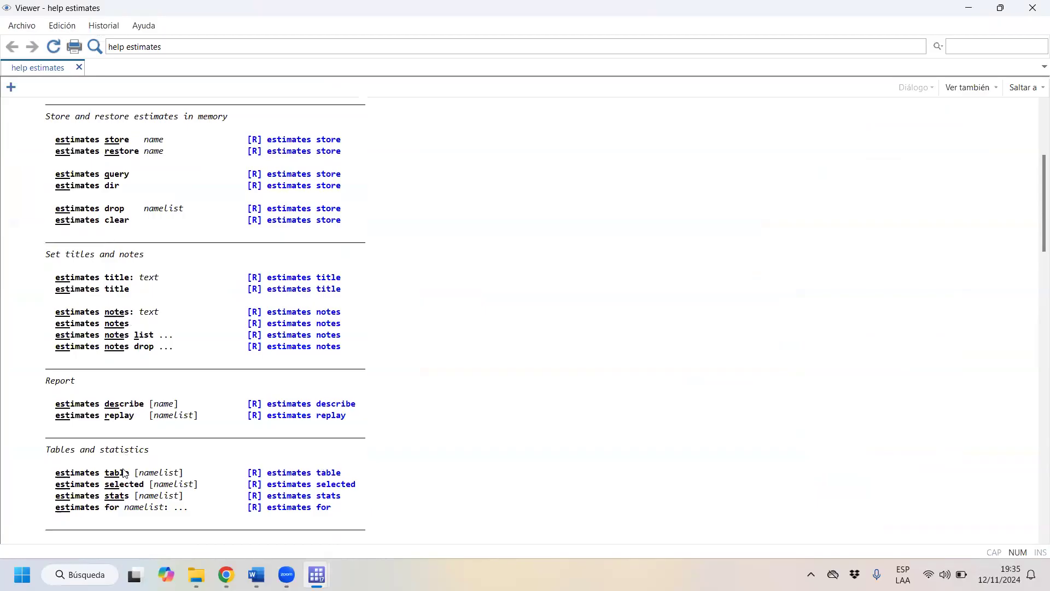
click(318, 474)
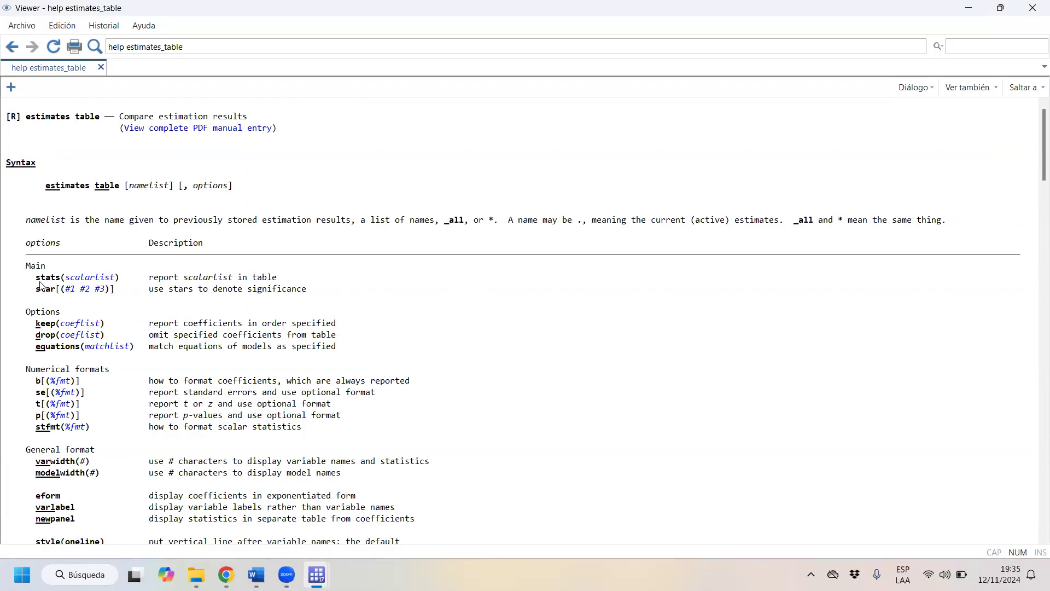
- Examine the estimates table options for scalar statistics, coefficients to keep, standard errors, t statistics and p-values
drag(32, 280, 299, 280)
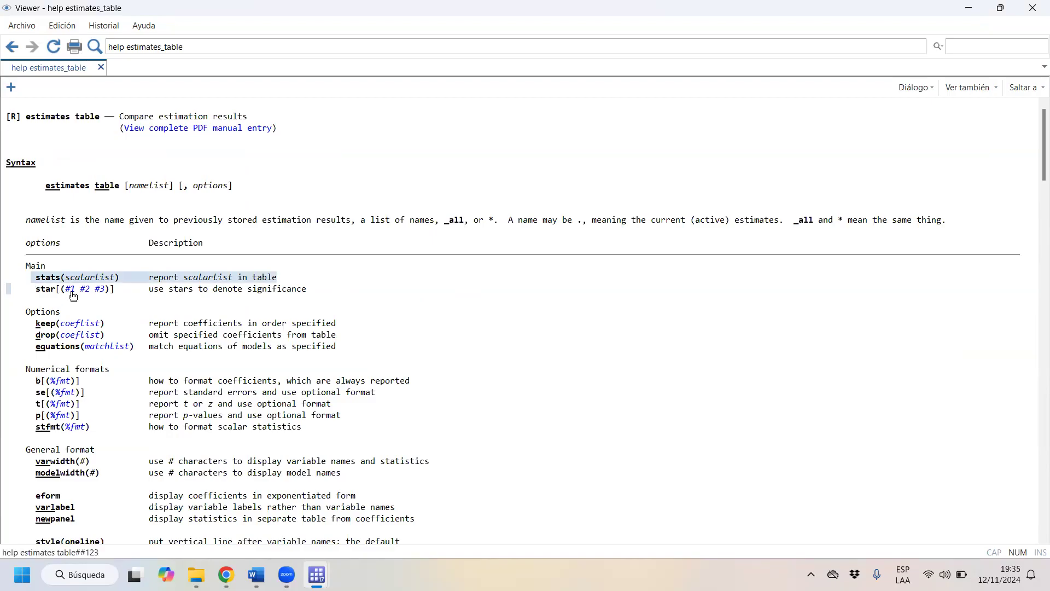
click(249, 316)
drag(33, 324, 356, 332)
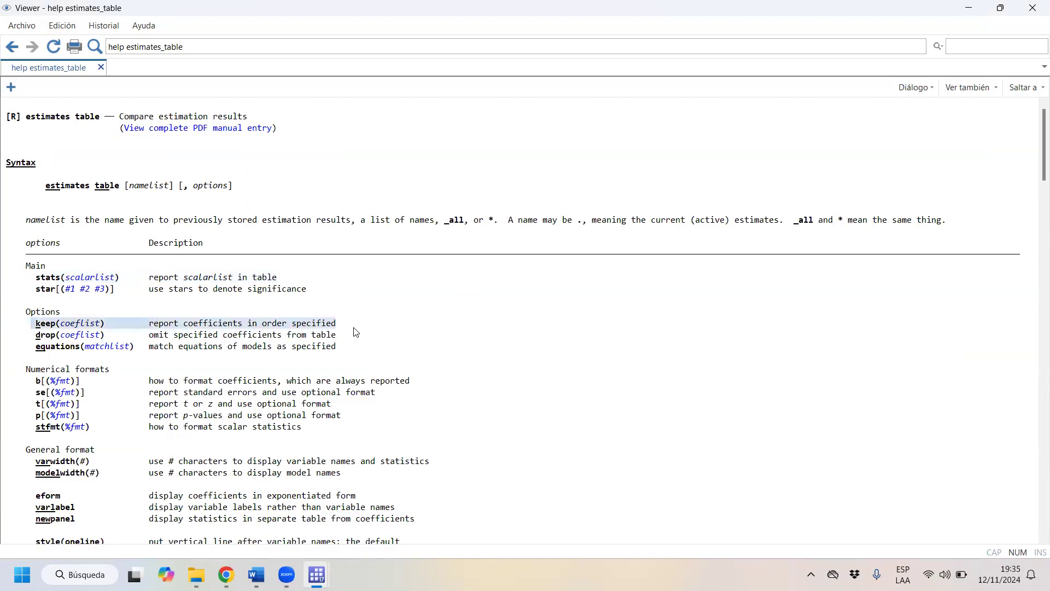
scroll(356, 332, down, 3)
drag(31, 279, 282, 287)
click(33, 281)
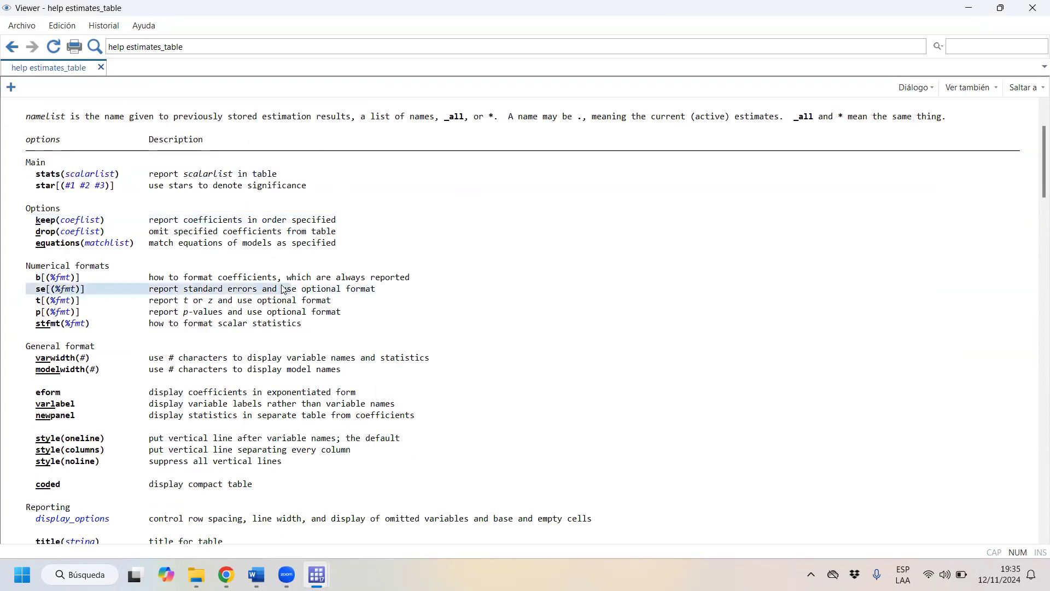
drag(31, 301, 349, 304)
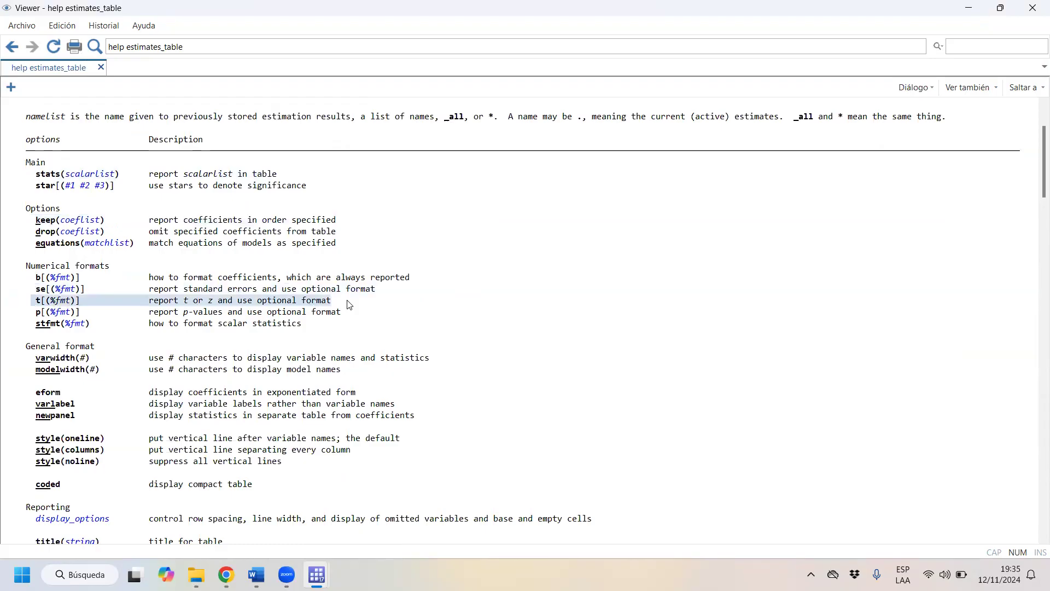
drag(5, 317, 370, 315)
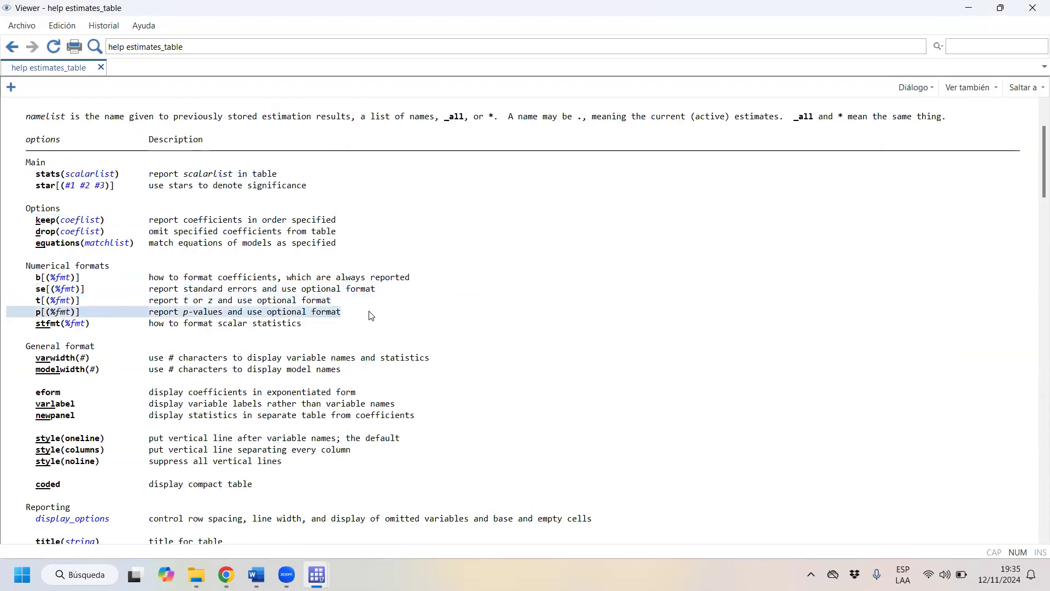
- Examine the detailed option descriptions and examples in the estimates table help, then close the help viewer
scroll(278, 328, down, 6)
scroll(261, 306, down, 10)
scroll(268, 314, down, 20)
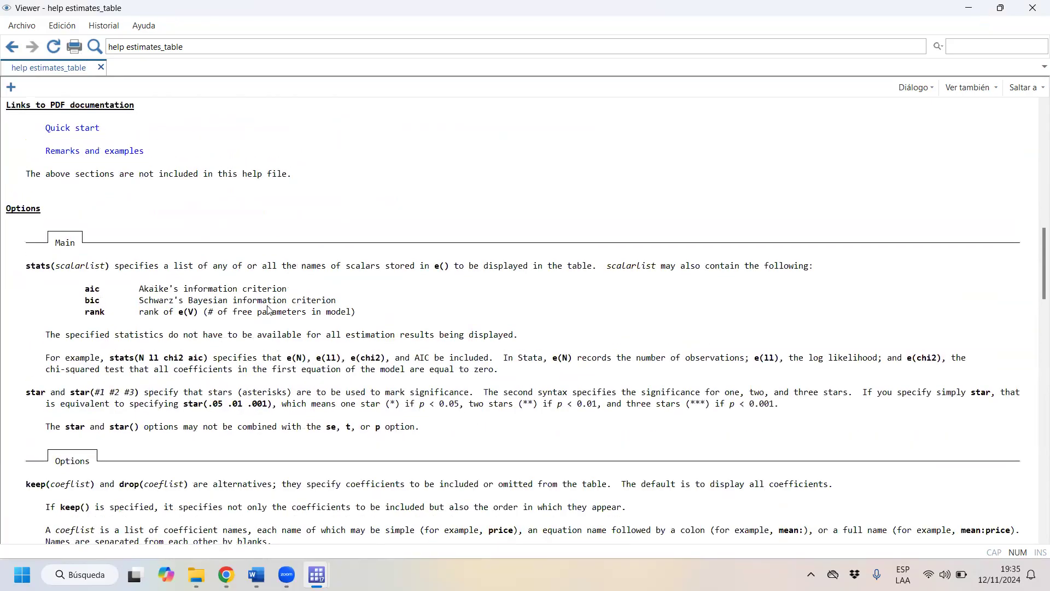
scroll(295, 345, down, 20)
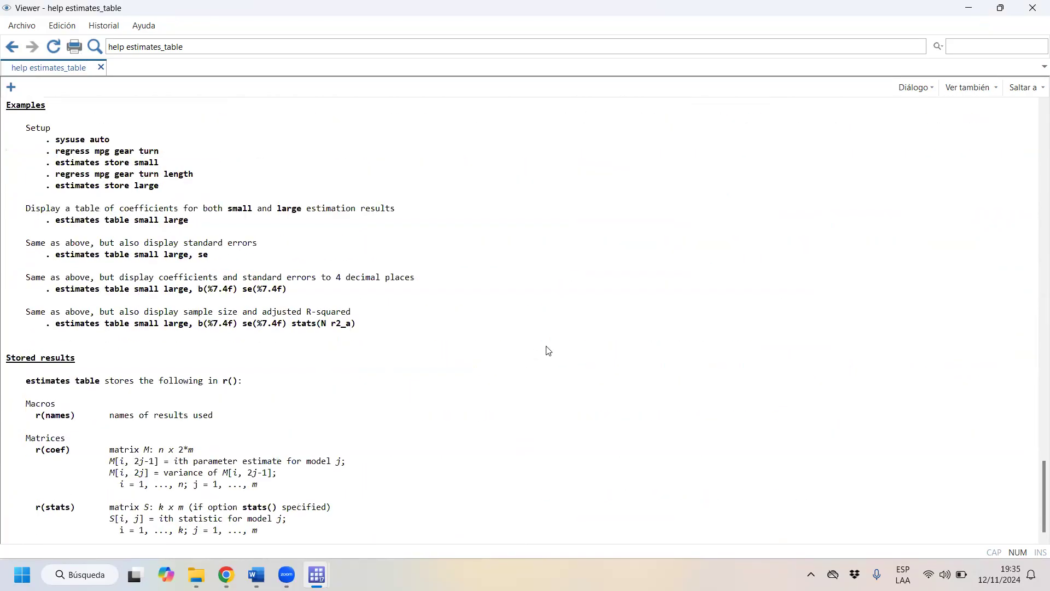
scroll(1014, 295, up, 1)
click(1032, 7)
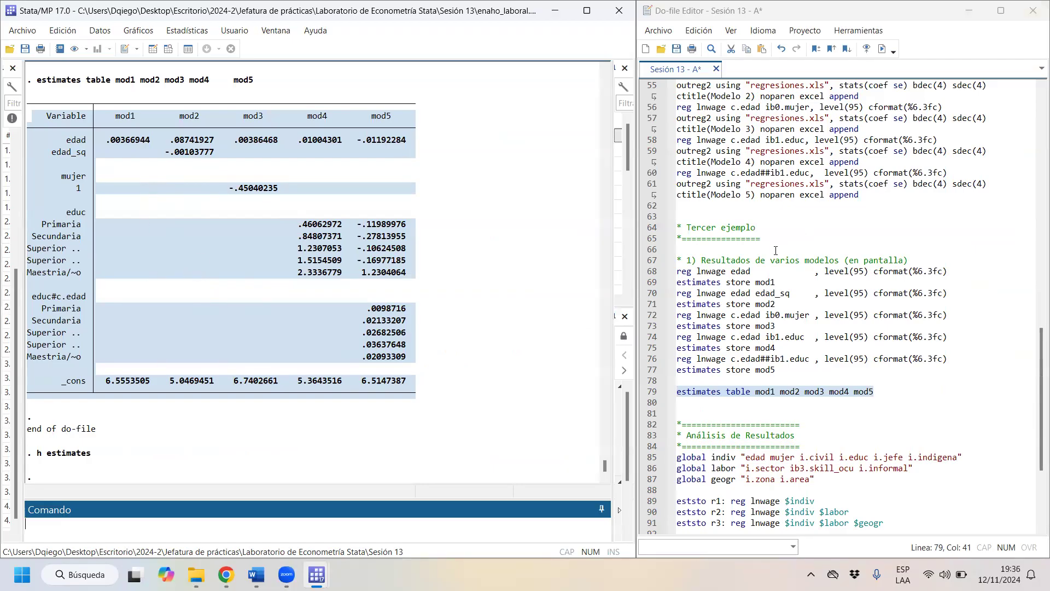
- Review the do-file's outreg2 block and stored-model example, continuing down to the Análisis de Resultados section
scroll(776, 250, up, 4)
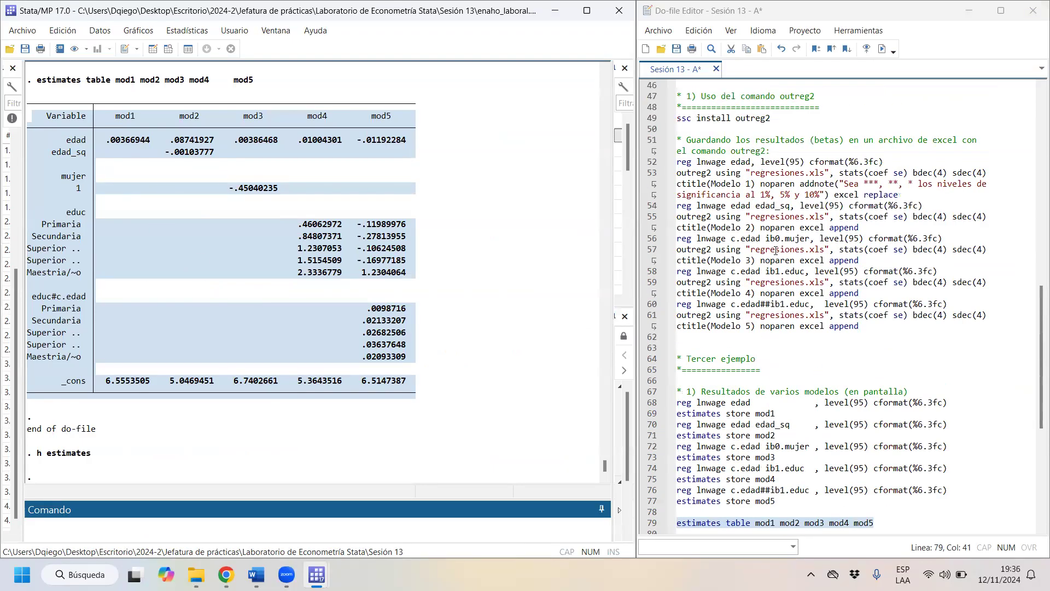
scroll(755, 233, down, 3)
scroll(868, 373, up, 6)
drag(877, 435, 559, 213)
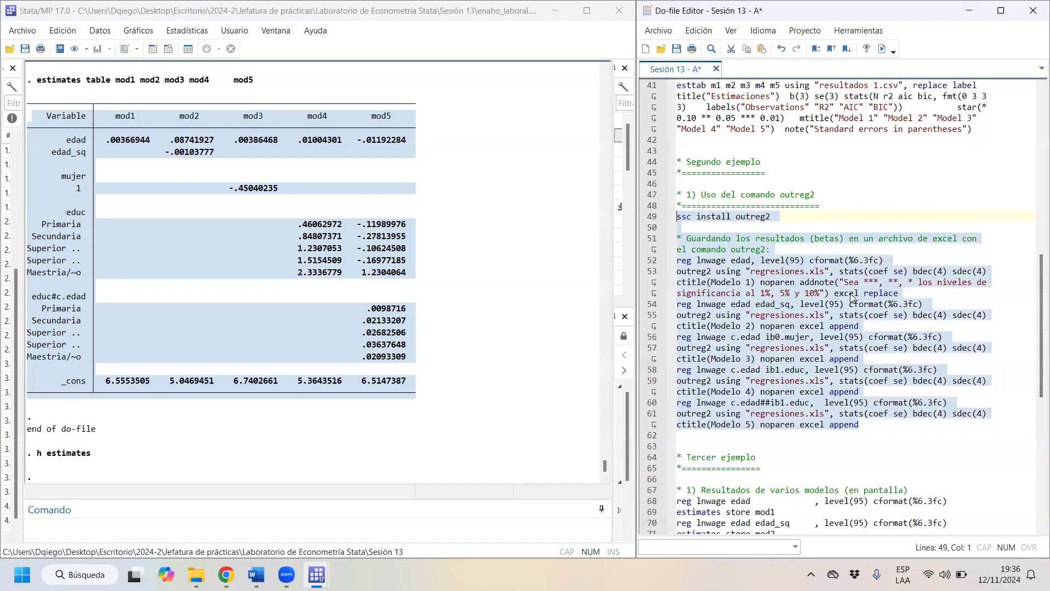
scroll(852, 298, down, 7)
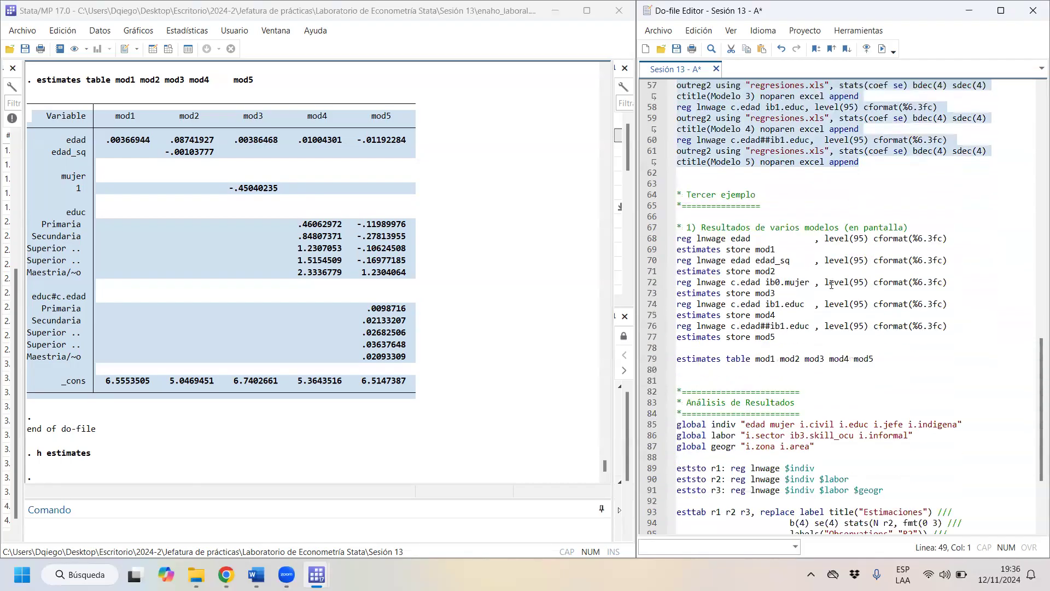
scroll(798, 230, down, 2)
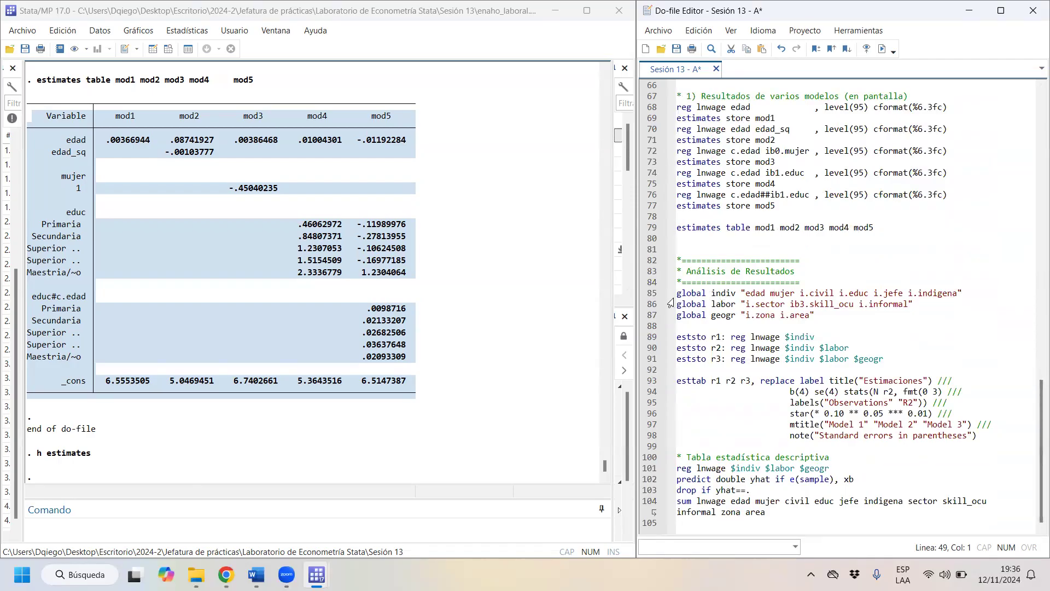
- Review the variable lists in the indiv, labor and geogr global definitions of the Análisis de Resultados section
click(734, 291)
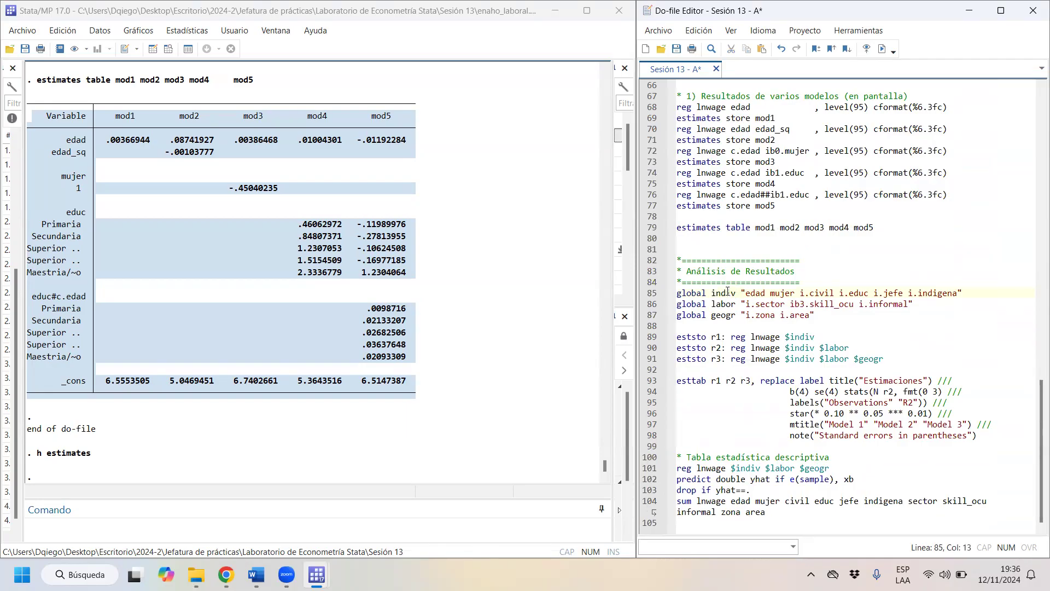
drag(736, 293, 711, 294)
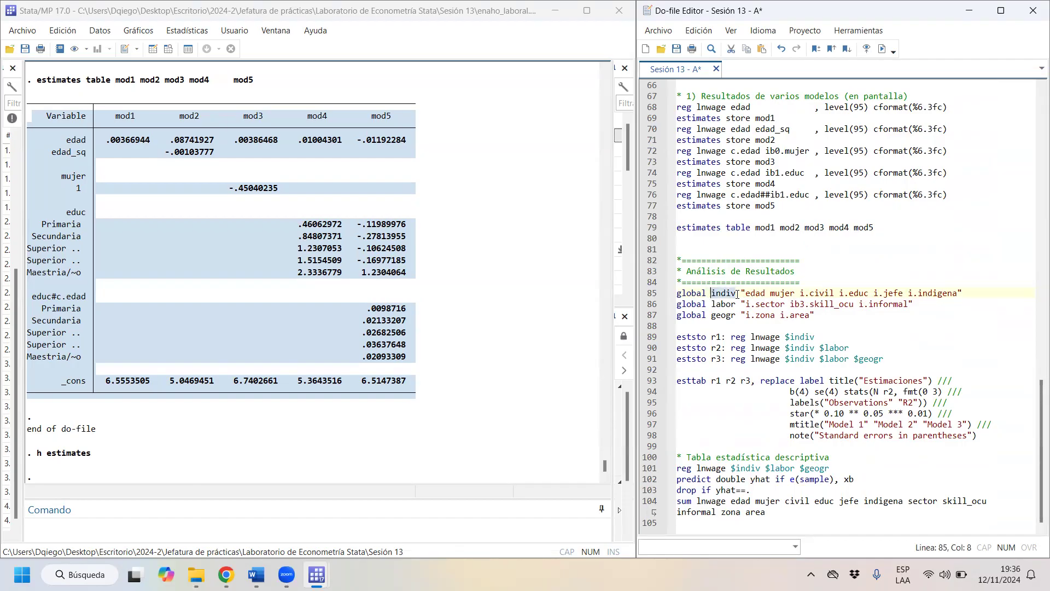
drag(745, 294, 955, 294)
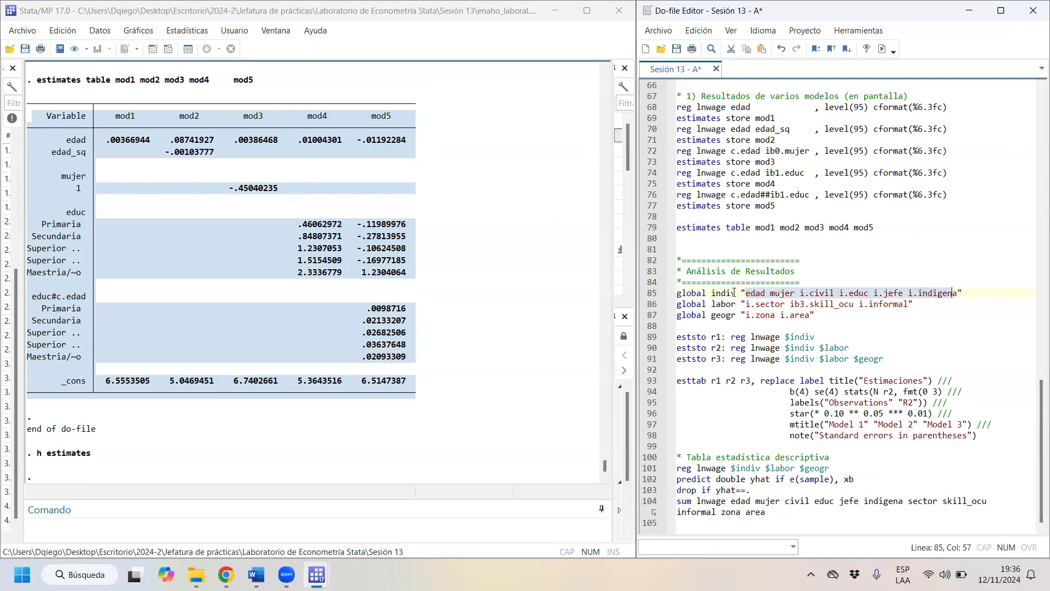
drag(711, 305, 736, 304)
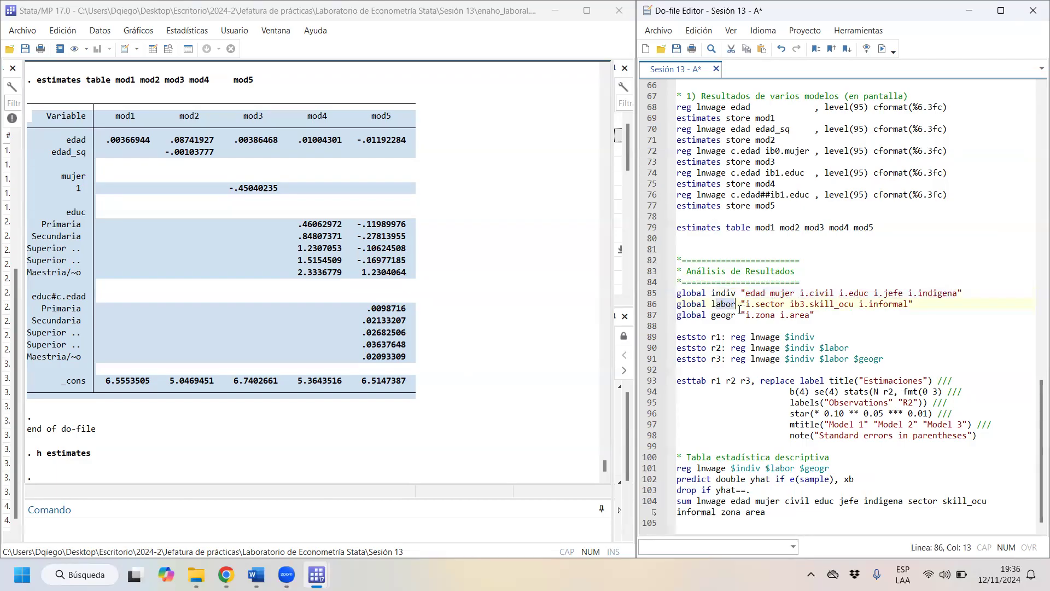
drag(749, 304, 915, 302)
drag(710, 315, 736, 316)
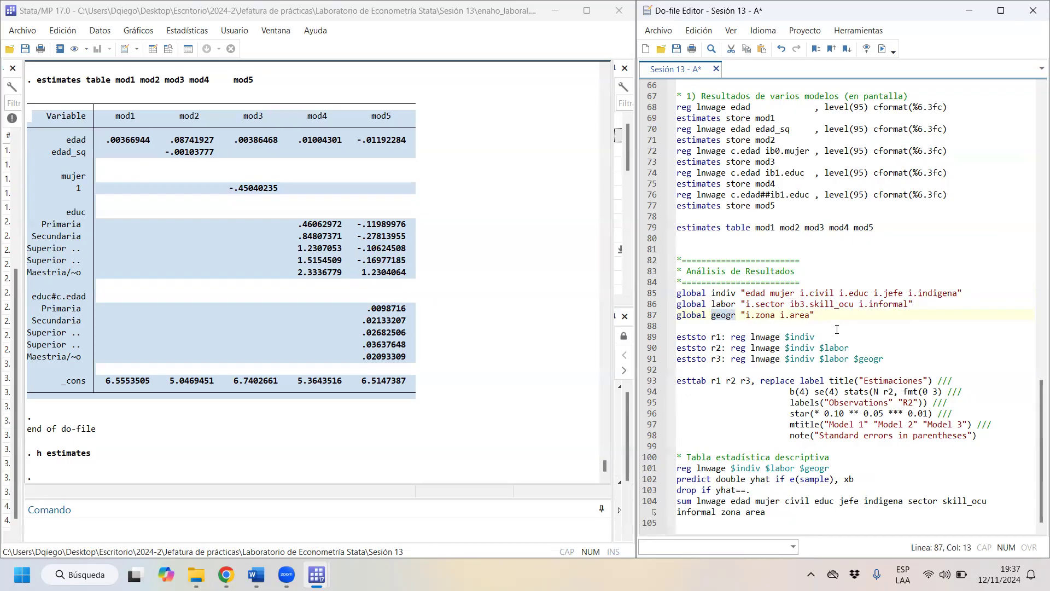
drag(766, 315, 810, 315)
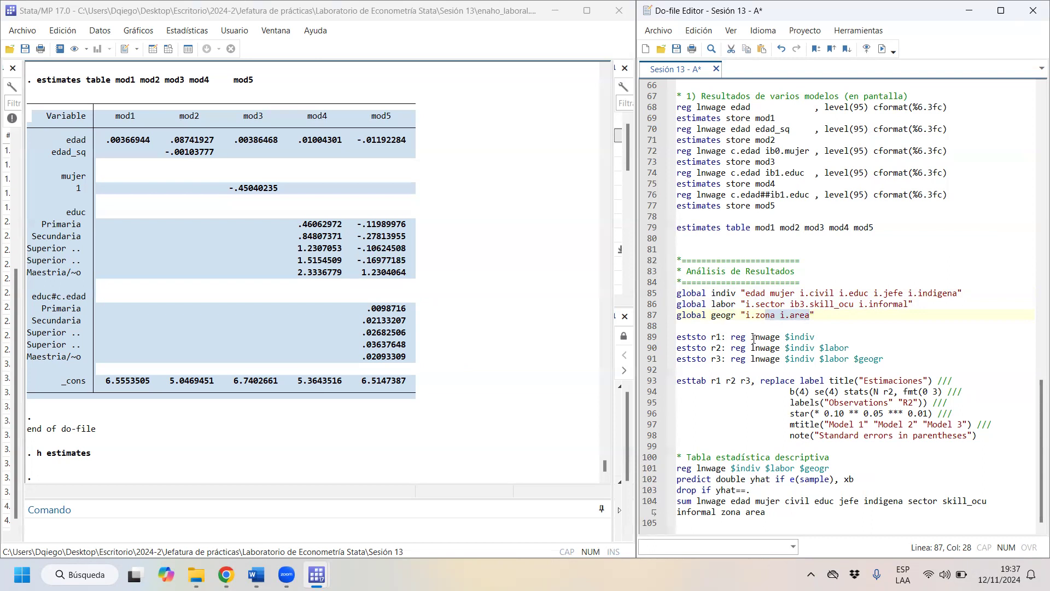
- Review the three stored lnwage regressions r1, r2 and r3, which add $indiv, $labor and $geogr in turn
drag(730, 336, 820, 336)
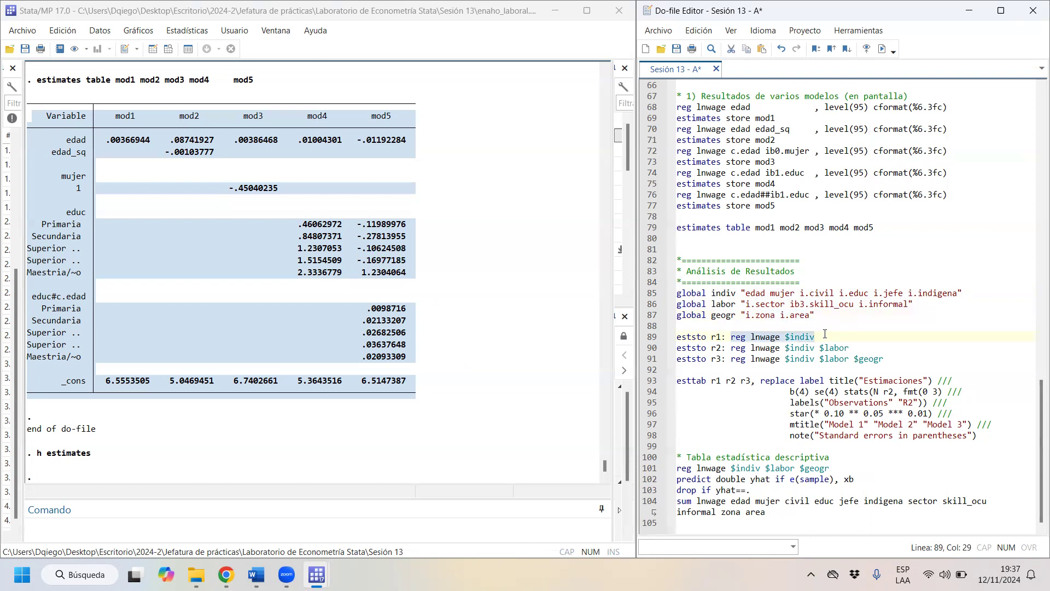
drag(731, 348, 871, 348)
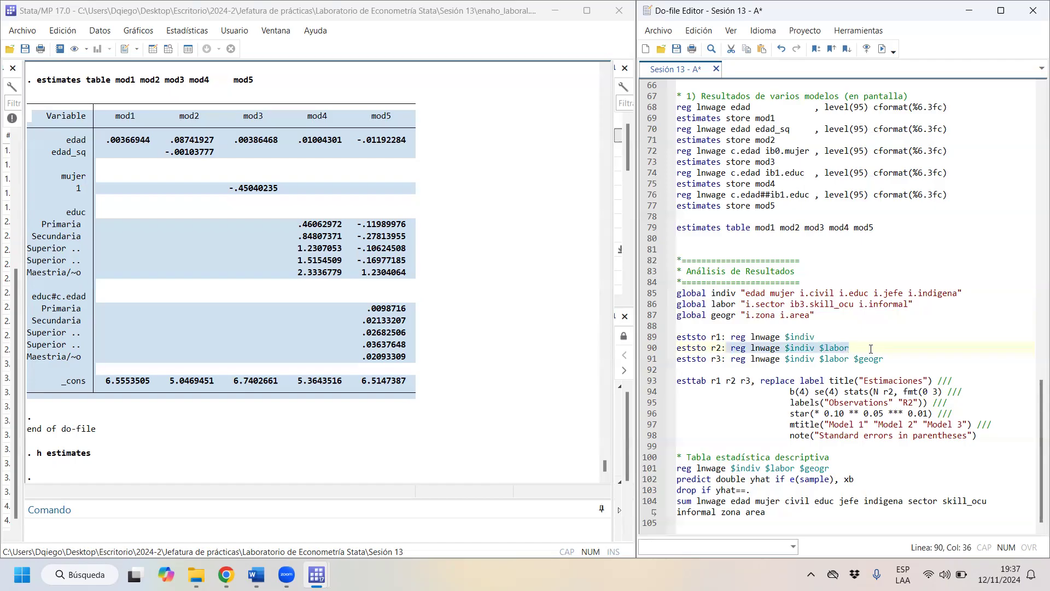
drag(732, 359, 943, 357)
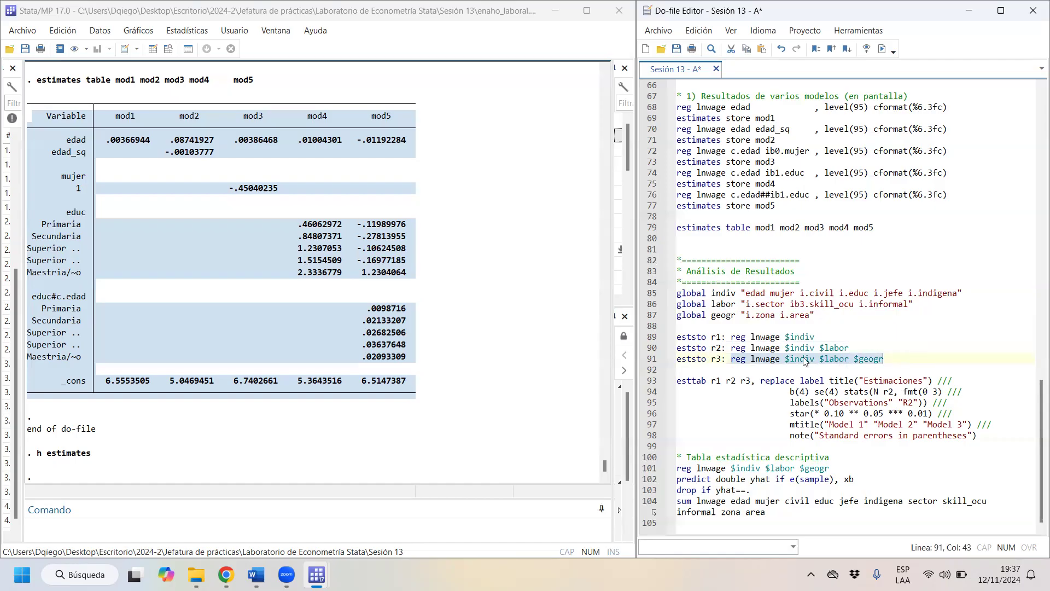
- Review the esttab command's title option and its b(4), se(4) and stats(N r2, fmt(0 3)) settings
drag(750, 381, 940, 379)
click(728, 372)
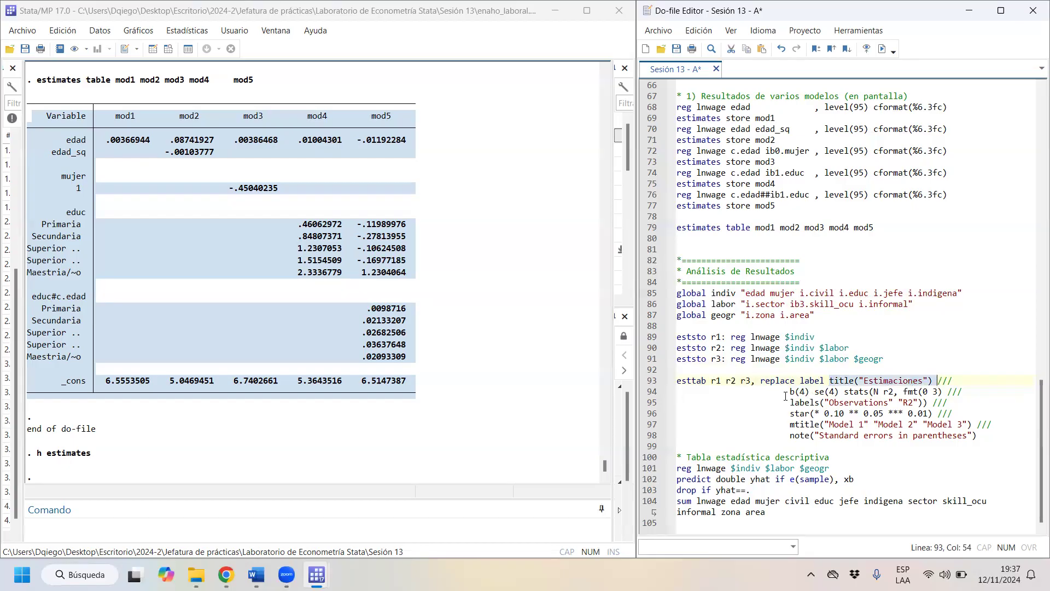
drag(784, 393, 933, 391)
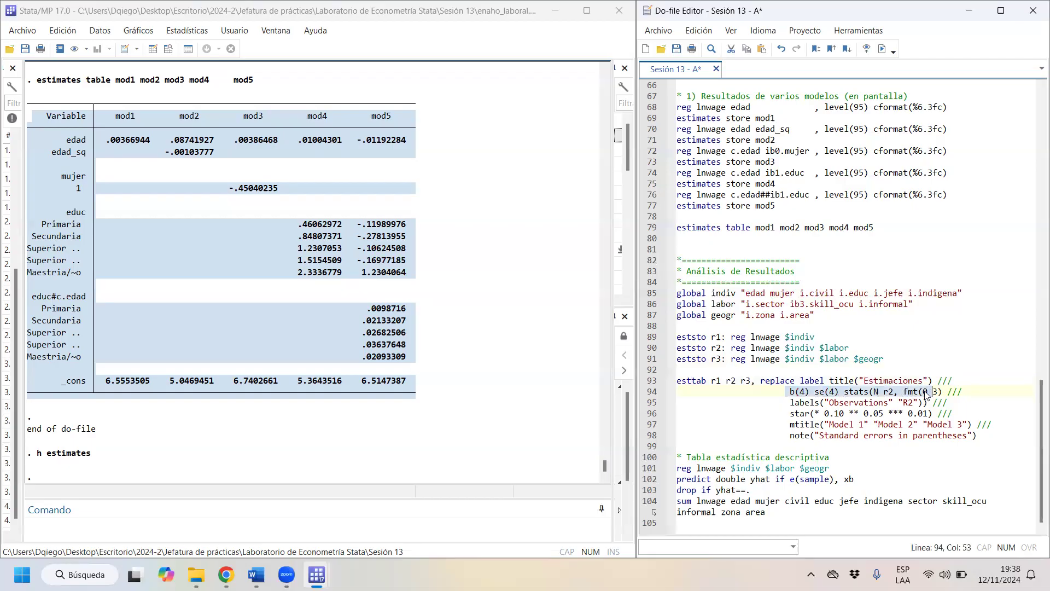
click(932, 390)
drag(938, 389, 932, 389)
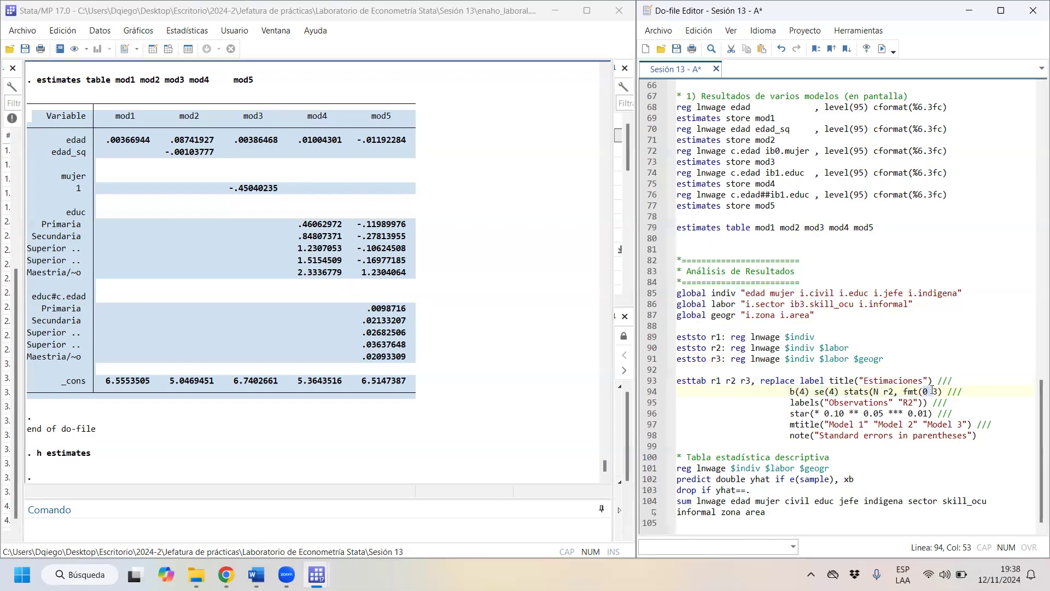
click(933, 391)
- Review the esttab labels, significance star levels, model titles and standard-error note options
drag(807, 404, 861, 405)
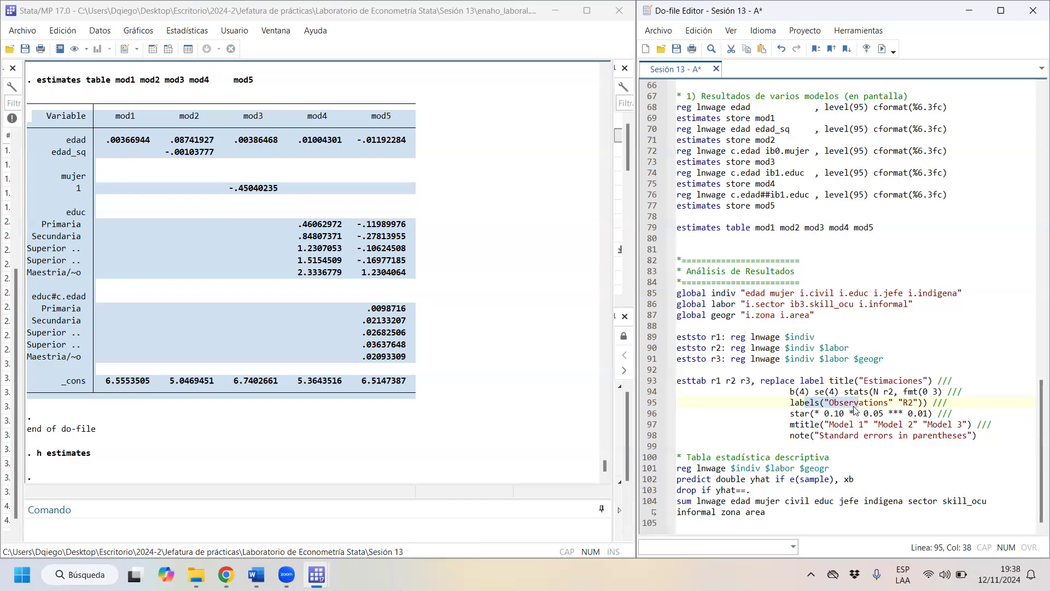
click(819, 414)
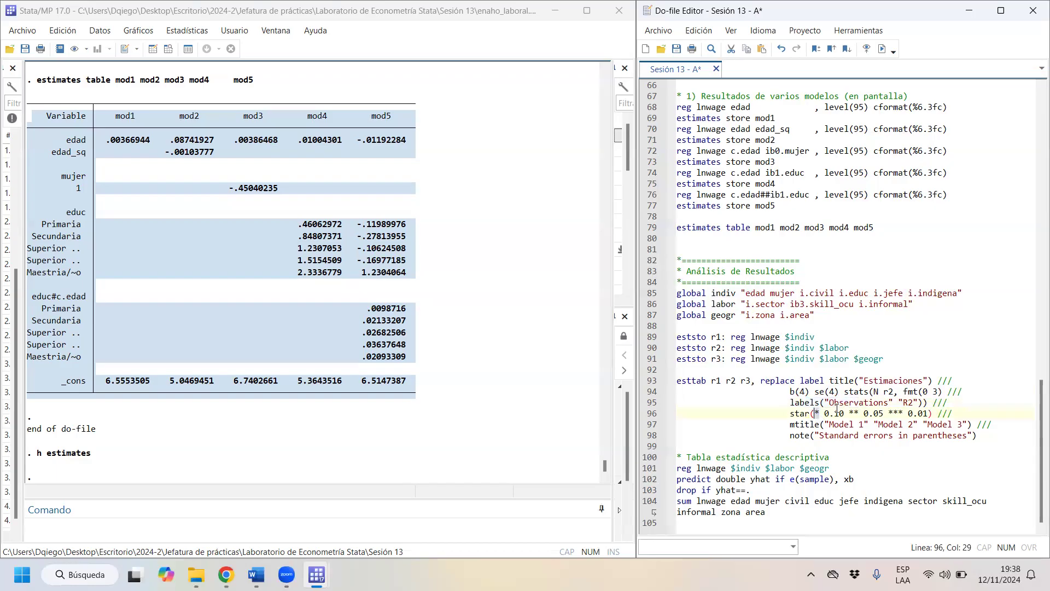
drag(844, 416, 916, 411)
click(872, 425)
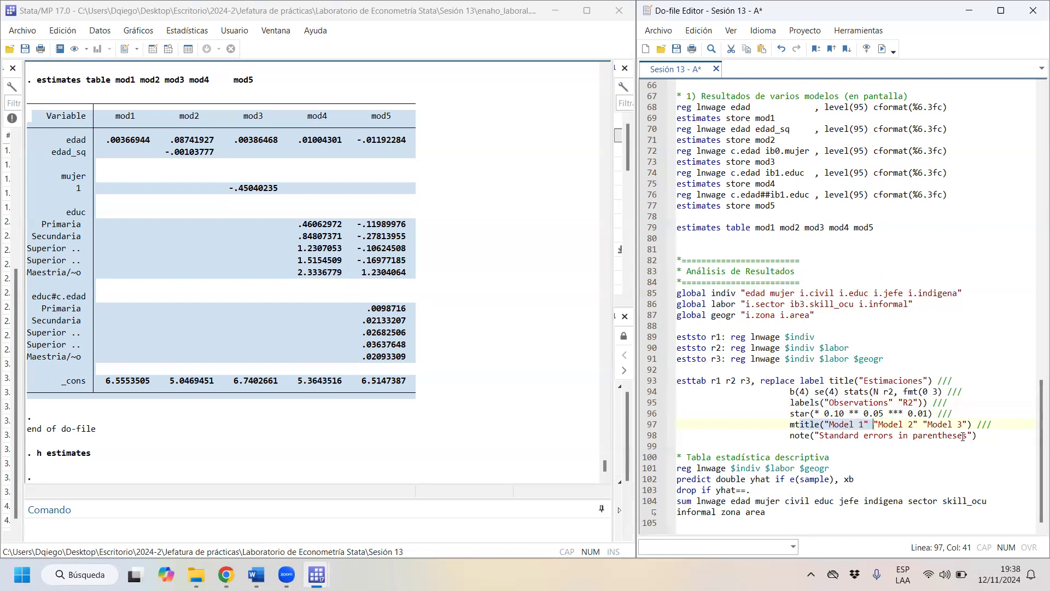
drag(982, 440, 743, 434)
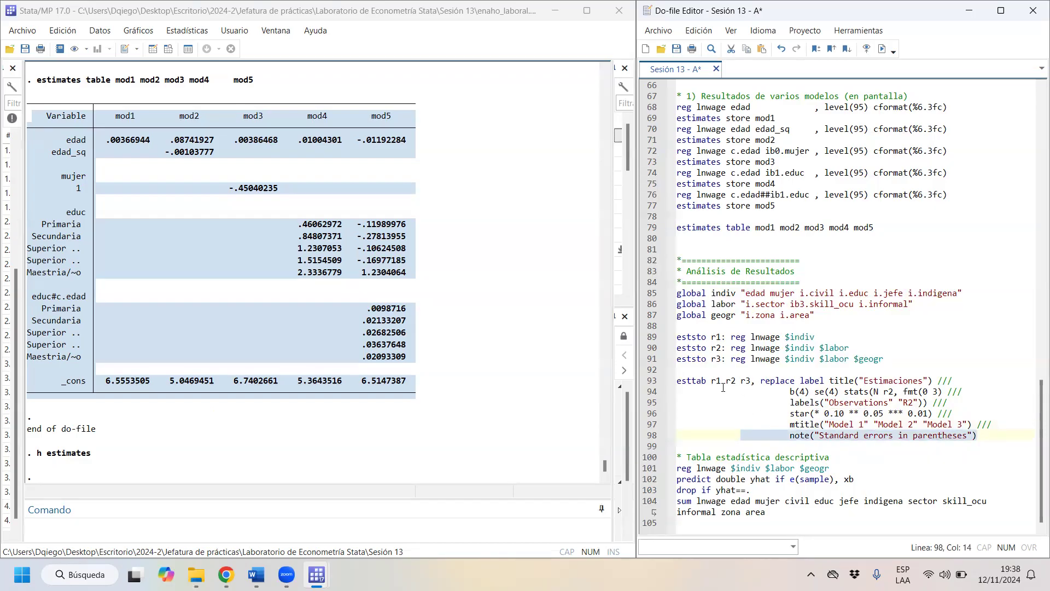
- Run do-file lines 85 to 98 with the globals, eststo regressions and esttab command, and show the start of the Estimaciones table
drag(978, 435, 619, 294)
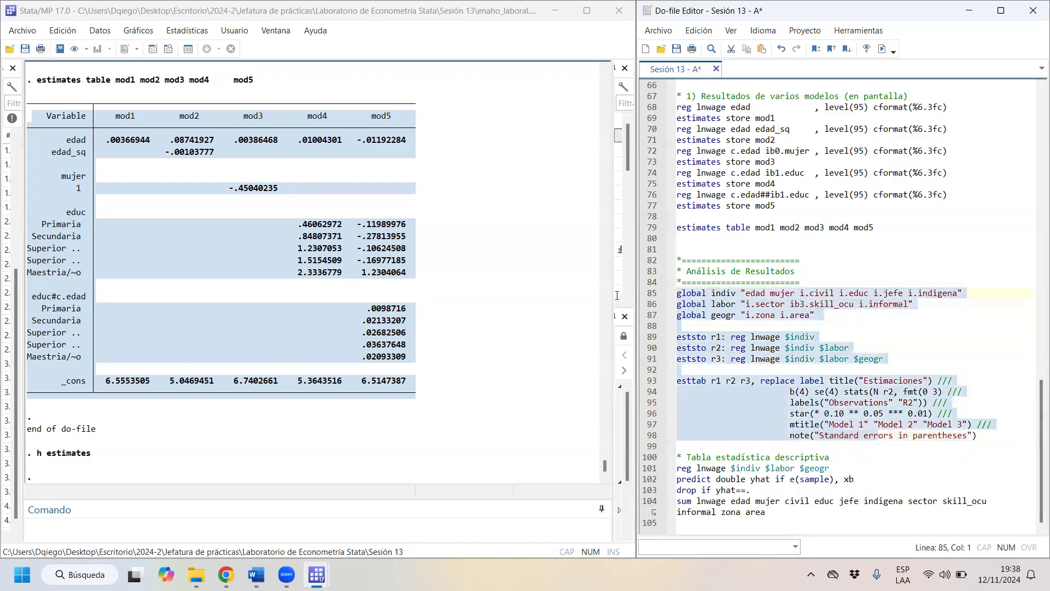
click(882, 48)
scroll(419, 175, up, 8)
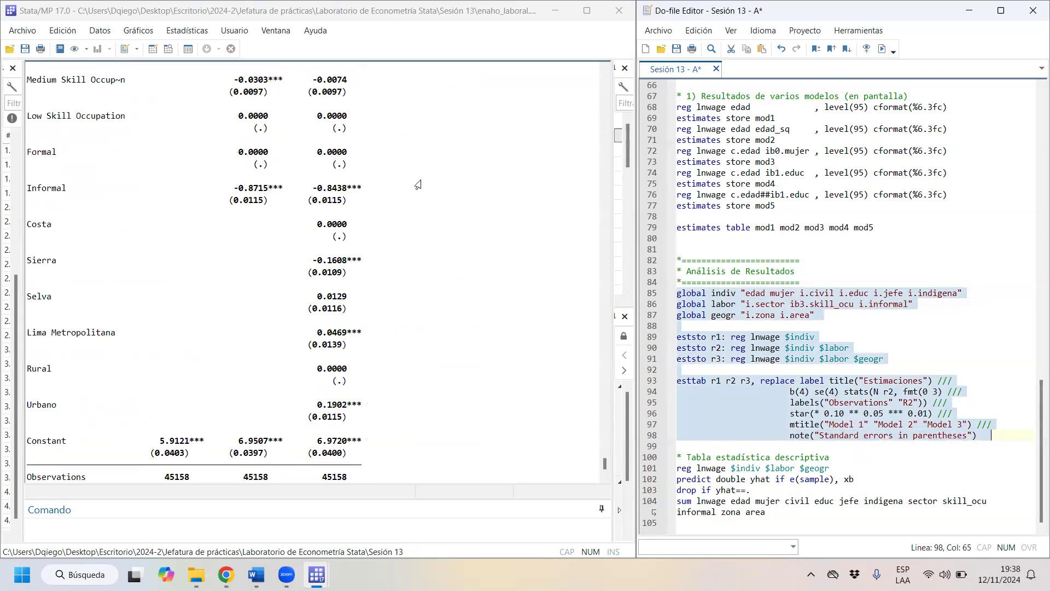
scroll(419, 151, up, 15)
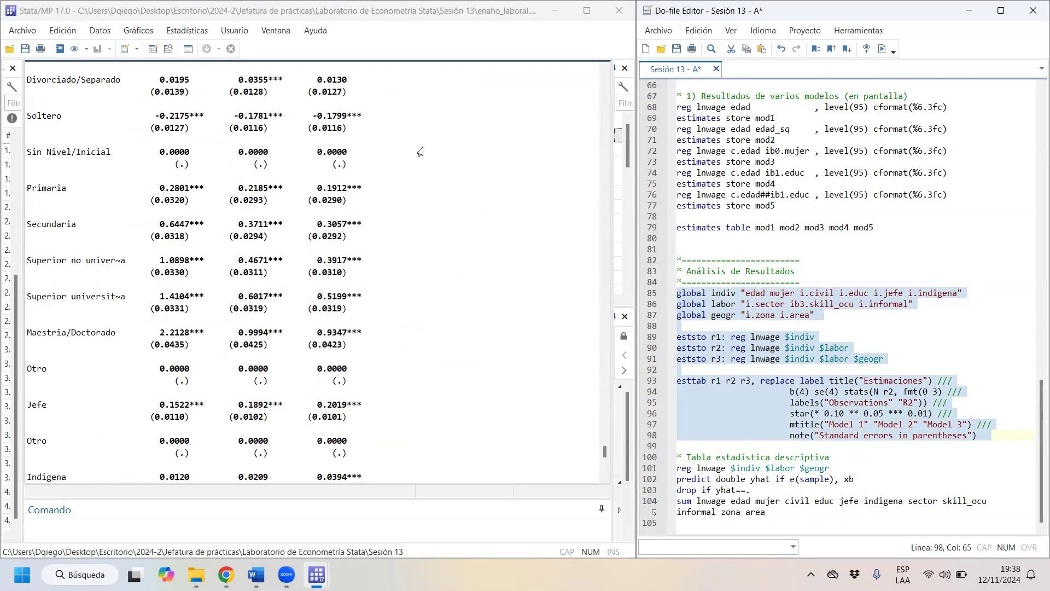
scroll(414, 155, up, 3)
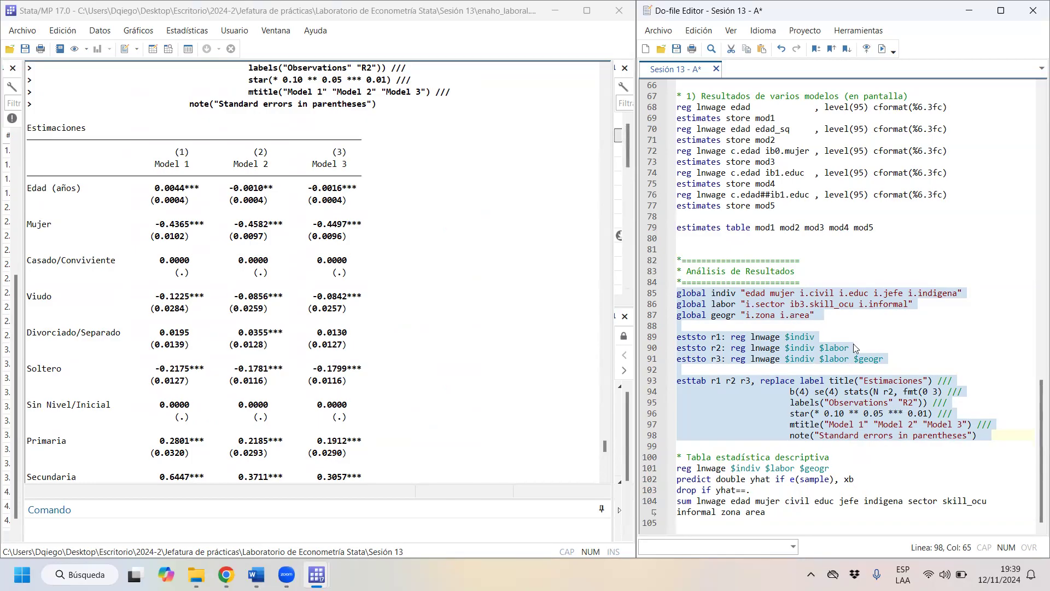
- Examine the Estimaciones table, comparing which individual, labor and geographic variables enter Model 1 and Model 2
scroll(155, 167, down, 1)
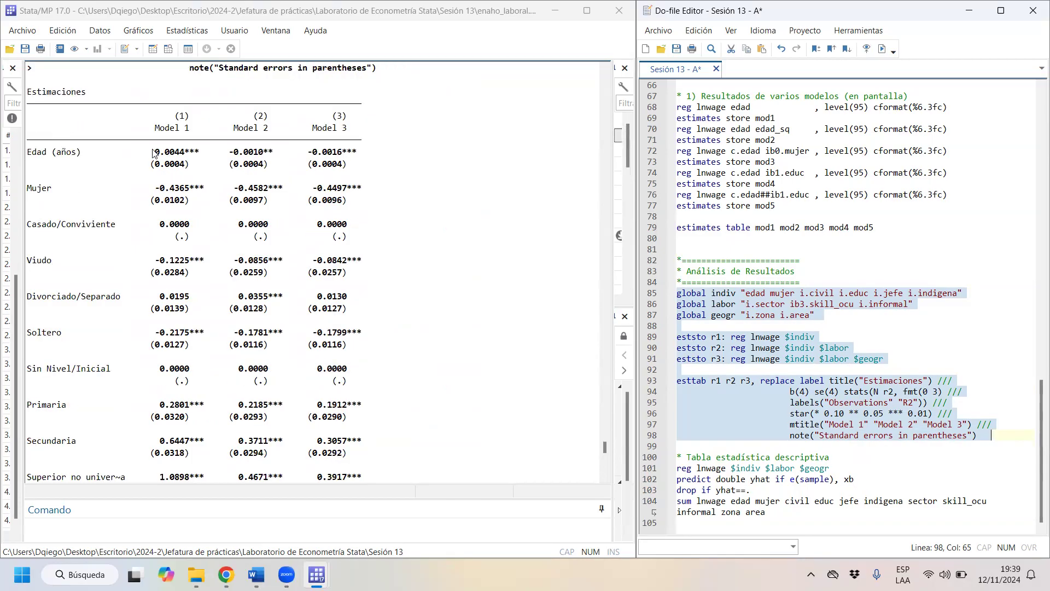
scroll(188, 396, down, 4)
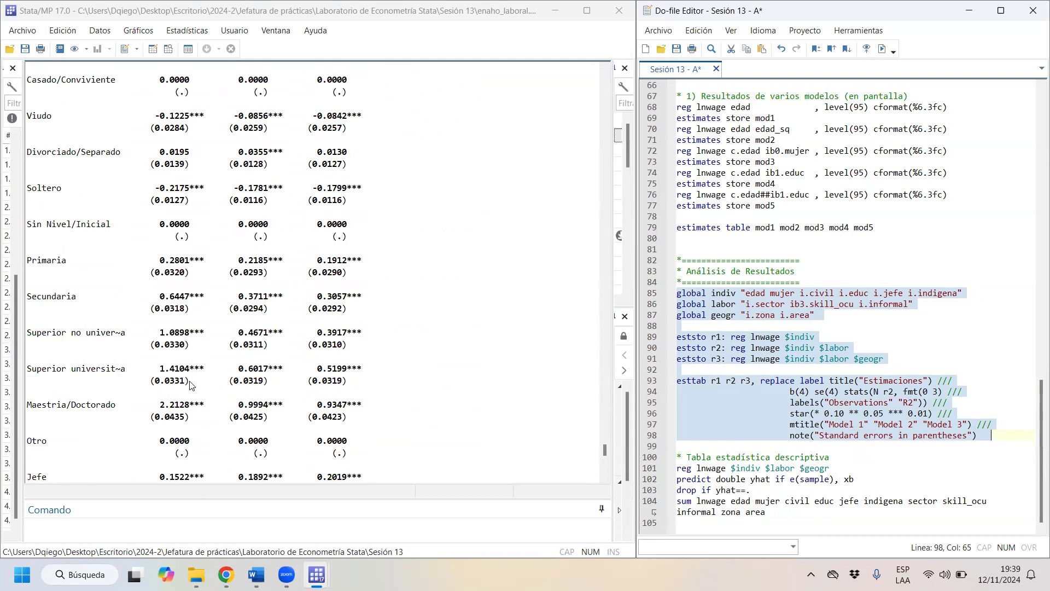
scroll(256, 120, down, 8)
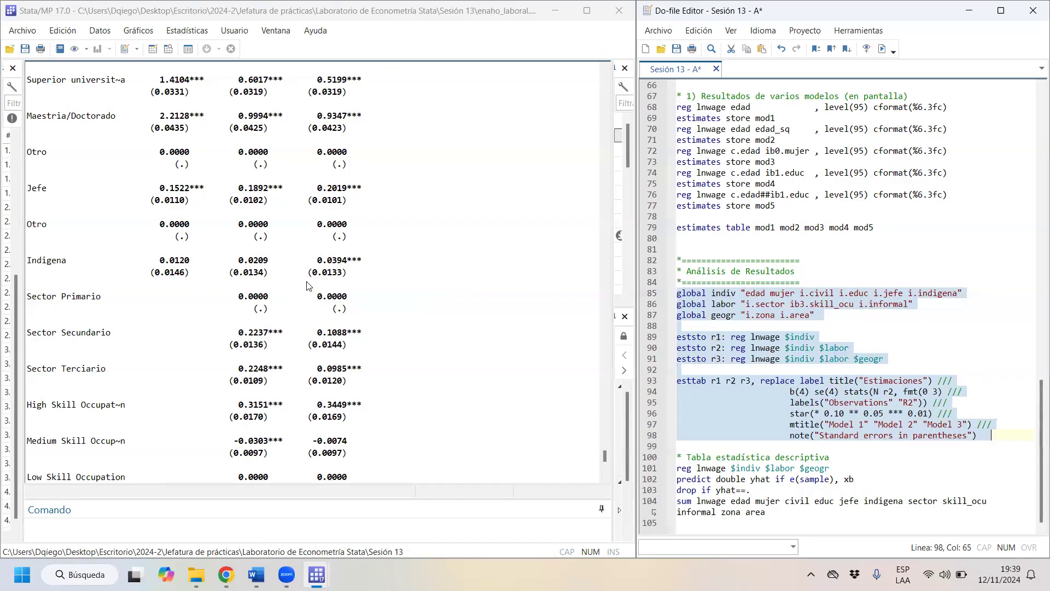
scroll(309, 286, down, 7)
scroll(325, 291, up, 11)
scroll(329, 328, up, 9)
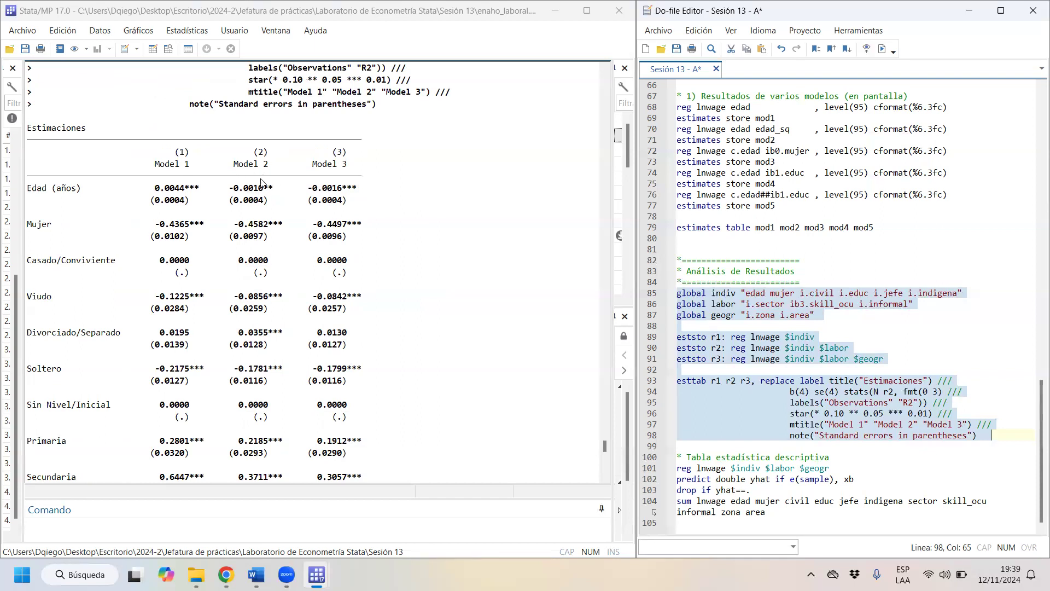
scroll(260, 189, down, 1)
scroll(276, 265, down, 3)
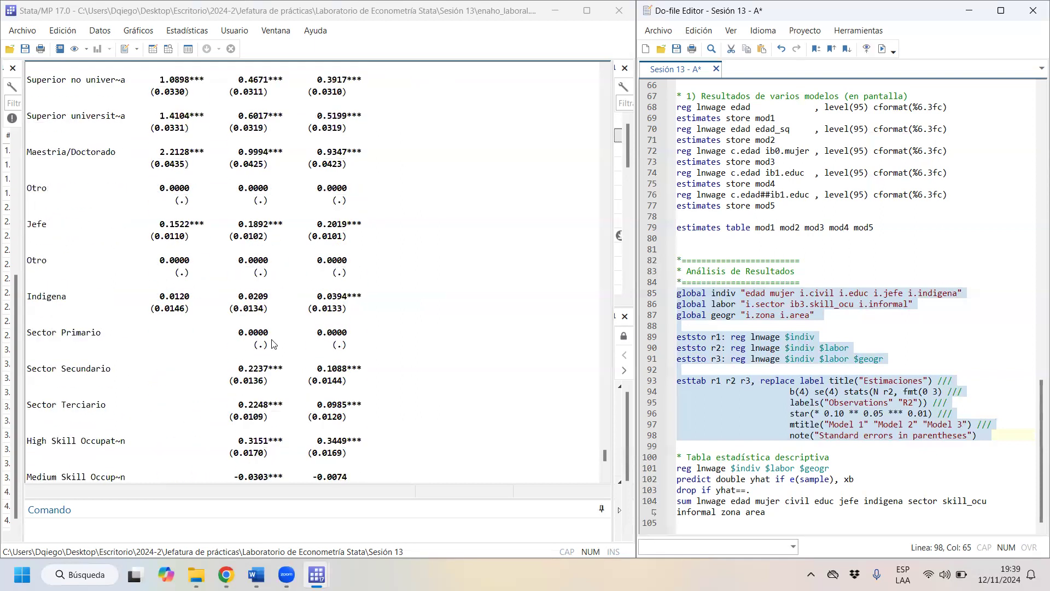
scroll(266, 312, up, 3)
scroll(266, 306, up, 8)
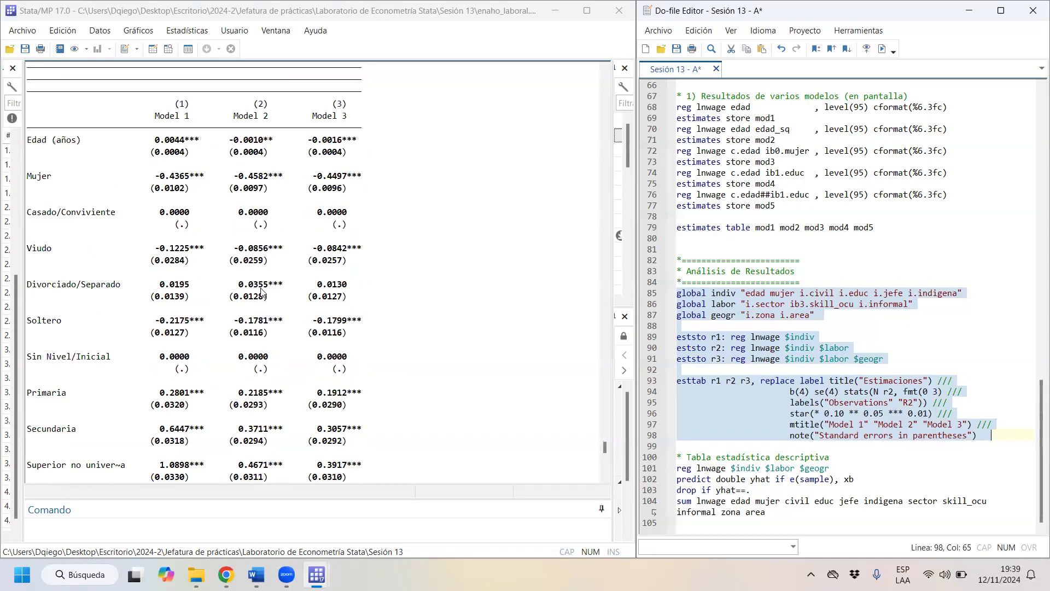
scroll(269, 273, down, 2)
scroll(269, 273, down, 10)
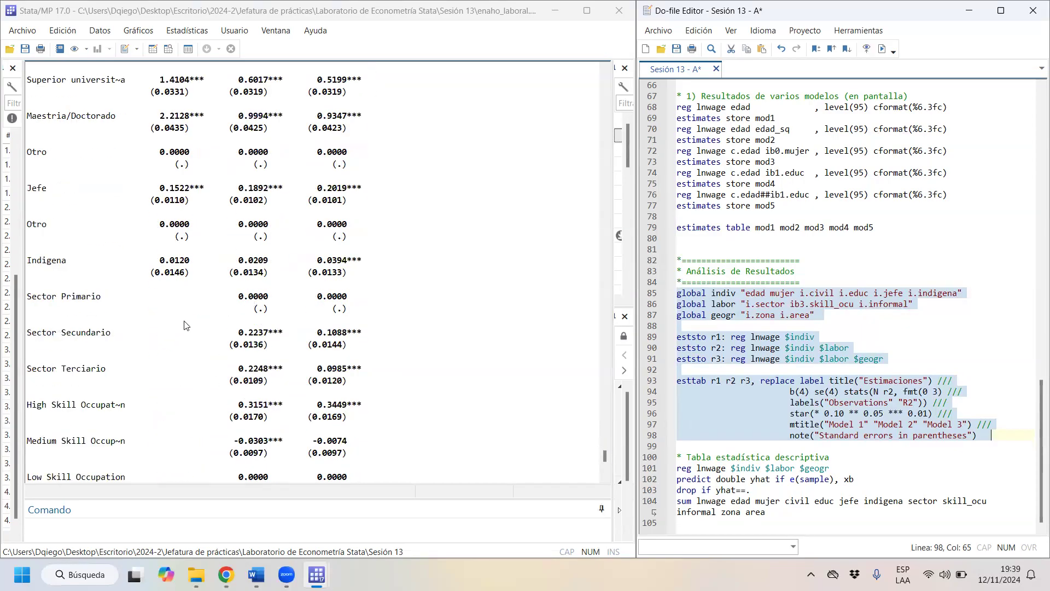
scroll(268, 373, up, 11)
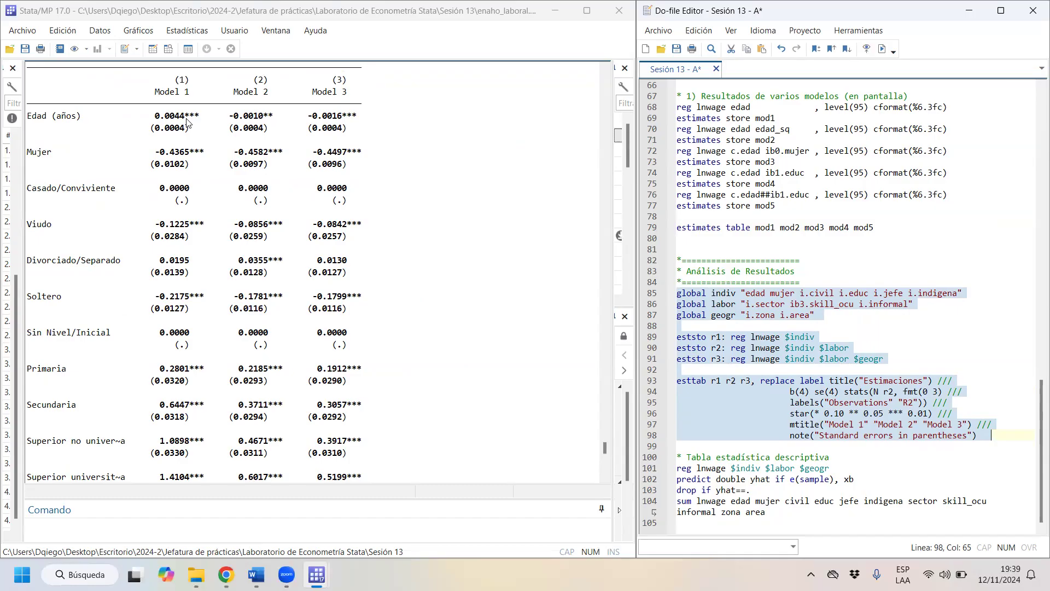
- Examine the Model 3 column of the Estimaciones table, from Edad through the labor and geographic coefficients
drag(328, 81, 350, 131)
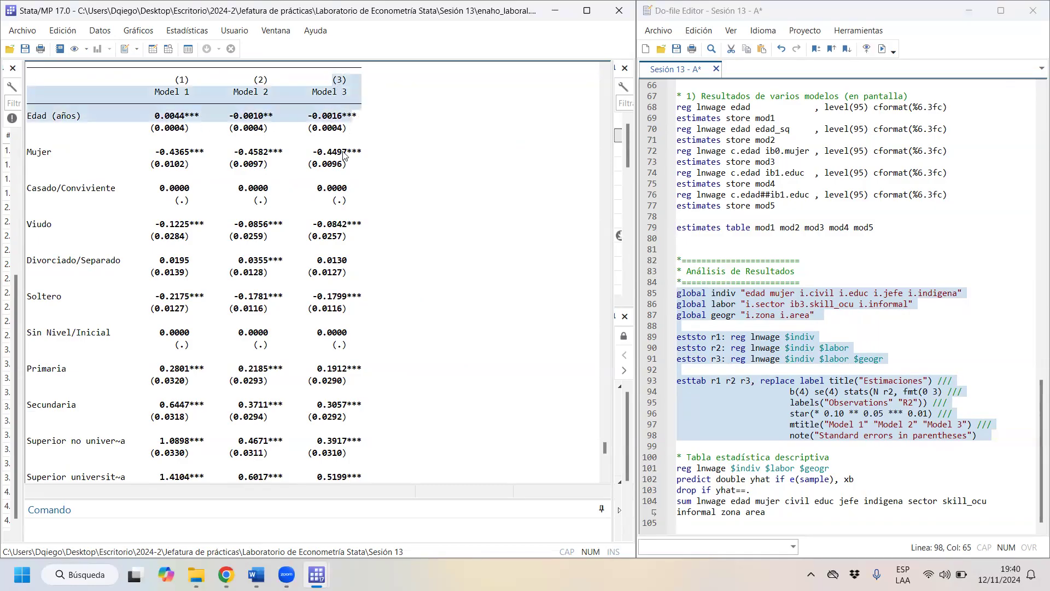
click(343, 174)
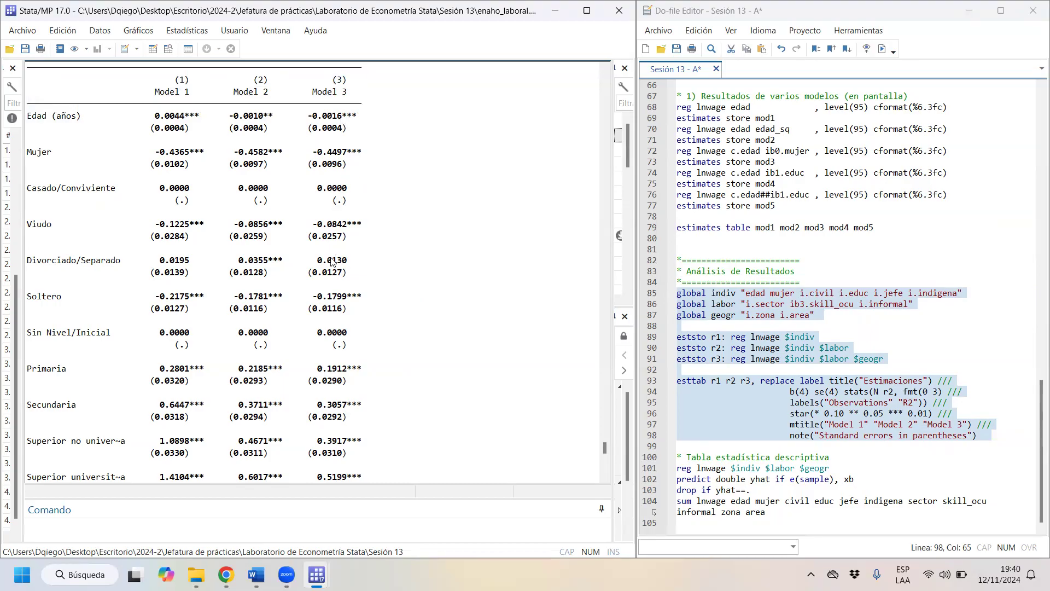
scroll(333, 339, down, 6)
scroll(332, 371, down, 14)
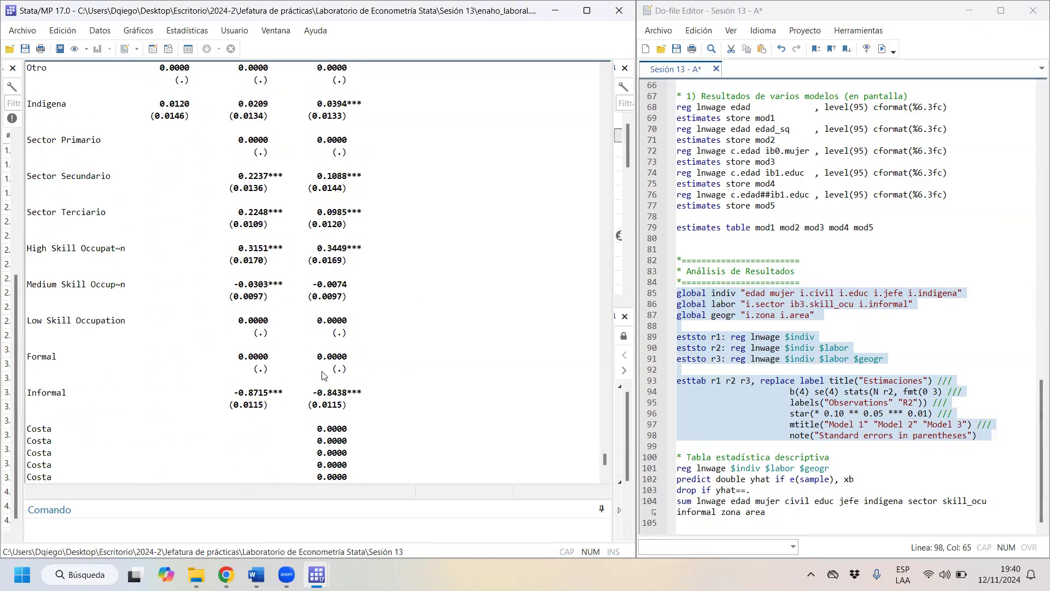
scroll(314, 328, up, 14)
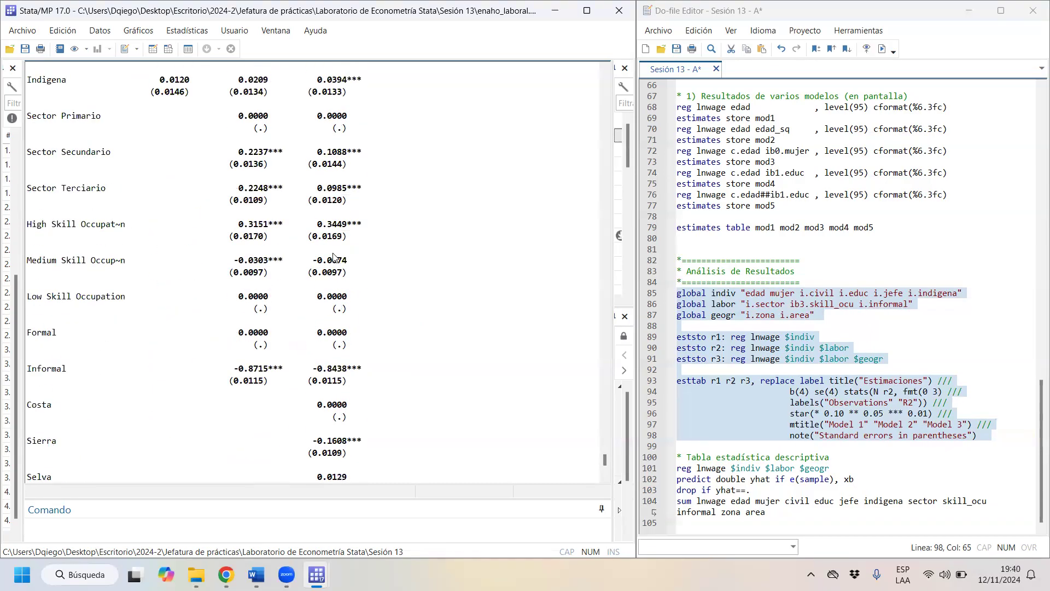
scroll(320, 233, up, 10)
scroll(309, 232, down, 5)
scroll(309, 232, down, 1)
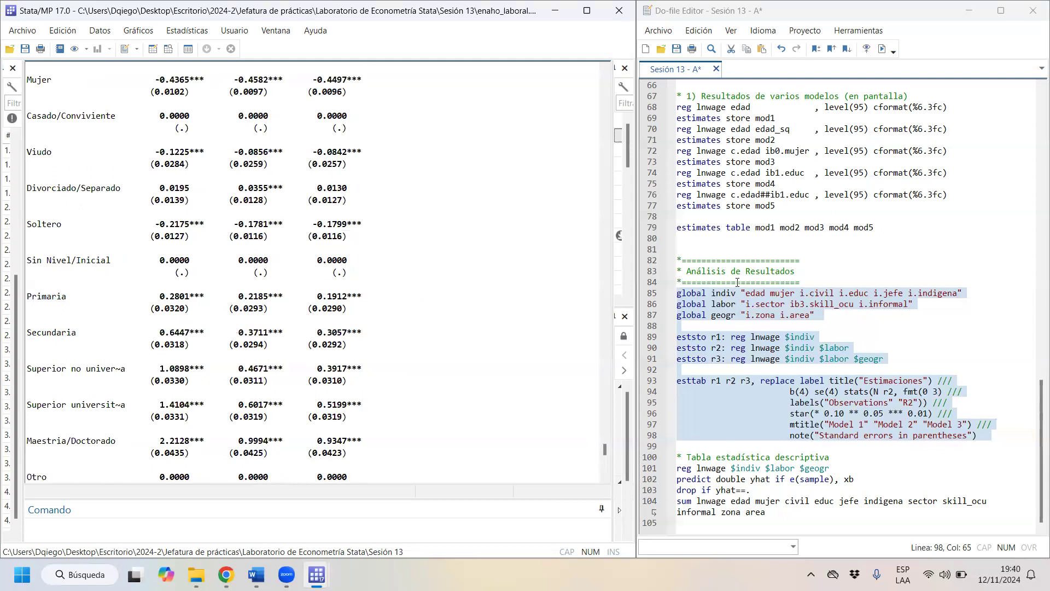
scroll(383, 306, up, 7)
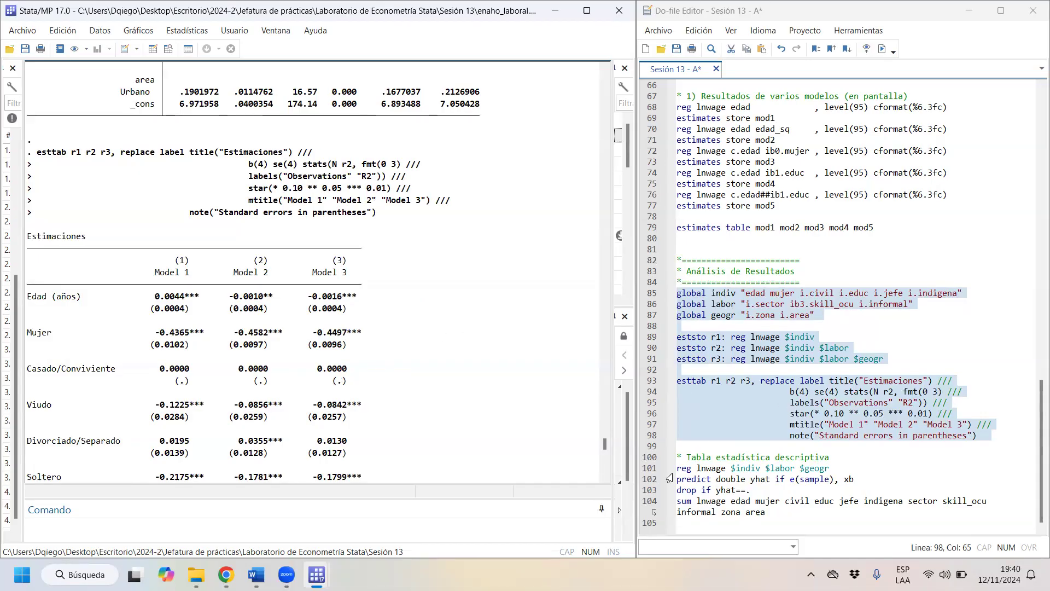
- Run the Tabla estadística descriptiva block (lines 100 to 104) and inspect the summary statistics, including the mujer row
drag(707, 446, 748, 512)
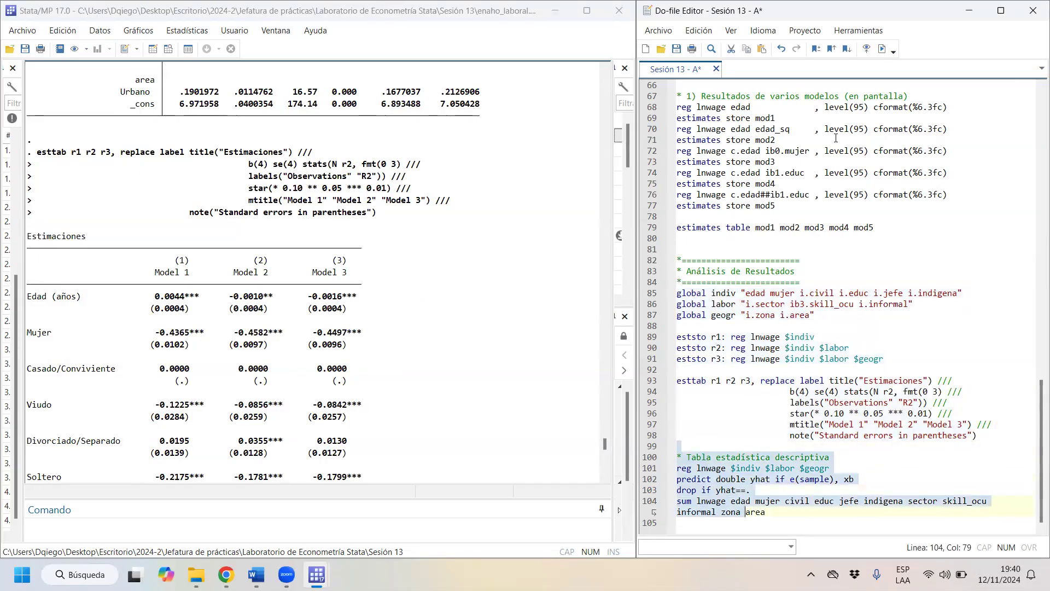
click(882, 48)
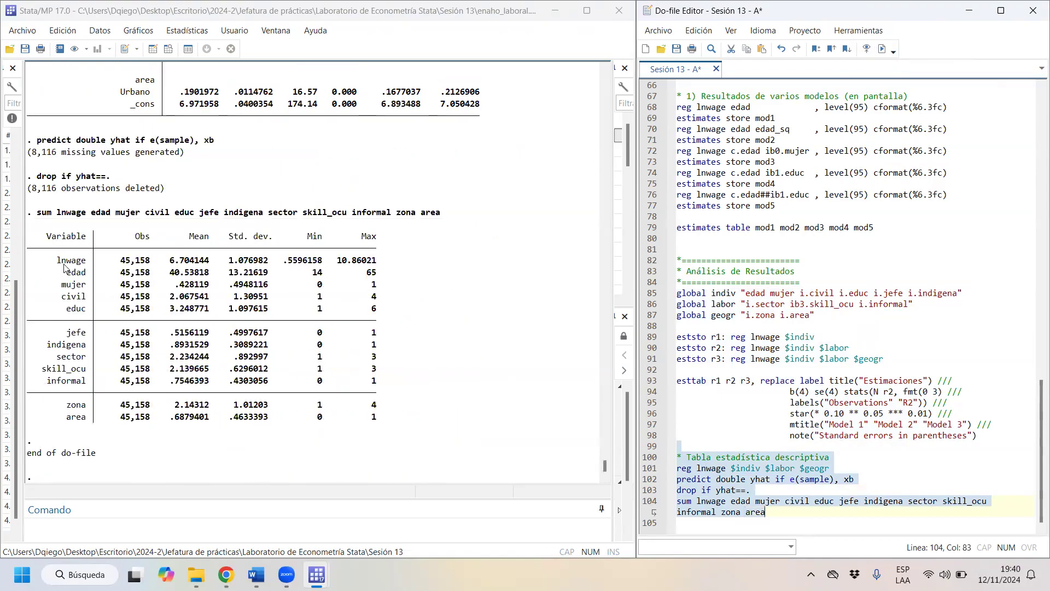
drag(60, 261, 391, 425)
click(399, 389)
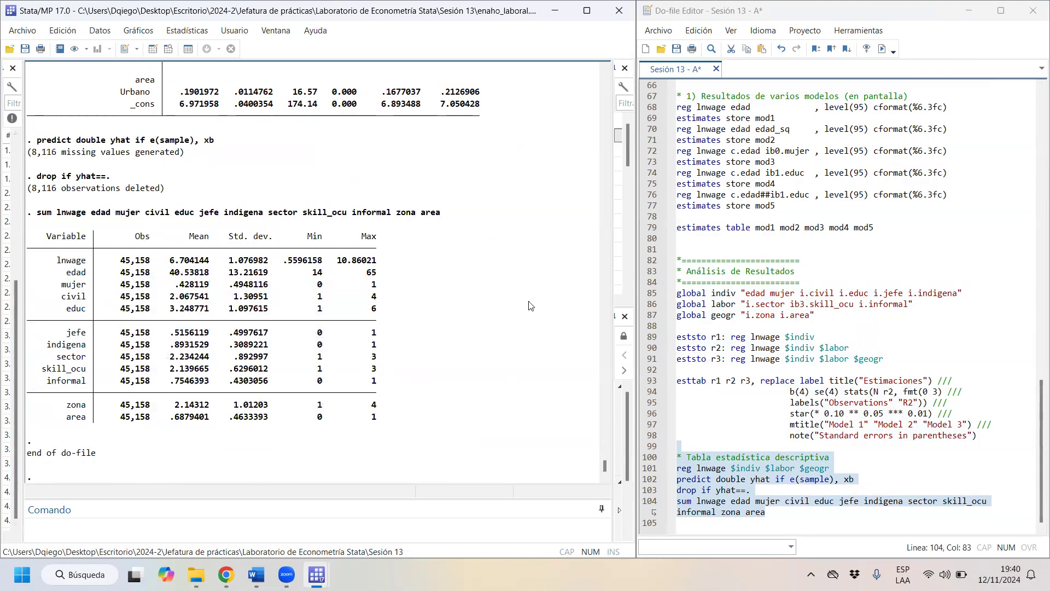
drag(84, 290, 384, 290)
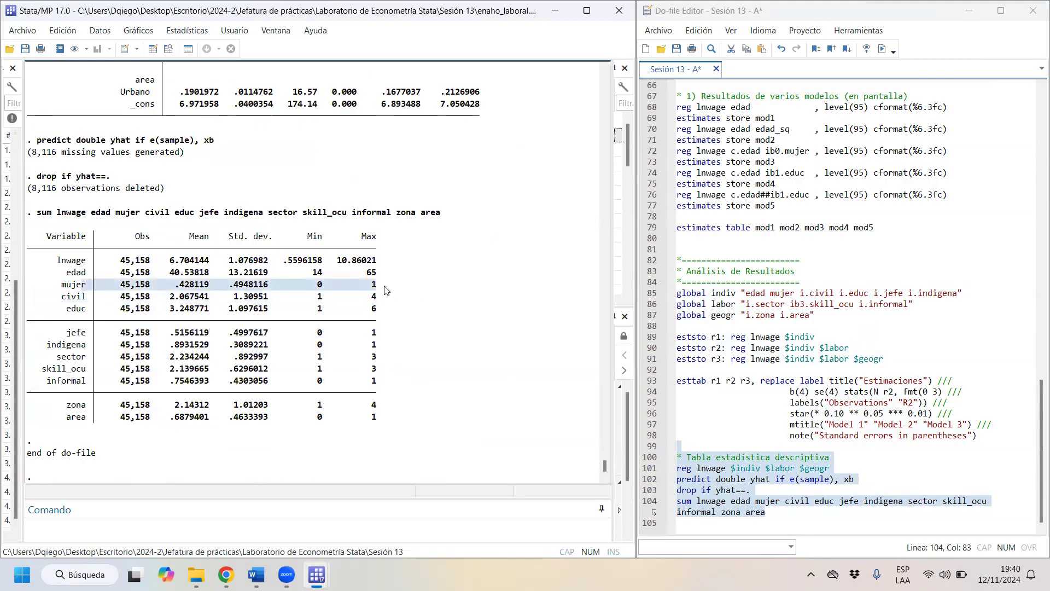
- Examine the summary statistics rows for civil, educ, jefe, edad, area and lnwage, including the mean of educ
drag(63, 298, 377, 302)
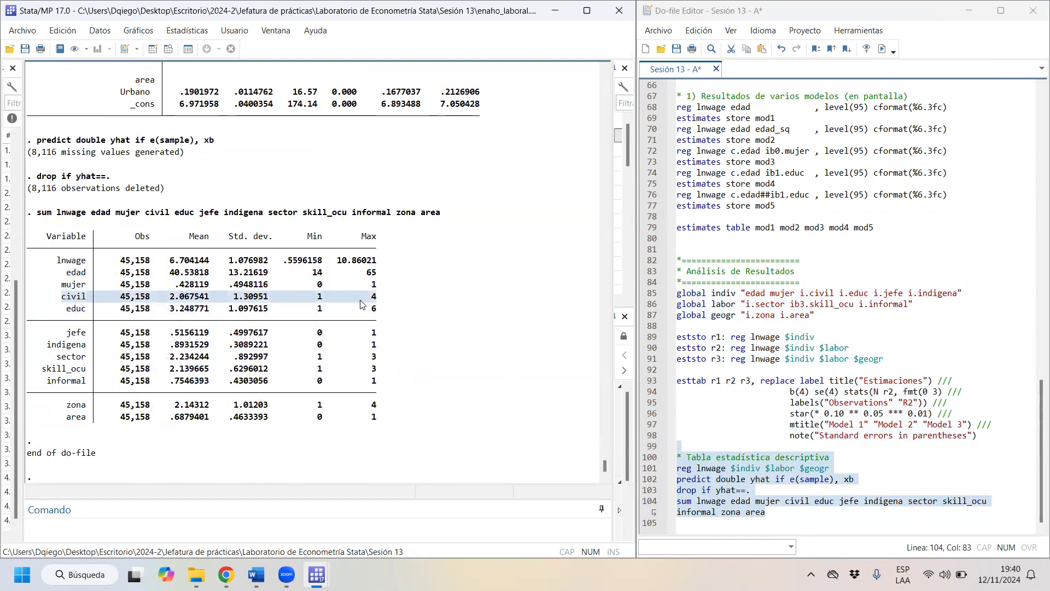
drag(63, 309, 426, 312)
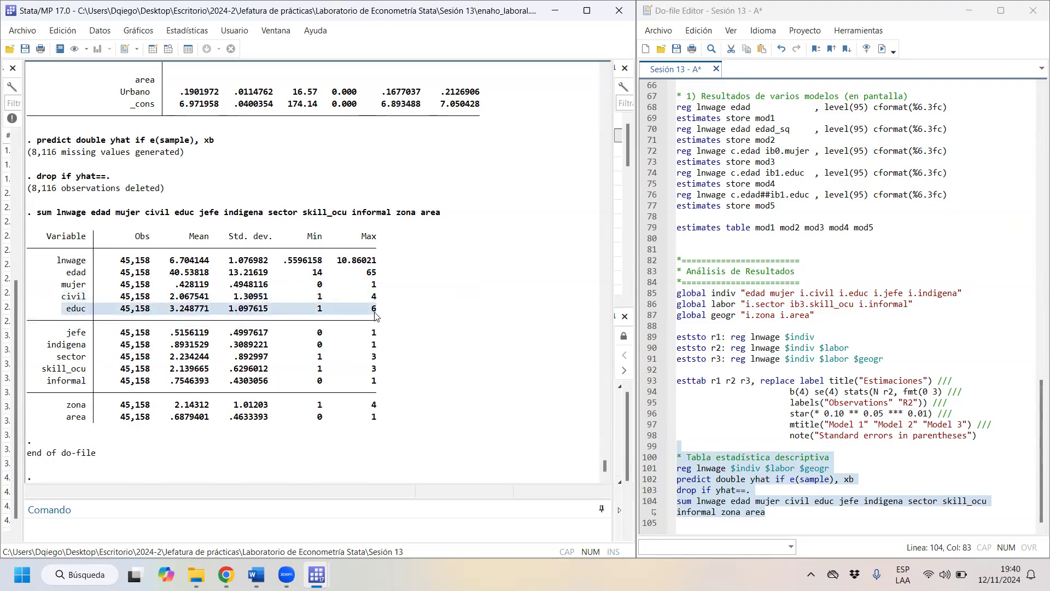
drag(47, 335, 376, 334)
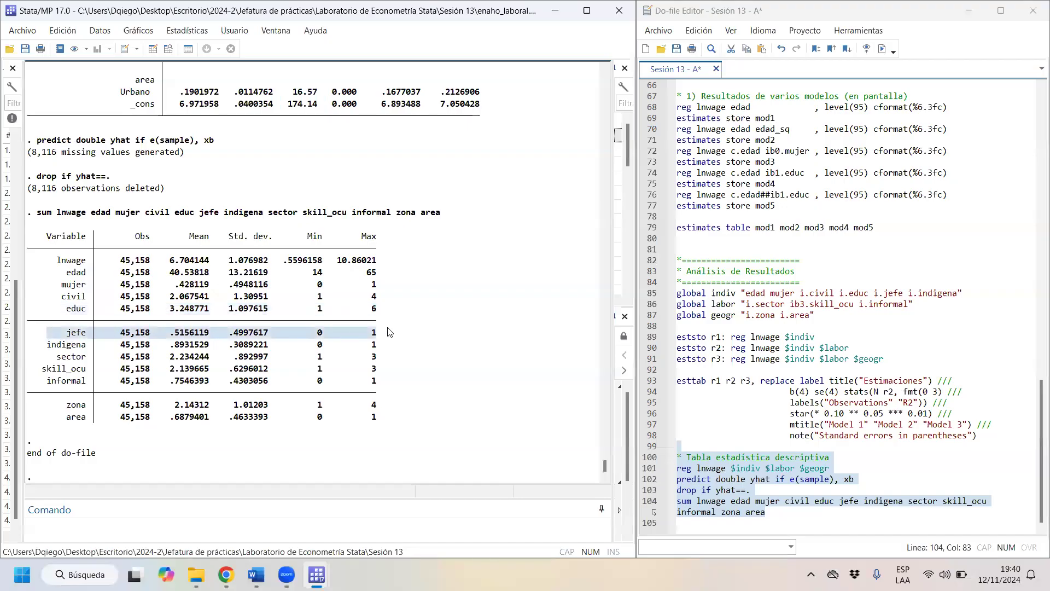
drag(94, 272, 367, 281)
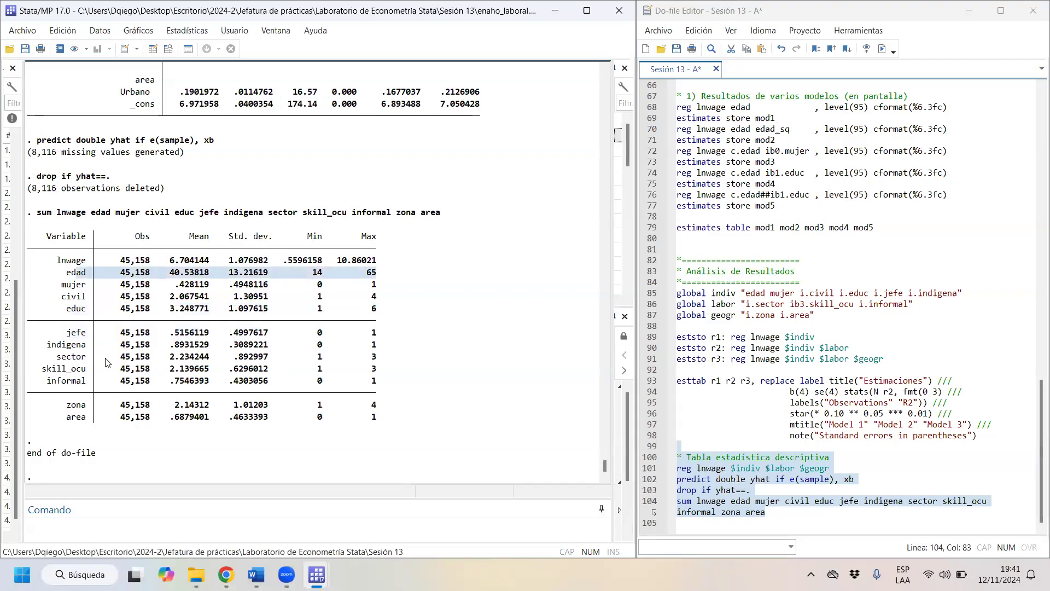
drag(84, 426, 397, 426)
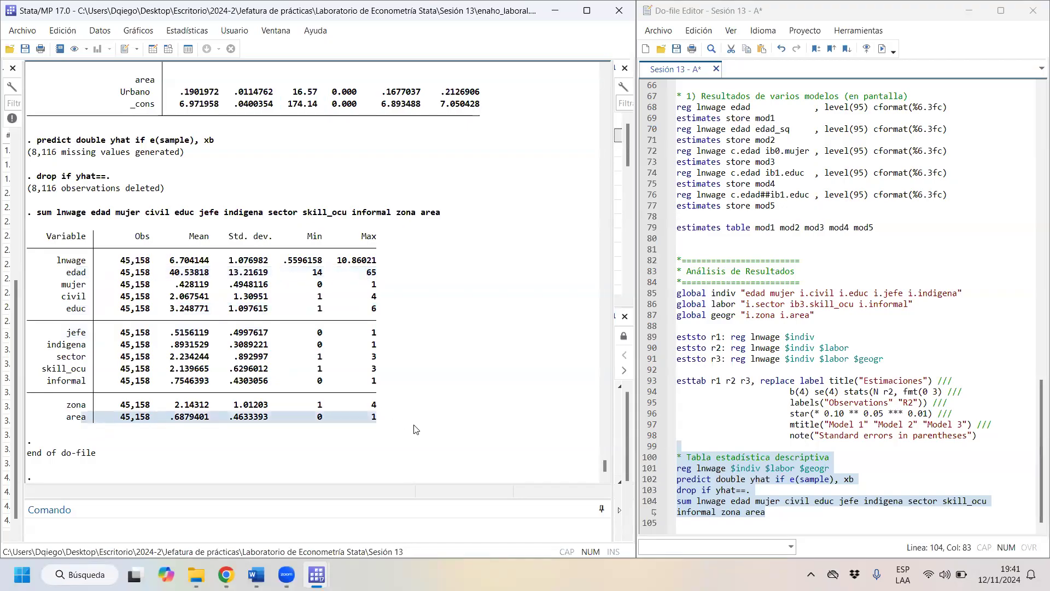
drag(176, 267, 121, 259)
click(121, 260)
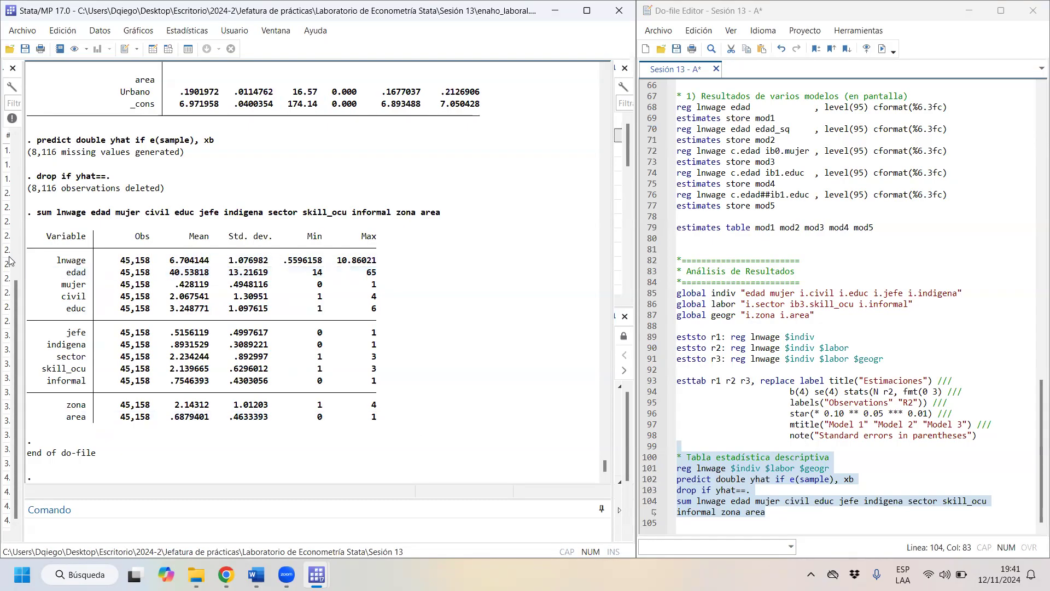
drag(51, 264, 322, 258)
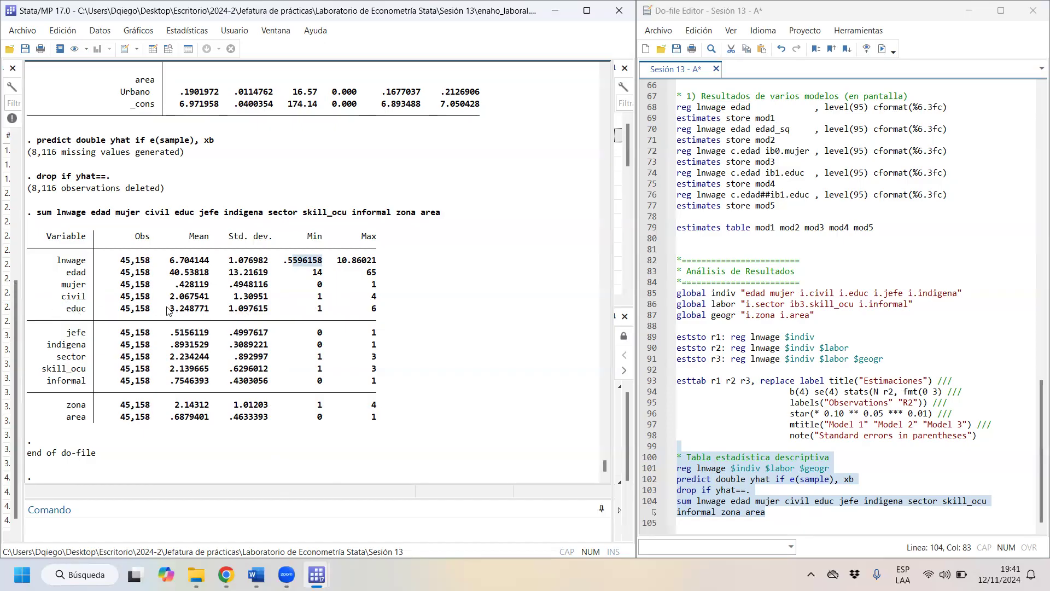
drag(169, 309, 215, 315)
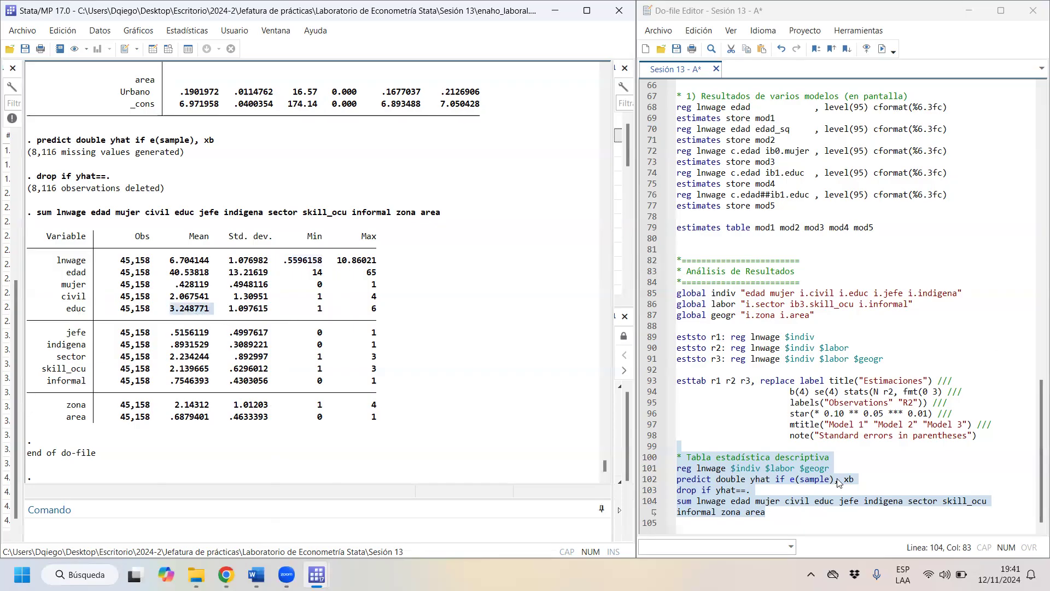
- Add the i. prefix to educ in the sum command on line 104 and run that command
click(785, 509)
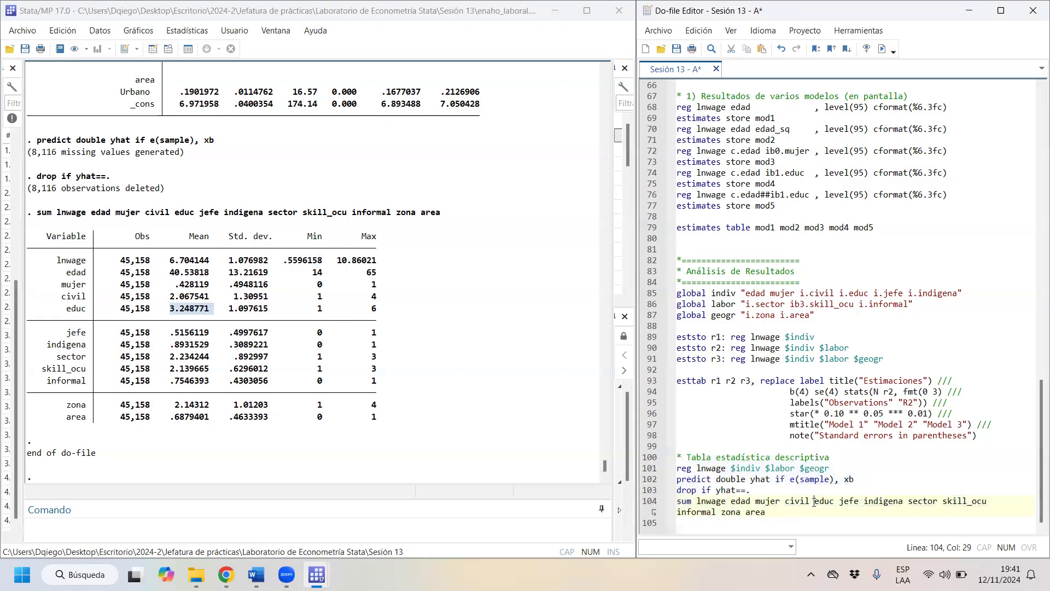
text(i.)
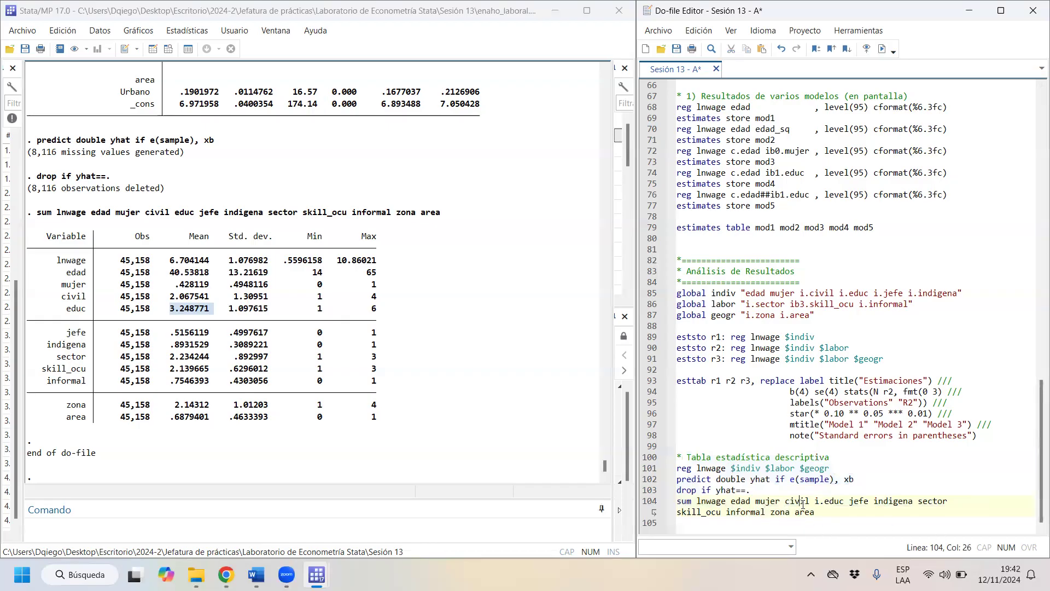
drag(802, 502, 804, 512)
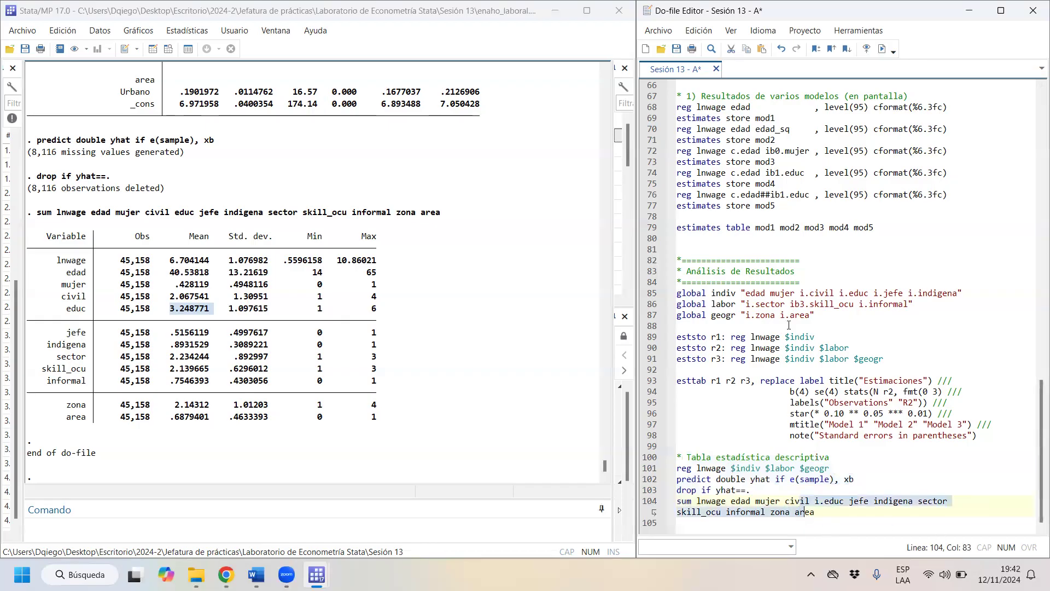
click(881, 54)
- Examine the education category rows in the summary table, focusing on the means of Primaria and Secundaria
drag(34, 249, 393, 302)
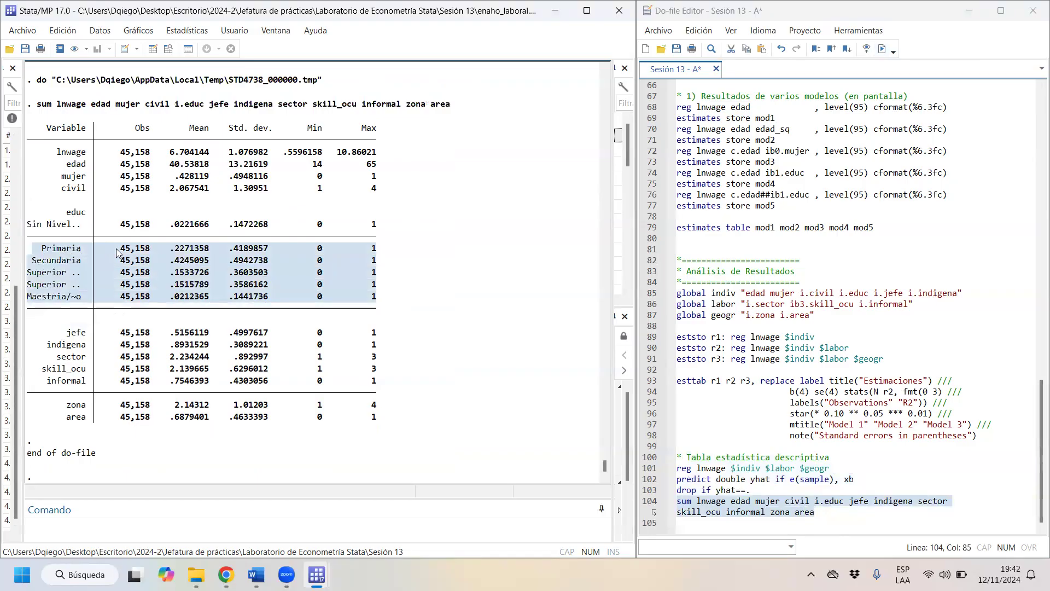
drag(43, 252, 386, 250)
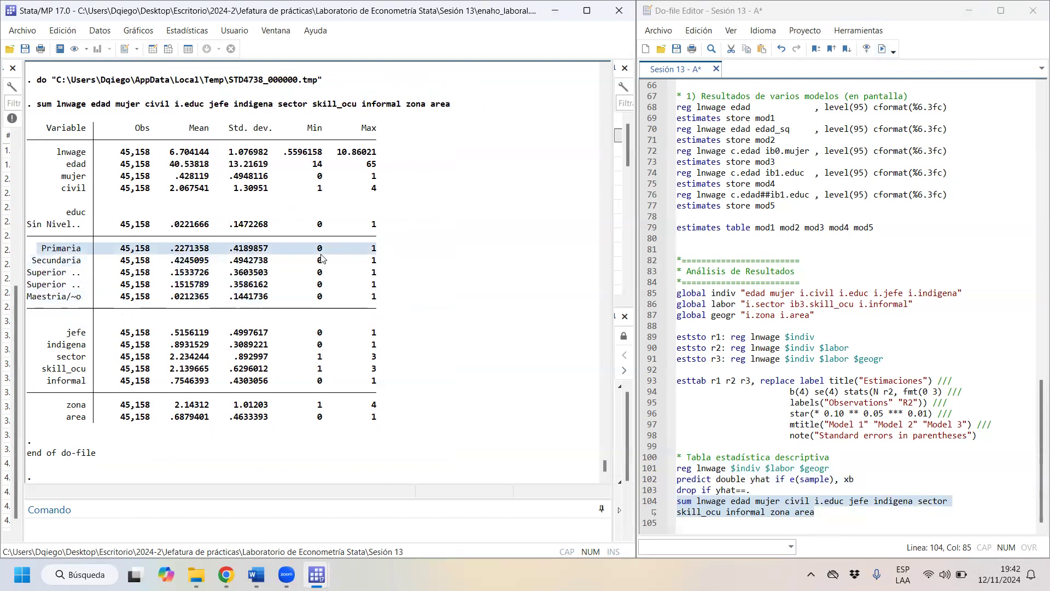
click(172, 252)
drag(174, 253, 210, 245)
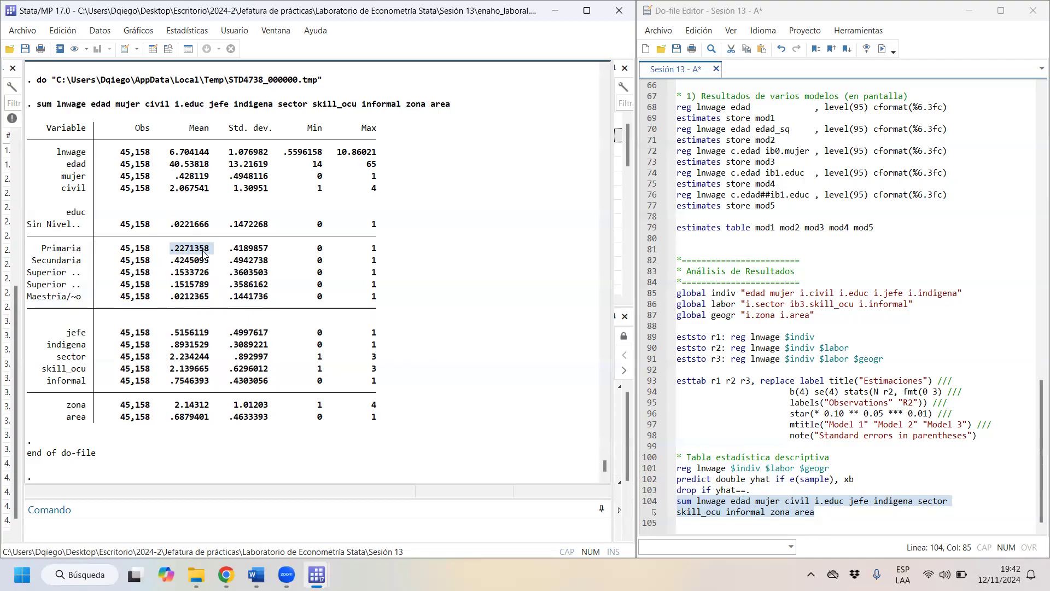
drag(170, 260, 217, 261)
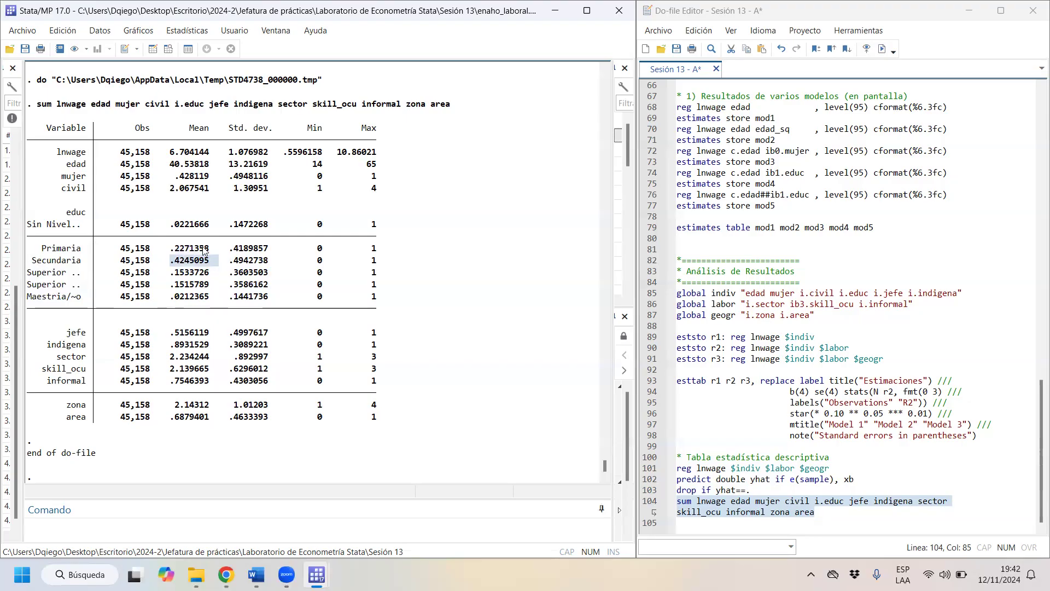
scroll(203, 251, up, 2)
scroll(124, 265, down, 1)
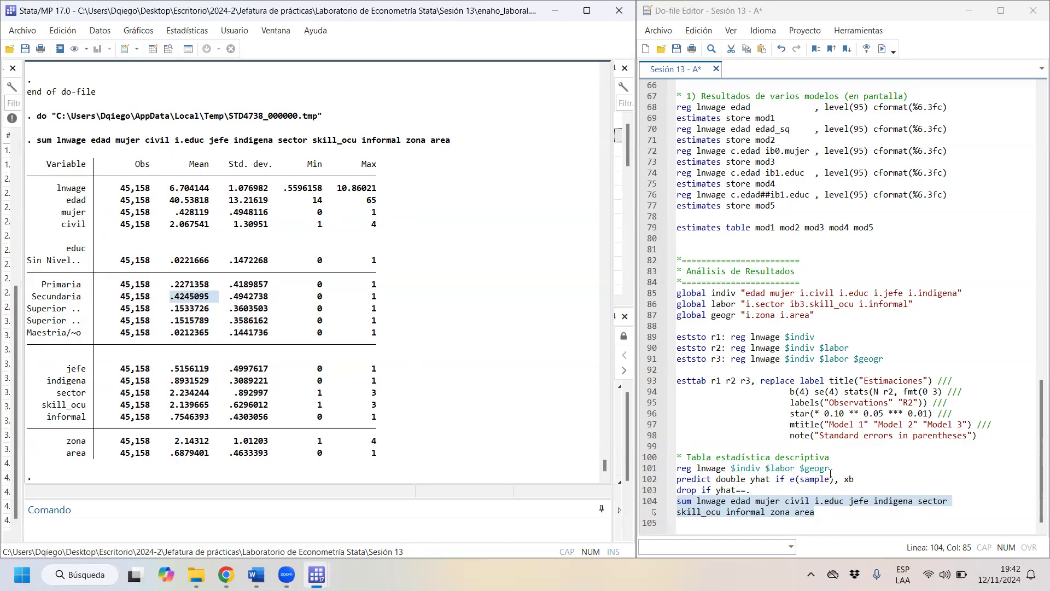
- Add the i. prefix to civil and sector in the sum command on line 104
click(788, 501)
text(i.)
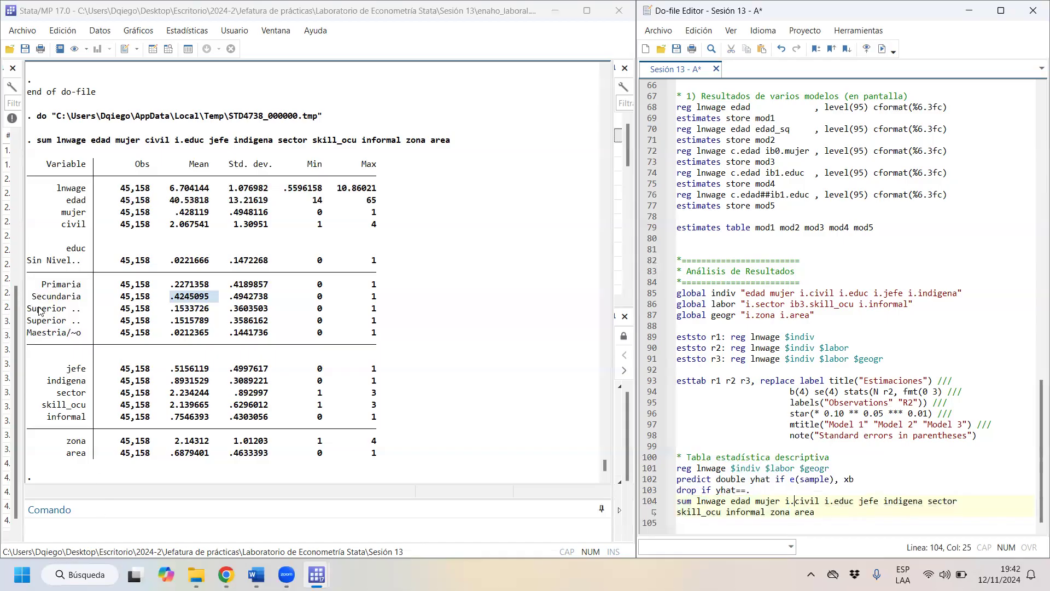
drag(73, 368, 4, 383)
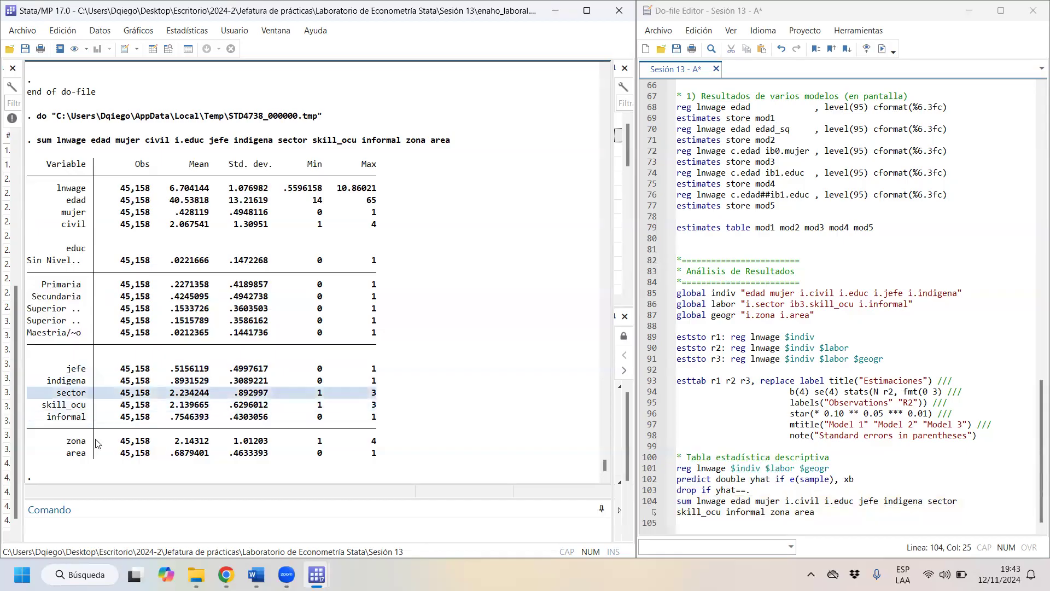
click(928, 497)
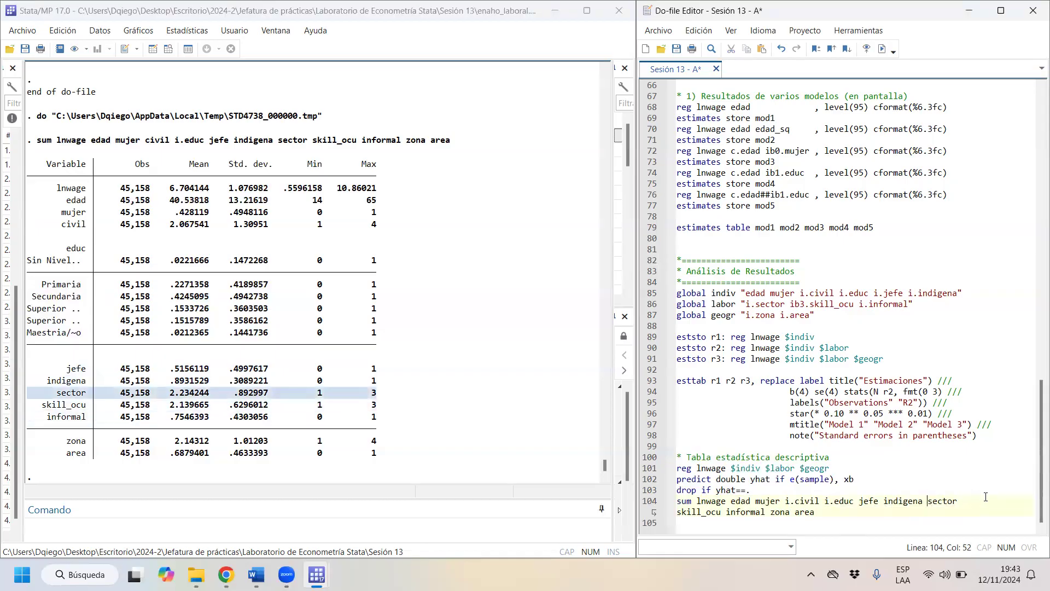
text(i.)
- Add the i. prefix to skill_ocu and zona in the sum command on line 104
click(64, 407)
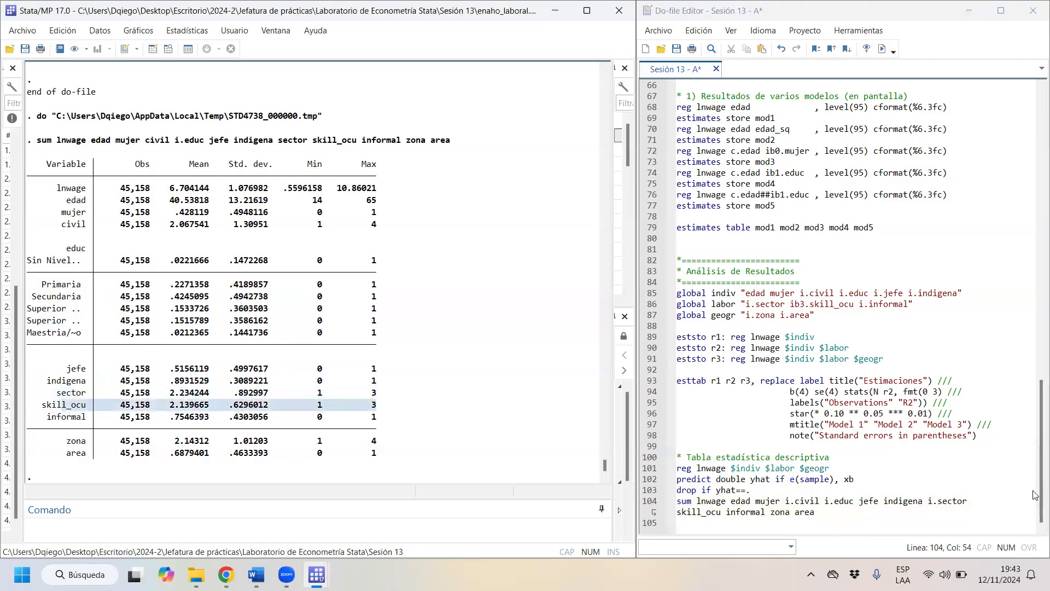
triple_click(681, 513)
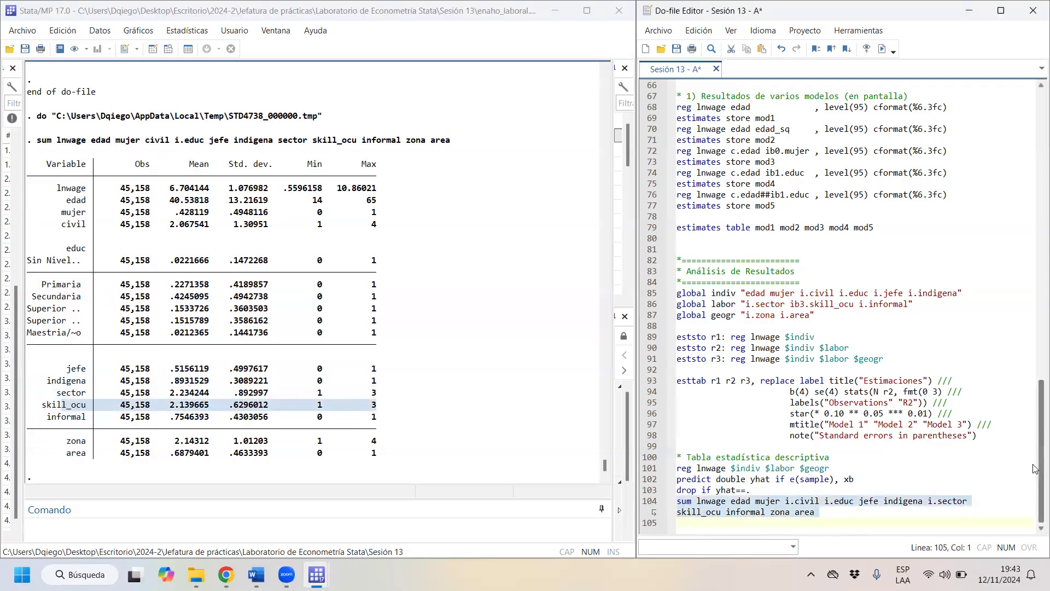
key(Right)
key(Up)
text(i.)
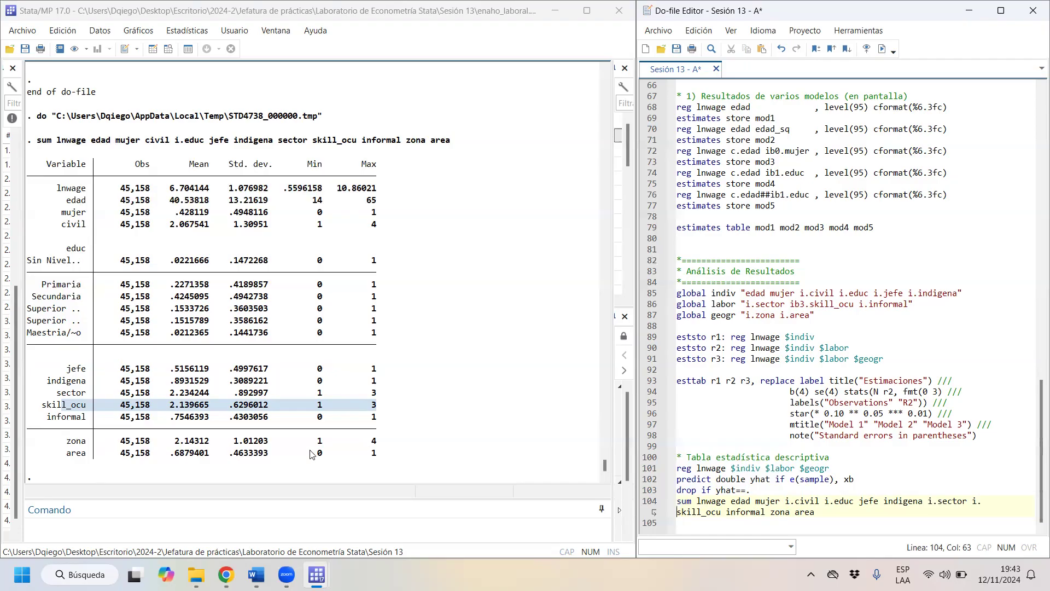
click(772, 511)
text(i.)
- Run lines 103 and 104 with the drop and sum commands, and review the category rows in the resulting table
drag(777, 491, 788, 512)
key(shift+End)
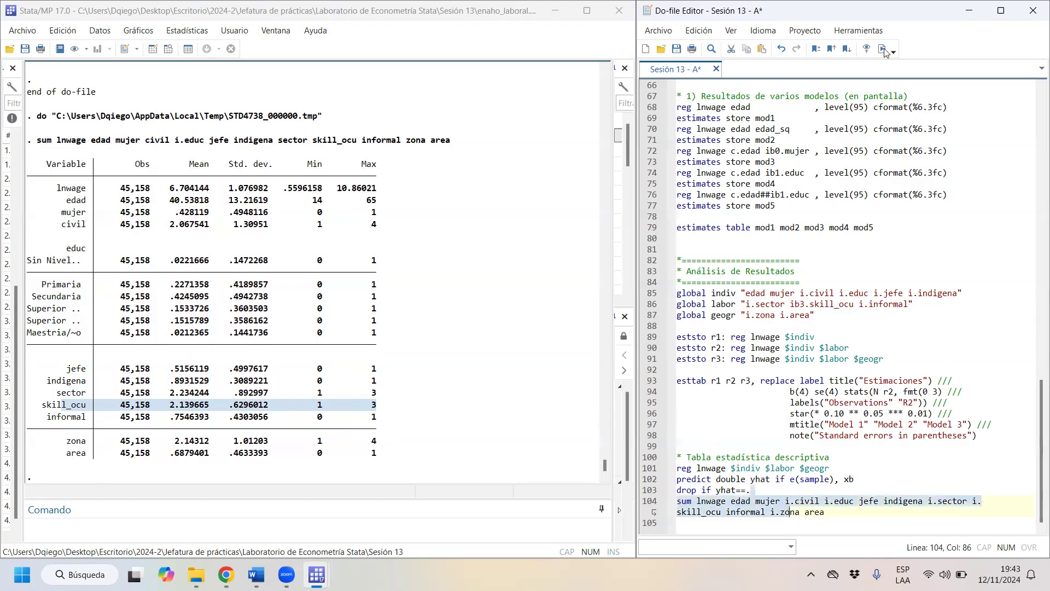
click(882, 49)
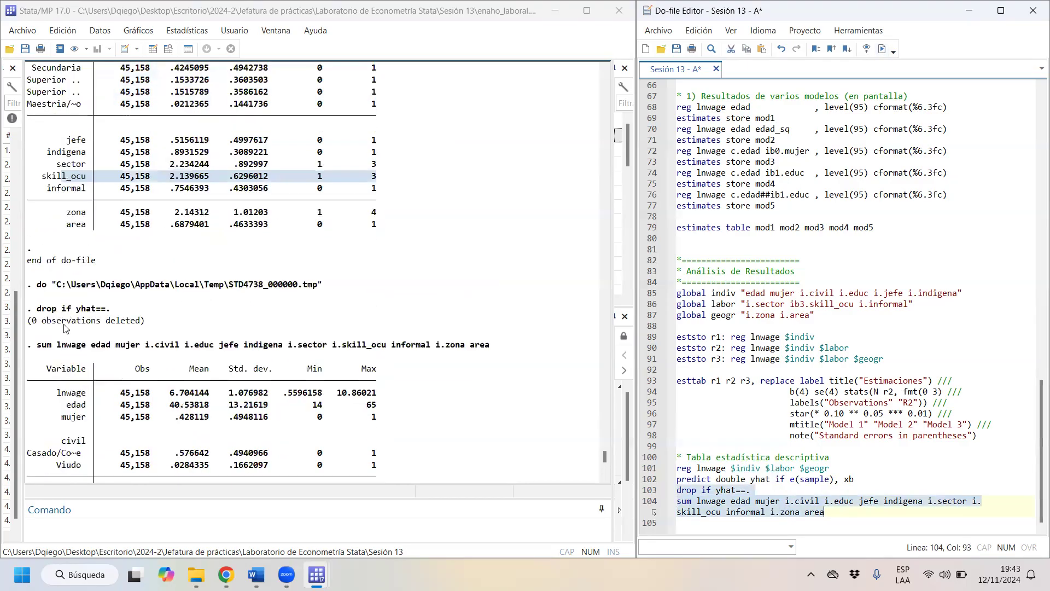
drag(38, 296, 349, 436)
scroll(410, 422, down, 5)
scroll(335, 444, down, 5)
scroll(350, 440, down, 2)
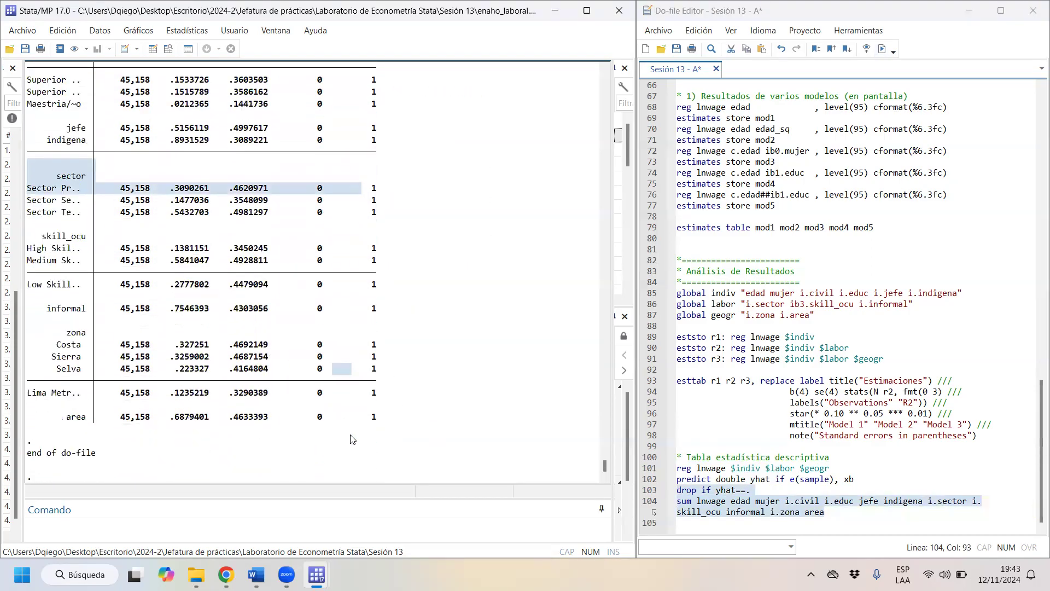
scroll(433, 418, up, 1)
scroll(431, 416, up, 3)
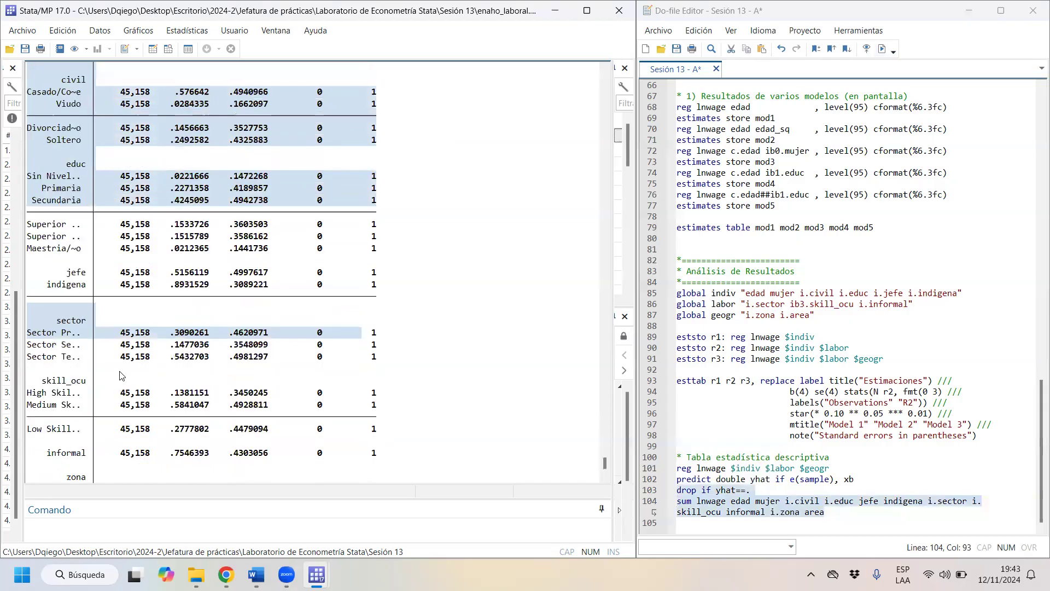
- Examine the skill_ocu categories in the summary table, comparing the High, Medium and Low Skill rows
drag(40, 383, 160, 385)
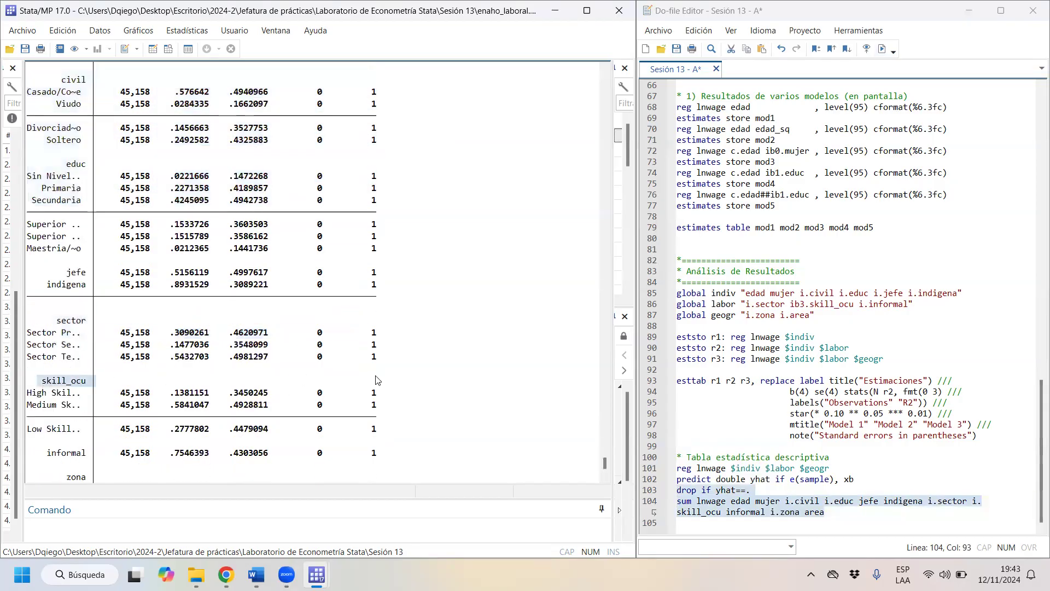
drag(31, 395, 94, 398)
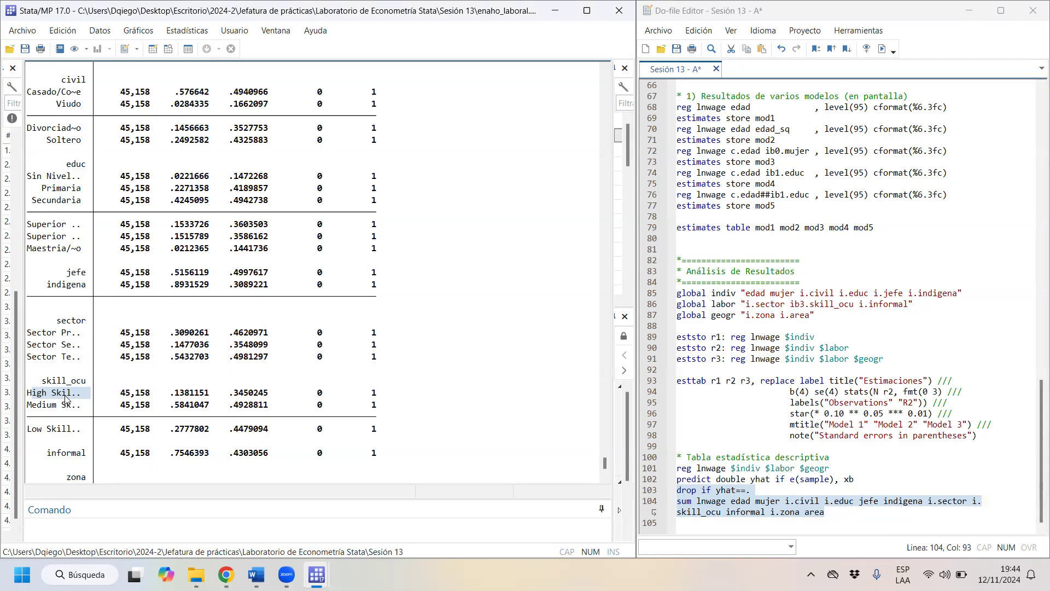
drag(28, 405, 111, 406)
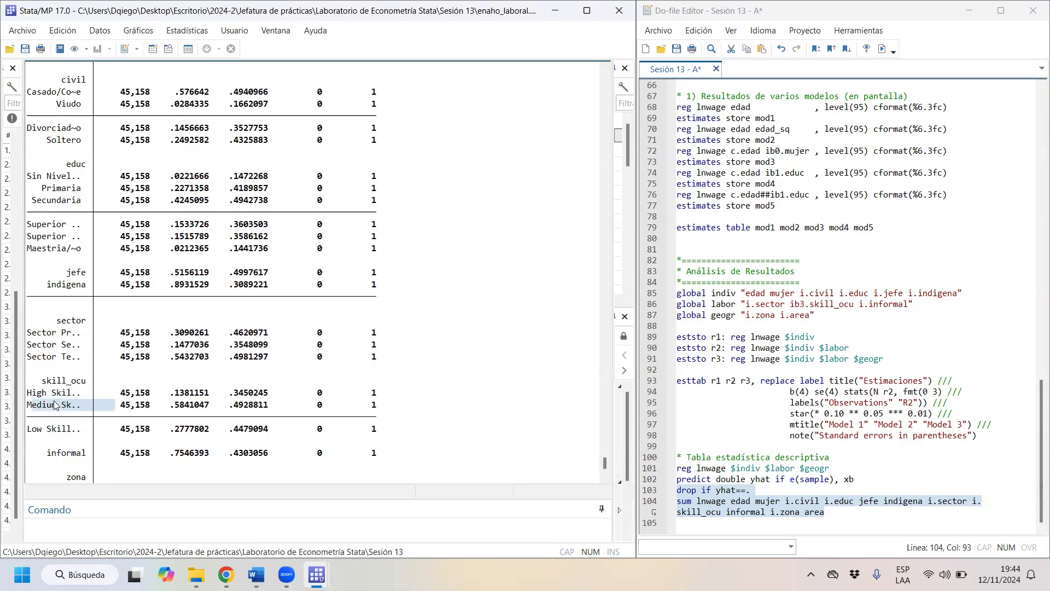
scroll(64, 398, down, 1)
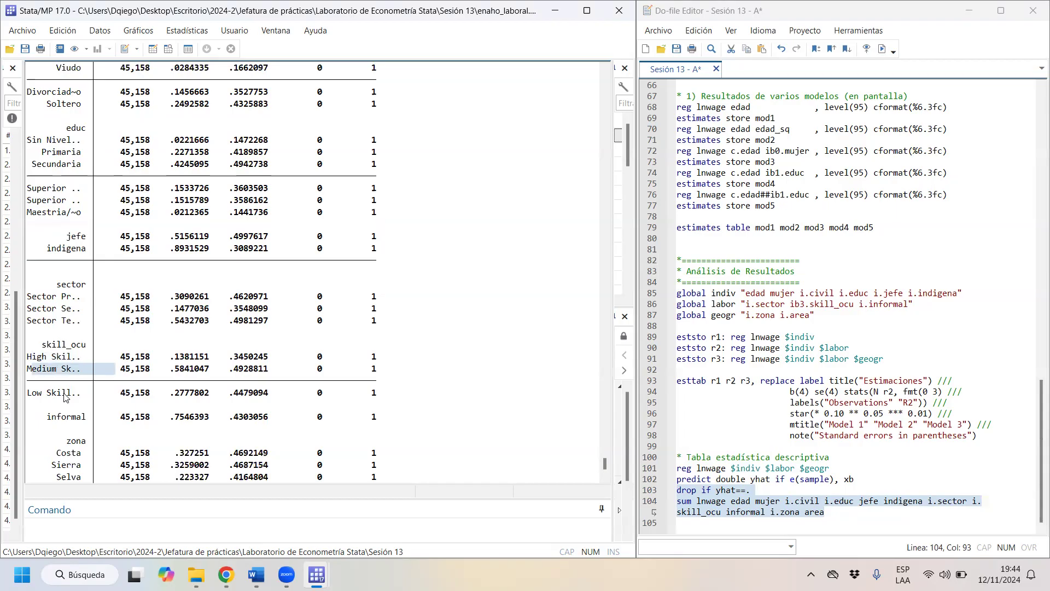
mouse_move(46, 400)
mouse_down()
mouse_move(27, 399)
mouse_move(29, 388)
mouse_up()
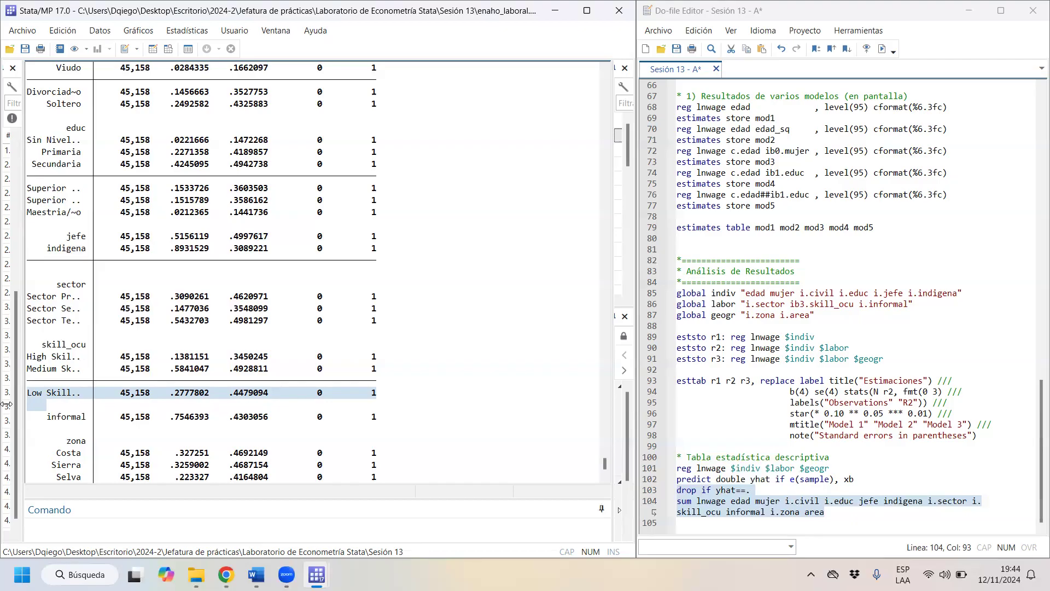
click(77, 370)
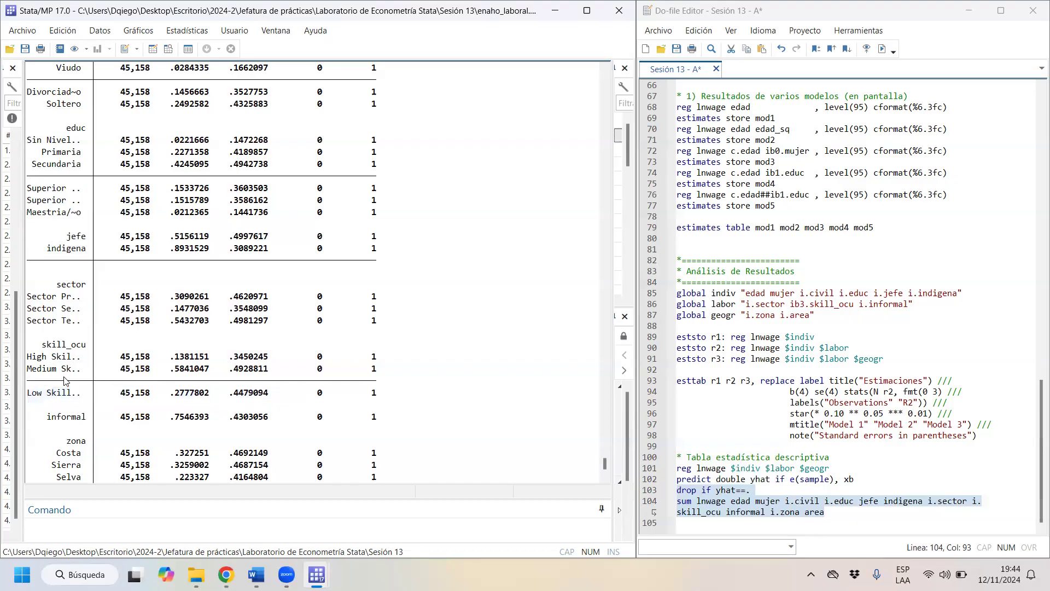
mouse_move(33, 370)
mouse_down()
mouse_move(72, 375)
mouse_move(81, 358)
mouse_move(63, 374)
mouse_move(71, 372)
mouse_up()
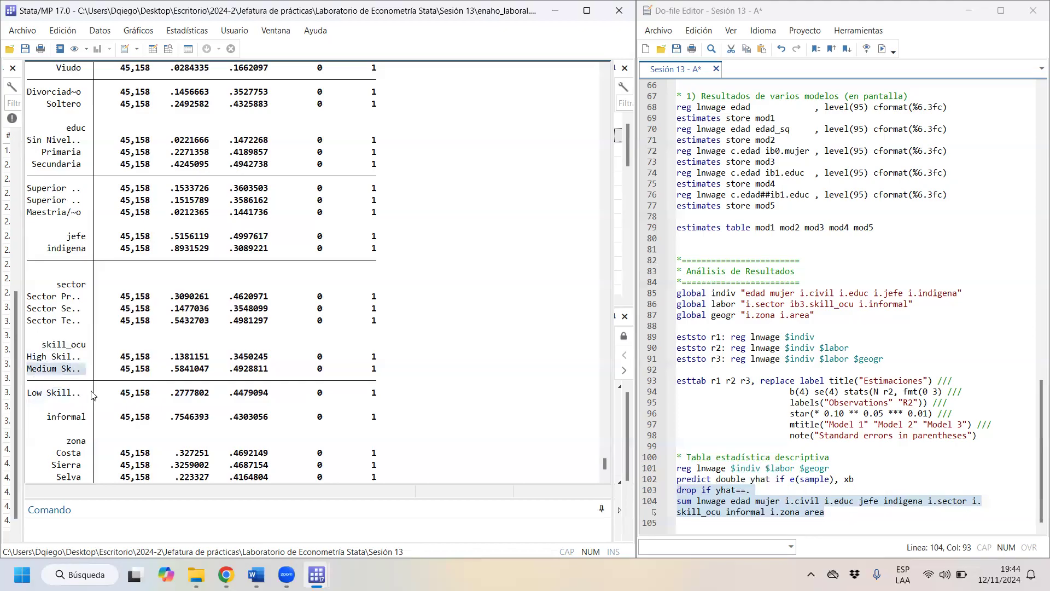
drag(94, 394, 29, 395)
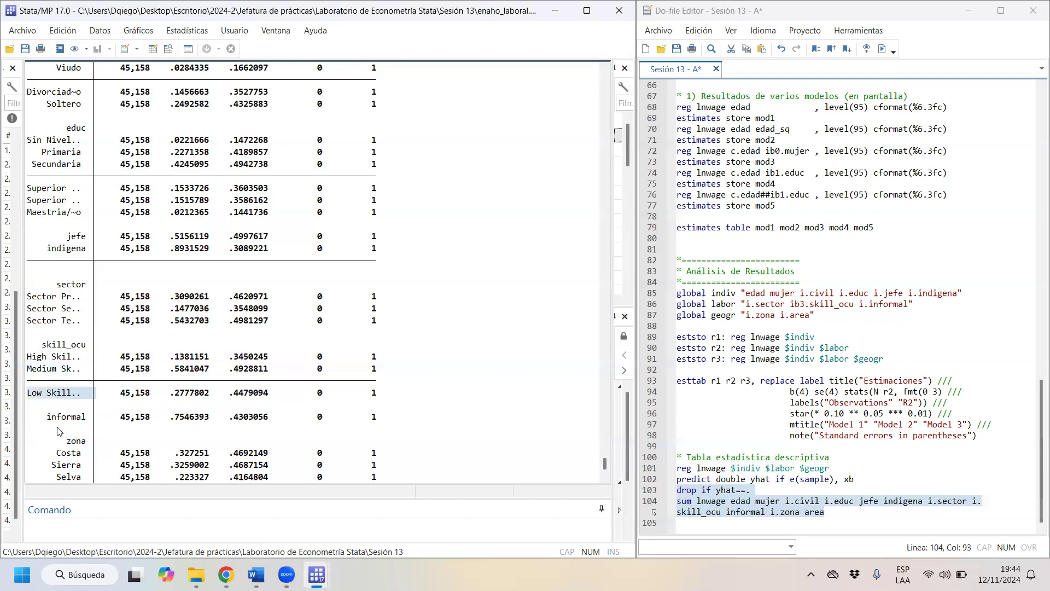
key(ctrl+d)
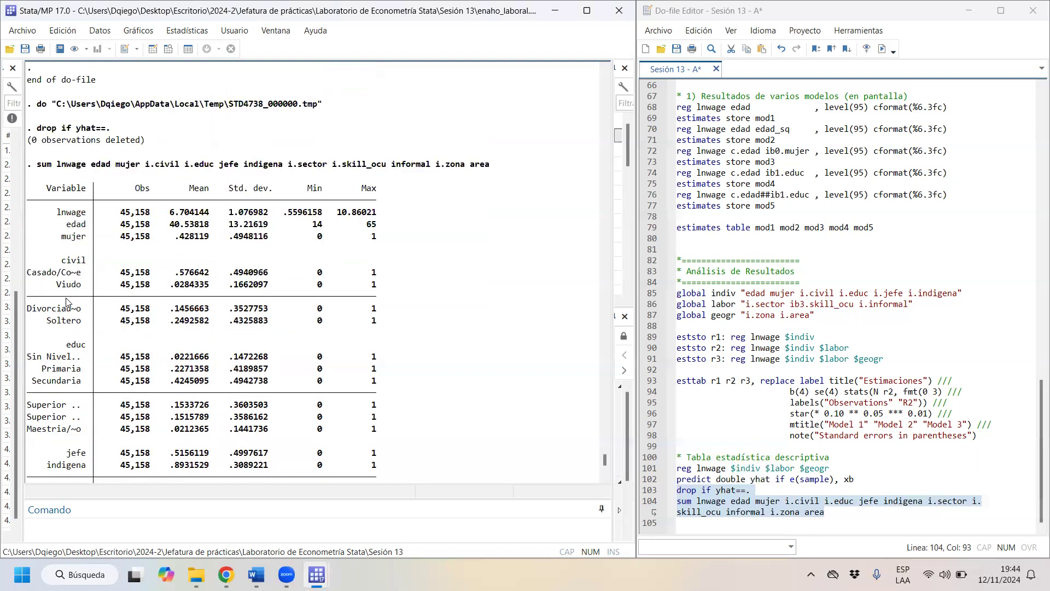
- Review the category rows of the latest summary table and save the Sesión 13 - A do-file
scroll(66, 302, up, 3)
scroll(65, 301, down, 4)
scroll(65, 302, up, 1)
scroll(868, 307, up, 1)
scroll(865, 318, down, 1)
click(677, 49)
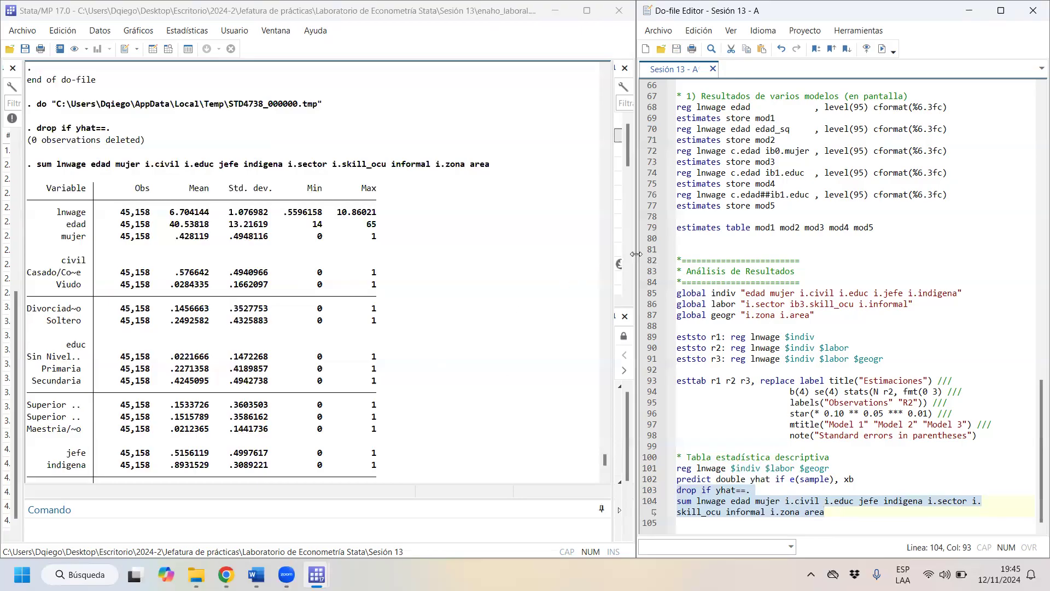
- Compare the full lnwage regression on $indiv, $labor and $geogr with the category rows in the descriptive statistics table
scroll(890, 236, up, 3)
scroll(331, 198, up, 13)
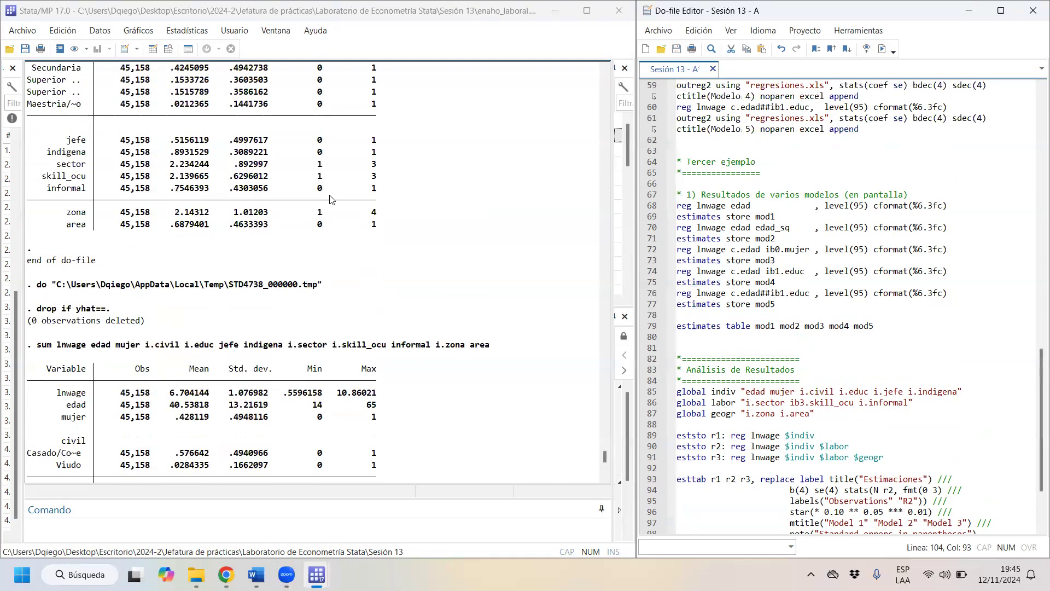
scroll(331, 201, up, 15)
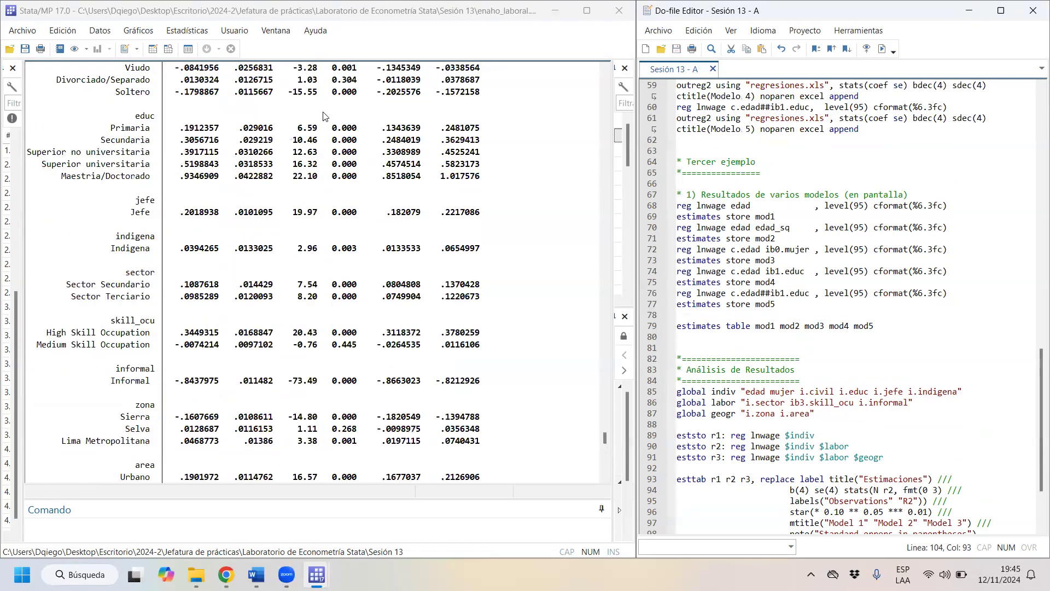
scroll(210, 186, up, 1)
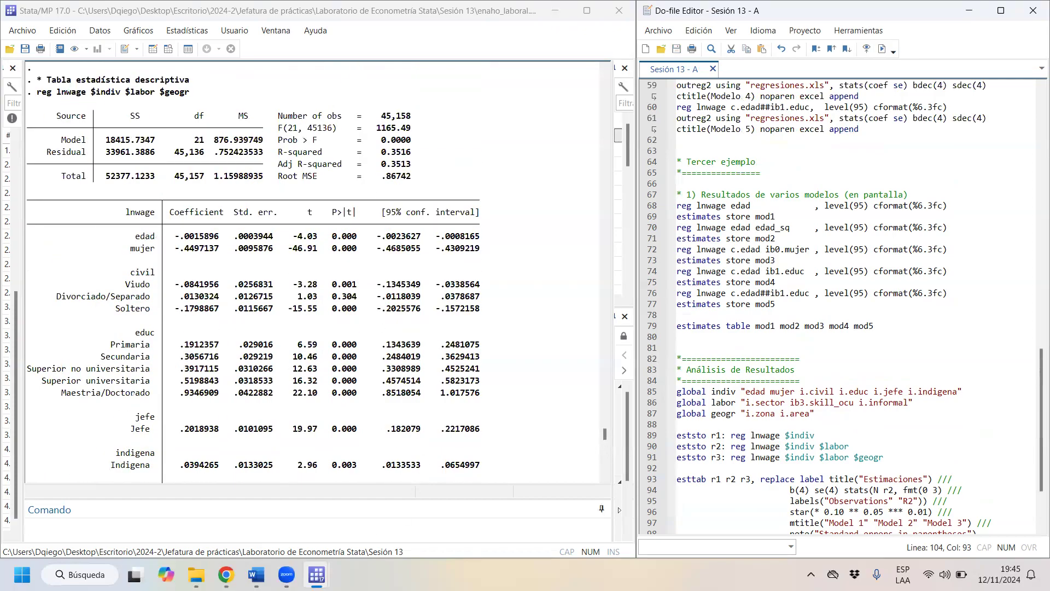
mouse_move(257, 574)
scroll(482, 434, down, 18)
scroll(260, 312, down, 15)
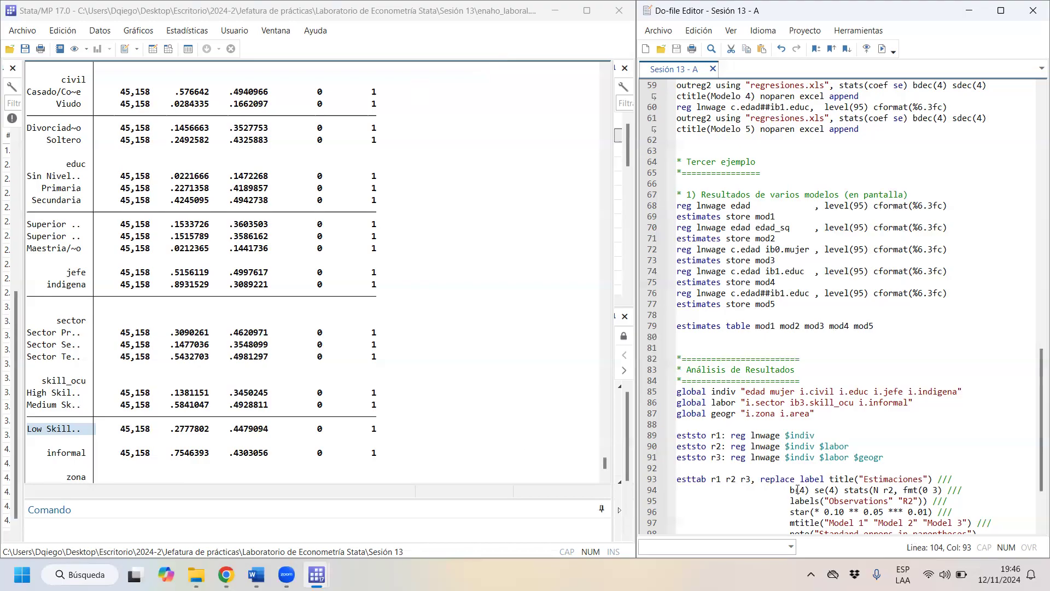
- Review the do-file from the Tercer ejemplo section back to the data loading and filter commands at its beginning
scroll(776, 308, up, 1)
scroll(776, 308, up, 3)
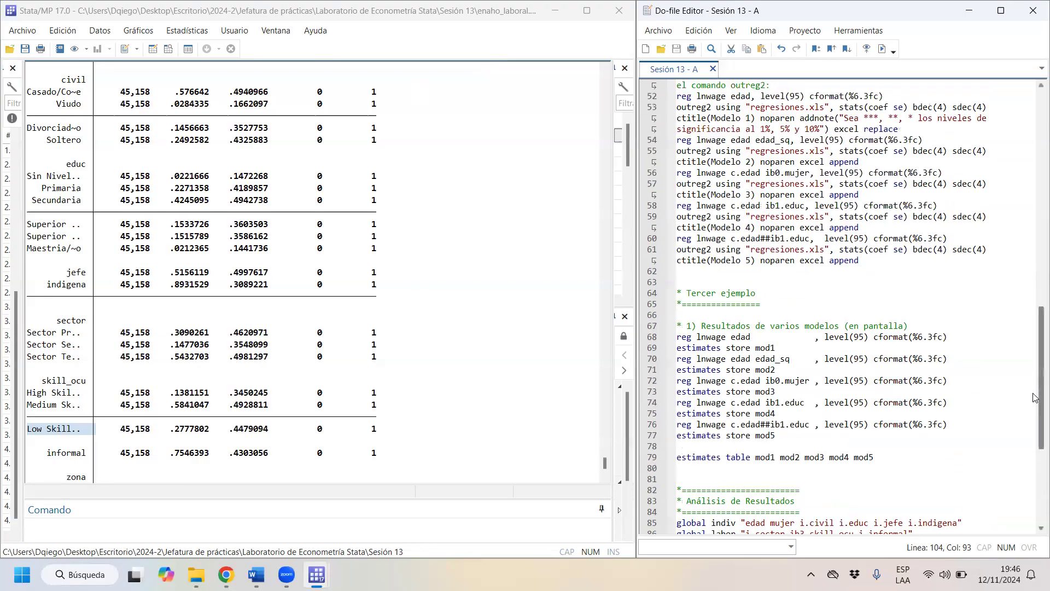
drag(1036, 403, 1038, 172)
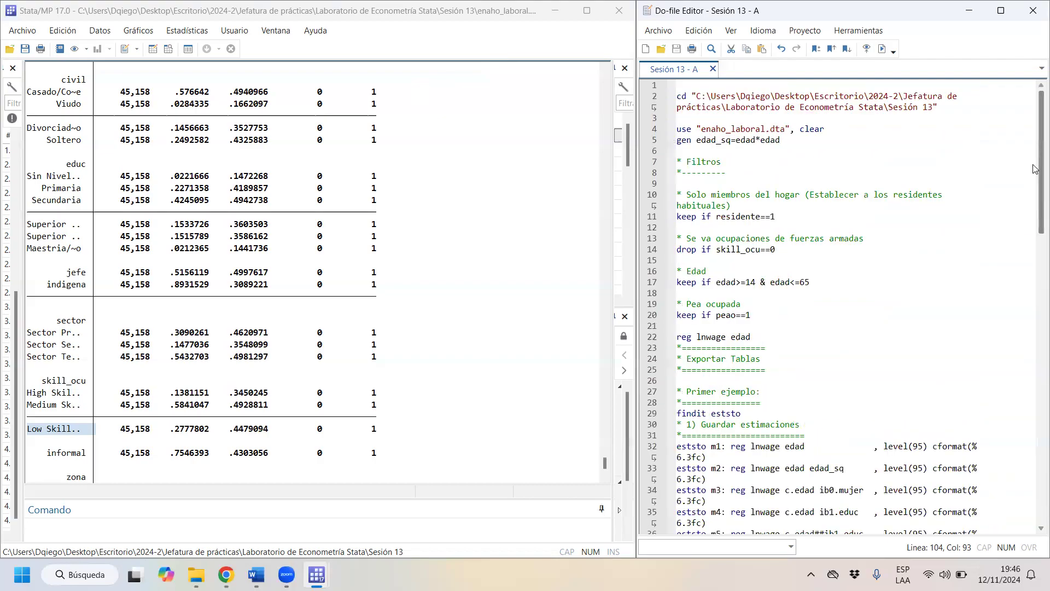